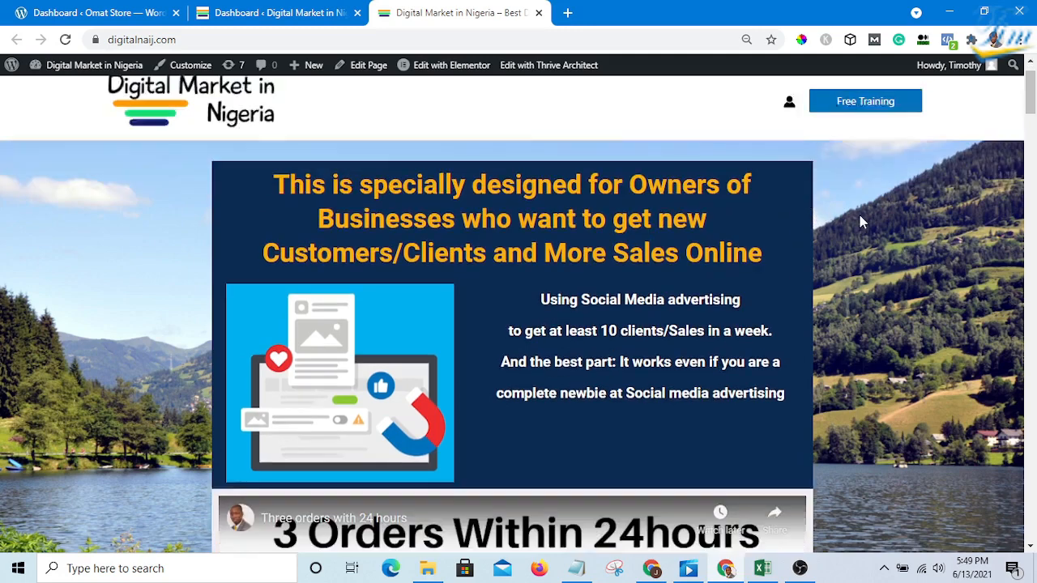
Step: Examine the example landing page's header, headline, intro video and sign-up section on the Digital Market in Nigeria site
{"action": "scroll", "coordinate": [861, 223], "scroll_direction": "up", "scroll_amount": 2}
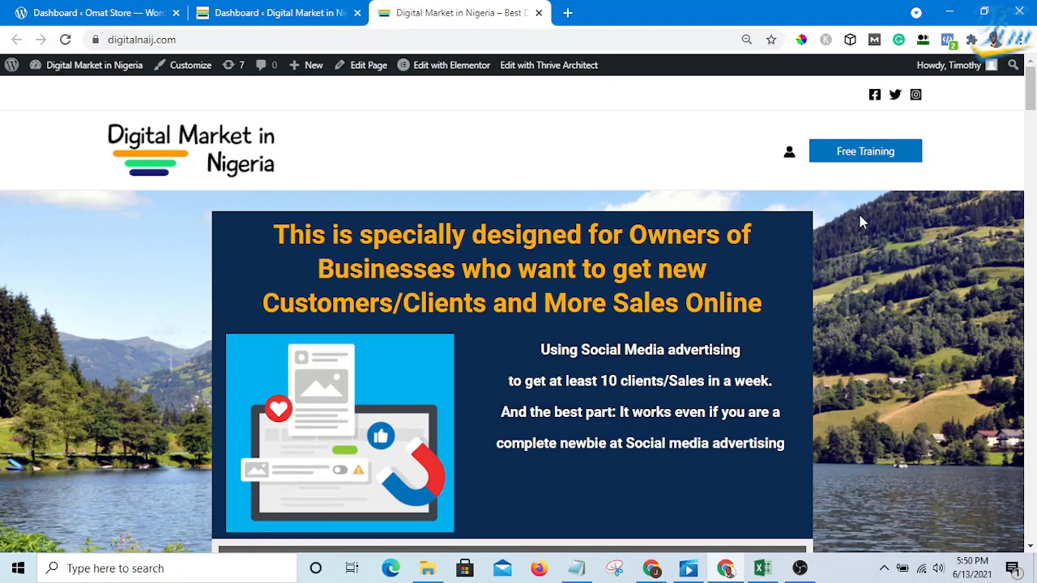
{"action": "scroll", "coordinate": [764, 235], "scroll_direction": "down", "scroll_amount": 12}
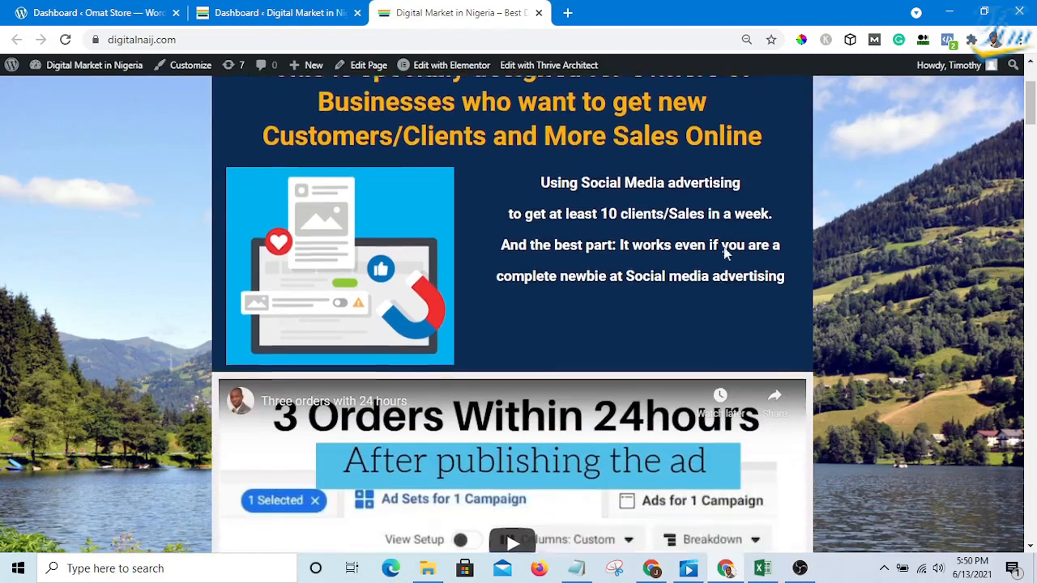
{"action": "scroll", "coordinate": [766, 237], "scroll_direction": "down", "scroll_amount": 3}
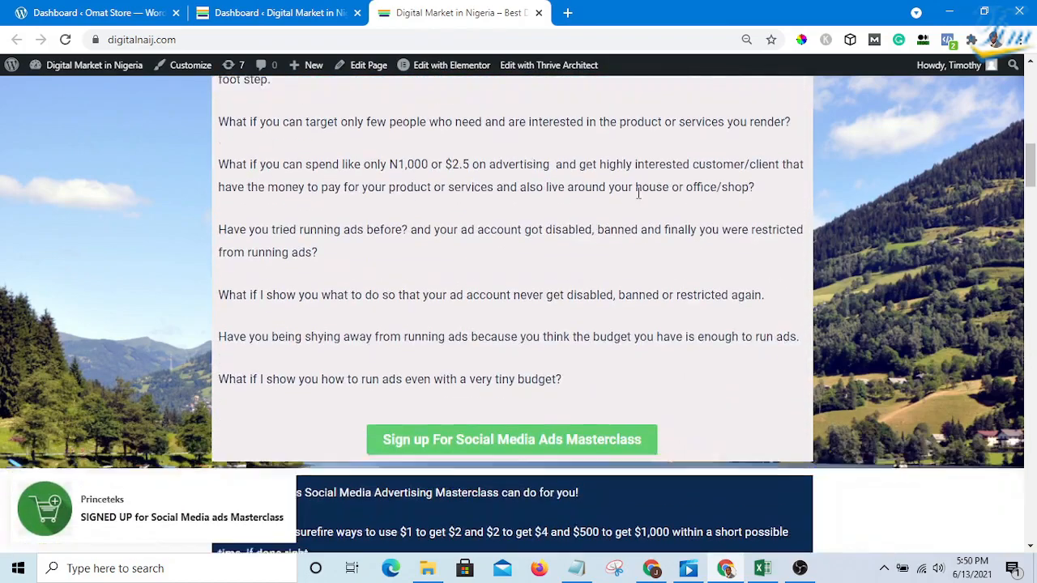
{"action": "scroll", "coordinate": [638, 378], "scroll_direction": "up", "scroll_amount": 9}
{"action": "scroll", "coordinate": [638, 377], "scroll_direction": "down", "scroll_amount": 6}
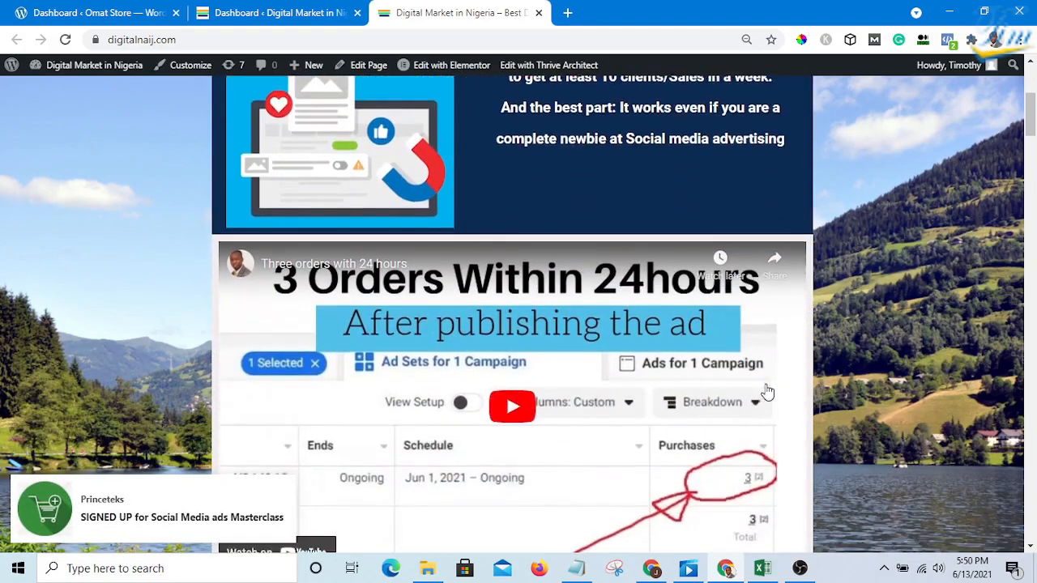
{"action": "scroll", "coordinate": [764, 344], "scroll_direction": "up", "scroll_amount": 8}
{"action": "scroll", "coordinate": [660, 215], "scroll_direction": "up", "scroll_amount": 1}
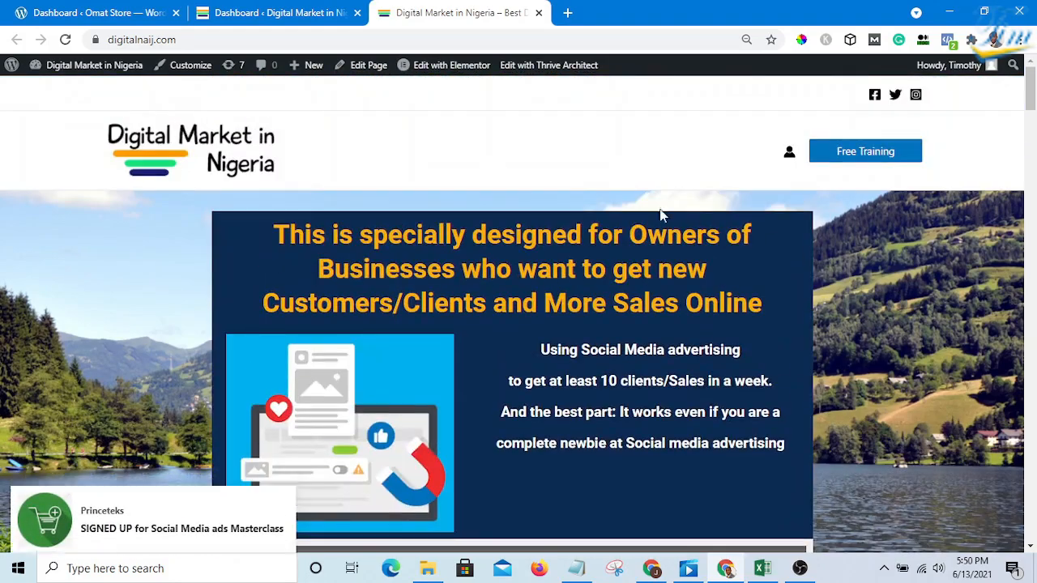
{"action": "scroll", "coordinate": [158, 329], "scroll_direction": "down", "scroll_amount": 6}
{"action": "scroll", "coordinate": [157, 320], "scroll_direction": "down", "scroll_amount": 4}
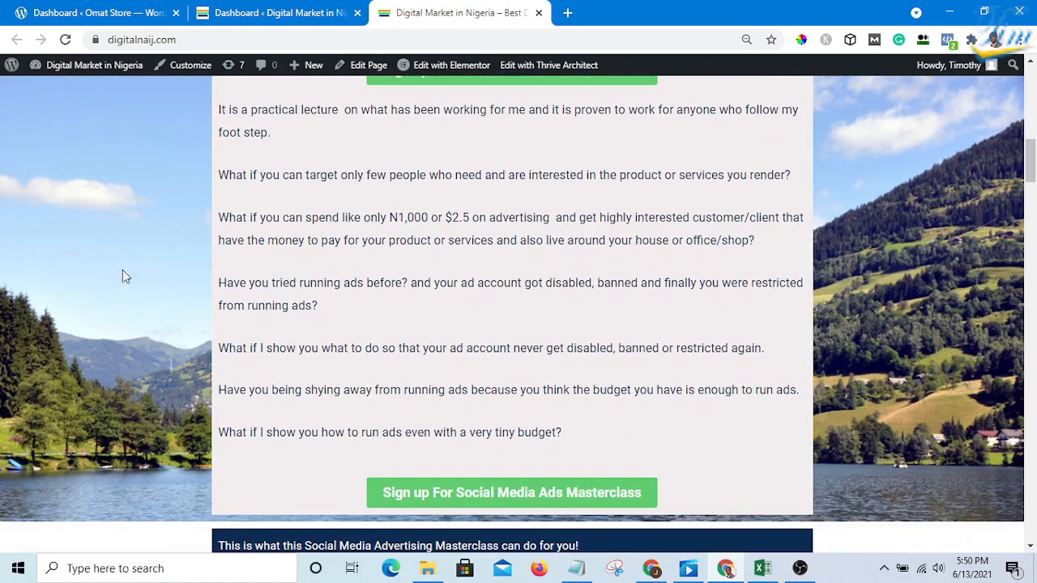
{"action": "scroll", "coordinate": [129, 313], "scroll_direction": "up", "scroll_amount": 8}
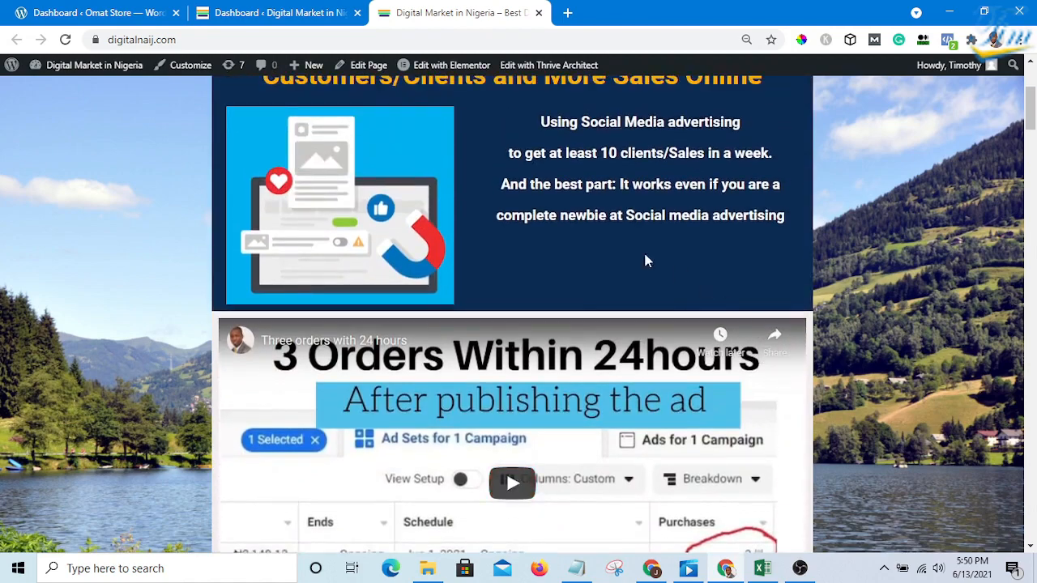
{"action": "scroll", "coordinate": [643, 259], "scroll_direction": "down", "scroll_amount": 3}
{"action": "scroll", "coordinate": [394, 273], "scroll_direction": "up", "scroll_amount": 6}
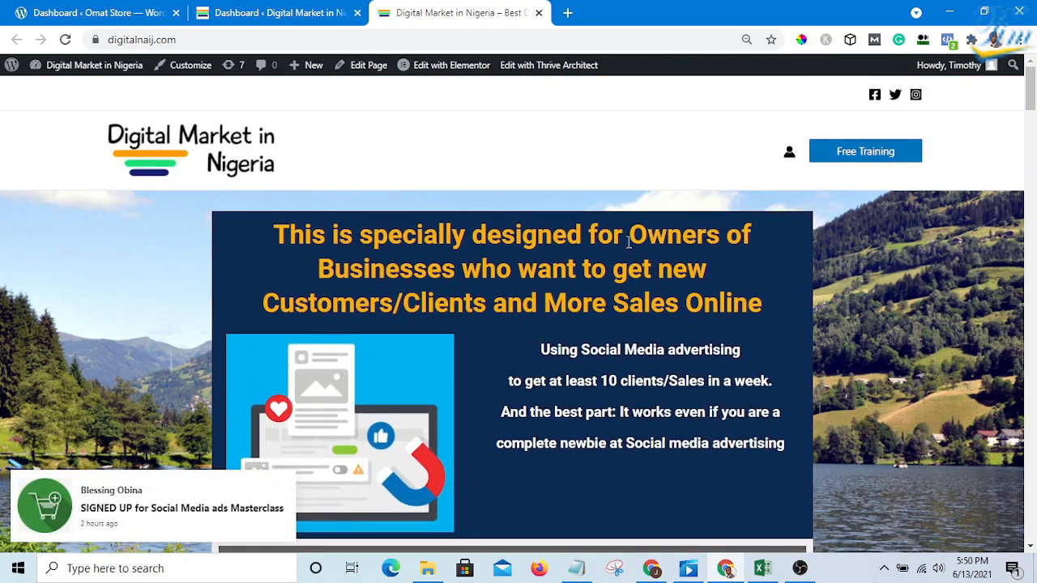
{"action": "scroll", "coordinate": [628, 241], "scroll_direction": "down", "scroll_amount": 2}
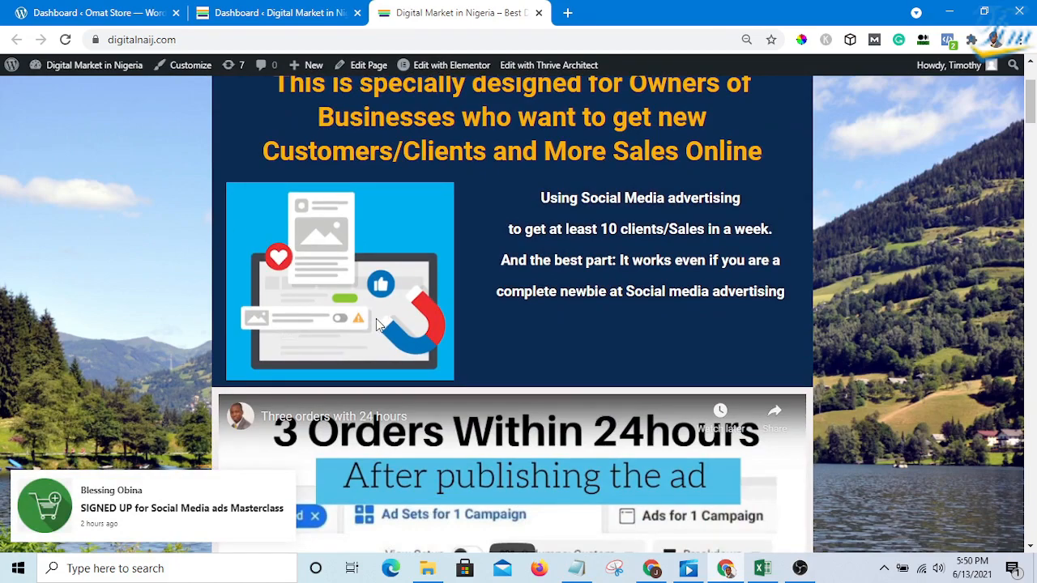
{"action": "scroll", "coordinate": [670, 274], "scroll_direction": "down", "scroll_amount": 1}
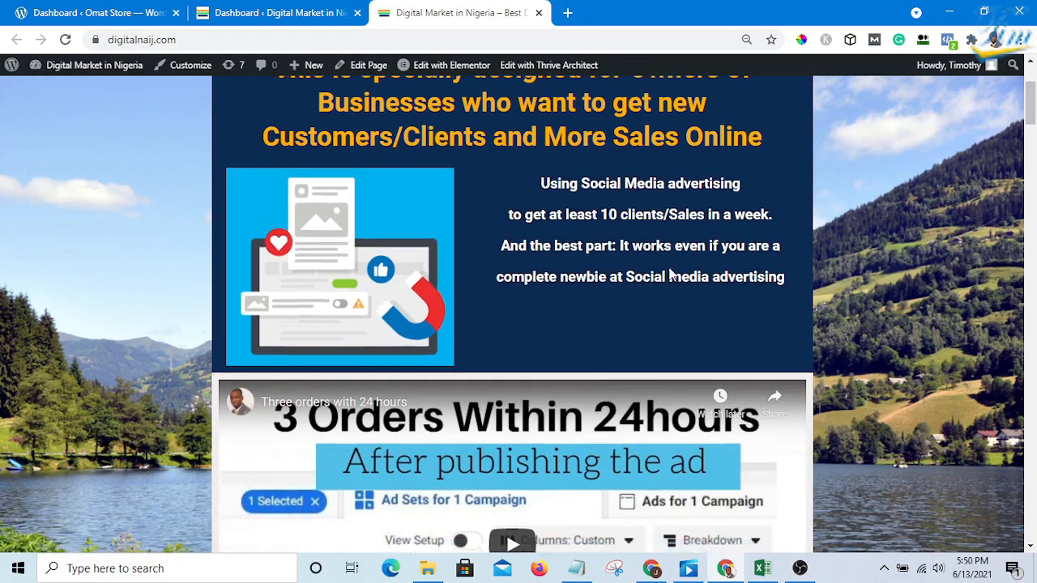
{"action": "scroll", "coordinate": [670, 274], "scroll_direction": "down", "scroll_amount": 8}
{"action": "scroll", "coordinate": [651, 271], "scroll_direction": "up", "scroll_amount": 4}
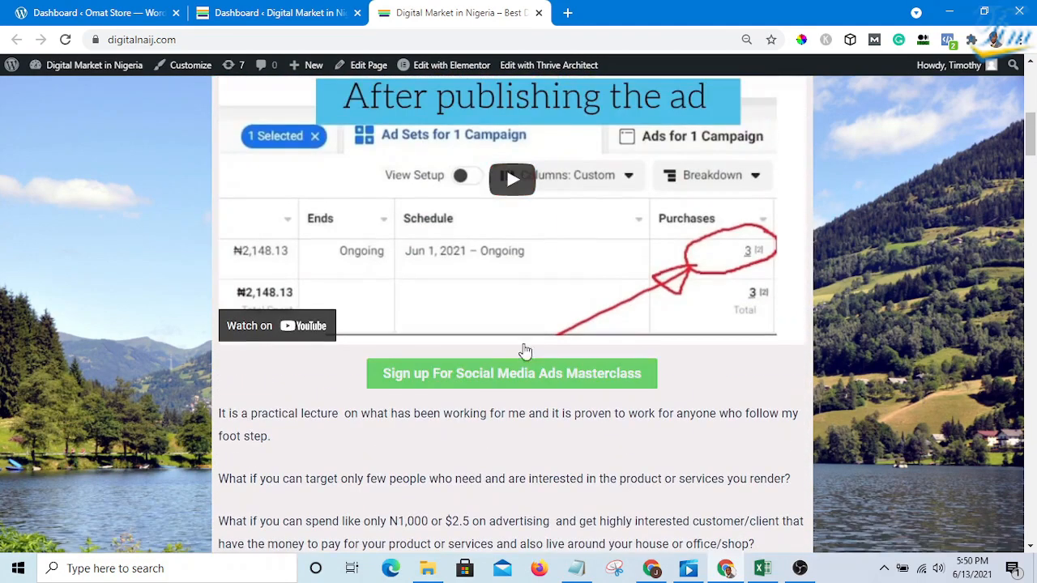
Step: Review the example landing page's author story, student testimonial and sales proof sections, and return to its header
{"action": "scroll", "coordinate": [525, 350], "scroll_direction": "down", "scroll_amount": 13}
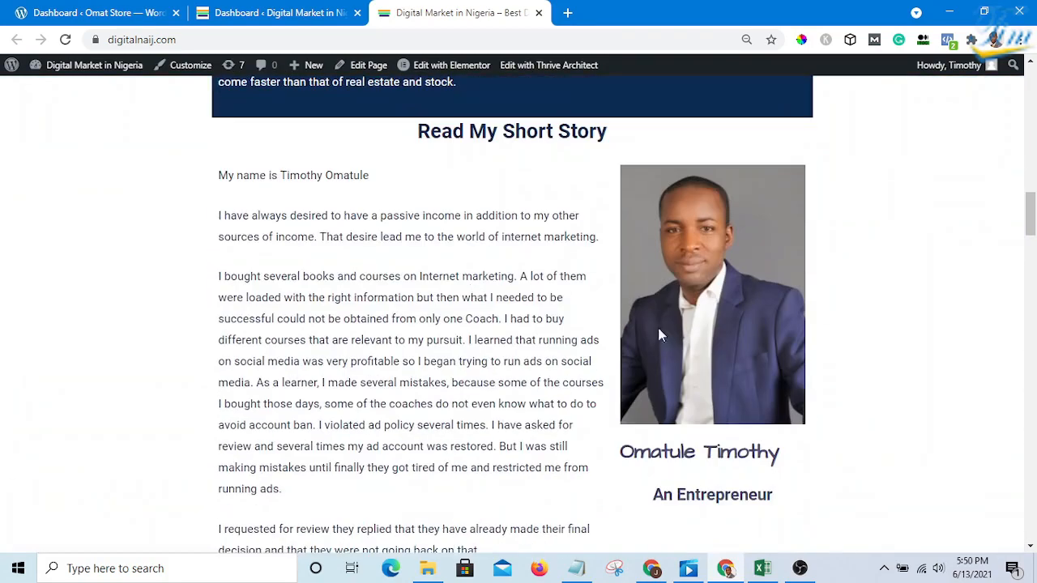
{"action": "scroll", "coordinate": [744, 268], "scroll_direction": "down", "scroll_amount": 14}
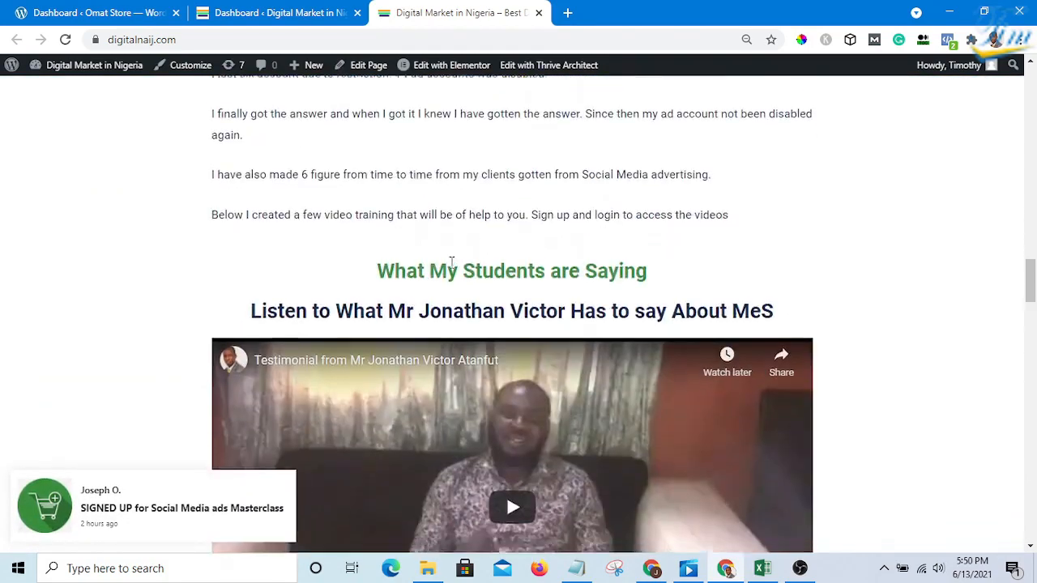
{"action": "scroll", "coordinate": [452, 272], "scroll_direction": "down", "scroll_amount": 15}
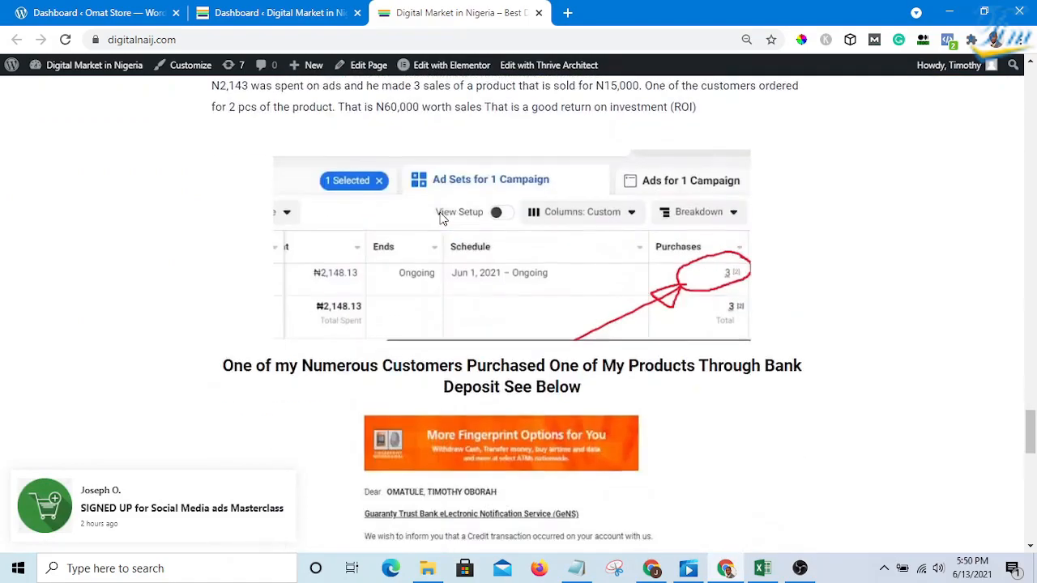
{"action": "scroll", "coordinate": [441, 219], "scroll_direction": "down", "scroll_amount": 8}
{"action": "scroll", "coordinate": [445, 227], "scroll_direction": "up", "scroll_amount": 16}
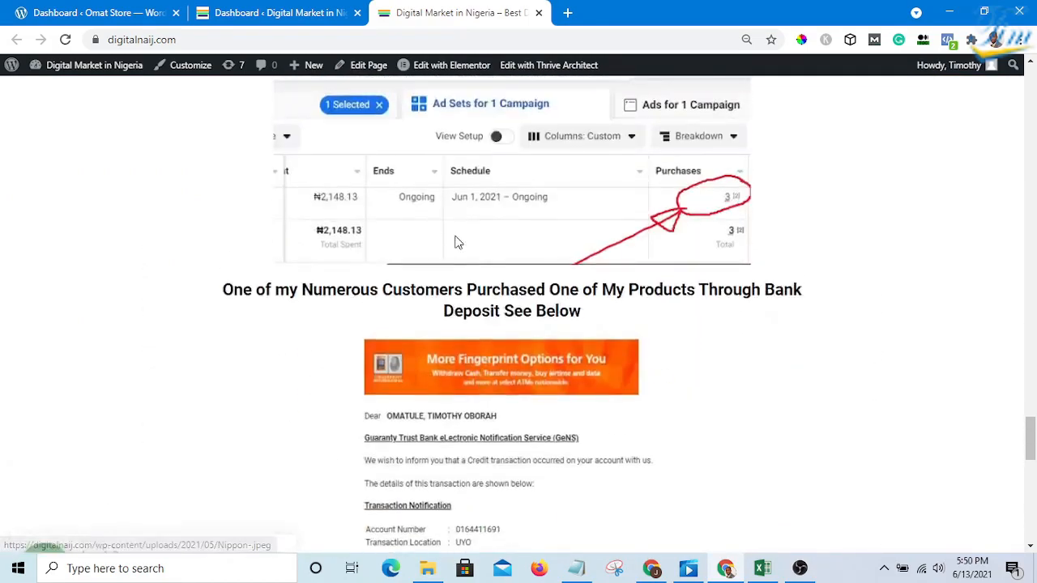
{"action": "scroll", "coordinate": [457, 241], "scroll_direction": "up", "scroll_amount": 15}
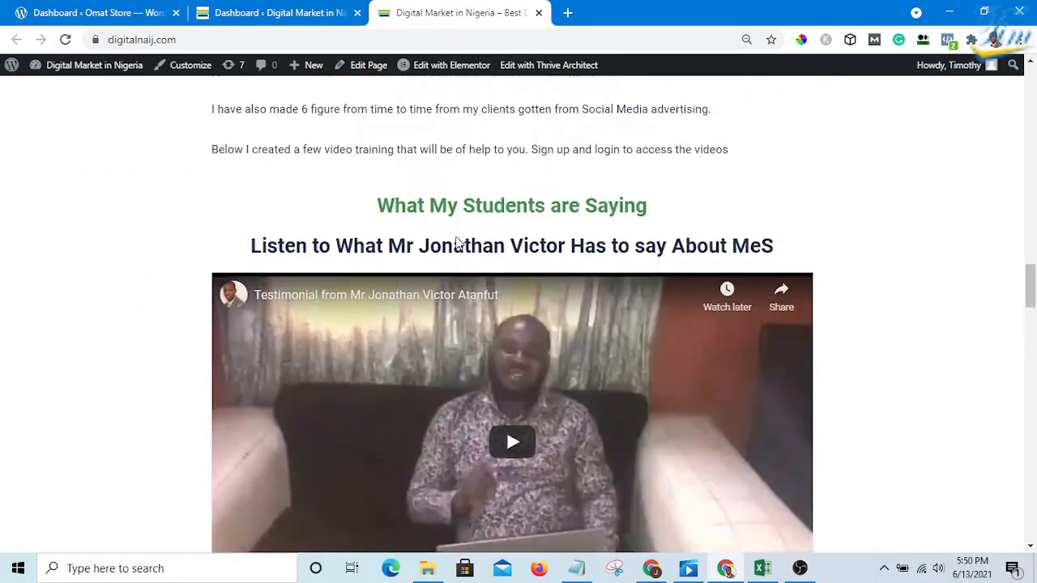
{"action": "scroll", "coordinate": [487, 242], "scroll_direction": "up", "scroll_amount": 6}
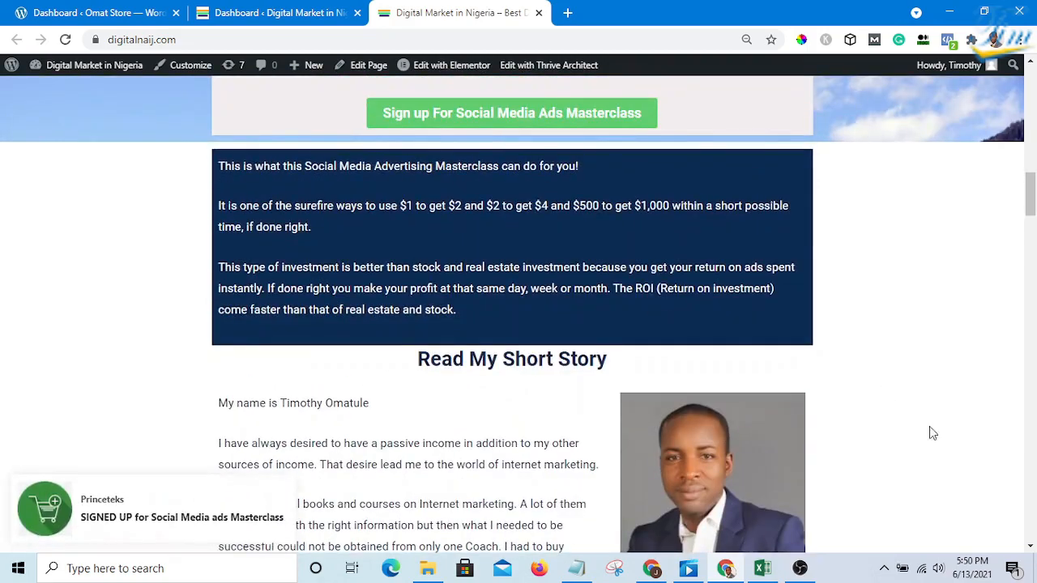
{"action": "left_click_drag", "start_coordinate": [929, 426], "coordinate": [349, 119]}
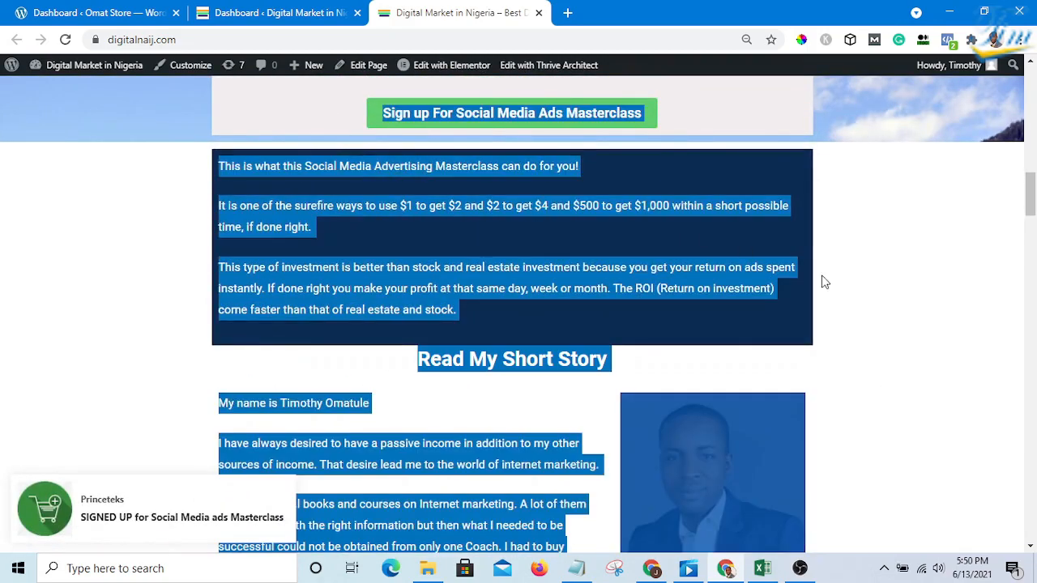
{"action": "left_click", "coordinate": [848, 232]}
{"action": "scroll", "coordinate": [859, 230], "scroll_direction": "up", "scroll_amount": 7}
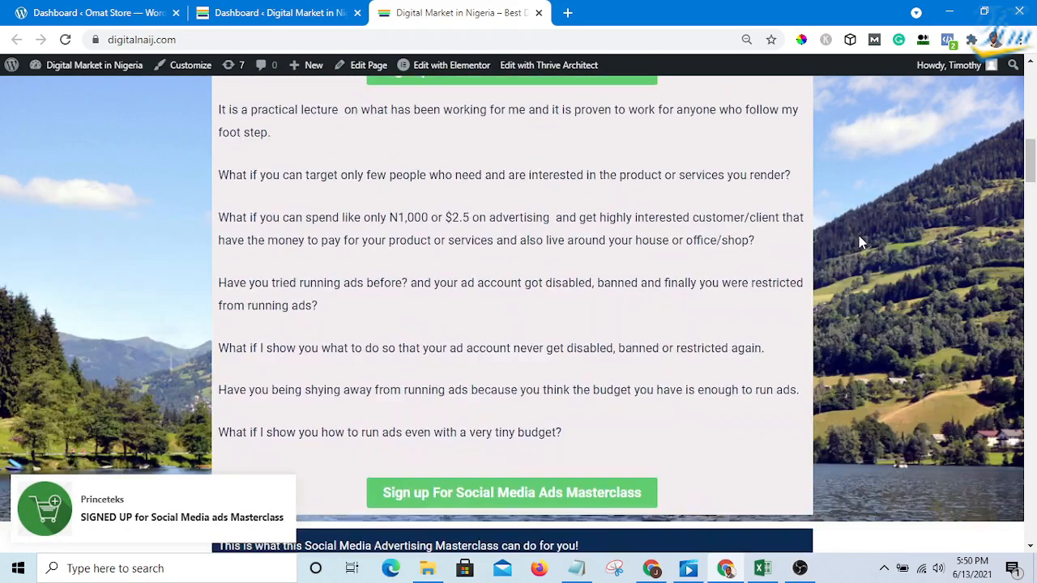
{"action": "scroll", "coordinate": [828, 221], "scroll_direction": "up", "scroll_amount": 6}
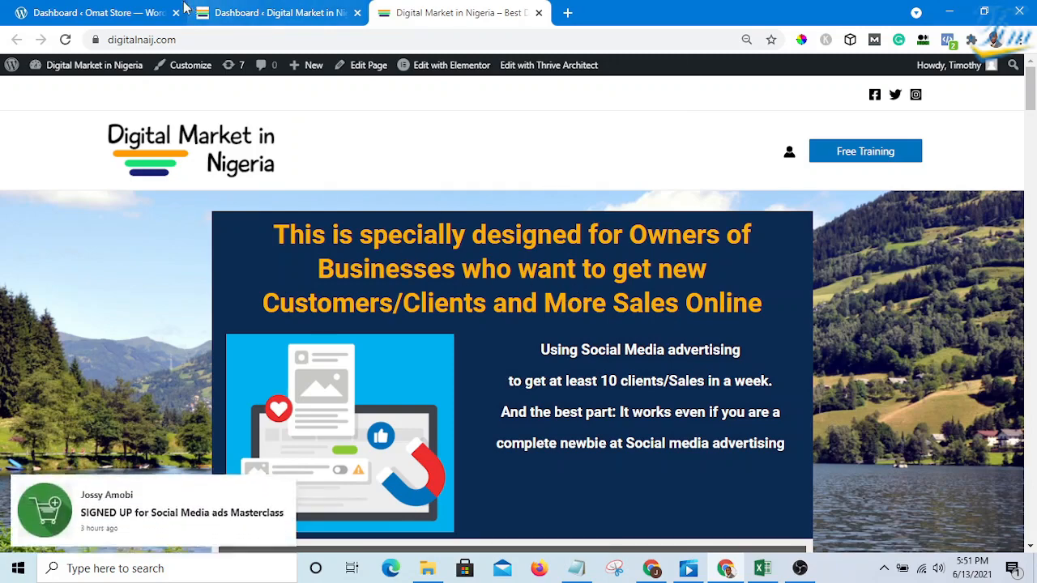
Step: Switch to the Omat Store dashboard, open its live site in a new tab and look over the homepage
{"action": "left_click", "coordinate": [121, 13]}
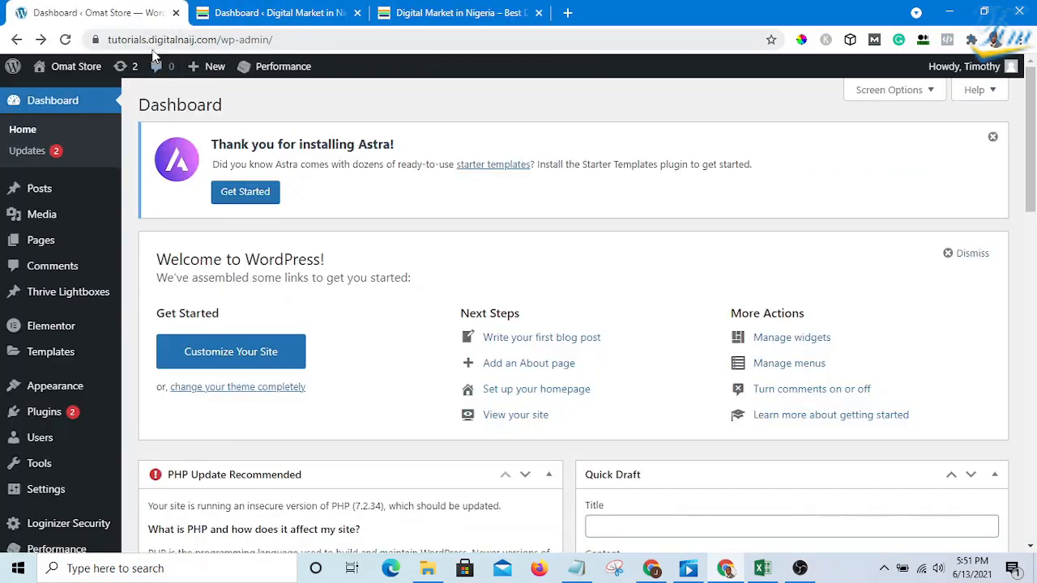
{"action": "left_click", "coordinate": [324, 39]}
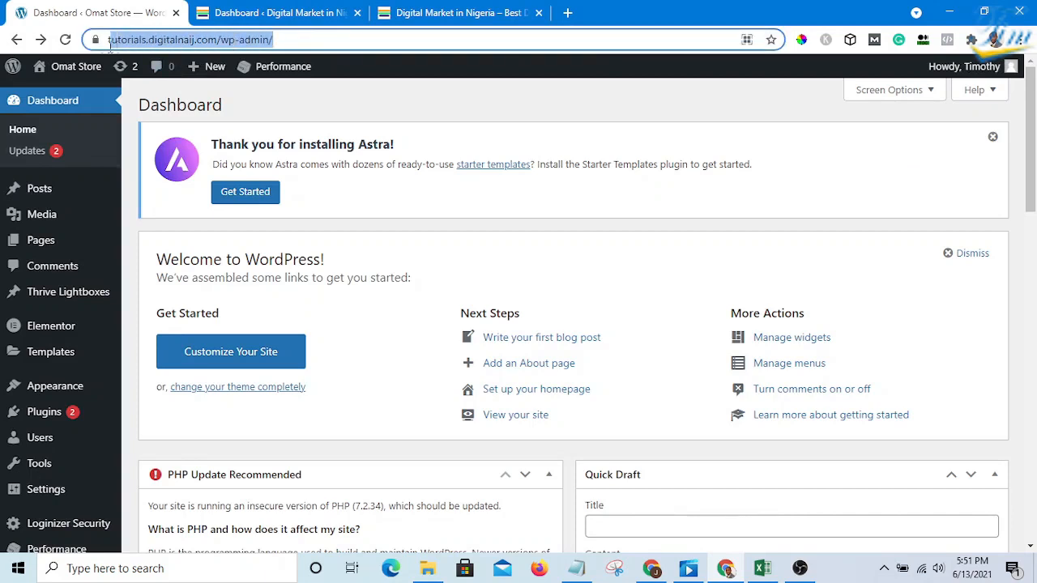
{"action": "left_click", "coordinate": [313, 38]}
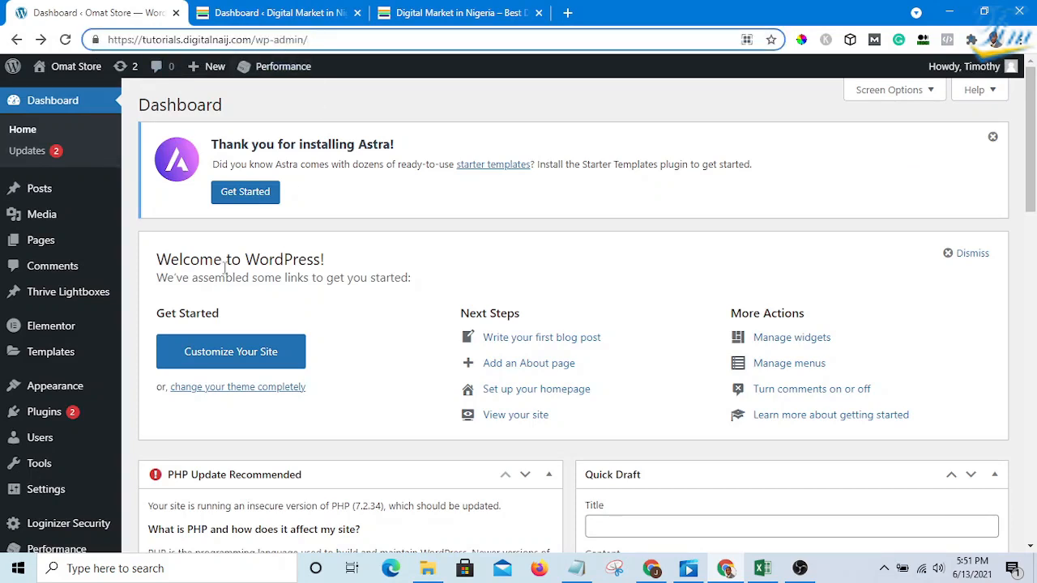
{"action": "mouse_move", "coordinate": [68, 68]}
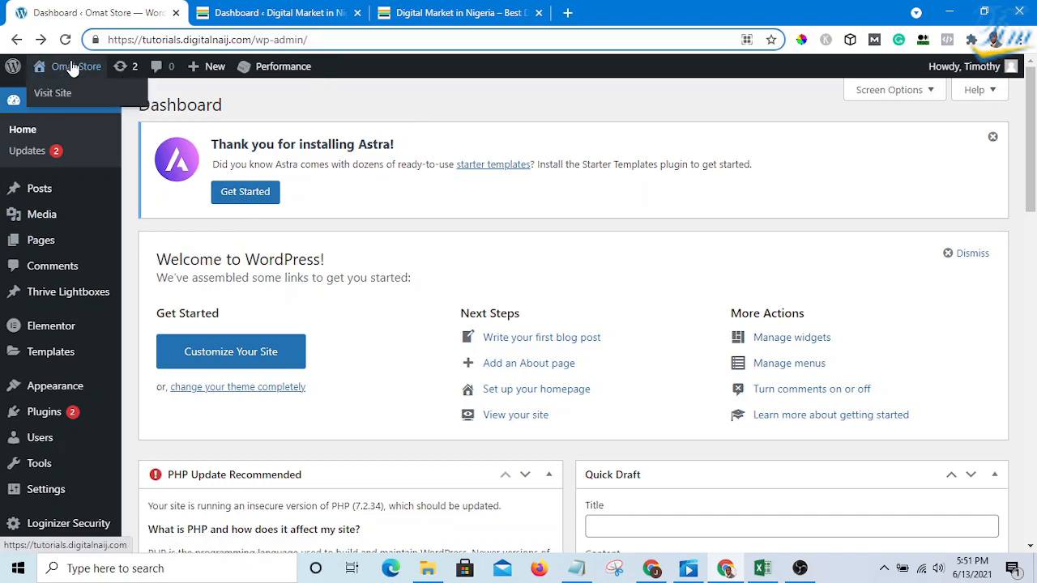
{"action": "right_click", "coordinate": [59, 95]}
{"action": "left_click", "coordinate": [111, 103]}
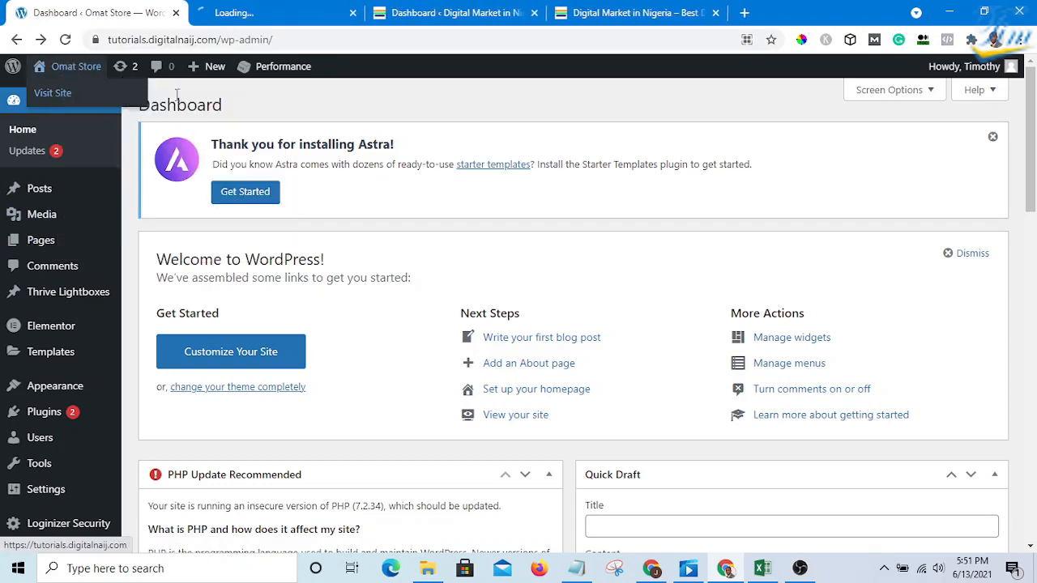
{"action": "left_click", "coordinate": [262, 10]}
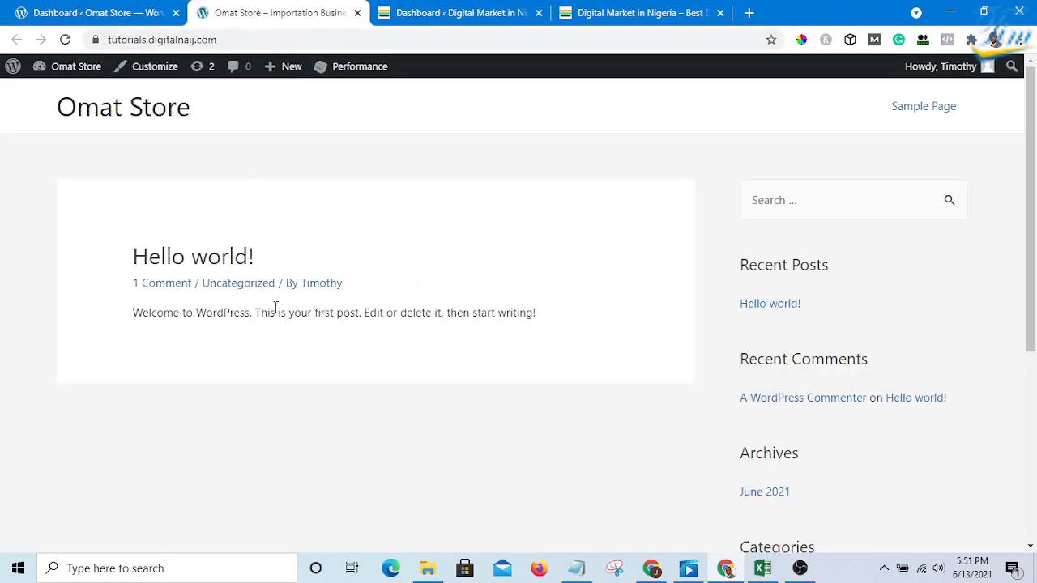
{"action": "scroll", "coordinate": [414, 351], "scroll_direction": "down", "scroll_amount": 3}
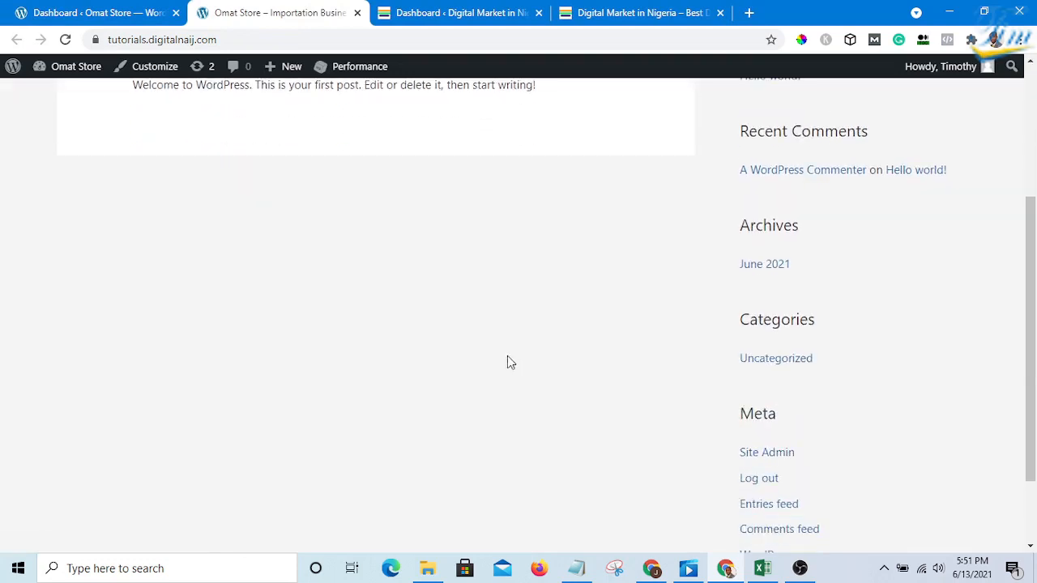
{"action": "scroll", "coordinate": [509, 361], "scroll_direction": "up", "scroll_amount": 3}
{"action": "scroll", "coordinate": [506, 271], "scroll_direction": "down", "scroll_amount": 3}
{"action": "scroll", "coordinate": [486, 280], "scroll_direction": "up", "scroll_amount": 3}
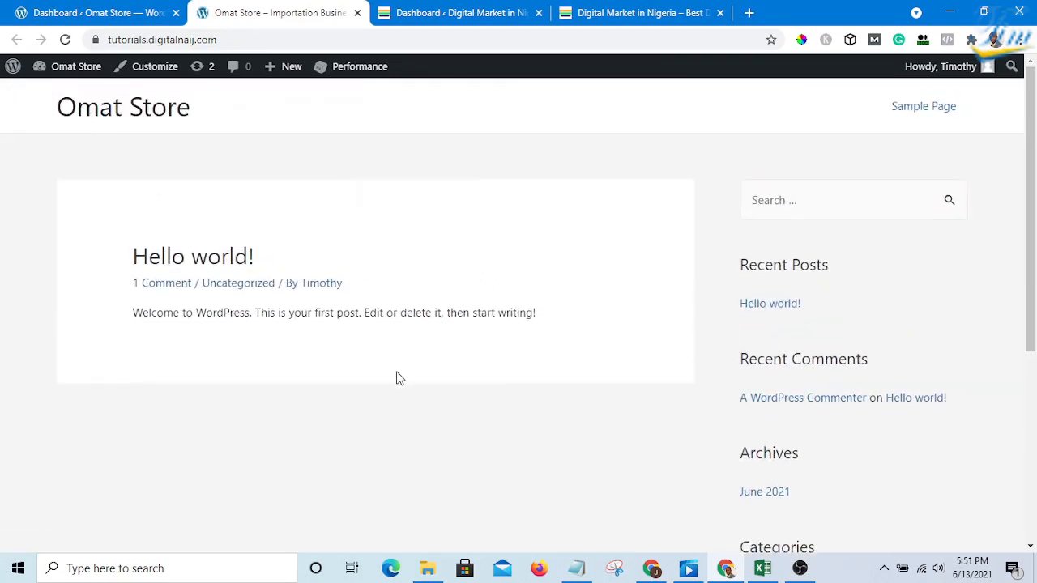
Step: Return to the Omat Store dashboard, add a new page and dismiss the block editor's welcome guide
{"action": "left_click", "coordinate": [94, 10]}
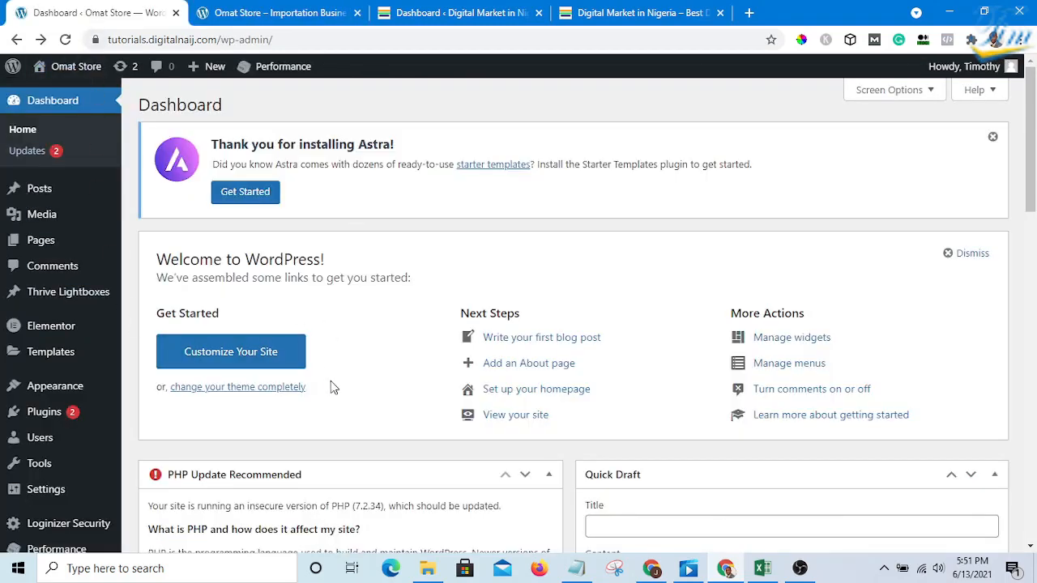
{"action": "mouse_move", "coordinate": [50, 245]}
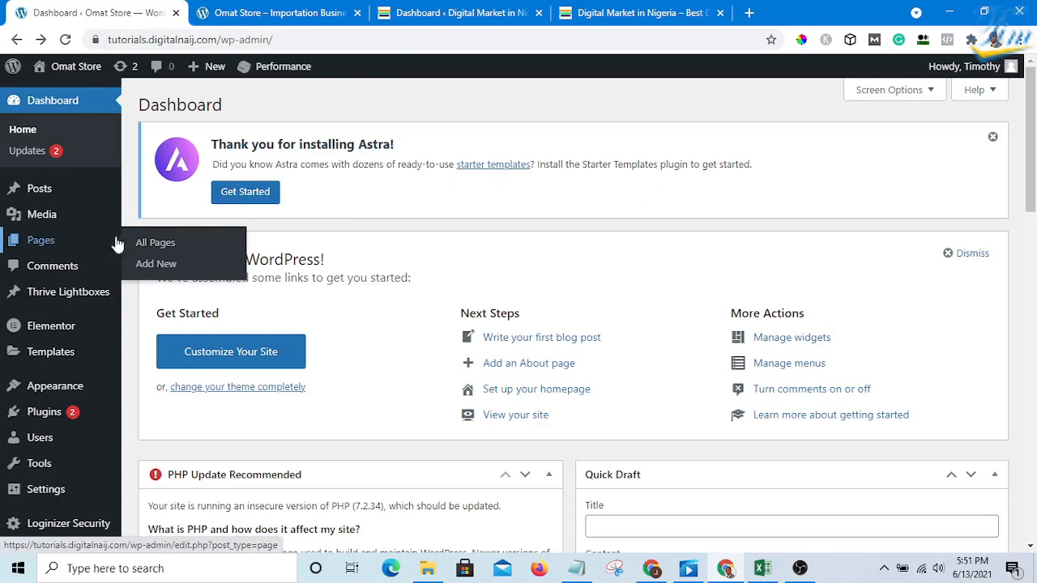
{"action": "left_click", "coordinate": [161, 269]}
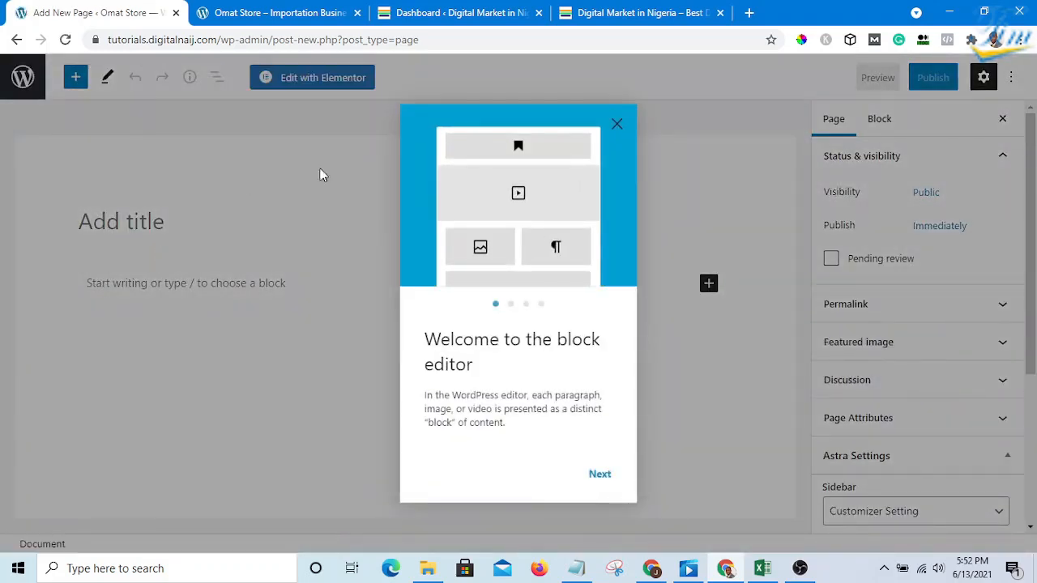
{"action": "left_click", "coordinate": [616, 124]}
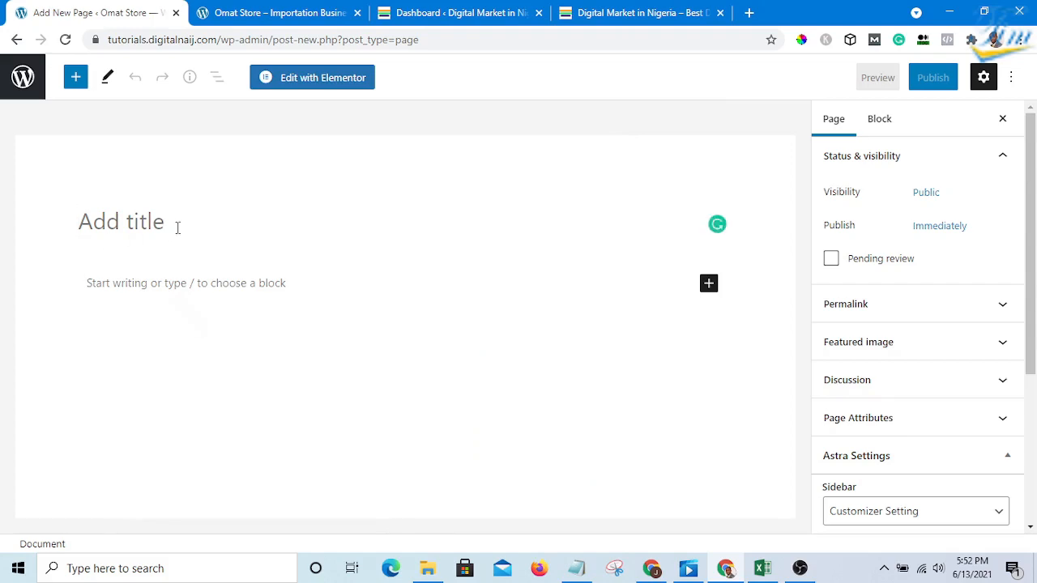
{"action": "type", "text": "L"}
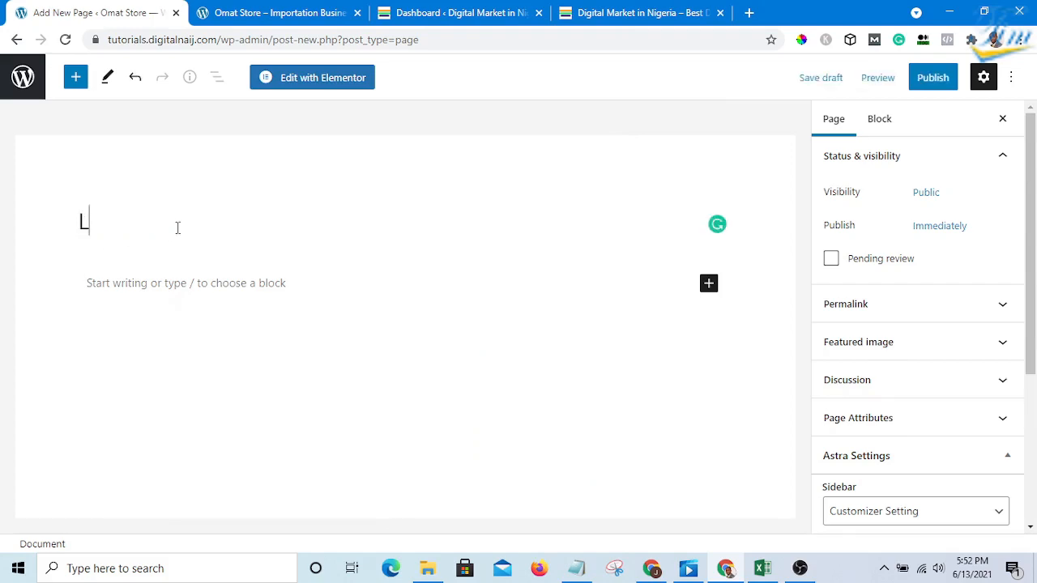
{"action": "type", "text": "nading"}
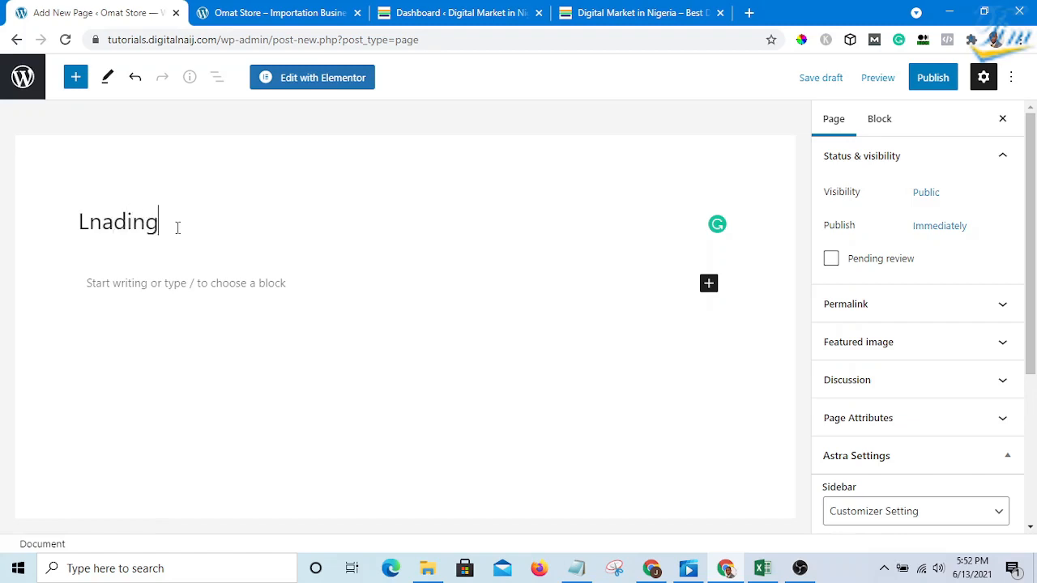
{"action": "key", "text": "BackSpace"}
{"action": "key", "text": "BackSpace"}
{"action": "key", "text": "BackSpace"}
{"action": "key", "text": "BackSpace"}
{"action": "key", "text": "BackSpace"}
{"action": "key", "text": "BackSpace"}
{"action": "key", "text": "BackSpace"}
{"action": "key", "text": "BackSpace"}
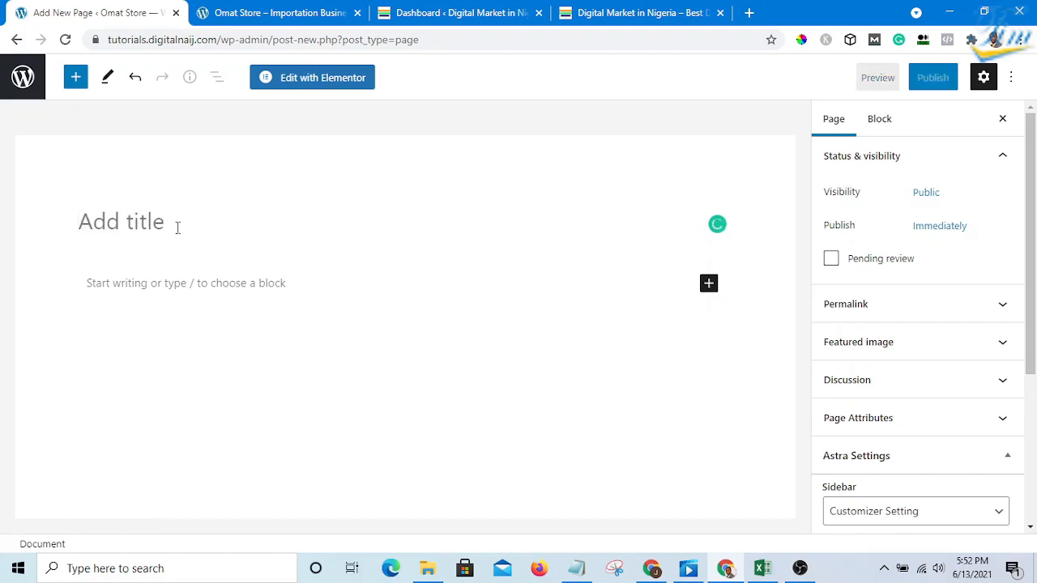
{"action": "type", "text": "L"}
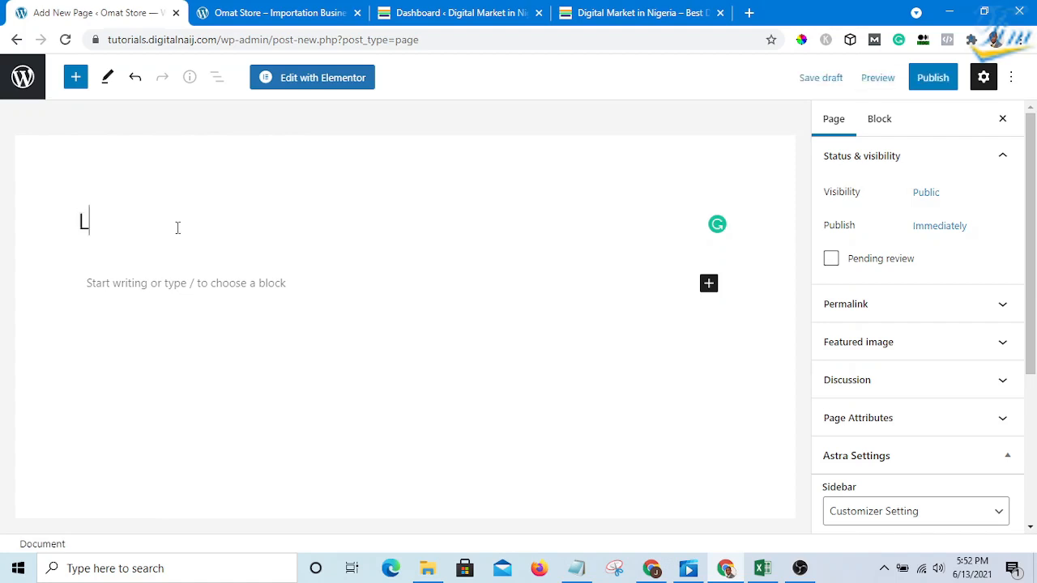
{"action": "type", "text": "anding"}
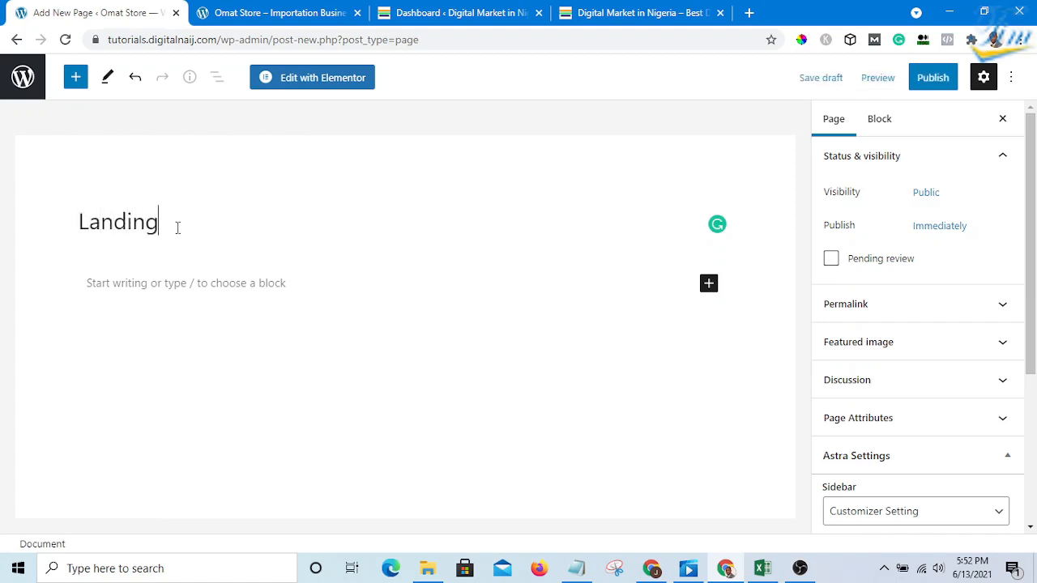
{"action": "key", "text": "BackSpace"}
{"action": "key", "text": "BackSpace"}
{"action": "key", "text": "BackSpace"}
{"action": "key", "text": "BackSpace"}
{"action": "key", "text": "BackSpace"}
{"action": "key", "text": "BackSpace"}
{"action": "key", "text": "BackSpace"}
{"action": "key", "text": "BackSpace"}
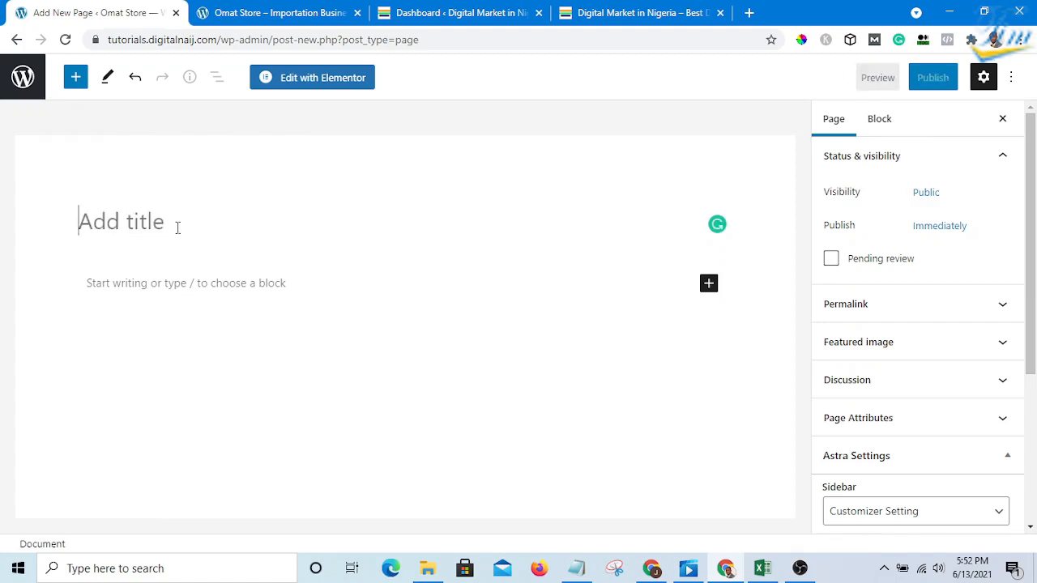
Step: Title the new page "Fila Shoe"
{"action": "type", "text": "Fila"}
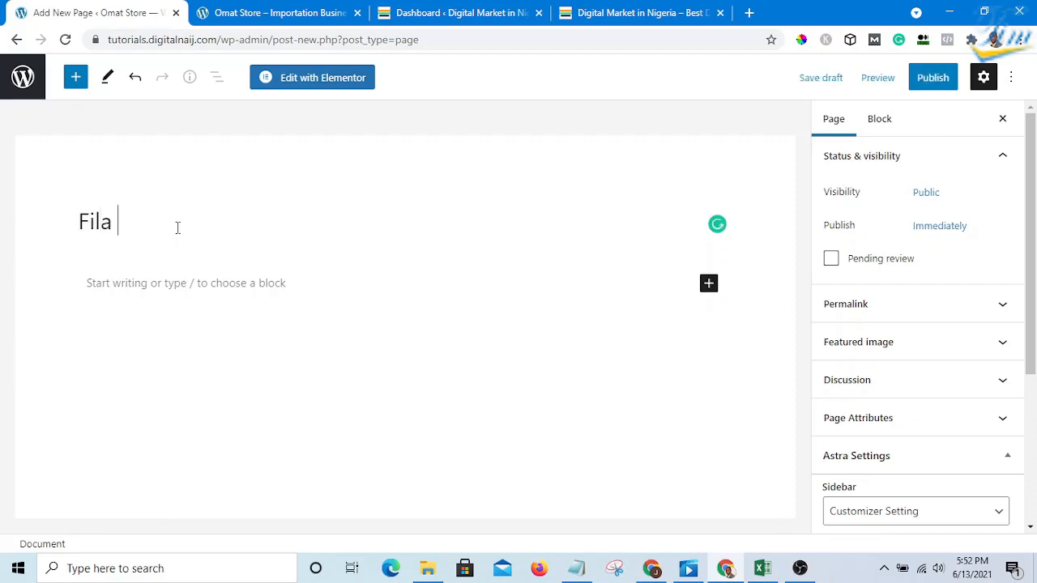
{"action": "type", "text": " Shoe"}
Step: In the page's Astra settings, set the sidebar to No Sidebar and disable the title and featured image sections
{"action": "scroll", "coordinate": [1024, 236], "scroll_direction": "down", "scroll_amount": 1}
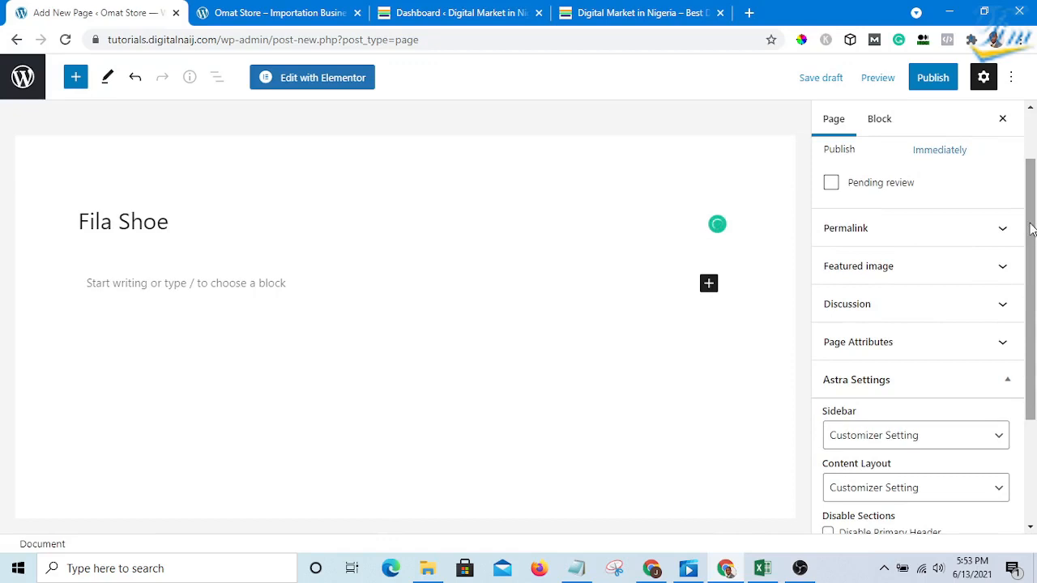
{"action": "left_click_drag", "start_coordinate": [1031, 212], "coordinate": [1033, 151]}
{"action": "scroll", "coordinate": [930, 402], "scroll_direction": "down", "scroll_amount": 3}
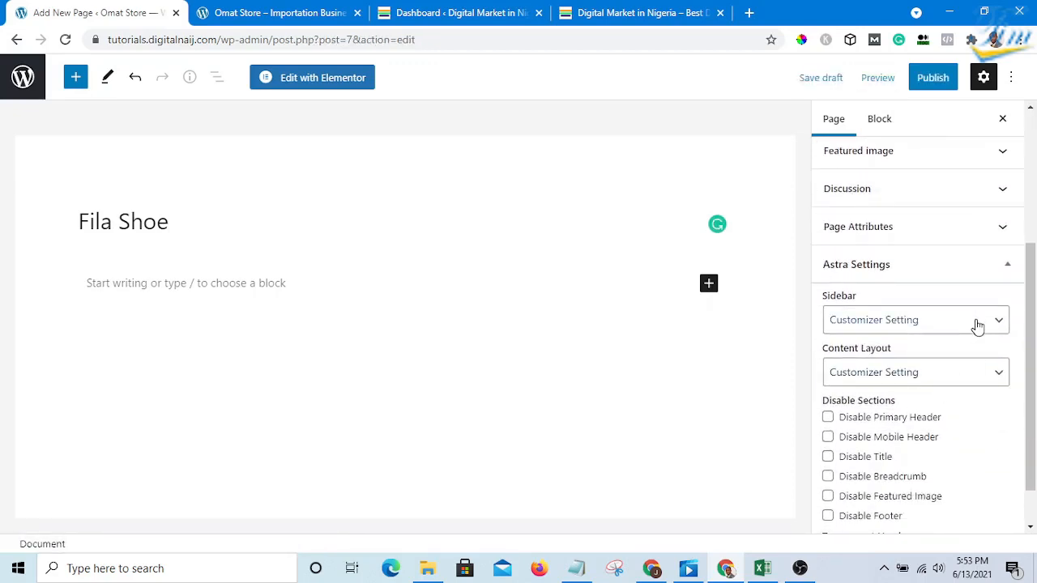
{"action": "left_click", "coordinate": [977, 325]}
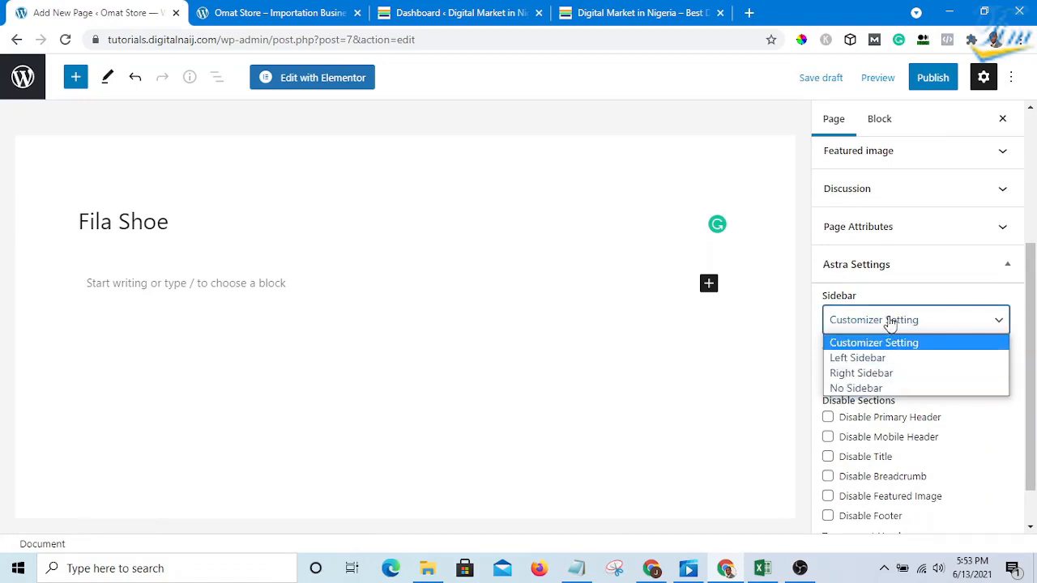
{"action": "left_click", "coordinate": [878, 388]}
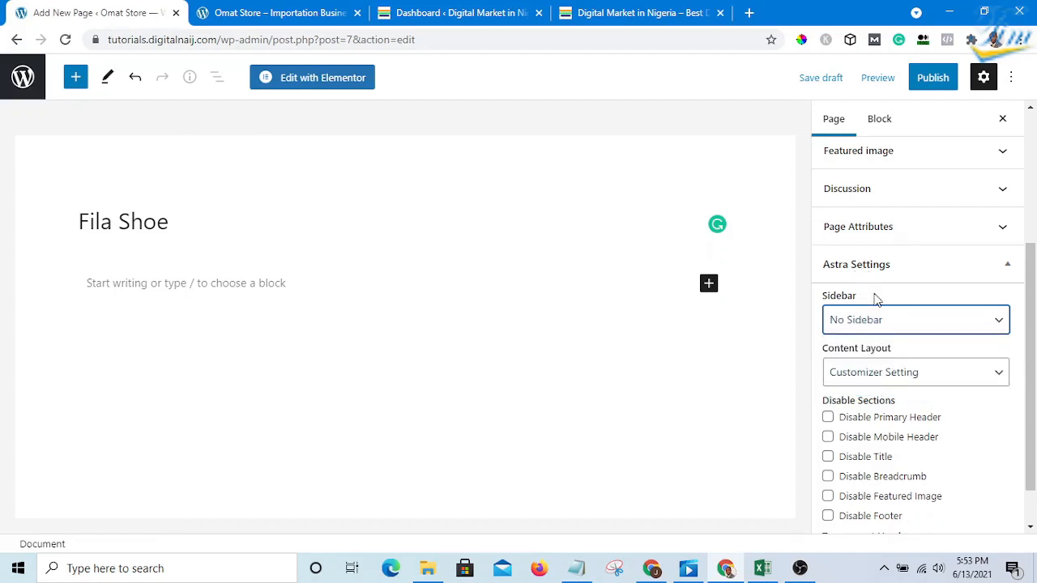
{"action": "scroll", "coordinate": [916, 345], "scroll_direction": "down", "scroll_amount": 1}
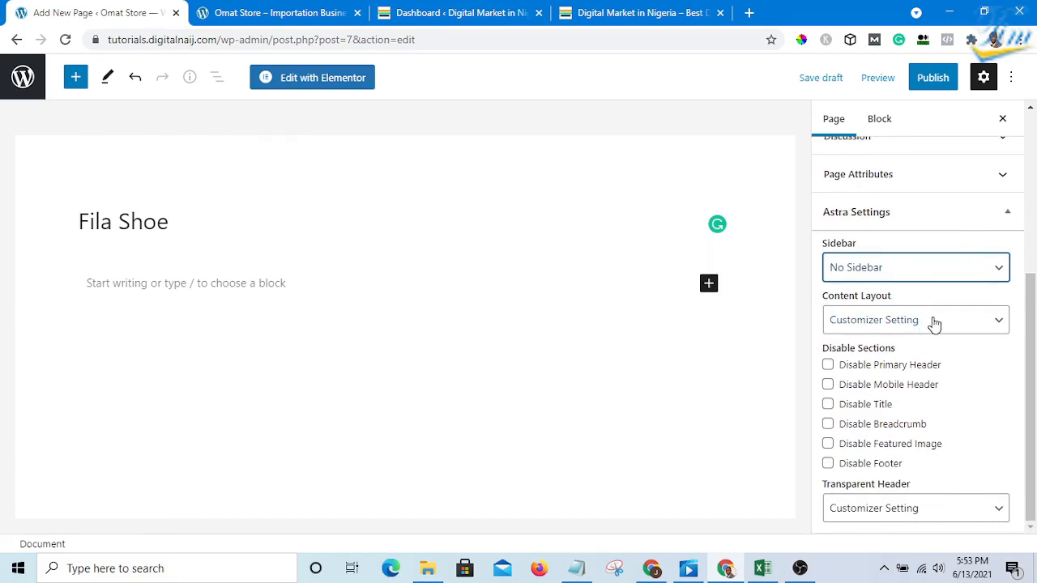
{"action": "left_click", "coordinate": [914, 275]}
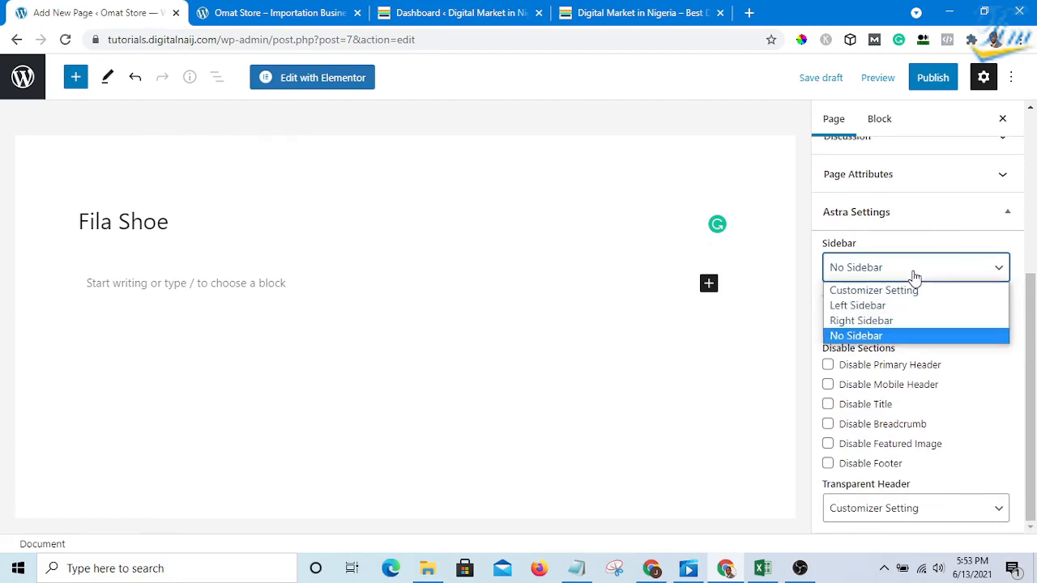
{"action": "left_click", "coordinate": [910, 335]}
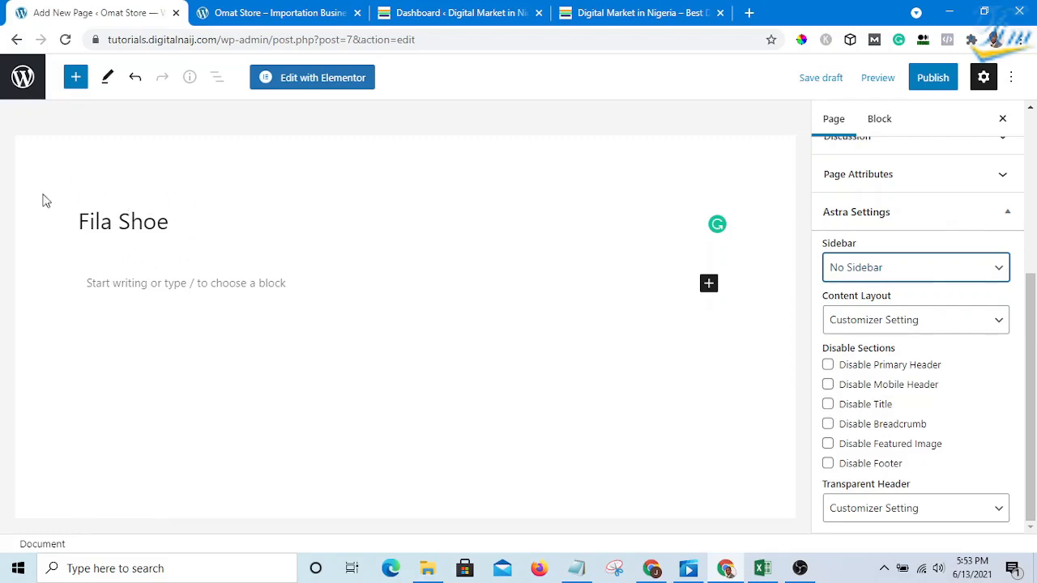
{"action": "left_click", "coordinate": [828, 407]}
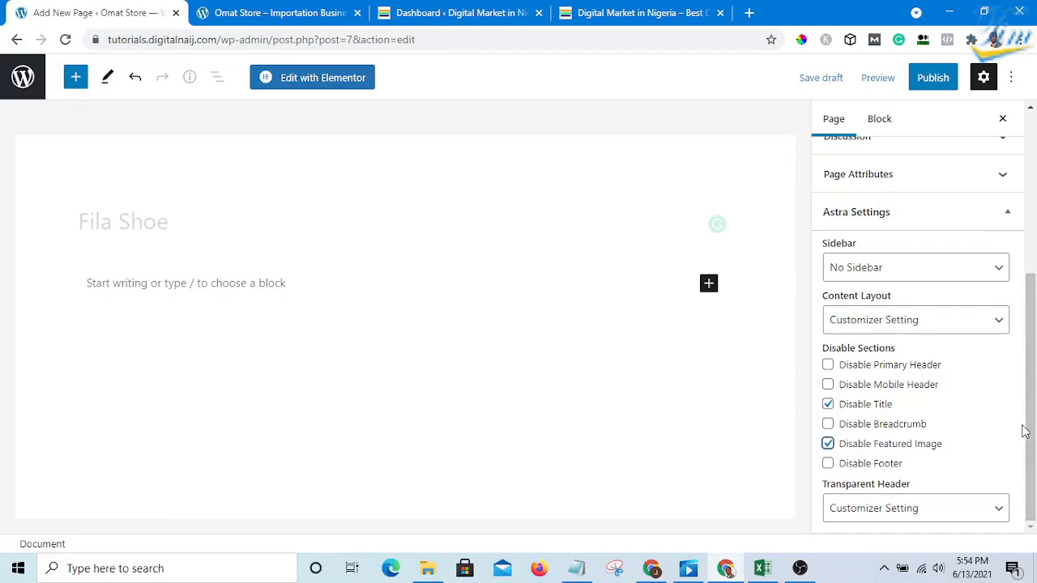
Step: Expand the page's featured image settings and open the media library for choosing an image
{"action": "left_click_drag", "start_coordinate": [1031, 429], "coordinate": [1032, 293]}
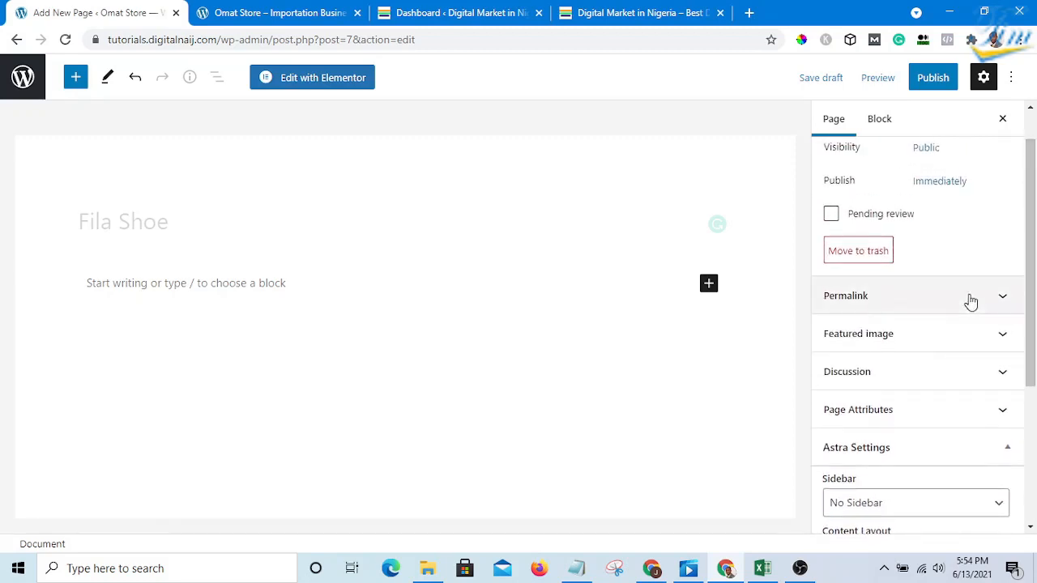
{"action": "left_click", "coordinate": [1002, 340]}
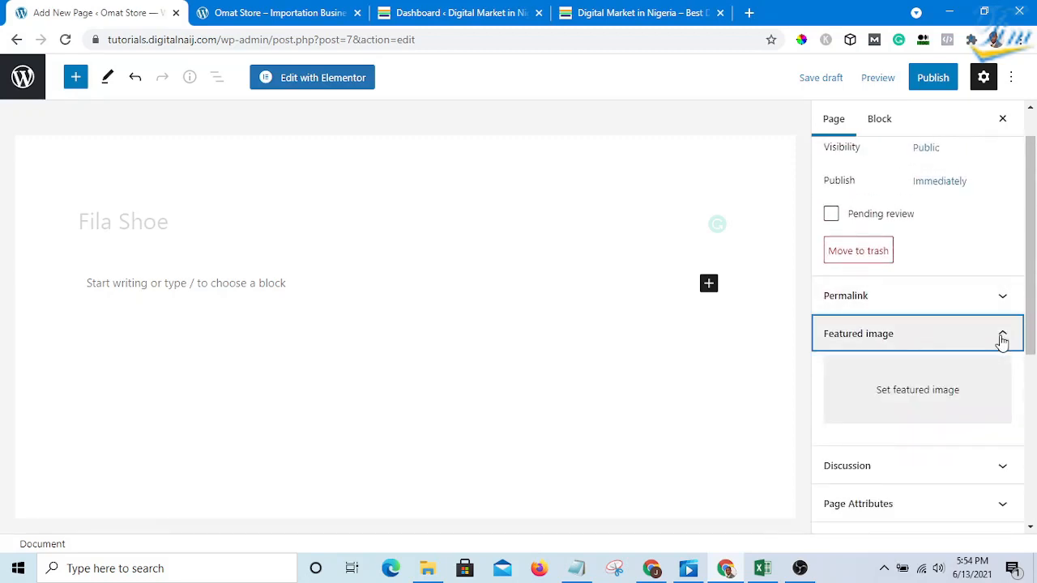
{"action": "left_click", "coordinate": [912, 395]}
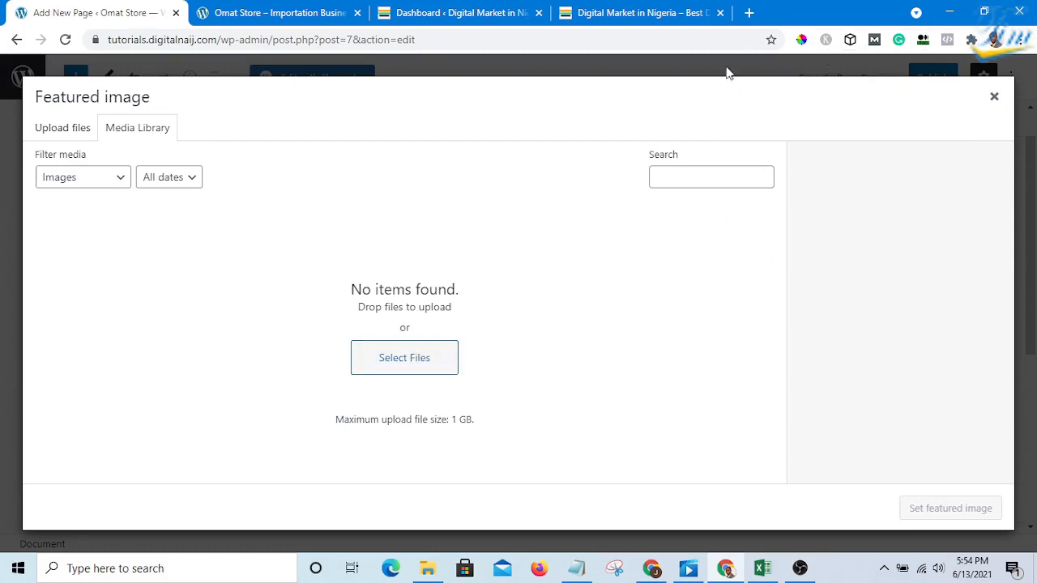
Step: Search Google for "fila shoe" in a new browser tab
{"action": "left_click", "coordinate": [750, 13]}
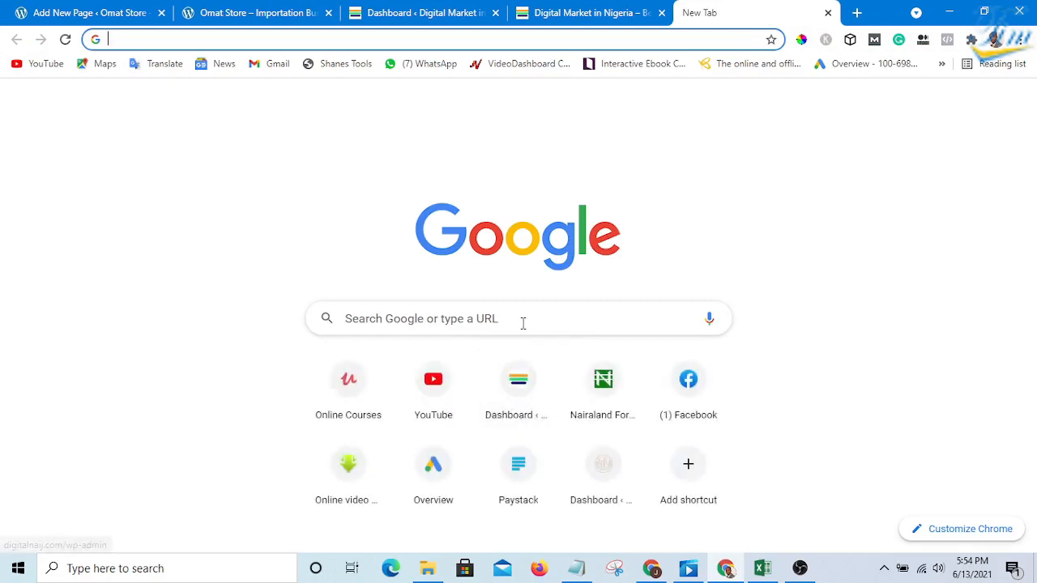
{"action": "left_click", "coordinate": [522, 317]}
{"action": "type", "text": "fila"}
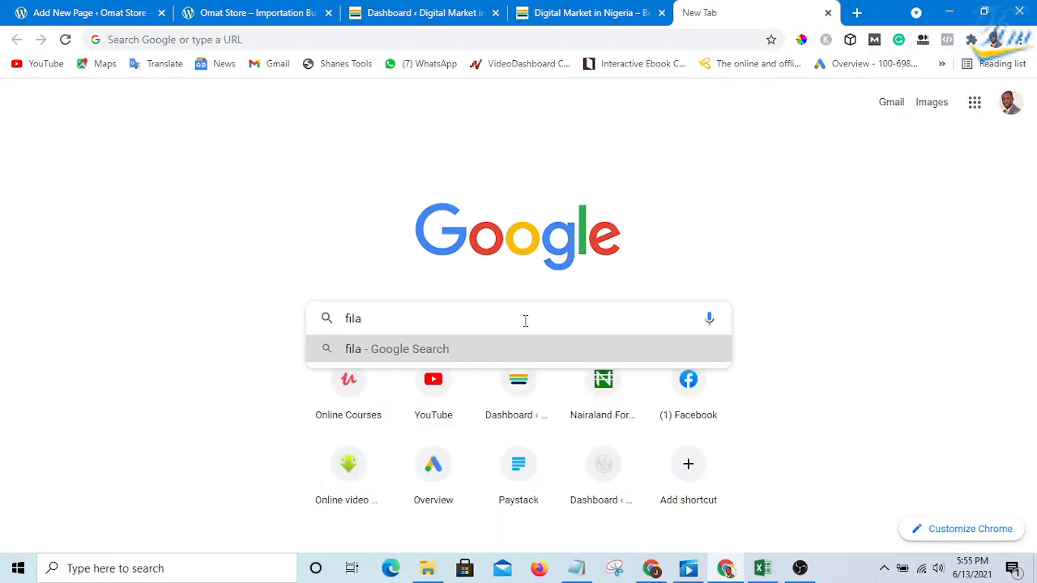
{"action": "type", "text": " shoe"}
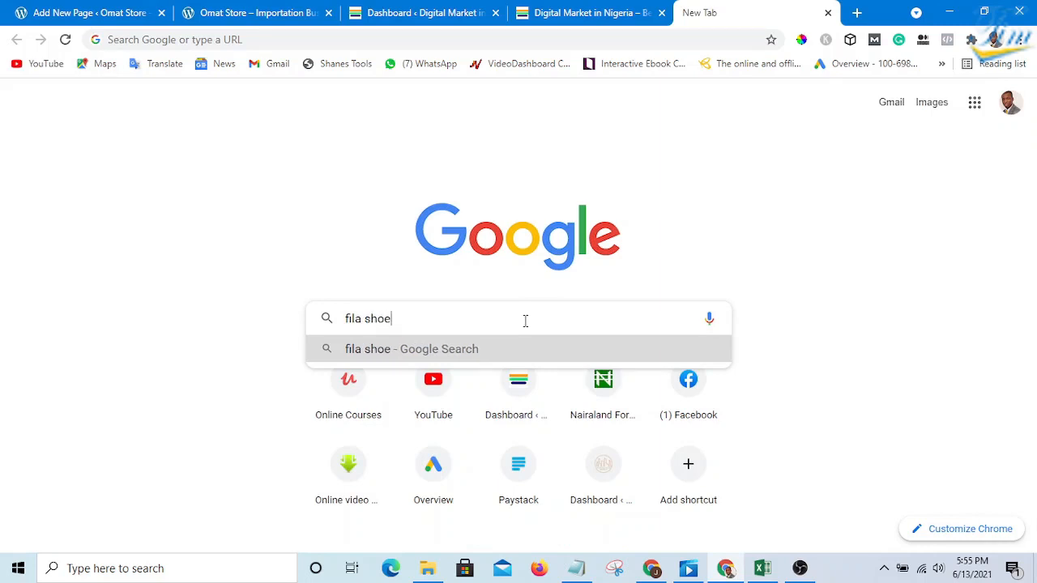
{"action": "key", "text": "Return"}
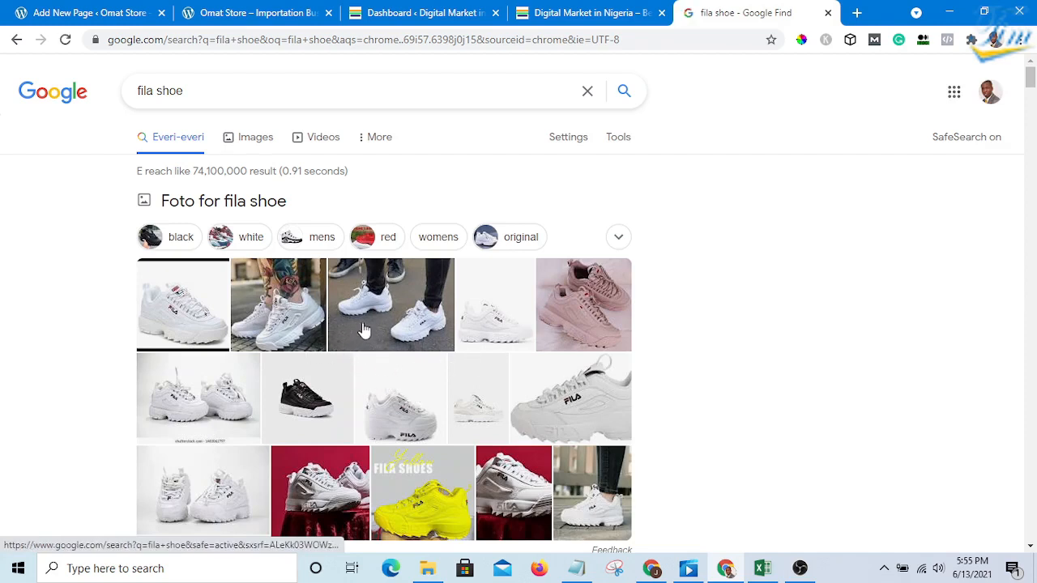
Step: From the image results, save the picture of white Fila shoes being worn as "Fila shoe.jpg" in the Files folder
{"action": "left_click", "coordinate": [364, 329]}
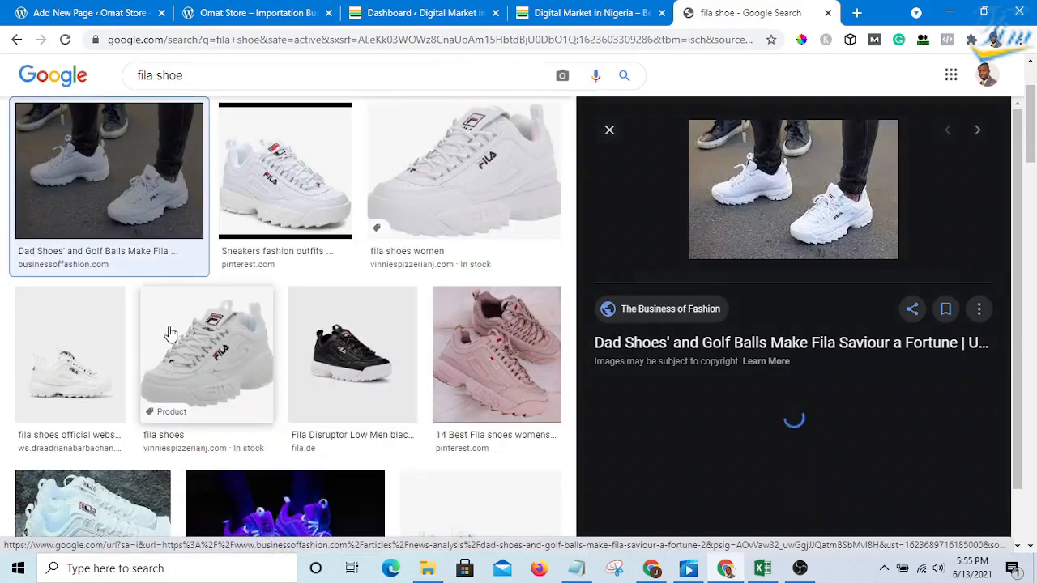
{"action": "scroll", "coordinate": [154, 201], "scroll_direction": "up", "scroll_amount": 2}
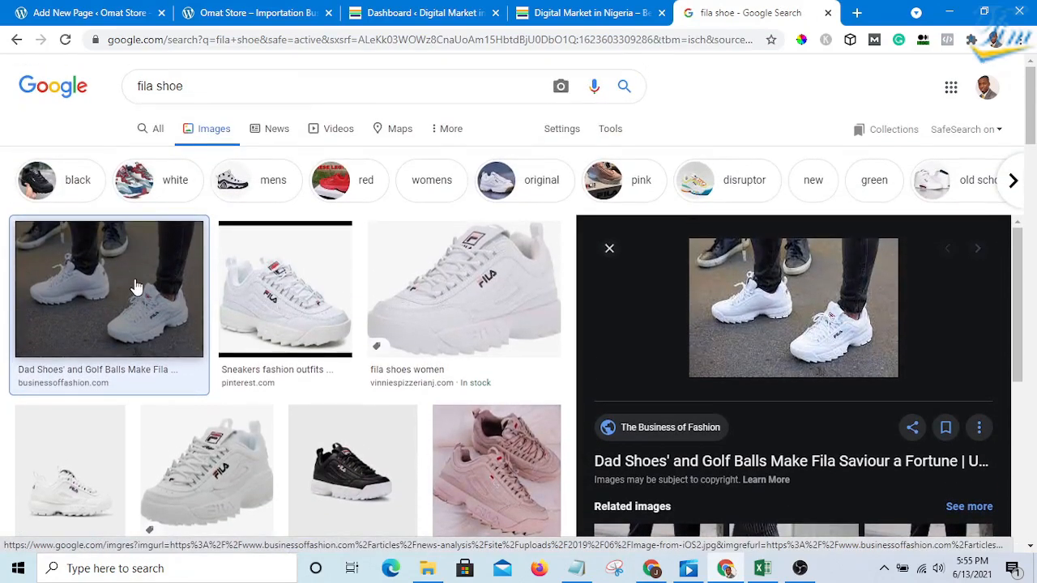
{"action": "left_click", "coordinate": [136, 289]}
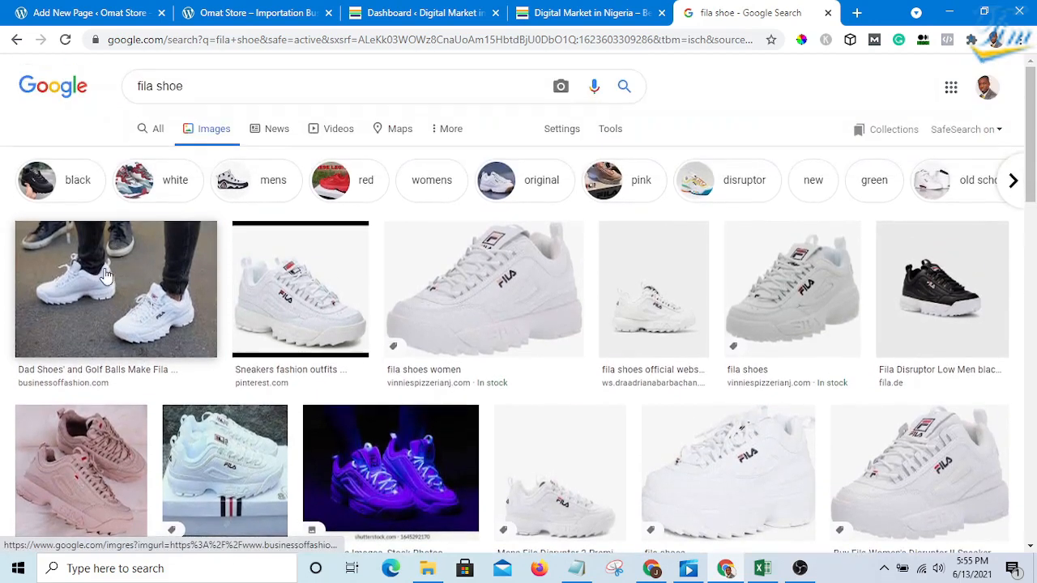
{"action": "right_click", "coordinate": [104, 272]}
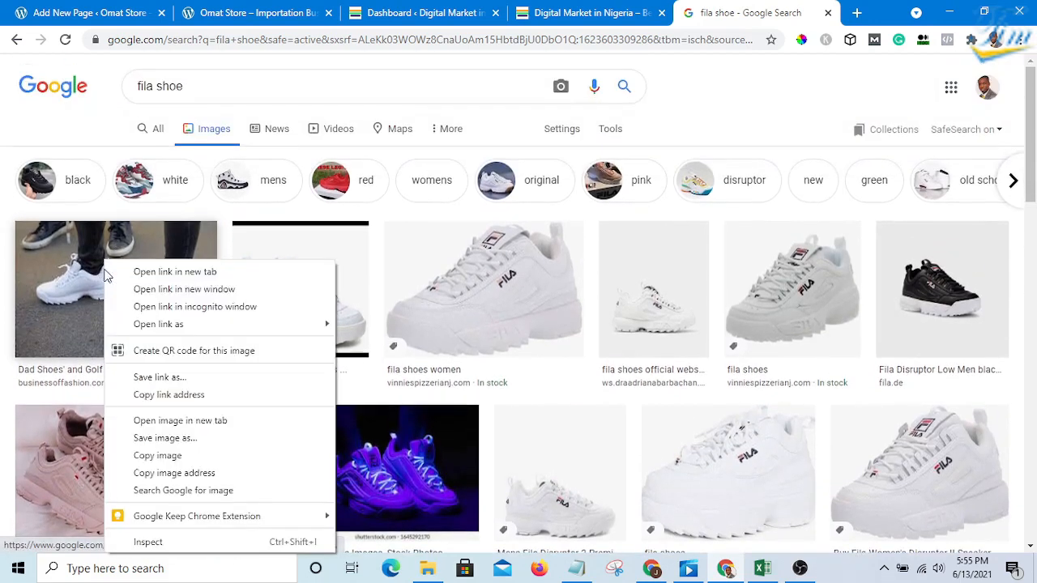
{"action": "left_click", "coordinate": [165, 437]}
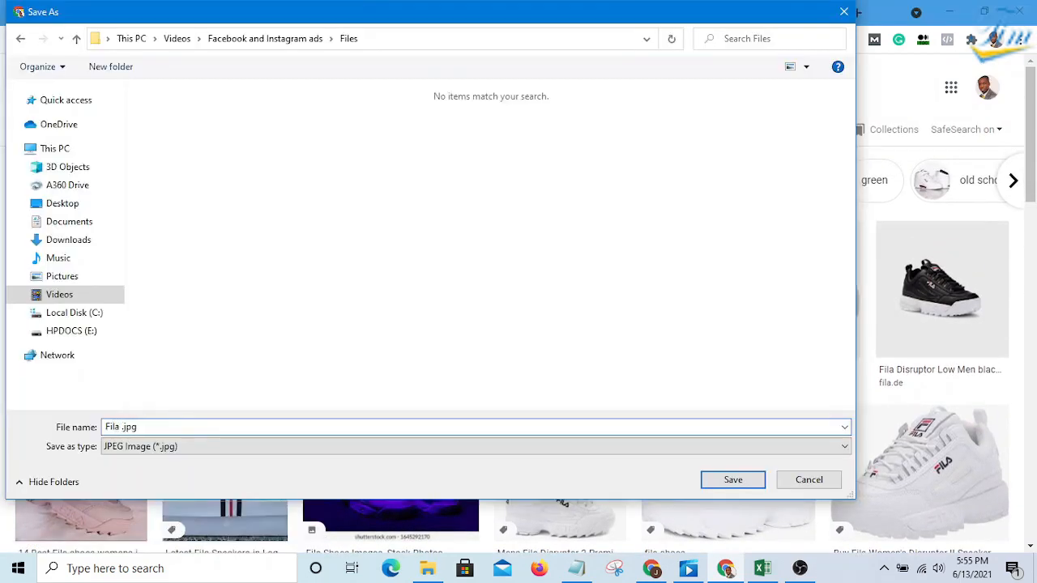
{"action": "type", "text": "shoe"}
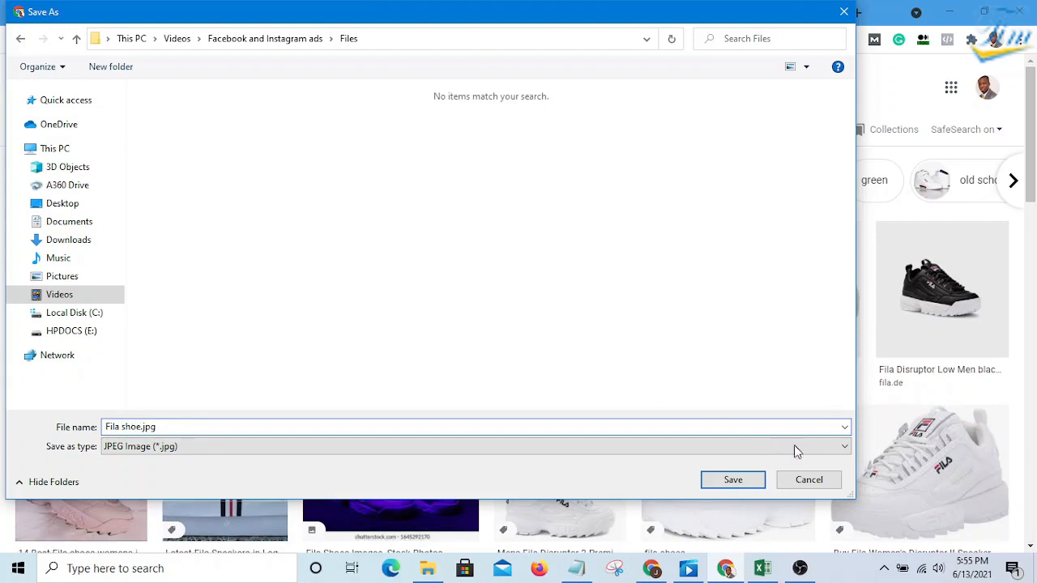
{"action": "left_click", "coordinate": [743, 484]}
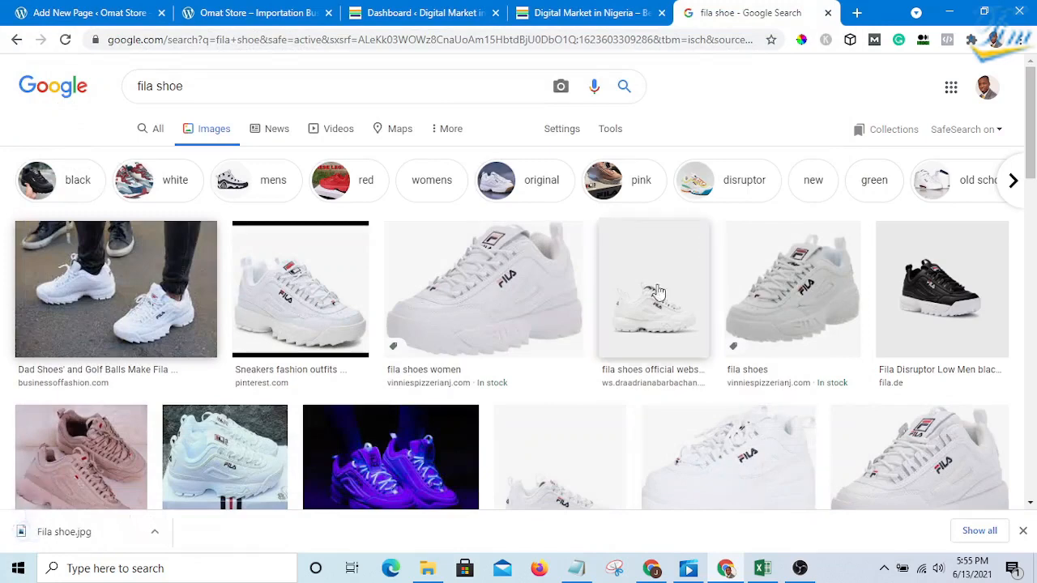
Step: Return to the page editor, upload Fila shoe.jpg to the media library and set it as the page's featured image
{"action": "left_click", "coordinate": [104, 17]}
{"action": "left_click", "coordinate": [425, 347]}
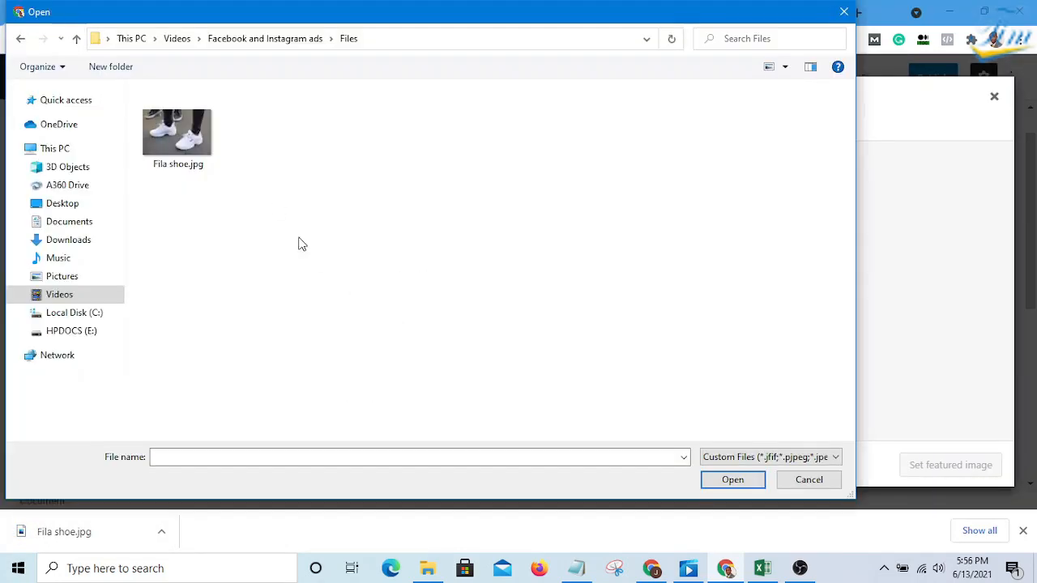
{"action": "left_click", "coordinate": [186, 140]}
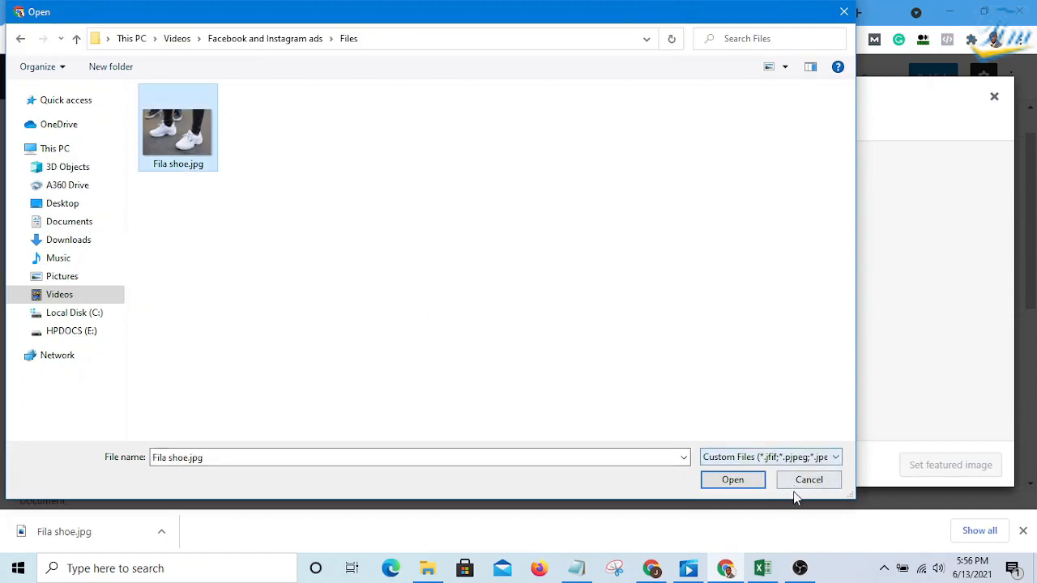
{"action": "left_click", "coordinate": [738, 481]}
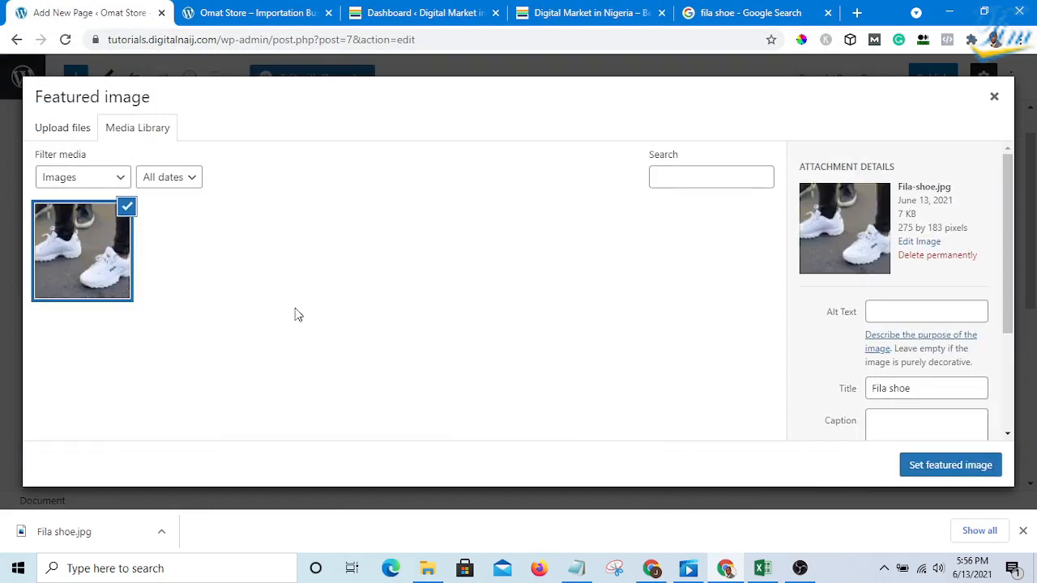
{"action": "left_click", "coordinate": [939, 472]}
{"action": "scroll", "coordinate": [962, 377], "scroll_direction": "down", "scroll_amount": 1}
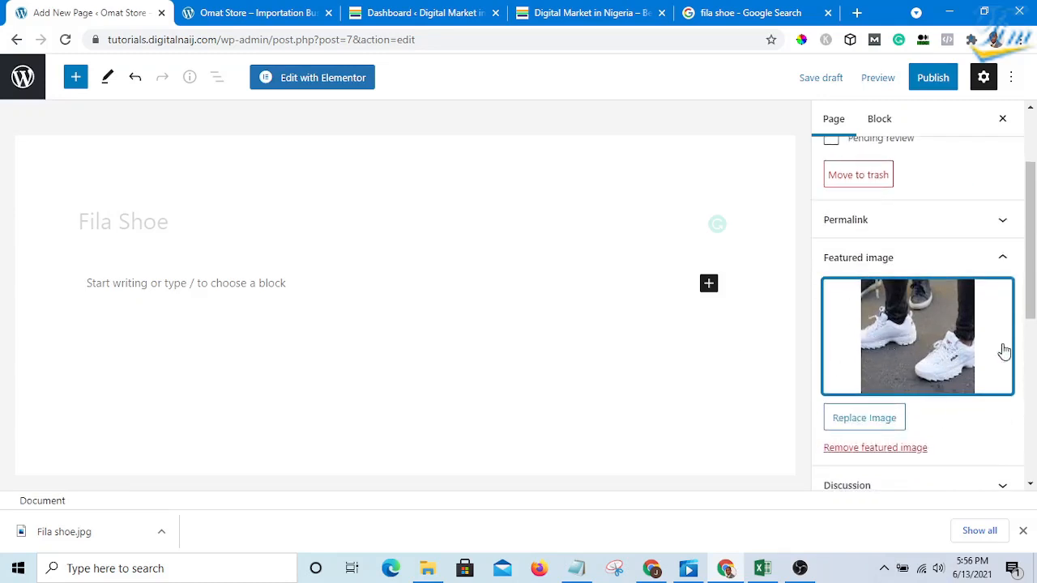
{"action": "scroll", "coordinate": [1034, 265], "scroll_direction": "down", "scroll_amount": 2}
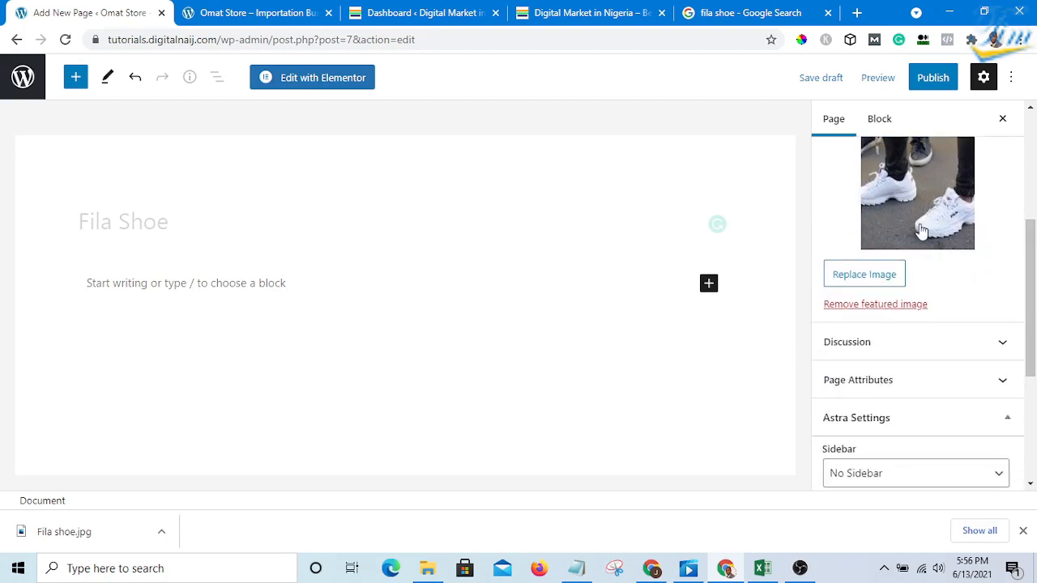
{"action": "scroll", "coordinate": [945, 230], "scroll_direction": "up", "scroll_amount": 1}
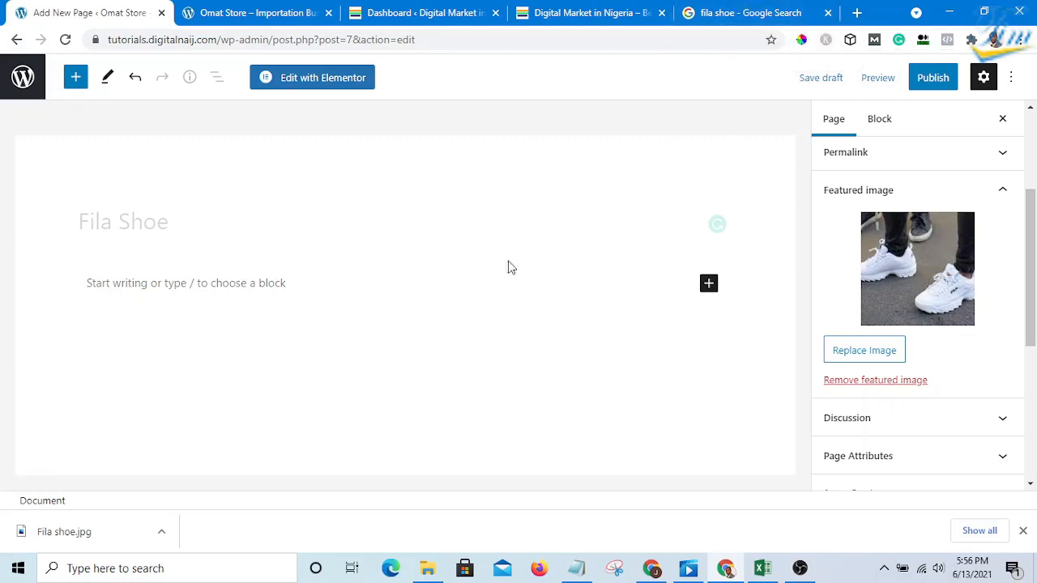
{"action": "left_click_drag", "start_coordinate": [1026, 262], "coordinate": [1032, 313]}
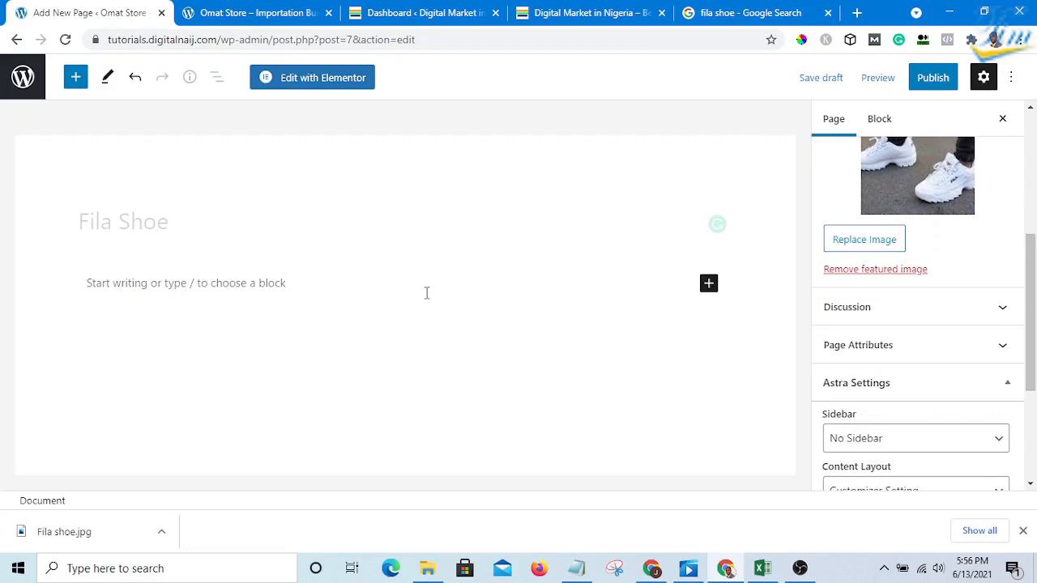
{"action": "scroll", "coordinate": [950, 327], "scroll_direction": "up", "scroll_amount": 3}
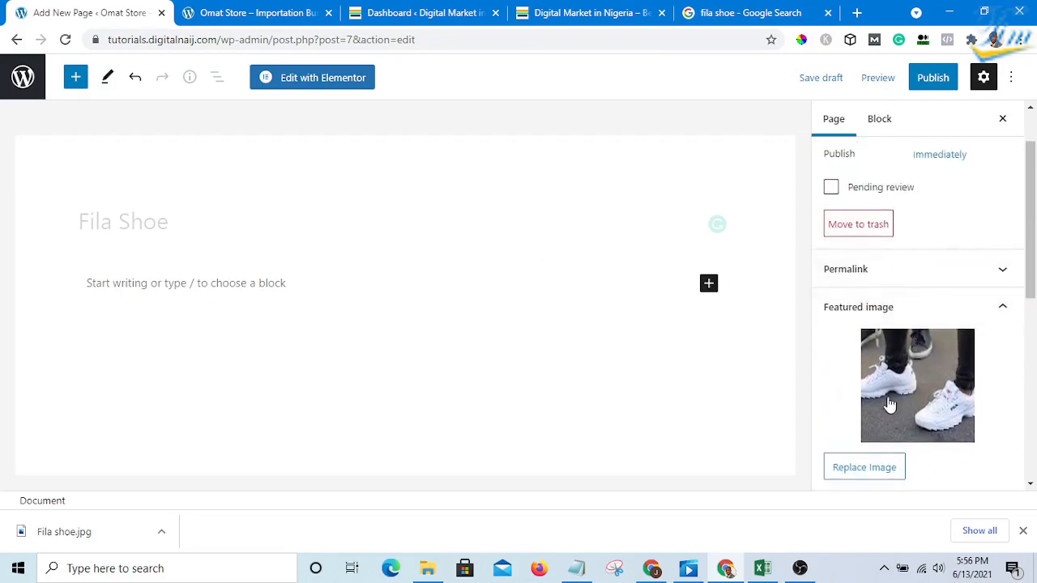
{"action": "scroll", "coordinate": [932, 369], "scroll_direction": "down", "scroll_amount": 2}
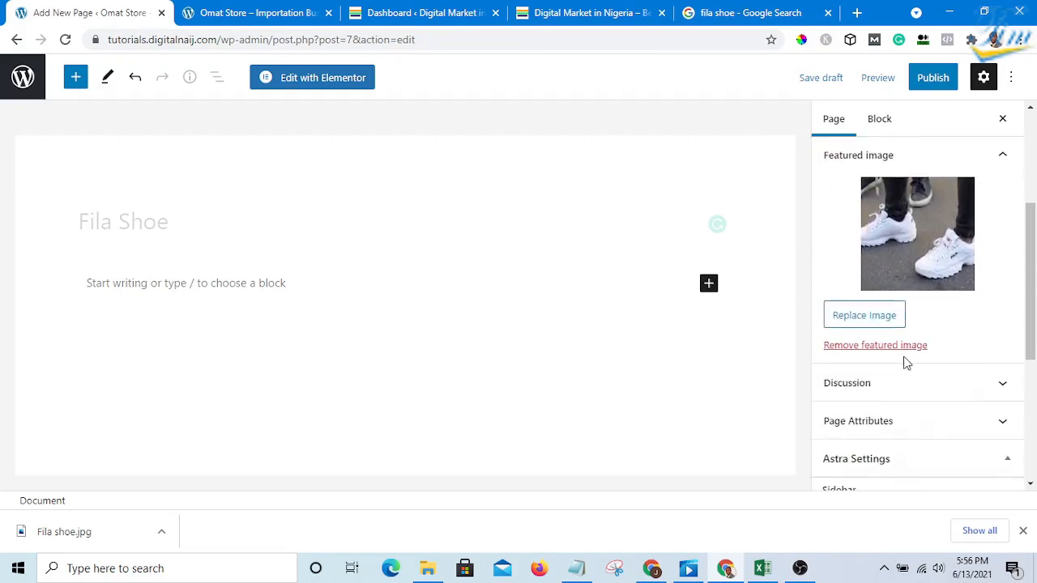
Step: Set the page's Astra content layout to Full Width / Stretched
{"action": "scroll", "coordinate": [905, 364], "scroll_direction": "down", "scroll_amount": 3}
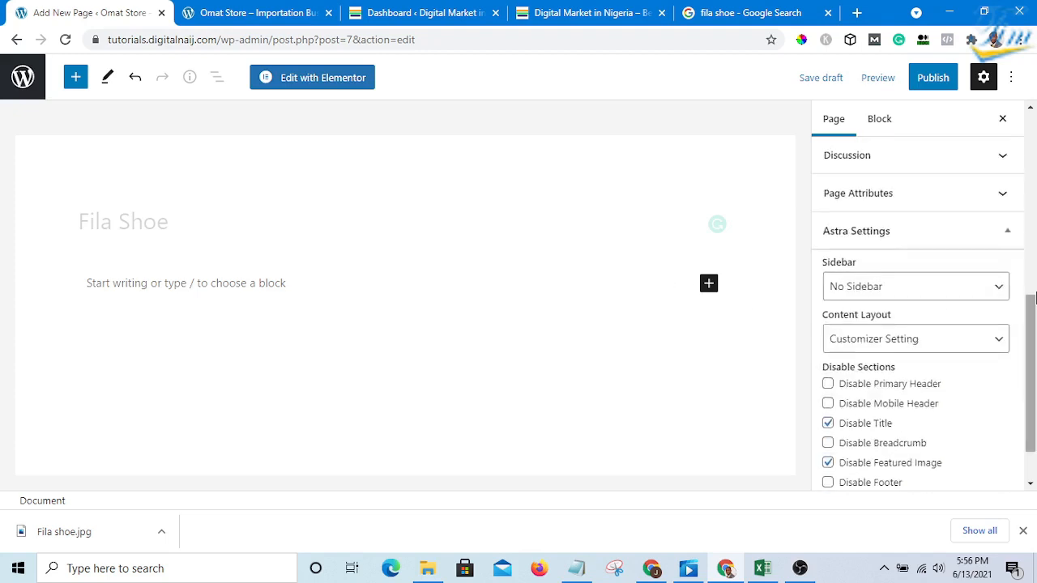
{"action": "scroll", "coordinate": [1030, 284], "scroll_direction": "up", "scroll_amount": 4}
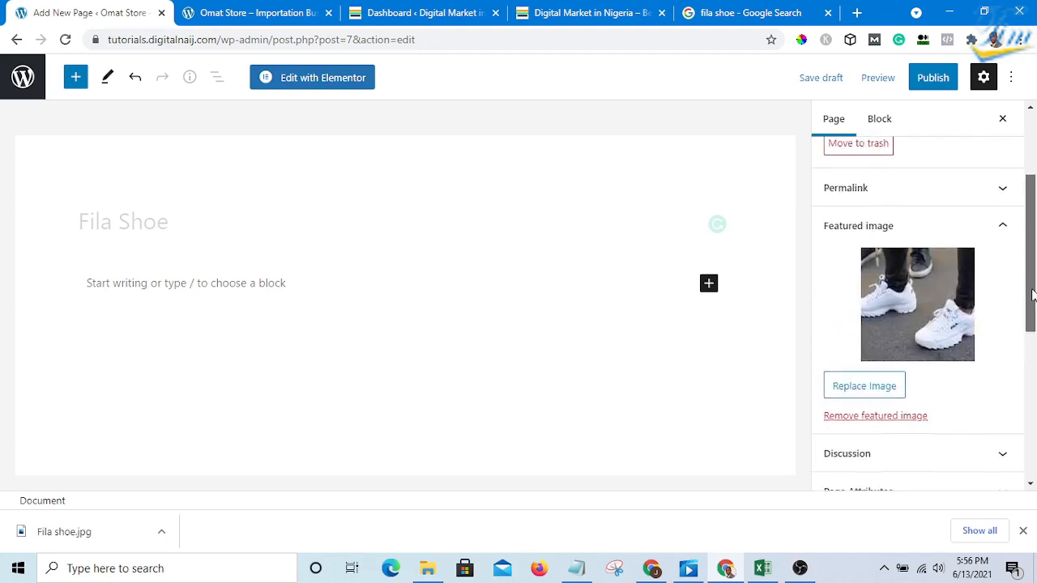
{"action": "scroll", "coordinate": [1031, 292], "scroll_direction": "down", "scroll_amount": 4}
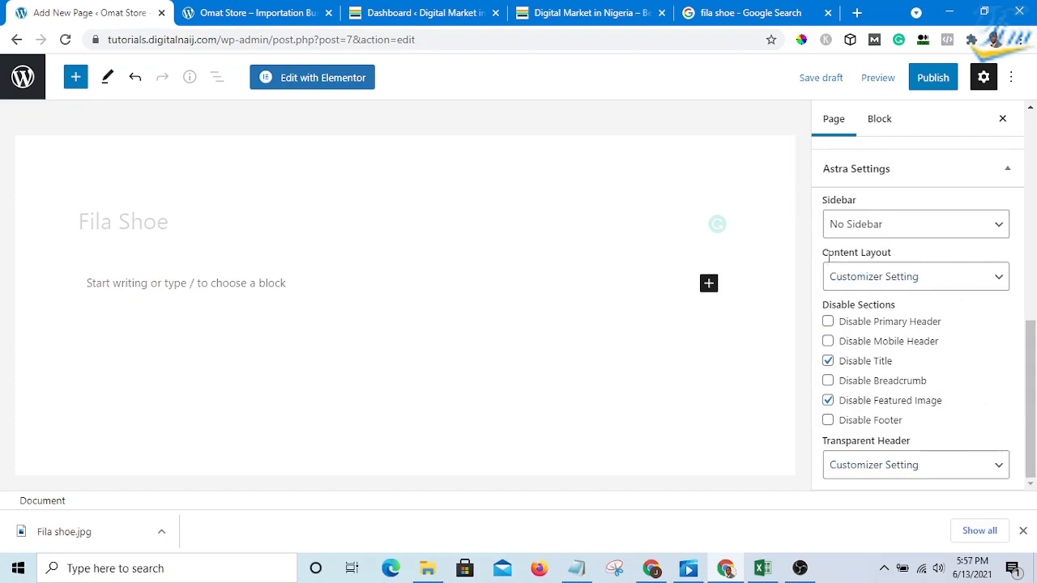
{"action": "left_click", "coordinate": [963, 280]}
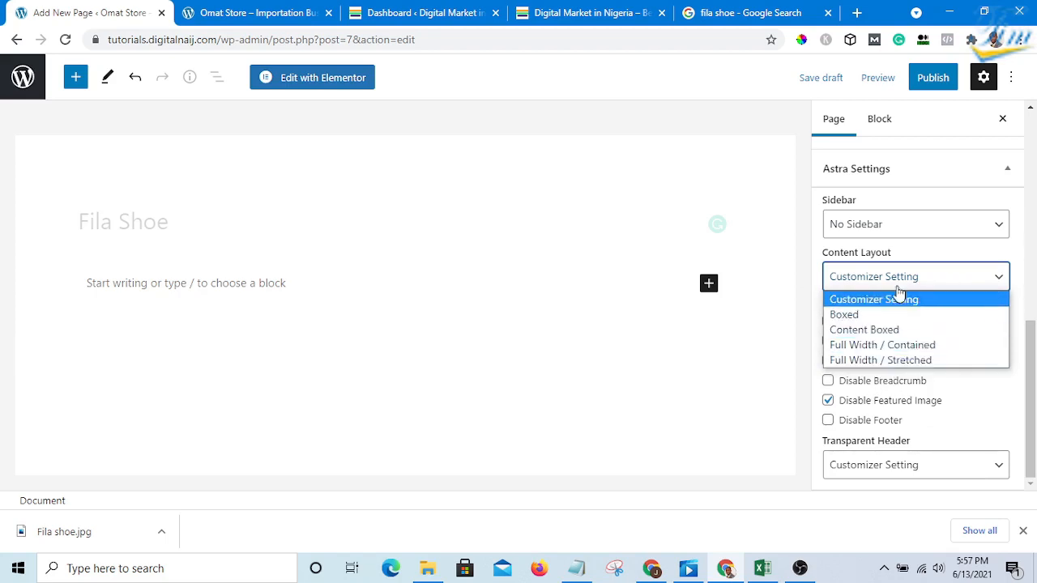
{"action": "left_click", "coordinate": [905, 361]}
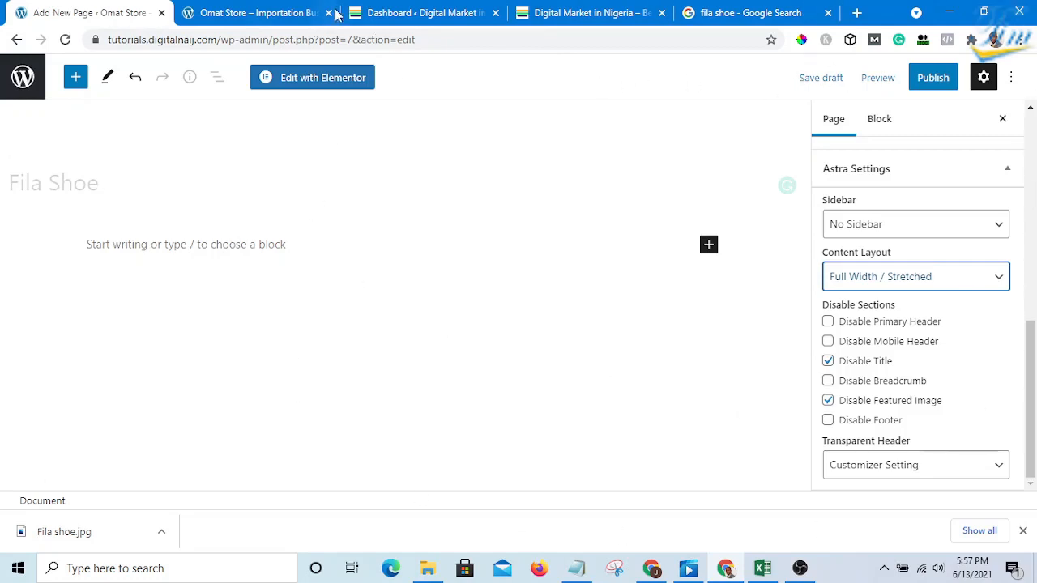
Step: Examine the Digital Market in Nigeria homepage in its open browser tab as an example of a page layout
{"action": "left_click", "coordinate": [435, 14]}
{"action": "left_click", "coordinate": [545, 11]}
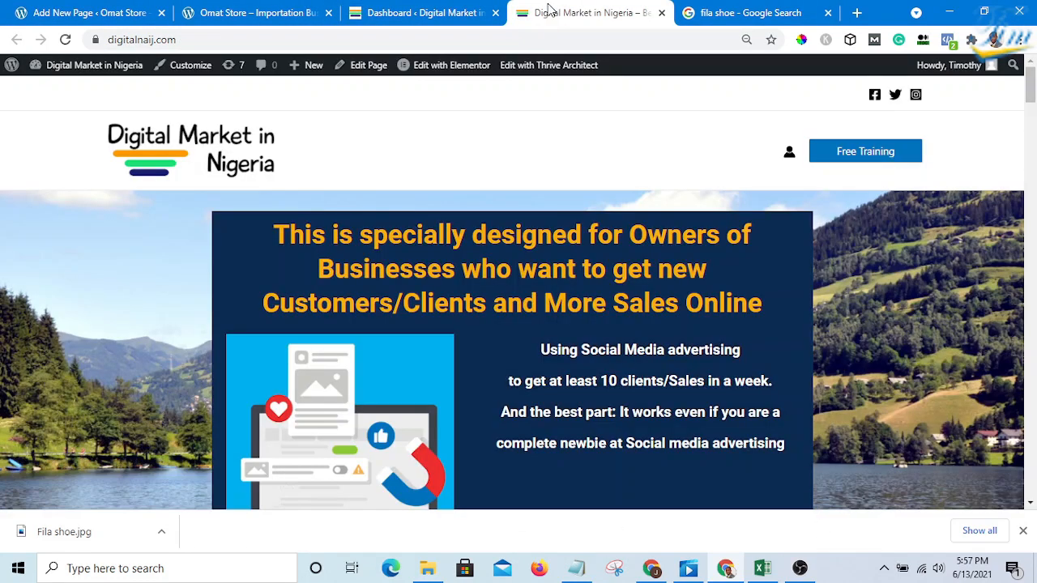
{"action": "scroll", "coordinate": [627, 273], "scroll_direction": "down", "scroll_amount": 5}
{"action": "scroll", "coordinate": [308, 254], "scroll_direction": "up", "scroll_amount": 2}
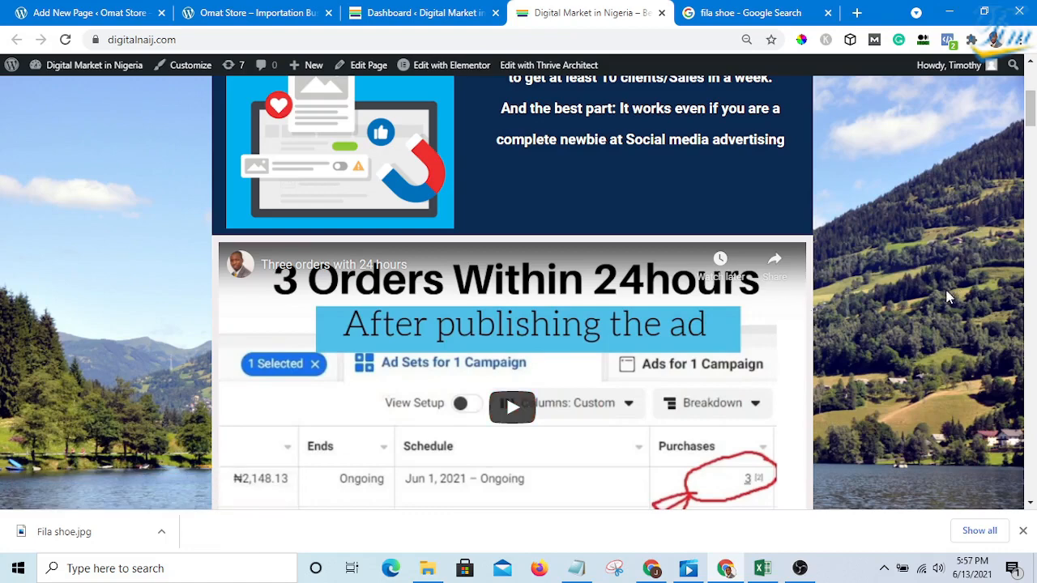
{"action": "mouse_move", "coordinate": [970, 84]}
{"action": "scroll", "coordinate": [890, 290], "scroll_direction": "down", "scroll_amount": 1}
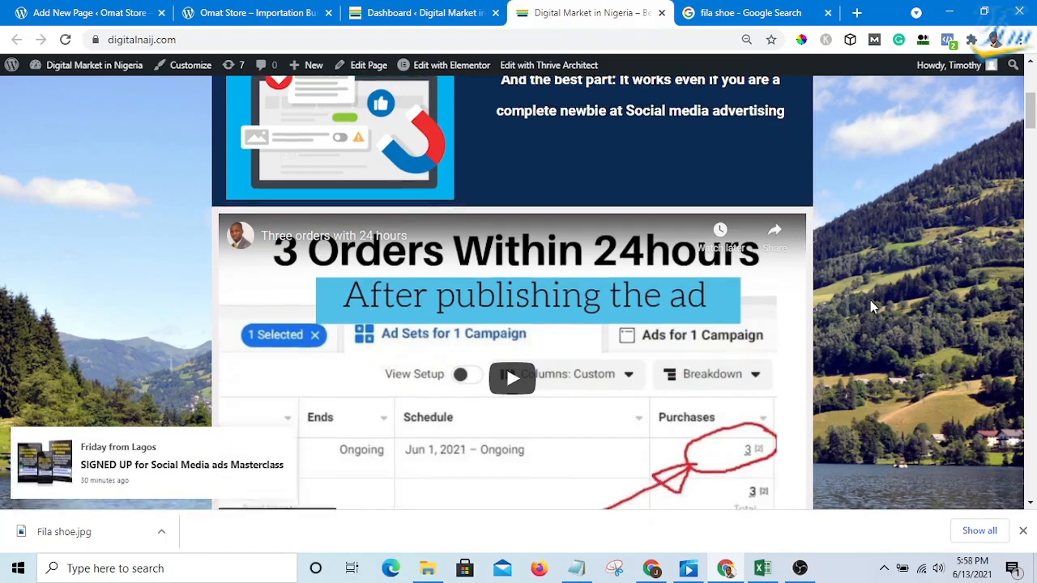
{"action": "scroll", "coordinate": [869, 300], "scroll_direction": "up", "scroll_amount": 2}
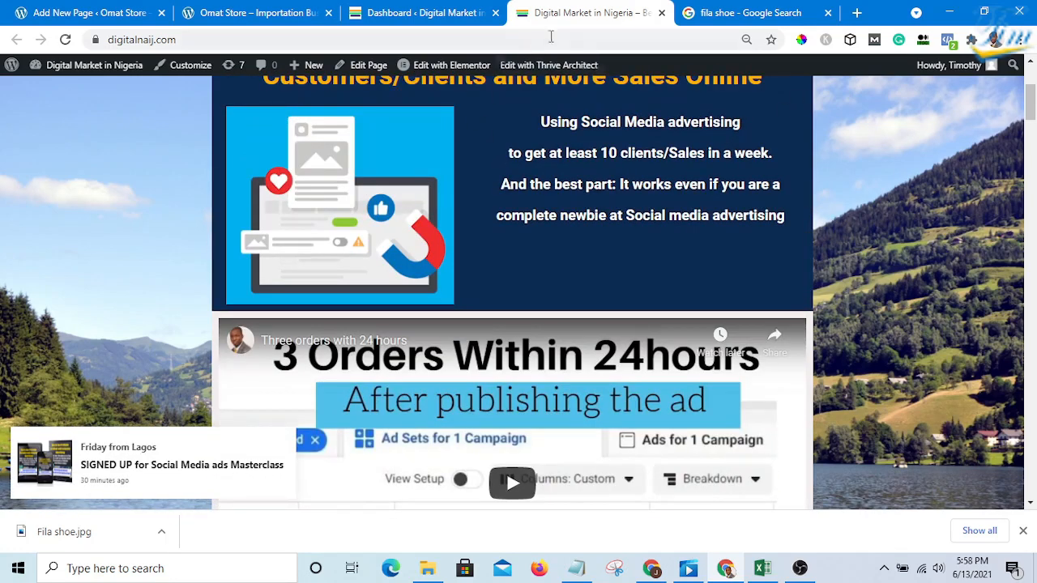
Step: Return to the Fila Shoe page editor and expand the page's permalink settings
{"action": "left_click", "coordinate": [140, 13]}
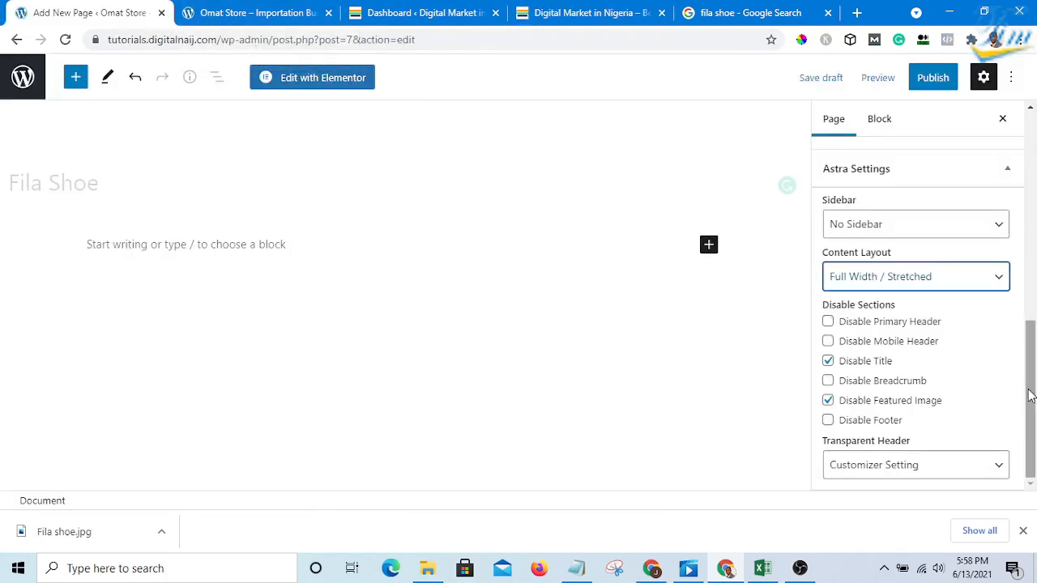
{"action": "left_click_drag", "start_coordinate": [1030, 394], "coordinate": [1033, 439]}
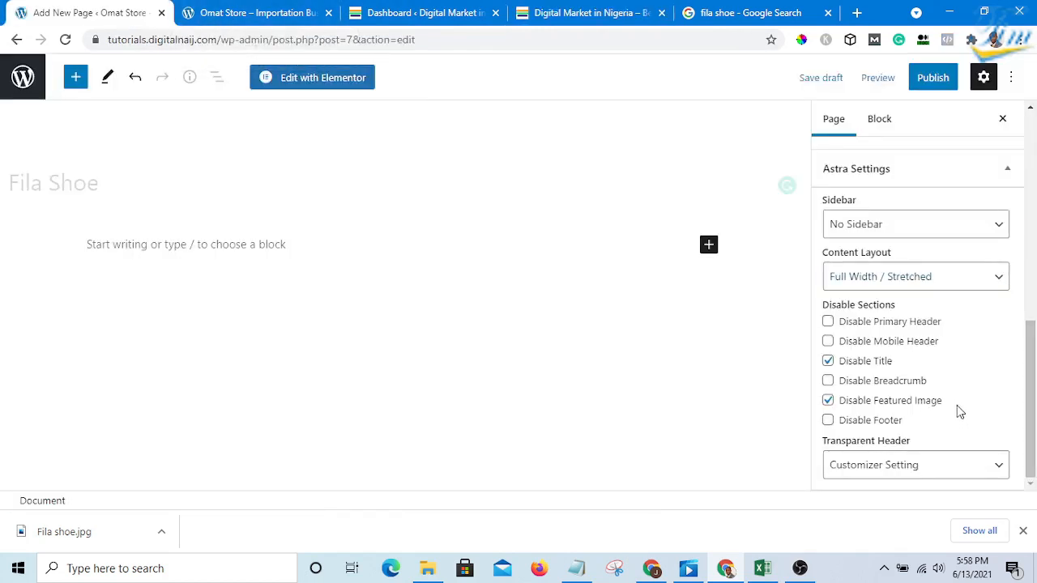
{"action": "scroll", "coordinate": [958, 397], "scroll_direction": "up", "scroll_amount": 2}
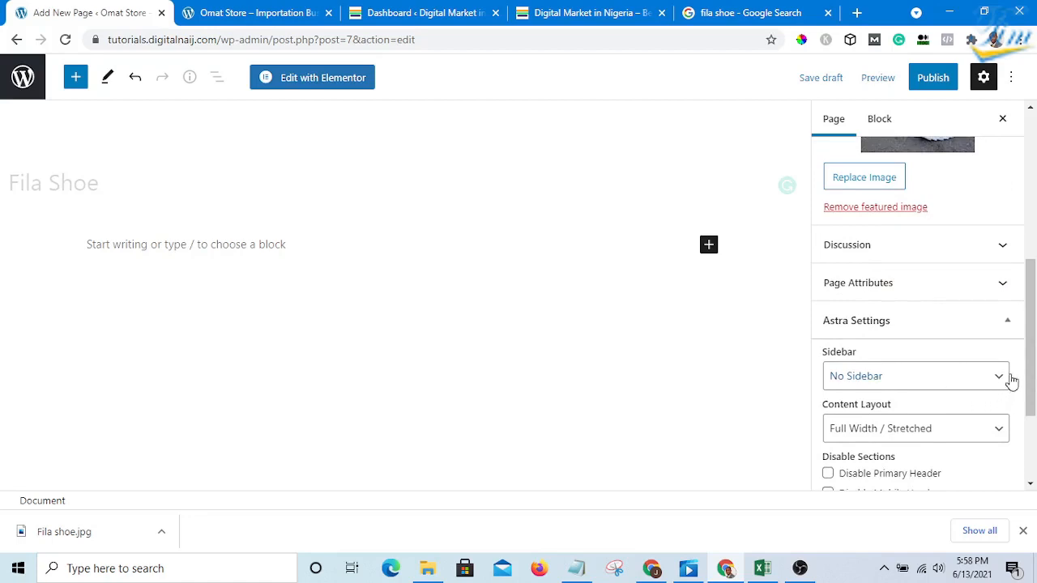
{"action": "scroll", "coordinate": [908, 280], "scroll_direction": "up", "scroll_amount": 1}
{"action": "scroll", "coordinate": [928, 322], "scroll_direction": "up", "scroll_amount": 4}
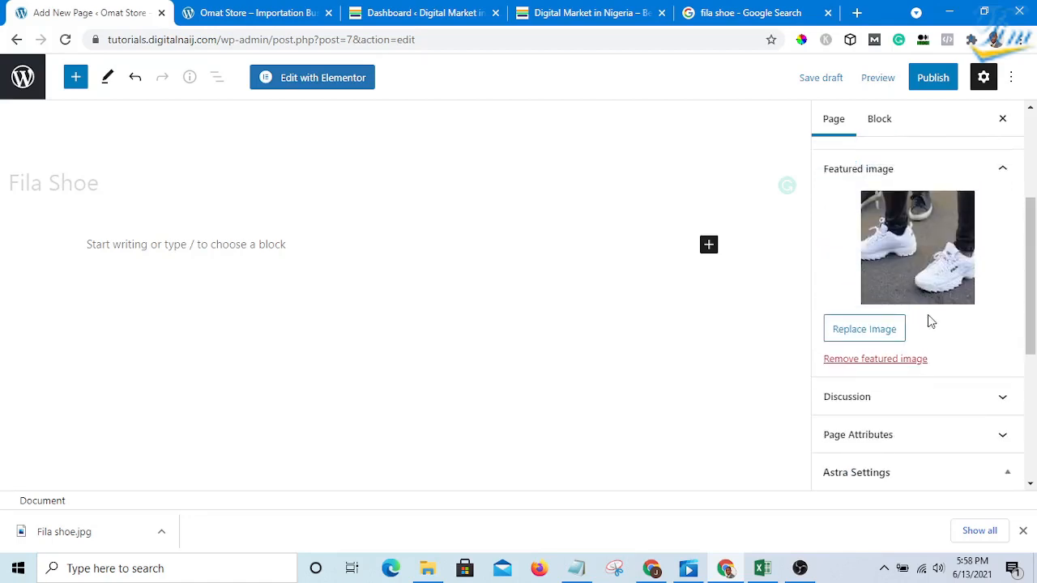
{"action": "scroll", "coordinate": [965, 256], "scroll_direction": "up", "scroll_amount": 3}
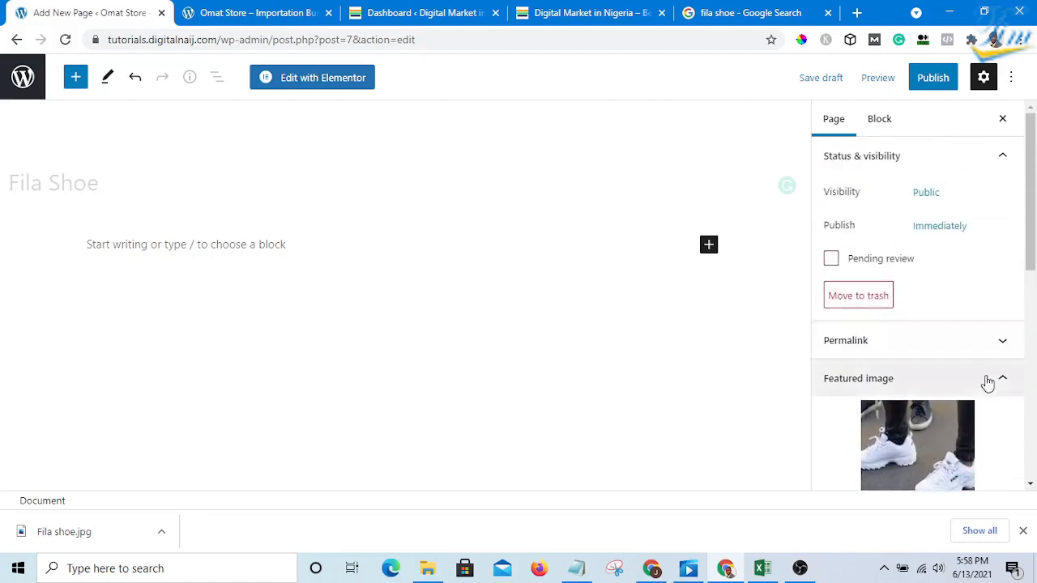
{"action": "left_click", "coordinate": [1003, 347]}
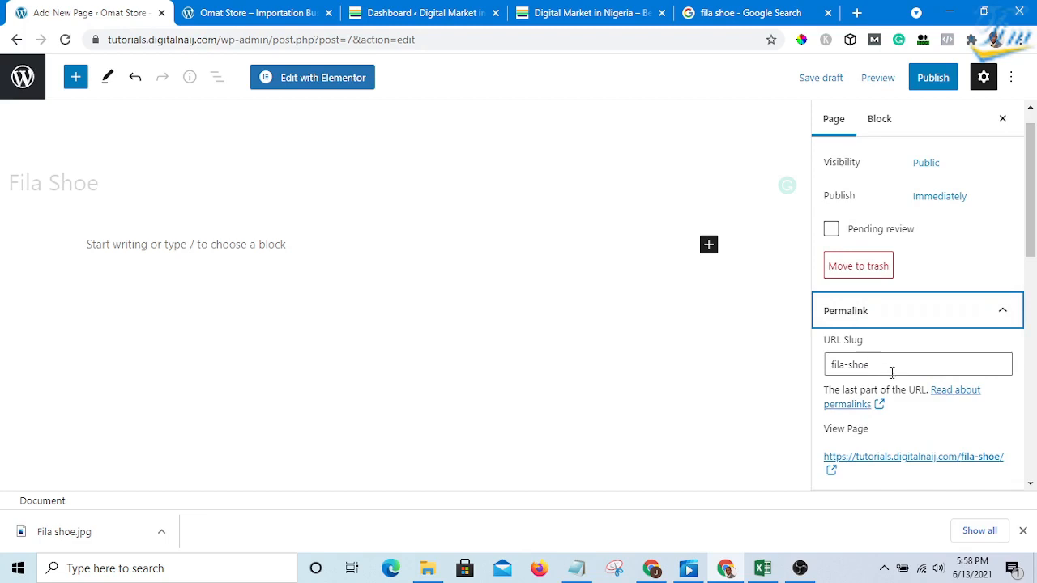
Step: Retype the ending of the page's URL slug so that it reads fila-shoe
{"action": "left_click_drag", "start_coordinate": [884, 364], "coordinate": [822, 373]}
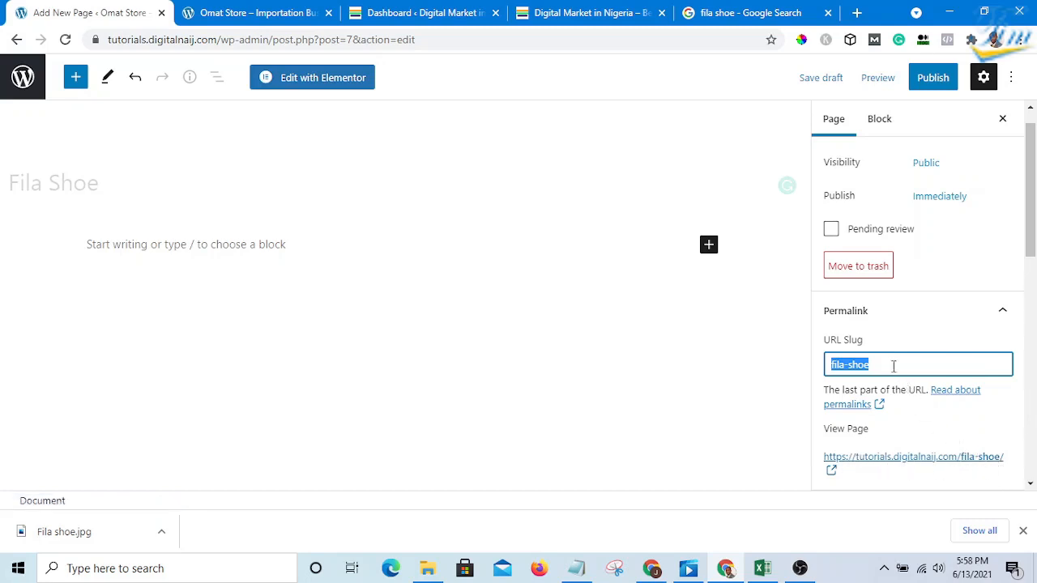
{"action": "left_click", "coordinate": [973, 359]}
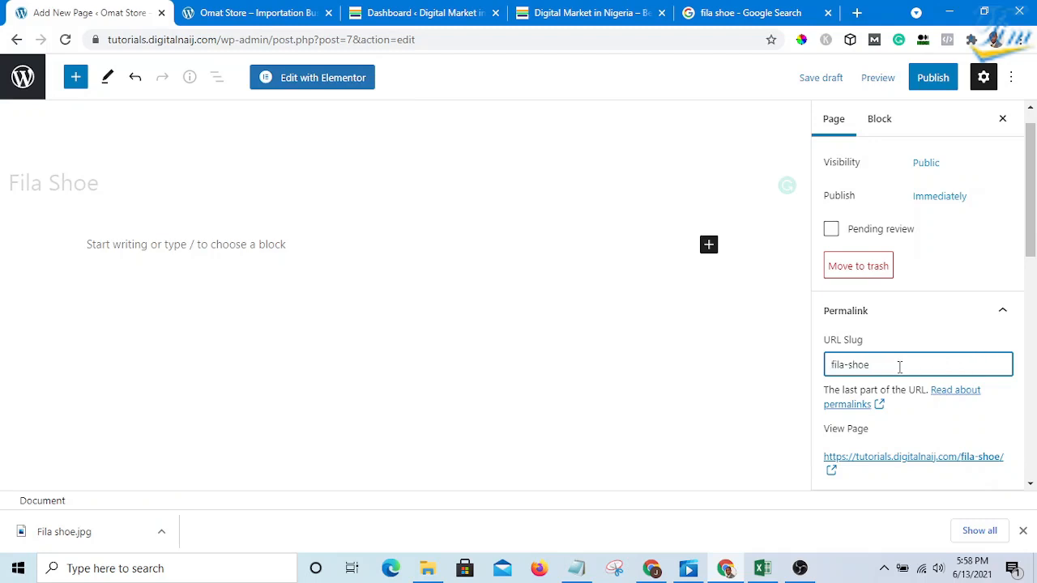
{"action": "key", "text": "BackSpace"}
{"action": "key", "text": "BackSpace"}
{"action": "key", "text": "BackSpace"}
{"action": "key", "text": "BackSpace"}
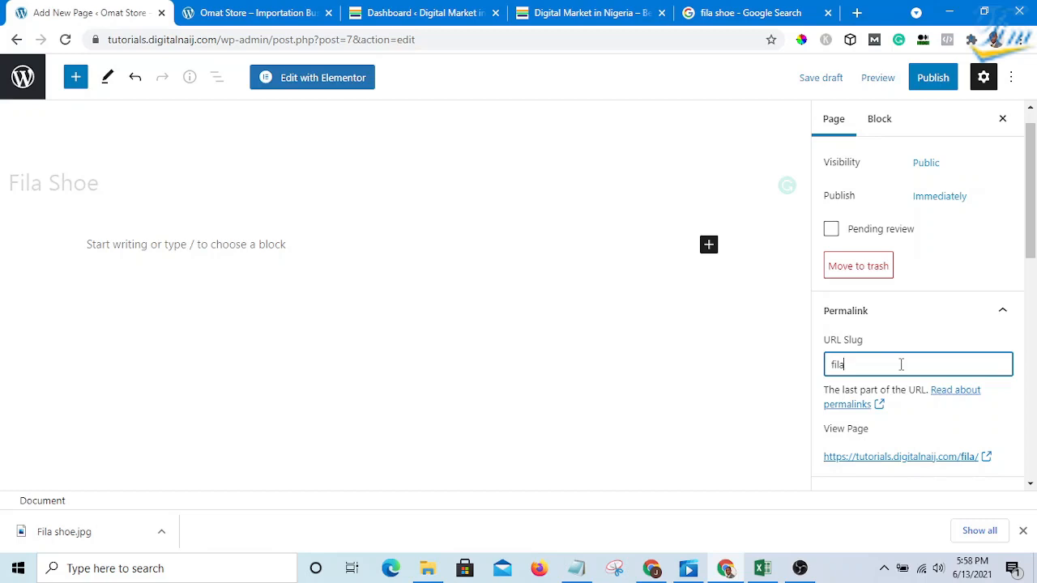
{"action": "type", "text": "-"}
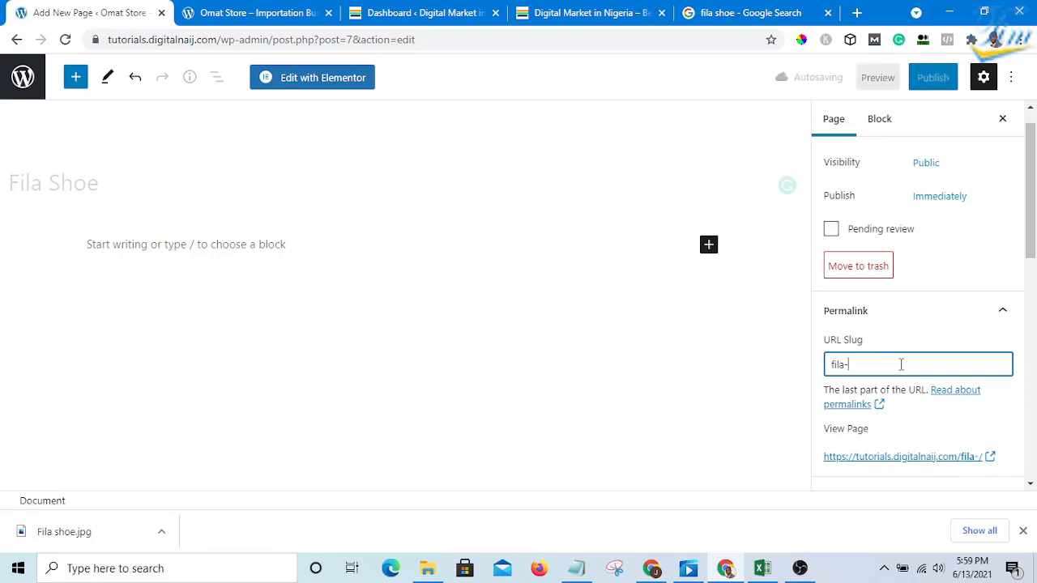
{"action": "type", "text": "shoe"}
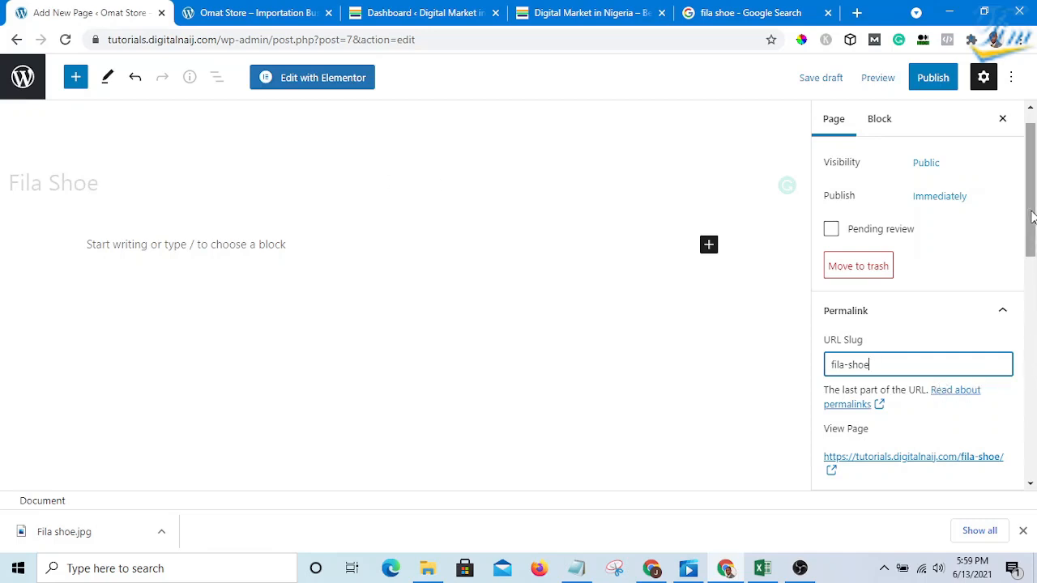
Step: Publish the Fila Shoe page and view the live page in a new browser tab
{"action": "left_click_drag", "start_coordinate": [1032, 217], "coordinate": [1017, 144]}
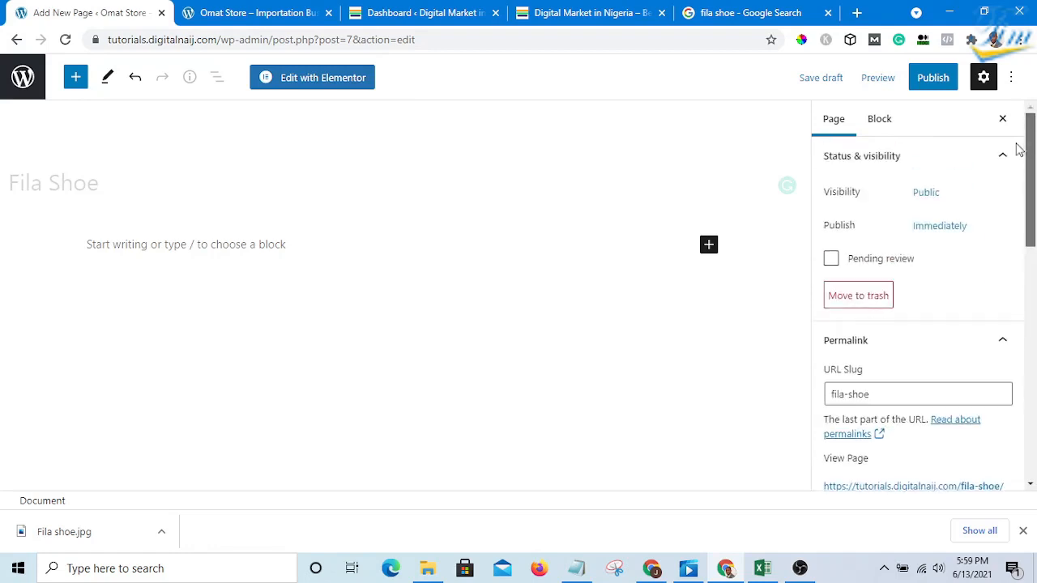
{"action": "left_click", "coordinate": [931, 78]}
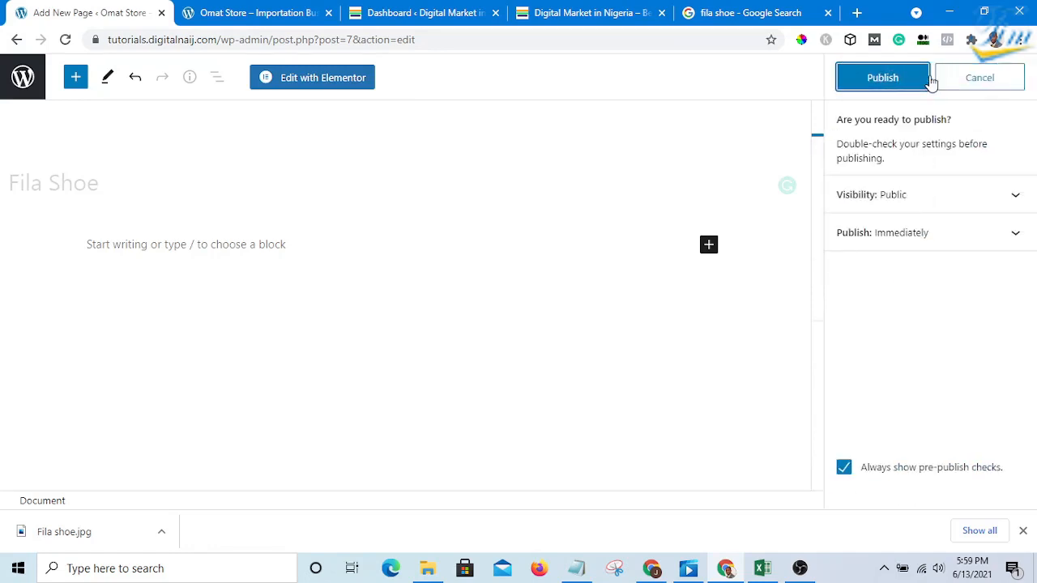
{"action": "left_click", "coordinate": [891, 91]}
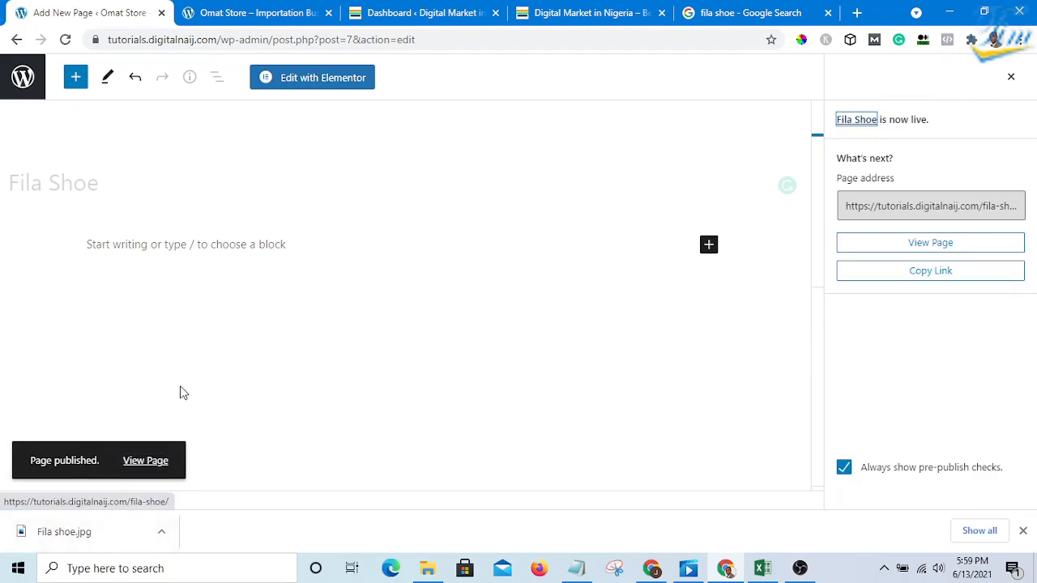
{"action": "right_click", "coordinate": [145, 461]}
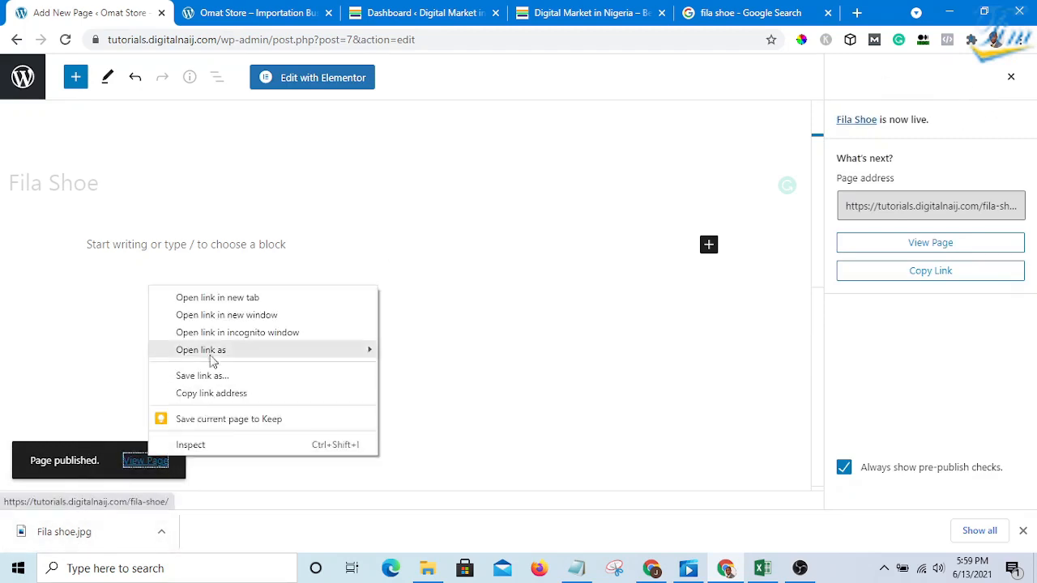
{"action": "left_click", "coordinate": [217, 297]}
{"action": "left_click", "coordinate": [217, 16]}
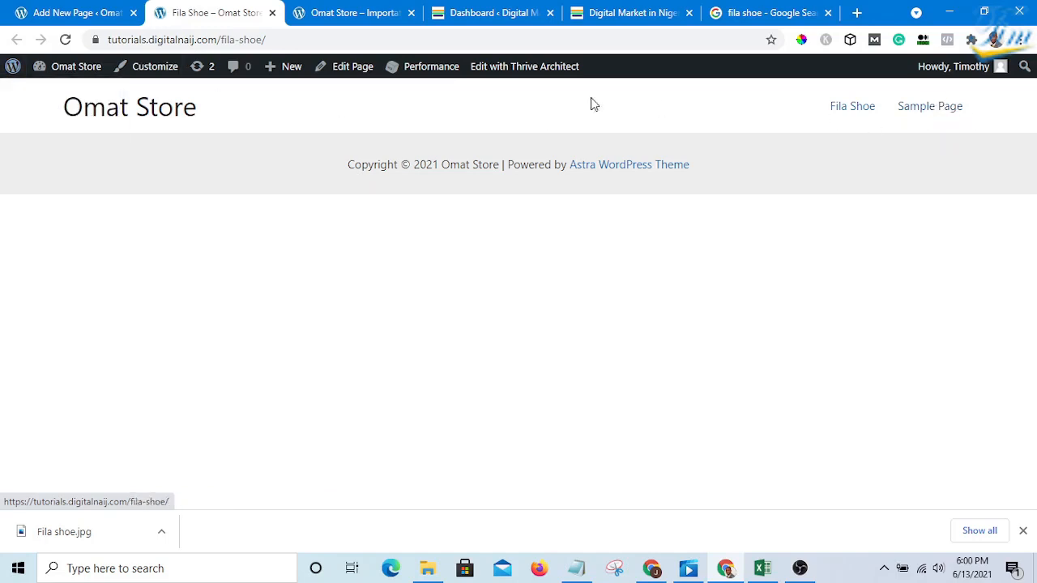
Step: In the site customizer, create a new menu named Main Menu and assign it to the Primary Menu location
{"action": "left_click", "coordinate": [155, 66]}
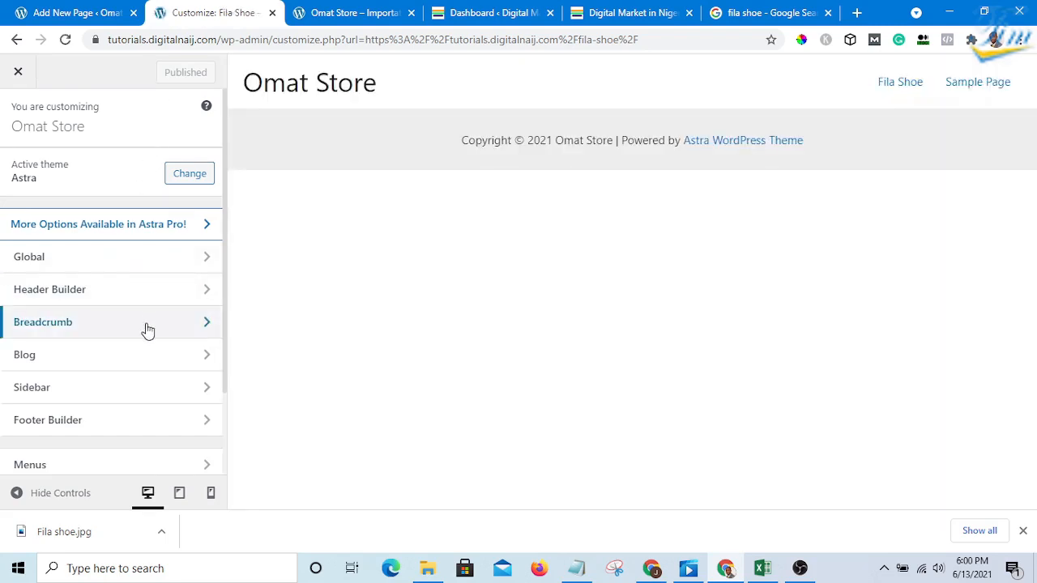
{"action": "scroll", "coordinate": [133, 328], "scroll_direction": "down", "scroll_amount": 2}
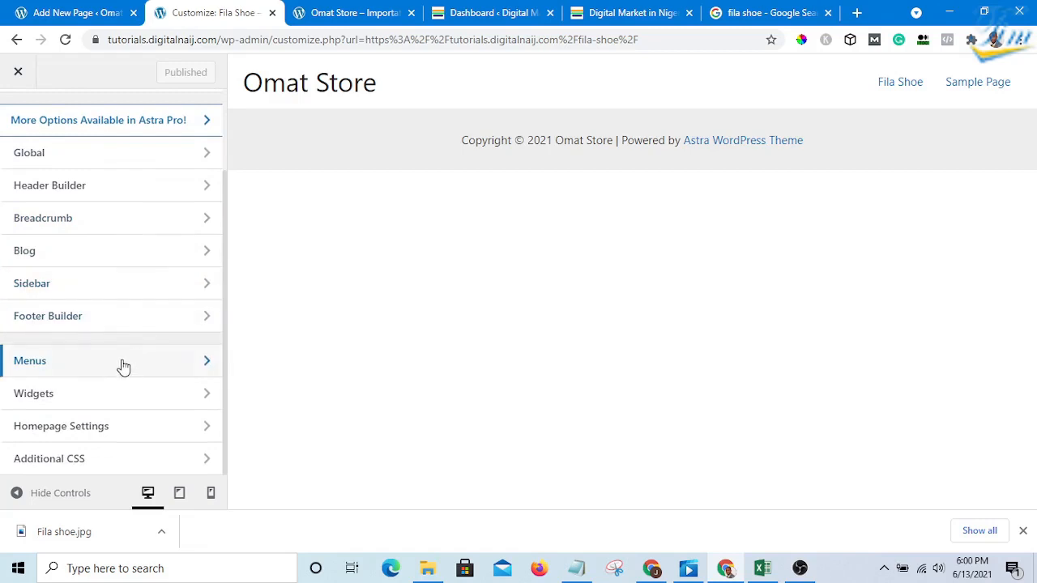
{"action": "left_click", "coordinate": [123, 367]}
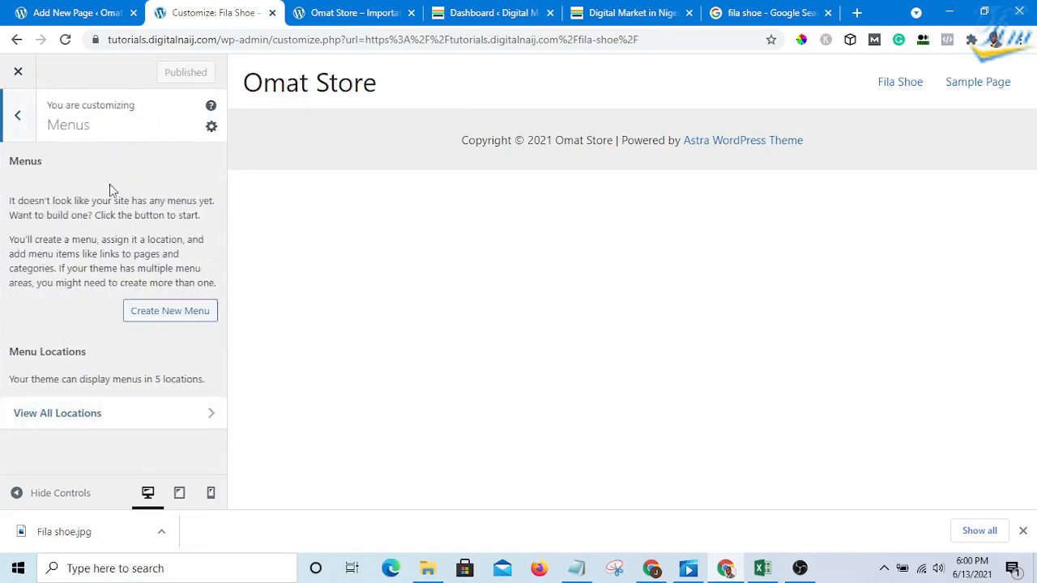
{"action": "left_click", "coordinate": [157, 317]}
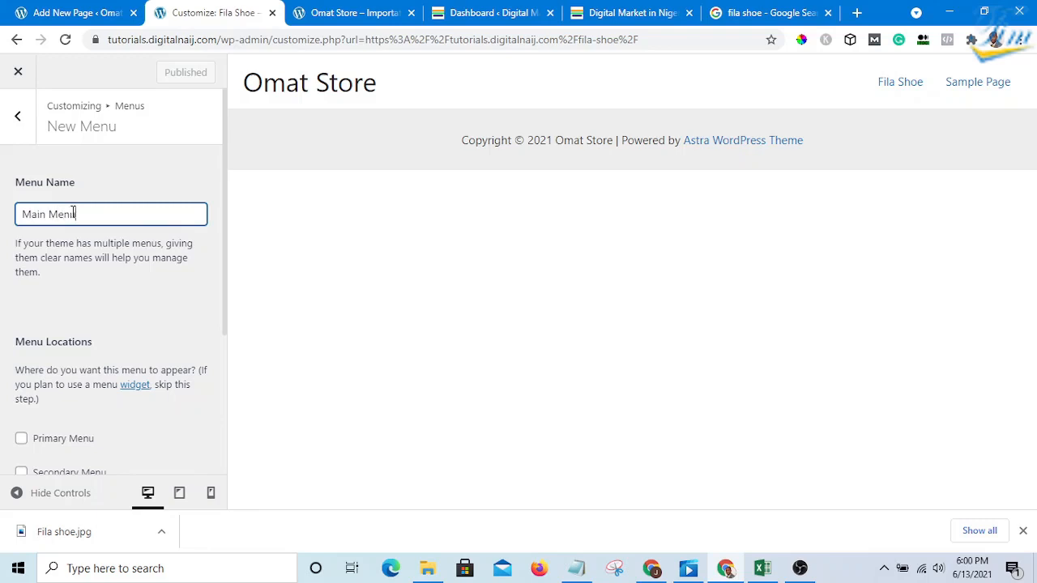
{"action": "scroll", "coordinate": [96, 299], "scroll_direction": "down", "scroll_amount": 3}
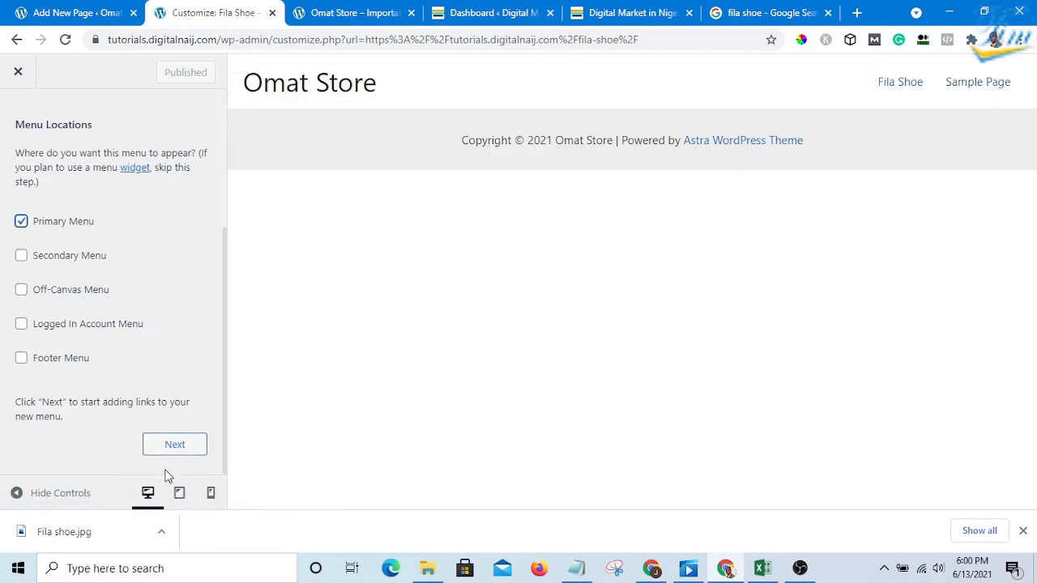
{"action": "left_click", "coordinate": [176, 447]}
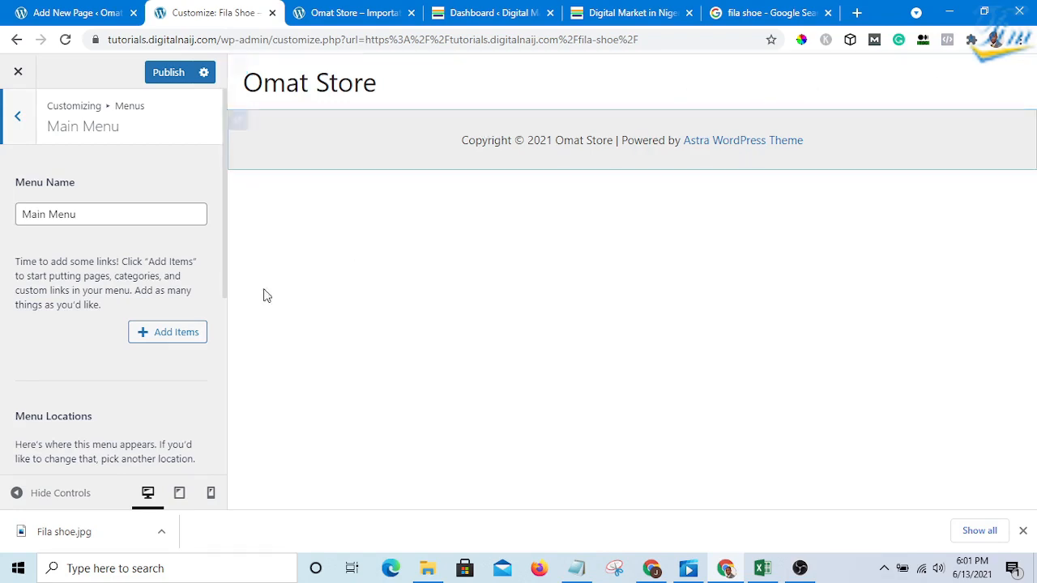
Step: Publish the customizer changes with the new Main Menu as the primary menu
{"action": "scroll", "coordinate": [123, 314], "scroll_direction": "down", "scroll_amount": 1}
{"action": "scroll", "coordinate": [132, 324], "scroll_direction": "down", "scroll_amount": 4}
{"action": "scroll", "coordinate": [178, 321], "scroll_direction": "up", "scroll_amount": 5}
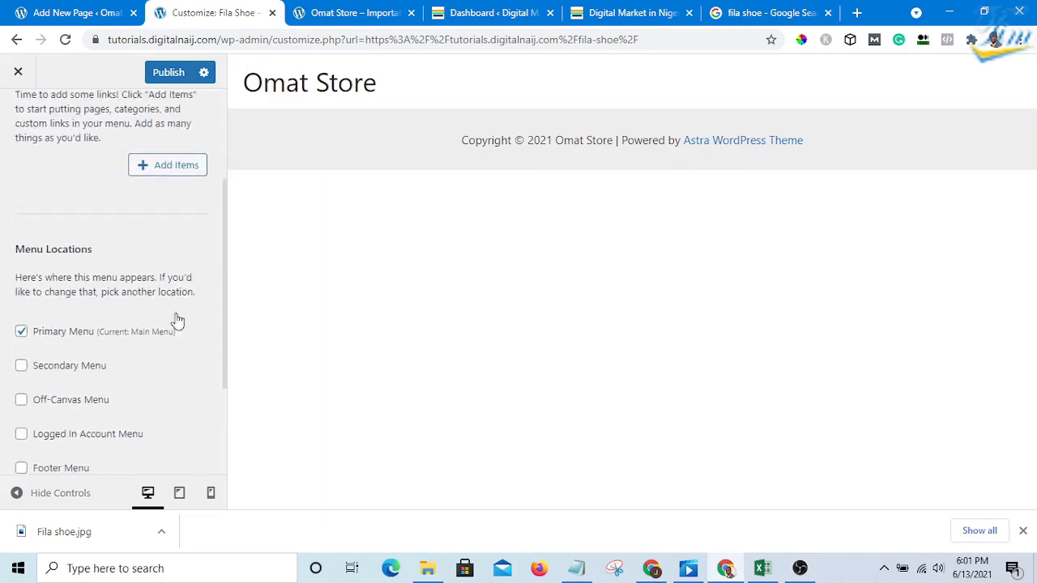
{"action": "left_click", "coordinate": [180, 73]}
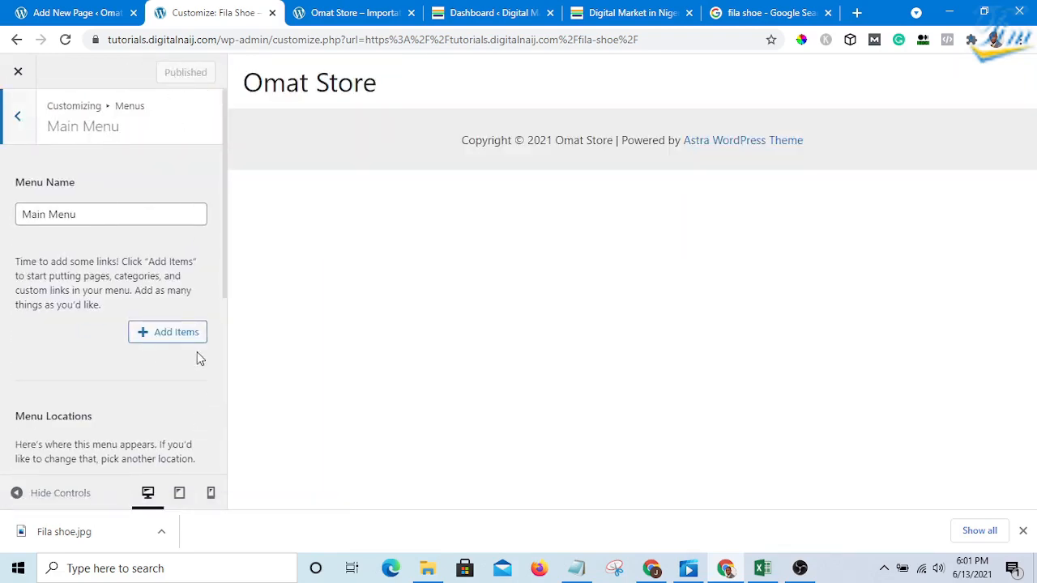
{"action": "scroll", "coordinate": [198, 352], "scroll_direction": "down", "scroll_amount": 2}
{"action": "scroll", "coordinate": [197, 352], "scroll_direction": "up", "scroll_amount": 1}
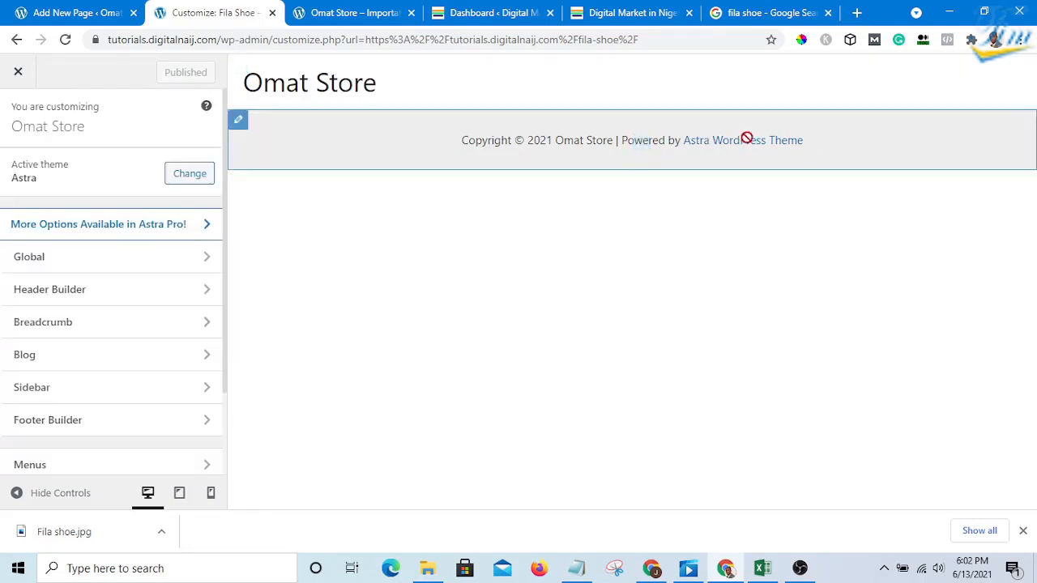
Step: In the Footer Builder's Copyright element, replace theme_author with Omat Store inside the brackets and publish the change
{"action": "scroll", "coordinate": [72, 365], "scroll_direction": "down", "scroll_amount": 1}
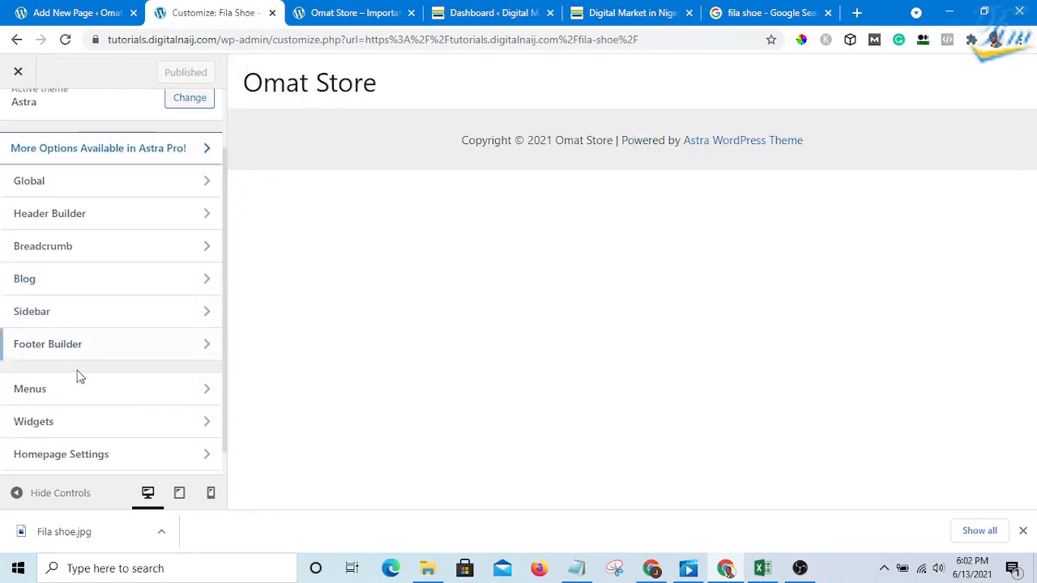
{"action": "left_click", "coordinate": [74, 352]}
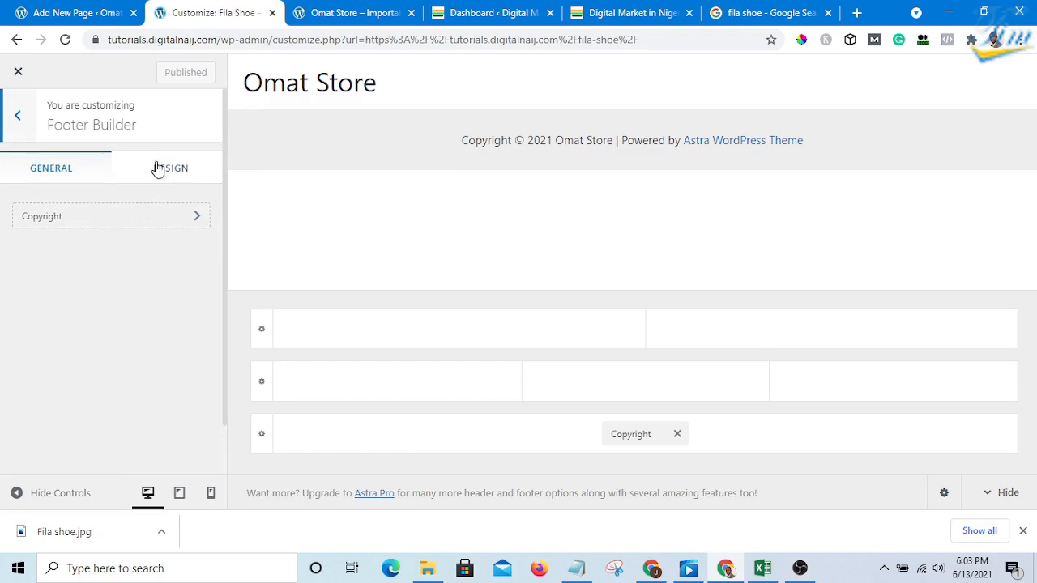
{"action": "left_click", "coordinate": [92, 223]}
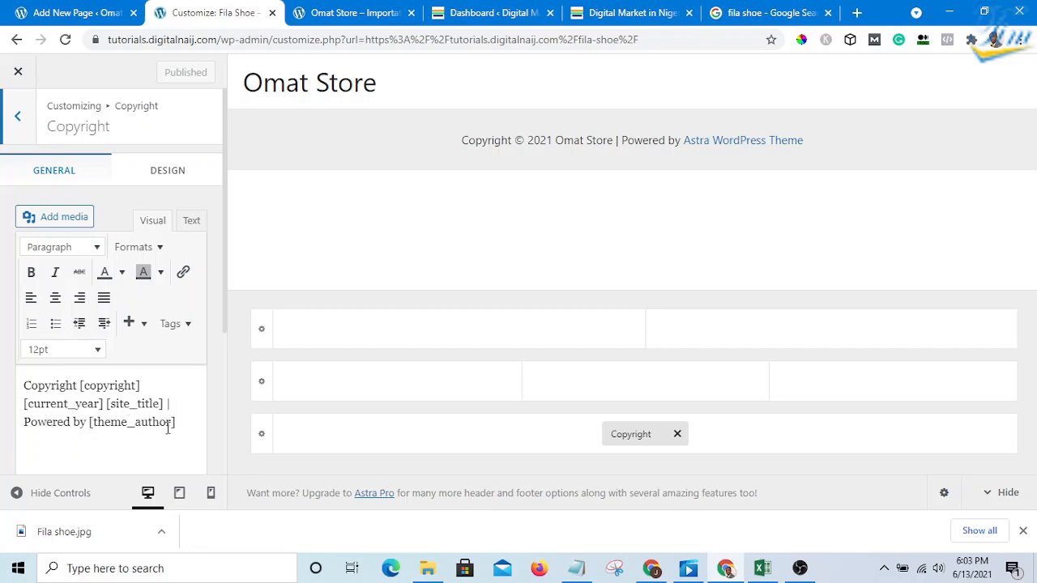
{"action": "left_click_drag", "start_coordinate": [172, 424], "coordinate": [89, 423]}
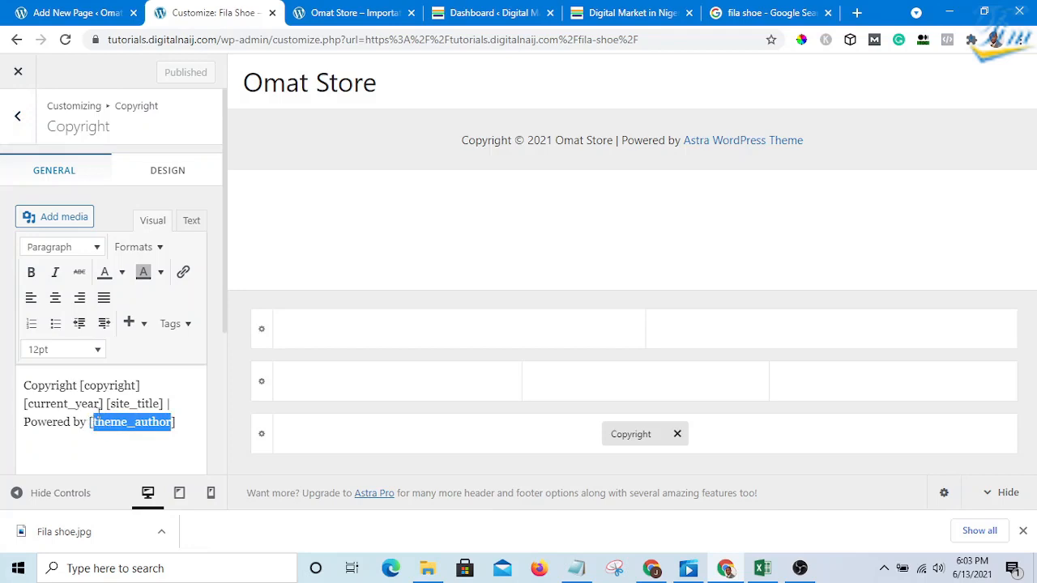
{"action": "type", "text": "Om"}
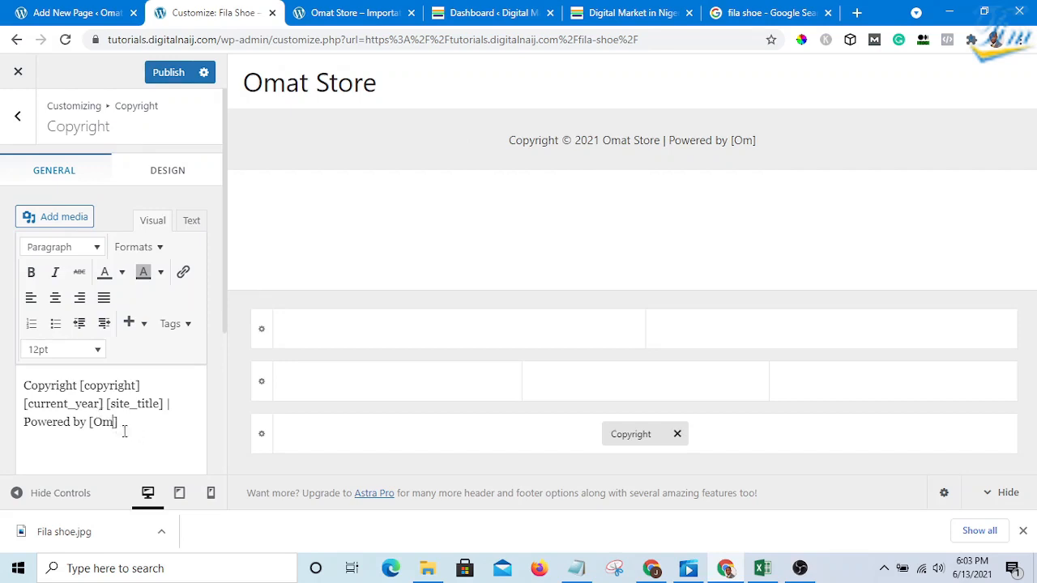
{"action": "type", "text": "at"}
{"action": "type", "text": " So"}
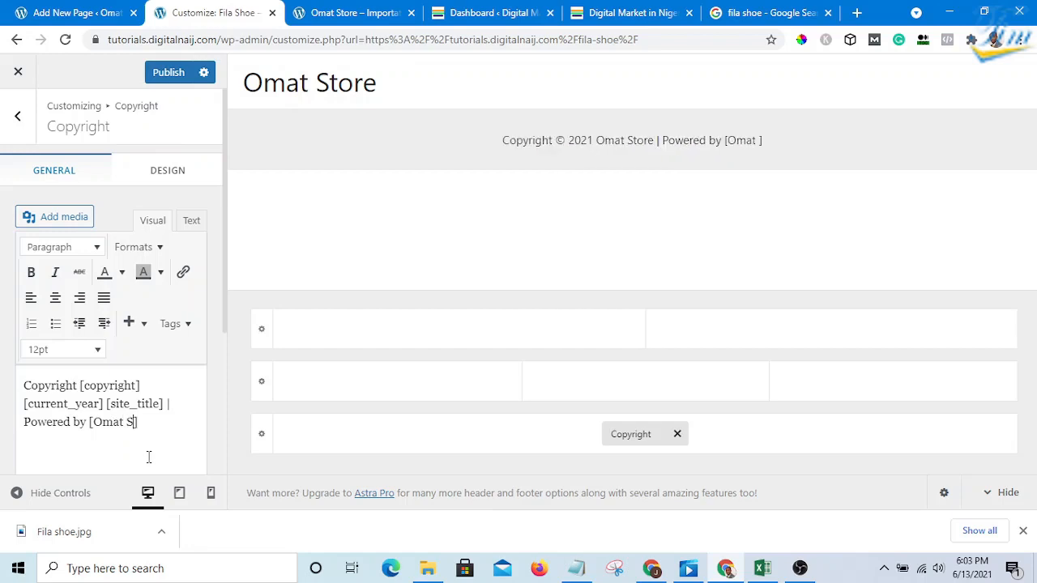
{"action": "type", "text": "tre"}
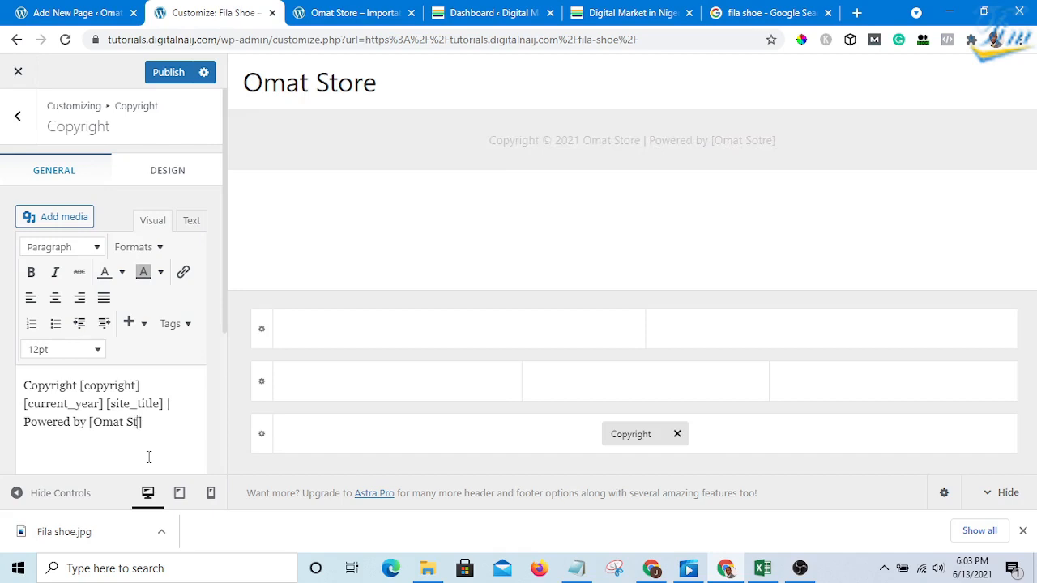
{"action": "type", "text": "ore"}
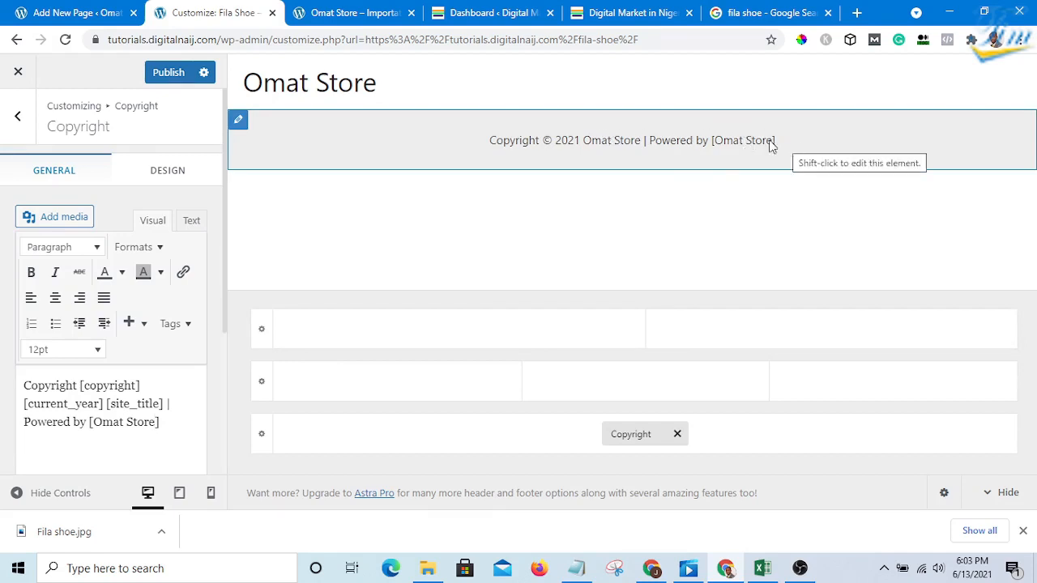
{"action": "left_click", "coordinate": [177, 76]}
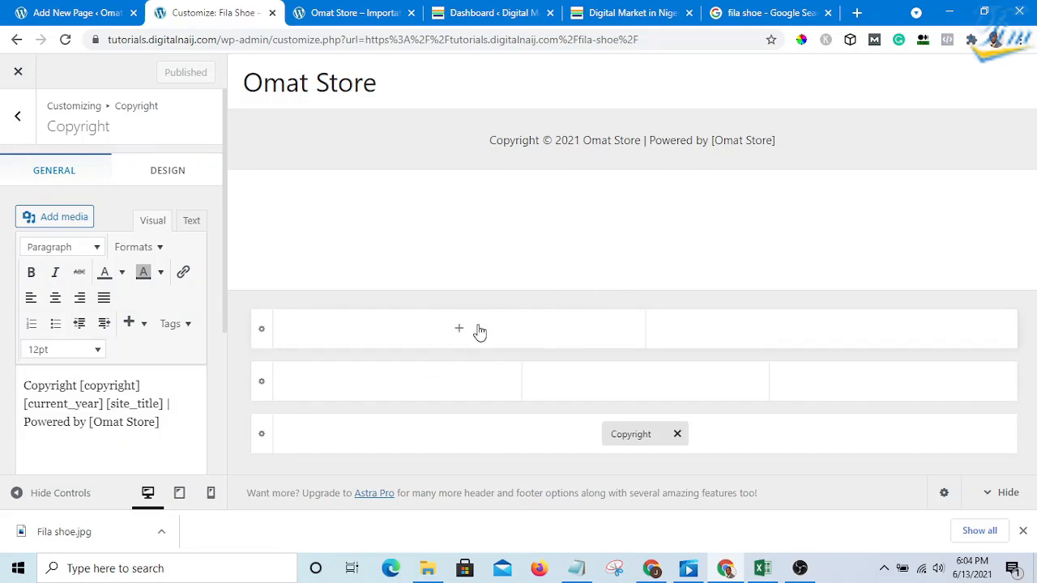
Step: Set the Above Footer row to 1 column, add the HTML 1 element to it and open that element's settings
{"action": "left_click", "coordinate": [261, 332]}
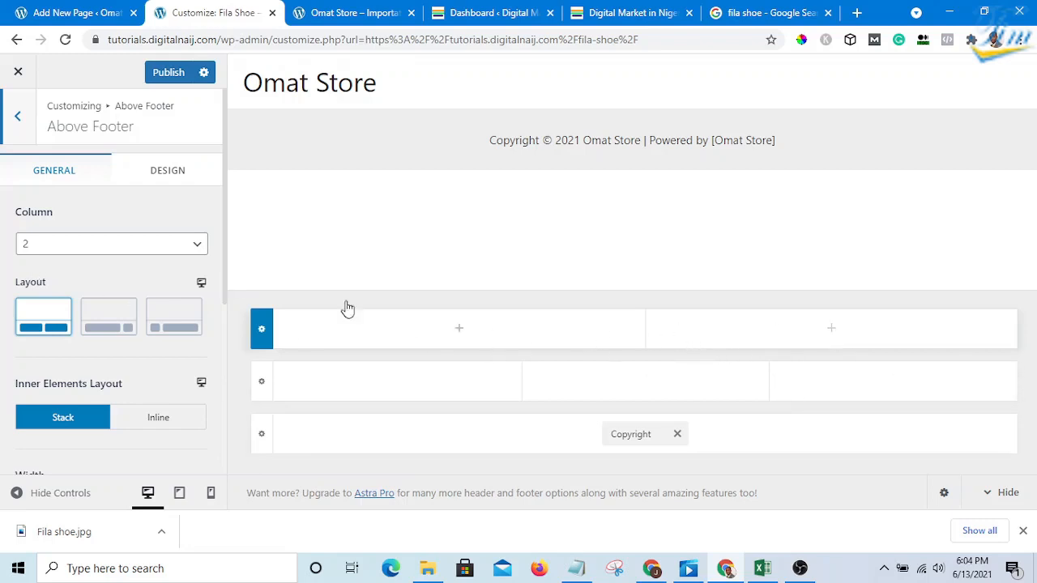
{"action": "left_click", "coordinate": [142, 246]}
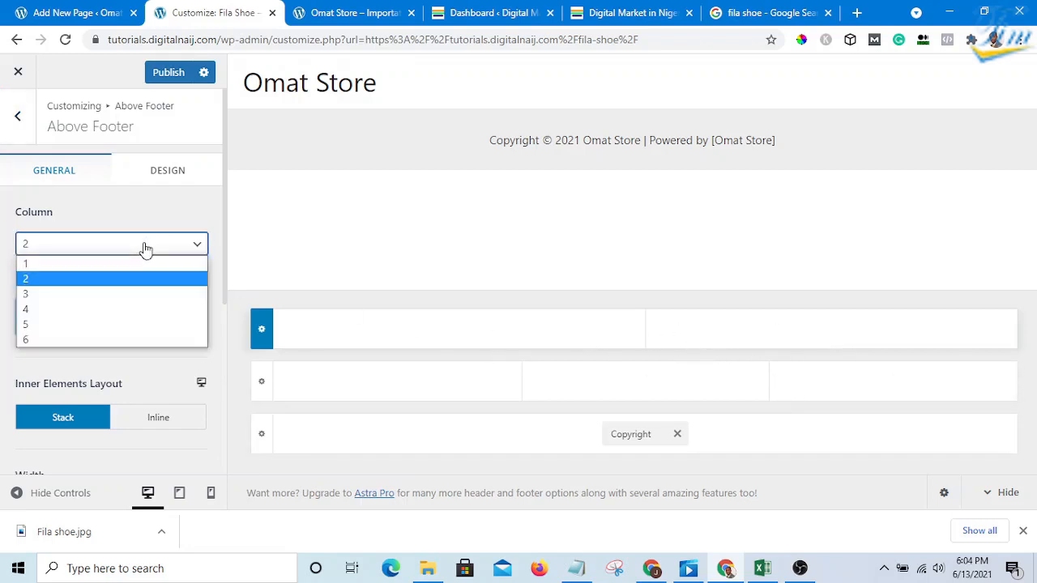
{"action": "left_click", "coordinate": [41, 265]}
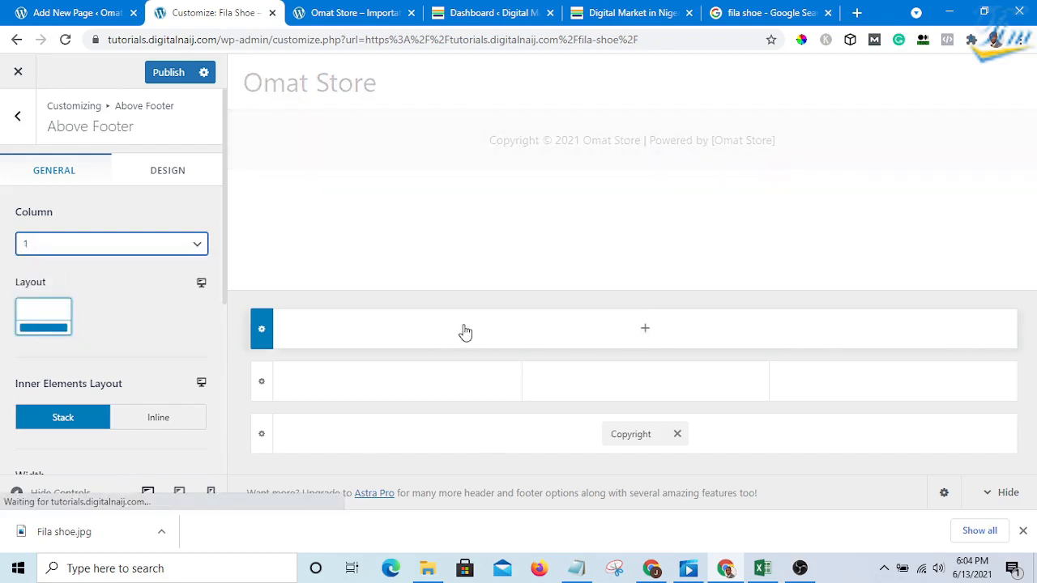
{"action": "left_click", "coordinate": [645, 329]}
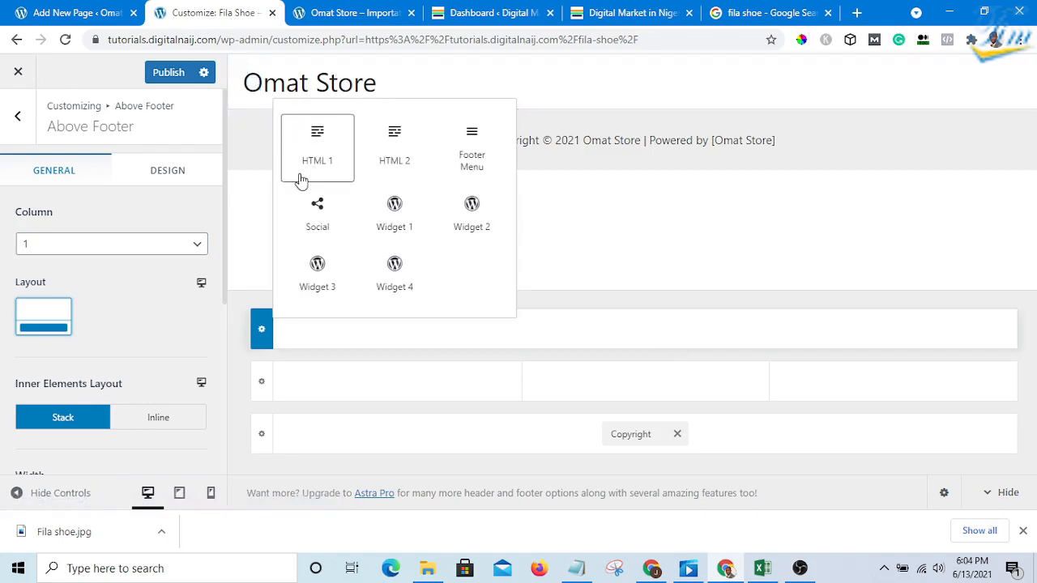
{"action": "left_click", "coordinate": [317, 150]}
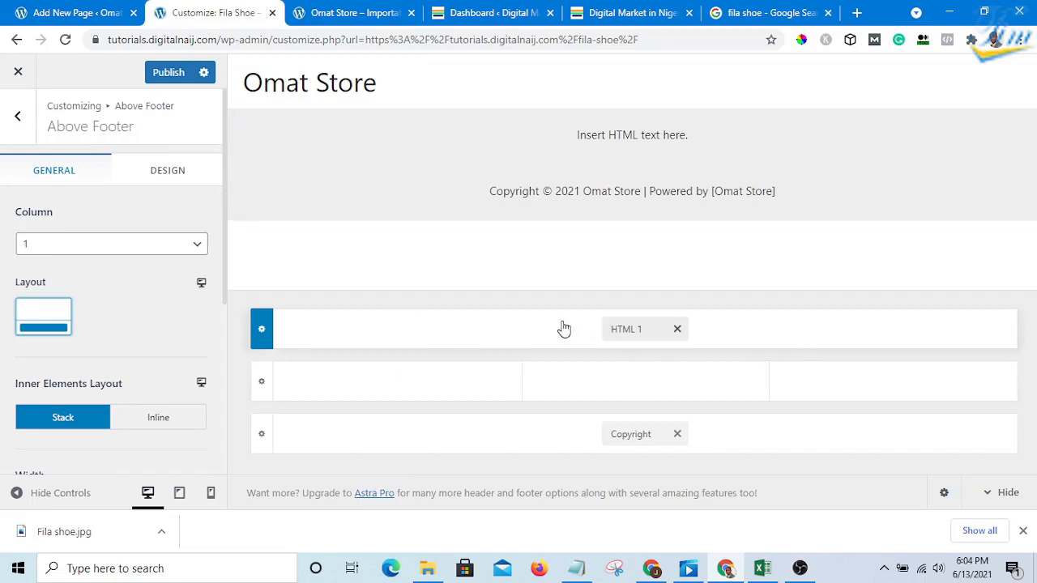
{"action": "left_click", "coordinate": [609, 328]}
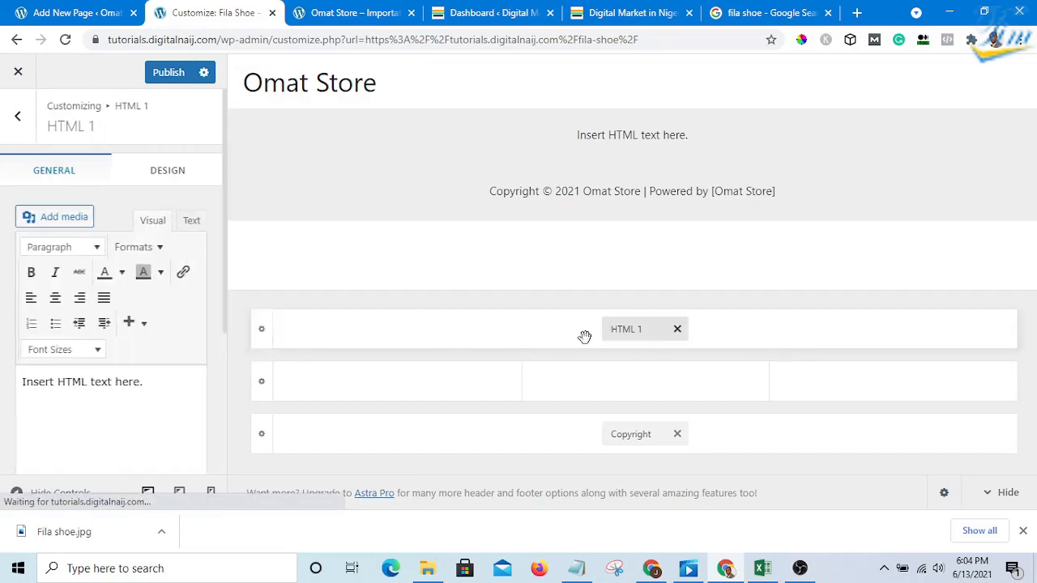
Step: Copy the footer links and the Facebook/Google disclaimer paragraph from the bottom of the digitalnaij.com home page
{"action": "left_click_drag", "start_coordinate": [167, 384], "coordinate": [7, 379]}
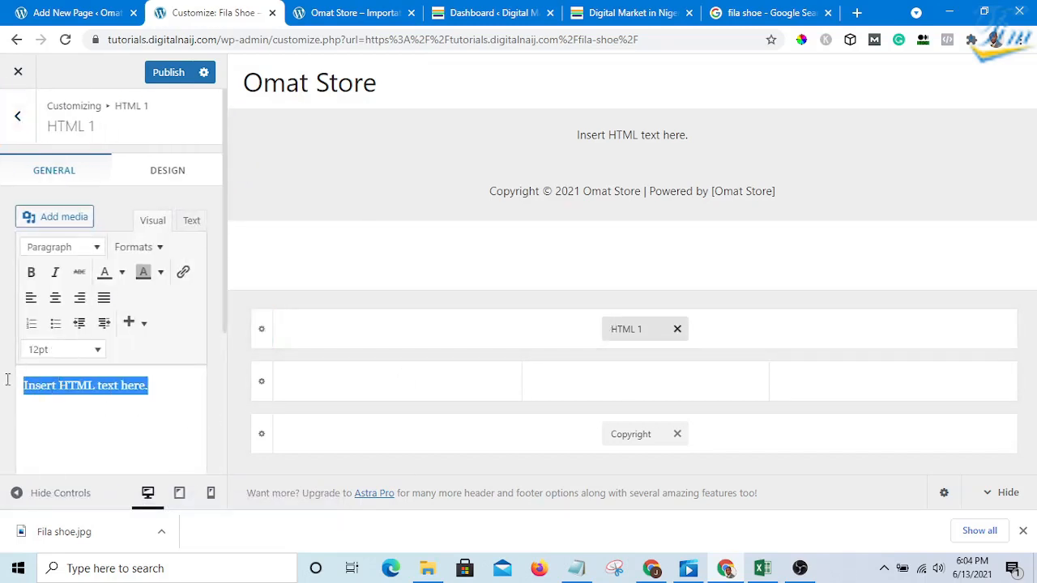
{"action": "left_click", "coordinate": [630, 14]}
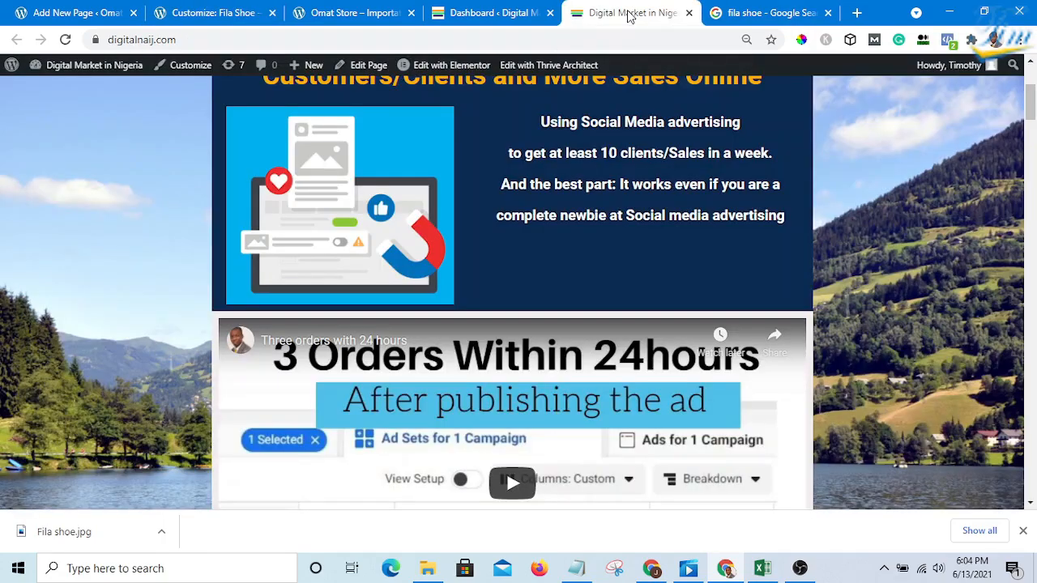
{"action": "scroll", "coordinate": [840, 324], "scroll_direction": "down", "scroll_amount": 15}
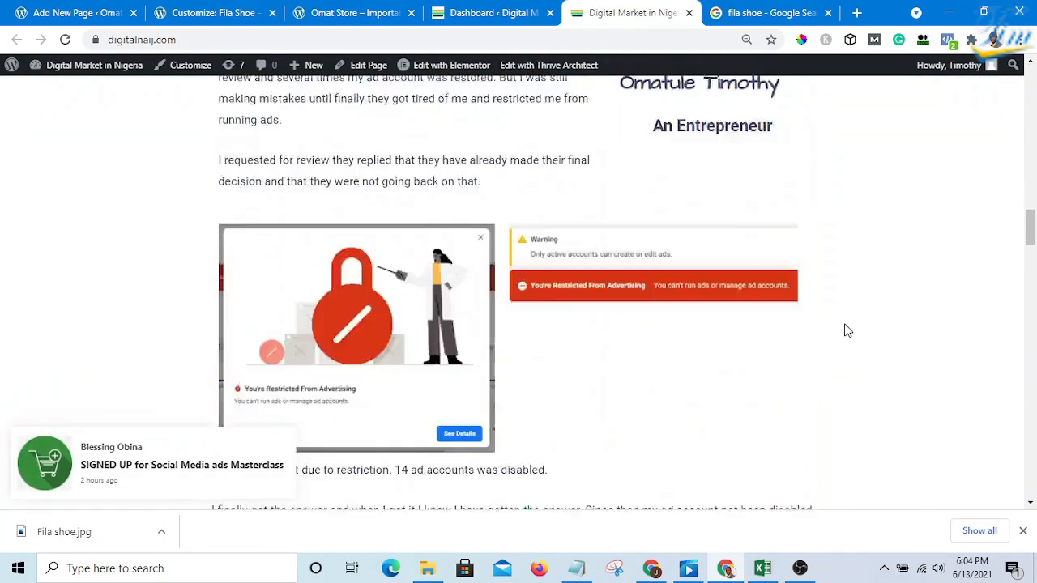
{"action": "scroll", "coordinate": [847, 331], "scroll_direction": "down", "scroll_amount": 20}
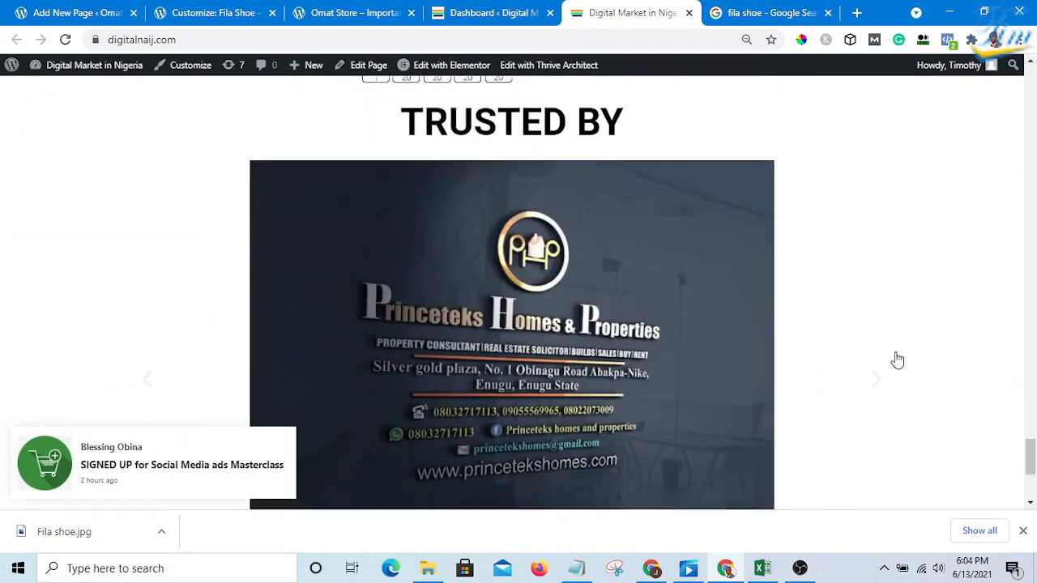
{"action": "scroll", "coordinate": [932, 381], "scroll_direction": "down", "scroll_amount": 3}
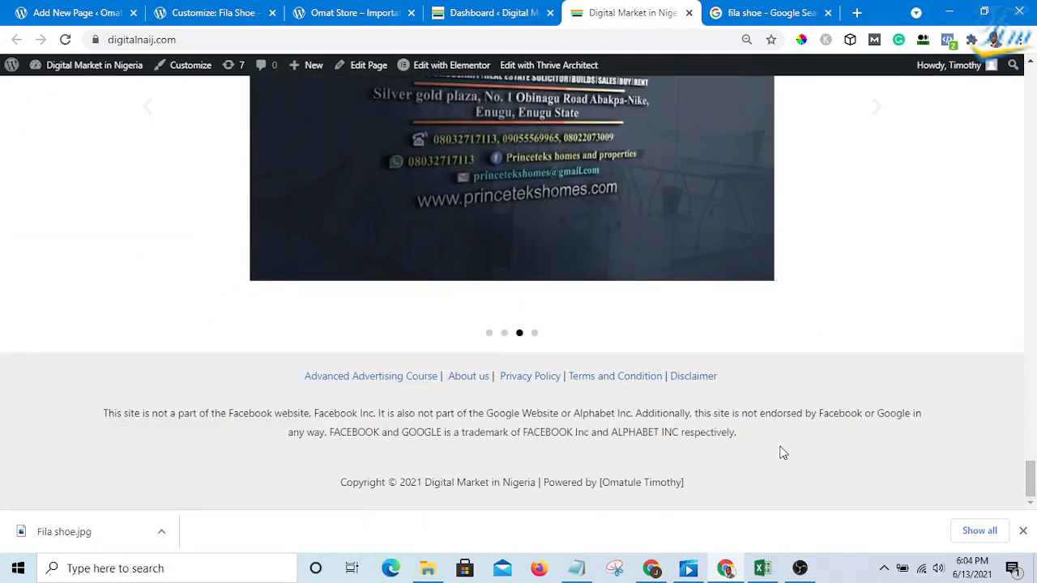
{"action": "left_click_drag", "start_coordinate": [782, 453], "coordinate": [245, 380]}
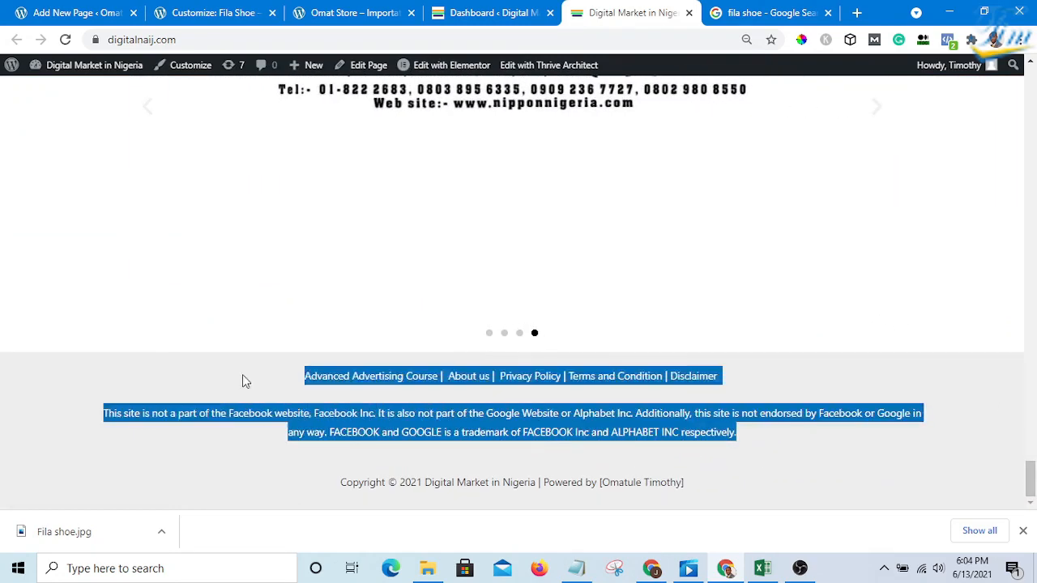
{"action": "right_click", "coordinate": [415, 390]}
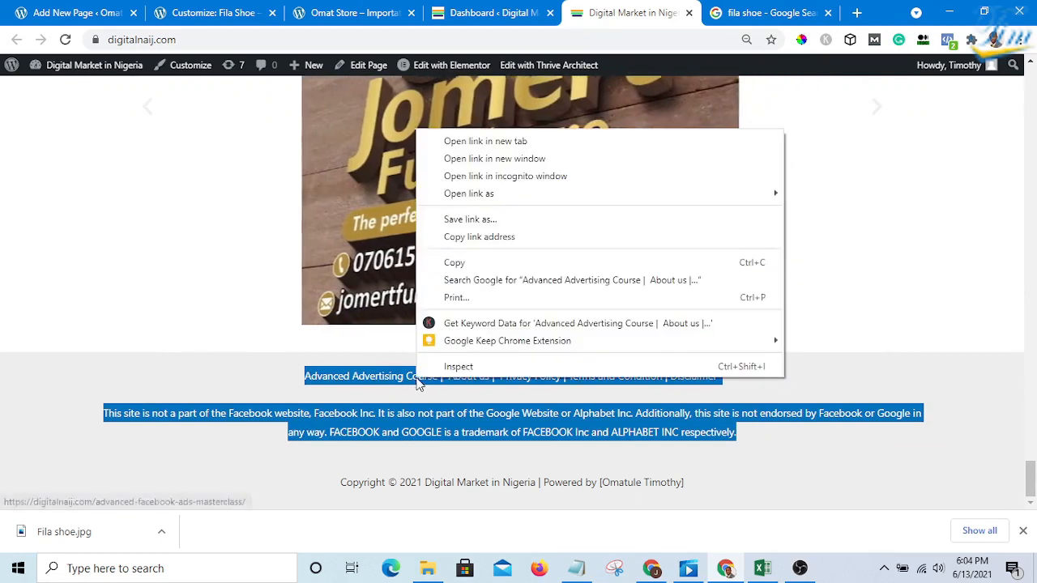
{"action": "left_click", "coordinate": [483, 263]}
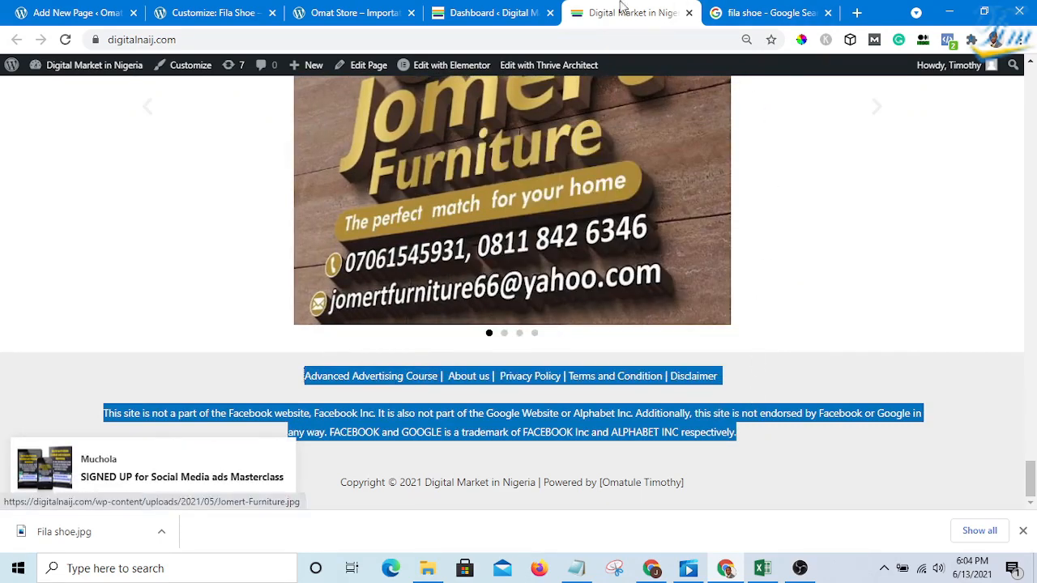
Step: Replace the placeholder text of the HTML 1 footer element in the customizer with the copied links and disclaimer
{"action": "left_click", "coordinate": [206, 14]}
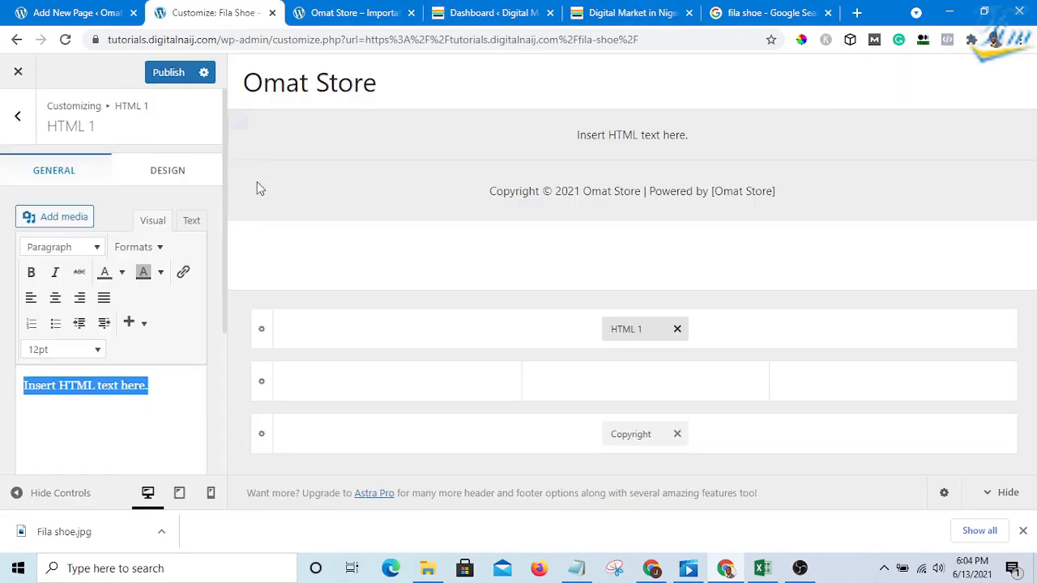
{"action": "left_click_drag", "start_coordinate": [170, 379], "coordinate": [13, 392]}
{"action": "key", "text": "ctrl+v"}
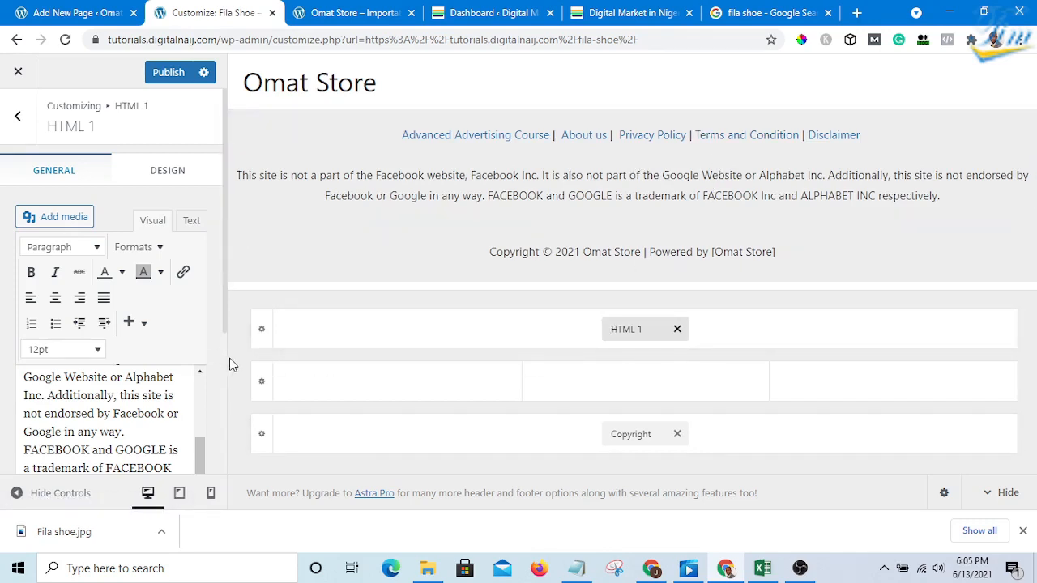
Step: Delete the Advanced Advertising Course and About us links with their separators from the HTML 1 footer text
{"action": "left_click_drag", "start_coordinate": [202, 457], "coordinate": [204, 371]}
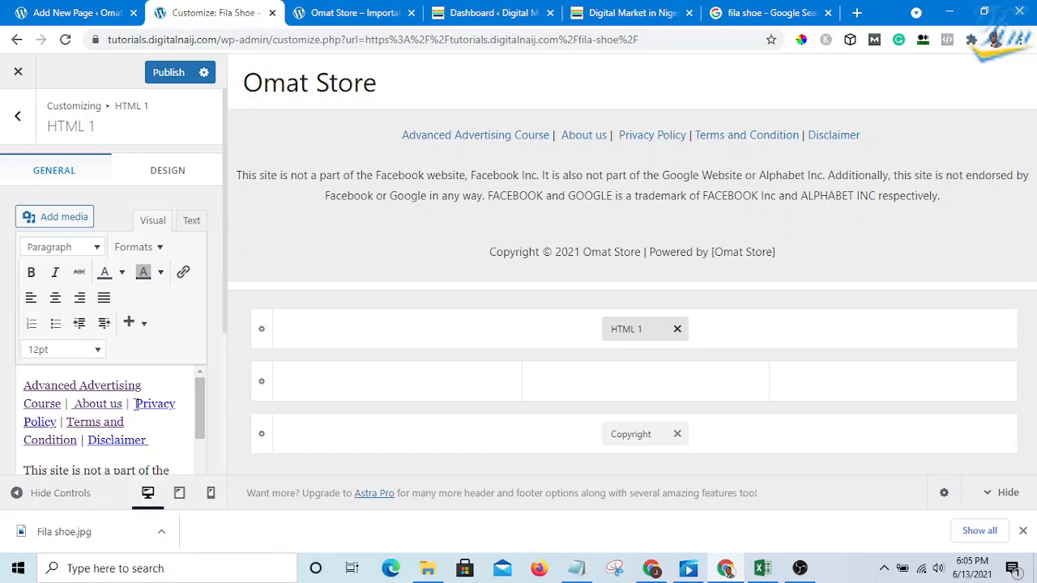
{"action": "left_click_drag", "start_coordinate": [133, 403], "coordinate": [23, 385]}
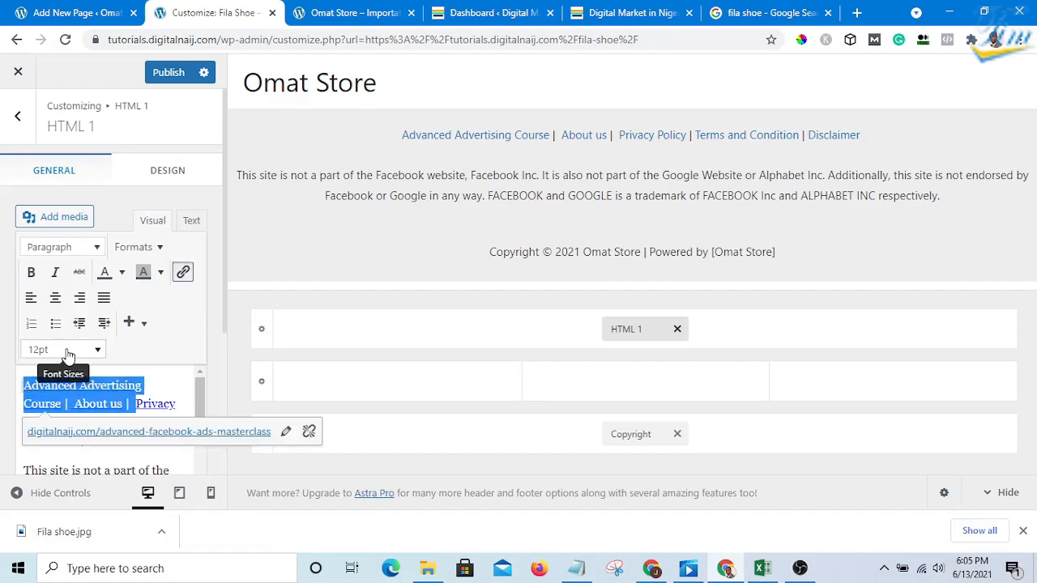
{"action": "key", "text": "BackSpace"}
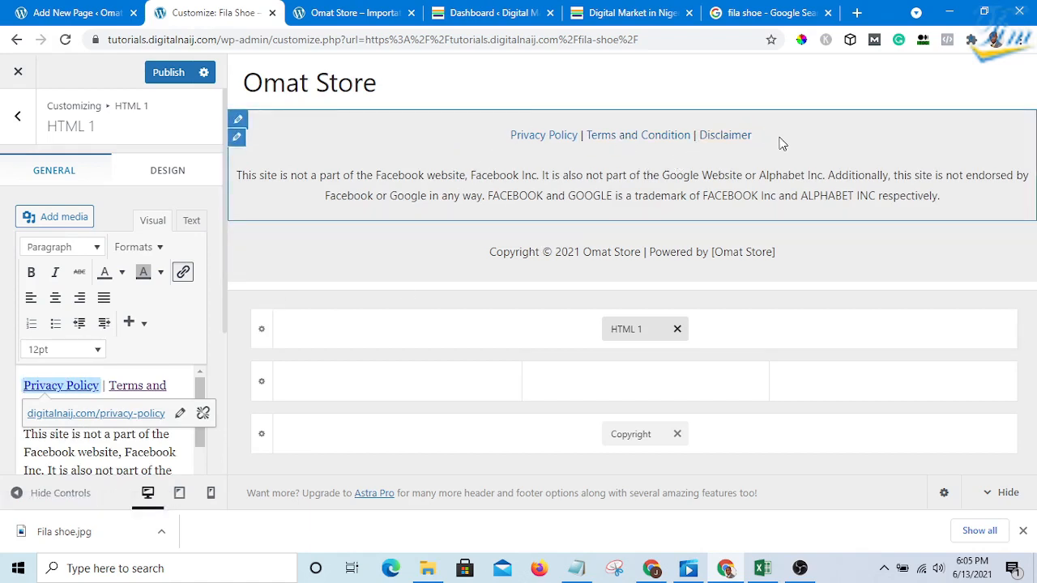
Step: Remove the digitalnaij.com/privacy-policy link from the Privacy Policy text in the footer
{"action": "left_click", "coordinate": [137, 387]}
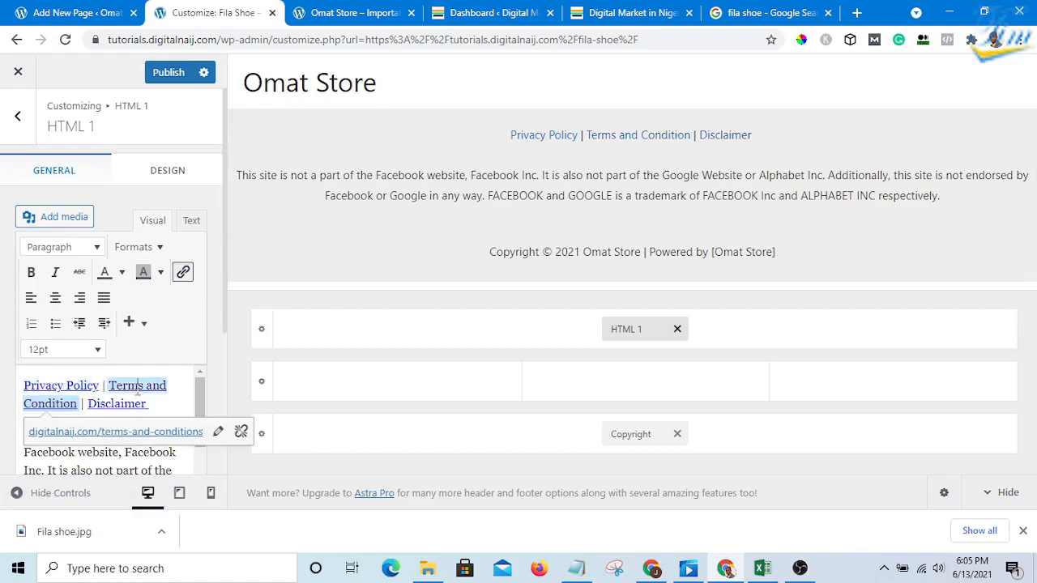
{"action": "left_click", "coordinate": [95, 385]}
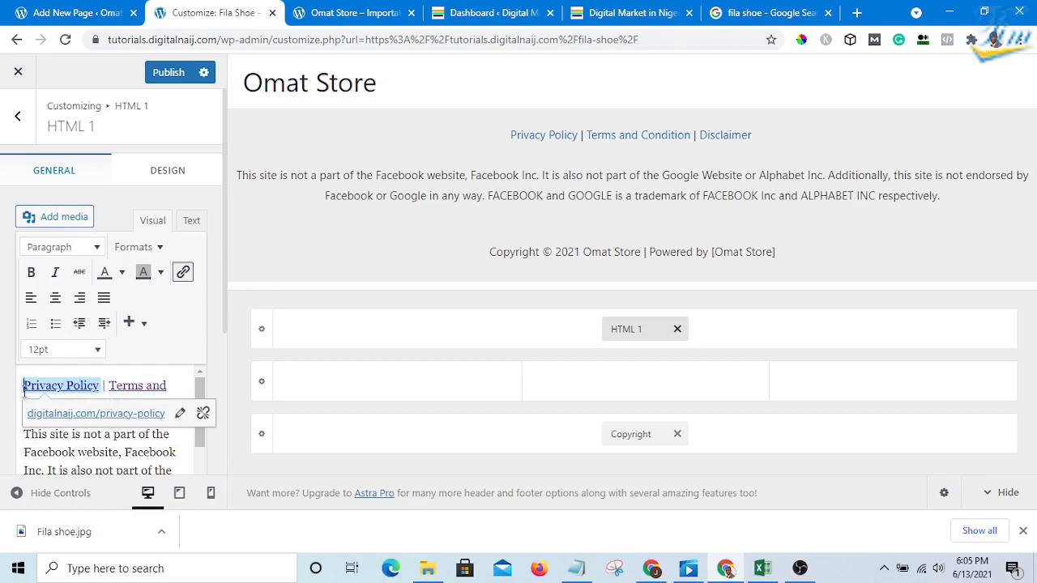
{"action": "left_click", "coordinate": [202, 414]}
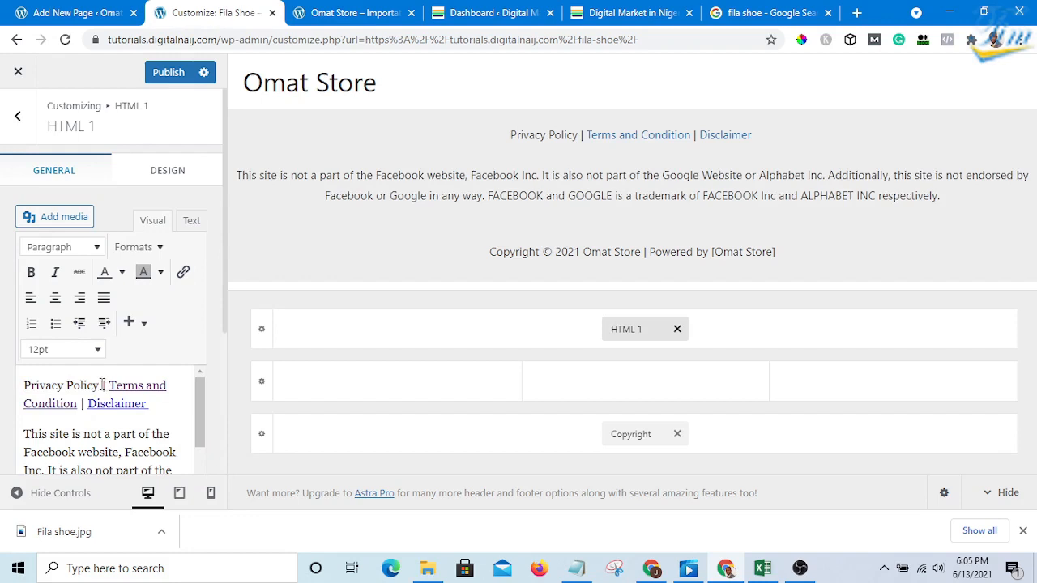
{"action": "left_click_drag", "start_coordinate": [102, 385], "coordinate": [15, 382]}
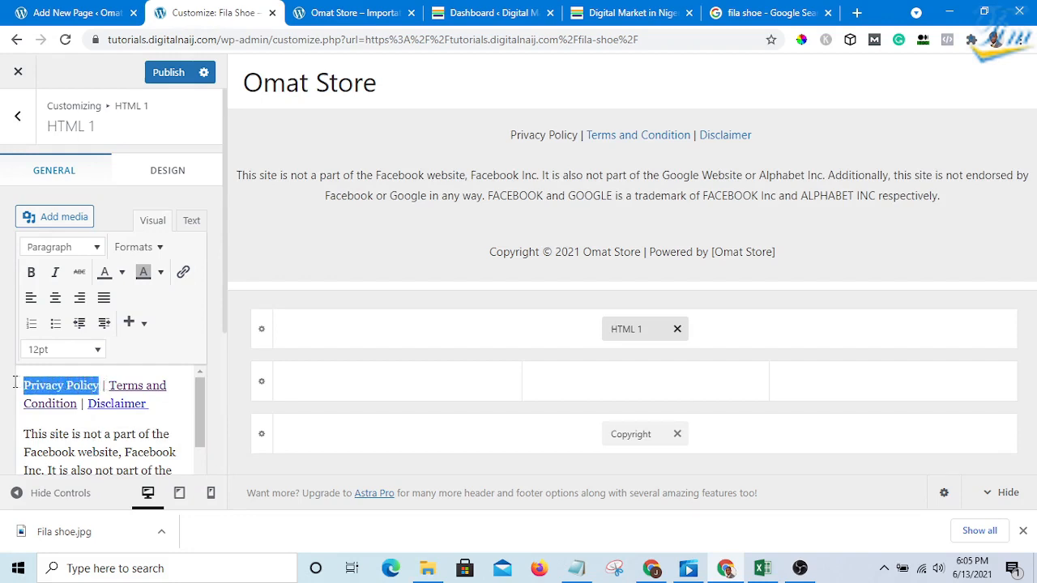
{"action": "left_click", "coordinate": [185, 271]}
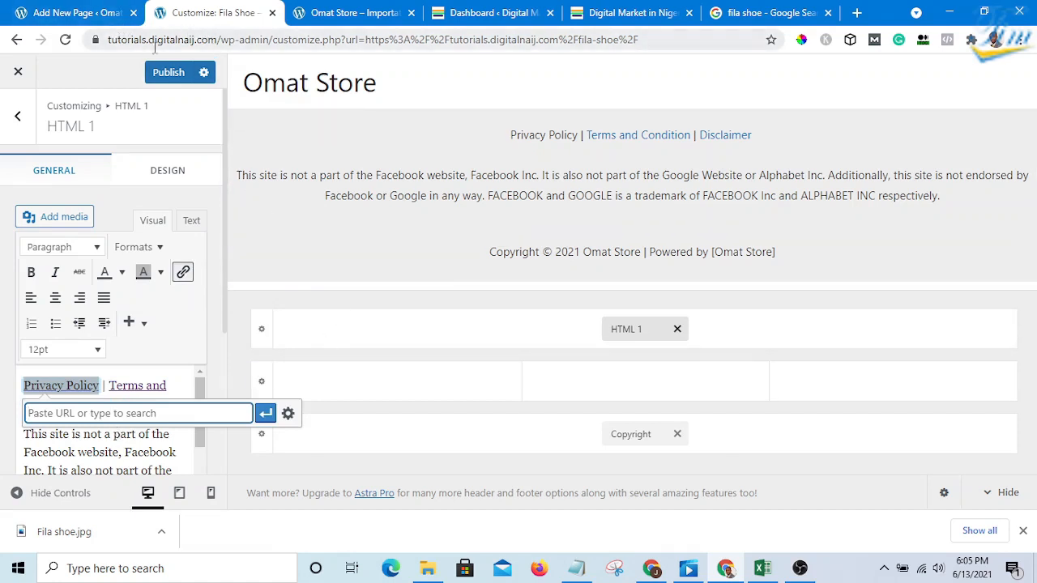
{"action": "left_click", "coordinate": [224, 37]}
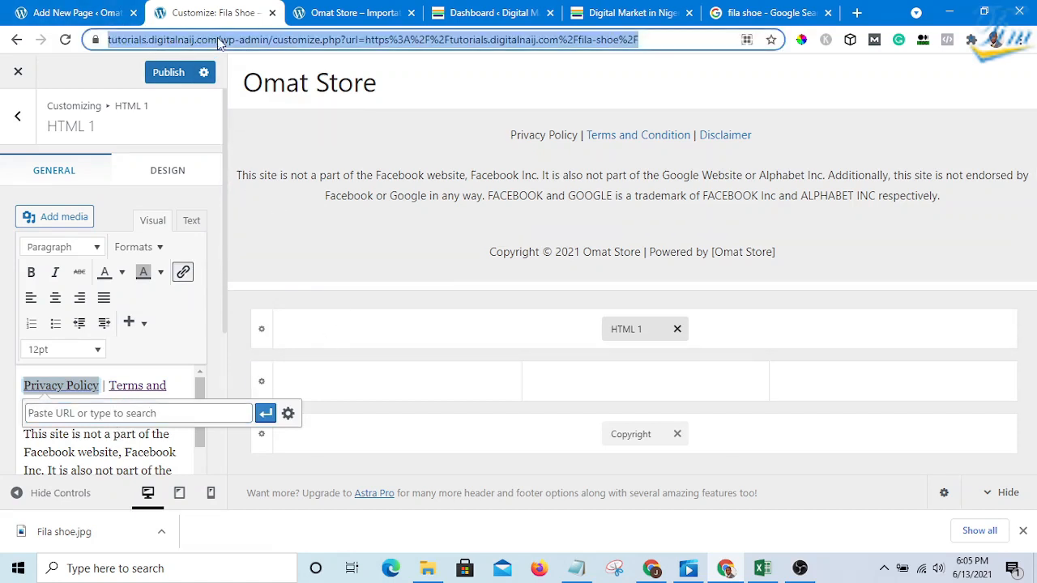
{"action": "left_click", "coordinate": [220, 40]}
{"action": "left_click_drag", "start_coordinate": [252, 39], "coordinate": [108, 39]}
{"action": "right_click", "coordinate": [151, 38]}
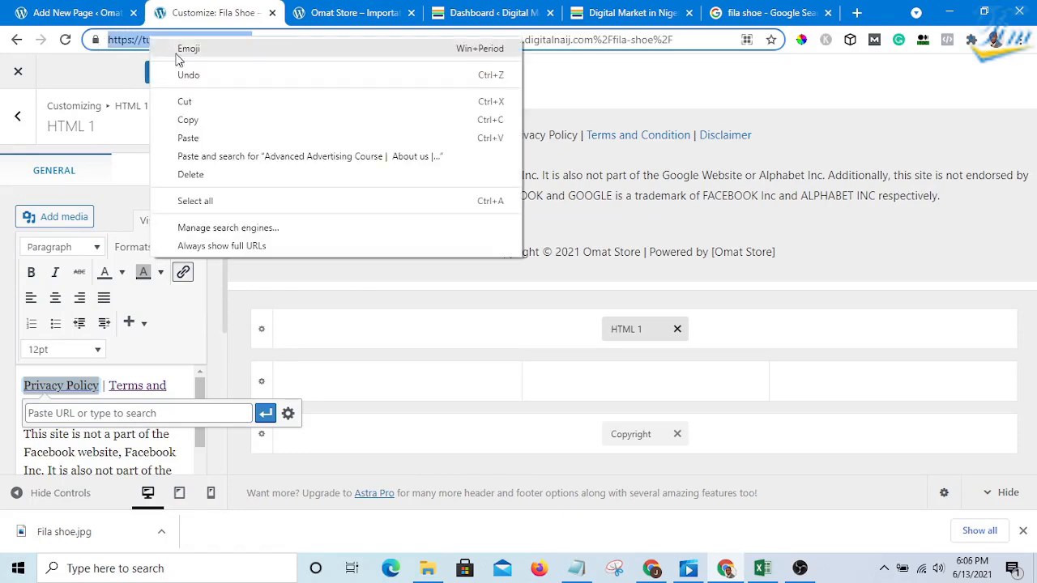
{"action": "left_click", "coordinate": [188, 120]}
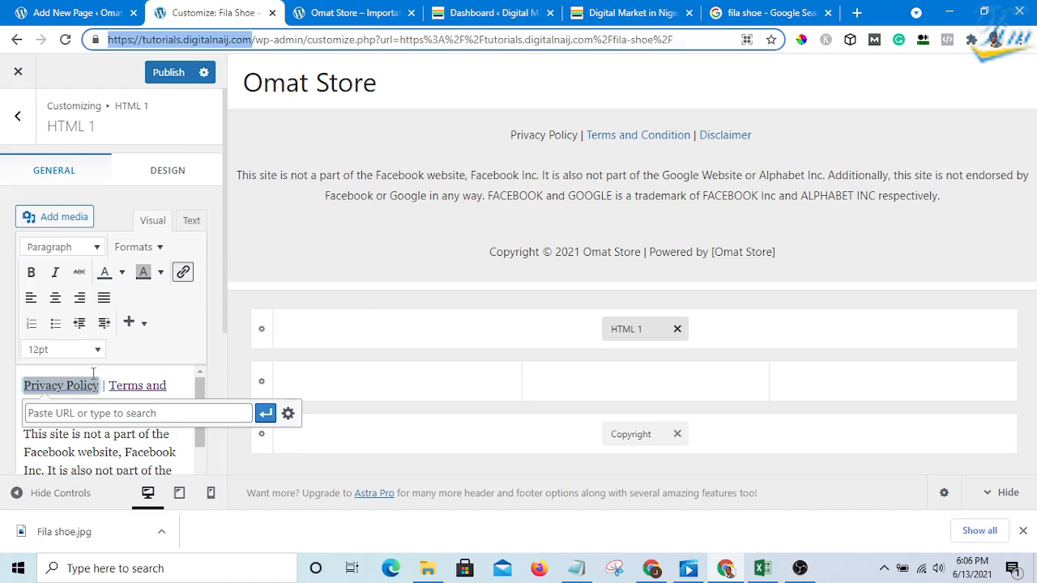
{"action": "left_click", "coordinate": [150, 413]}
{"action": "right_click", "coordinate": [151, 415]}
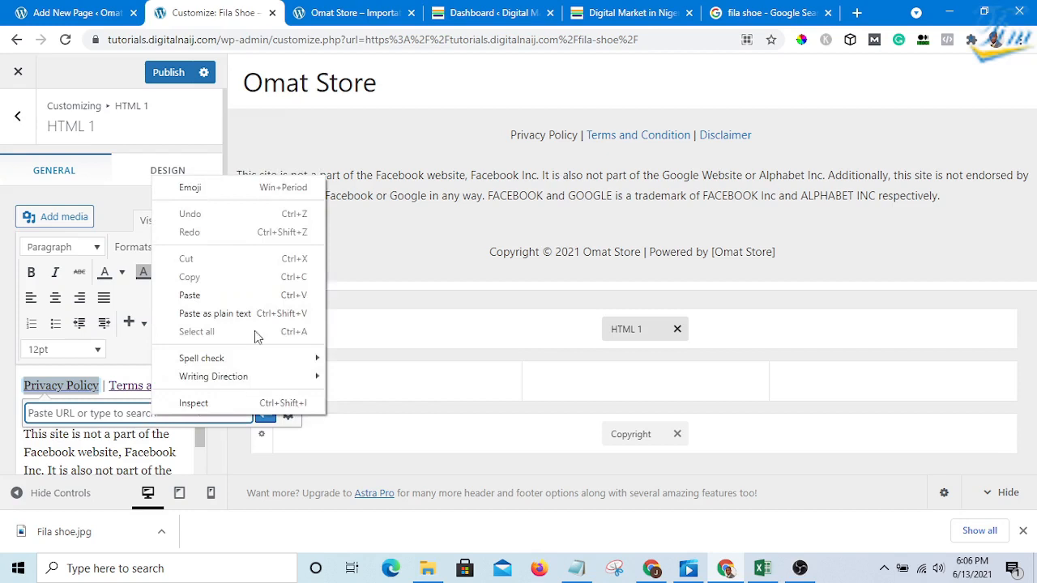
{"action": "left_click", "coordinate": [209, 295]}
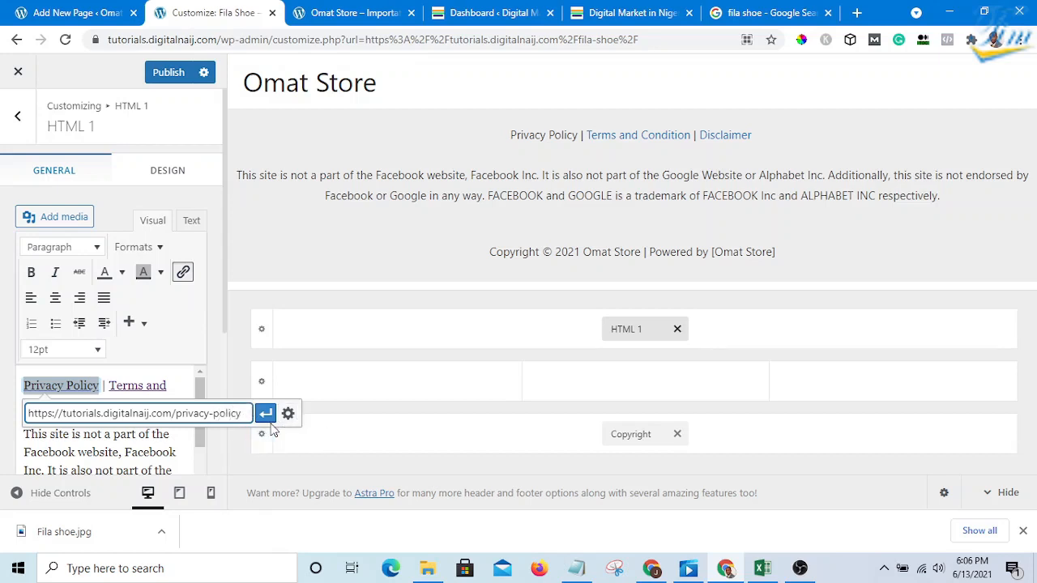
{"action": "left_click", "coordinate": [266, 413]}
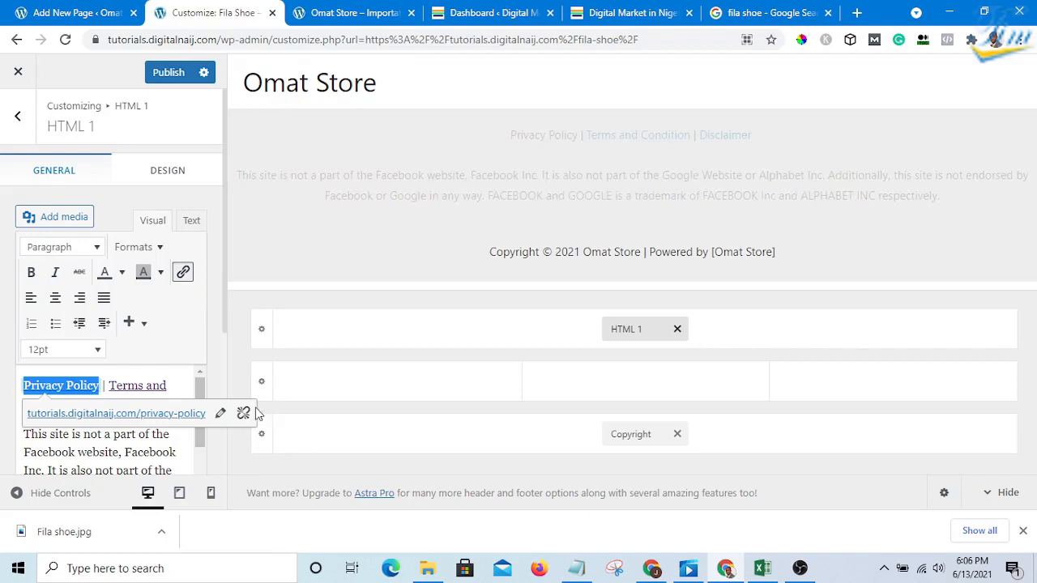
{"action": "left_click", "coordinate": [216, 379]}
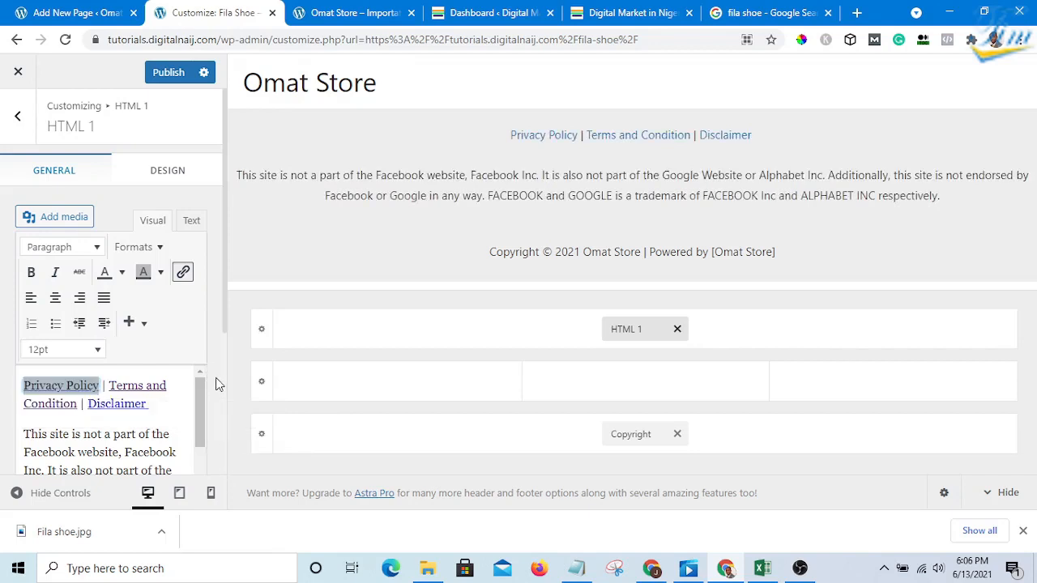
Step: Remove the digitalnaij.com/disclaimer link from the Disclaimer text in the footer and publish the customizer changes
{"action": "left_click", "coordinate": [87, 387]}
{"action": "left_click", "coordinate": [153, 385]}
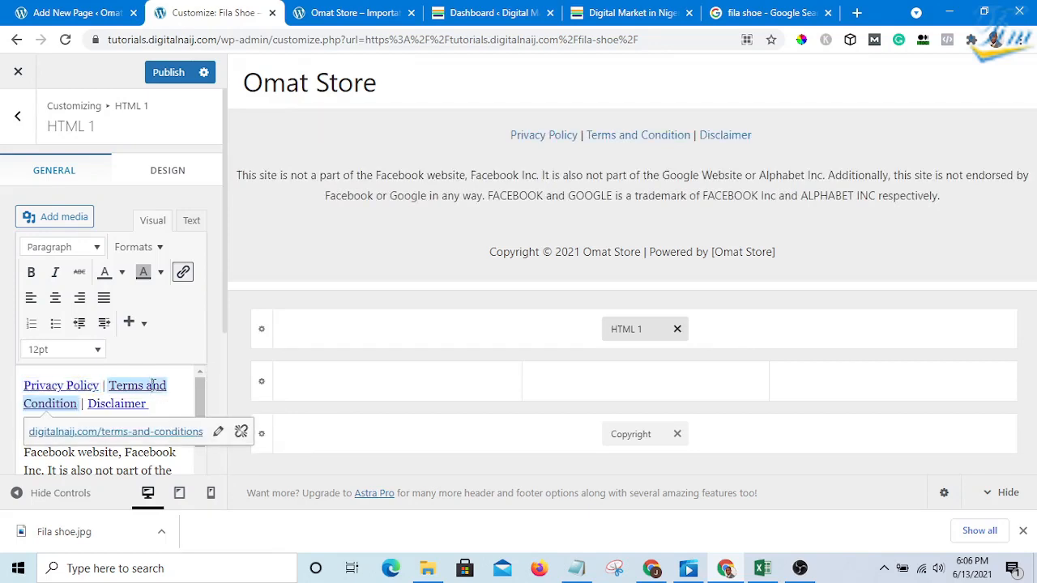
{"action": "left_click", "coordinate": [152, 404]}
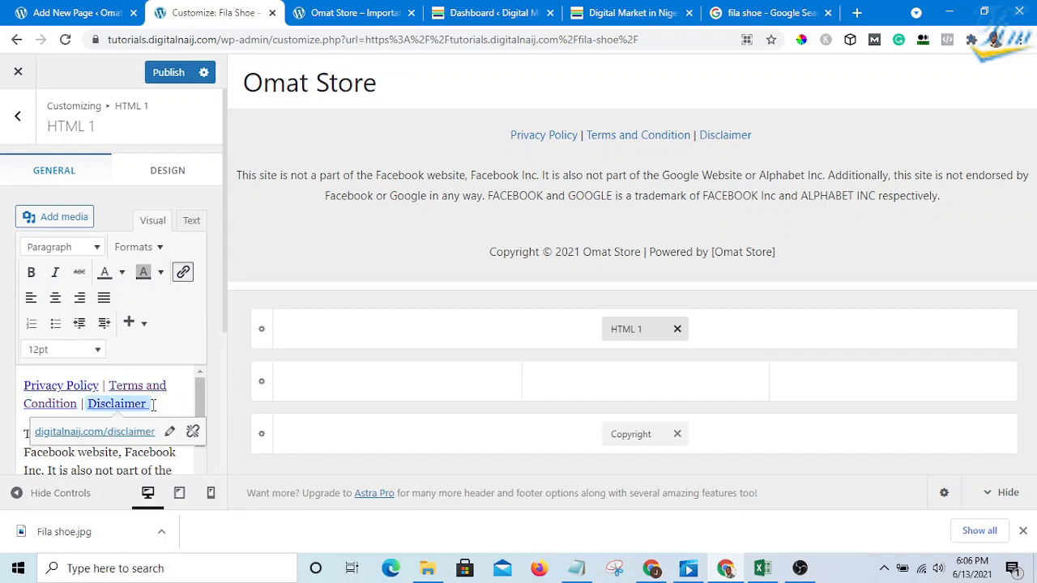
{"action": "left_click_drag", "start_coordinate": [152, 405], "coordinate": [88, 403]}
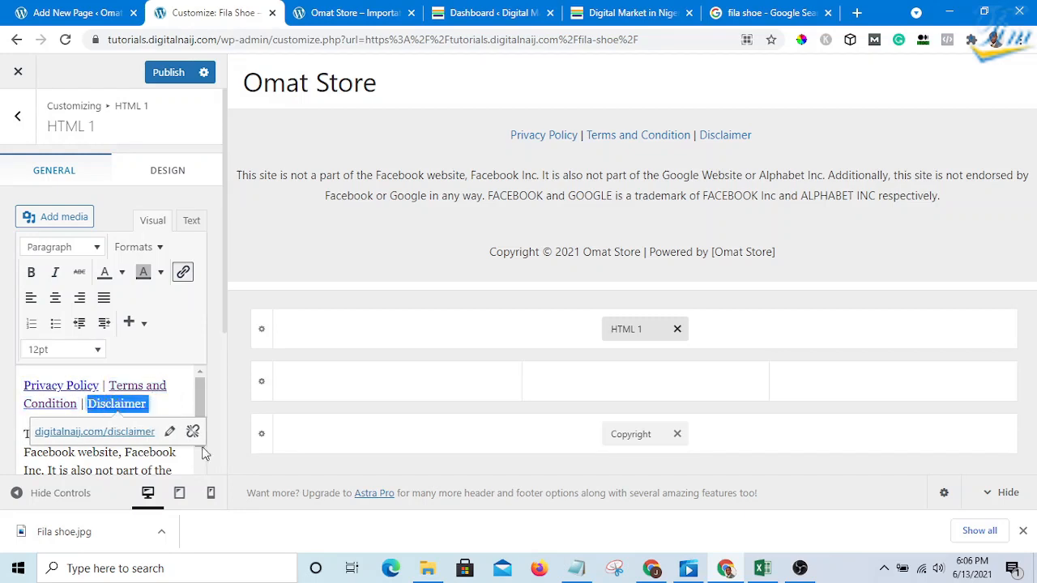
{"action": "left_click", "coordinate": [193, 431]}
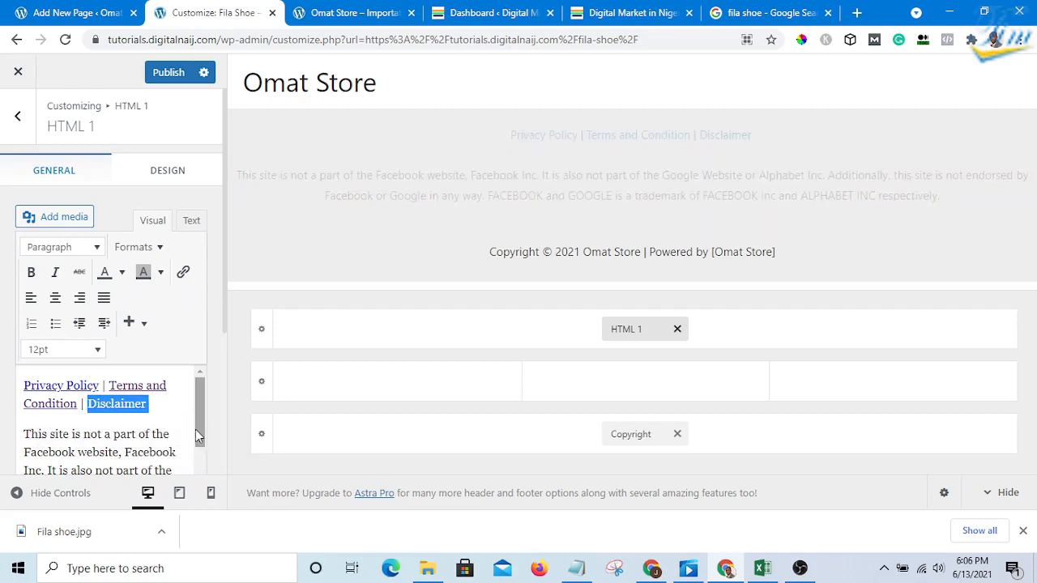
{"action": "left_click", "coordinate": [183, 272]}
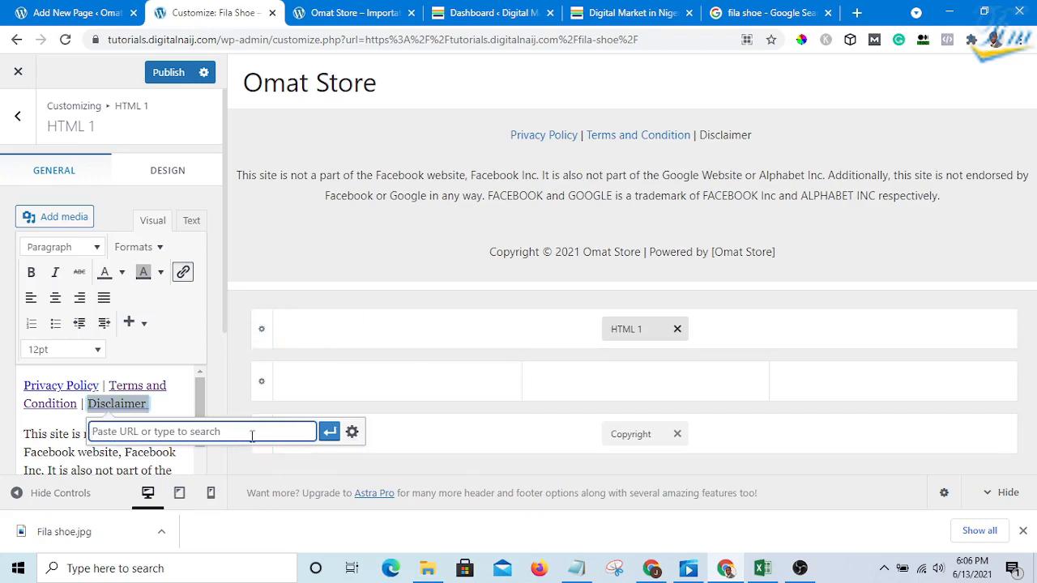
{"action": "left_click", "coordinate": [327, 435]}
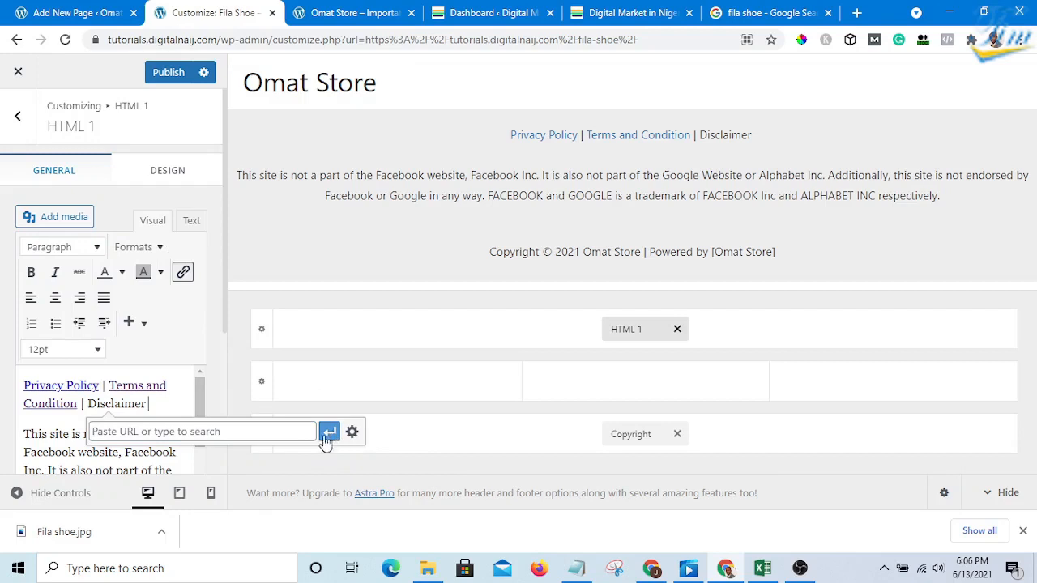
{"action": "left_click", "coordinate": [167, 73]}
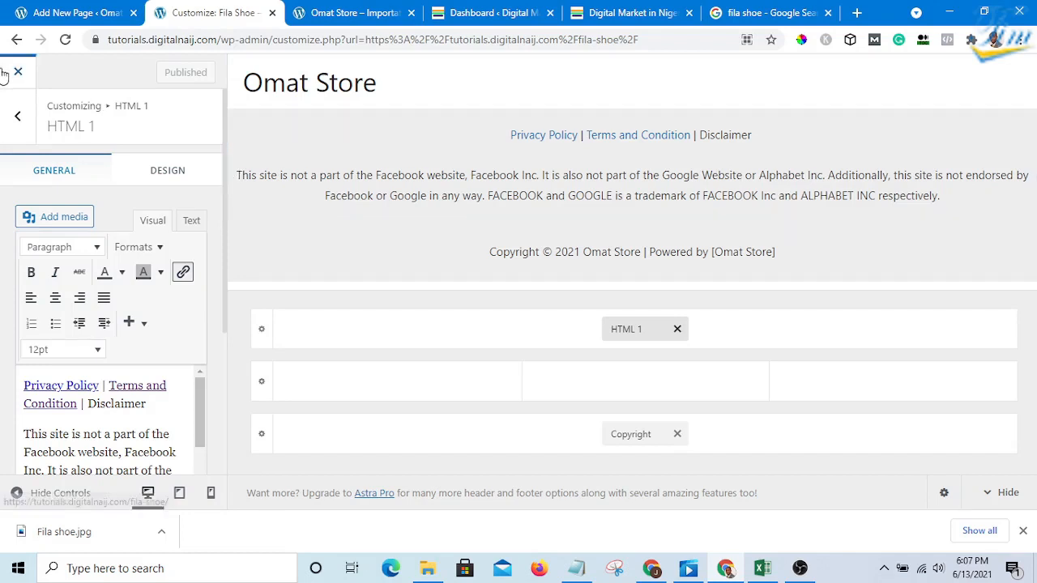
Step: Examine the header builder's Logo settings, including the logo image selection, logo width, site title, tagline and site icon options
{"action": "left_click", "coordinate": [17, 117]}
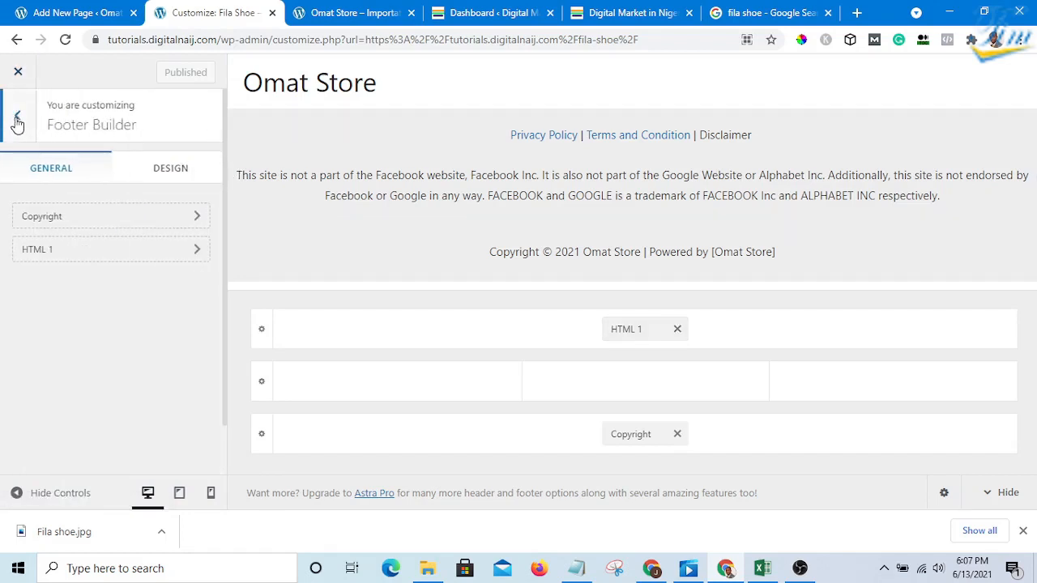
{"action": "left_click", "coordinate": [18, 117]}
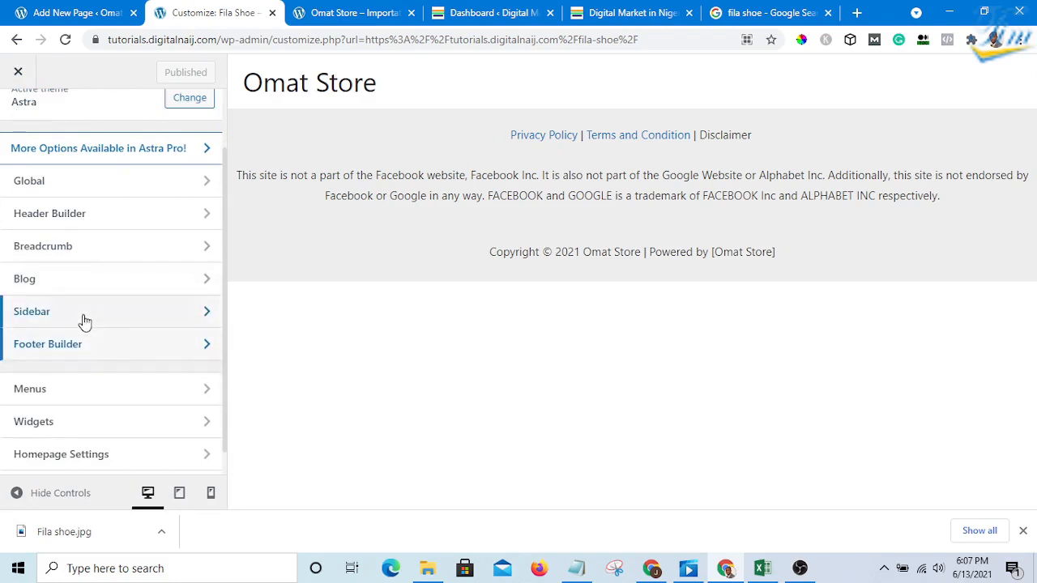
{"action": "scroll", "coordinate": [81, 316], "scroll_direction": "up", "scroll_amount": 1}
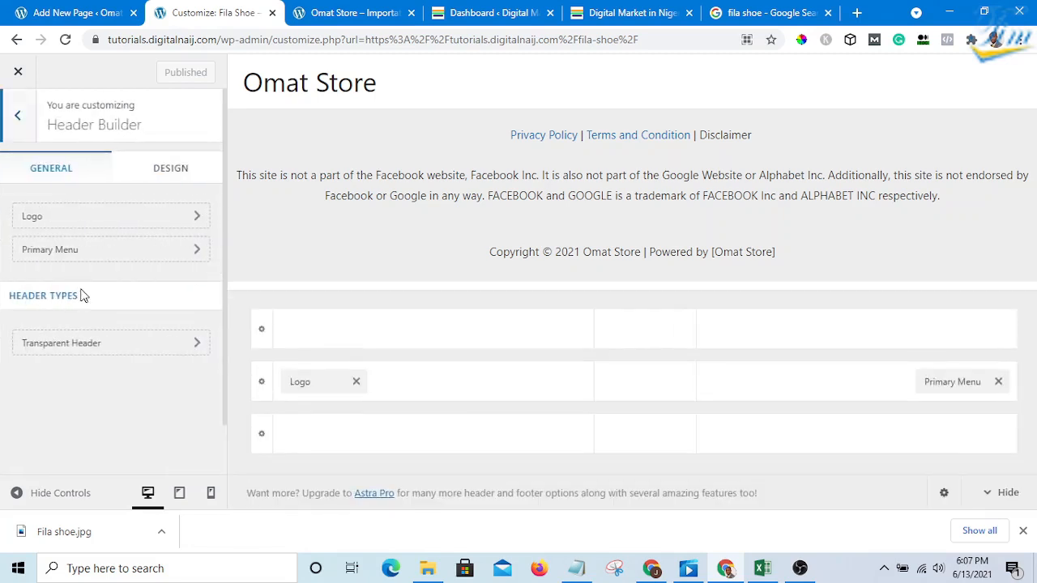
{"action": "left_click", "coordinate": [58, 224]}
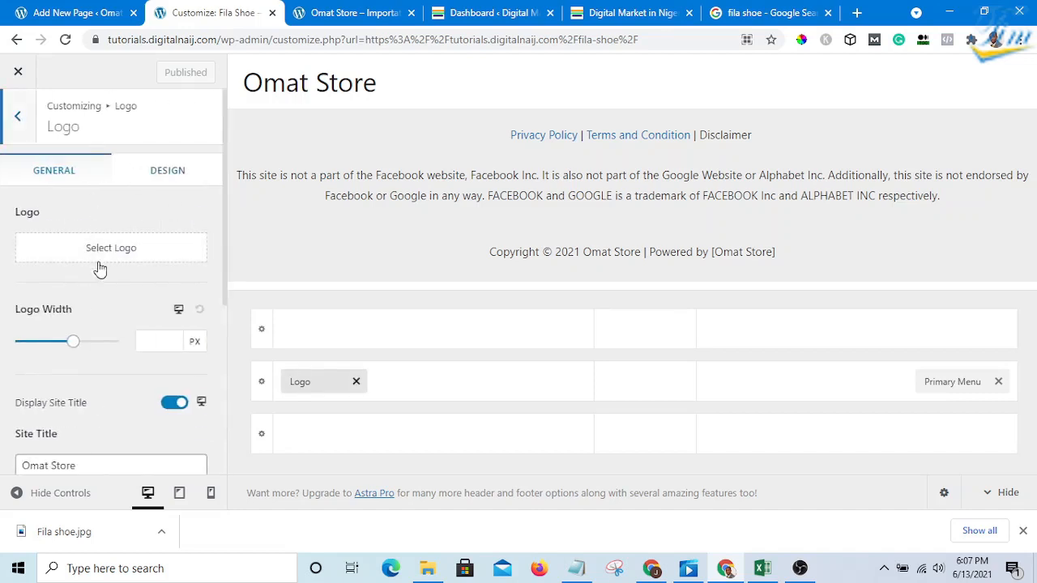
{"action": "left_click", "coordinate": [100, 251]}
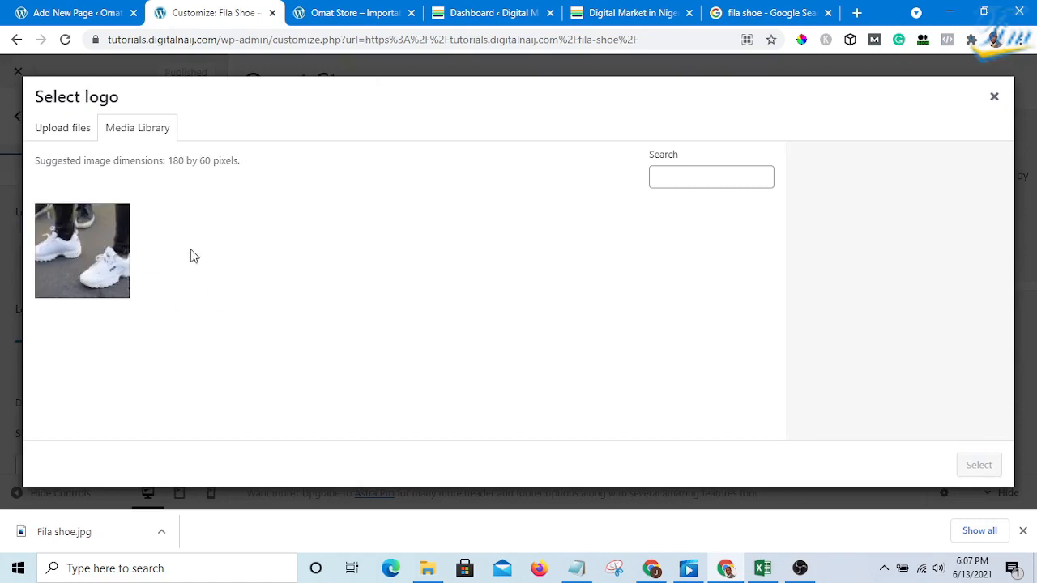
{"action": "left_click", "coordinate": [994, 97]}
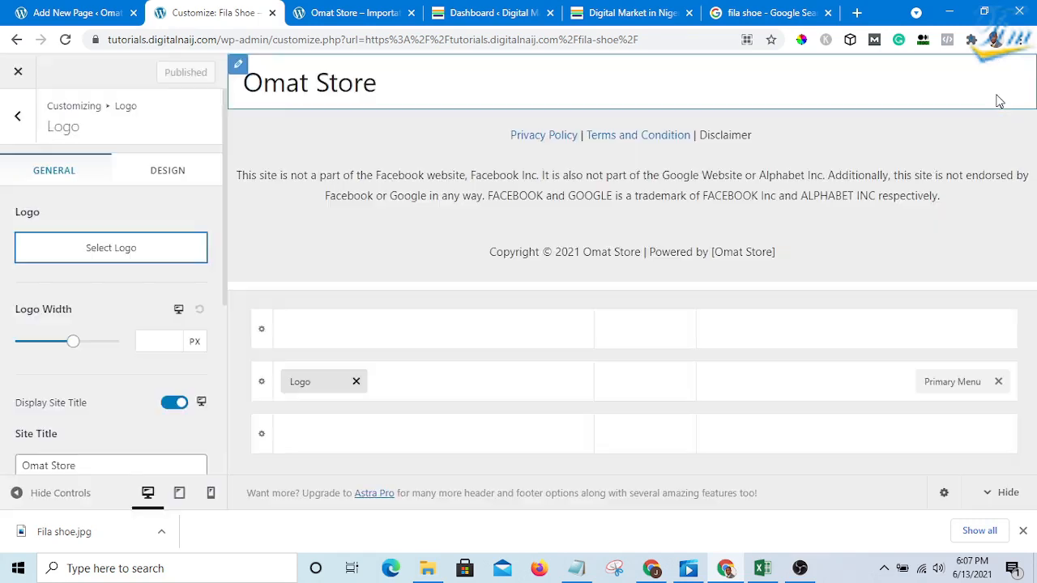
{"action": "scroll", "coordinate": [70, 373], "scroll_direction": "down", "scroll_amount": 4}
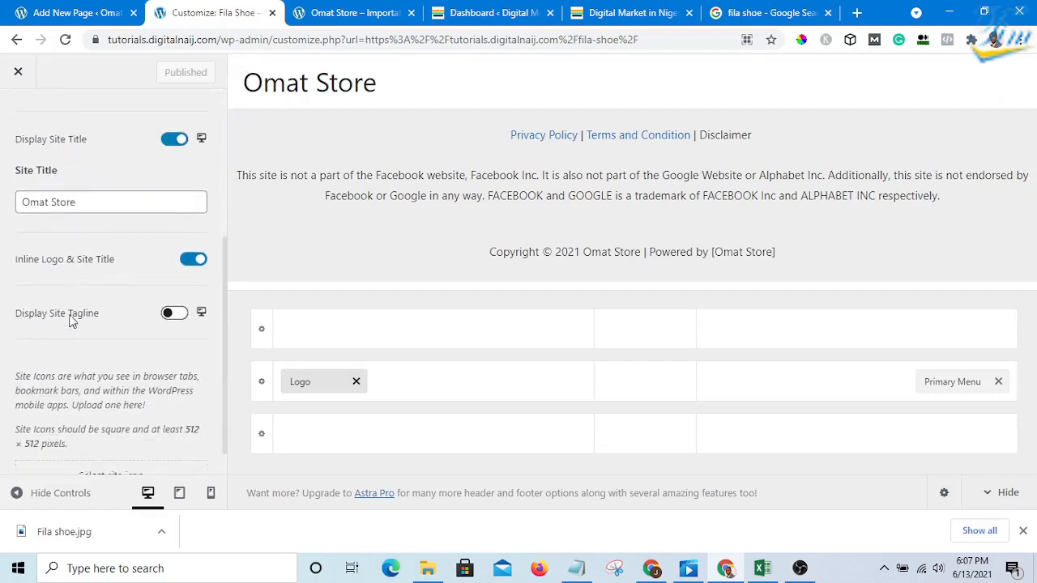
{"action": "scroll", "coordinate": [50, 253], "scroll_direction": "up", "scroll_amount": 2}
{"action": "scroll", "coordinate": [82, 327], "scroll_direction": "down", "scroll_amount": 2}
{"action": "scroll", "coordinate": [82, 327], "scroll_direction": "up", "scroll_amount": 4}
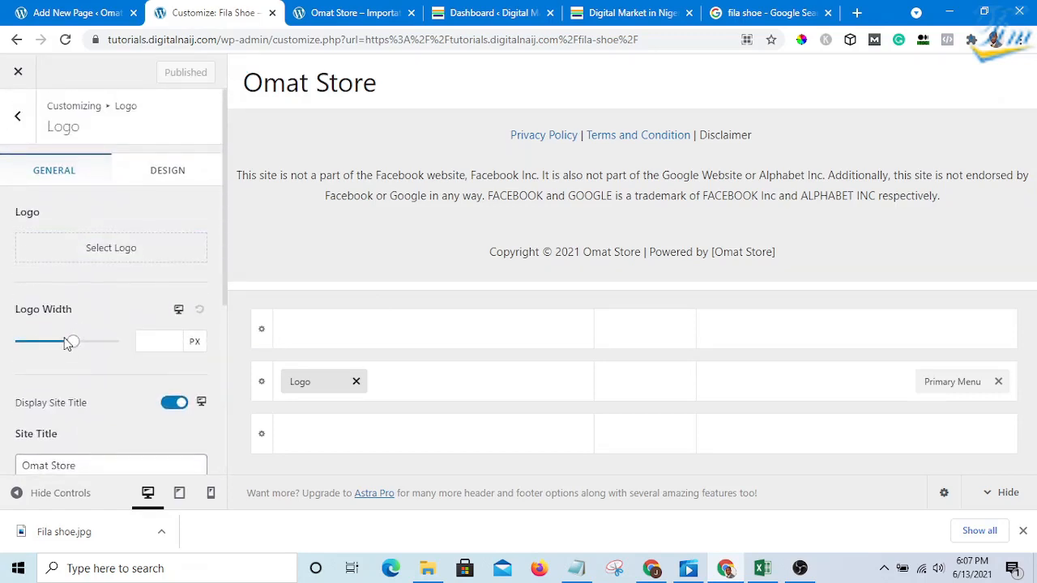
{"action": "scroll", "coordinate": [92, 334], "scroll_direction": "down", "scroll_amount": 3}
{"action": "scroll", "coordinate": [81, 307], "scroll_direction": "up", "scroll_amount": 1}
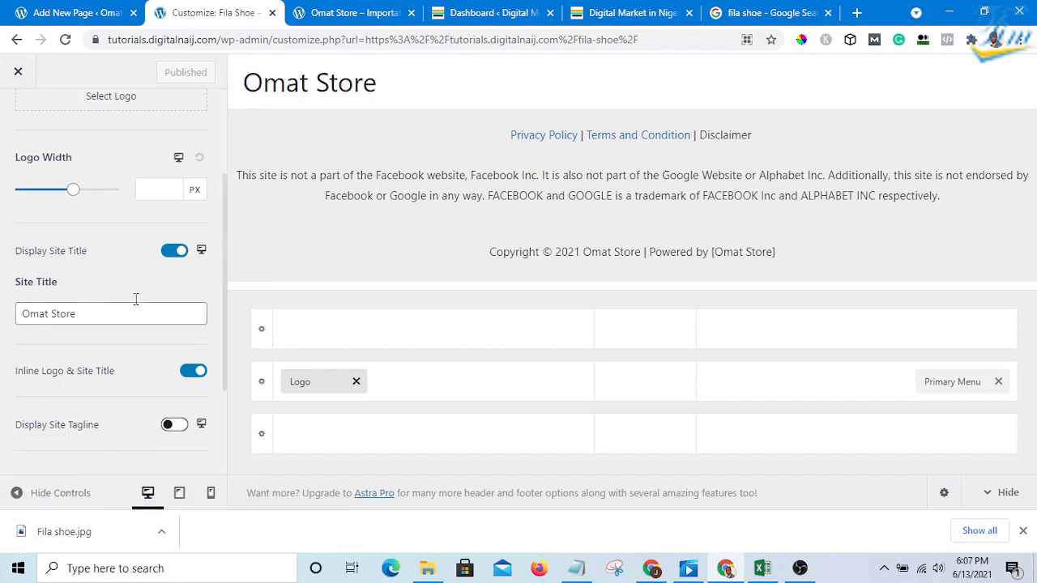
Step: Try hiding the site title in the header's Logo settings and switch its display back on
{"action": "left_click", "coordinate": [172, 252]}
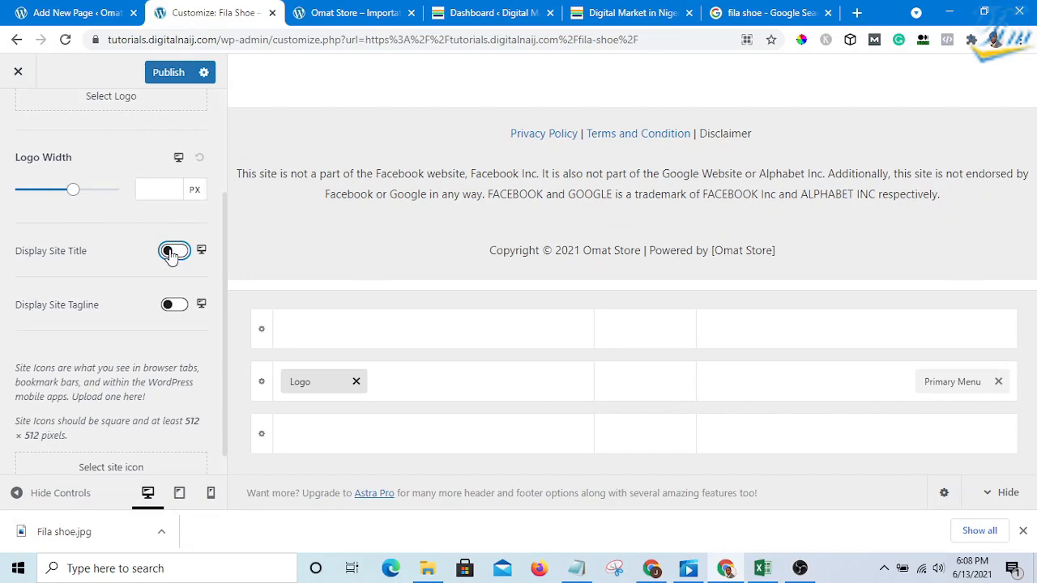
{"action": "left_click", "coordinate": [181, 251]}
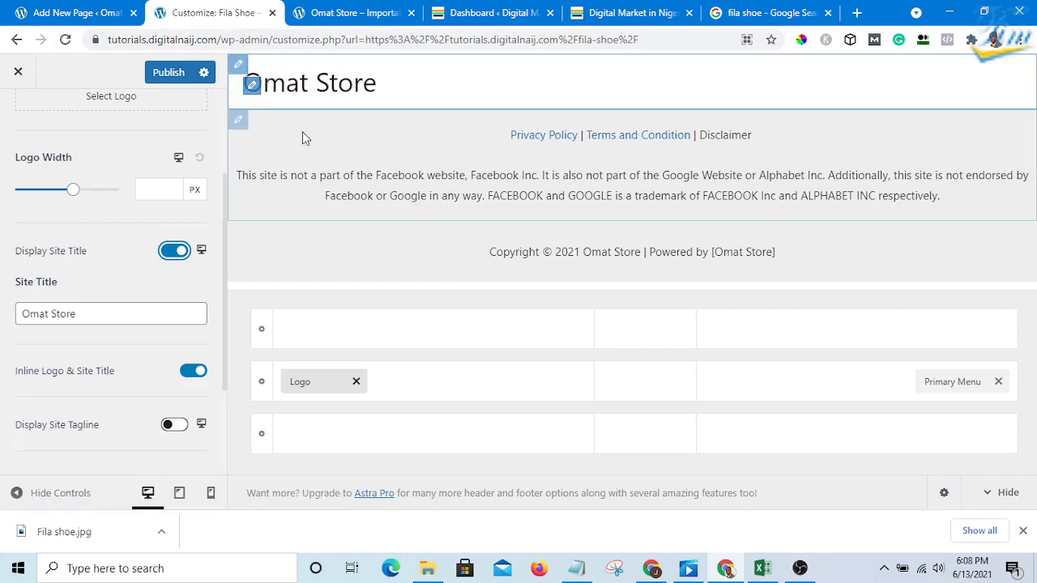
{"action": "scroll", "coordinate": [203, 139], "scroll_direction": "down", "scroll_amount": 1}
{"action": "scroll", "coordinate": [186, 113], "scroll_direction": "up", "scroll_amount": 3}
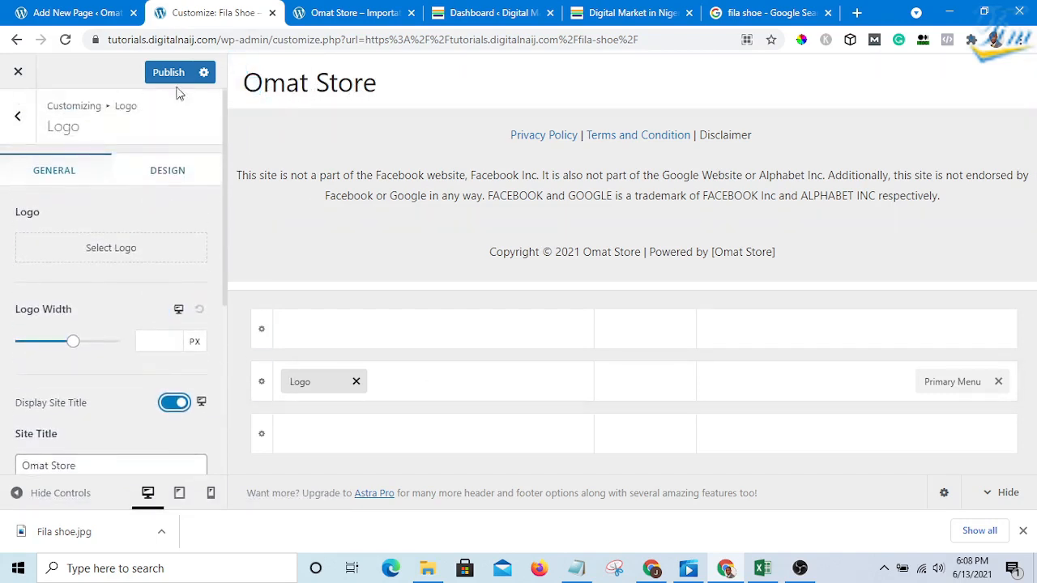
Step: Publish the header settings and open the Fila Shoe page for editing with Thrive Architect
{"action": "left_click", "coordinate": [170, 74]}
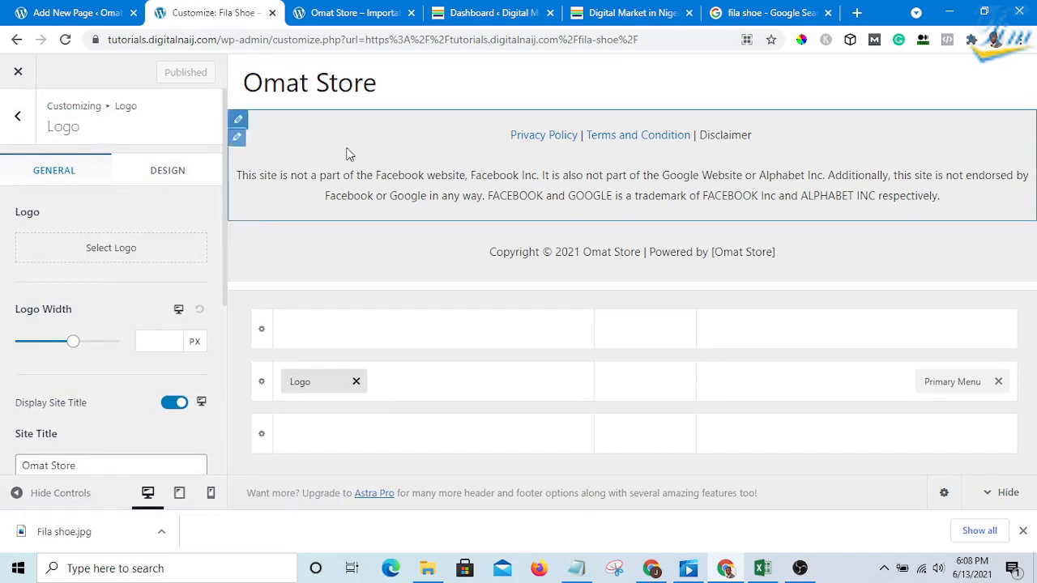
{"action": "left_click", "coordinate": [20, 73]}
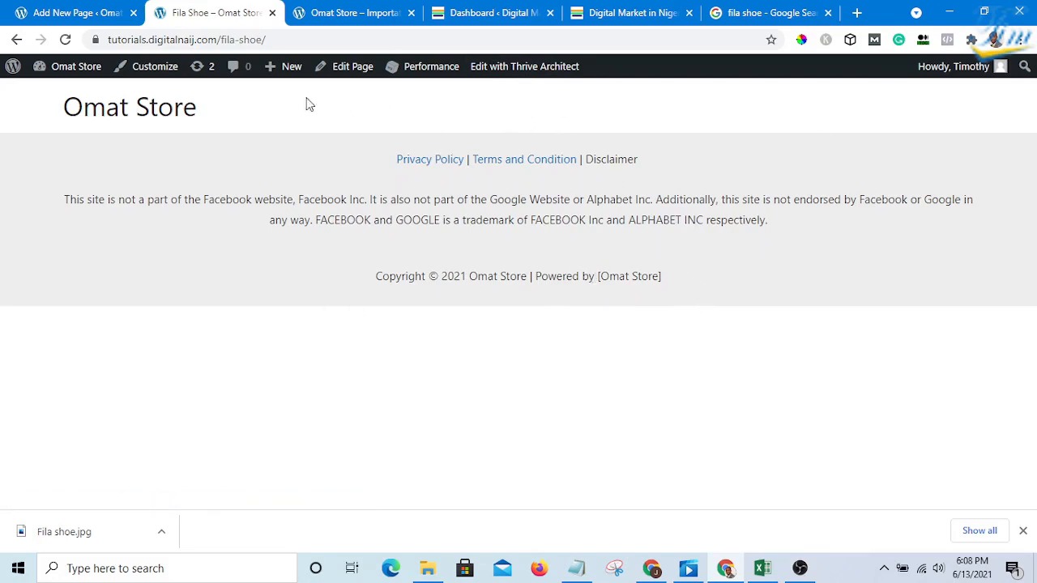
{"action": "left_click", "coordinate": [531, 69]}
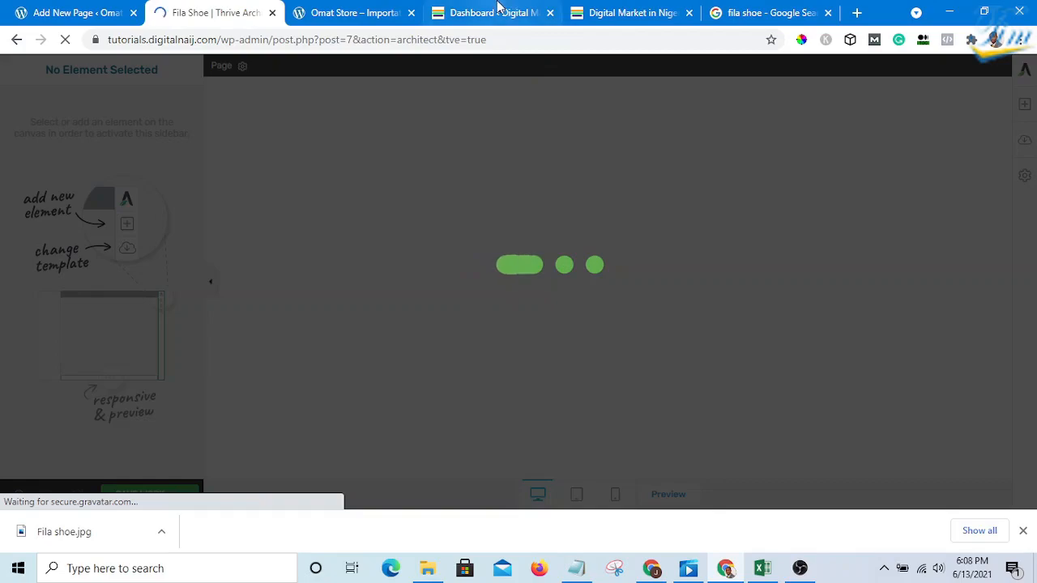
Step: Switch to the digitalnaij.com home page and review its headline, image and video sections near the beginning of the page
{"action": "left_click", "coordinate": [496, 12]}
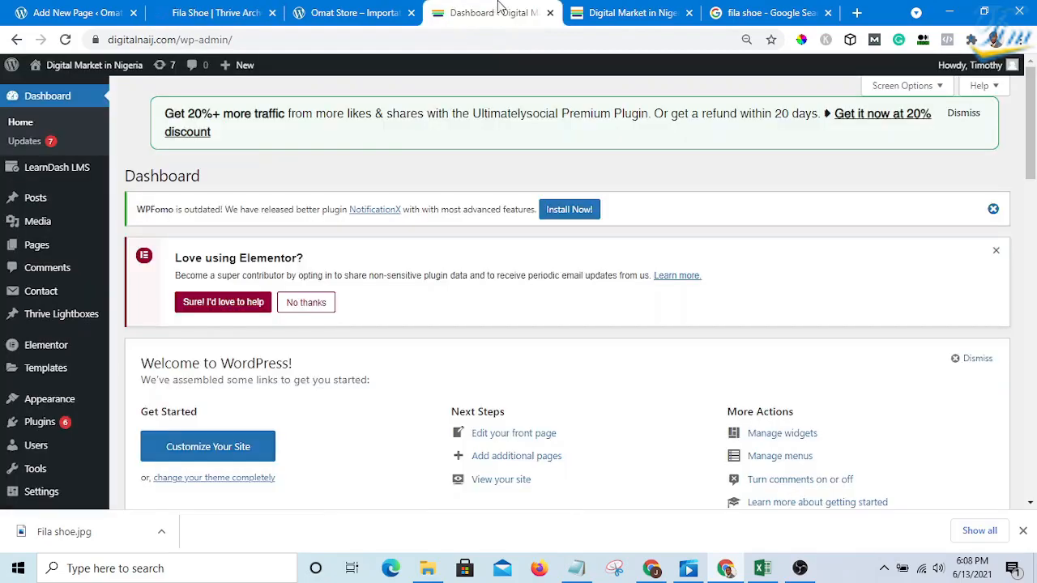
{"action": "left_click", "coordinate": [655, 12]}
{"action": "scroll", "coordinate": [539, 317], "scroll_direction": "up", "scroll_amount": 15}
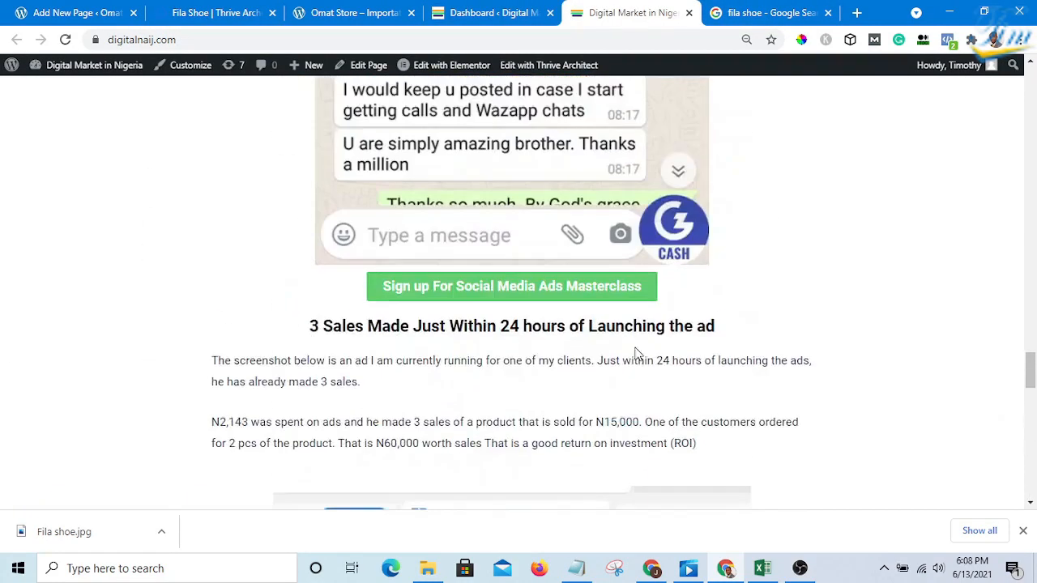
{"action": "scroll", "coordinate": [636, 354], "scroll_direction": "up", "scroll_amount": 20}
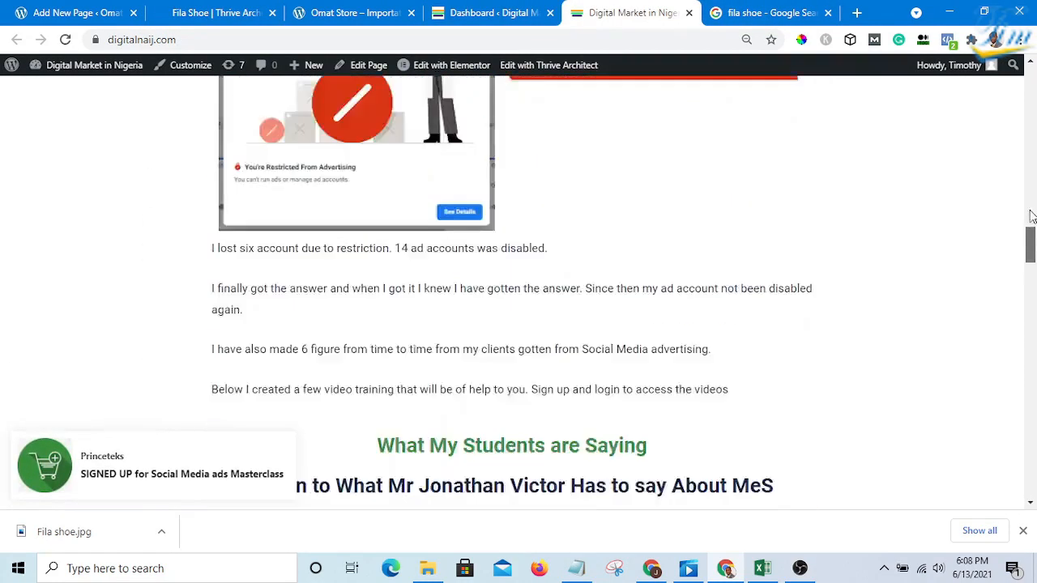
{"action": "left_click_drag", "start_coordinate": [1030, 212], "coordinate": [1031, 64]}
{"action": "scroll", "coordinate": [326, 393], "scroll_direction": "down", "scroll_amount": 2}
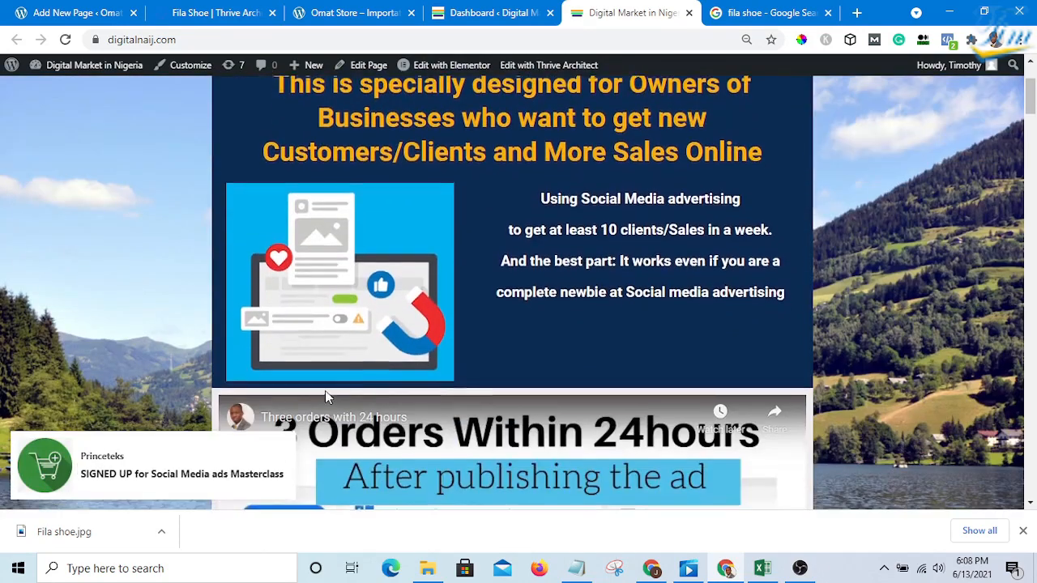
Step: Examine the digitalnaij.com home page's header and how its headline box sits over the full-width landscape background
{"action": "scroll", "coordinate": [324, 395], "scroll_direction": "down", "scroll_amount": 5}
{"action": "scroll", "coordinate": [437, 409], "scroll_direction": "up", "scroll_amount": 7}
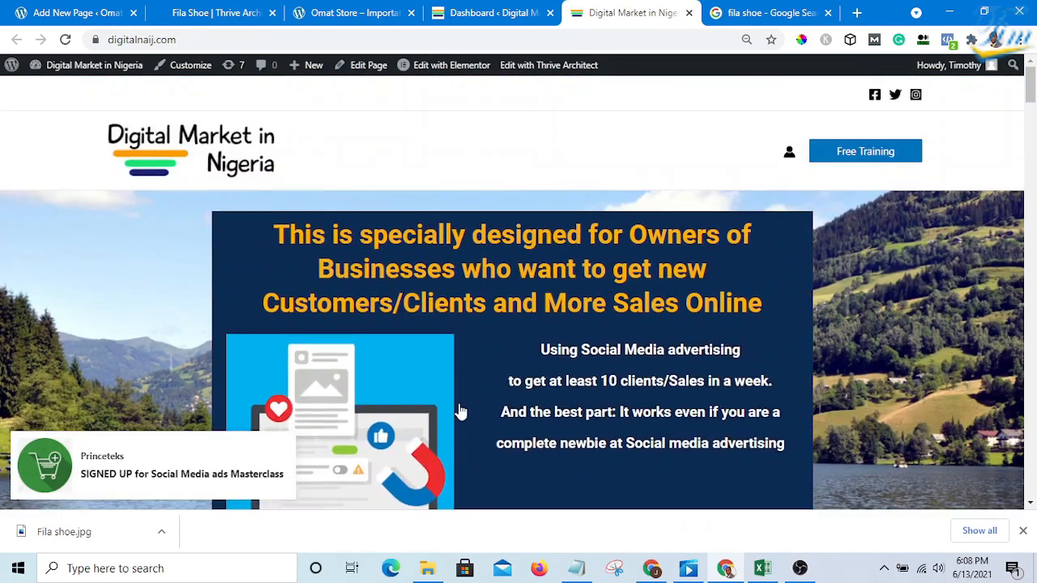
{"action": "scroll", "coordinate": [469, 388], "scroll_direction": "down", "scroll_amount": 2}
{"action": "scroll", "coordinate": [194, 183], "scroll_direction": "up", "scroll_amount": 2}
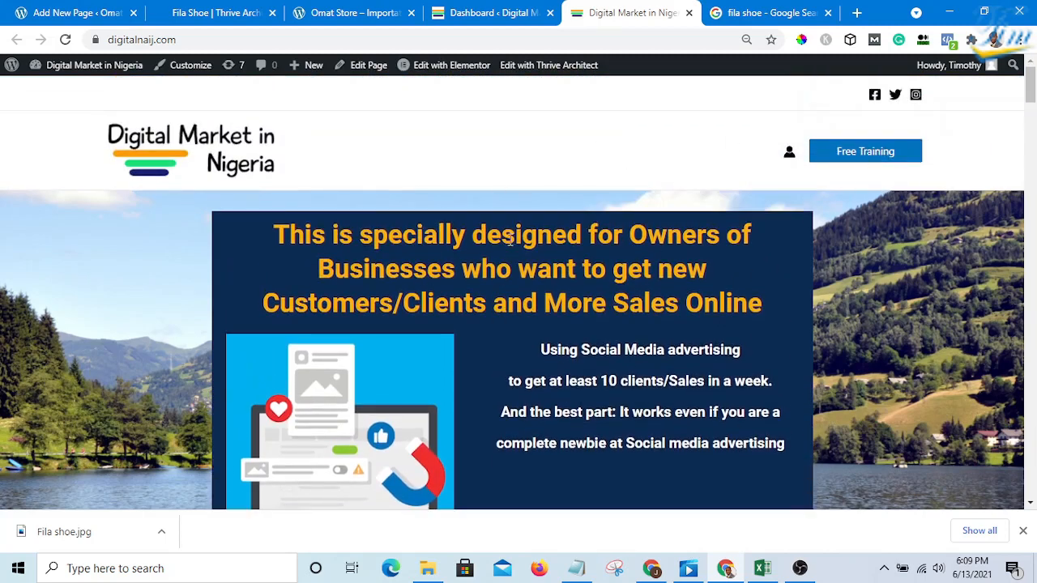
{"action": "scroll", "coordinate": [510, 241], "scroll_direction": "down", "scroll_amount": 5}
{"action": "scroll", "coordinate": [653, 286], "scroll_direction": "up", "scroll_amount": 5}
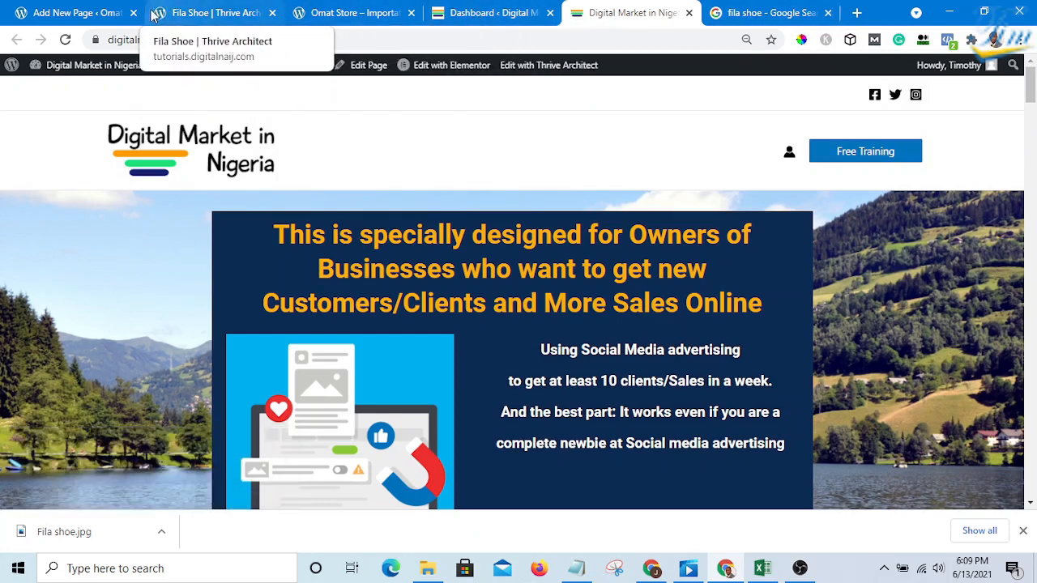
Step: Return to the Fila Shoe page in Thrive Architect and add a Background Section element between the header and footer
{"action": "left_click", "coordinate": [221, 15]}
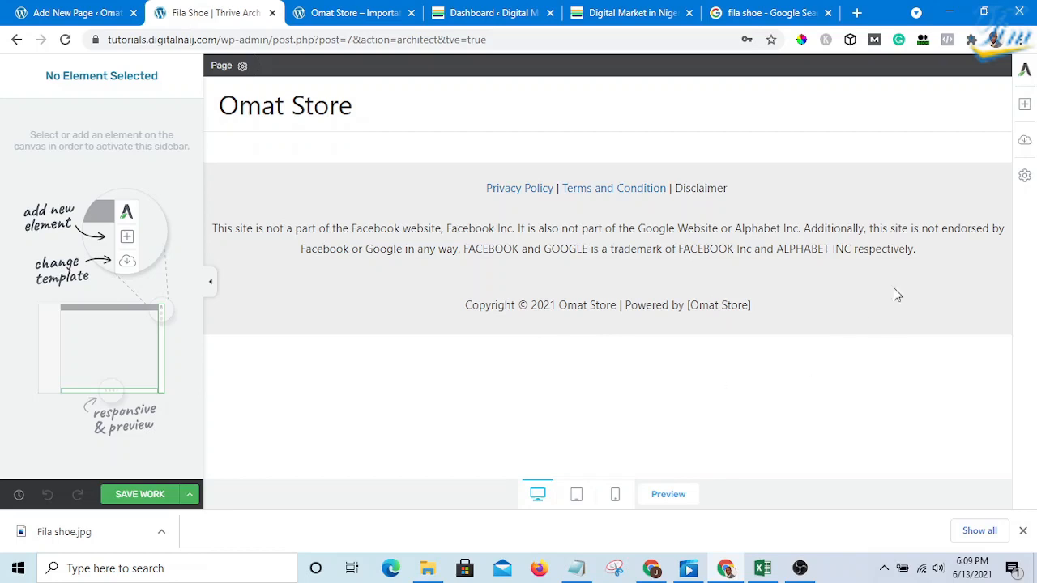
{"action": "left_click", "coordinate": [1024, 105]}
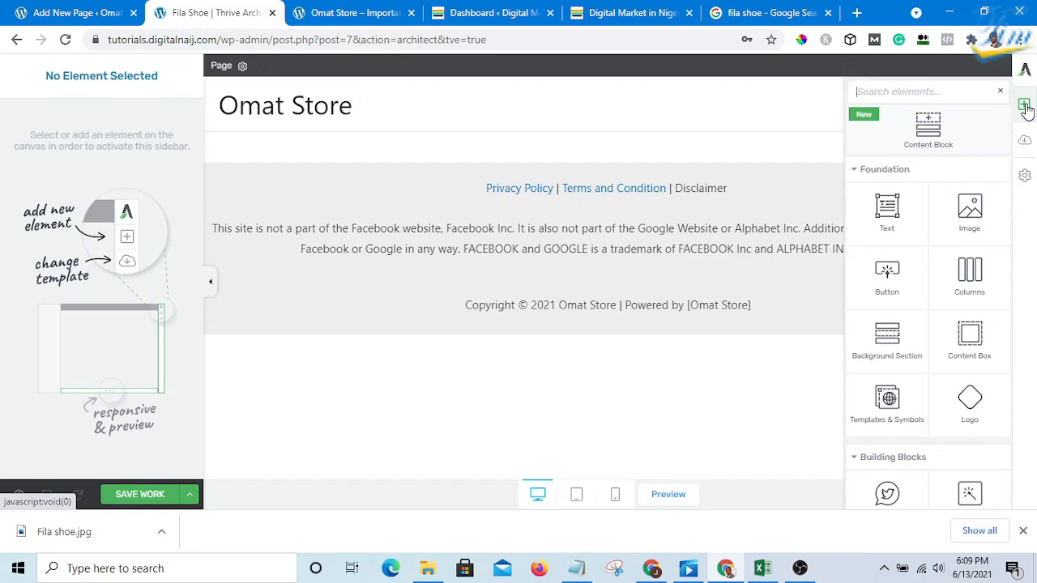
{"action": "scroll", "coordinate": [984, 251], "scroll_direction": "down", "scroll_amount": 1}
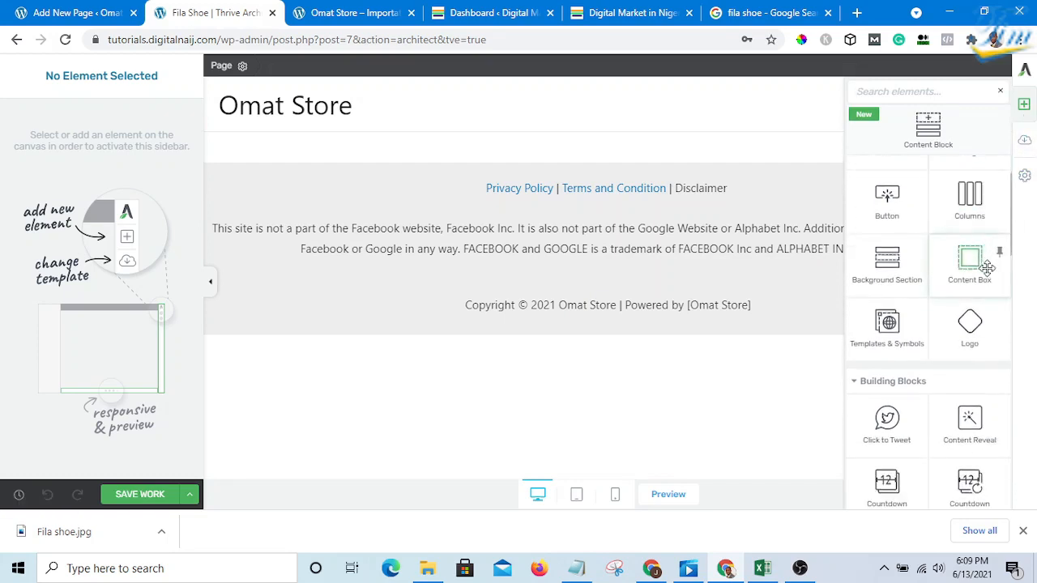
{"action": "left_click", "coordinate": [897, 267]}
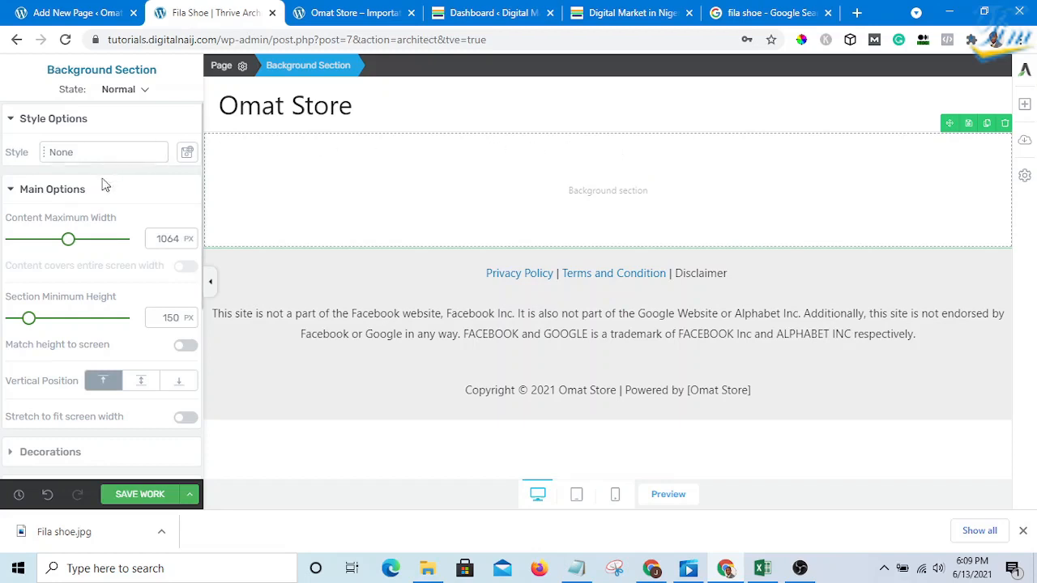
Step: Start an image layer in the background section's Background Style settings and open the media library to choose its image
{"action": "left_click", "coordinate": [20, 122]}
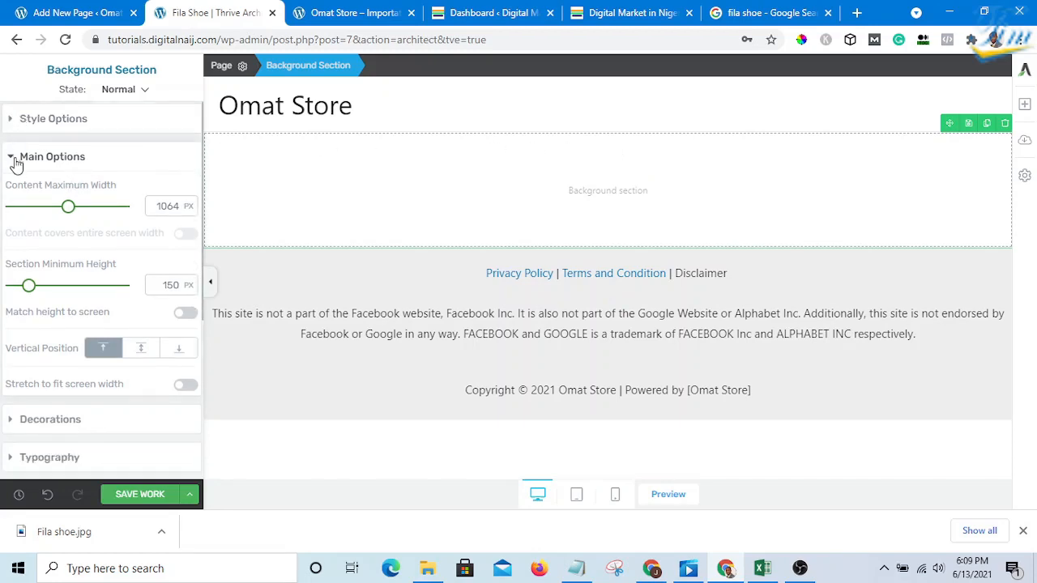
{"action": "scroll", "coordinate": [16, 166], "scroll_direction": "down", "scroll_amount": 2}
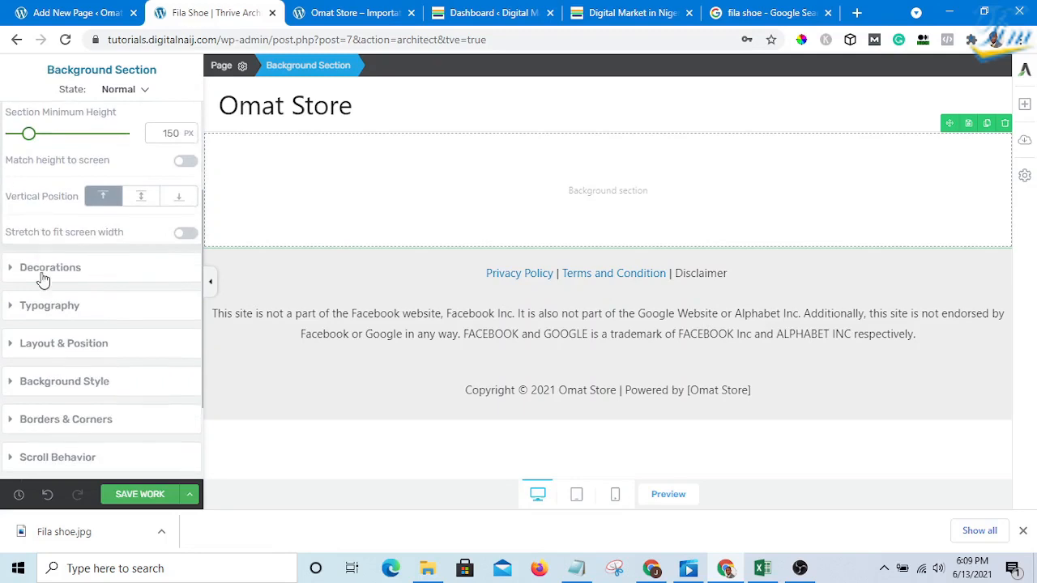
{"action": "left_click", "coordinate": [12, 382]}
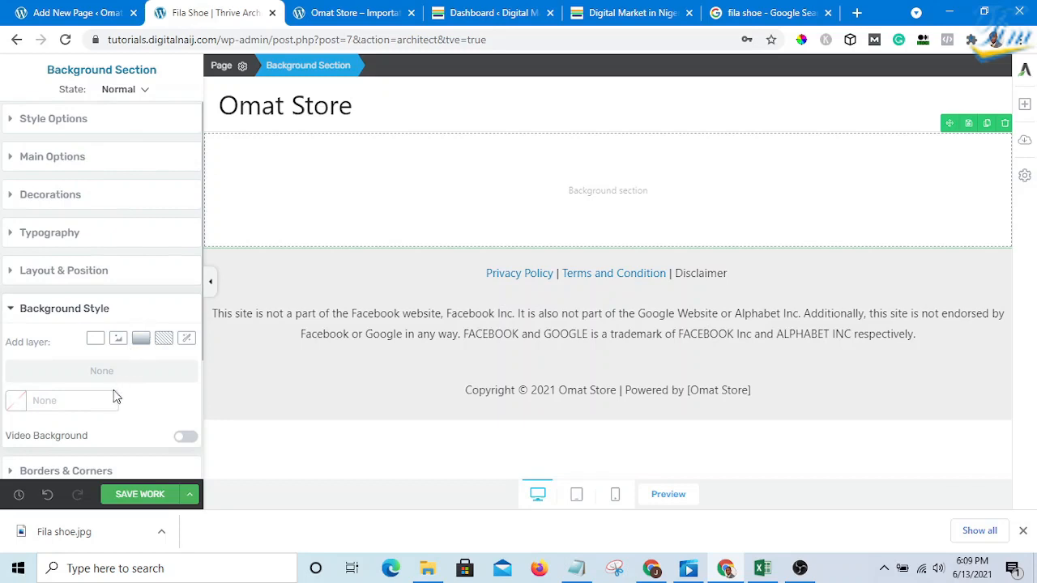
{"action": "left_click", "coordinate": [119, 344]}
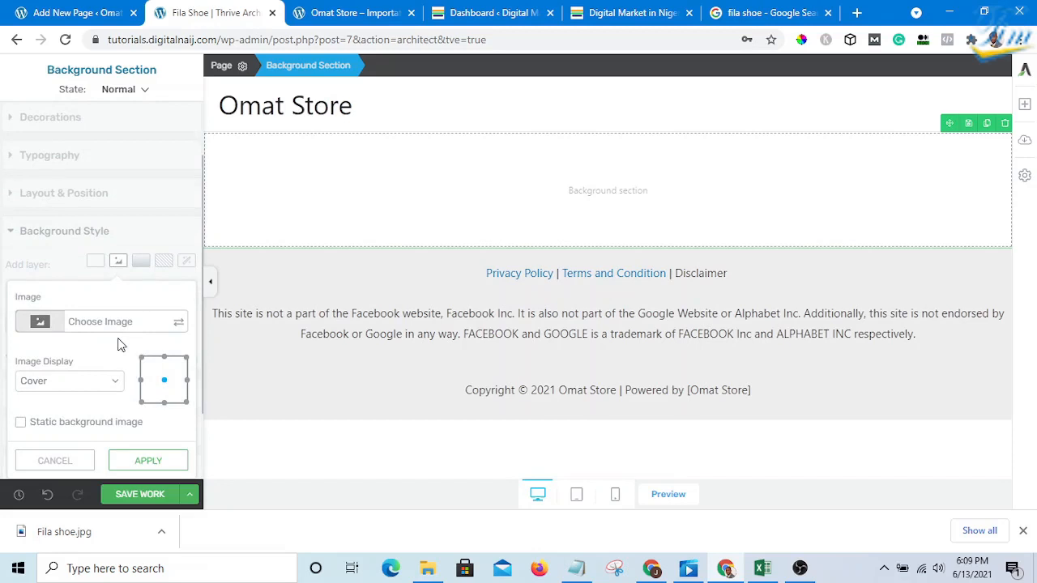
{"action": "left_click", "coordinate": [67, 322]}
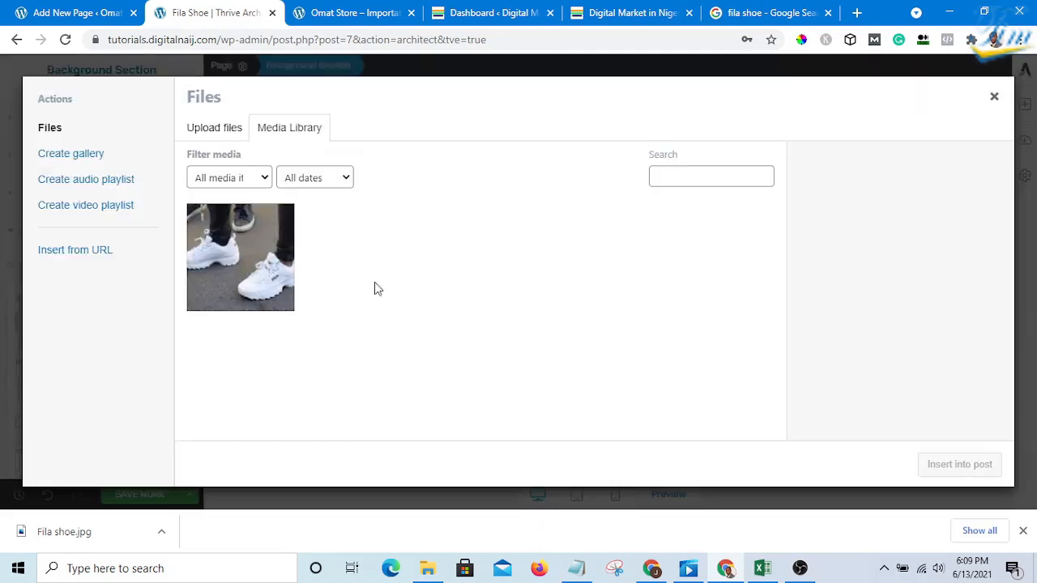
Step: Replace the fila shoe search page with a new Google search for "river background" and open its image results
{"action": "left_click", "coordinate": [773, 13]}
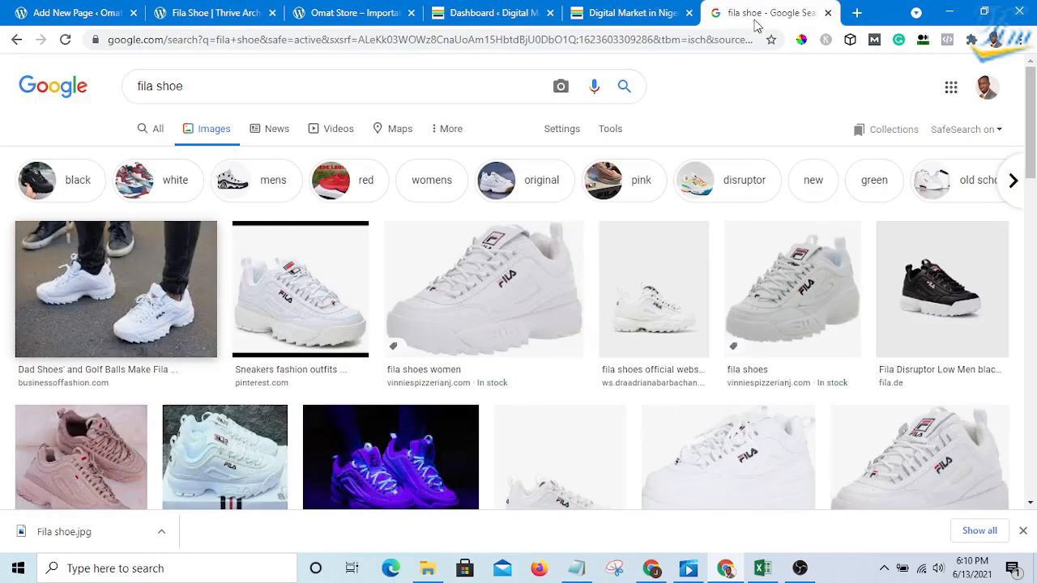
{"action": "left_click", "coordinate": [829, 12]}
{"action": "left_click", "coordinate": [856, 13]}
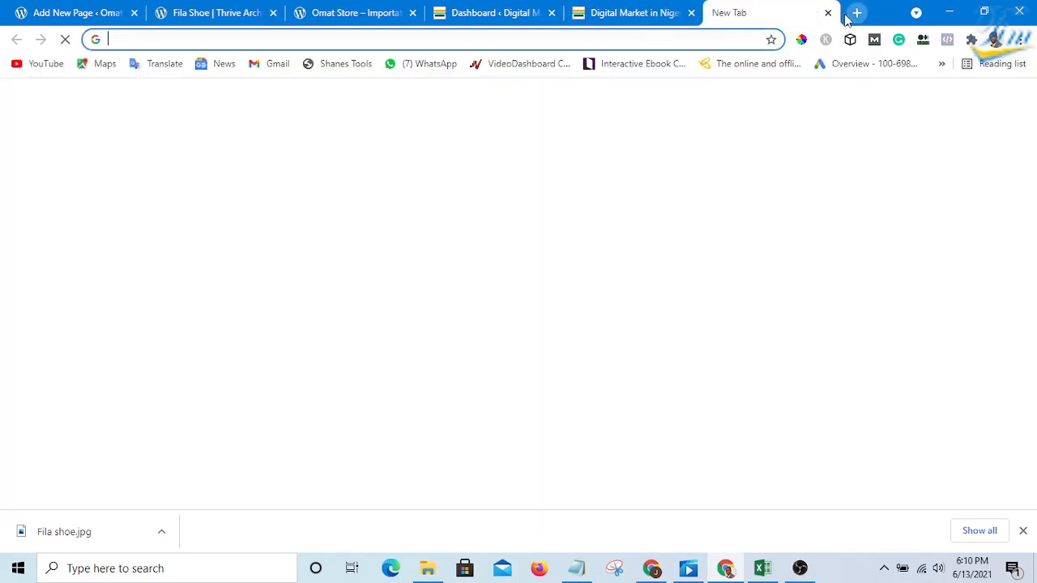
{"action": "left_click", "coordinate": [509, 308]}
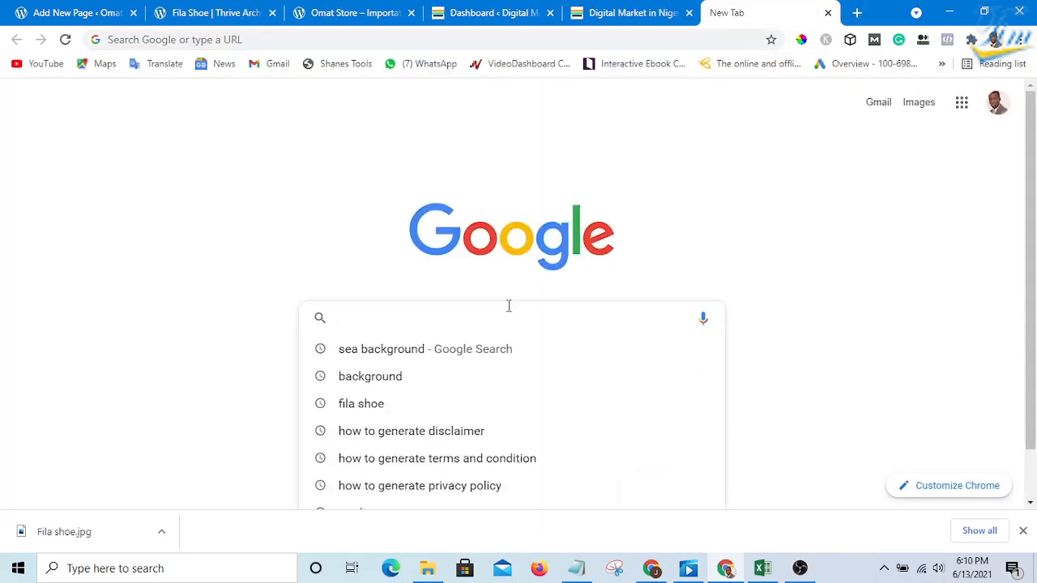
{"action": "type", "text": "river"}
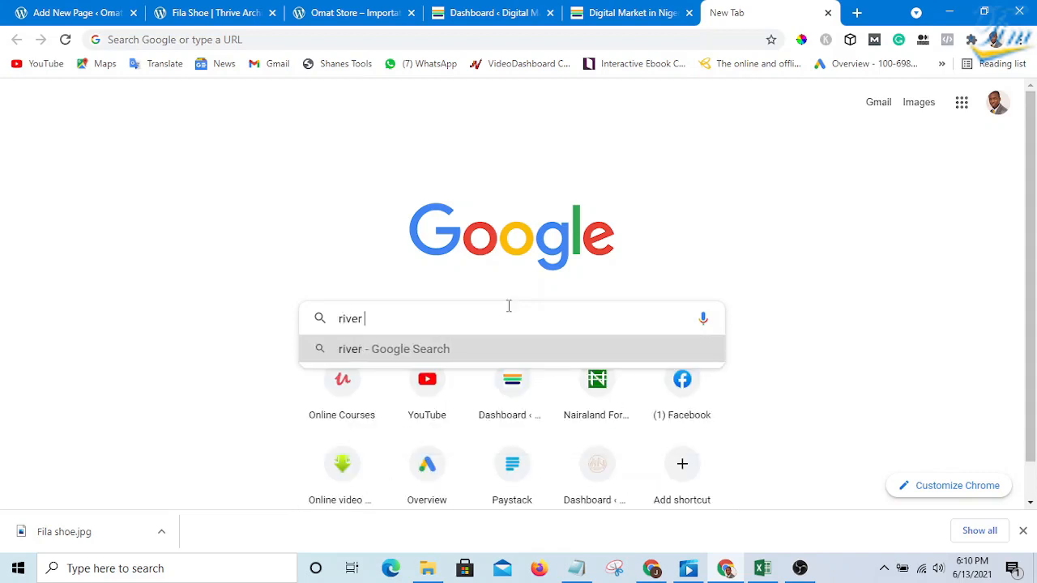
{"action": "type", "text": " back"}
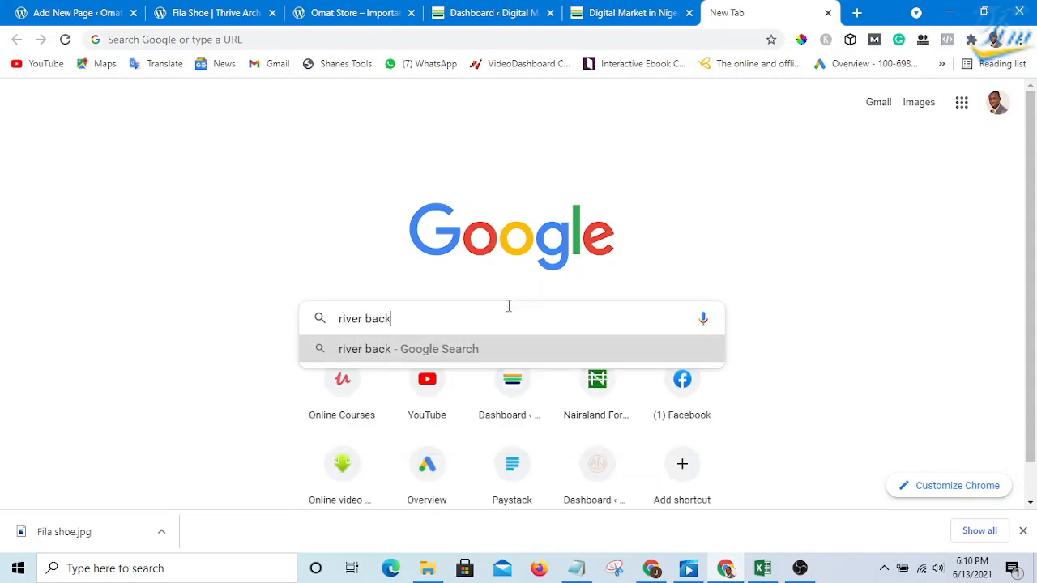
{"action": "type", "text": "gou"}
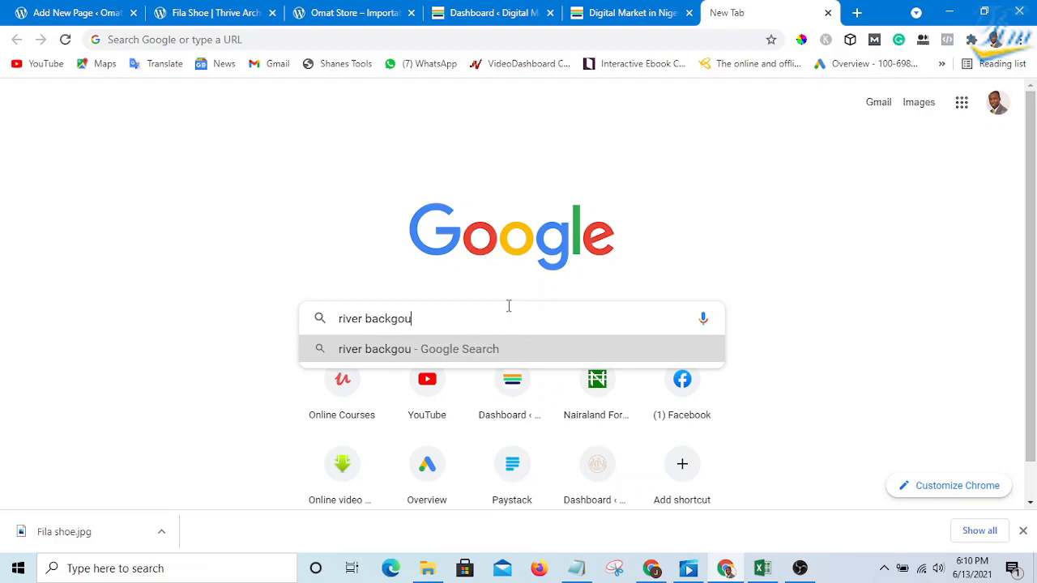
{"action": "type", "text": "nd"}
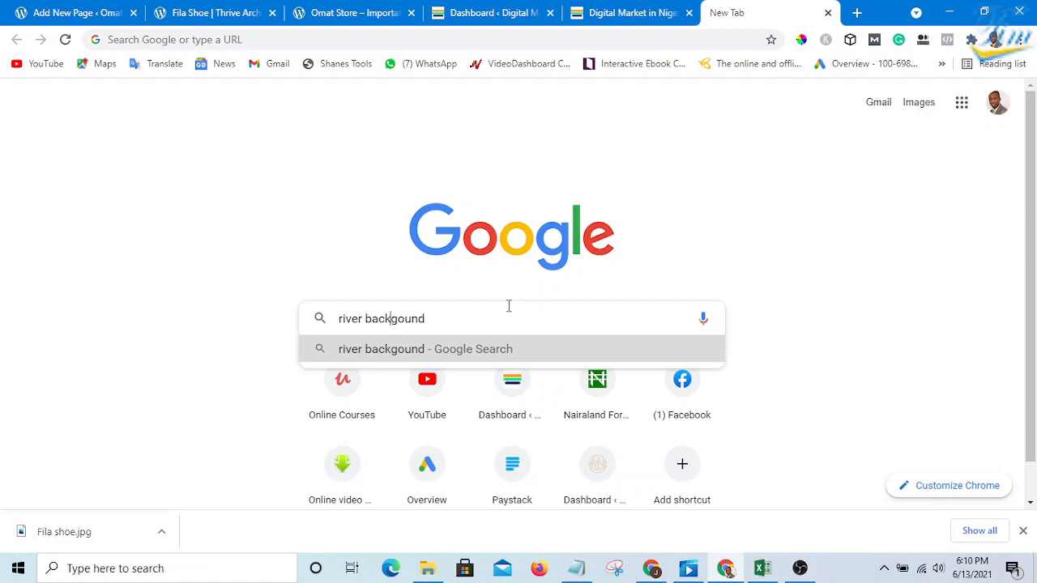
{"action": "type", "text": "r"}
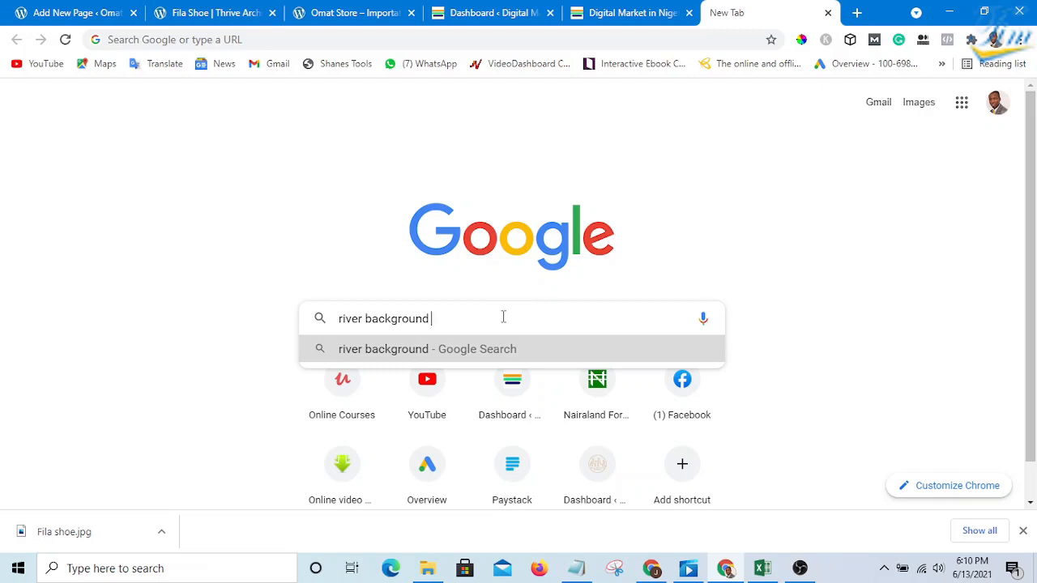
{"action": "key", "text": "Return"}
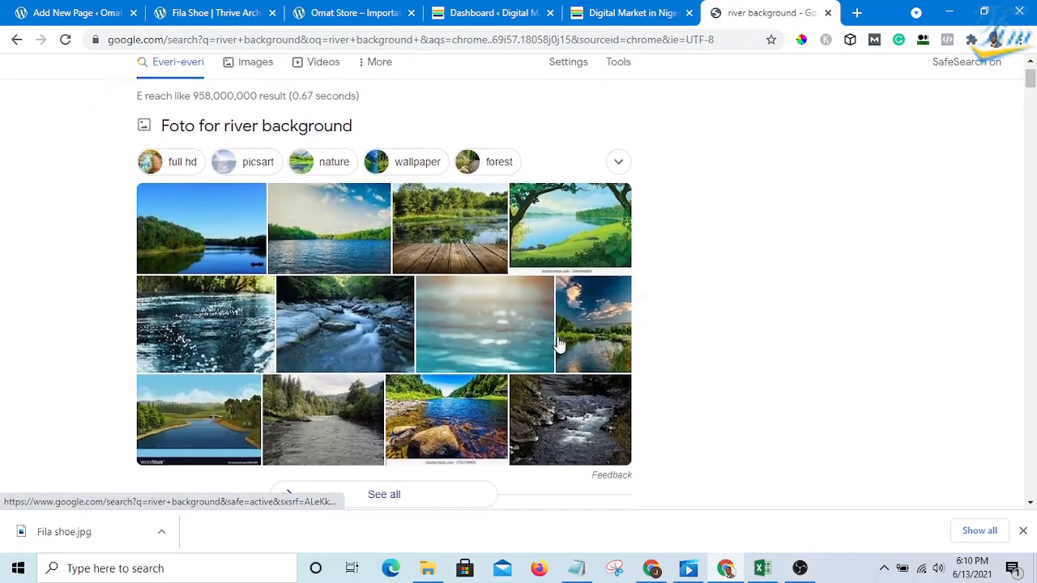
{"action": "scroll", "coordinate": [557, 344], "scroll_direction": "down", "scroll_amount": 1}
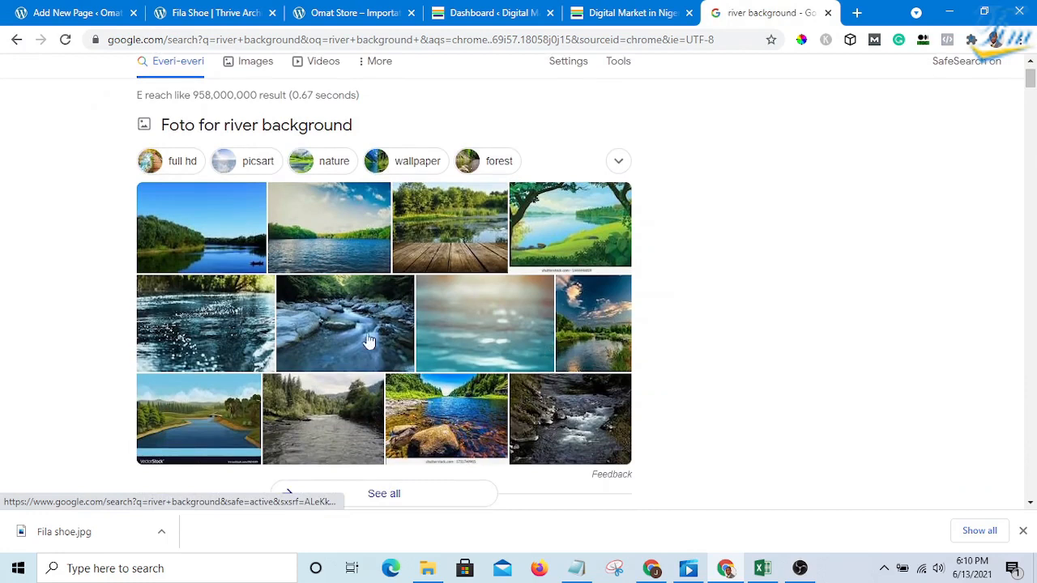
{"action": "left_click", "coordinate": [445, 411]}
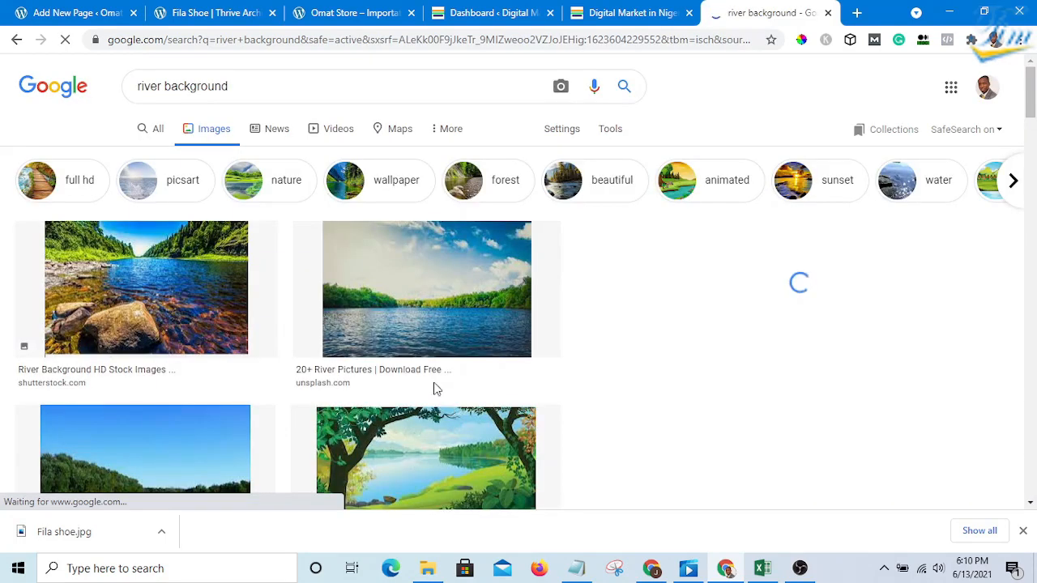
Step: Open the Shutterstock river image with the large rock and save it as Background.jpg in the Files folder
{"action": "left_click", "coordinate": [150, 259]}
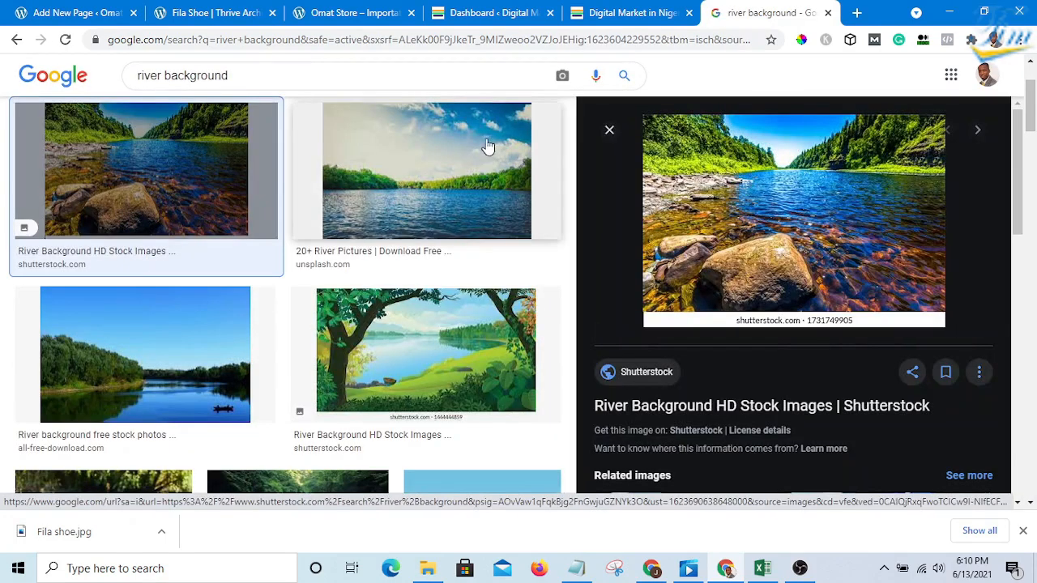
{"action": "right_click", "coordinate": [767, 173]}
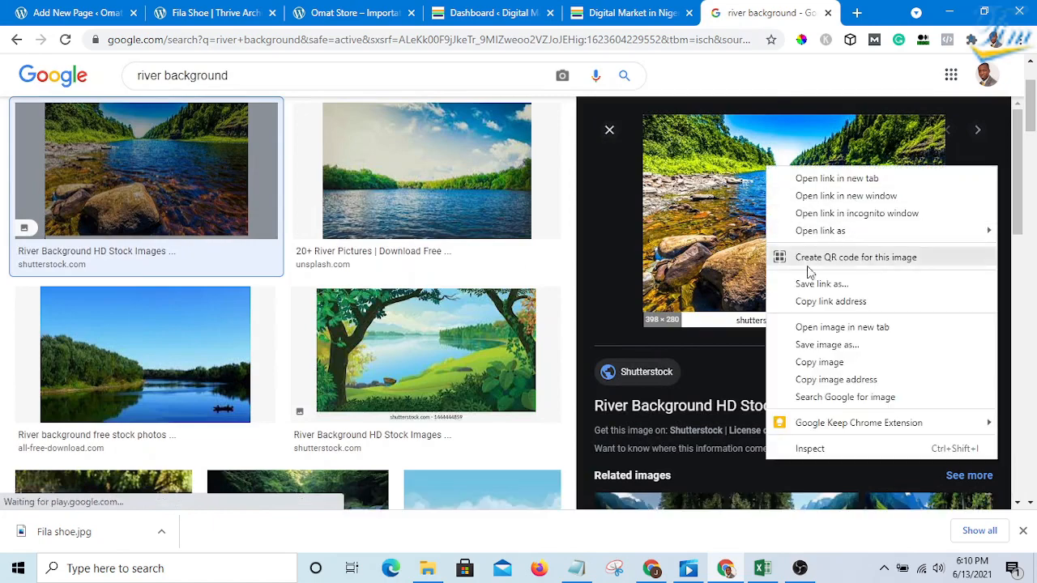
{"action": "left_click", "coordinate": [826, 344]}
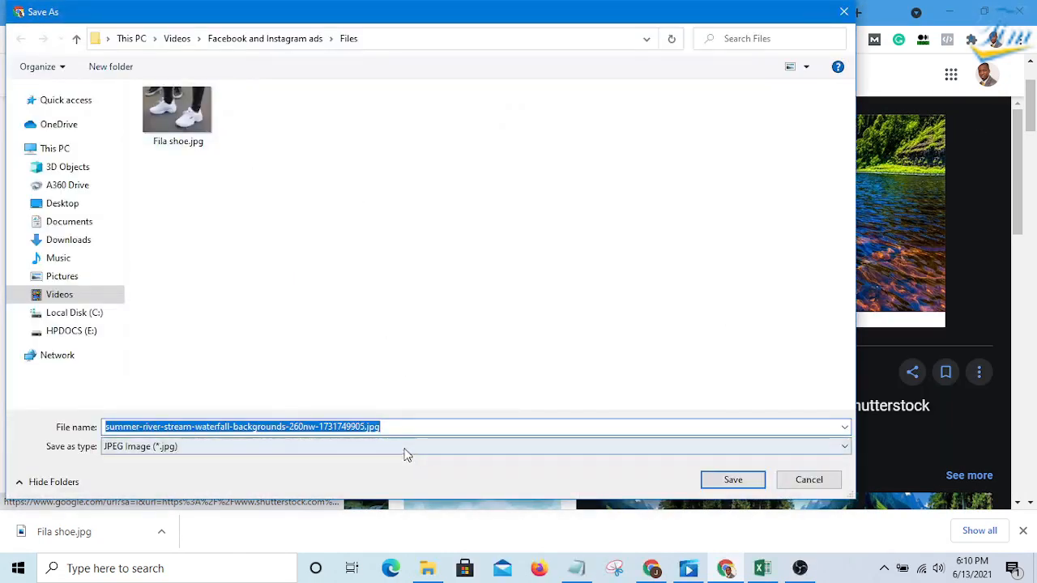
{"action": "left_click", "coordinate": [366, 427]}
{"action": "left_click_drag", "start_coordinate": [363, 427], "coordinate": [38, 422]}
{"action": "type", "text": "Background"}
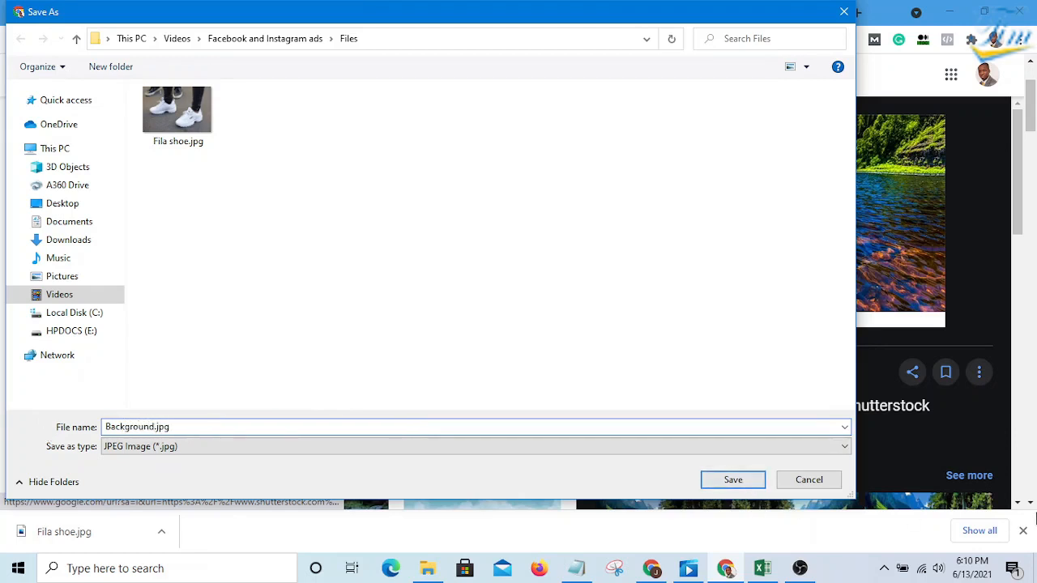
{"action": "left_click", "coordinate": [723, 479]}
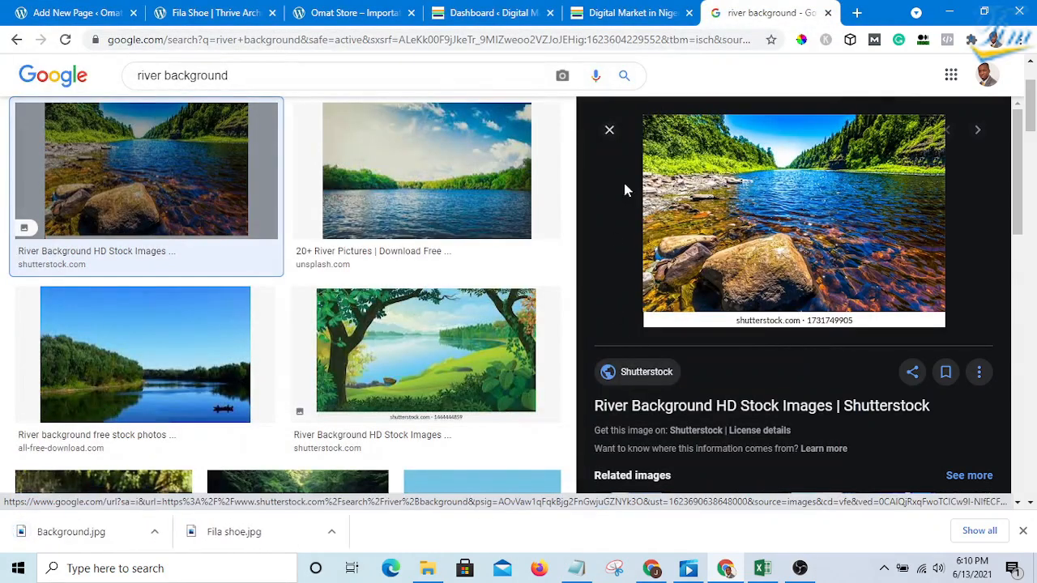
Step: Return to the Fila Shoe editor and upload Background.jpg from the Files folder to the media library
{"action": "left_click", "coordinate": [182, 11]}
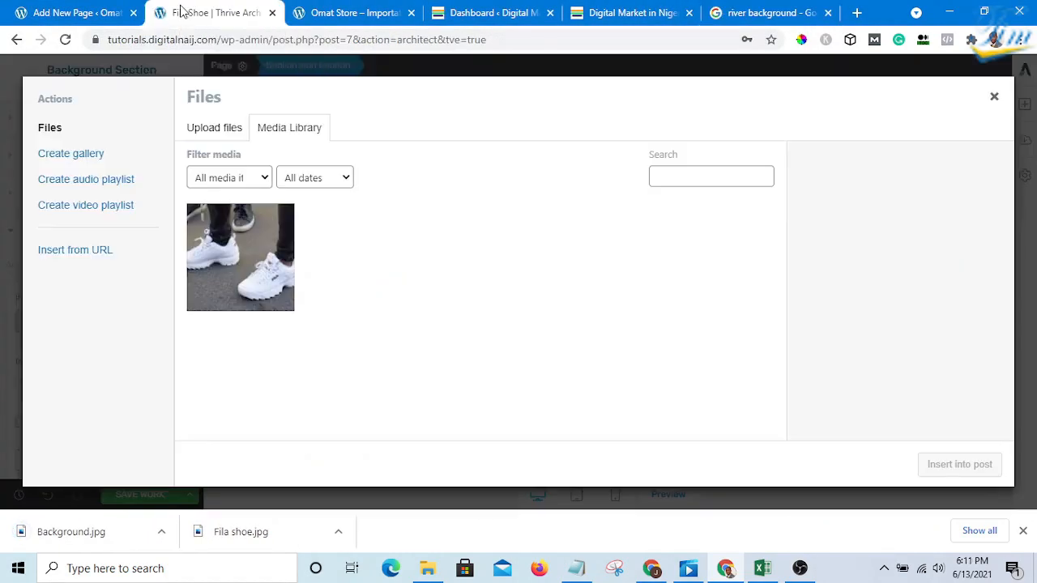
{"action": "left_click", "coordinate": [232, 131]}
{"action": "left_click", "coordinate": [567, 312]}
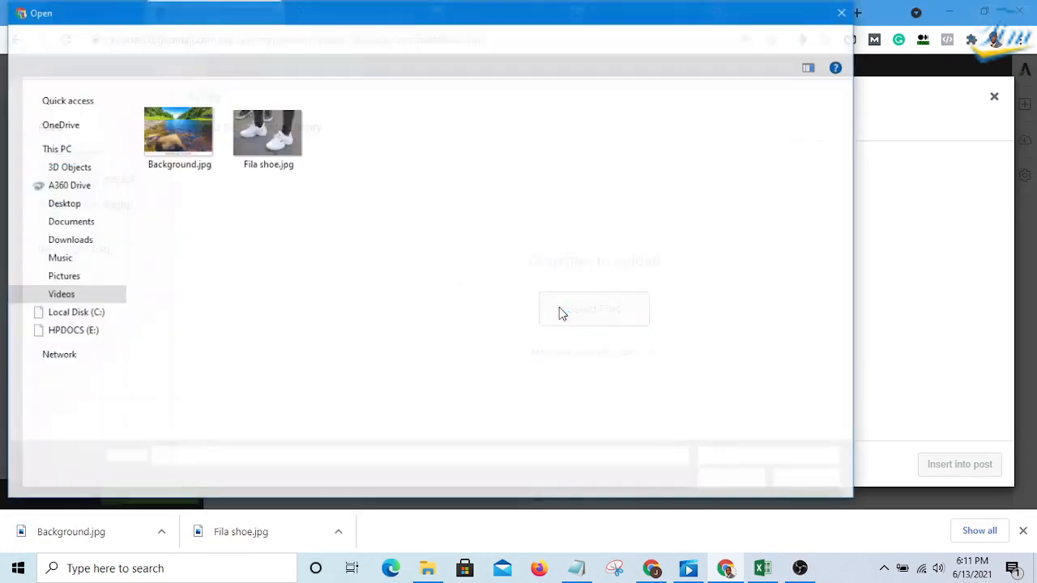
{"action": "left_click", "coordinate": [199, 112]}
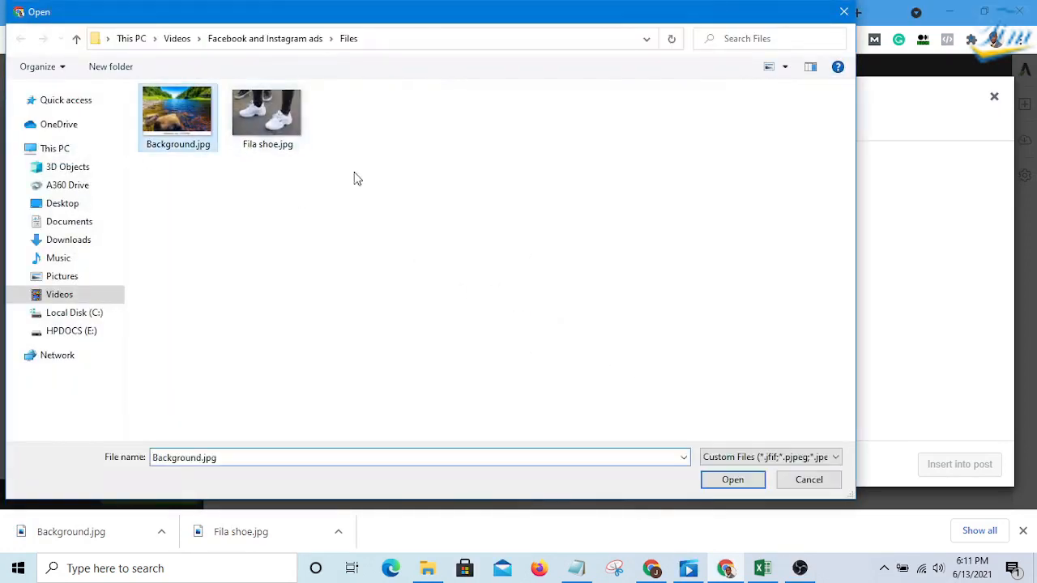
{"action": "left_click", "coordinate": [736, 479]}
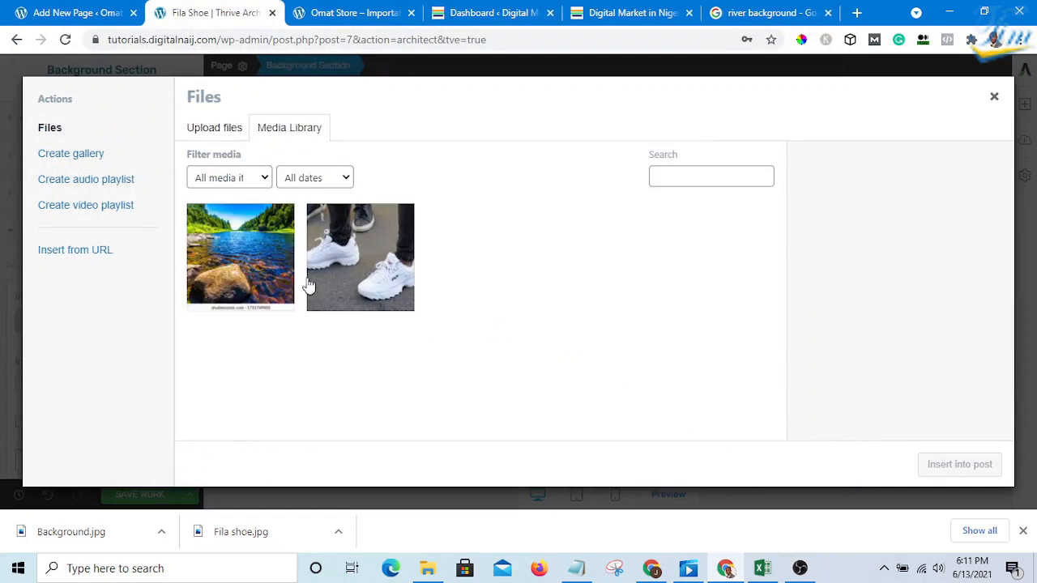
Step: Insert Background.jpg from the media library as the section's background image layer, keeping its image display on Cover
{"action": "left_click", "coordinate": [251, 247]}
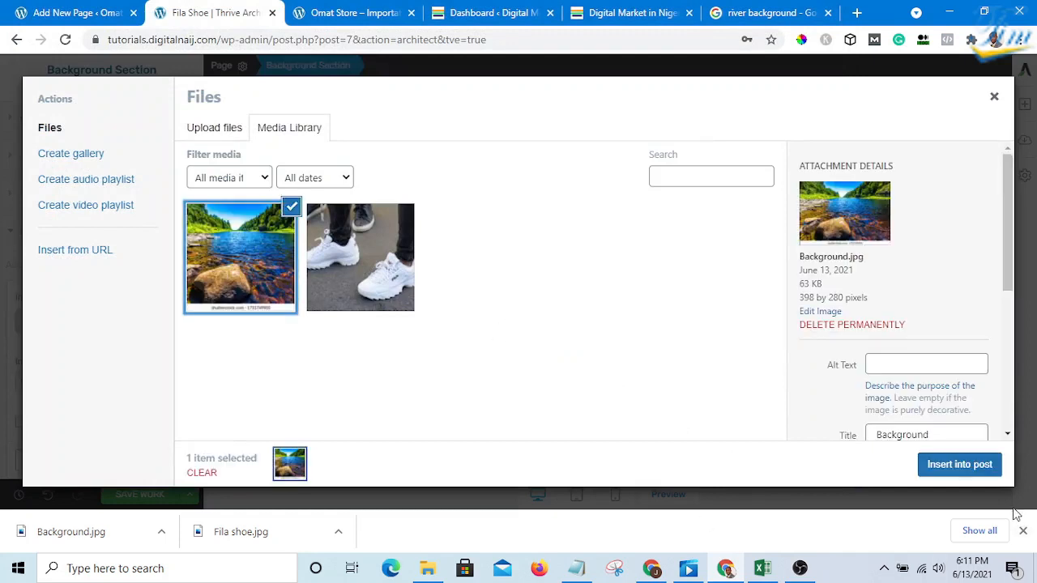
{"action": "left_click", "coordinate": [959, 466]}
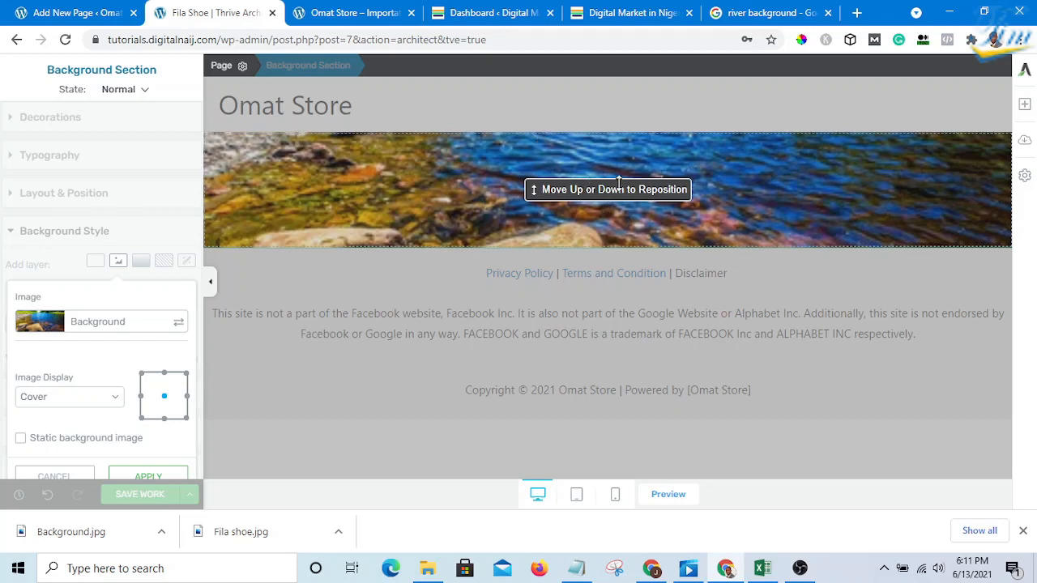
{"action": "scroll", "coordinate": [122, 366], "scroll_direction": "down", "scroll_amount": 1}
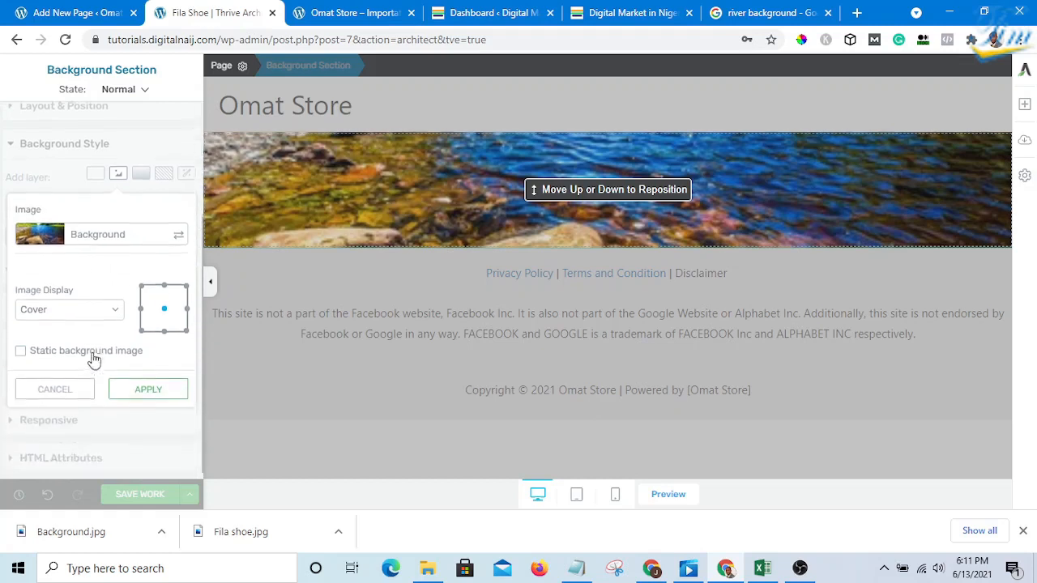
{"action": "left_click", "coordinate": [100, 313]}
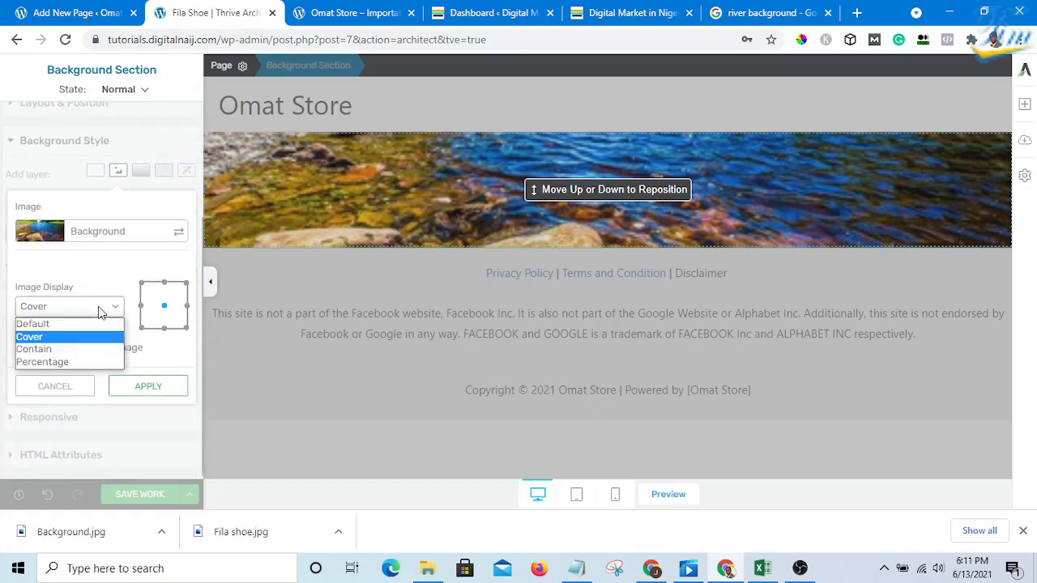
{"action": "left_click", "coordinate": [99, 312]}
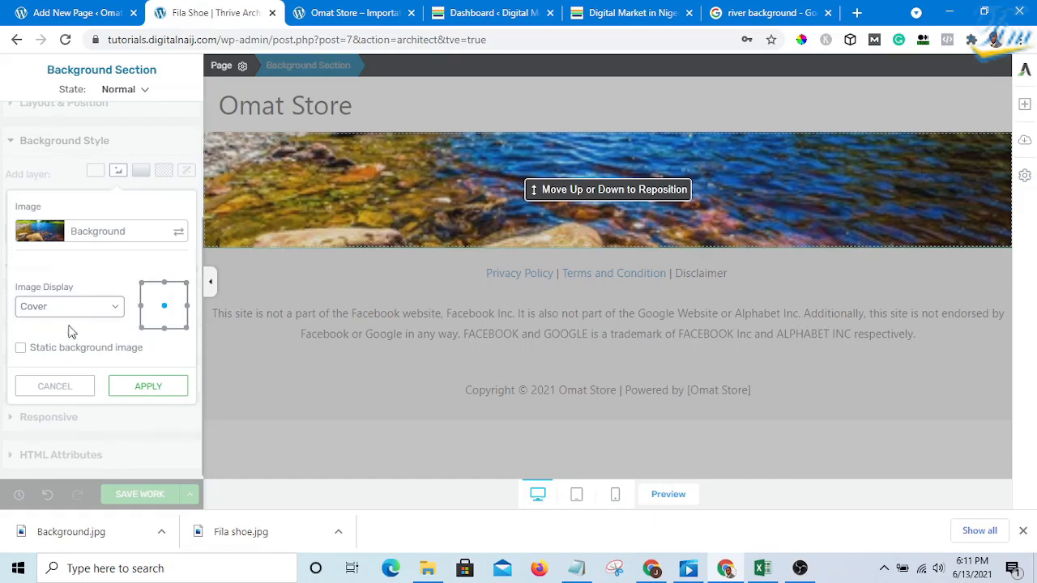
Step: Make the river image a static background image, apply the layer, and save the page
{"action": "left_click", "coordinate": [20, 349]}
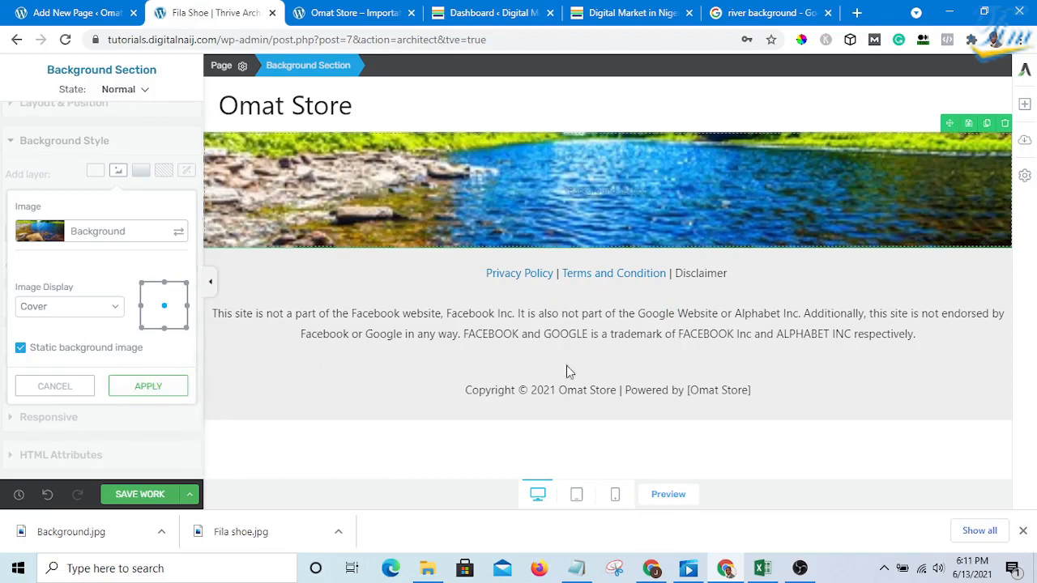
{"action": "left_click", "coordinate": [152, 387]}
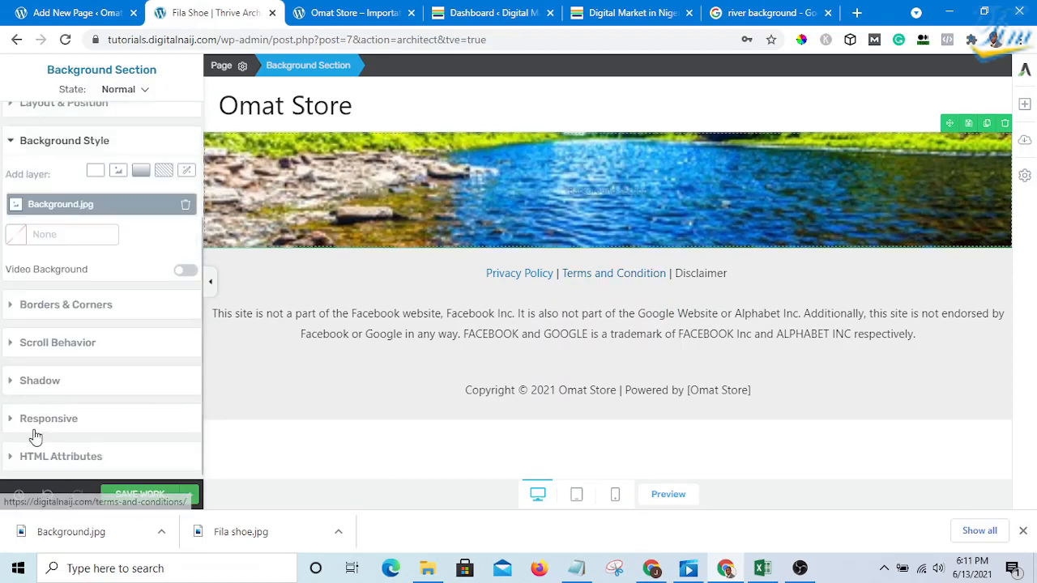
{"action": "left_click", "coordinate": [154, 493]}
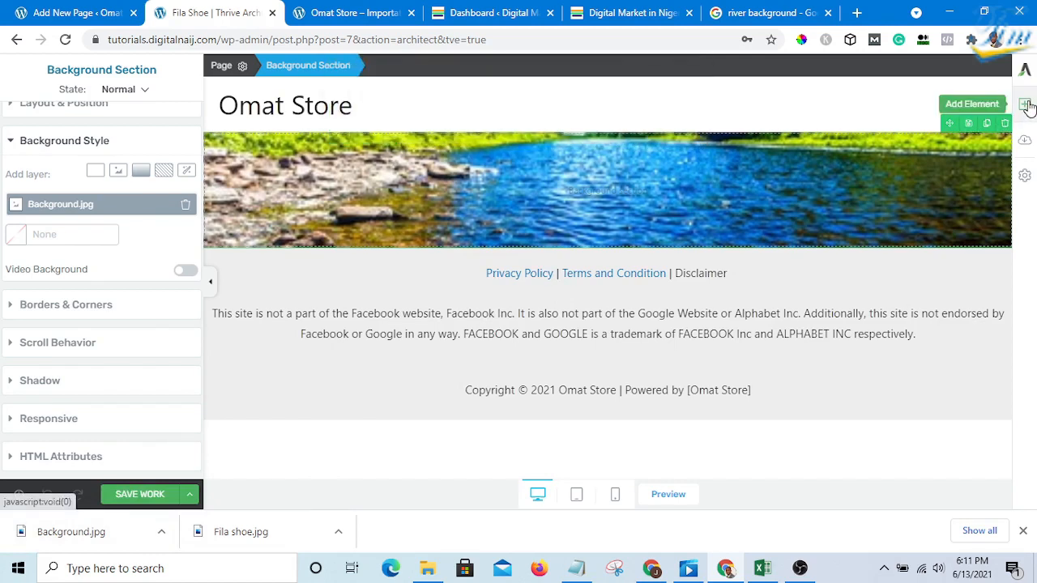
Step: Browse the available page elements in the Foundation and Building Blocks groups
{"action": "left_click", "coordinate": [1025, 106]}
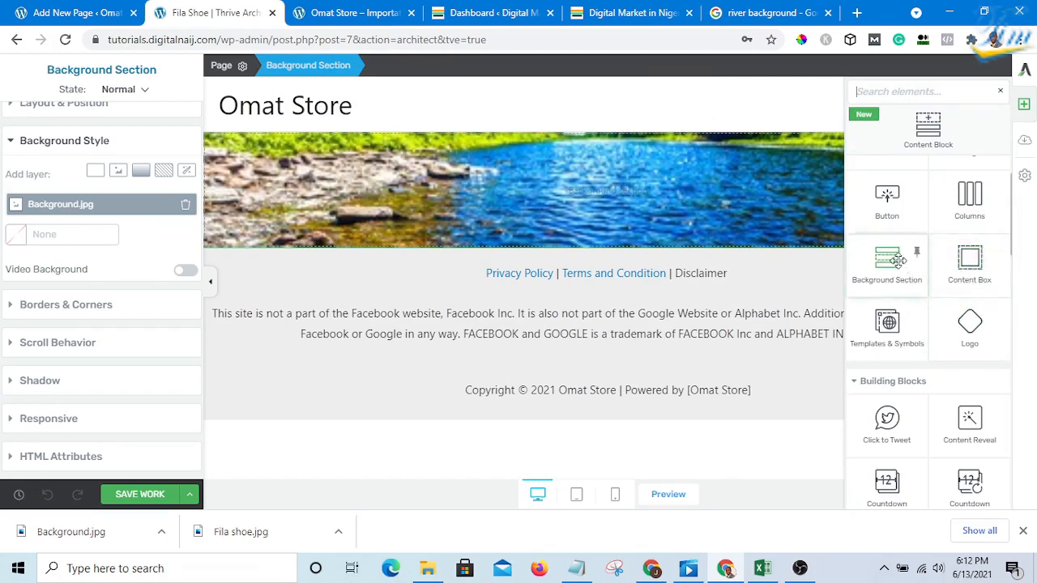
{"action": "scroll", "coordinate": [924, 348], "scroll_direction": "down", "scroll_amount": 2}
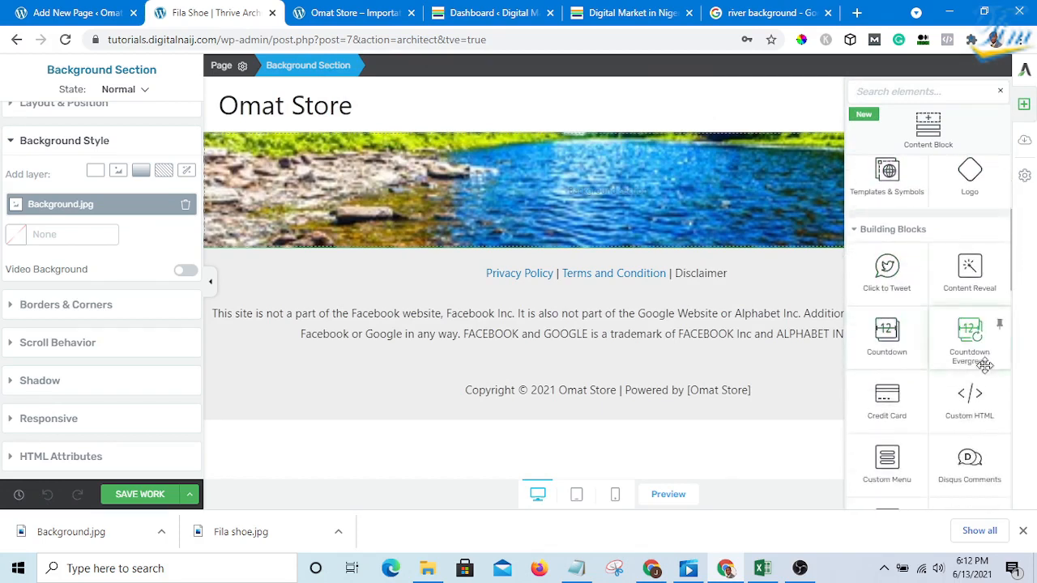
{"action": "scroll", "coordinate": [963, 364], "scroll_direction": "down", "scroll_amount": 2}
{"action": "scroll", "coordinate": [941, 371], "scroll_direction": "down", "scroll_amount": 2}
{"action": "scroll", "coordinate": [941, 371], "scroll_direction": "up", "scroll_amount": 2}
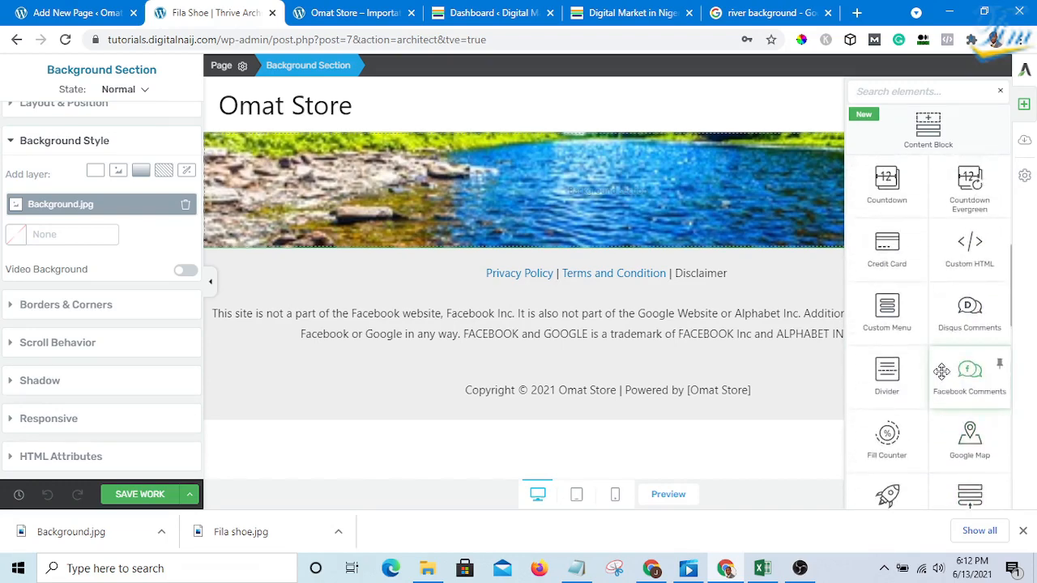
{"action": "scroll", "coordinate": [941, 371], "scroll_direction": "up", "scroll_amount": 5}
{"action": "scroll", "coordinate": [944, 370], "scroll_direction": "down", "scroll_amount": 6}
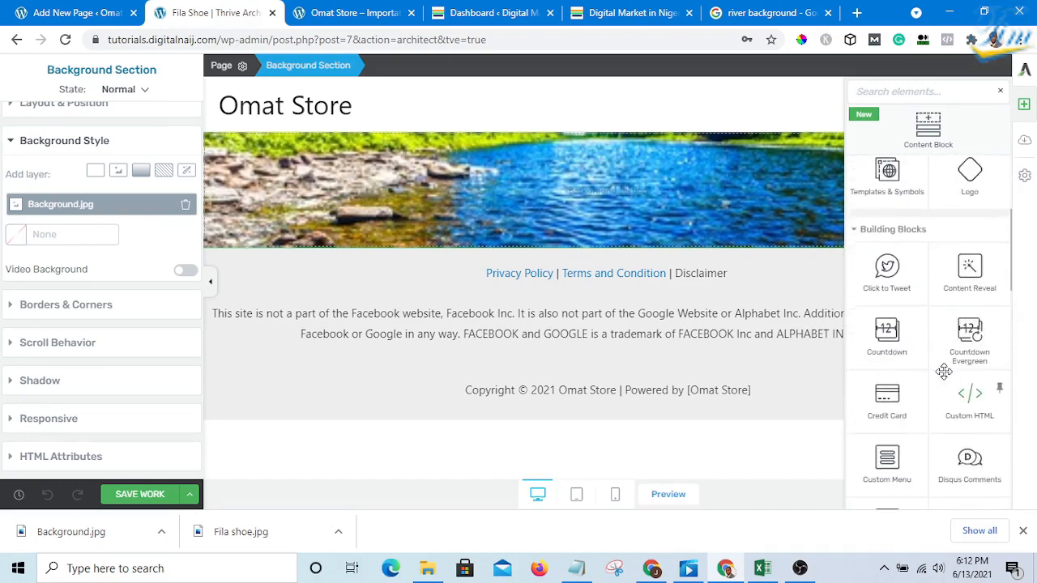
{"action": "scroll", "coordinate": [944, 371], "scroll_direction": "up", "scroll_amount": 6}
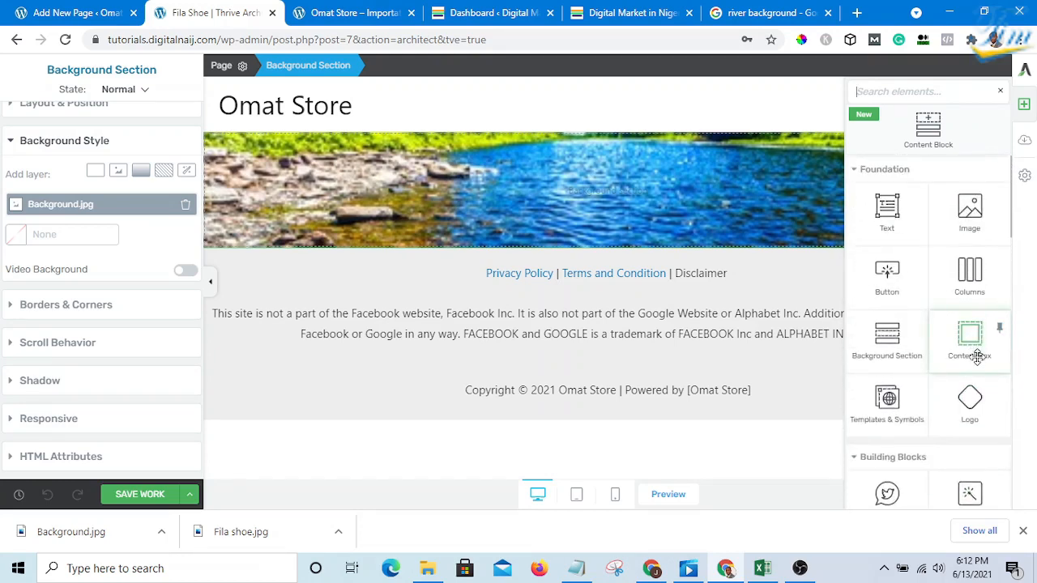
{"action": "left_click", "coordinate": [966, 270]}
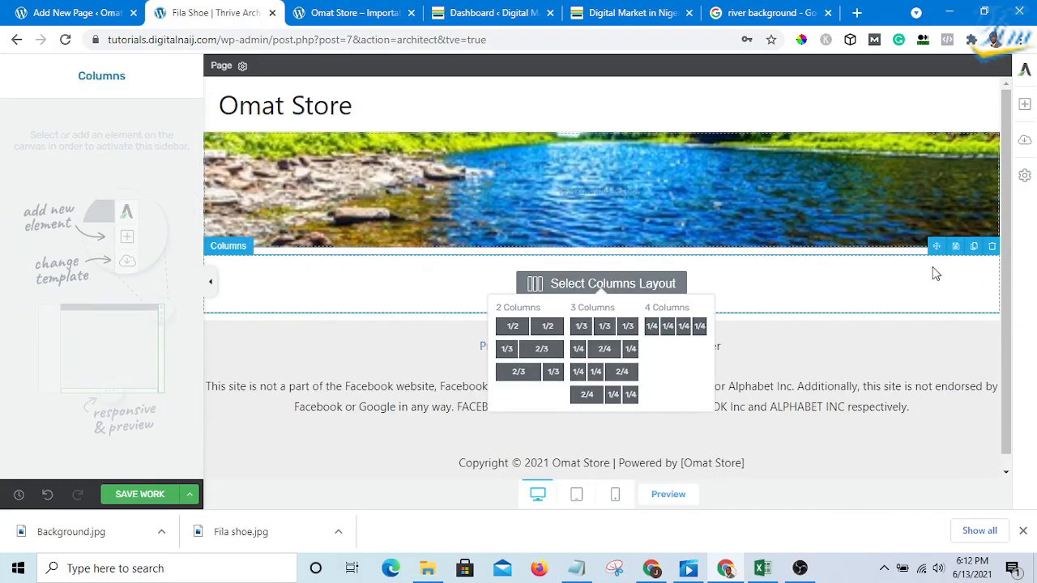
{"action": "left_click", "coordinate": [991, 246]}
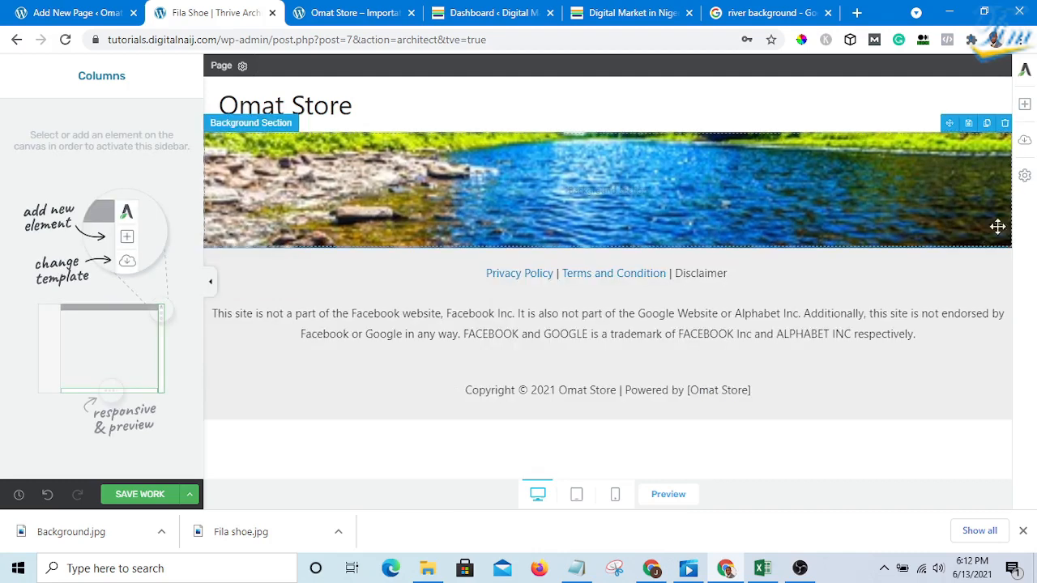
{"action": "left_click", "coordinate": [1024, 104]}
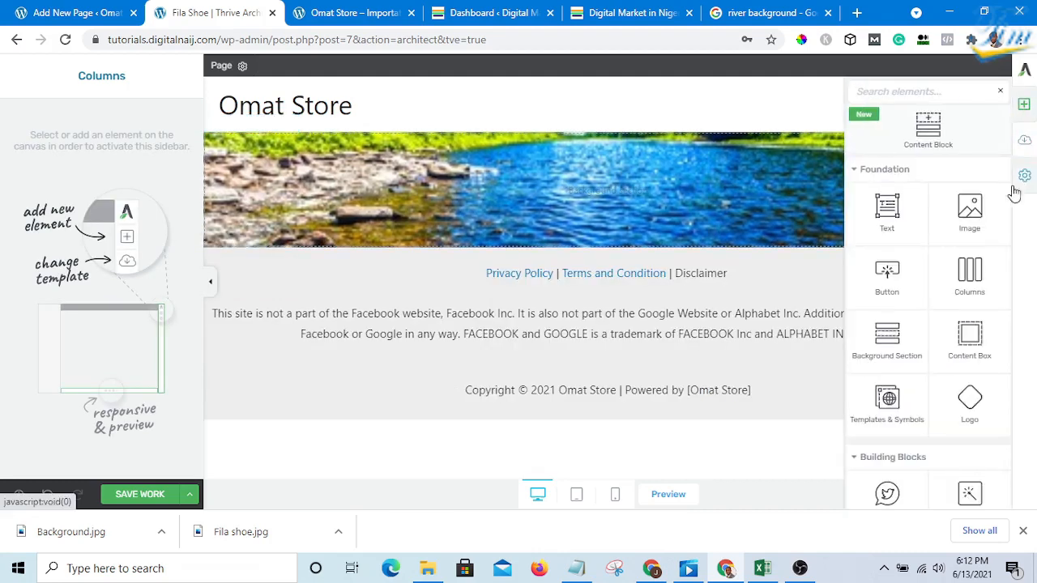
{"action": "left_click", "coordinate": [971, 339]}
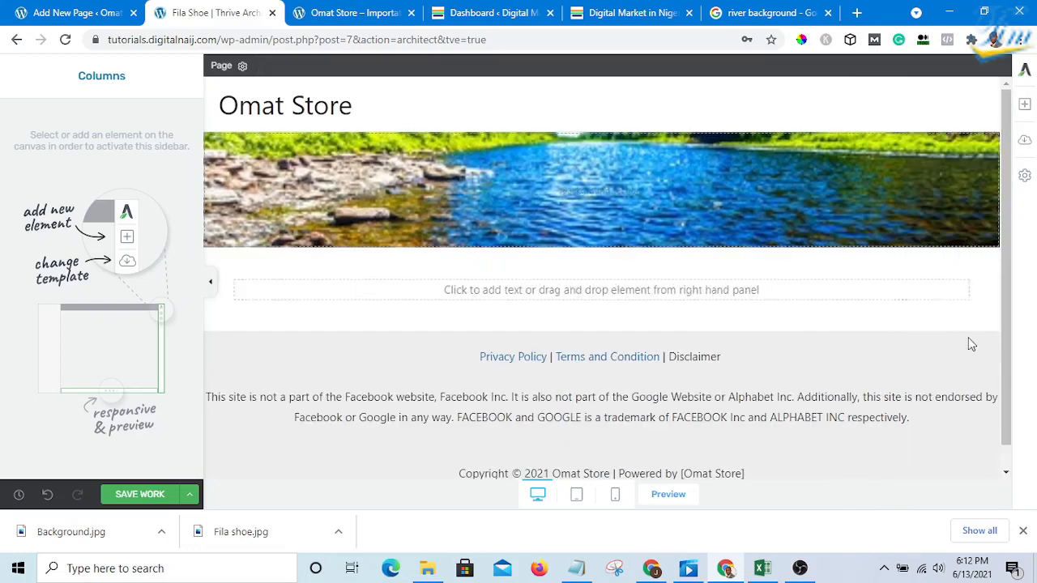
{"action": "left_click_drag", "start_coordinate": [939, 254], "coordinate": [543, 183]}
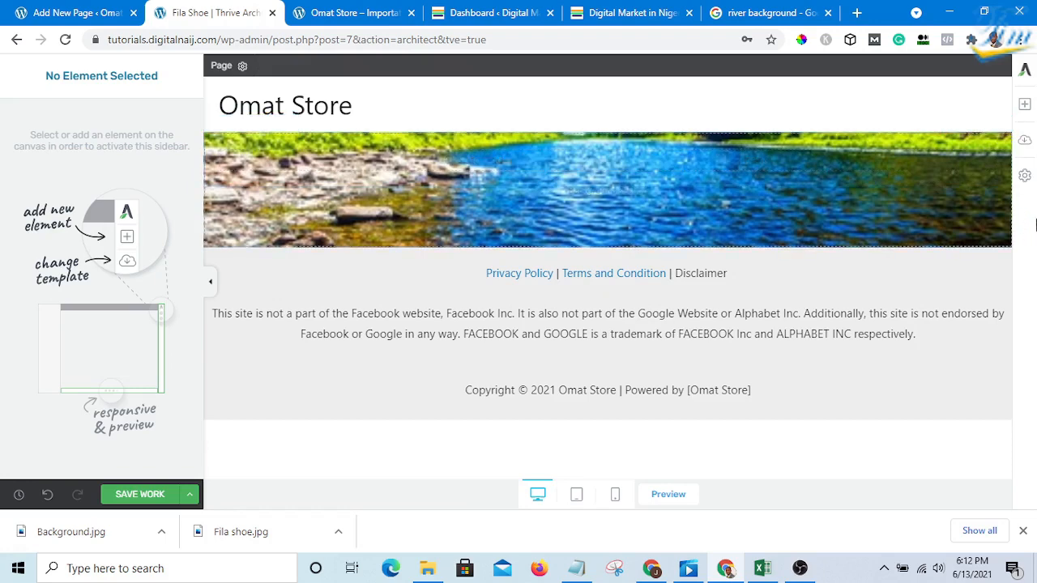
Step: Add a Content Box inside the river background section and start a solid colour background layer for it, set to #ffffff with opacity 54
{"action": "left_click", "coordinate": [1024, 104]}
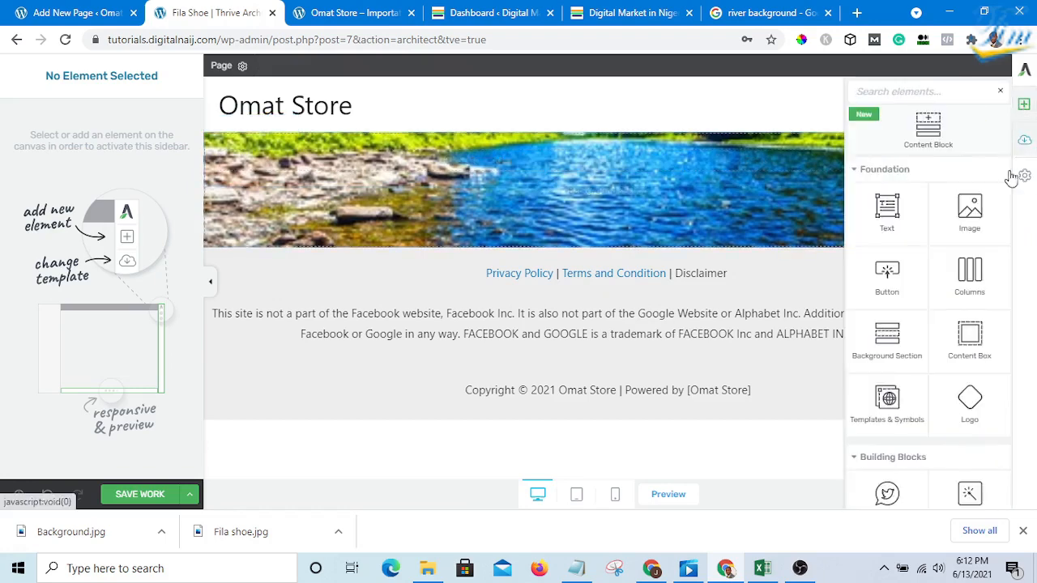
{"action": "left_click_drag", "start_coordinate": [980, 344], "coordinate": [629, 187]}
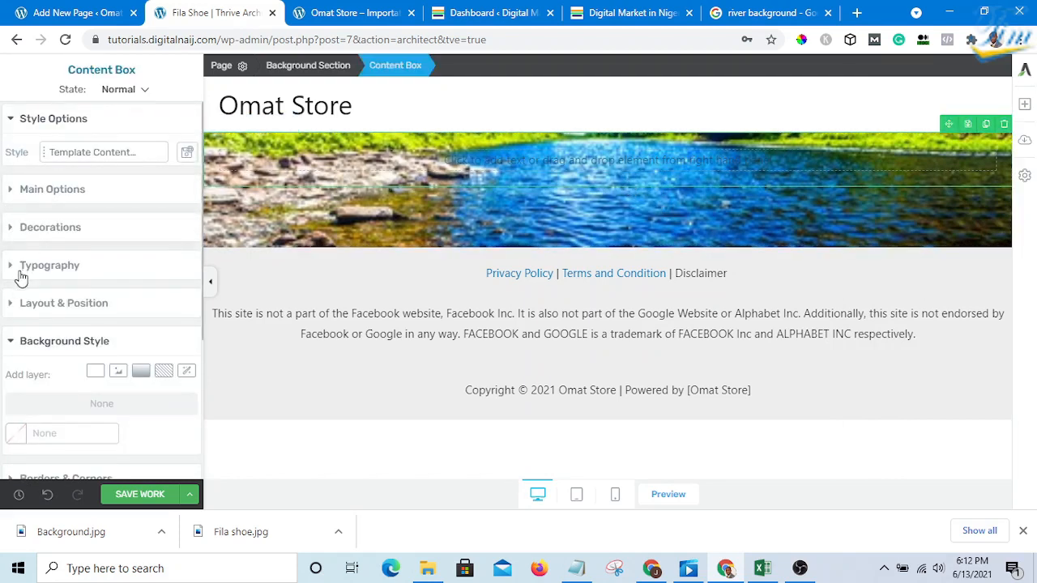
{"action": "left_click", "coordinate": [11, 347]}
{"action": "left_click", "coordinate": [11, 347]}
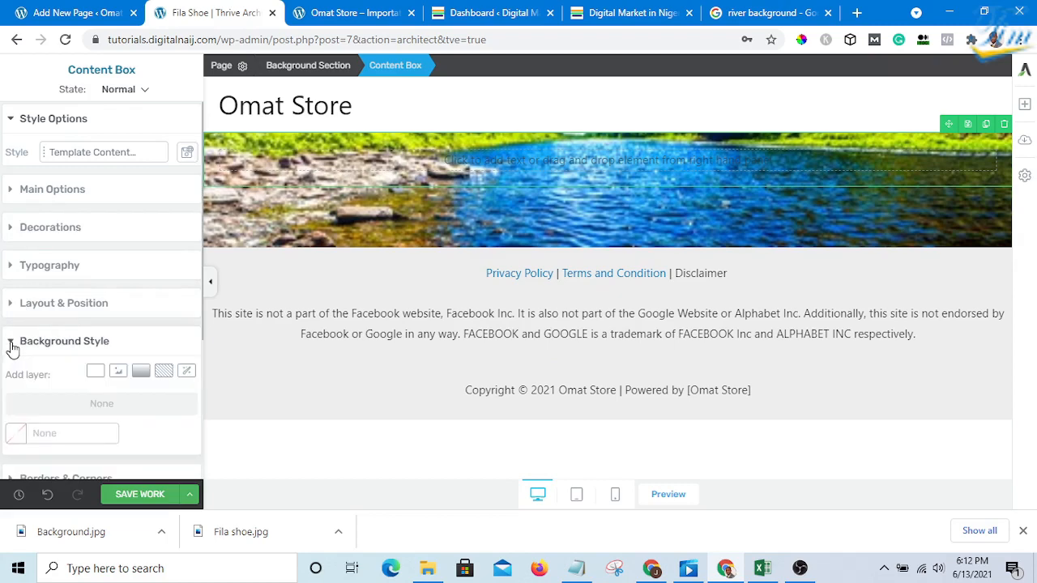
{"action": "left_click", "coordinate": [97, 371]}
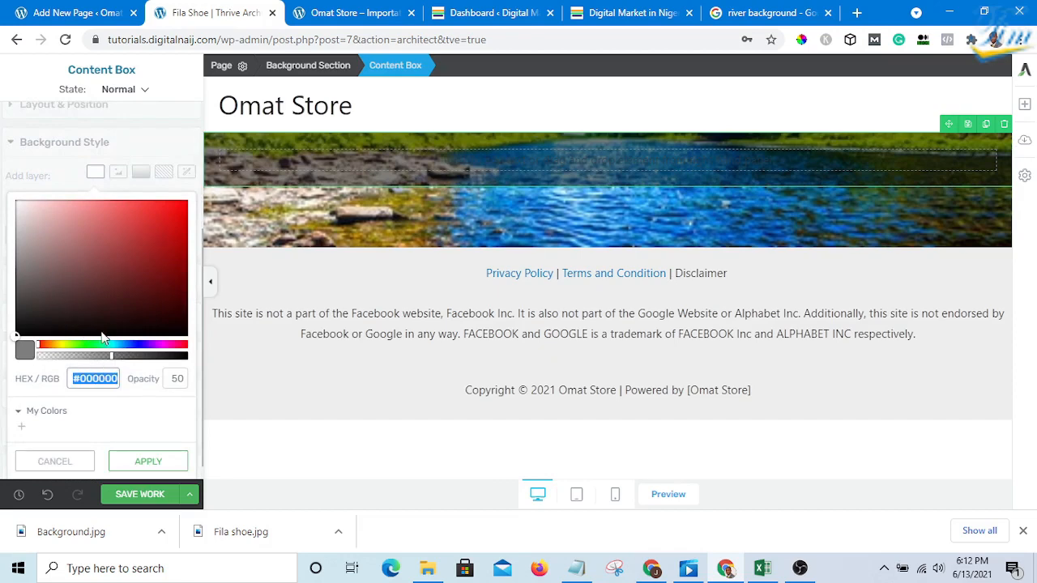
{"action": "left_click", "coordinate": [18, 198]}
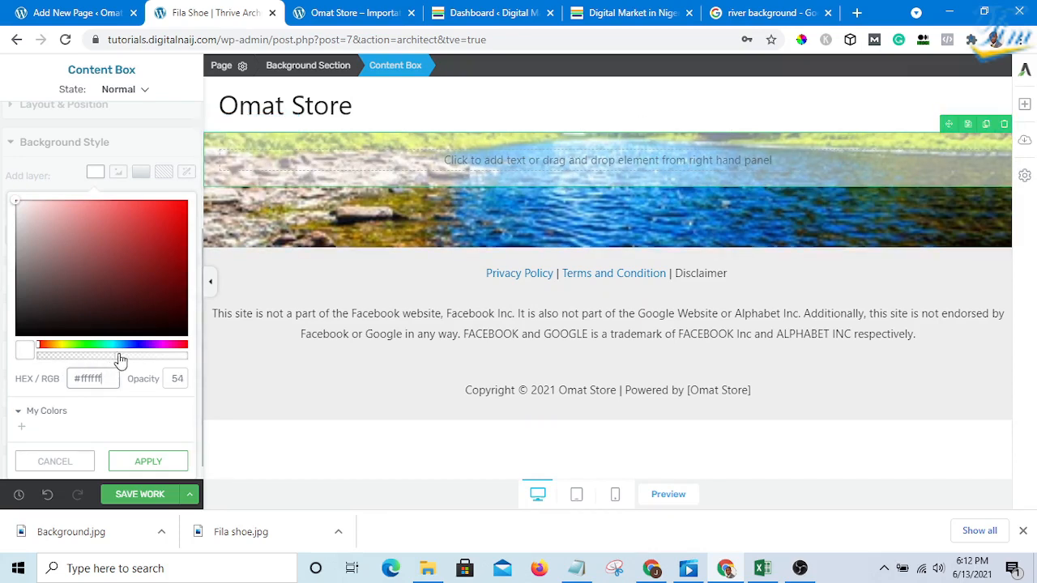
Step: Examine the Digital Market in Nigeria home page for how its coloured content box sits over the landscape background
{"action": "left_click", "coordinate": [636, 13]}
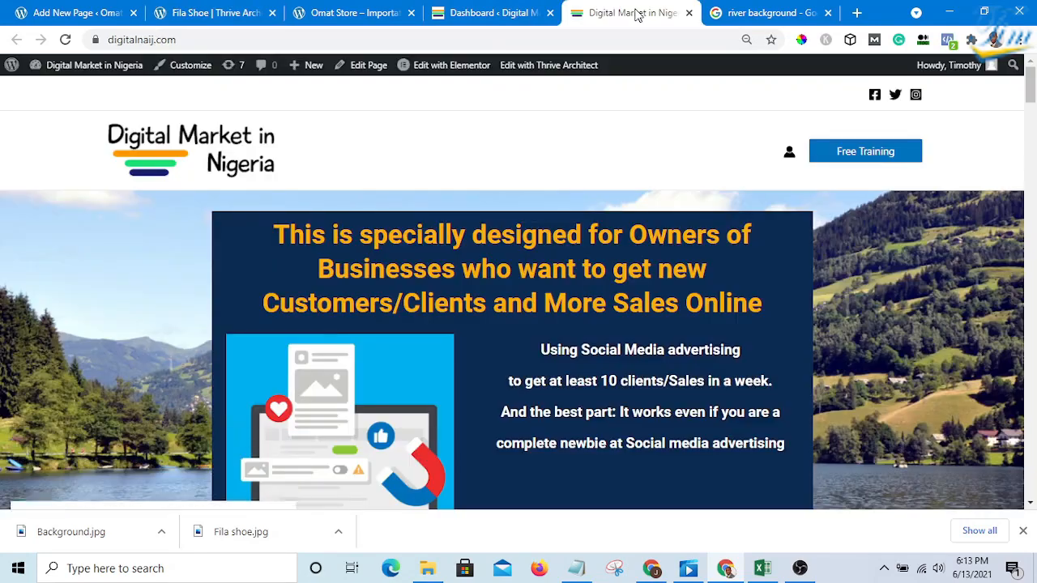
{"action": "scroll", "coordinate": [611, 153], "scroll_direction": "down", "scroll_amount": 3}
{"action": "scroll", "coordinate": [503, 229], "scroll_direction": "up", "scroll_amount": 2}
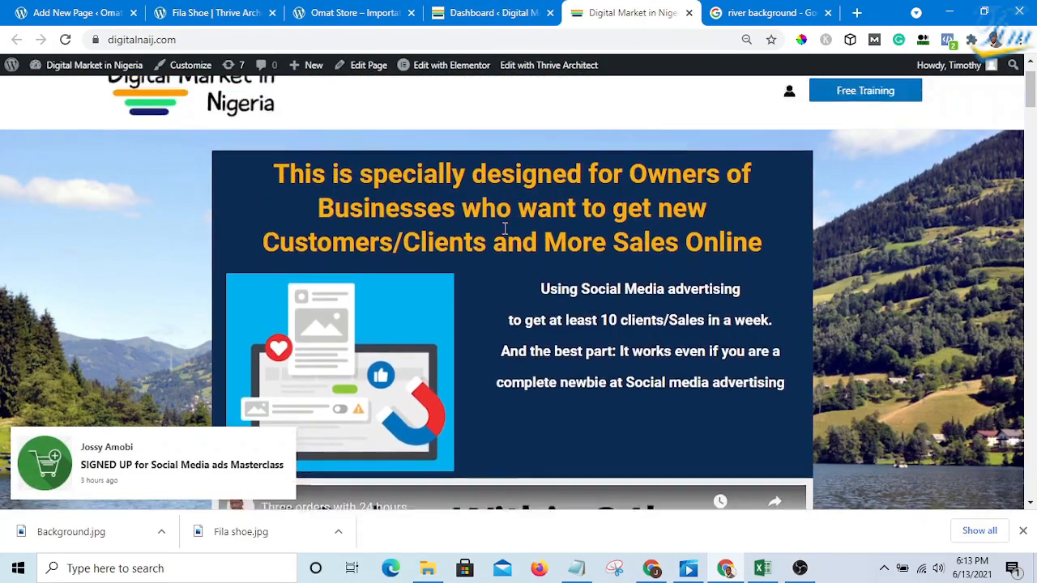
{"action": "scroll", "coordinate": [448, 241], "scroll_direction": "down", "scroll_amount": 3}
{"action": "scroll", "coordinate": [504, 210], "scroll_direction": "up", "scroll_amount": 3}
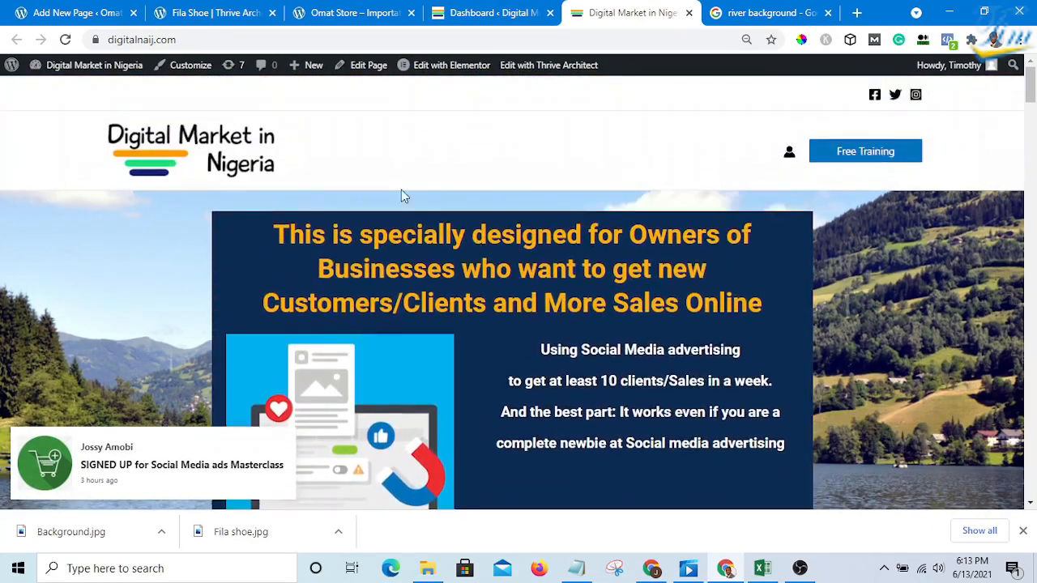
{"action": "scroll", "coordinate": [403, 195], "scroll_direction": "down", "scroll_amount": 3}
{"action": "scroll", "coordinate": [261, 167], "scroll_direction": "up", "scroll_amount": 3}
{"action": "scroll", "coordinate": [527, 255], "scroll_direction": "down", "scroll_amount": 2}
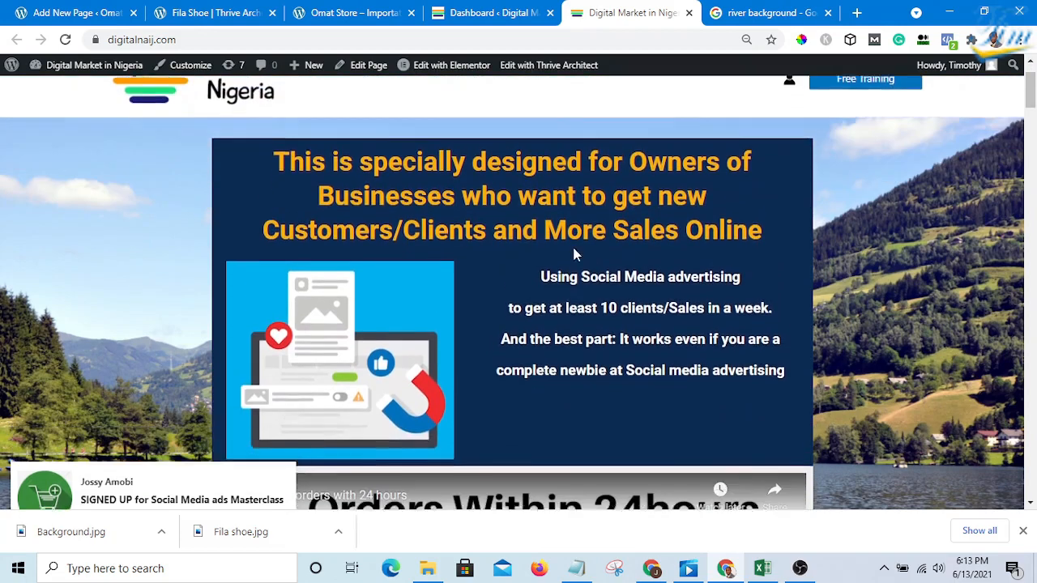
{"action": "scroll", "coordinate": [526, 251], "scroll_direction": "down", "scroll_amount": 1}
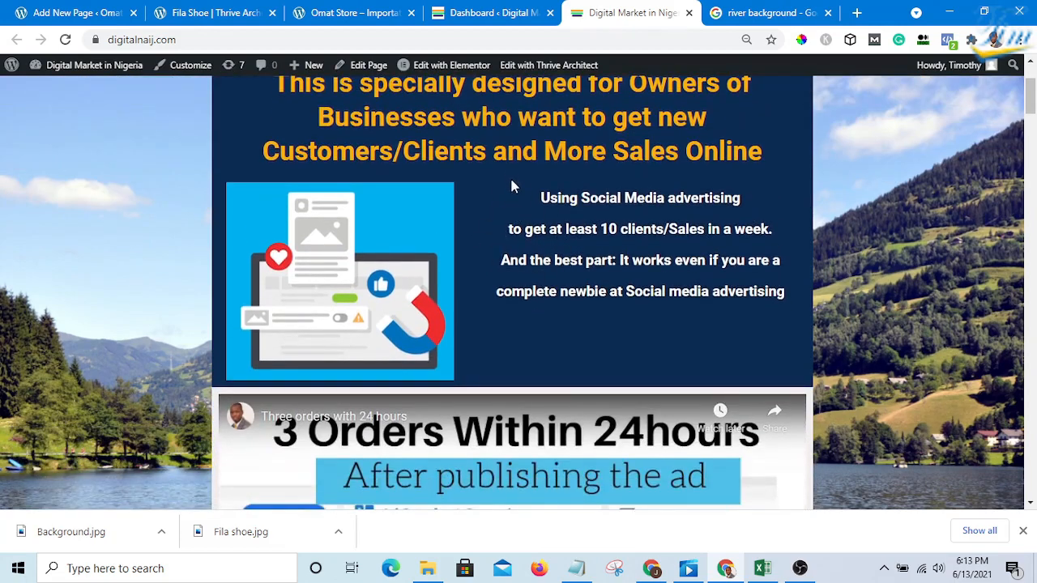
{"action": "scroll", "coordinate": [511, 186], "scroll_direction": "up", "scroll_amount": 2}
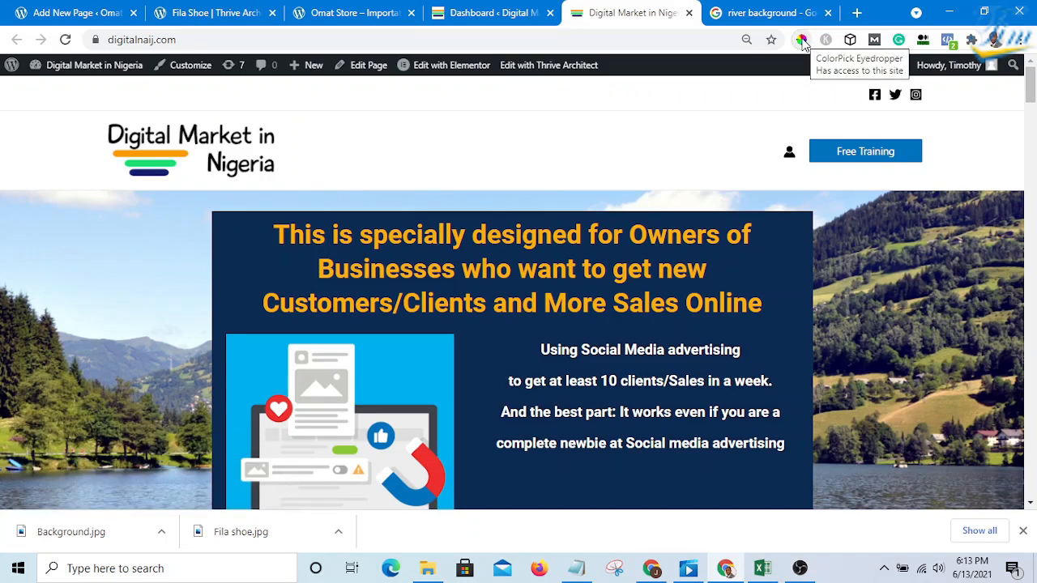
Step: Search Google in a new browser tab for "color pick eyedroper" to find the ColorPick Eyedropper extension
{"action": "left_click", "coordinate": [856, 12]}
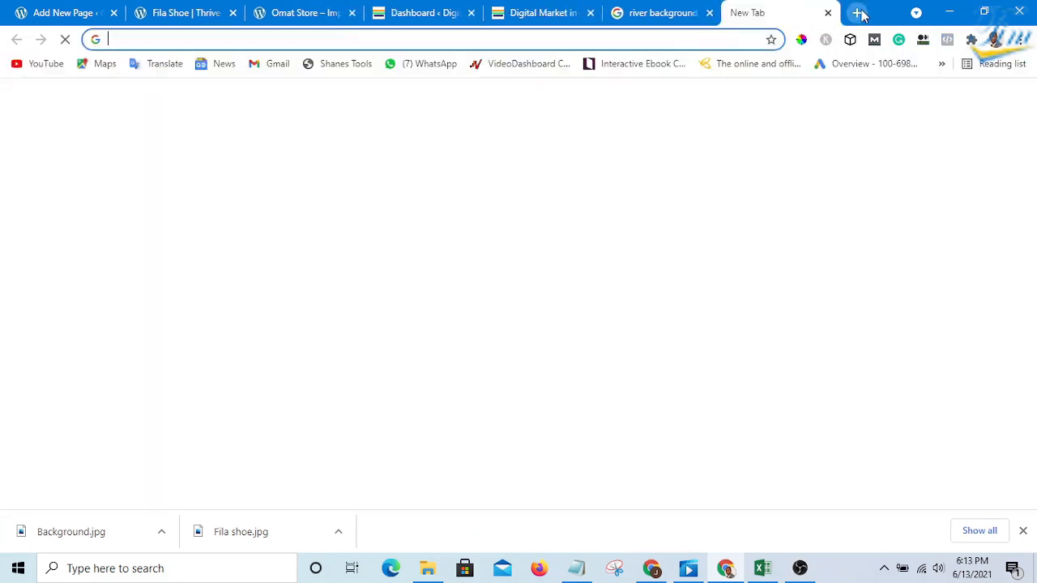
{"action": "left_click", "coordinate": [524, 316]}
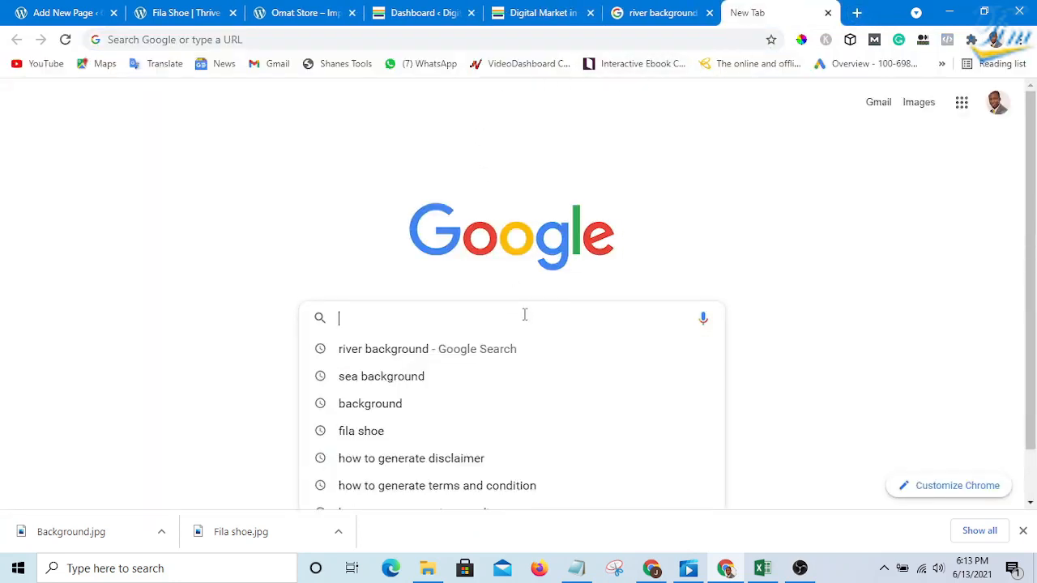
{"action": "type", "text": "col"}
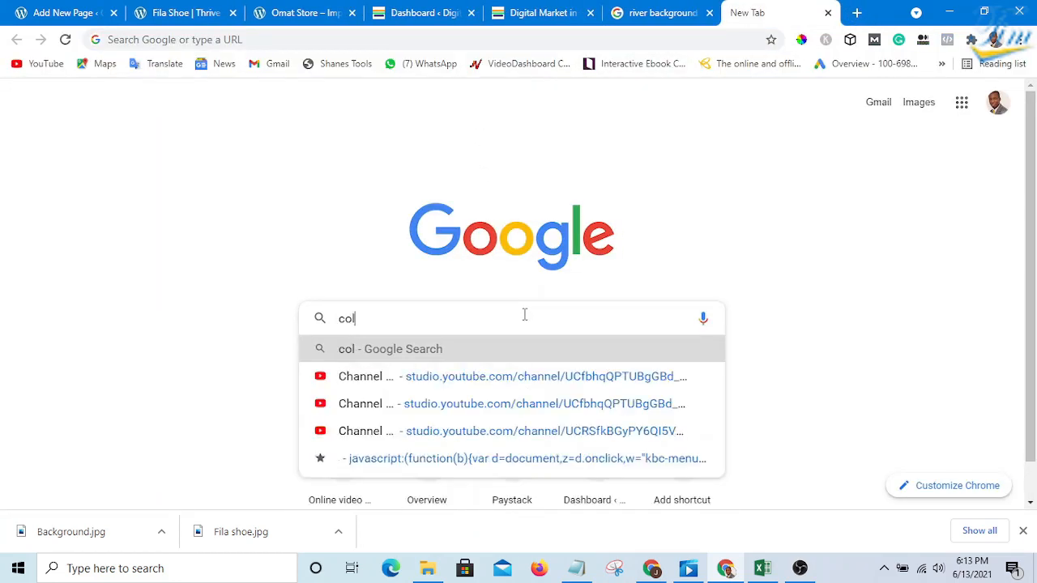
{"action": "type", "text": "or pick "}
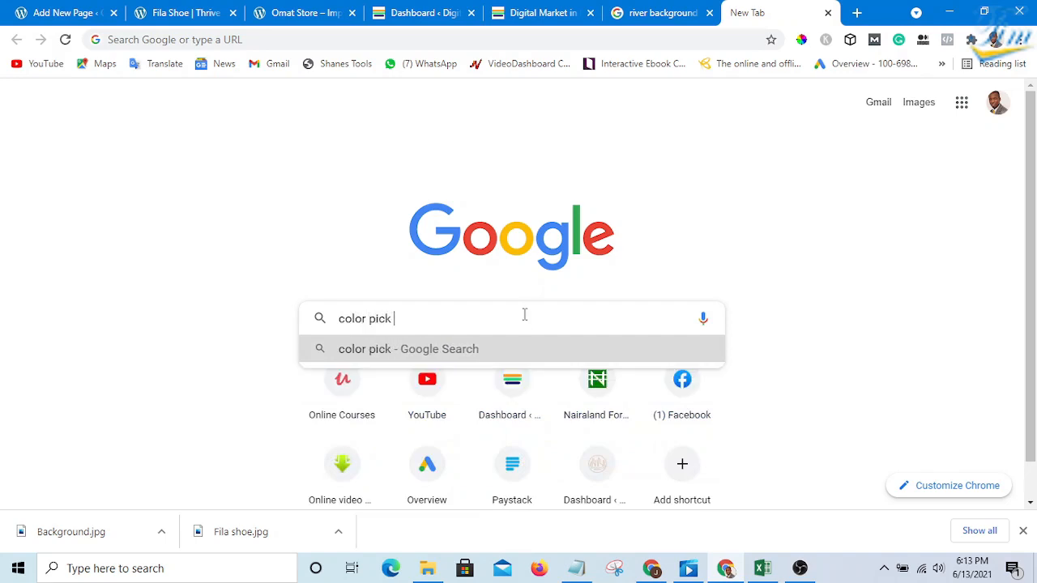
{"action": "type", "text": "eye"}
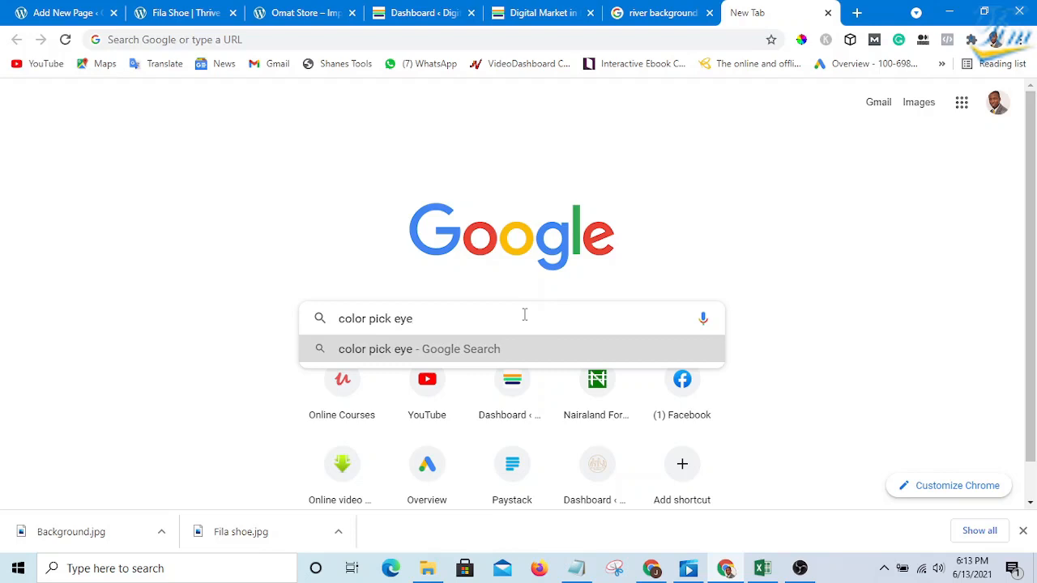
{"action": "type", "text": "droip"}
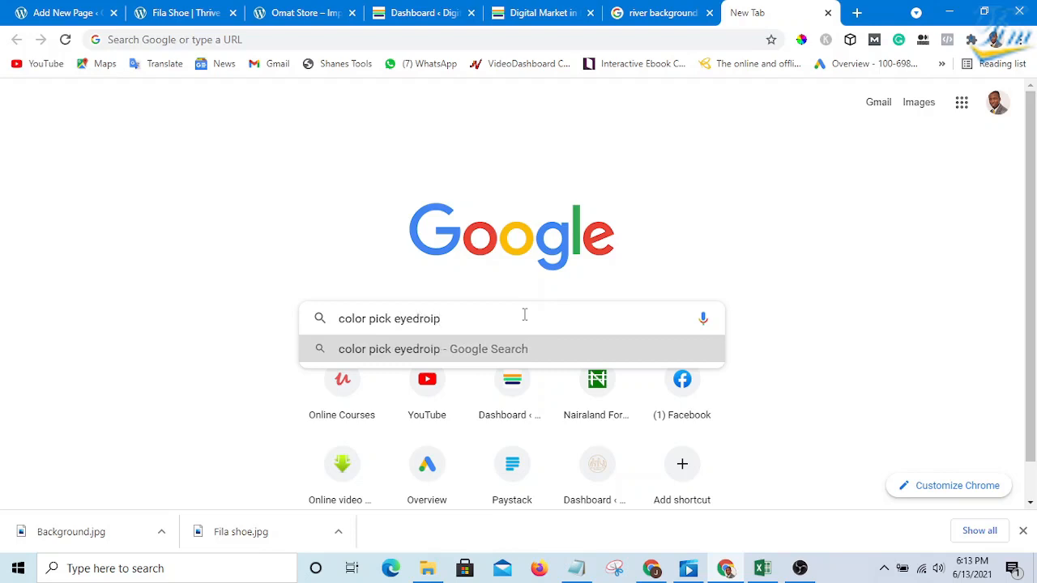
{"action": "key", "text": "BackSpace"}
{"action": "key", "text": "BackSpace"}
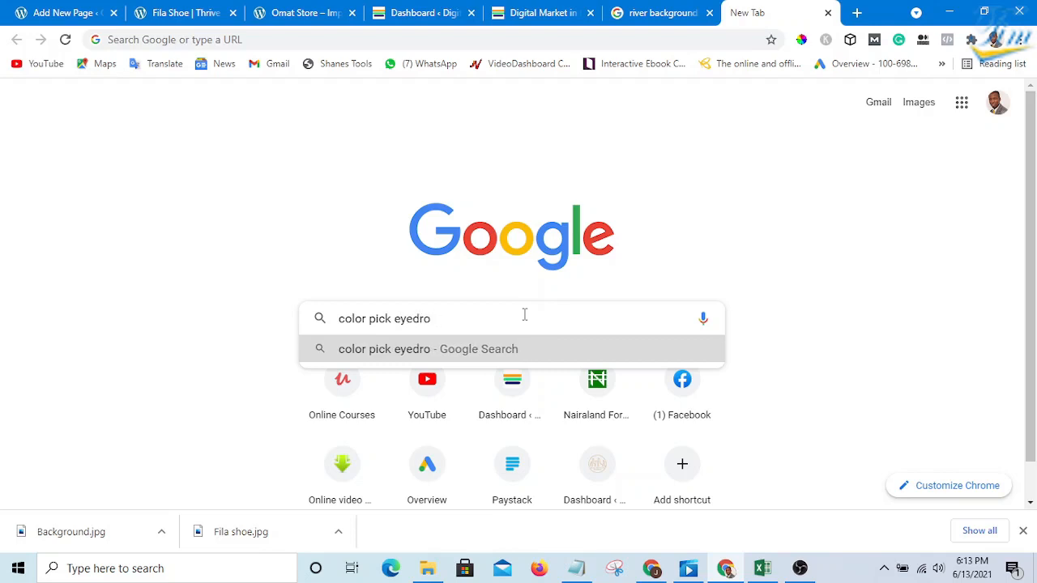
{"action": "type", "text": "per"}
{"action": "key", "text": "Return"}
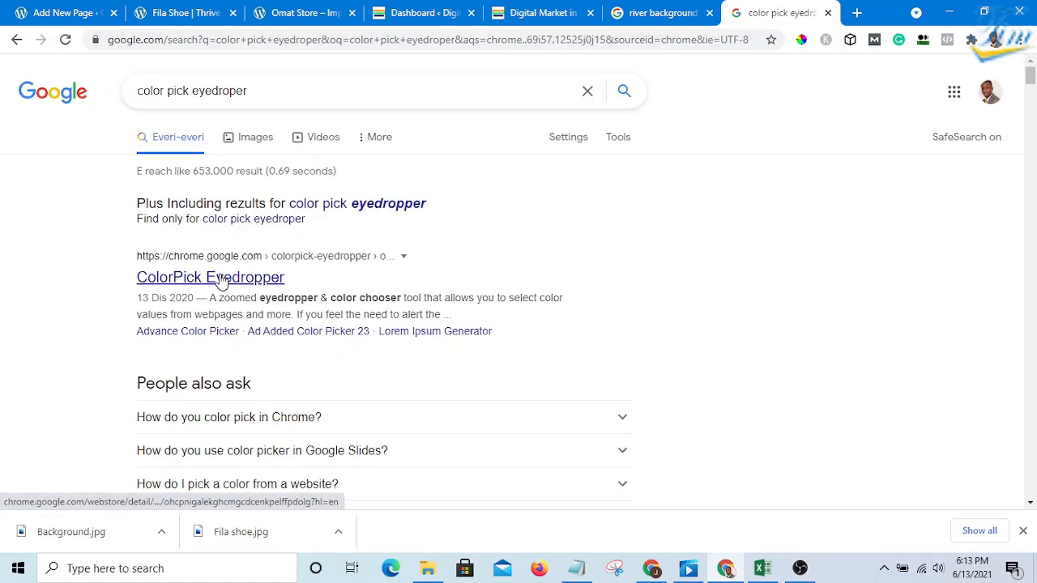
{"action": "left_click", "coordinate": [170, 282]}
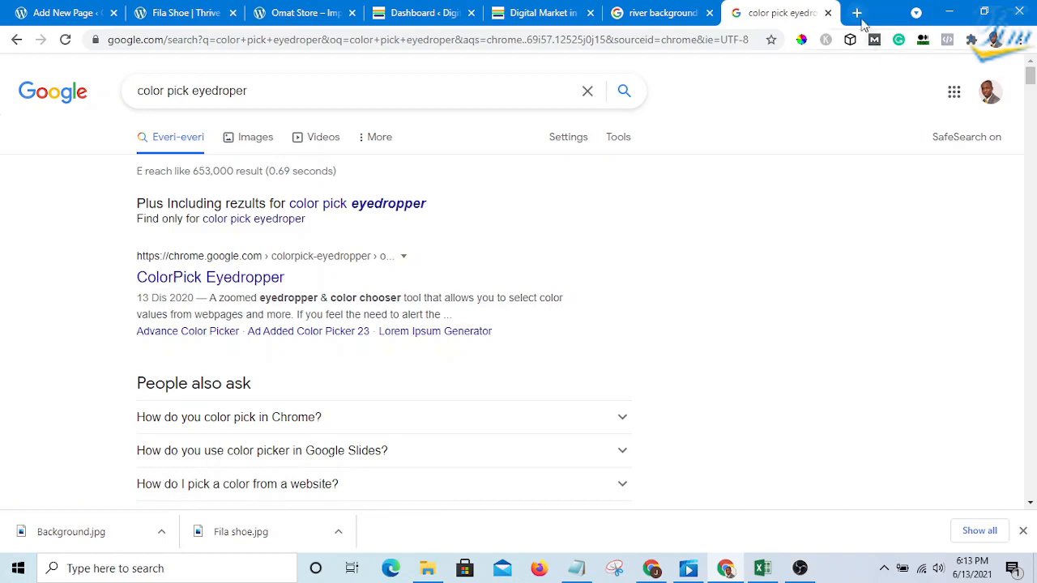
Step: Sample the navy box colour on the Digital Market in Nigeria page with ColorPick Eyedropper and set the Content Box's background to #0b2b52
{"action": "left_click", "coordinate": [525, 24]}
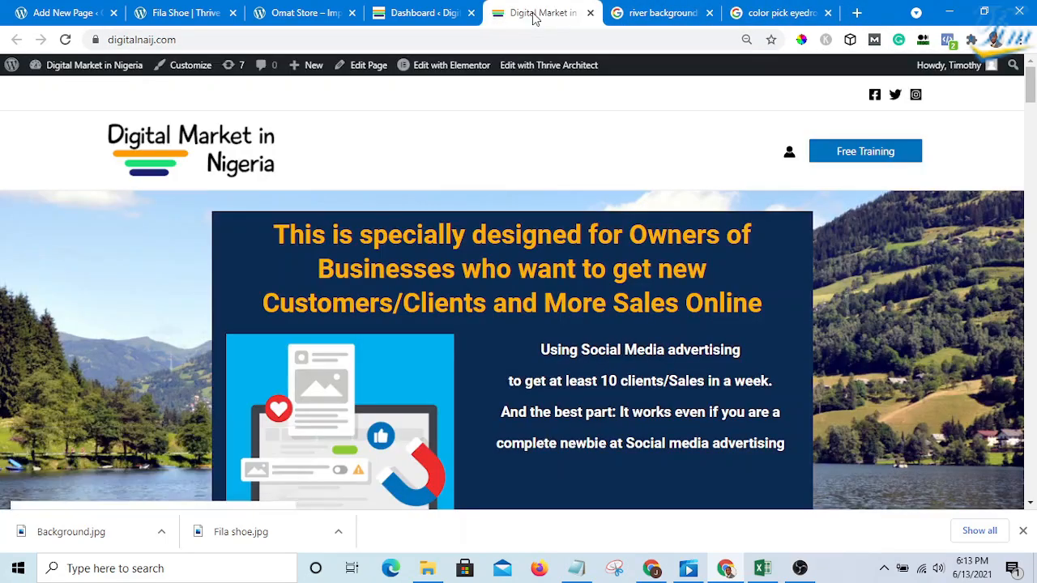
{"action": "scroll", "coordinate": [700, 261], "scroll_direction": "down", "scroll_amount": 3}
{"action": "scroll", "coordinate": [491, 246], "scroll_direction": "up", "scroll_amount": 1}
{"action": "scroll", "coordinate": [492, 243], "scroll_direction": "up", "scroll_amount": 2}
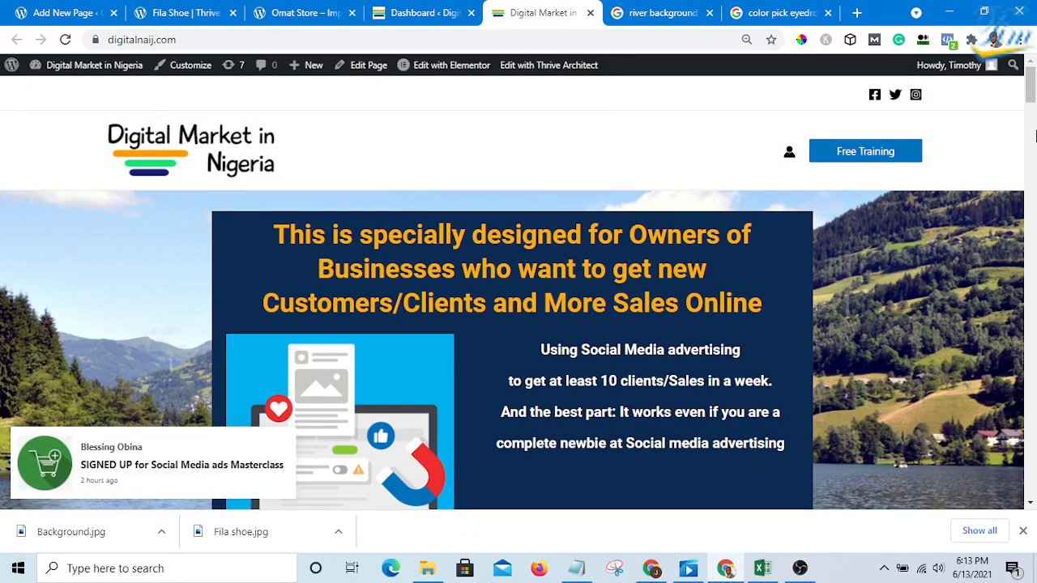
{"action": "left_click", "coordinate": [800, 39]}
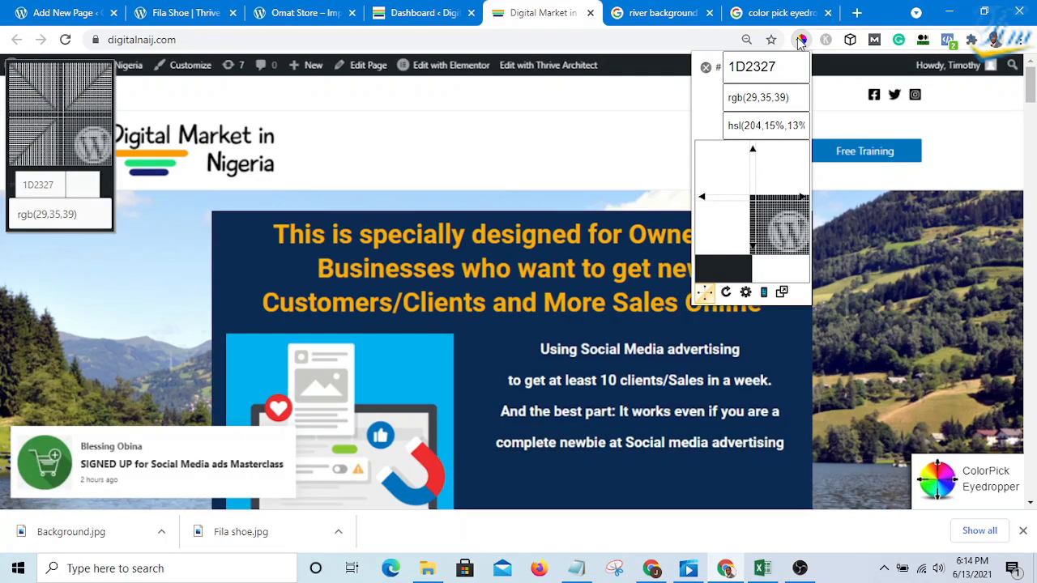
{"action": "left_click", "coordinate": [240, 256]}
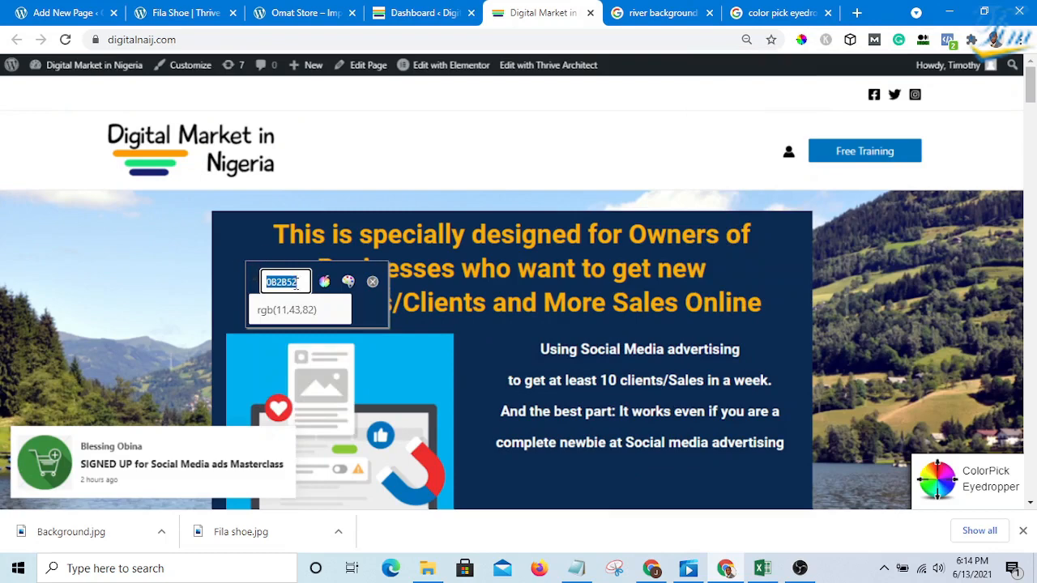
{"action": "right_click", "coordinate": [281, 282]}
{"action": "left_click", "coordinate": [316, 294]}
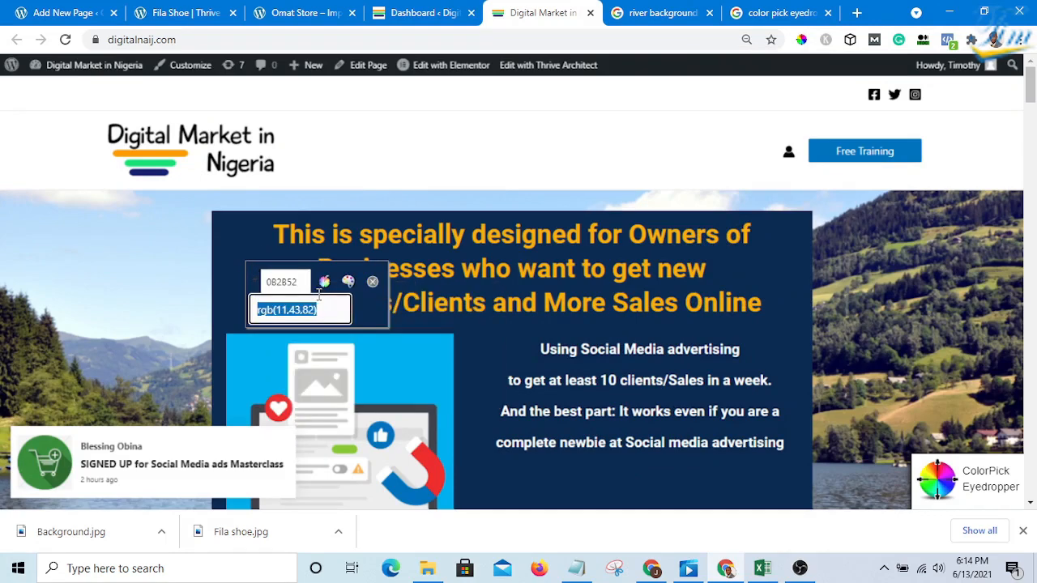
{"action": "left_click", "coordinate": [370, 283]}
{"action": "left_click", "coordinate": [192, 13]}
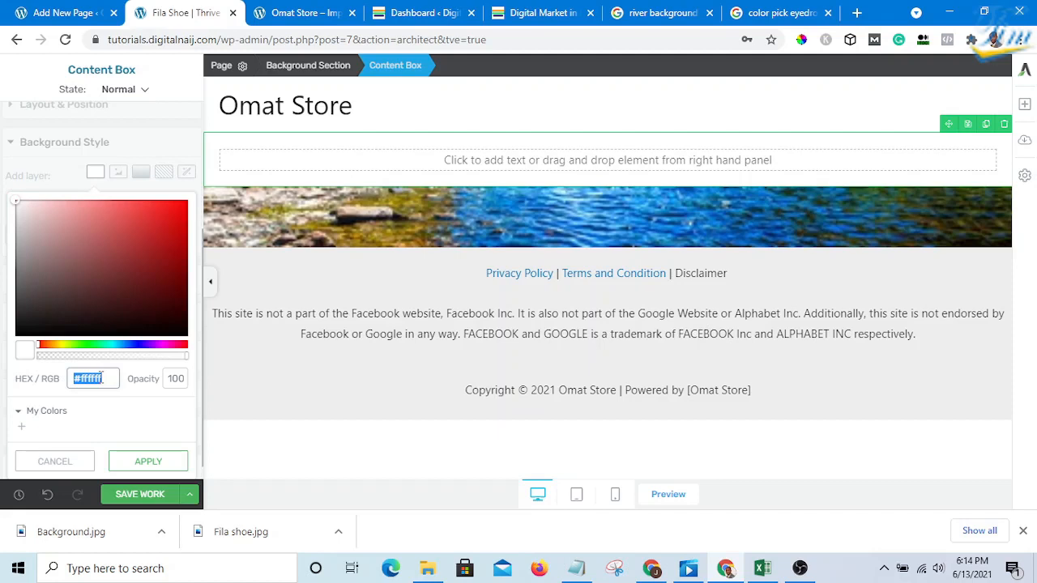
{"action": "key", "text": "ctrl+v"}
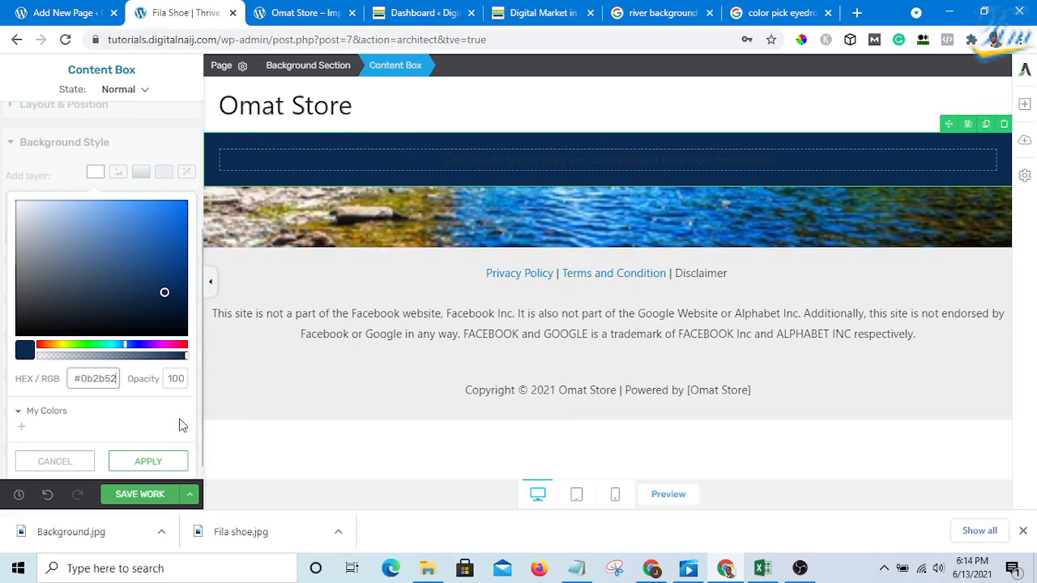
Step: Check the box layout on the Digital Market in Nigeria page and set the river Background Section's content maximum width to 750 px
{"action": "left_click", "coordinate": [519, 12]}
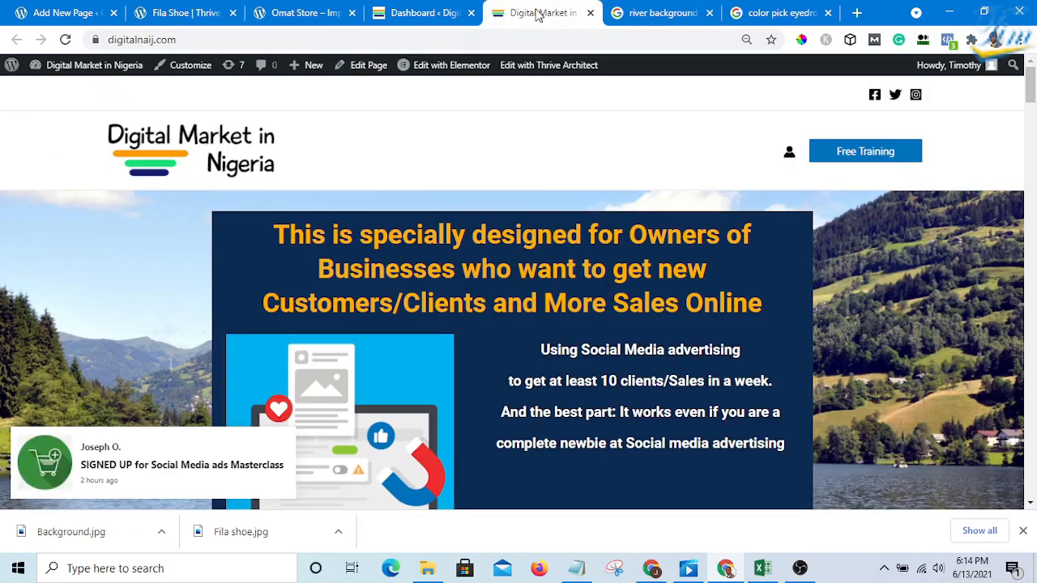
{"action": "scroll", "coordinate": [847, 314], "scroll_direction": "down", "scroll_amount": 5}
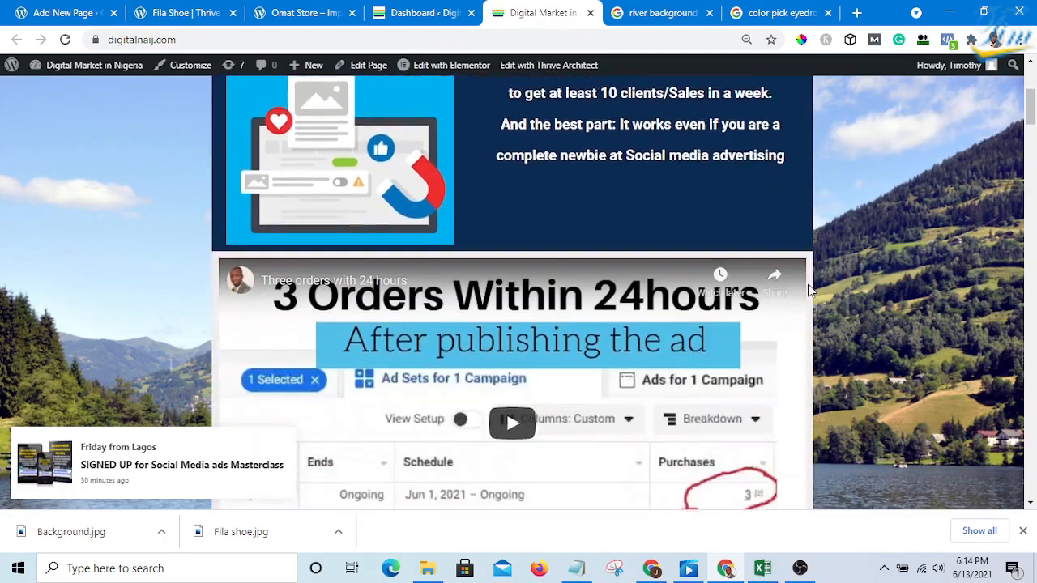
{"action": "scroll", "coordinate": [840, 255], "scroll_direction": "up", "scroll_amount": 5}
{"action": "scroll", "coordinate": [987, 238], "scroll_direction": "down", "scroll_amount": 1}
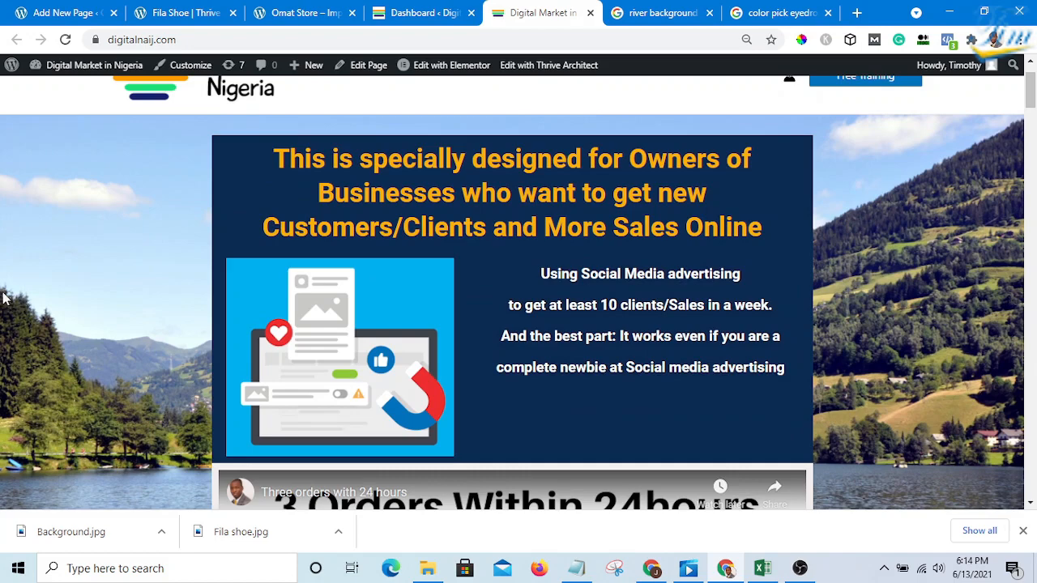
{"action": "scroll", "coordinate": [484, 248], "scroll_direction": "up", "scroll_amount": 1}
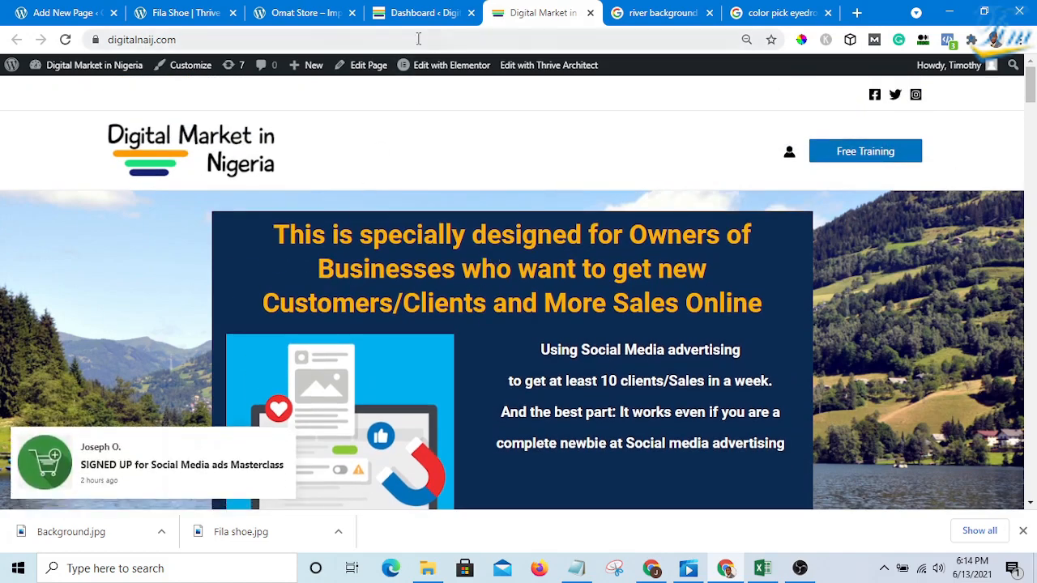
{"action": "left_click", "coordinate": [197, 13]}
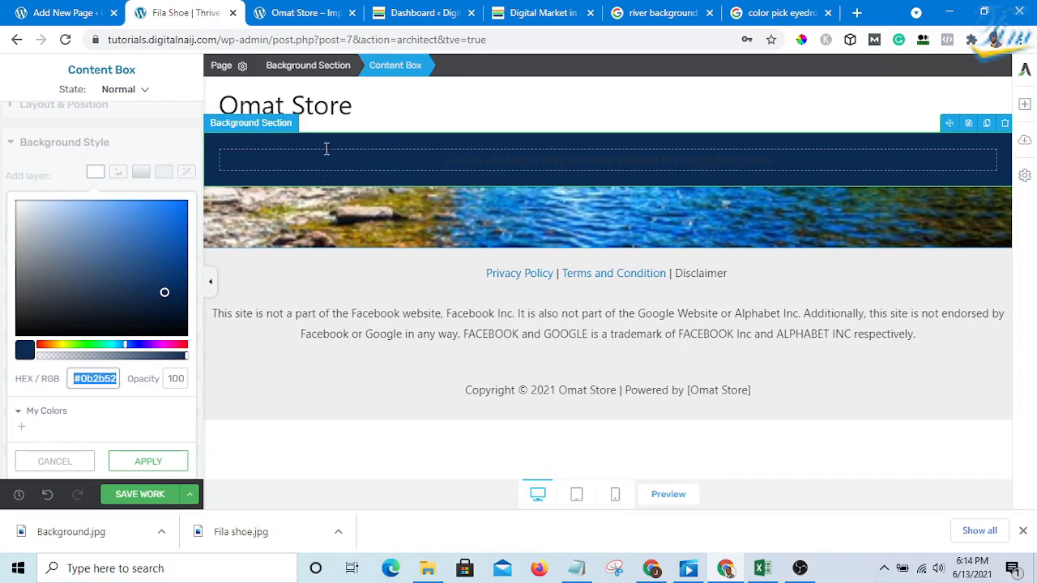
{"action": "key", "text": "Escape"}
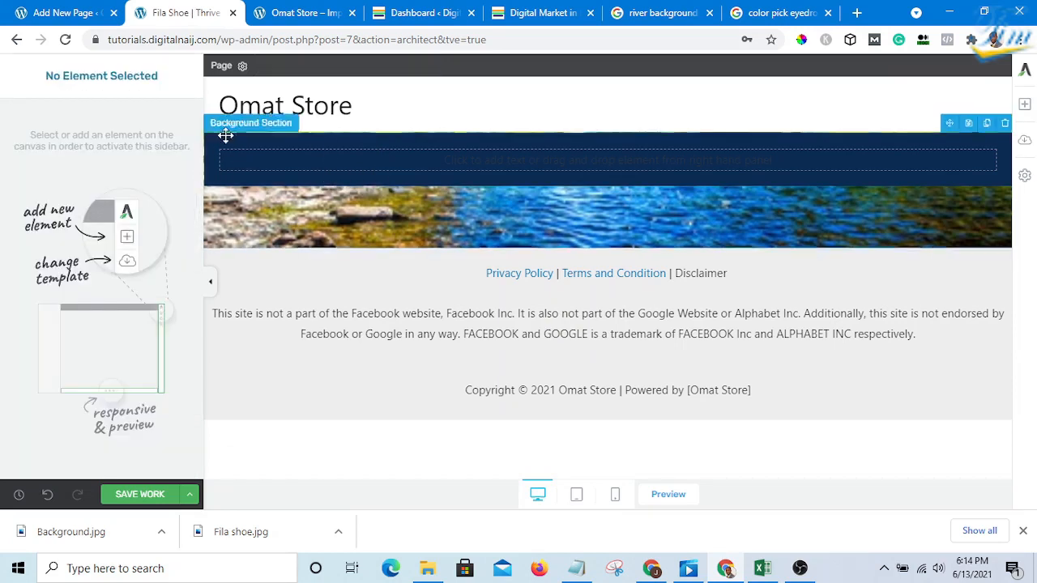
{"action": "left_click", "coordinate": [771, 220]}
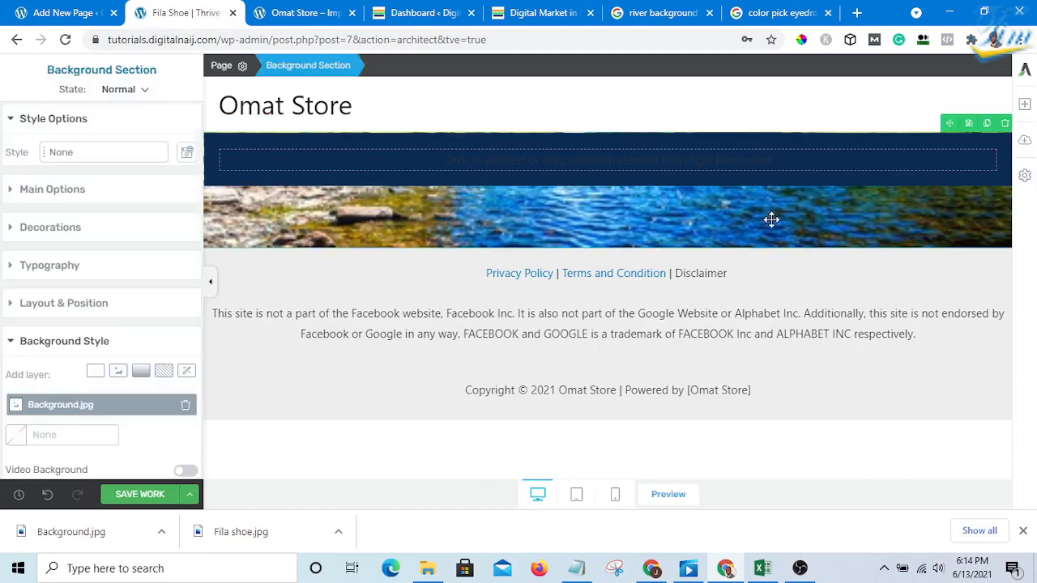
{"action": "left_click", "coordinate": [11, 195]}
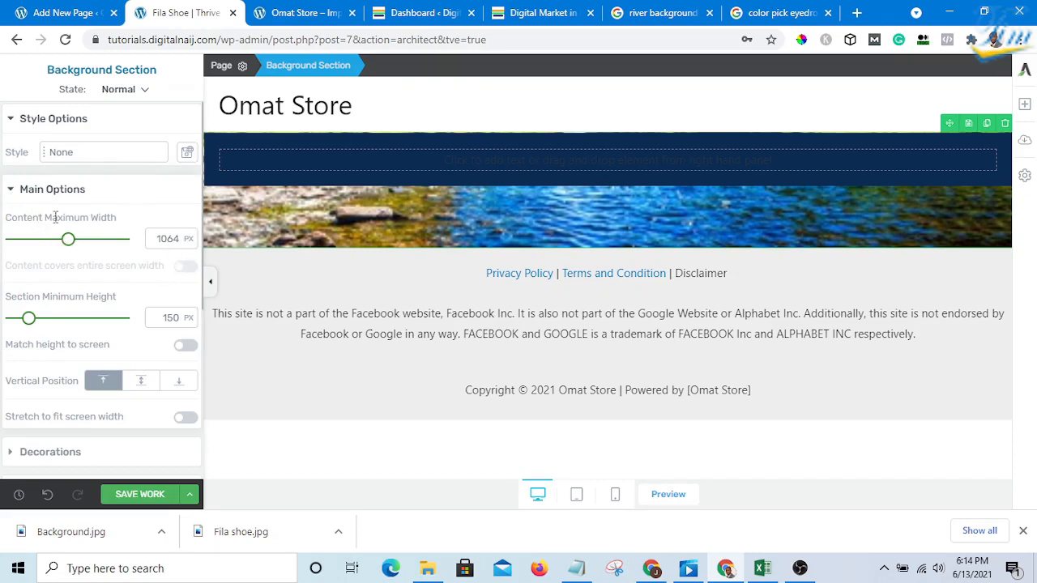
{"action": "double_click", "coordinate": [156, 239]}
{"action": "type", "text": "750"}
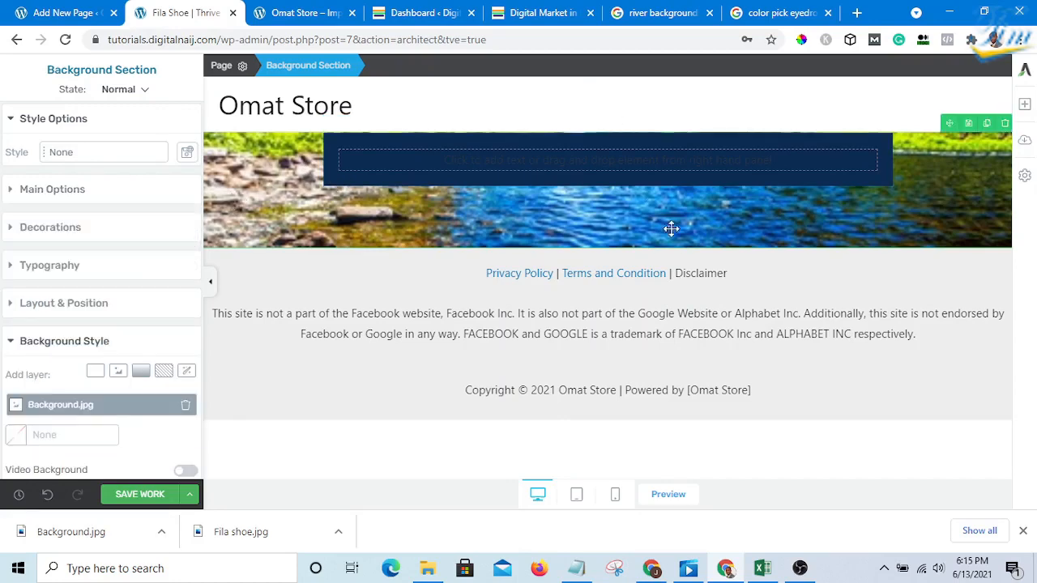
Step: Copy the headline "This is specially designed for Owners of Businesses who want to get new Customers/Clients and More Sales Online" from the Digital Market in Nigeria page
{"action": "left_click", "coordinate": [541, 13]}
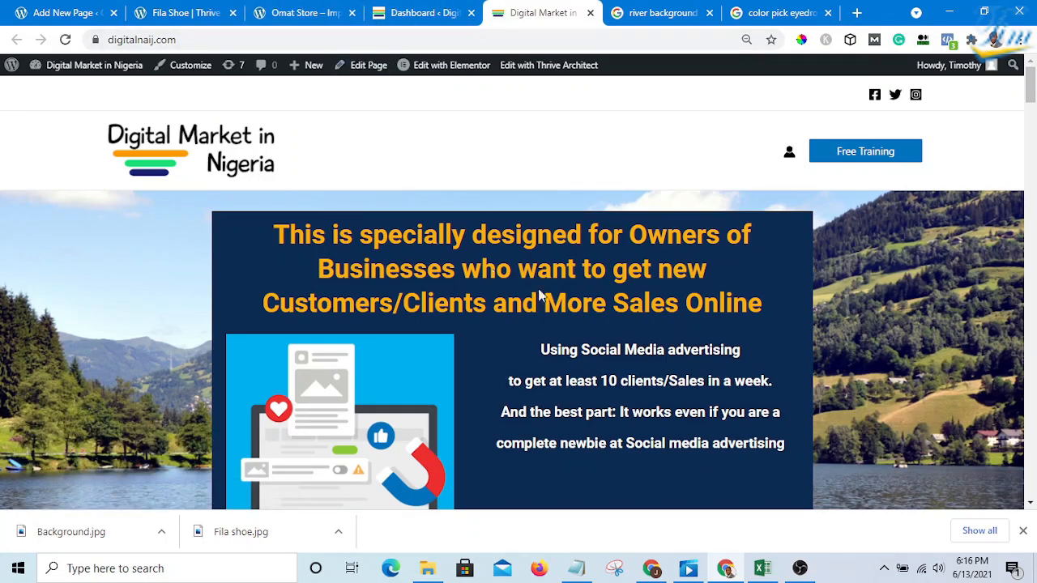
{"action": "left_click_drag", "start_coordinate": [770, 300], "coordinate": [274, 239]}
{"action": "right_click", "coordinate": [352, 235]}
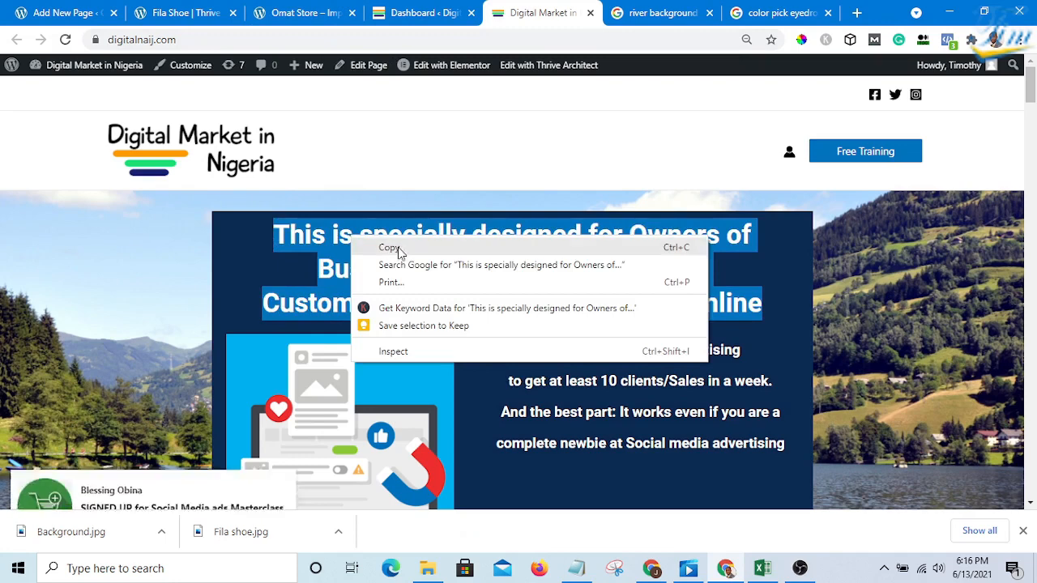
{"action": "left_click", "coordinate": [397, 250]}
Step: Add a Text element inside the navy Content Box on the Fila Shoe page and replace its placeholder with the copied headline
{"action": "left_click", "coordinate": [196, 13]}
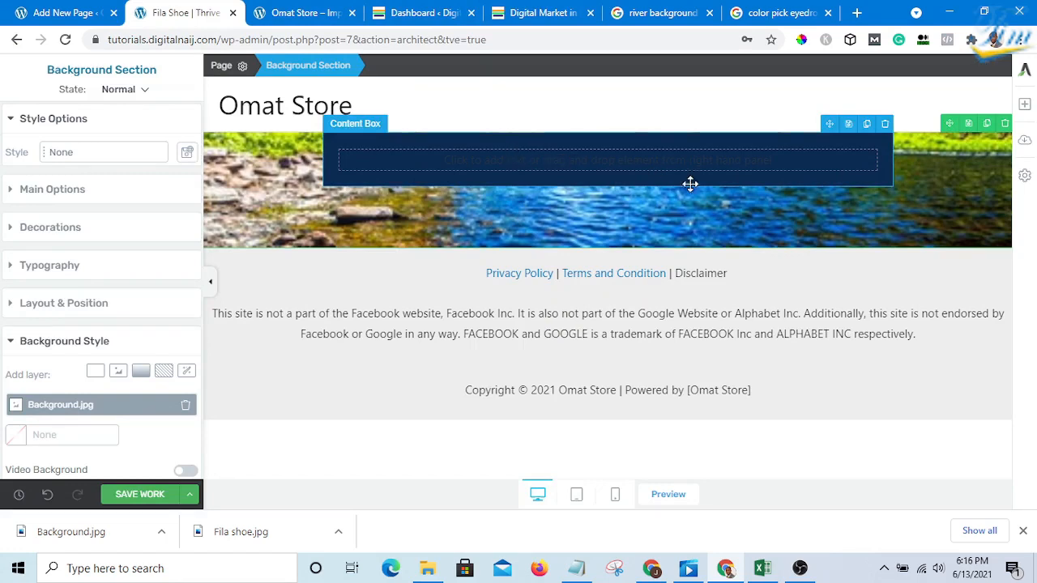
{"action": "left_click", "coordinate": [1023, 109]}
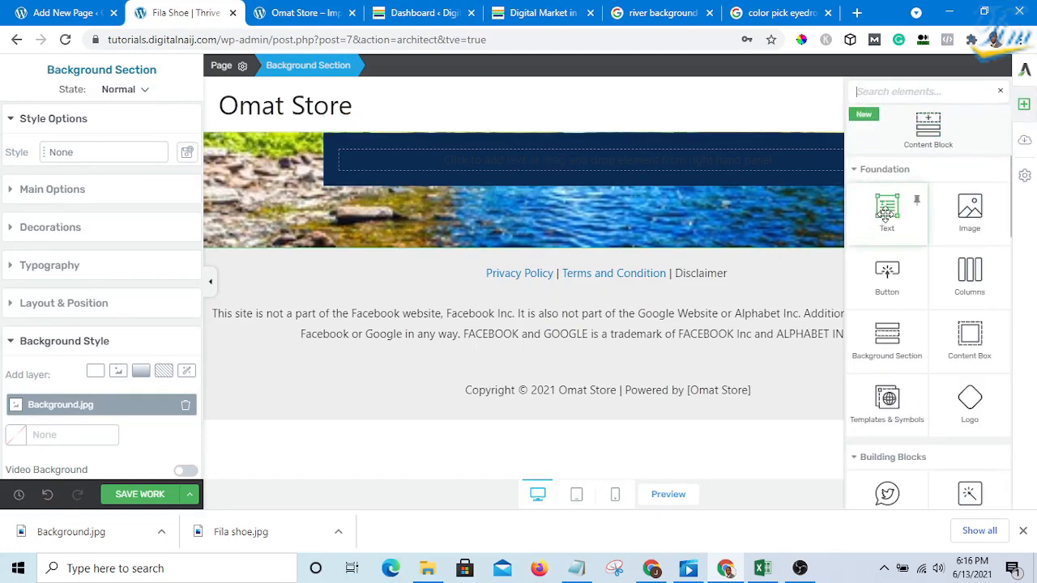
{"action": "left_click_drag", "start_coordinate": [887, 209], "coordinate": [628, 161]}
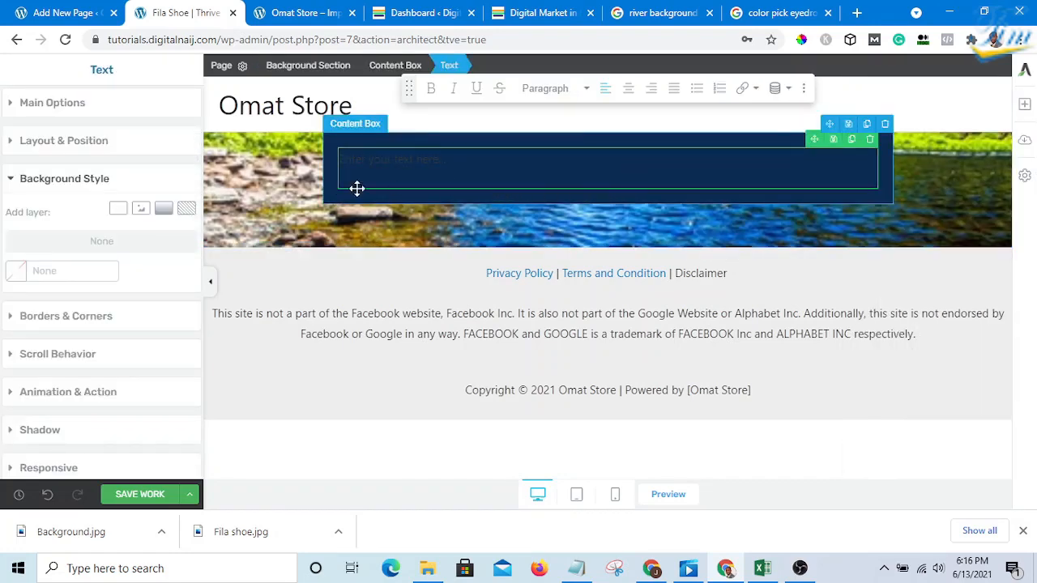
{"action": "left_click", "coordinate": [314, 151]}
{"action": "left_click", "coordinate": [457, 164]}
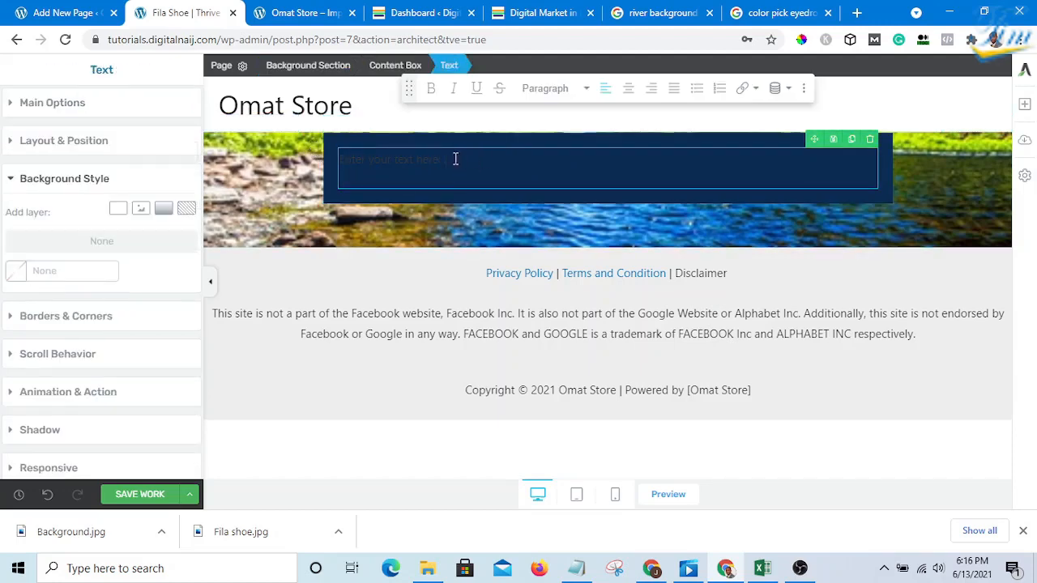
{"action": "left_click_drag", "start_coordinate": [455, 160], "coordinate": [337, 160]}
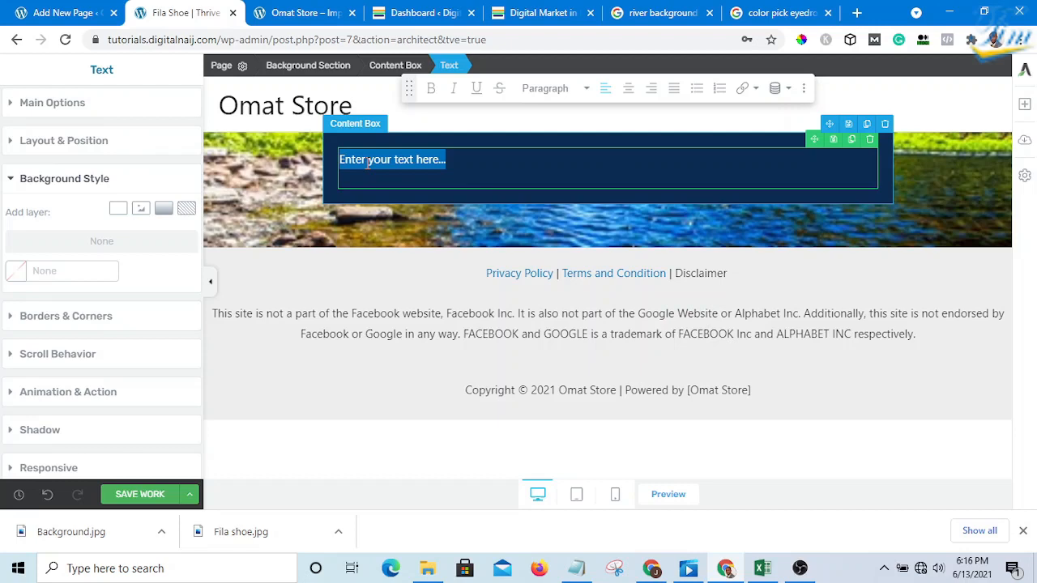
{"action": "key", "text": "ctrl+v"}
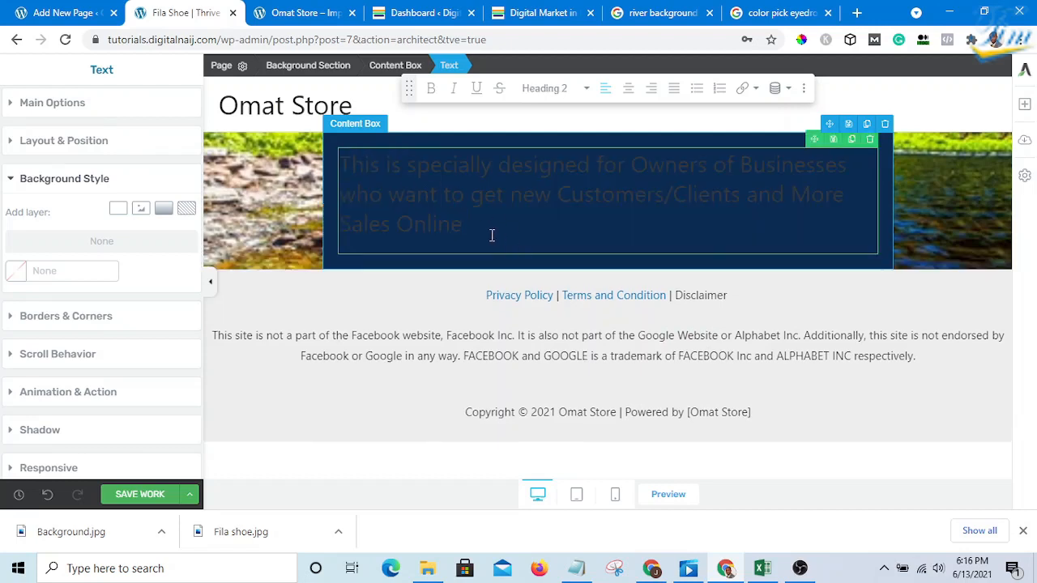
Step: Select the Fila Shoe headline and sample the orange headline colour F9AF08 on the Digital Market in Nigeria page with ColorPick Eyedropper
{"action": "left_click_drag", "start_coordinate": [492, 235], "coordinate": [322, 144]}
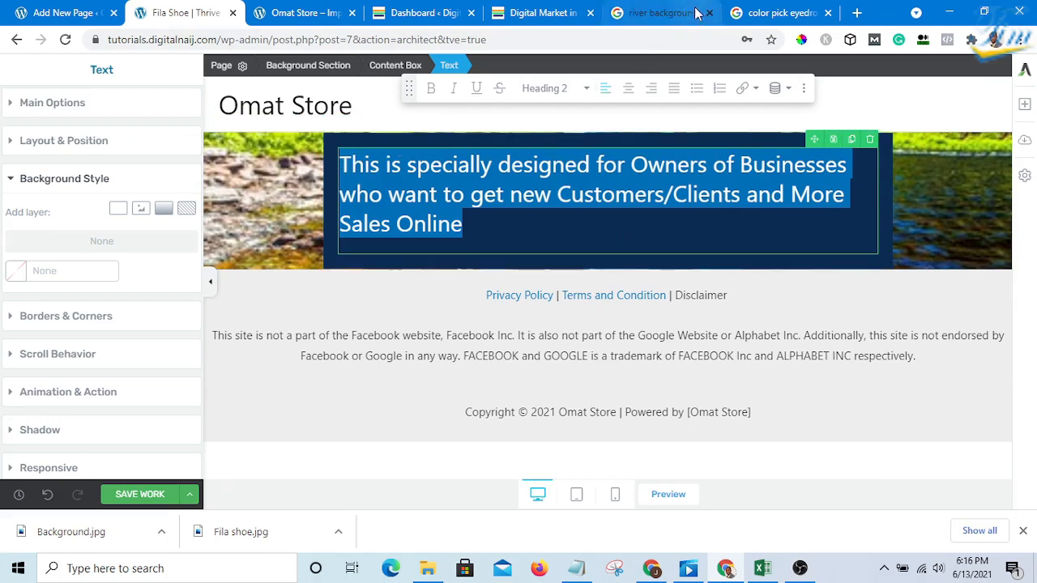
{"action": "left_click", "coordinate": [527, 15]}
{"action": "left_click", "coordinate": [850, 235]}
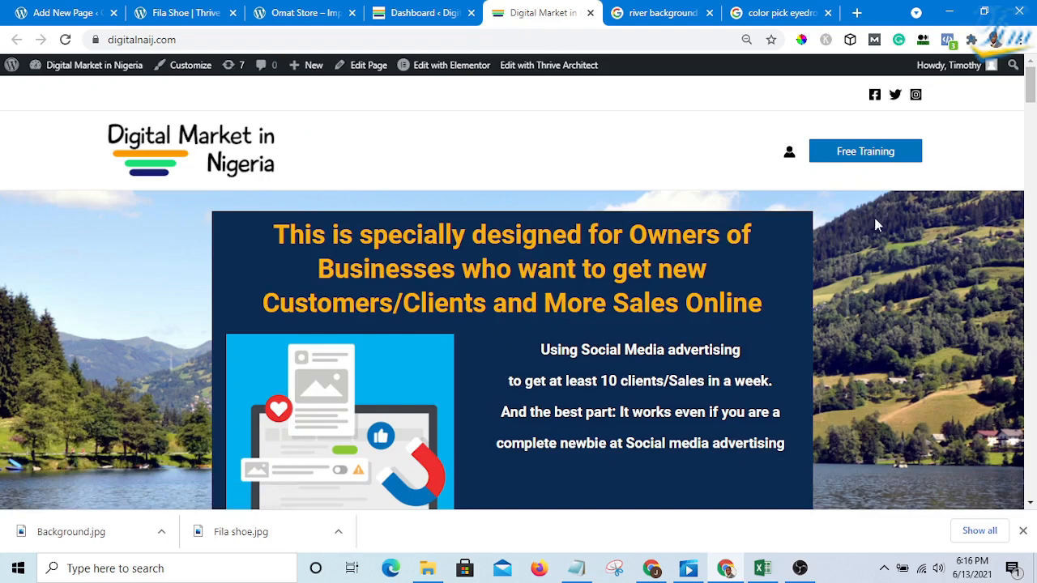
{"action": "left_click", "coordinate": [800, 42]}
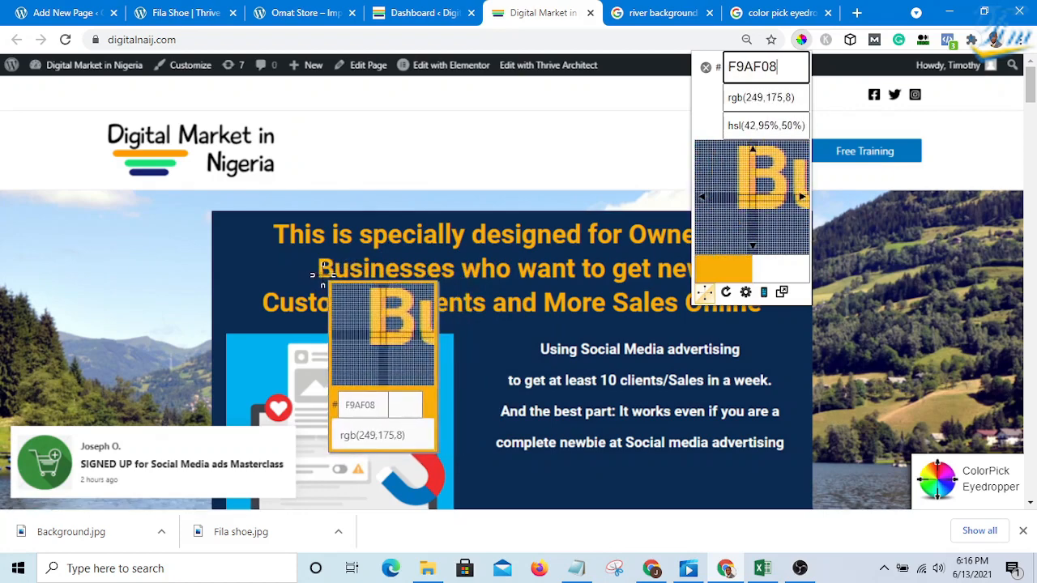
{"action": "left_click", "coordinate": [322, 275]}
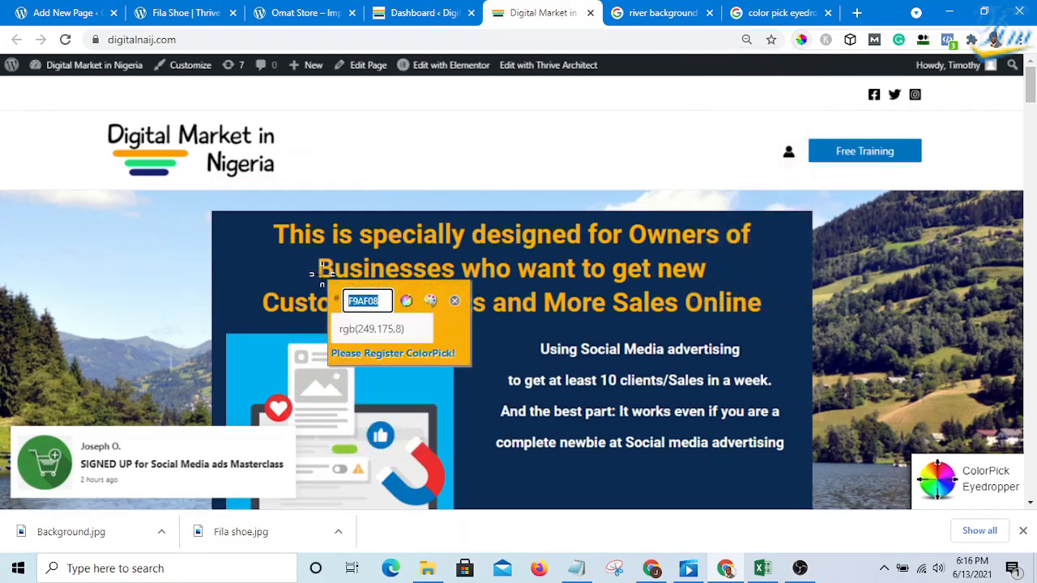
{"action": "right_click", "coordinate": [377, 301]}
{"action": "left_click", "coordinate": [456, 310]}
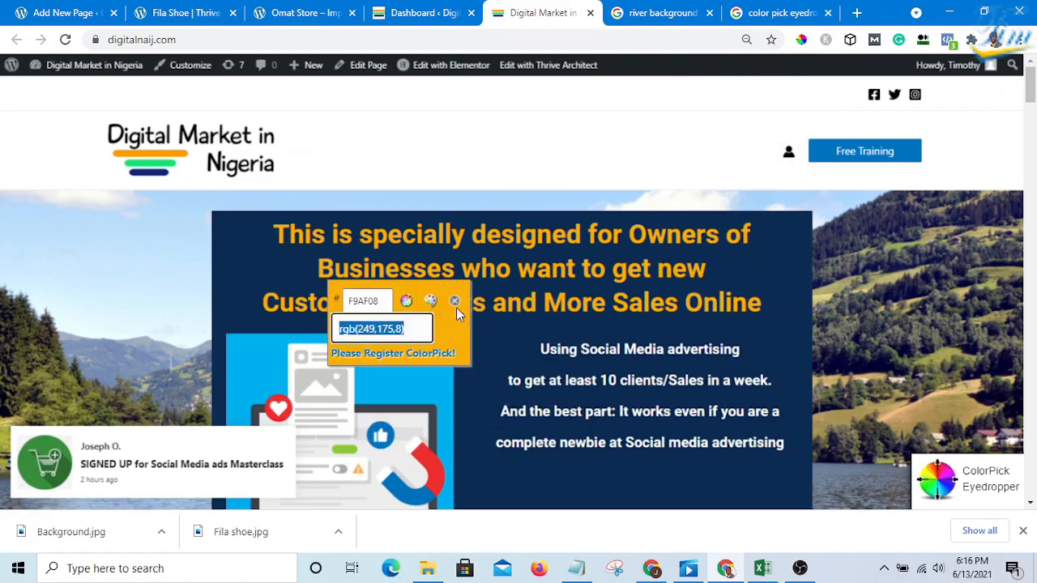
{"action": "left_click", "coordinate": [455, 300]}
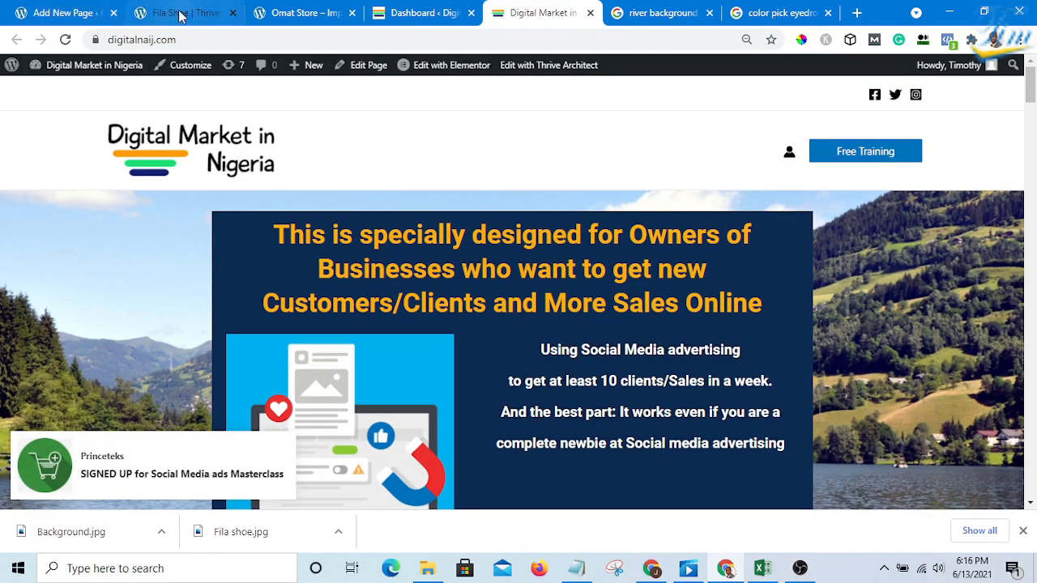
Step: Set the selected headline's text colour to #f9af08 on the Fila Shoe page
{"action": "key", "text": "ctrl+2"}
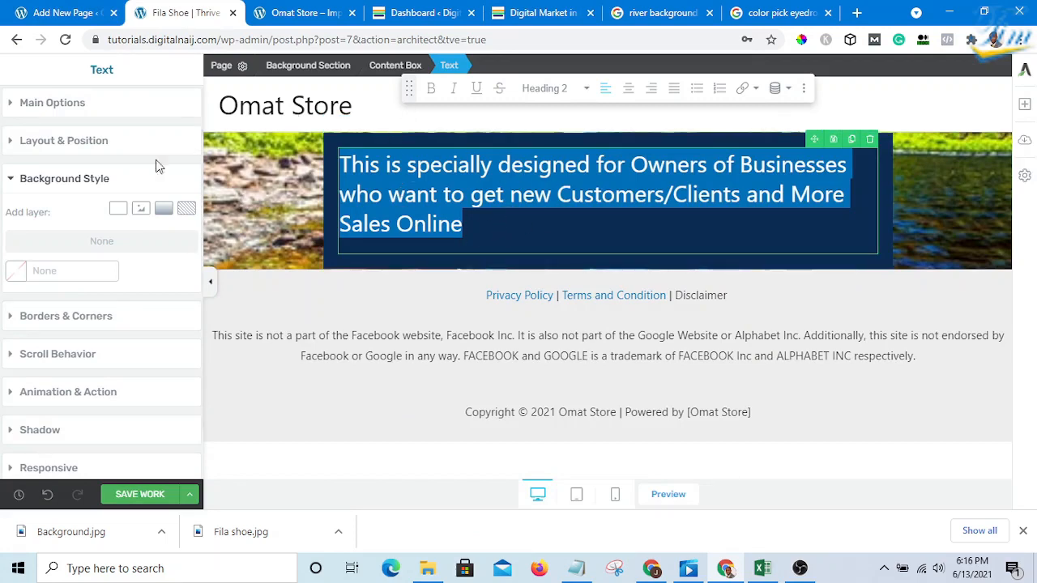
{"action": "left_click", "coordinate": [13, 105]}
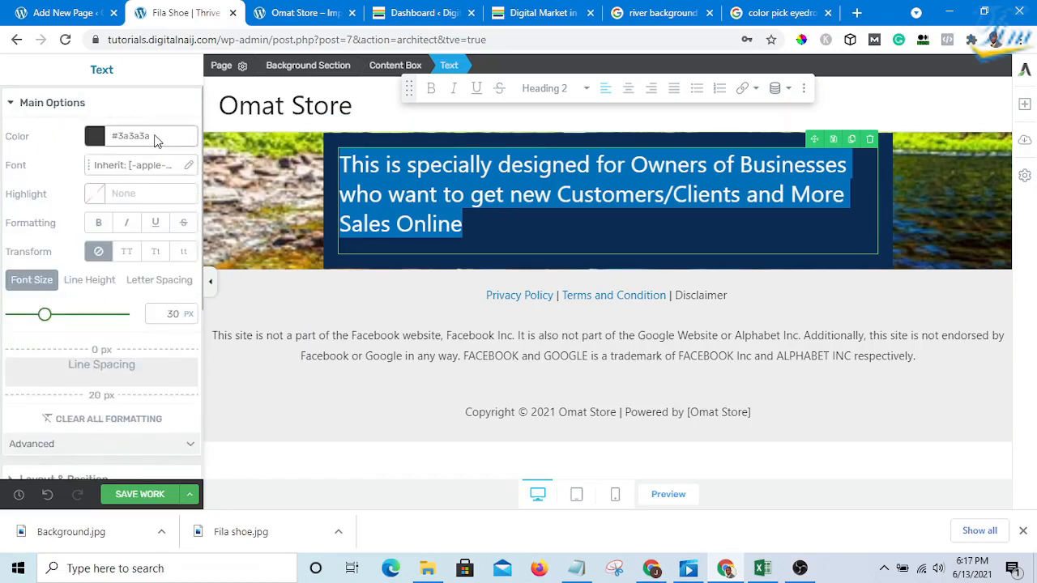
{"action": "left_click", "coordinate": [112, 135]}
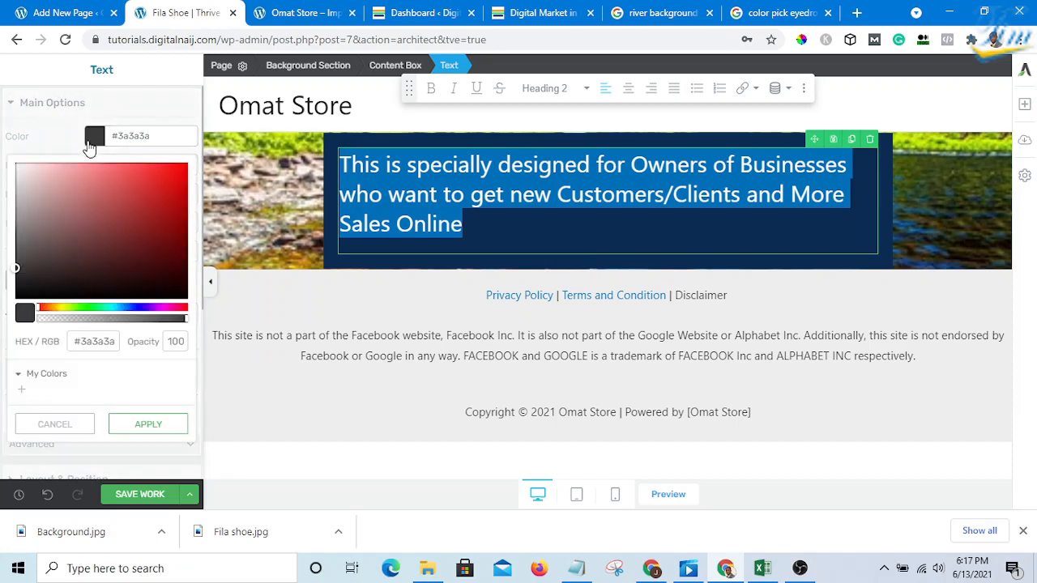
{"action": "left_click_drag", "start_coordinate": [70, 337], "coordinate": [113, 343]}
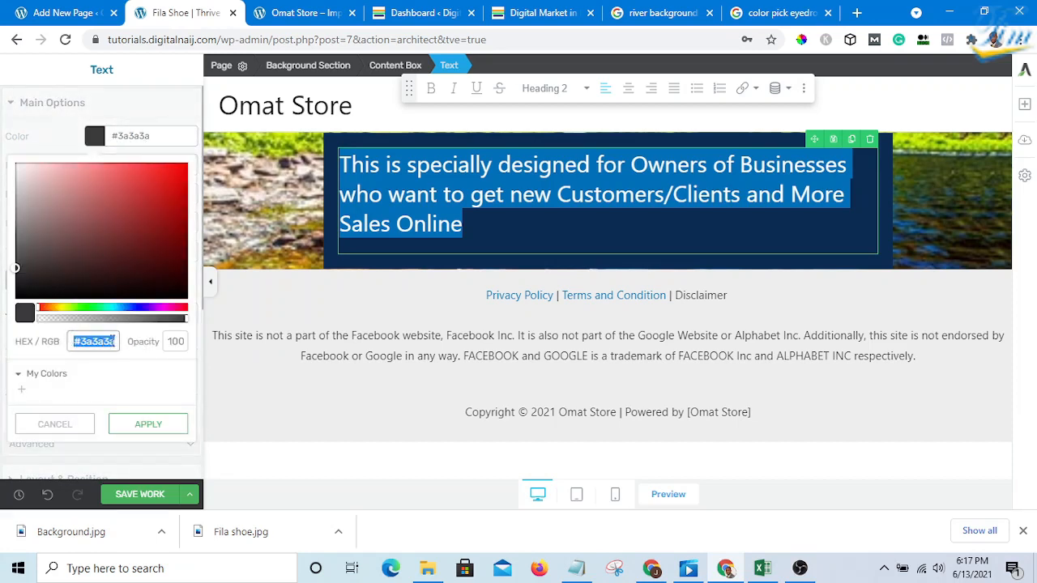
{"action": "type", "text": "#f9af08"}
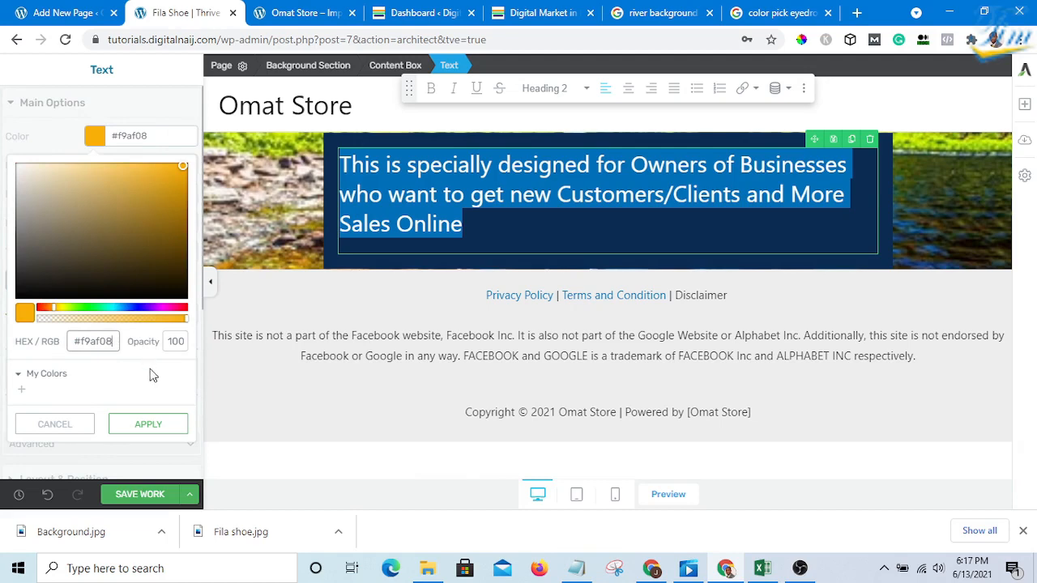
{"action": "left_click", "coordinate": [148, 427]}
{"action": "left_click", "coordinate": [617, 195]}
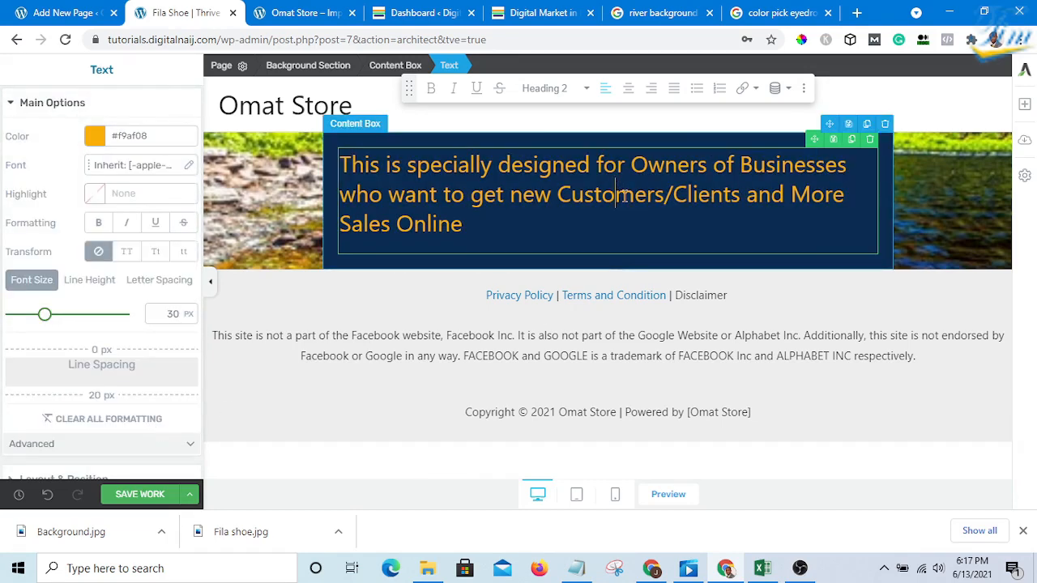
Step: Replace the headline text in the navy Content Box with "The best Fila Shoe"
{"action": "left_click_drag", "start_coordinate": [465, 225], "coordinate": [340, 162]}
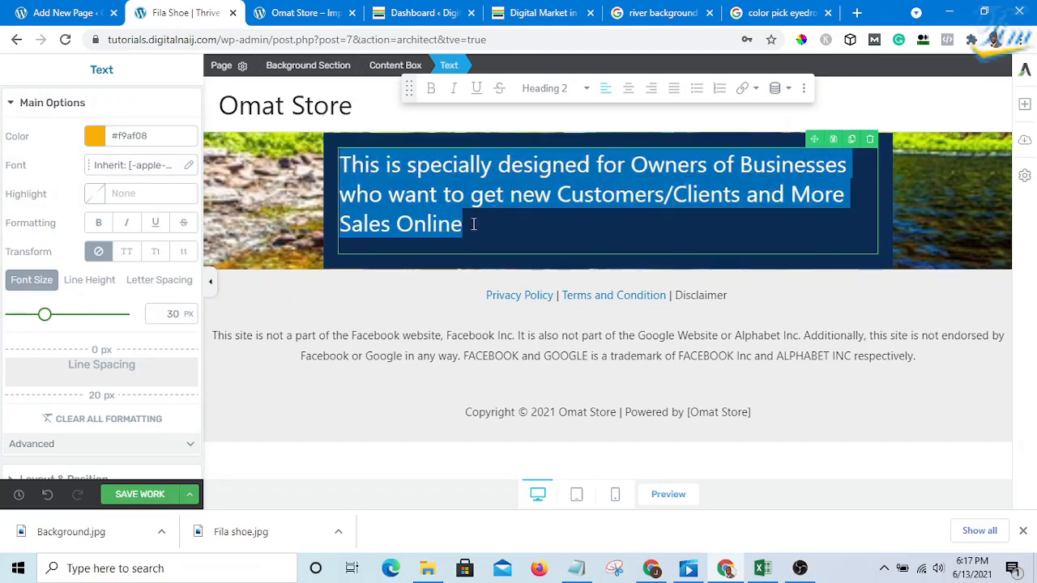
{"action": "left_click_drag", "start_coordinate": [474, 230], "coordinate": [341, 166]}
{"action": "type", "text": "The "}
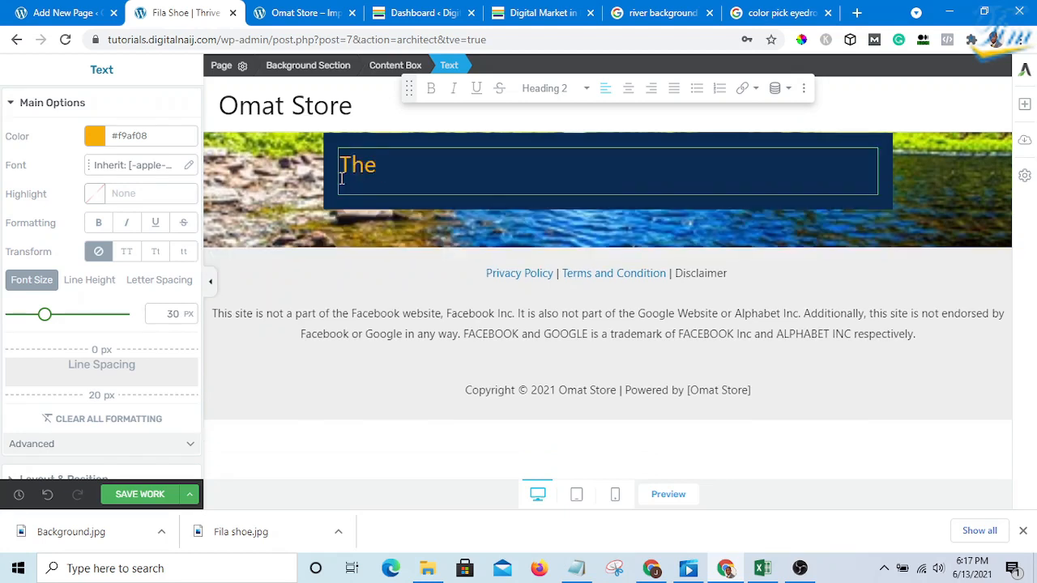
{"action": "type", "text": "best Fila"}
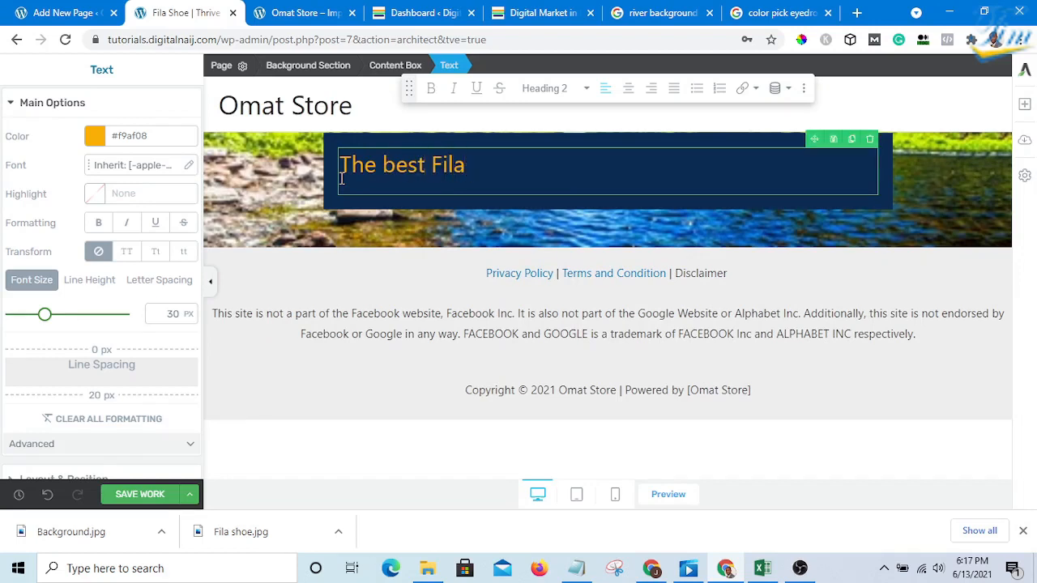
{"action": "type", "text": " Shoes"}
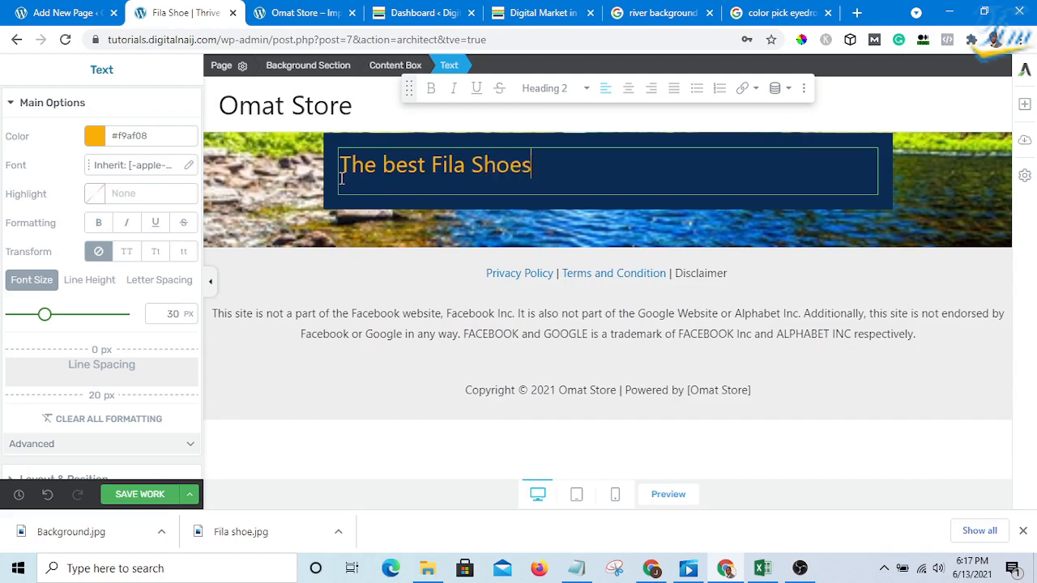
{"action": "key", "text": "BackSpace"}
Step: Centre the headline "The best Fila Shoe" and make it bold
{"action": "left_click_drag", "start_coordinate": [537, 166], "coordinate": [259, 166]}
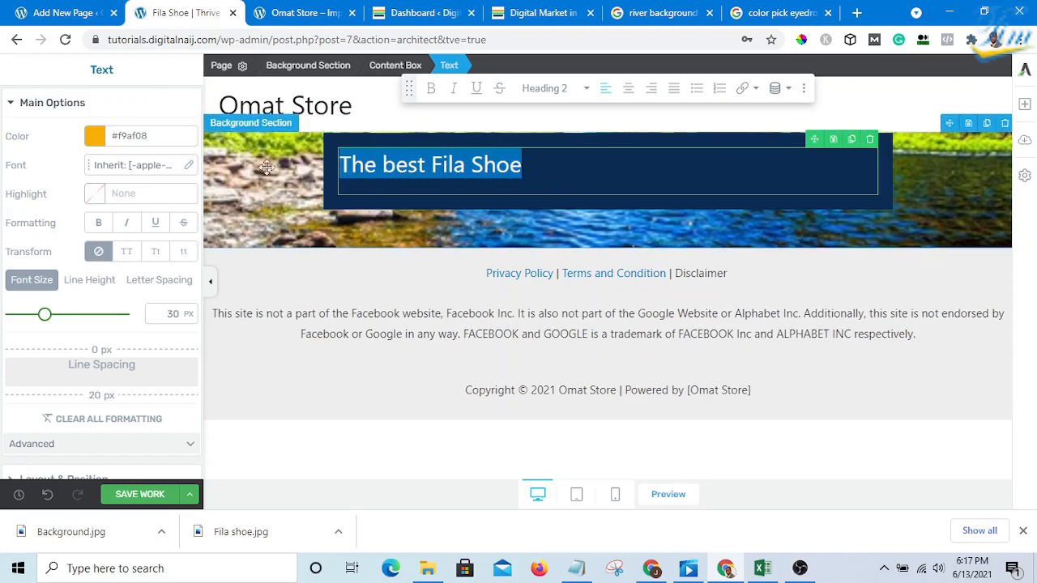
{"action": "left_click", "coordinate": [627, 87]}
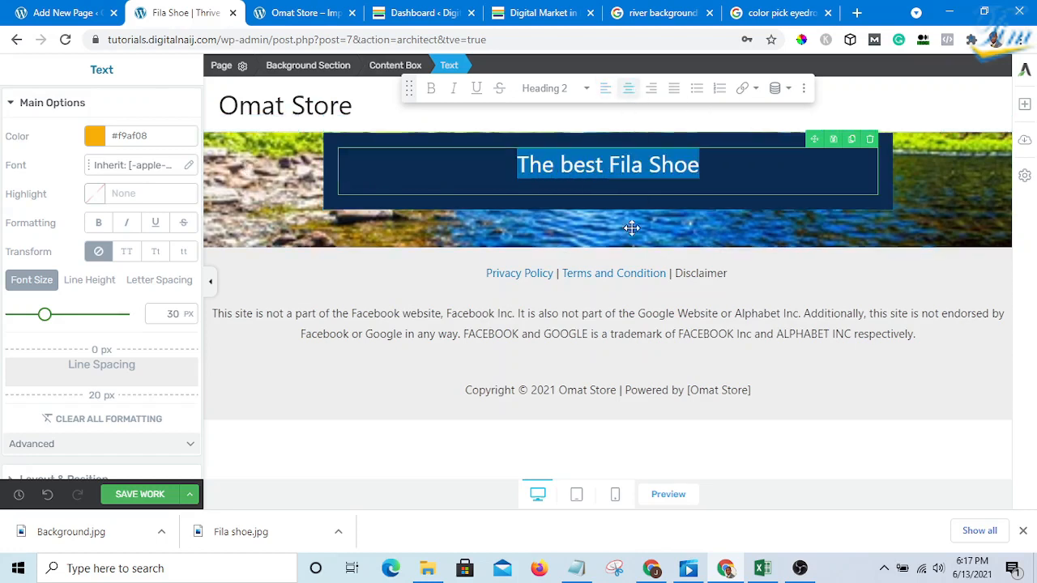
{"action": "left_click", "coordinate": [431, 88]}
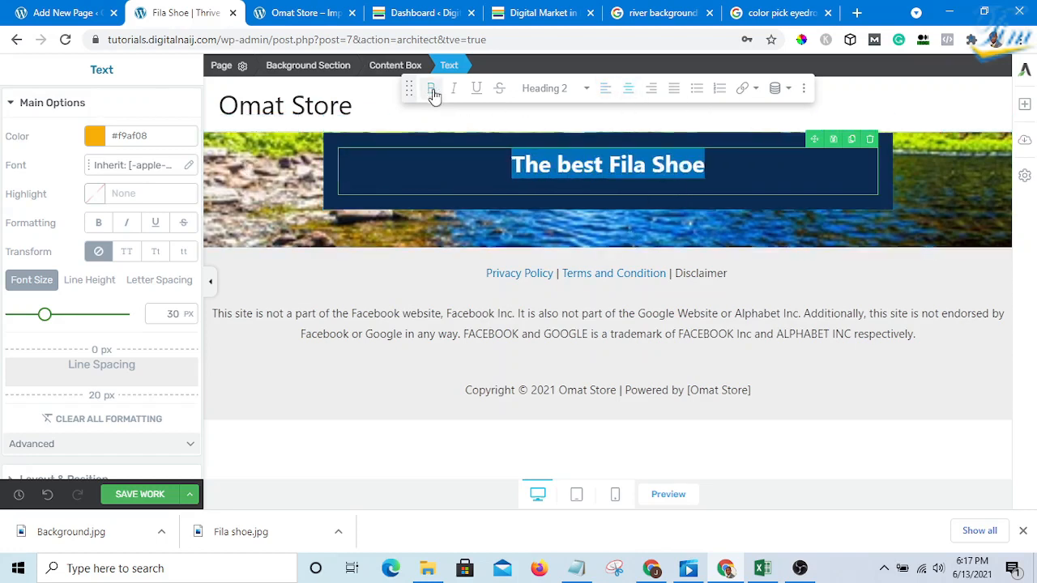
{"action": "left_click", "coordinate": [789, 197]}
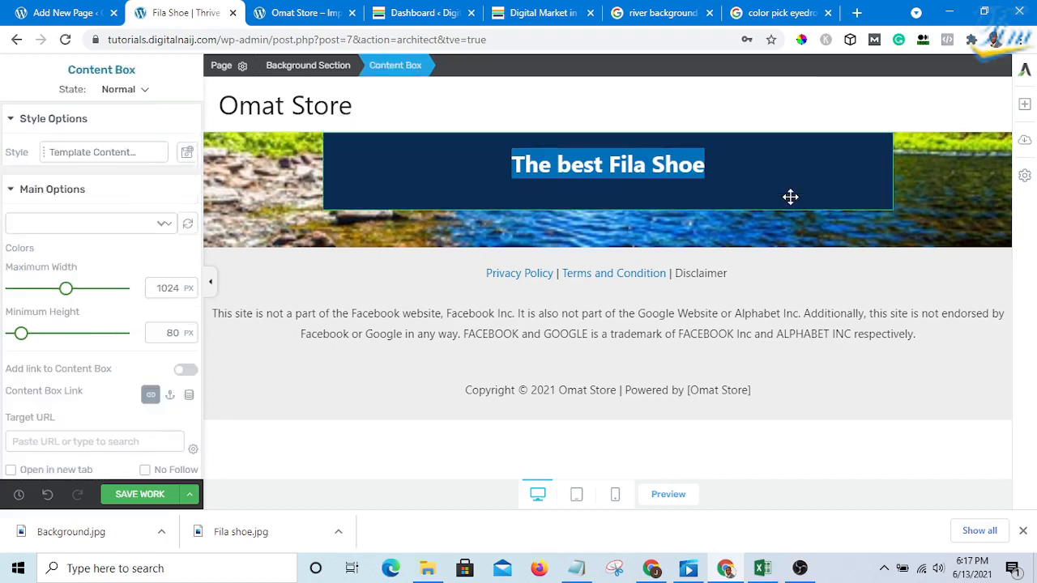
Step: Change the words "Fila Shoe" in the headline to white, keeping "The best" orange
{"action": "left_click", "coordinate": [713, 165]}
{"action": "left_click_drag", "start_coordinate": [712, 164], "coordinate": [613, 166]}
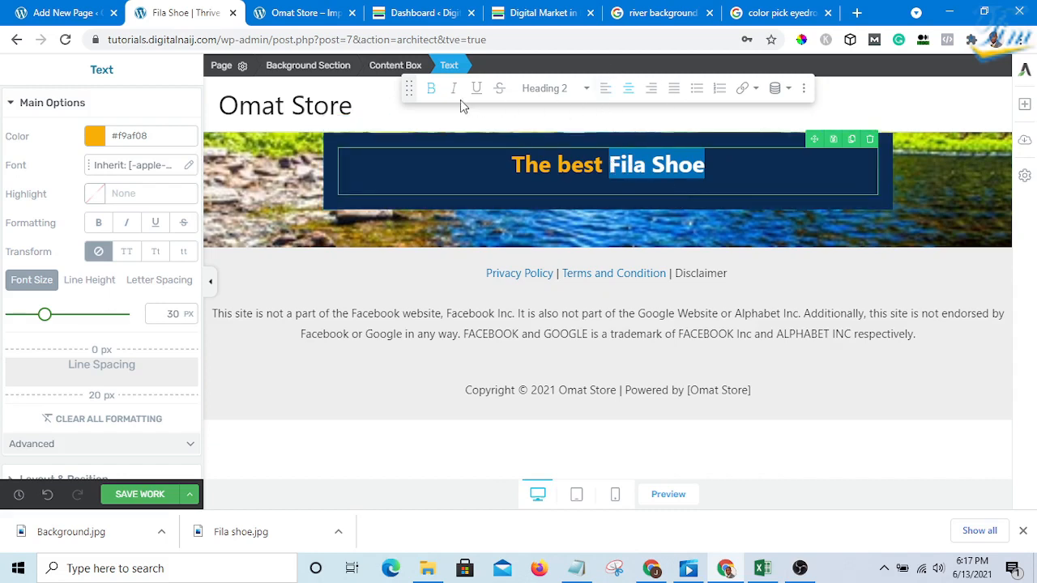
{"action": "left_click", "coordinate": [96, 138]}
{"action": "mouse_move", "coordinate": [181, 170]}
{"action": "left_mouse_down"}
{"action": "mouse_move", "coordinate": [27, 192]}
{"action": "mouse_move", "coordinate": [12, 167]}
{"action": "left_mouse_up"}
{"action": "left_click", "coordinate": [747, 177]}
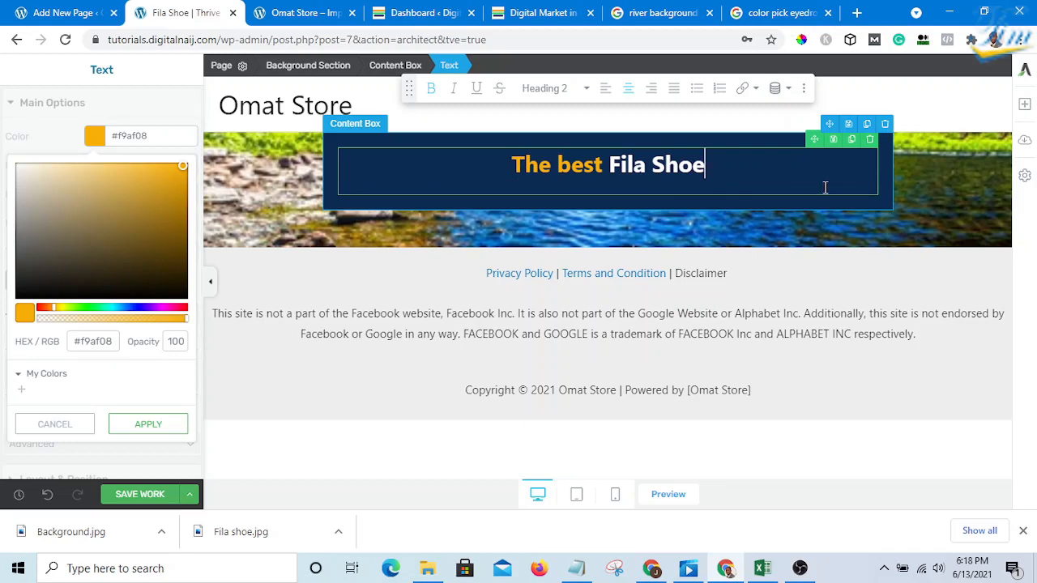
Step: Examine how the image and text are arranged beneath the headline on the Digital Market in Nigeria page
{"action": "left_click", "coordinate": [539, 13]}
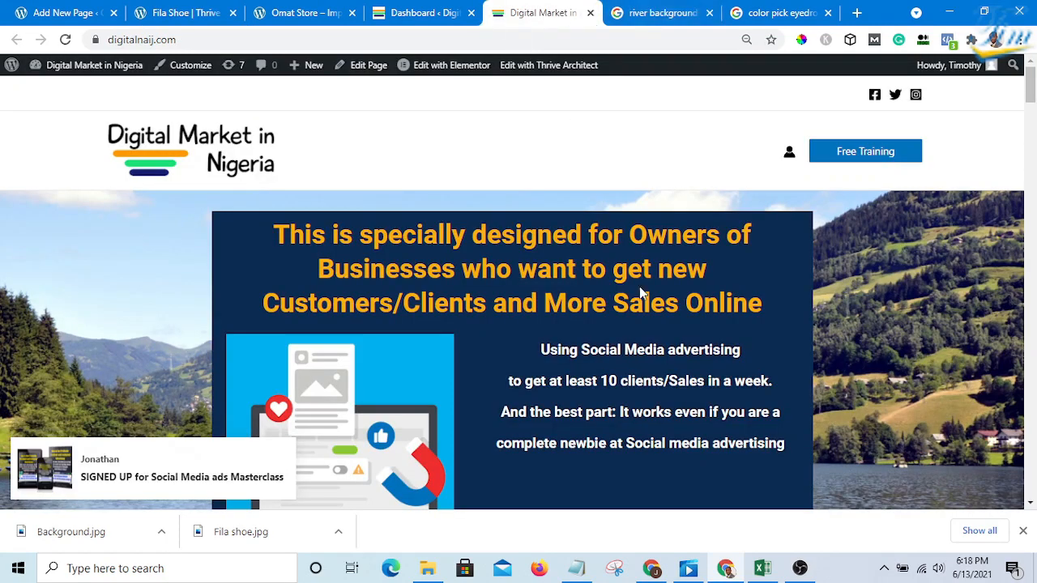
{"action": "scroll", "coordinate": [640, 293], "scroll_direction": "down", "scroll_amount": 3}
{"action": "scroll", "coordinate": [583, 301], "scroll_direction": "up", "scroll_amount": 2}
{"action": "scroll", "coordinate": [505, 273], "scroll_direction": "down", "scroll_amount": 1}
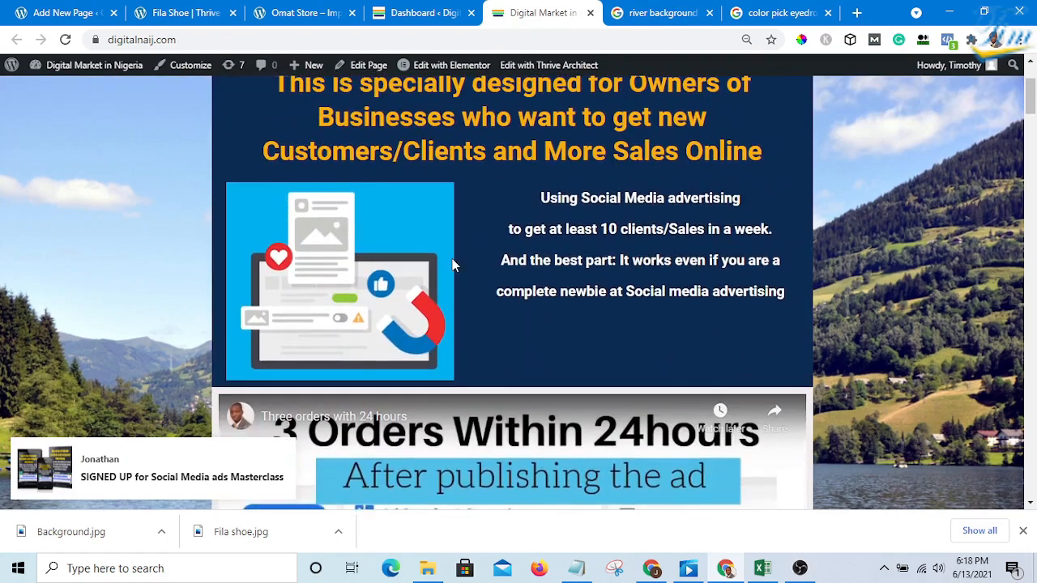
{"action": "scroll", "coordinate": [562, 248], "scroll_direction": "up", "scroll_amount": 1}
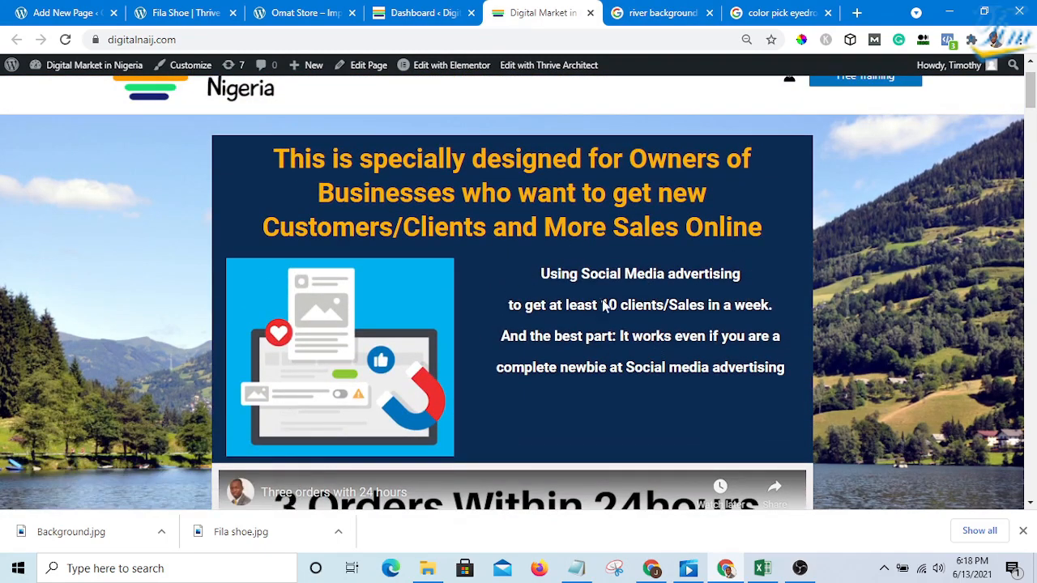
{"action": "scroll", "coordinate": [380, 359], "scroll_direction": "down", "scroll_amount": 1}
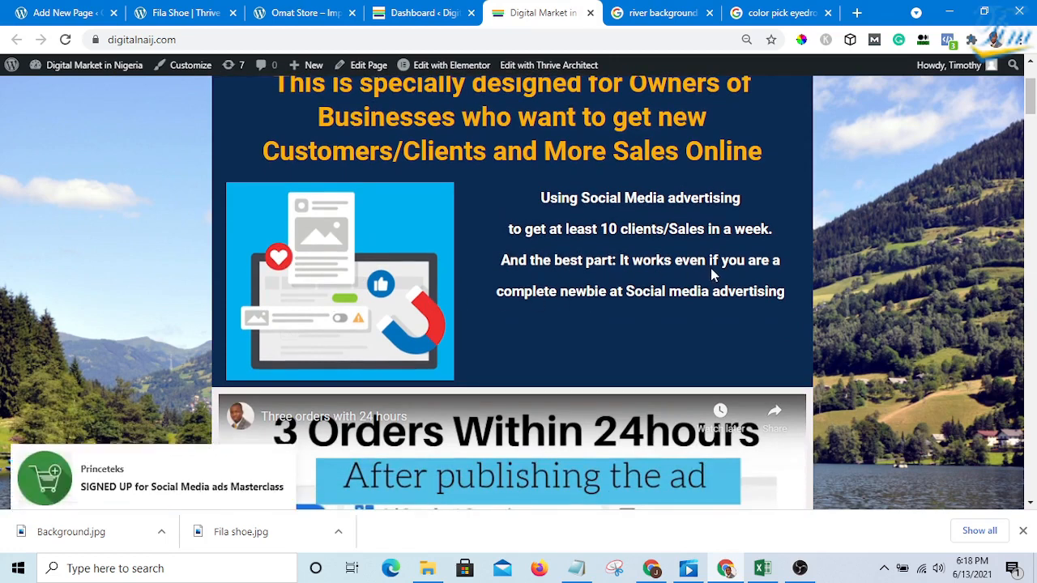
{"action": "right_click", "coordinate": [320, 235]}
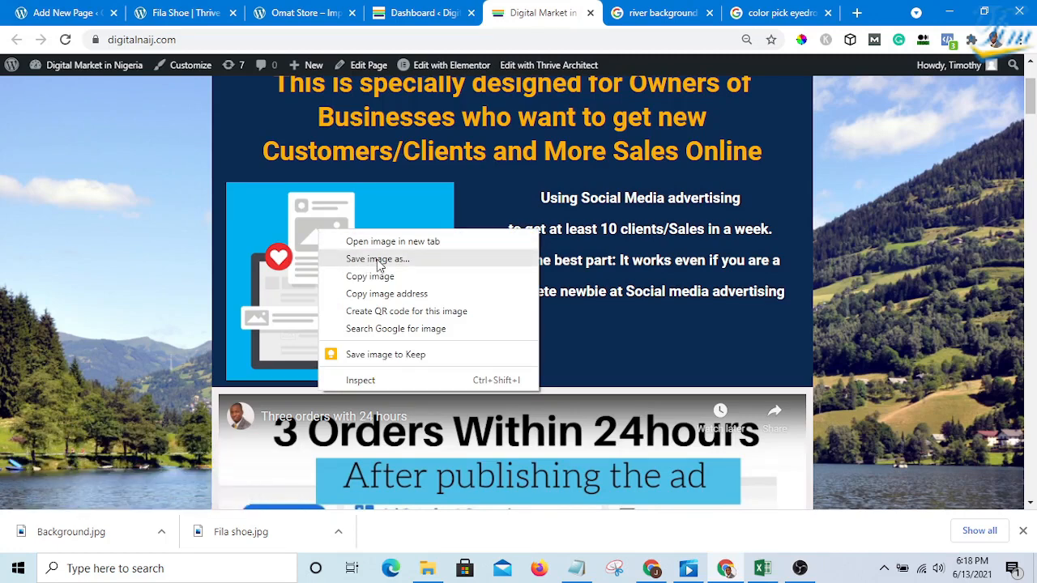
{"action": "left_click", "coordinate": [567, 223]}
{"action": "scroll", "coordinate": [567, 223], "scroll_direction": "up", "scroll_amount": 1}
{"action": "scroll", "coordinate": [627, 229], "scroll_direction": "down", "scroll_amount": 1}
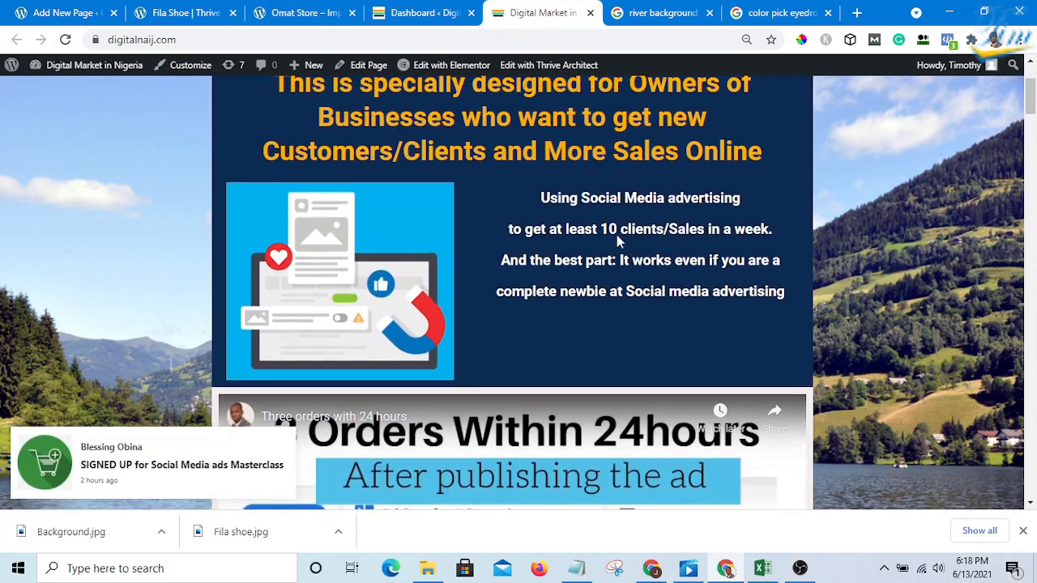
{"action": "scroll", "coordinate": [617, 236], "scroll_direction": "up", "scroll_amount": 1}
{"action": "right_click", "coordinate": [611, 211]}
{"action": "left_click", "coordinate": [536, 284]}
{"action": "scroll", "coordinate": [535, 283], "scroll_direction": "down", "scroll_amount": 4}
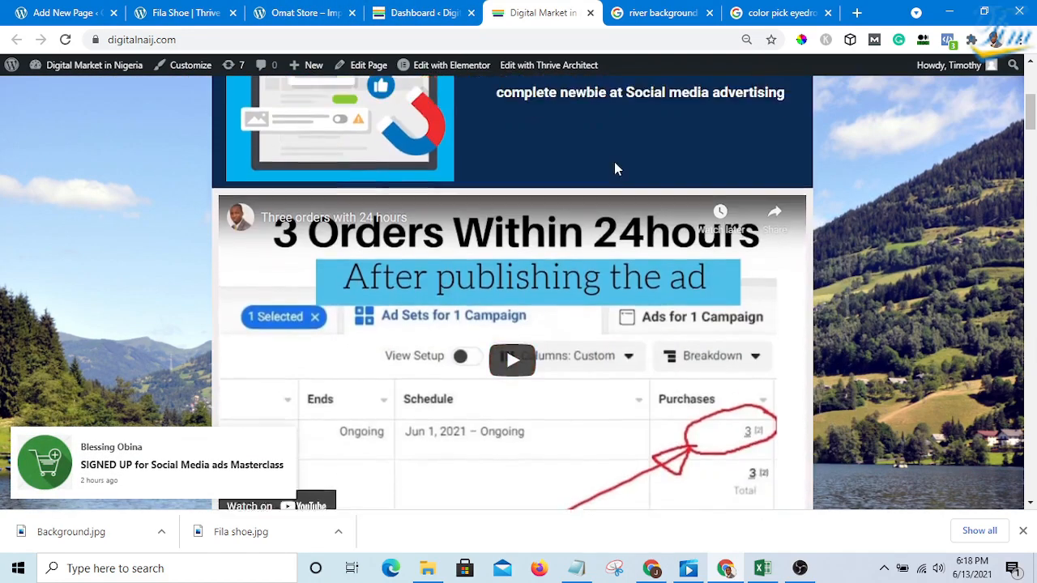
{"action": "scroll", "coordinate": [614, 169], "scroll_direction": "up", "scroll_amount": 2}
{"action": "right_click", "coordinate": [630, 232]}
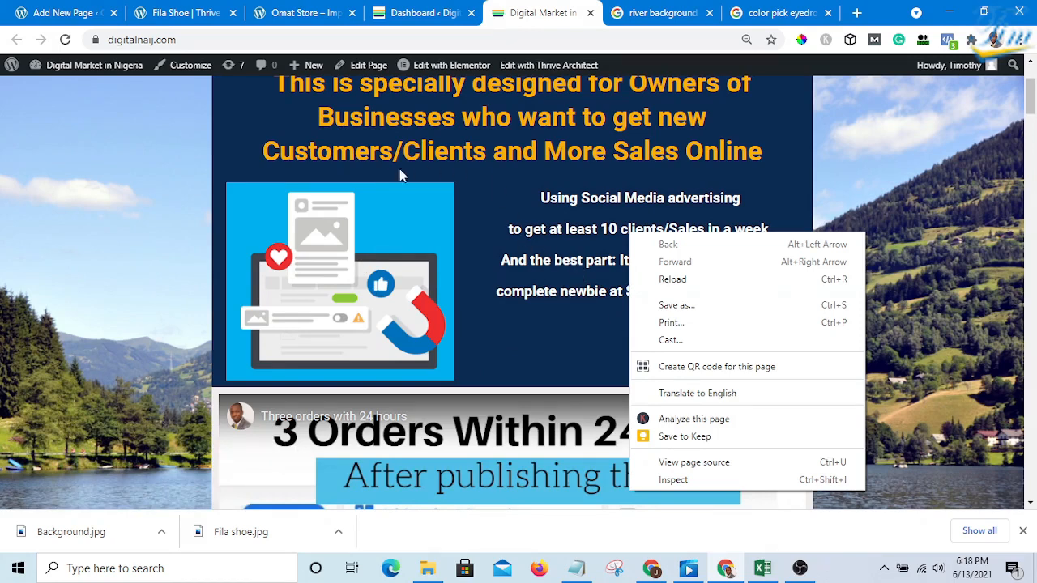
{"action": "left_click", "coordinate": [757, 168]}
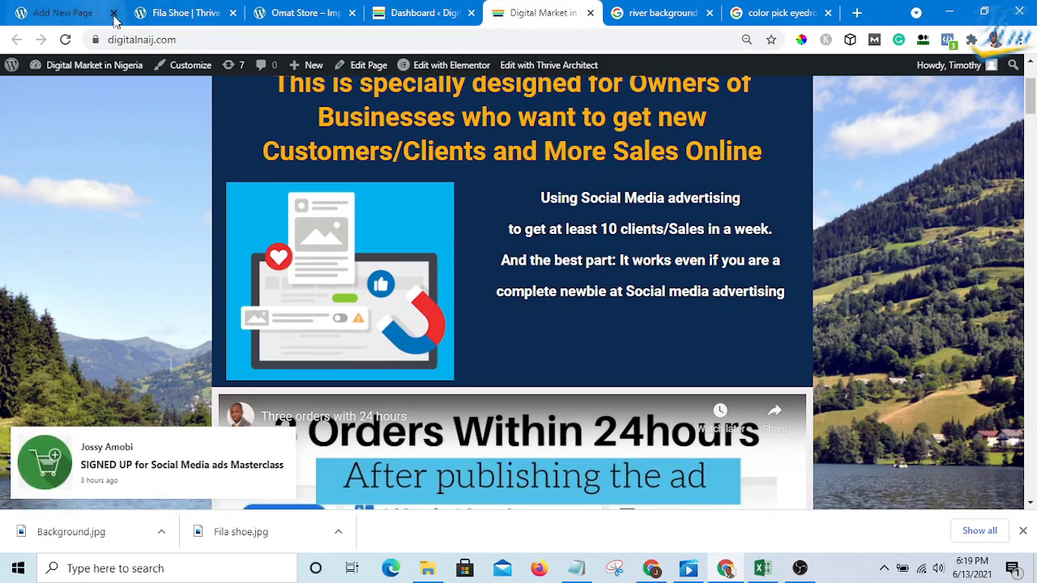
Step: Add a Columns element with the 1/2 + 1/2 layout below the headline in the Fila Shoe page's navy Content Box
{"action": "left_click", "coordinate": [194, 14]}
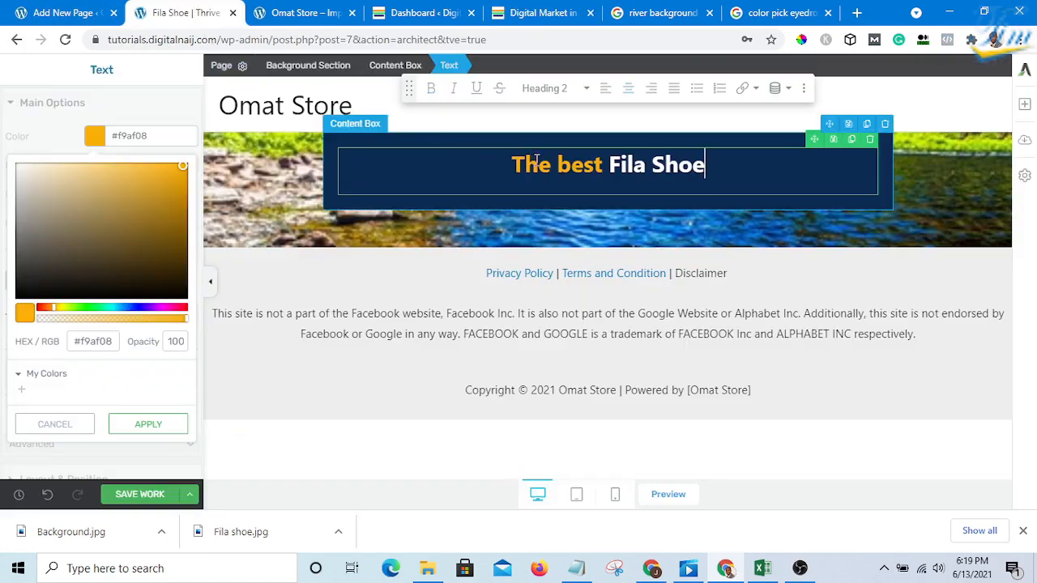
{"action": "left_click", "coordinate": [1023, 108]}
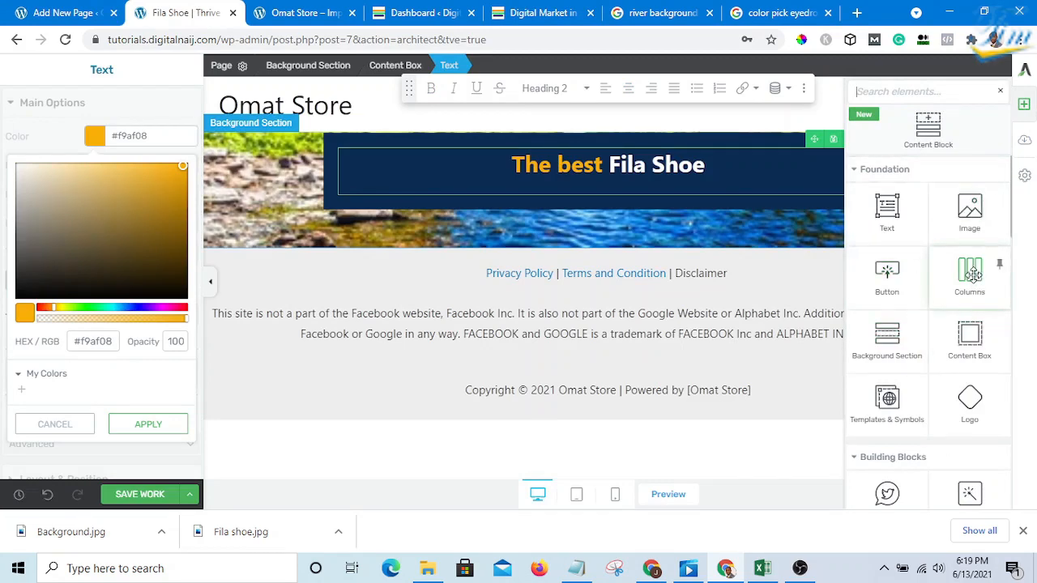
{"action": "left_click_drag", "start_coordinate": [972, 276], "coordinate": [657, 179]}
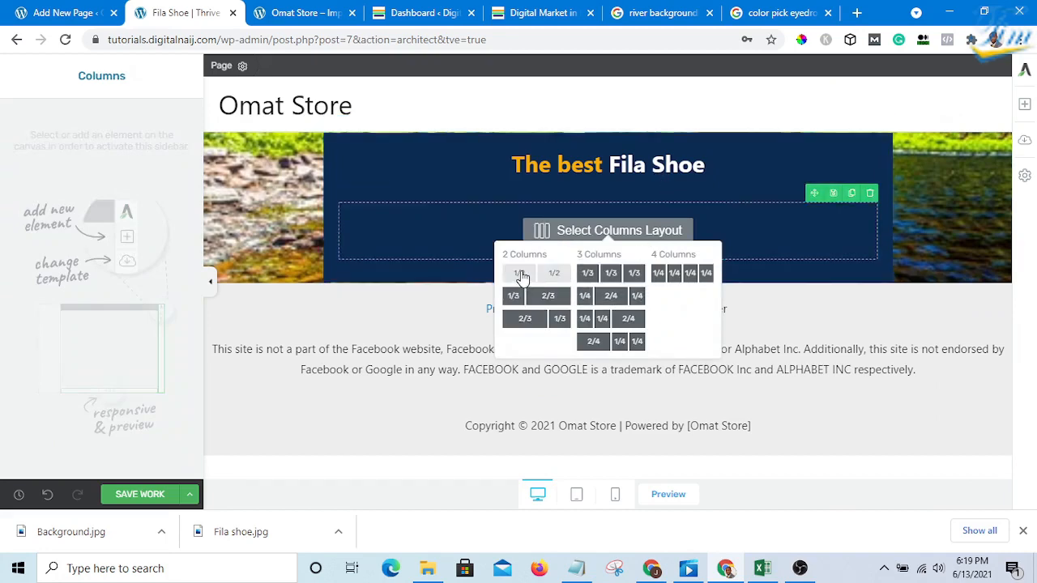
{"action": "left_click", "coordinate": [520, 275]}
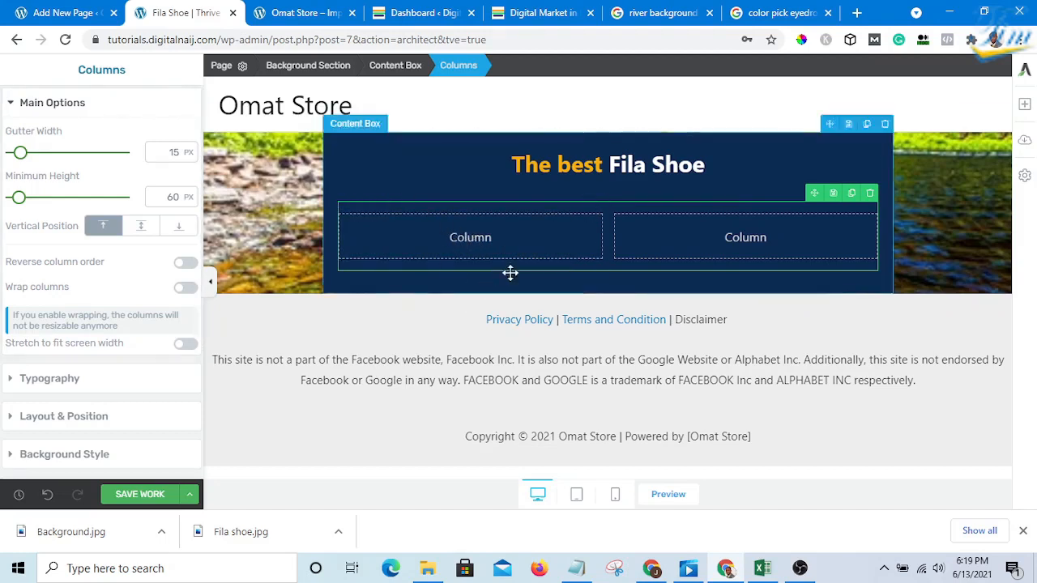
Step: Insert the Fila-shoe.jpg image from the media library into the first column and enlarge it to 328 px
{"action": "left_click", "coordinate": [1026, 106]}
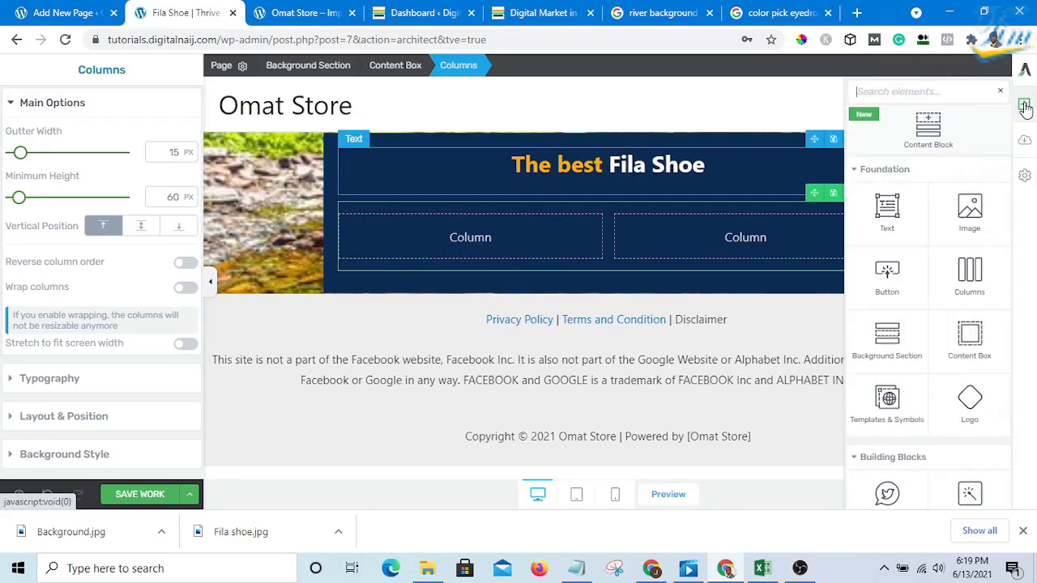
{"action": "left_click_drag", "start_coordinate": [965, 212], "coordinate": [454, 238]}
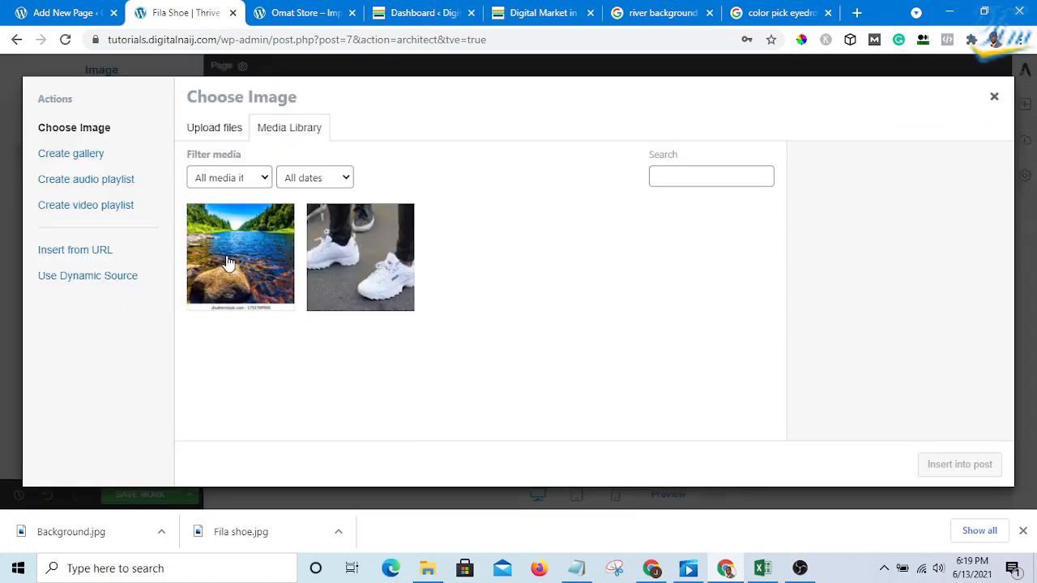
{"action": "left_click", "coordinate": [348, 261]}
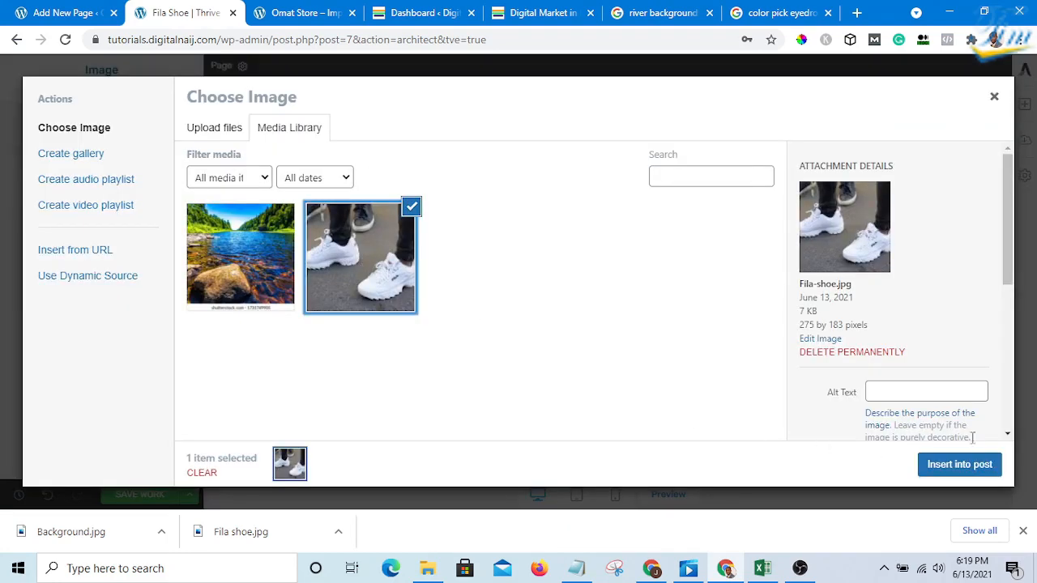
{"action": "left_click", "coordinate": [967, 469]}
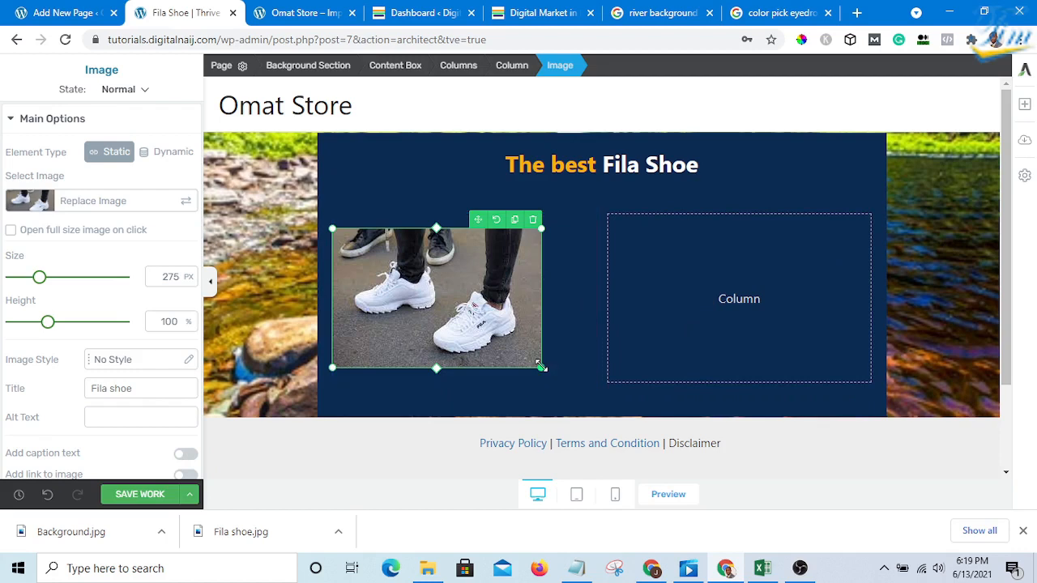
{"action": "left_click_drag", "start_coordinate": [540, 365], "coordinate": [602, 378]}
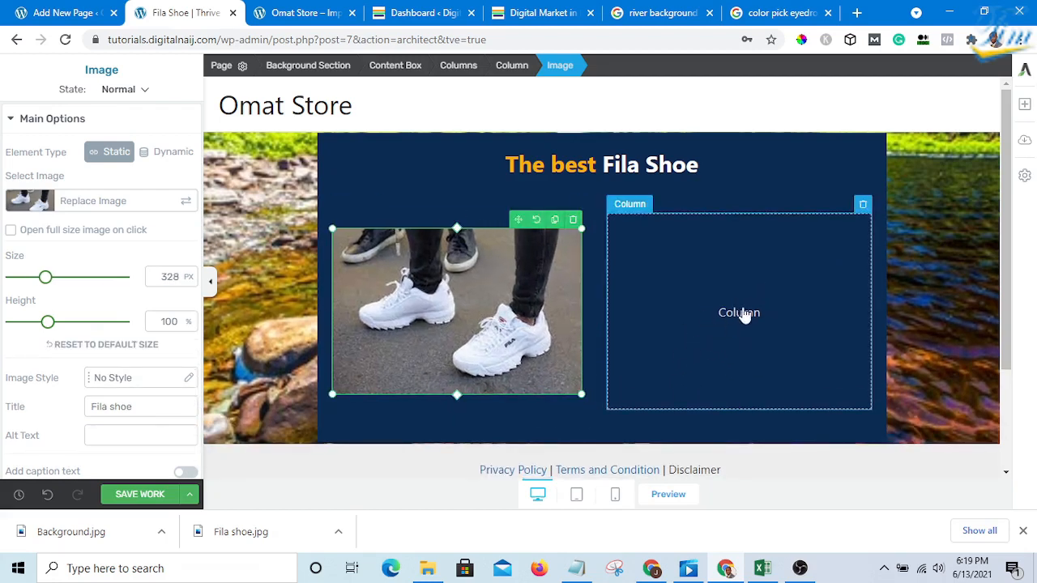
Step: Add a Text element to the second column and copy the four-line "Using Social Media advertising" paragraph from the Digital Market in Nigeria page
{"action": "left_click", "coordinate": [1024, 104]}
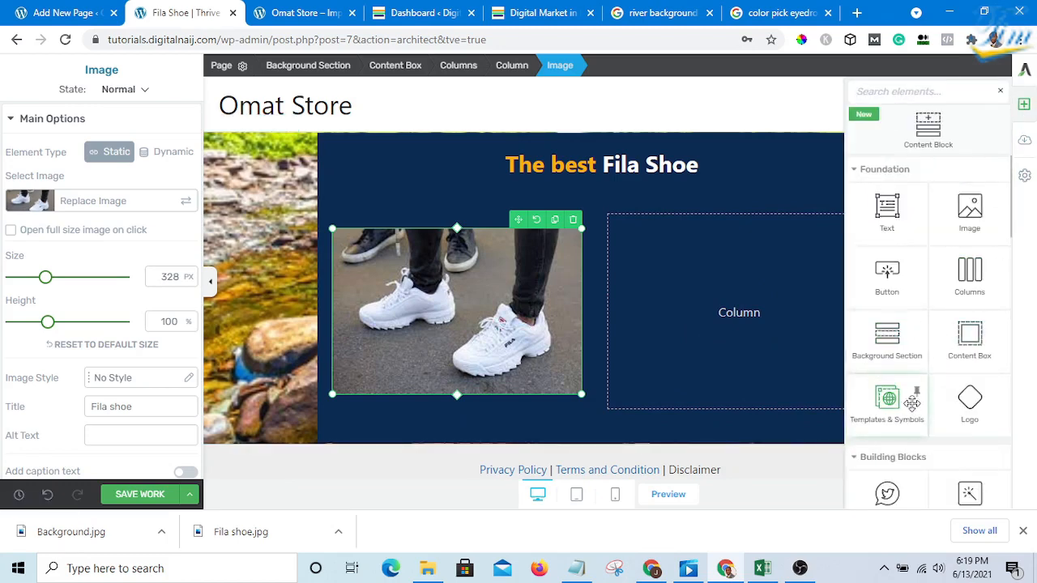
{"action": "left_click_drag", "start_coordinate": [889, 207], "coordinate": [727, 308]}
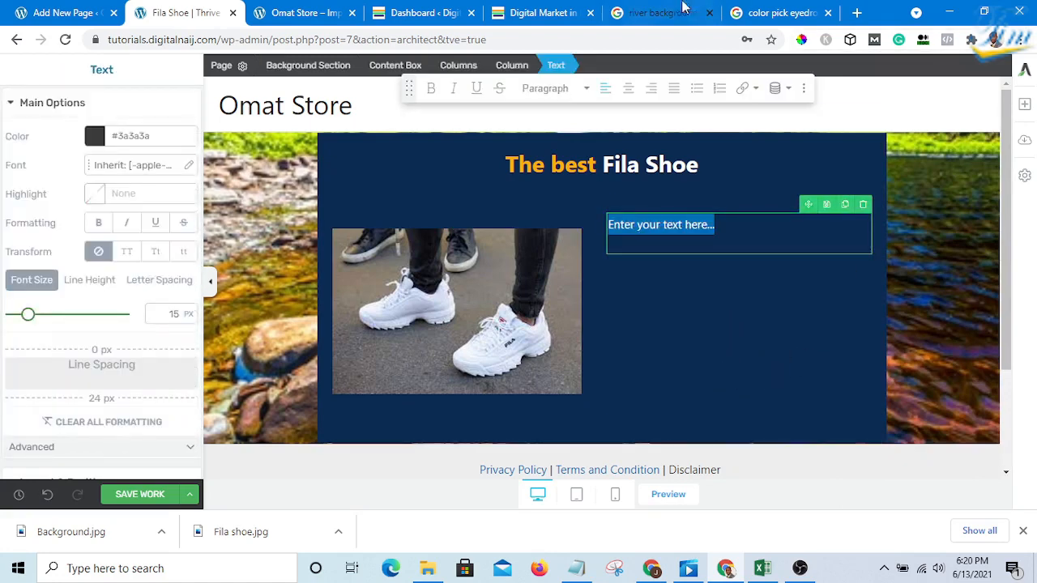
{"action": "left_click", "coordinate": [520, 16]}
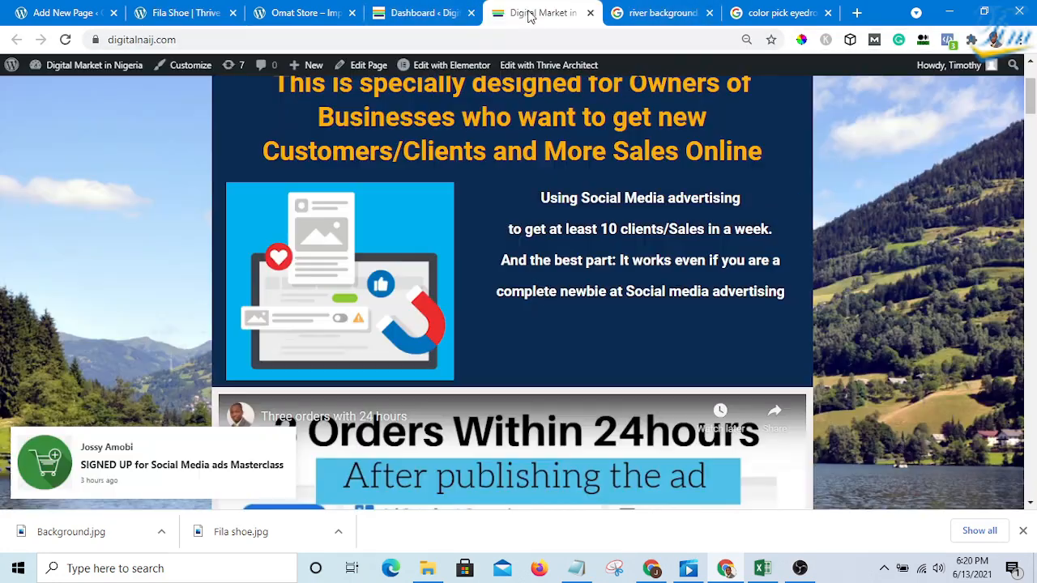
{"action": "left_click_drag", "start_coordinate": [790, 292], "coordinate": [525, 211]}
{"action": "key", "text": "ctrl+c"}
{"action": "right_click", "coordinate": [571, 199]}
{"action": "left_click", "coordinate": [607, 206]}
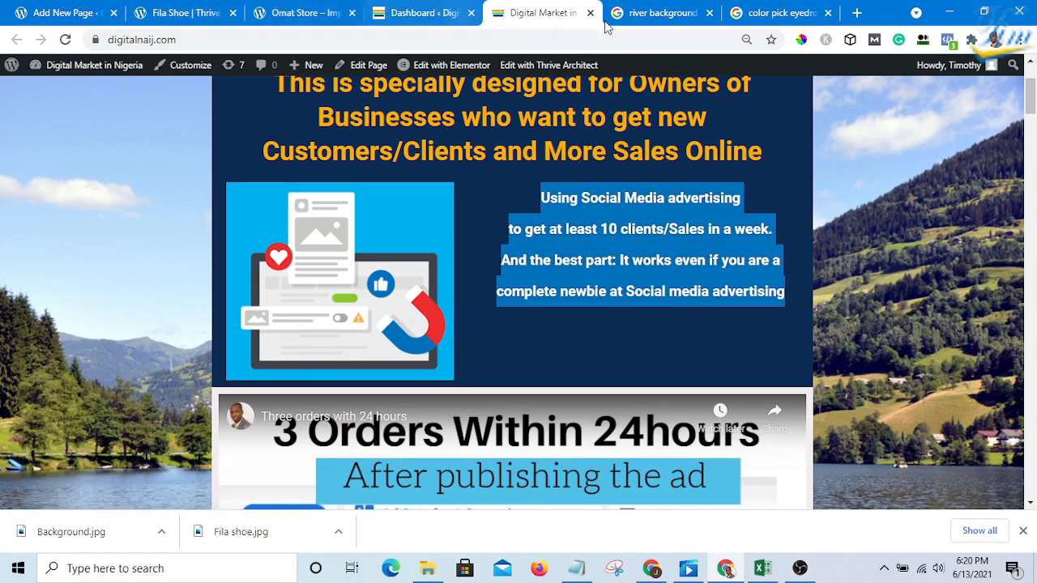
Step: Replace the placeholder text in the Fila Shoe page's second column with the copied paragraph
{"action": "left_click", "coordinate": [417, 13]}
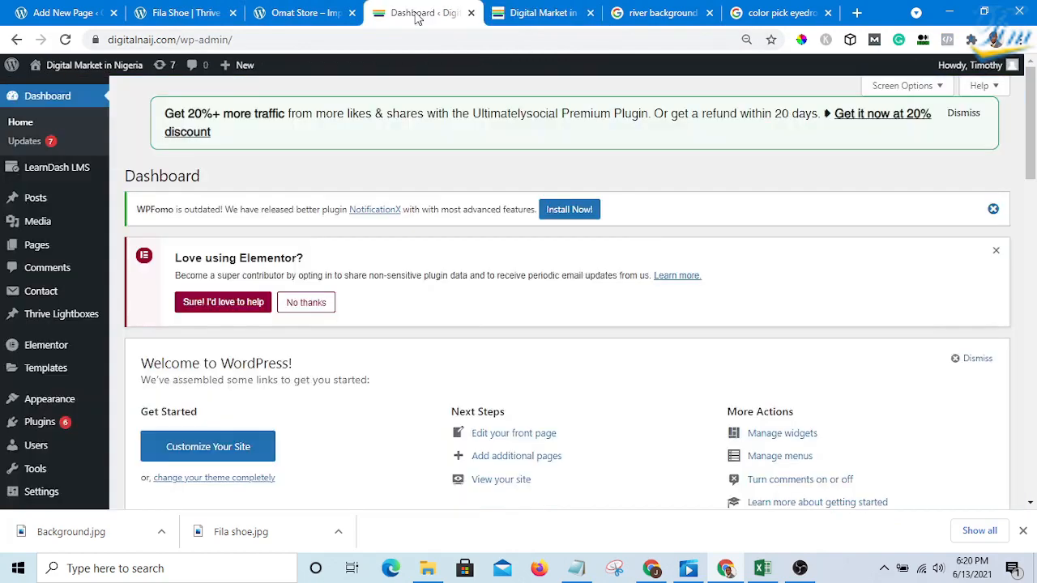
{"action": "left_click", "coordinate": [166, 16]}
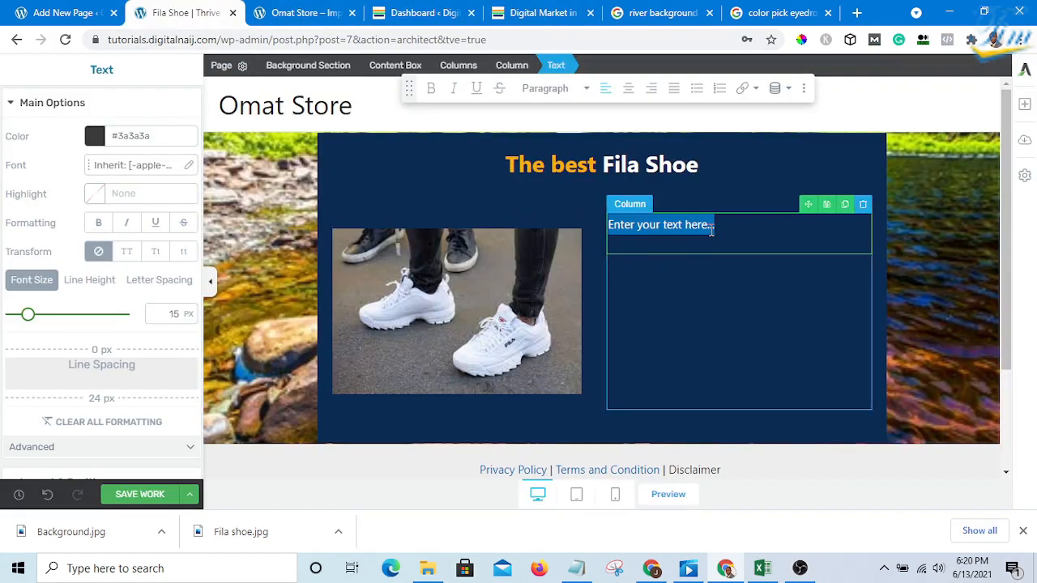
{"action": "key", "text": "ctrl+v"}
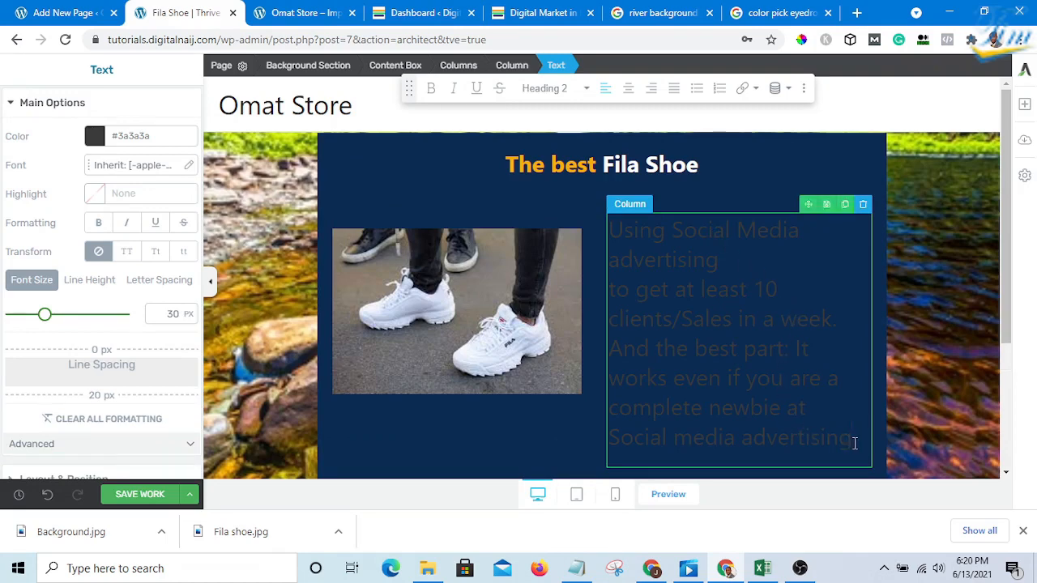
Step: Change the whole pasted paragraph's text colour to white (#ffffff)
{"action": "left_click_drag", "start_coordinate": [853, 443], "coordinate": [599, 215]}
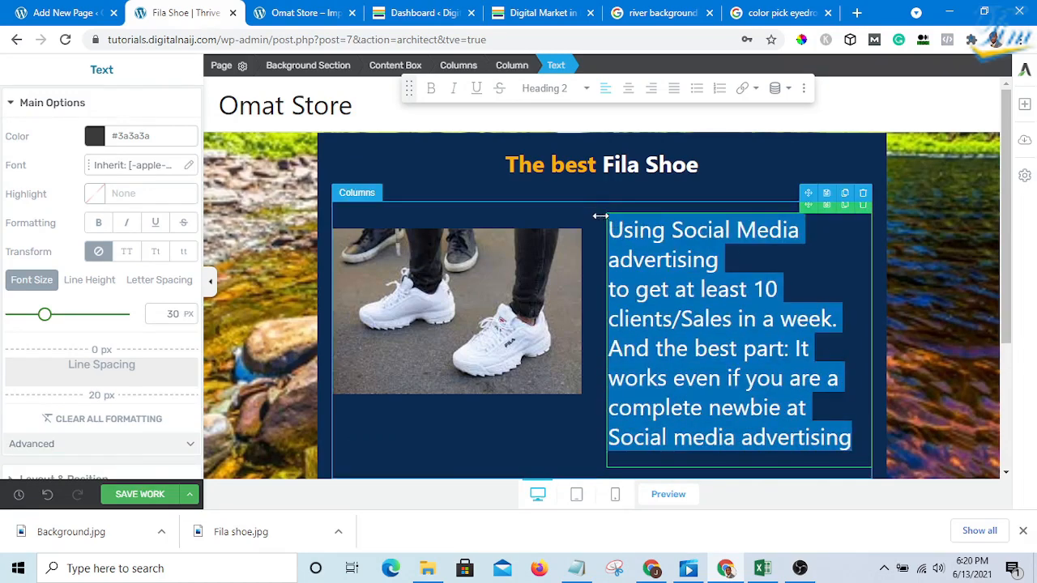
{"action": "scroll", "coordinate": [723, 337], "scroll_direction": "down", "scroll_amount": 1}
{"action": "scroll", "coordinate": [723, 336], "scroll_direction": "up", "scroll_amount": 1}
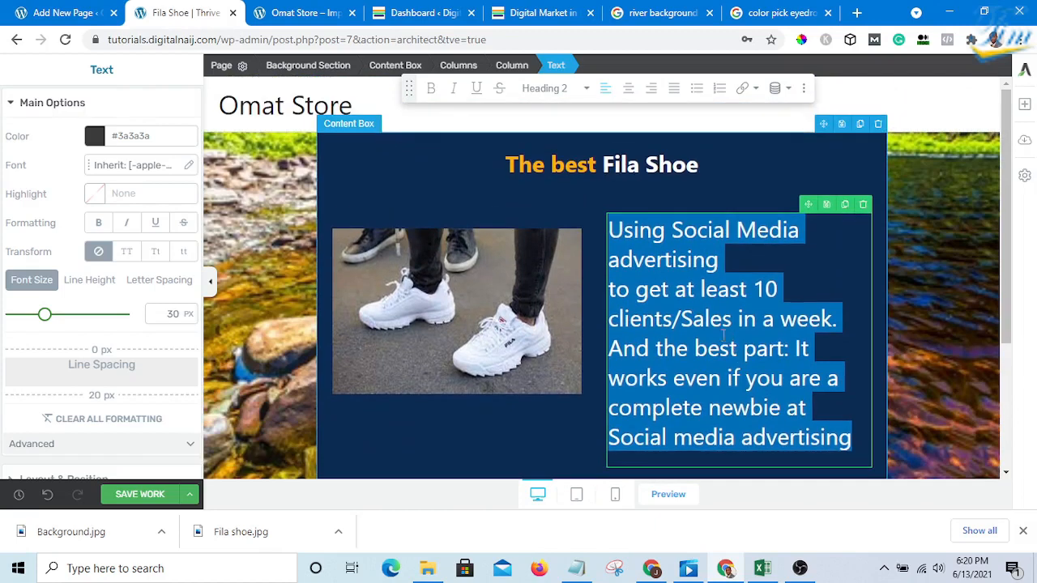
{"action": "left_click", "coordinate": [95, 139]}
{"action": "left_click_drag", "start_coordinate": [16, 279], "coordinate": [8, 154]}
{"action": "left_click", "coordinate": [137, 428]}
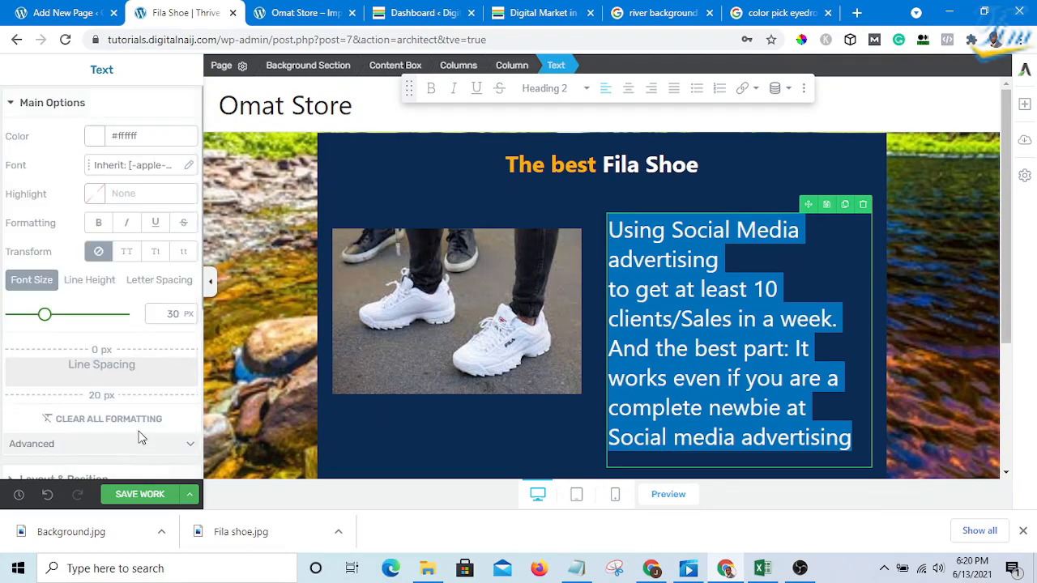
{"action": "left_click", "coordinate": [765, 293]}
Step: Reduce the whole paragraph's font size, trying 24 px and 18 px before setting it to 20 px
{"action": "scroll", "coordinate": [769, 299], "scroll_direction": "down", "scroll_amount": 2}
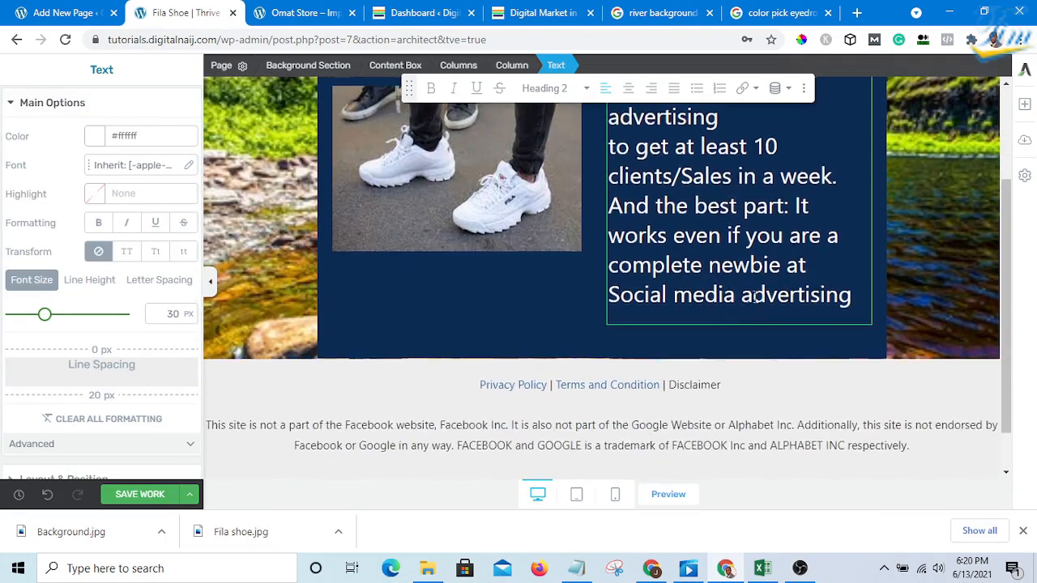
{"action": "scroll", "coordinate": [794, 301], "scroll_direction": "up", "scroll_amount": 2}
{"action": "scroll", "coordinate": [810, 305], "scroll_direction": "down", "scroll_amount": 2}
{"action": "scroll", "coordinate": [820, 307], "scroll_direction": "up", "scroll_amount": 2}
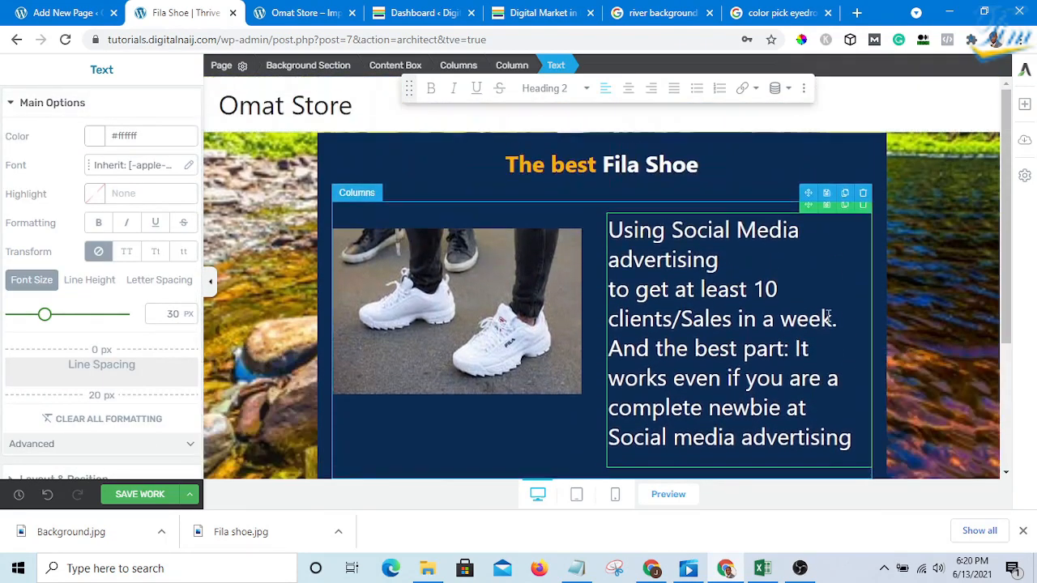
{"action": "scroll", "coordinate": [822, 279], "scroll_direction": "down", "scroll_amount": 2}
{"action": "scroll", "coordinate": [826, 324], "scroll_direction": "up", "scroll_amount": 1}
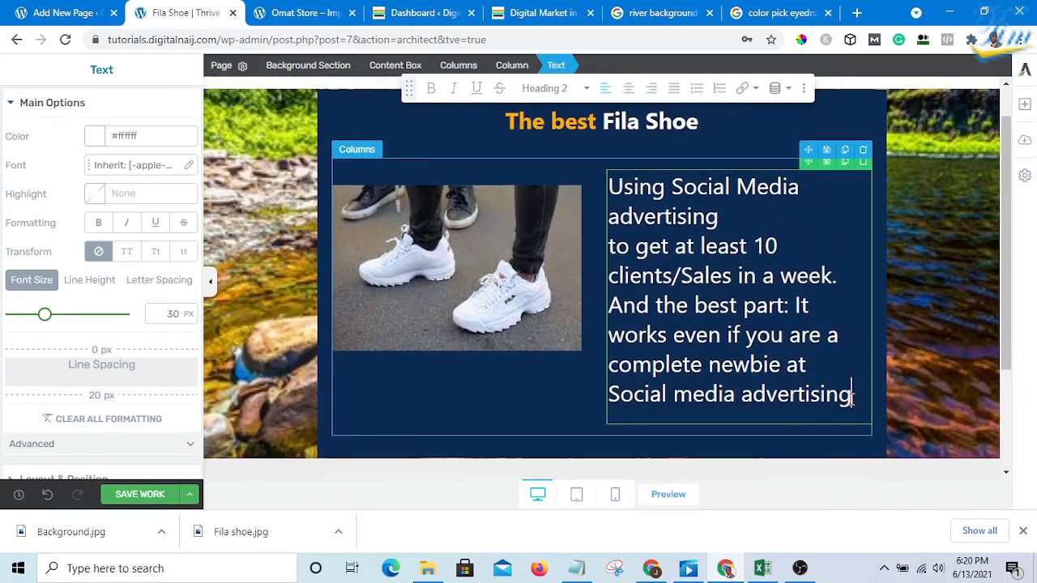
{"action": "left_click_drag", "start_coordinate": [850, 397], "coordinate": [597, 198]}
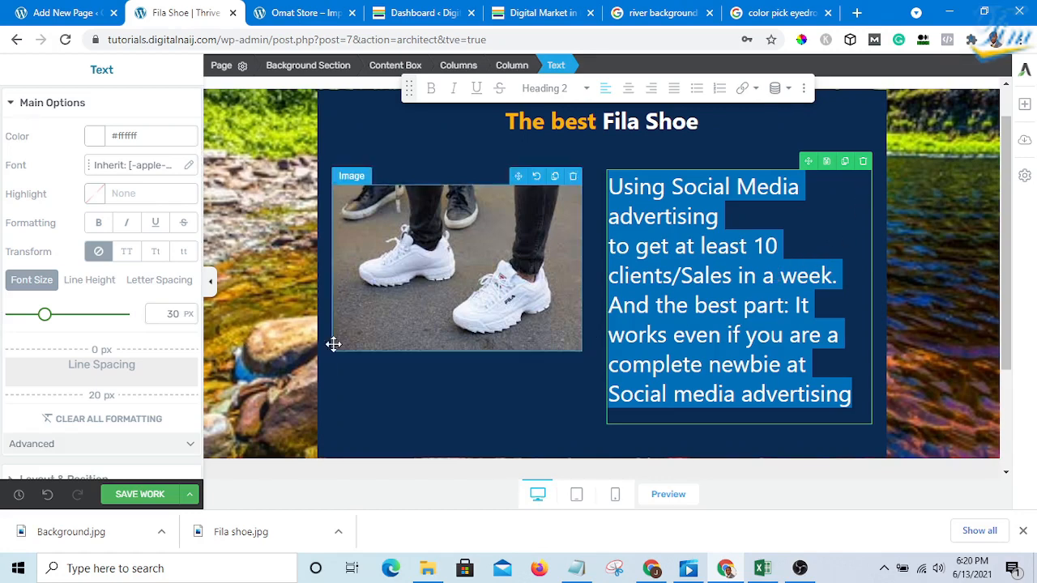
{"action": "left_click_drag", "start_coordinate": [49, 324], "coordinate": [38, 319]}
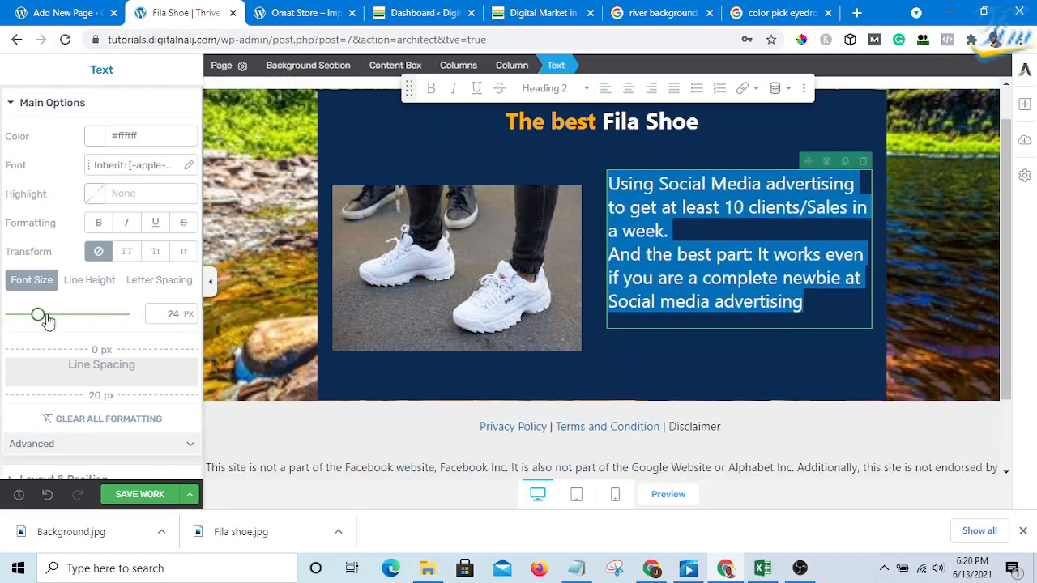
{"action": "left_click_drag", "start_coordinate": [178, 313], "coordinate": [163, 310]}
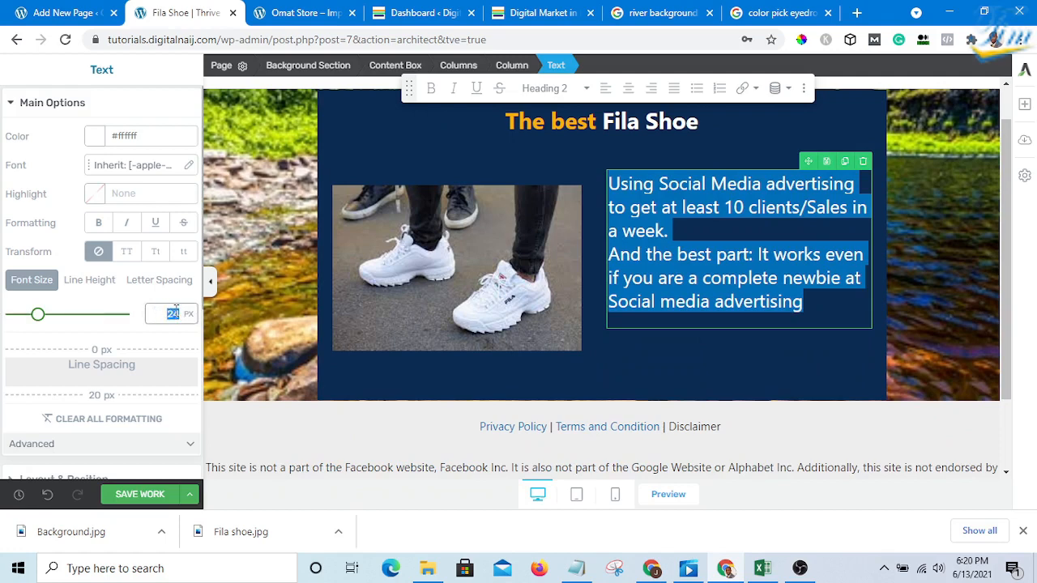
{"action": "key", "text": "BackSpace"}
{"action": "type", "text": "18"}
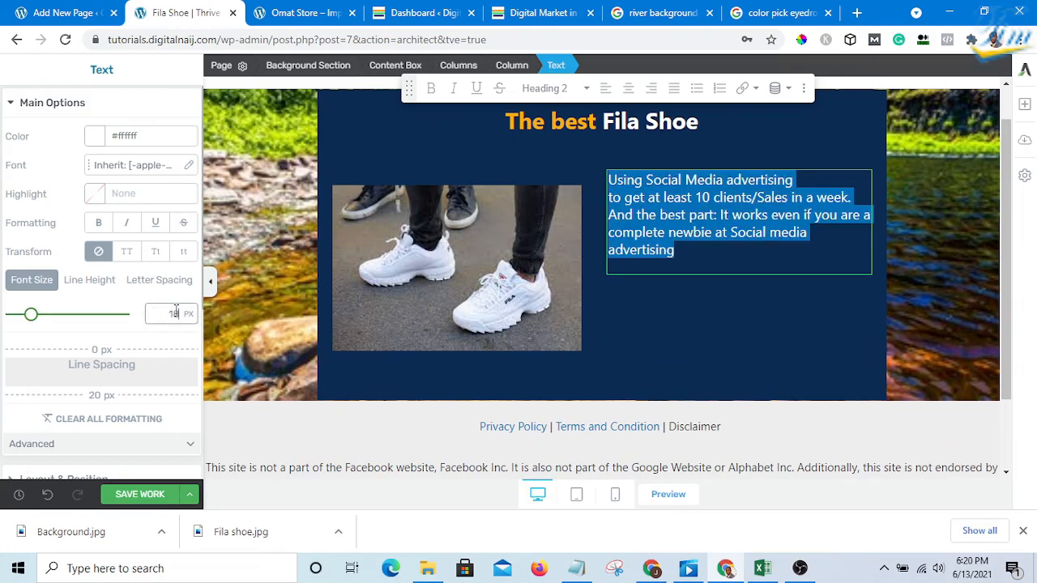
{"action": "key", "text": "BackSpace"}
{"action": "key", "text": "BackSpace"}
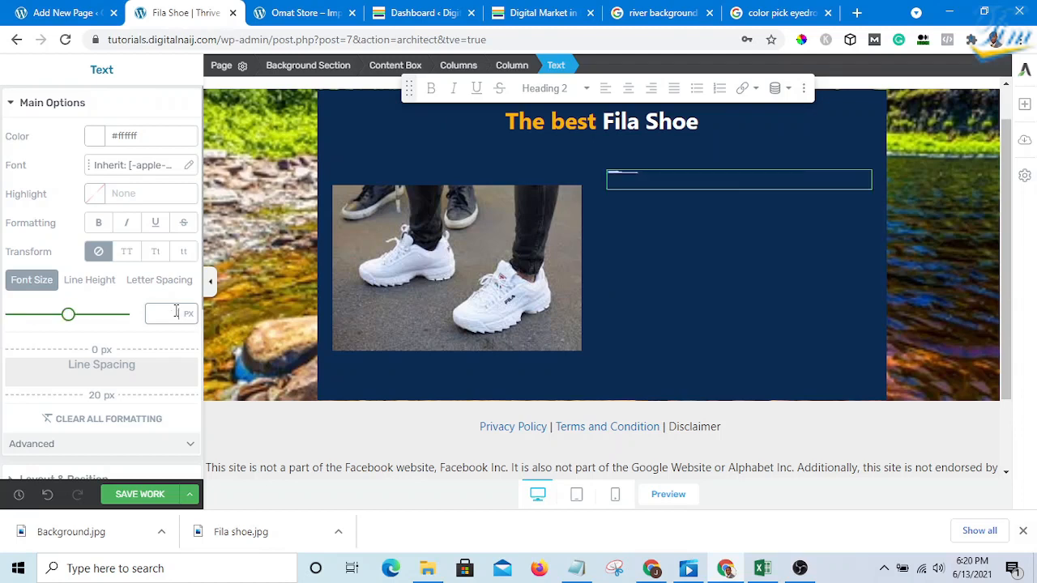
{"action": "type", "text": "20"}
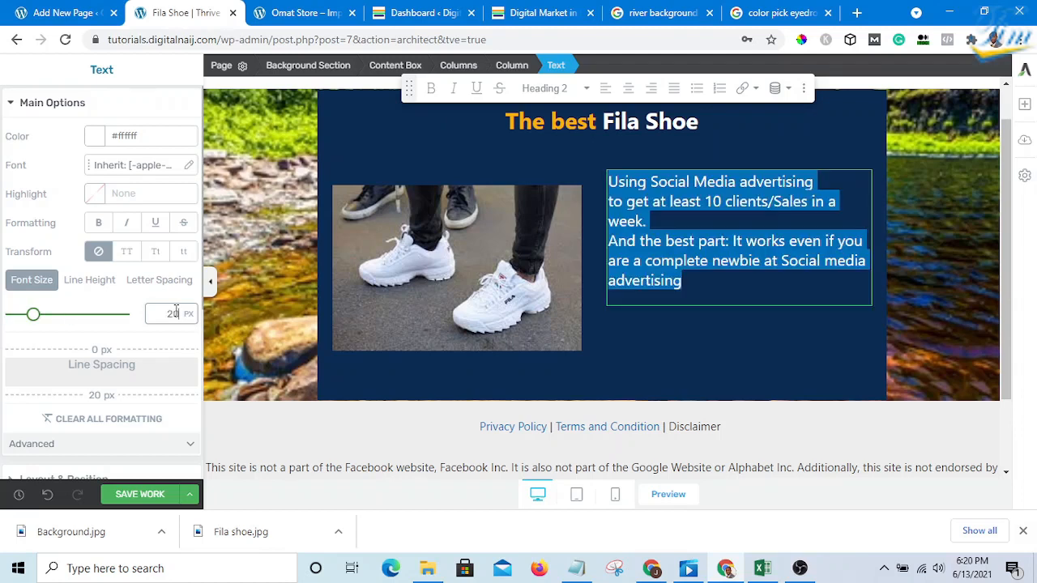
Step: Shrink the shoe image in the first column to a size of 308 px
{"action": "left_click", "coordinate": [555, 315]}
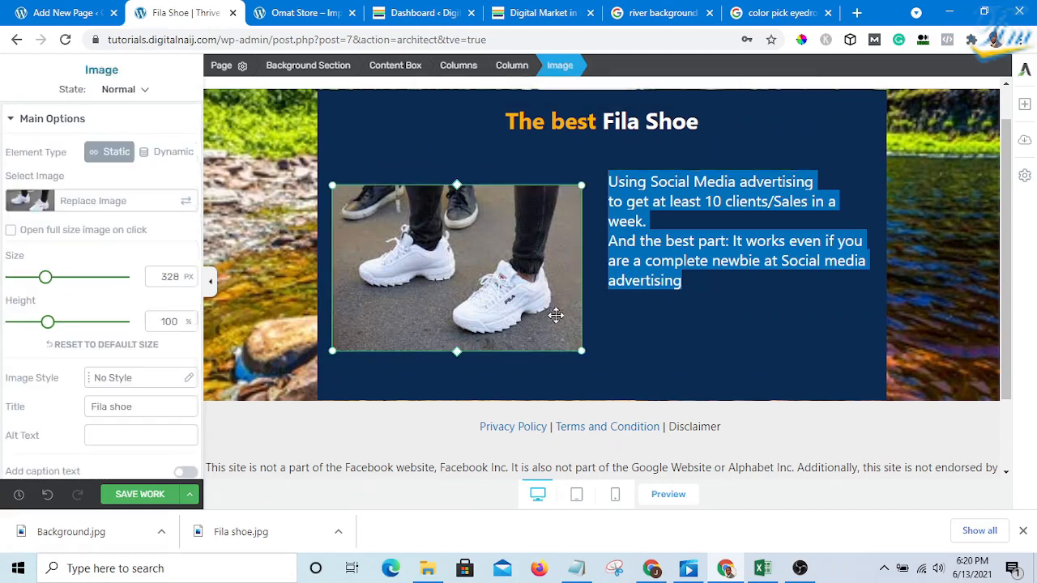
{"action": "mouse_move", "coordinate": [579, 349]}
{"action": "left_mouse_down"}
{"action": "mouse_move", "coordinate": [569, 335]}
{"action": "mouse_move", "coordinate": [566, 345]}
{"action": "left_mouse_up"}
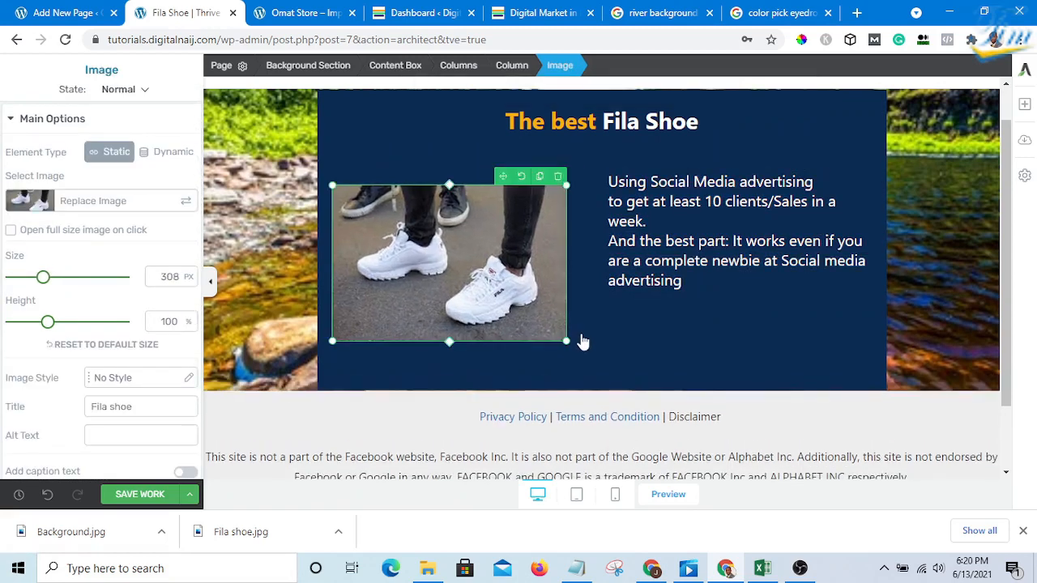
{"action": "scroll", "coordinate": [709, 287], "scroll_direction": "up", "scroll_amount": 1}
{"action": "scroll", "coordinate": [451, 370], "scroll_direction": "down", "scroll_amount": 1}
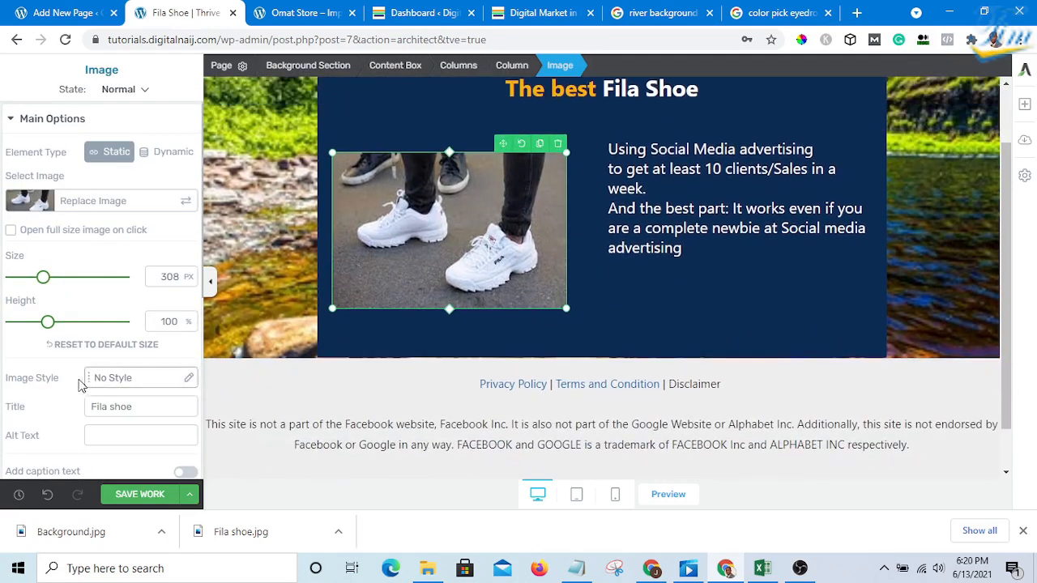
Step: Set the second column's paragraph font size to 25 px so its height better matches the shoe image
{"action": "scroll", "coordinate": [567, 308], "scroll_direction": "up", "scroll_amount": 1}
{"action": "left_click", "coordinate": [698, 284]}
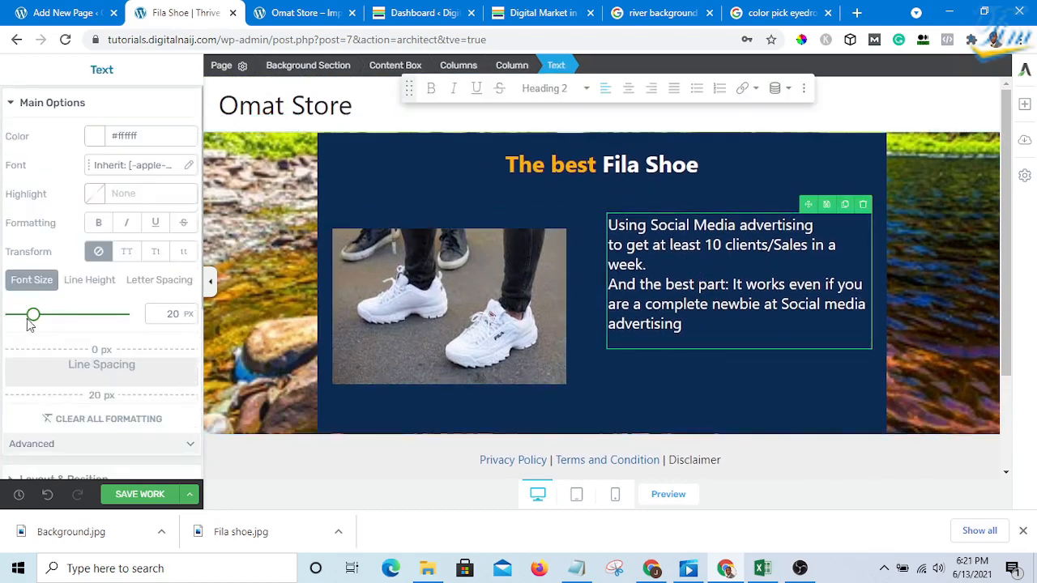
{"action": "left_click_drag", "start_coordinate": [31, 318], "coordinate": [41, 318]}
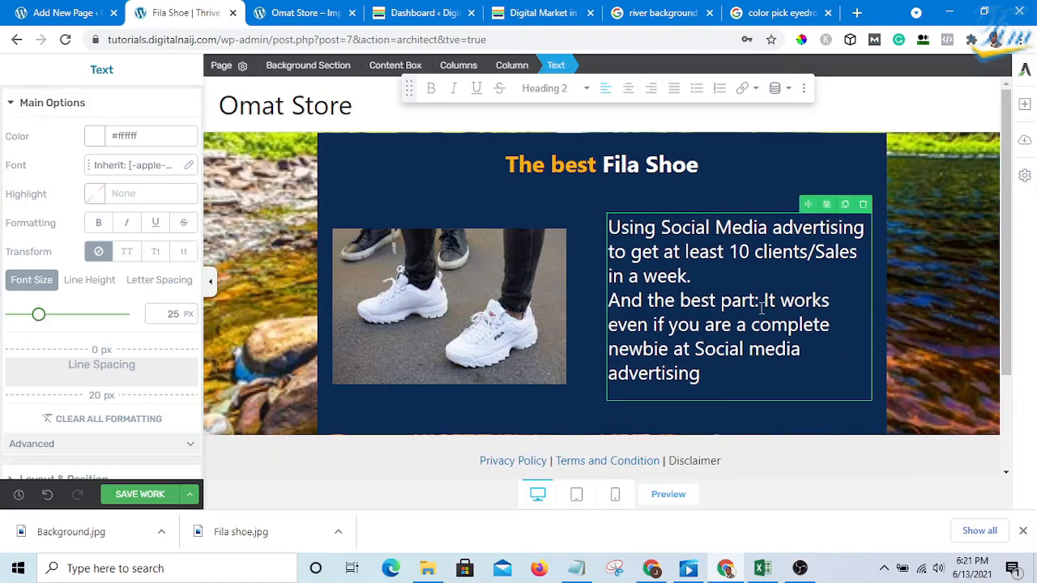
{"action": "scroll", "coordinate": [786, 267], "scroll_direction": "down", "scroll_amount": 1}
{"action": "scroll", "coordinate": [786, 268], "scroll_direction": "up", "scroll_amount": 1}
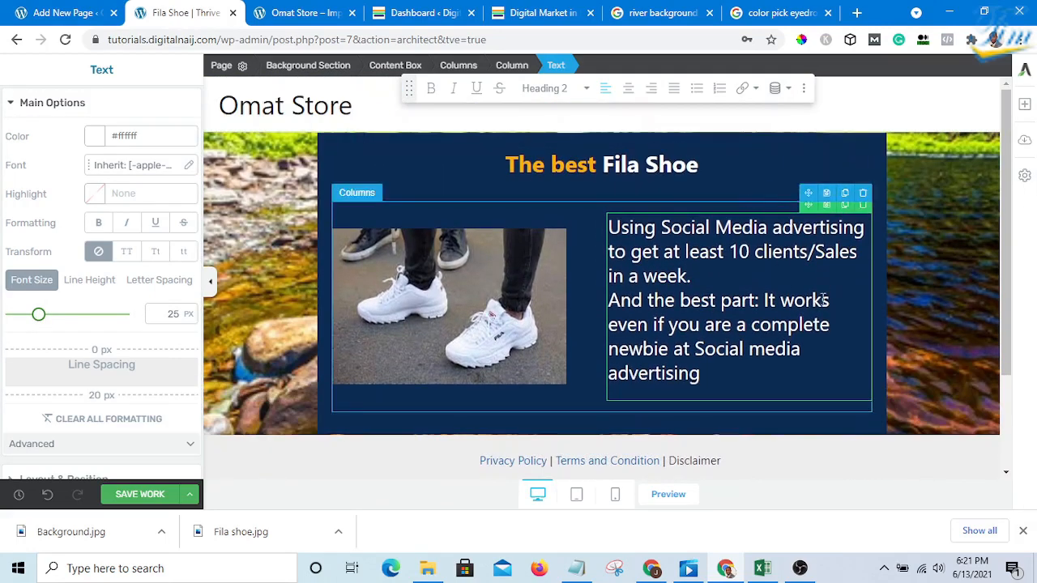
Step: Examine the video and the sign-up button below the navy box on the Digital Market in Nigeria page
{"action": "left_click", "coordinate": [543, 15]}
{"action": "scroll", "coordinate": [477, 257], "scroll_direction": "down", "scroll_amount": 3}
{"action": "scroll", "coordinate": [476, 257], "scroll_direction": "up", "scroll_amount": 1}
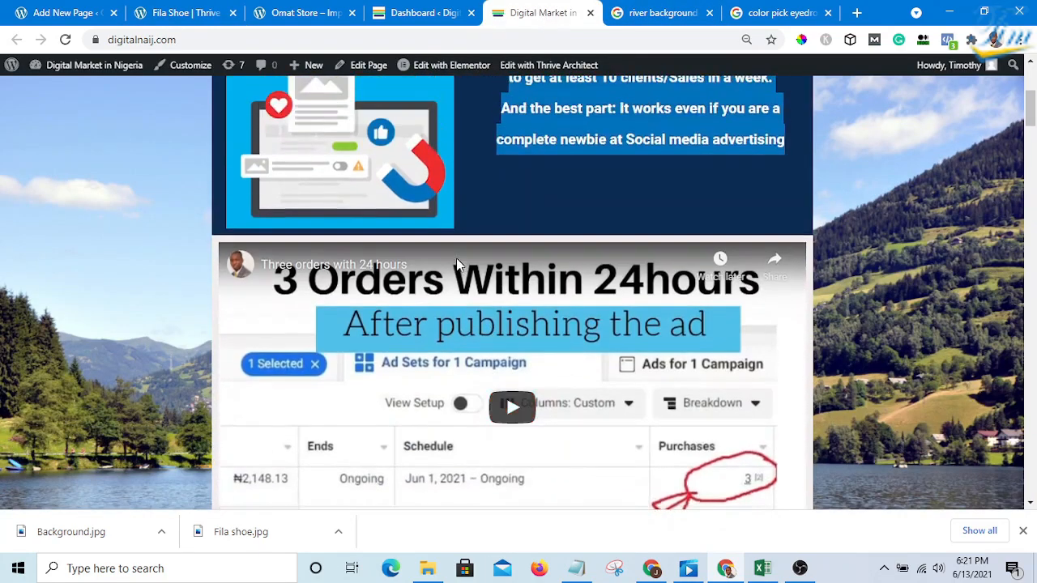
{"action": "scroll", "coordinate": [476, 257], "scroll_direction": "down", "scroll_amount": 3}
{"action": "scroll", "coordinate": [476, 256], "scroll_direction": "up", "scroll_amount": 3}
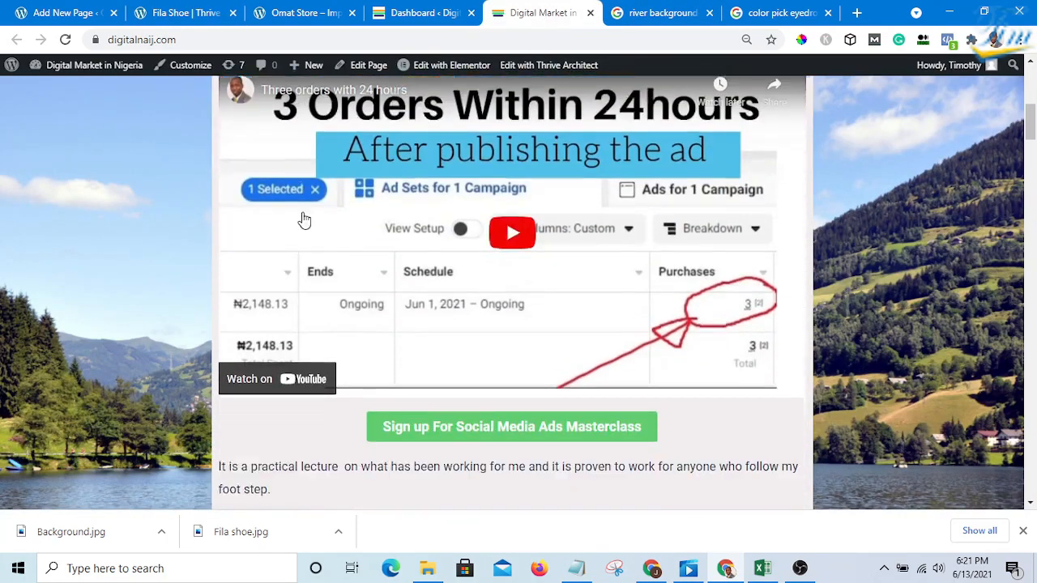
{"action": "scroll", "coordinate": [342, 207], "scroll_direction": "up", "scroll_amount": 1}
{"action": "scroll", "coordinate": [486, 209], "scroll_direction": "down", "scroll_amount": 1}
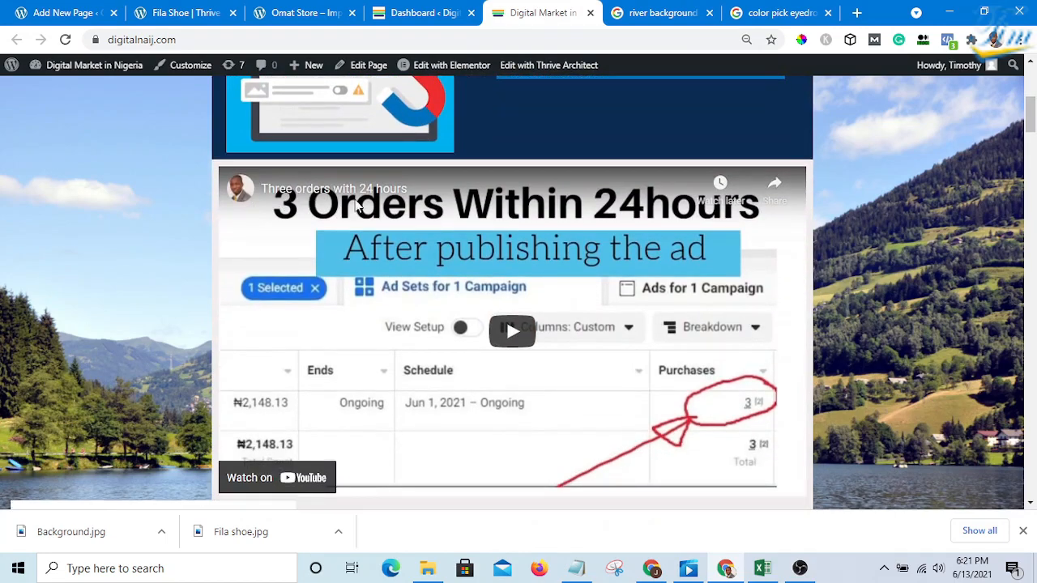
{"action": "scroll", "coordinate": [770, 234], "scroll_direction": "down", "scroll_amount": 1}
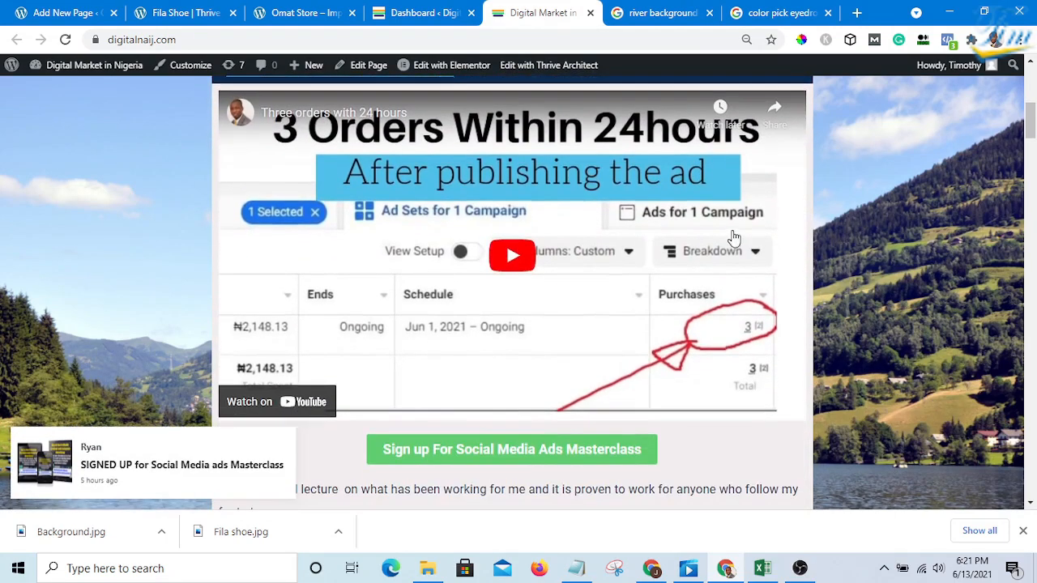
{"action": "scroll", "coordinate": [510, 235], "scroll_direction": "up", "scroll_amount": 3}
{"action": "scroll", "coordinate": [497, 308], "scroll_direction": "down", "scroll_amount": 2}
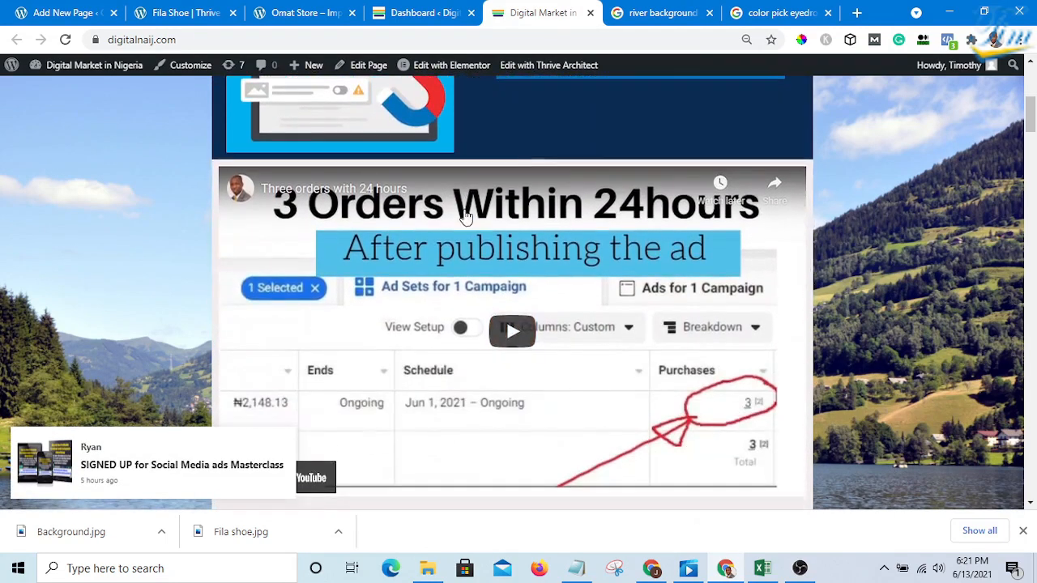
Step: Study how the full-width YouTube video sits between the navy headline box and the sign-up button on the reference page
{"action": "scroll", "coordinate": [470, 357], "scroll_direction": "down", "scroll_amount": 1}
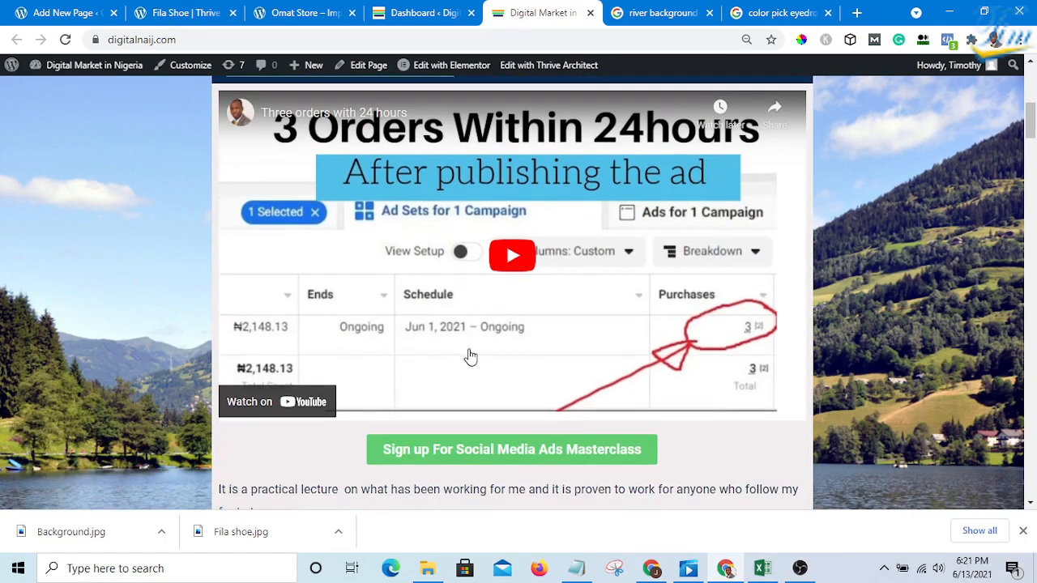
{"action": "scroll", "coordinate": [555, 276], "scroll_direction": "up", "scroll_amount": 5}
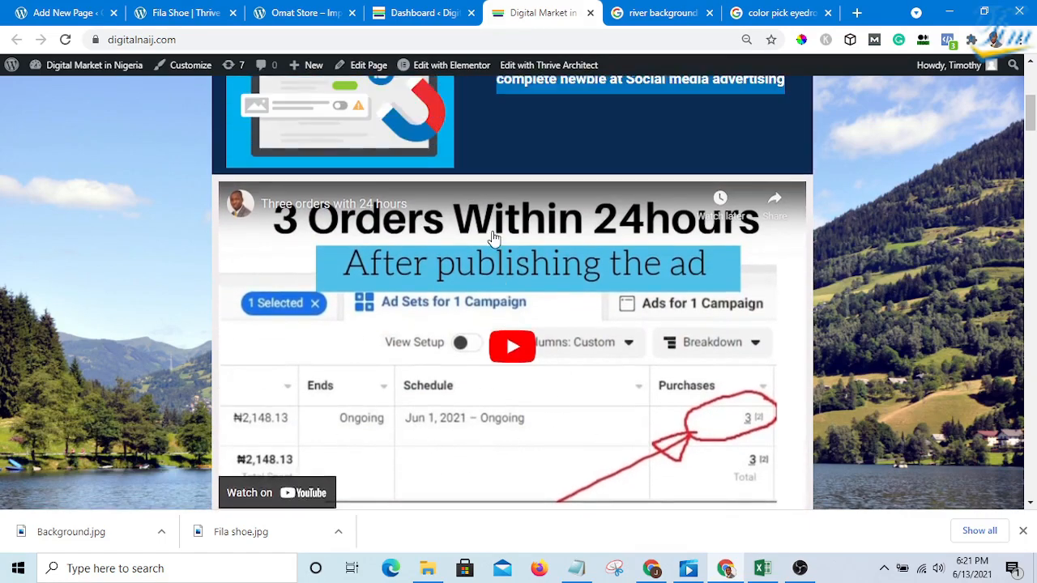
{"action": "scroll", "coordinate": [523, 316], "scroll_direction": "down", "scroll_amount": 4}
{"action": "scroll", "coordinate": [530, 307], "scroll_direction": "up", "scroll_amount": 2}
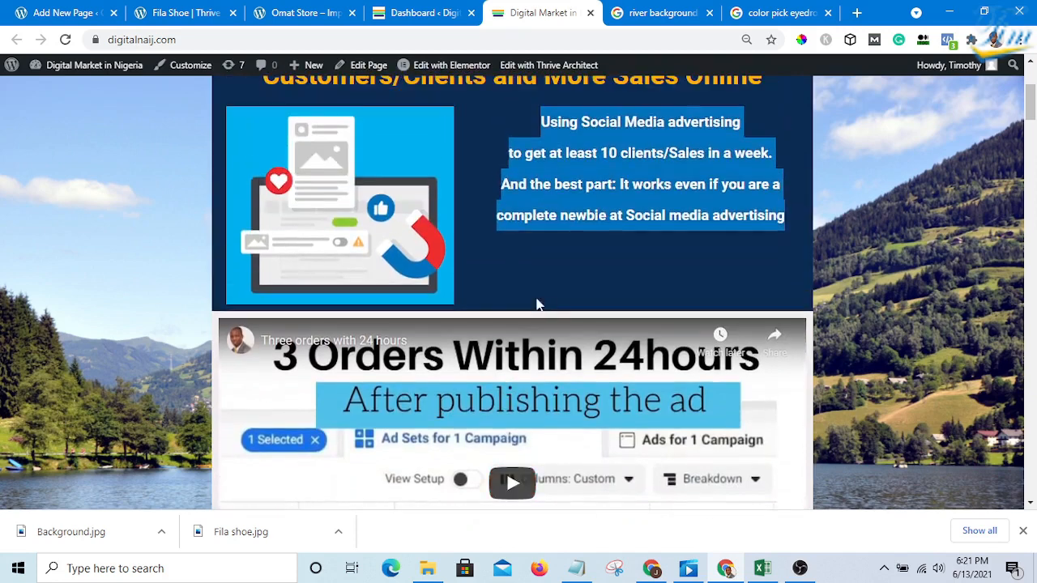
{"action": "scroll", "coordinate": [522, 243], "scroll_direction": "down", "scroll_amount": 1}
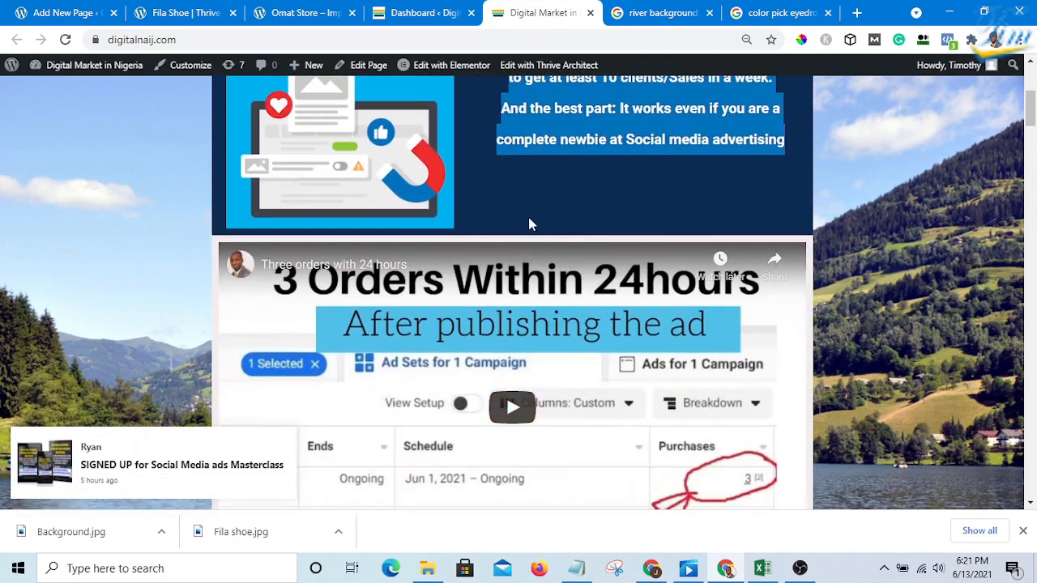
{"action": "scroll", "coordinate": [470, 283], "scroll_direction": "up", "scroll_amount": 1}
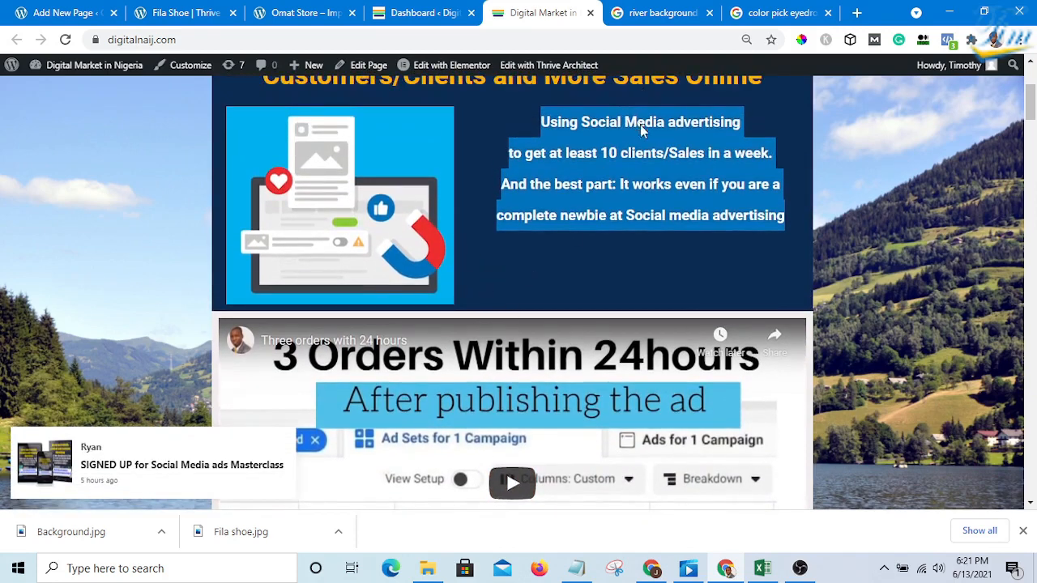
{"action": "scroll", "coordinate": [528, 310], "scroll_direction": "down", "scroll_amount": 3}
{"action": "scroll", "coordinate": [412, 220], "scroll_direction": "down", "scroll_amount": 1}
{"action": "scroll", "coordinate": [352, 182], "scroll_direction": "up", "scroll_amount": 1}
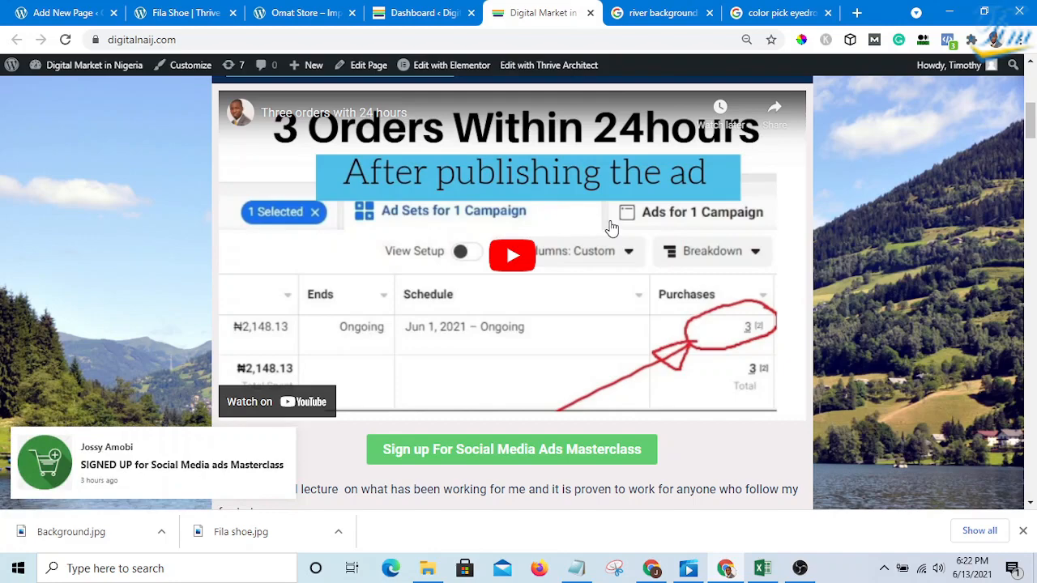
{"action": "scroll", "coordinate": [828, 190], "scroll_direction": "down", "scroll_amount": 2}
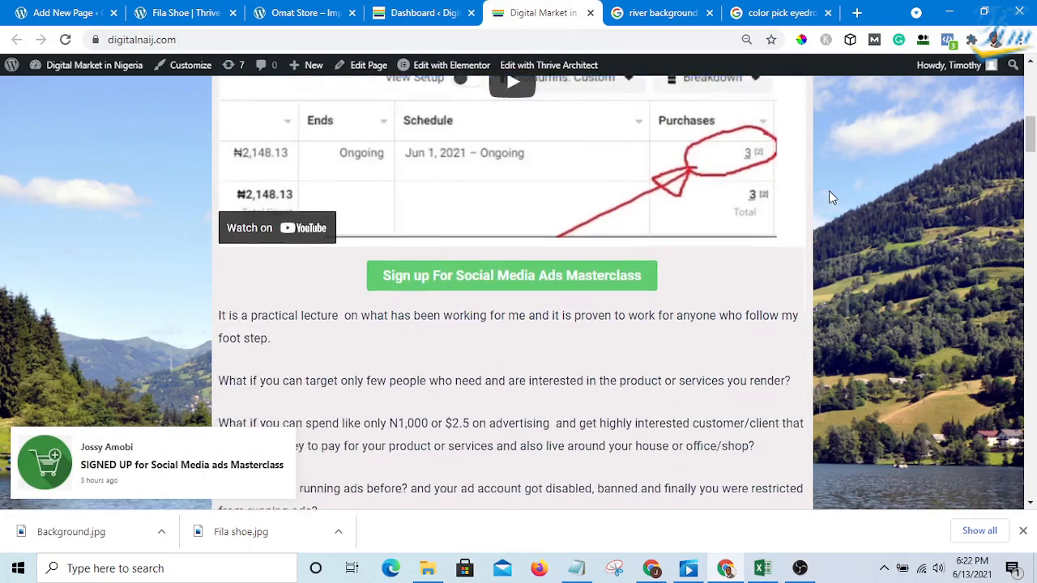
{"action": "scroll", "coordinate": [727, 206], "scroll_direction": "up", "scroll_amount": 3}
{"action": "scroll", "coordinate": [722, 186], "scroll_direction": "down", "scroll_amount": 2}
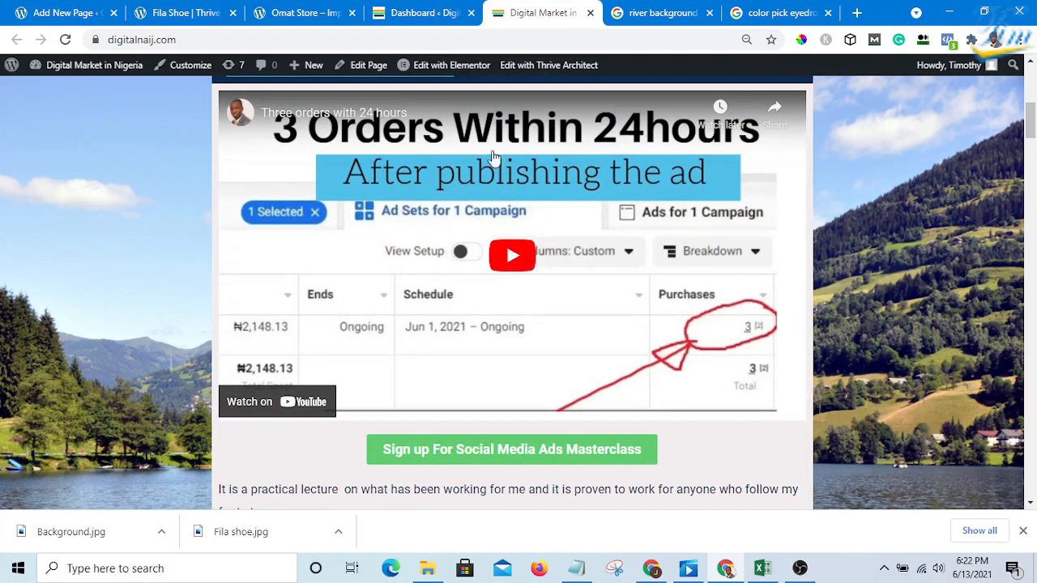
{"action": "scroll", "coordinate": [480, 228], "scroll_direction": "up", "scroll_amount": 1}
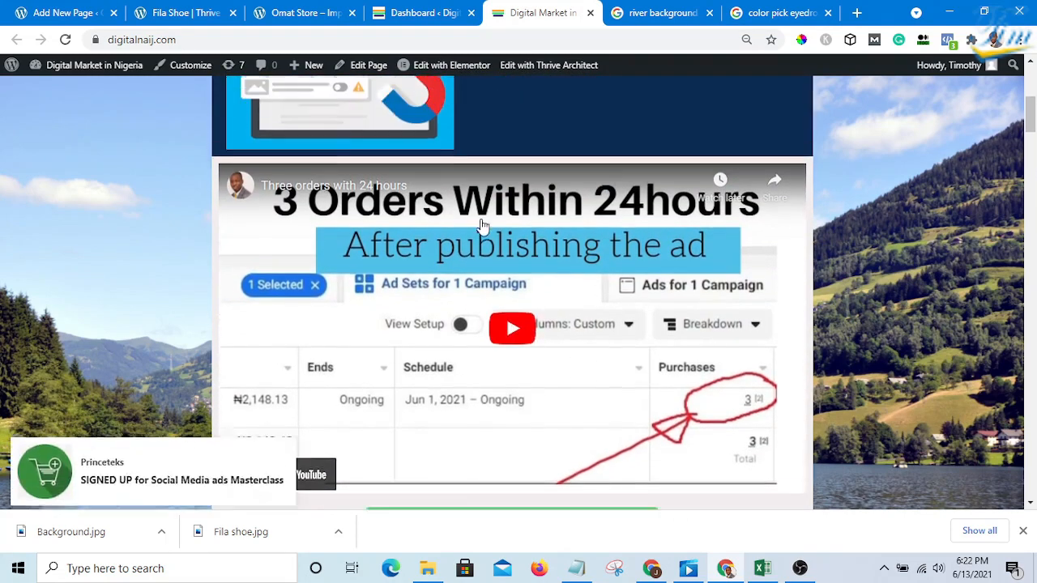
{"action": "scroll", "coordinate": [489, 228], "scroll_direction": "down", "scroll_amount": 1}
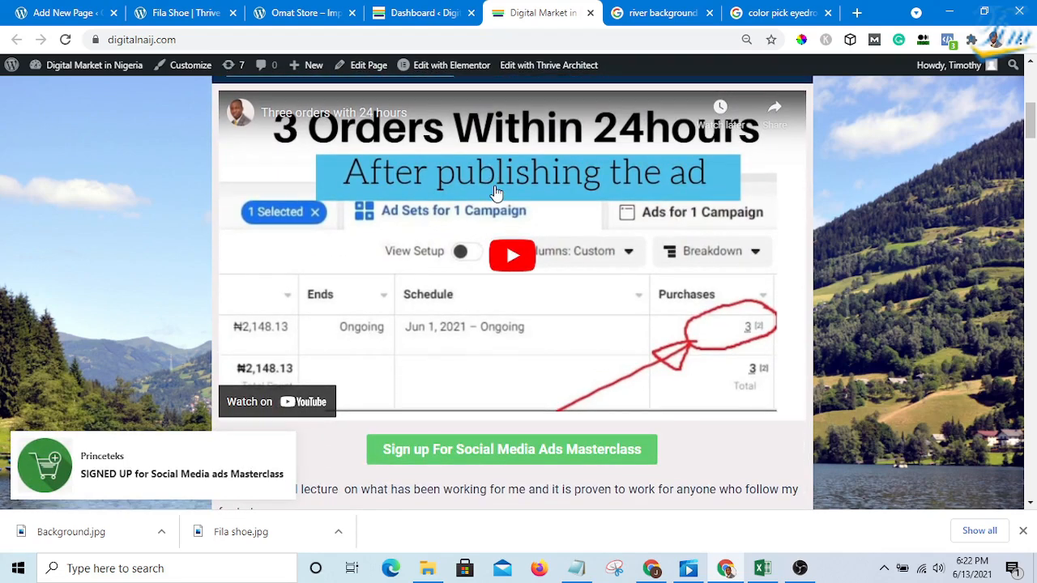
{"action": "scroll", "coordinate": [496, 194], "scroll_direction": "up", "scroll_amount": 1}
{"action": "scroll", "coordinate": [899, 74], "scroll_direction": "down", "scroll_amount": 1}
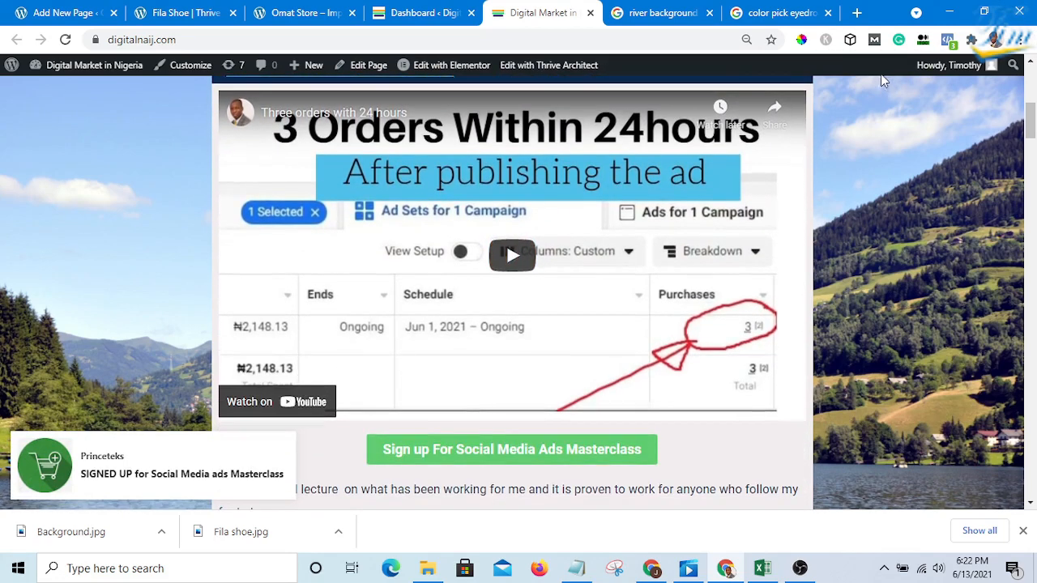
Step: Open YouTube in a new tab, go to the account's own channel and pause its featured video to reach the Uploads
{"action": "left_click", "coordinate": [856, 13]}
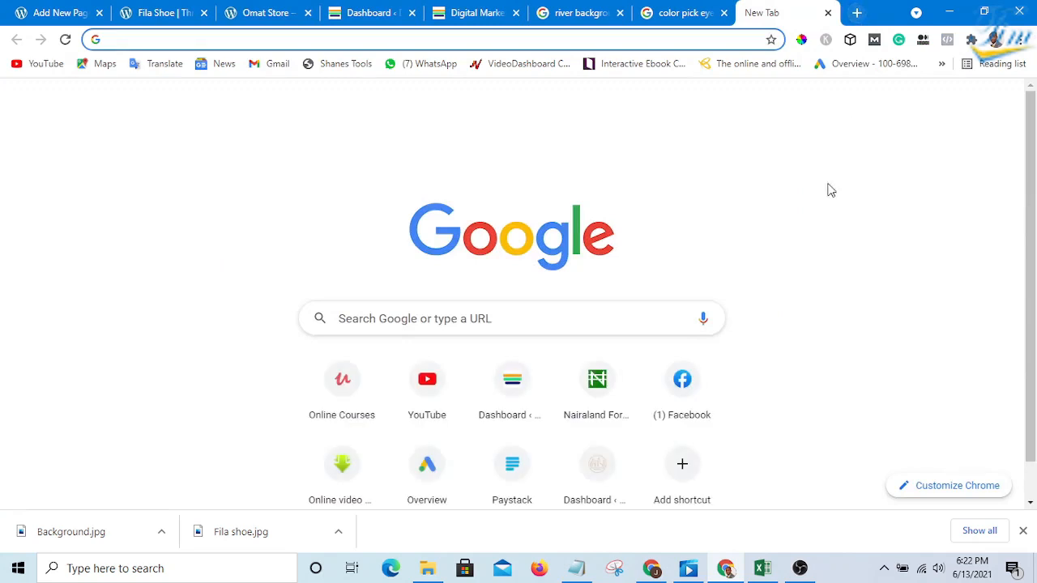
{"action": "left_click", "coordinate": [439, 384]}
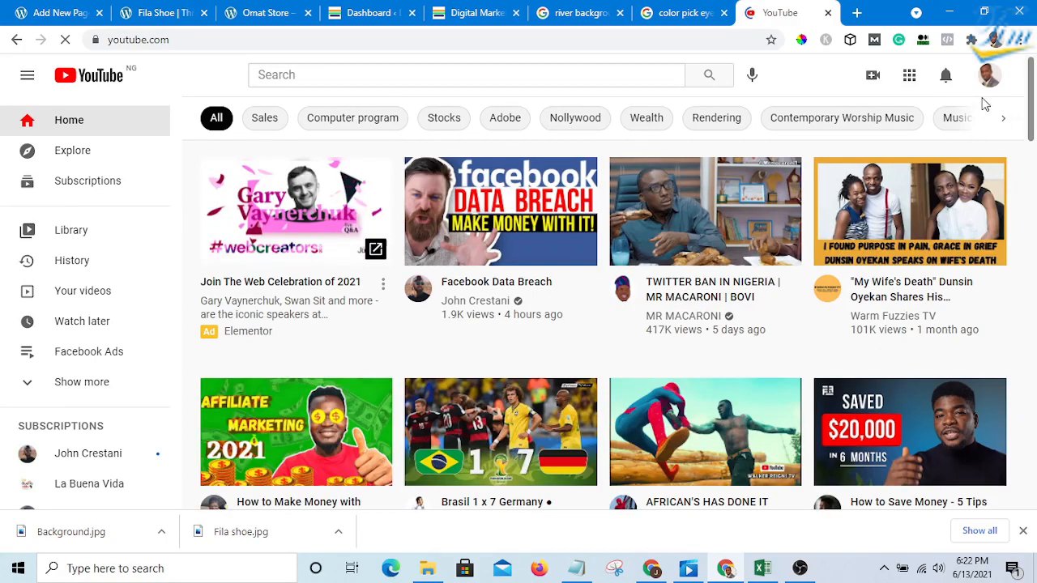
{"action": "left_click", "coordinate": [989, 76]}
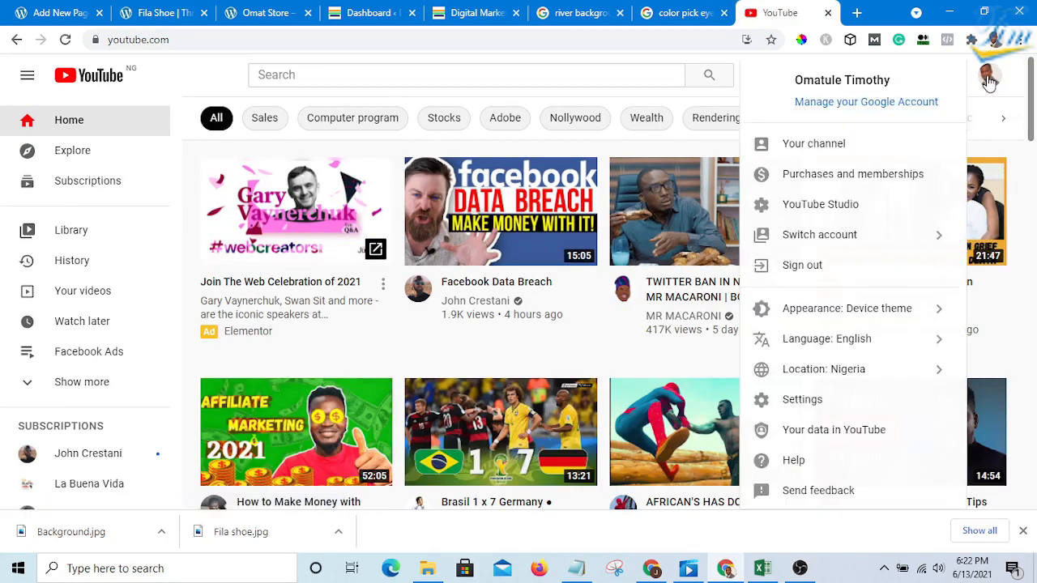
{"action": "left_click", "coordinate": [797, 146]}
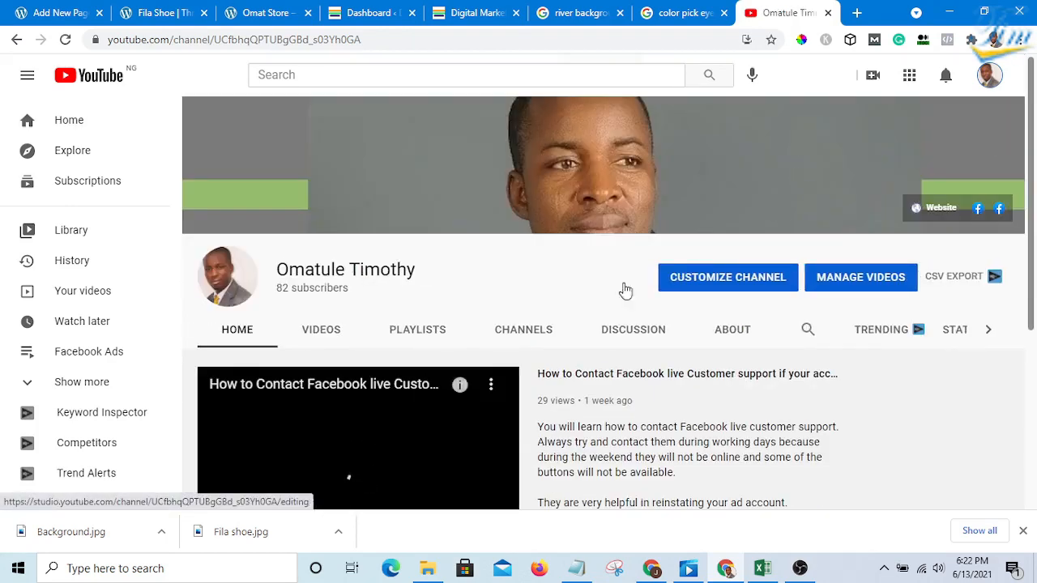
{"action": "scroll", "coordinate": [621, 289], "scroll_direction": "down", "scroll_amount": 3}
{"action": "left_click", "coordinate": [221, 308]}
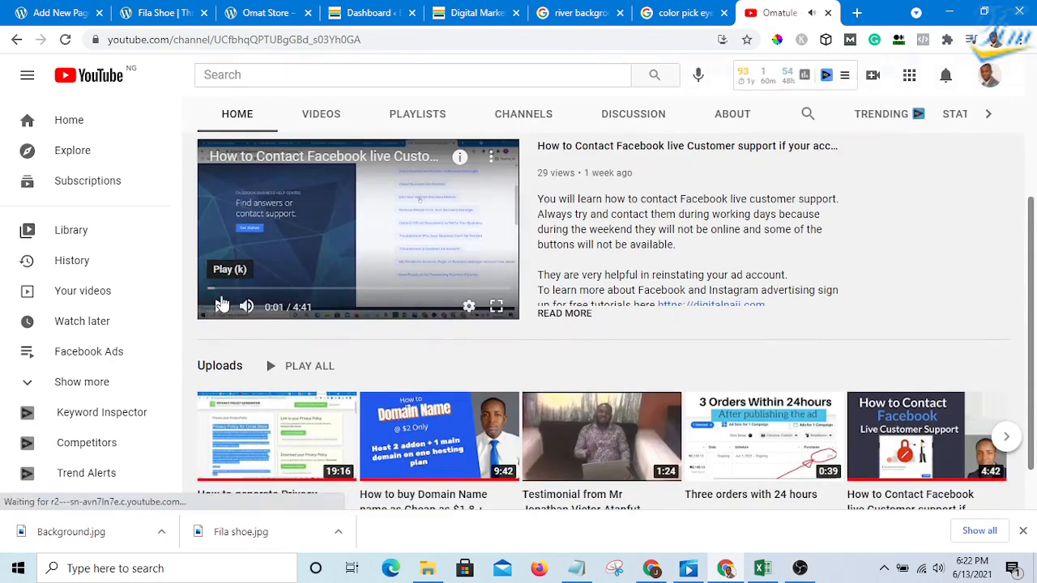
{"action": "scroll", "coordinate": [229, 306], "scroll_direction": "down", "scroll_amount": 1}
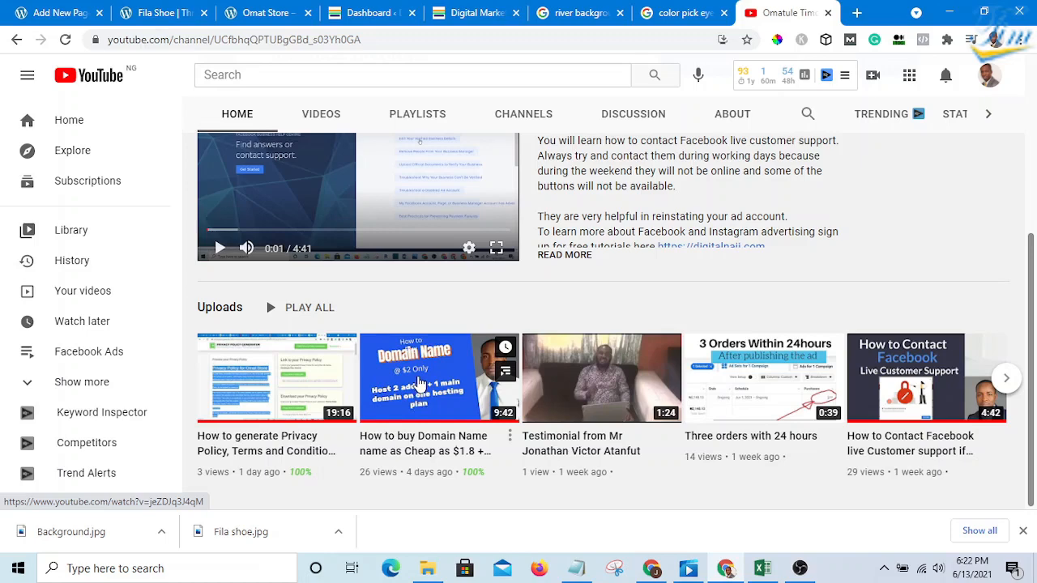
Step: Open the uploaded video "How to buy Domain Name name as Cheap as $1.8 + Hosting 3 domains in 1 Hosting plan 2021" and pause it
{"action": "left_click", "coordinate": [418, 382]}
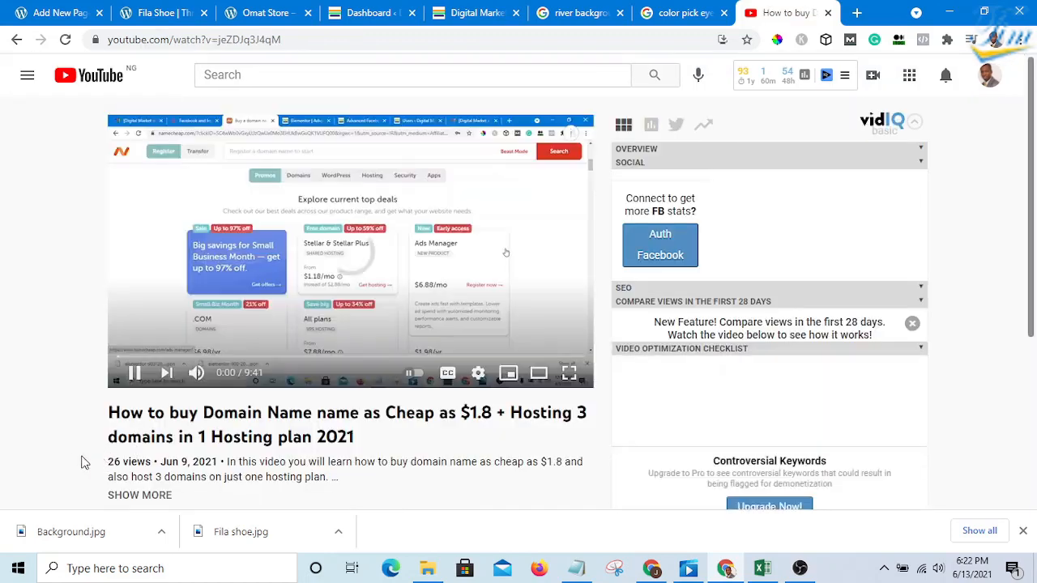
{"action": "left_click", "coordinate": [134, 373]}
{"action": "scroll", "coordinate": [509, 378], "scroll_direction": "down", "scroll_amount": 1}
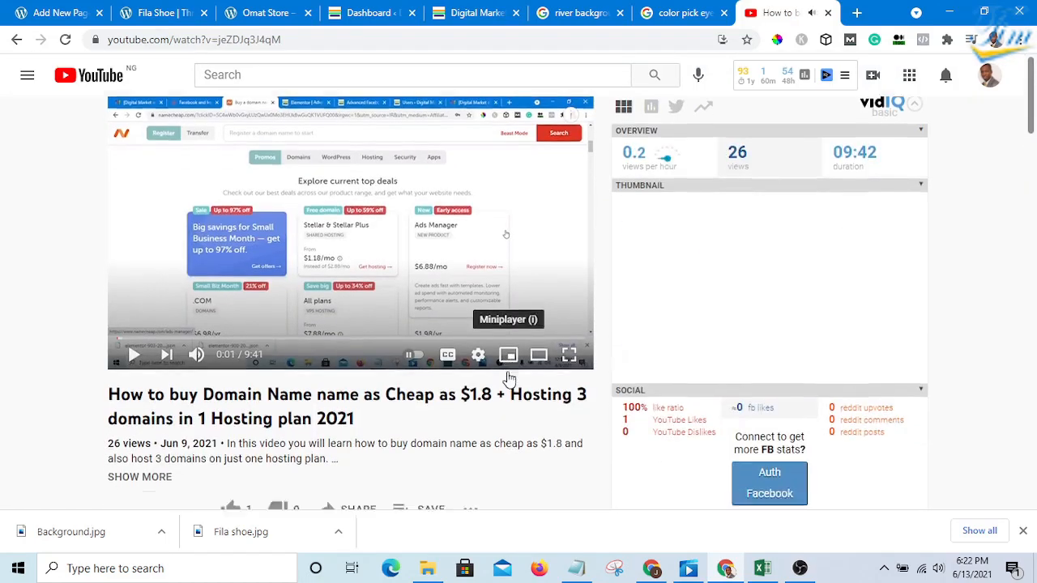
{"action": "scroll", "coordinate": [505, 373], "scroll_direction": "down", "scroll_amount": 2}
{"action": "scroll", "coordinate": [480, 362], "scroll_direction": "up", "scroll_amount": 2}
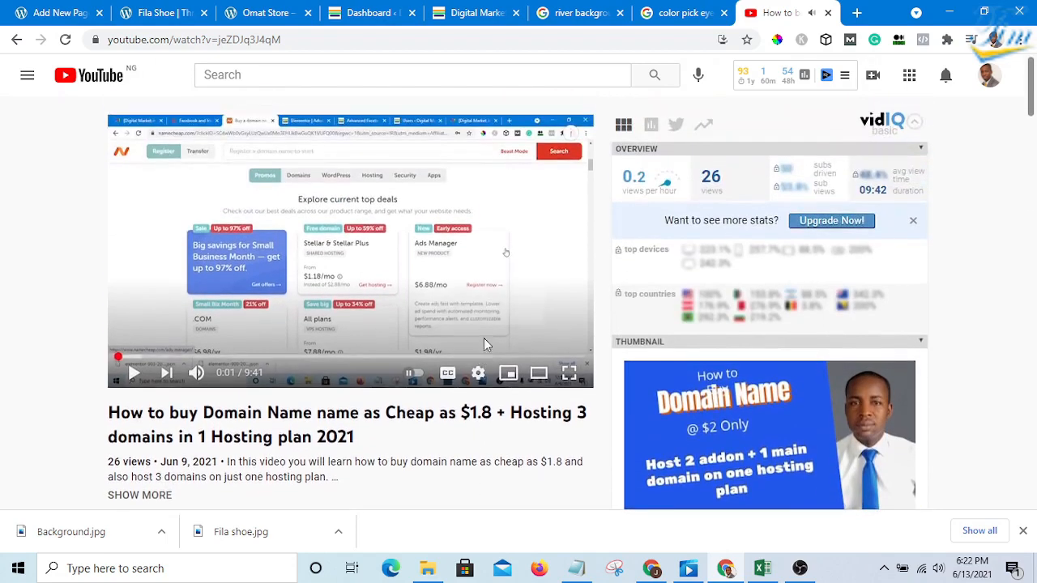
Step: Copy the domain name video's share link
{"action": "scroll", "coordinate": [503, 311], "scroll_direction": "down", "scroll_amount": 3}
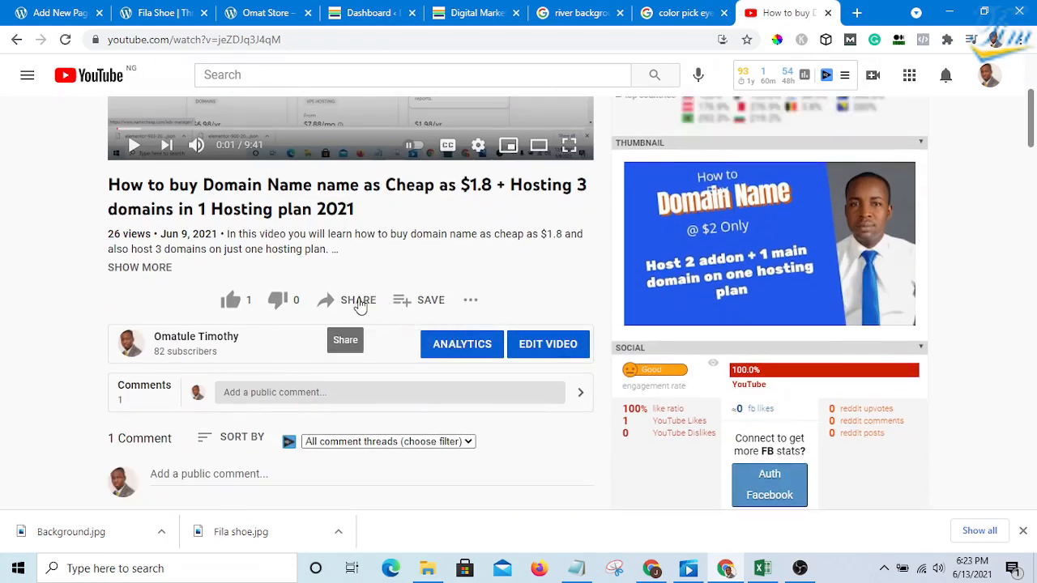
{"action": "left_click", "coordinate": [359, 301]}
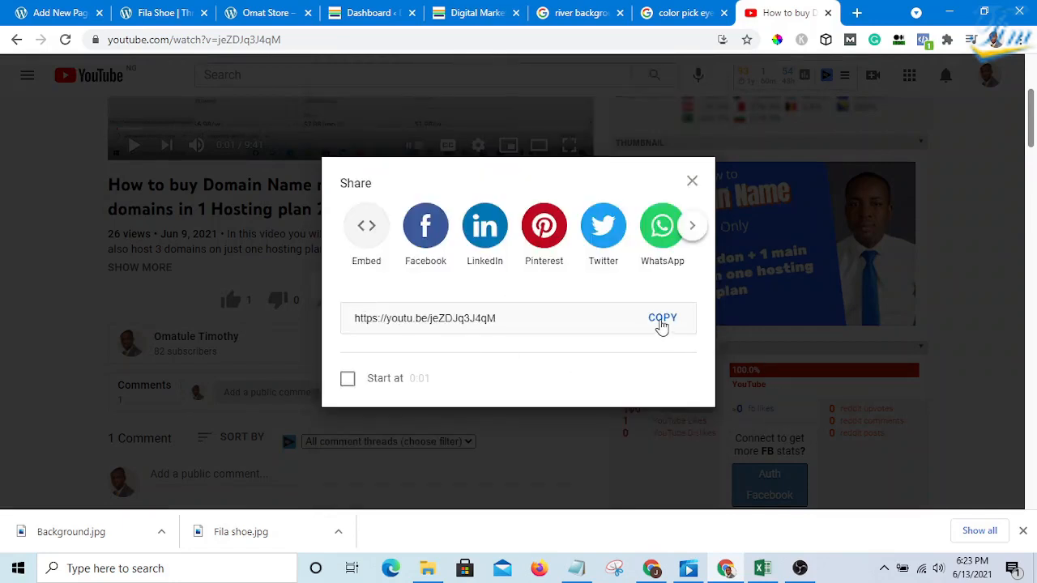
{"action": "left_click", "coordinate": [662, 319]}
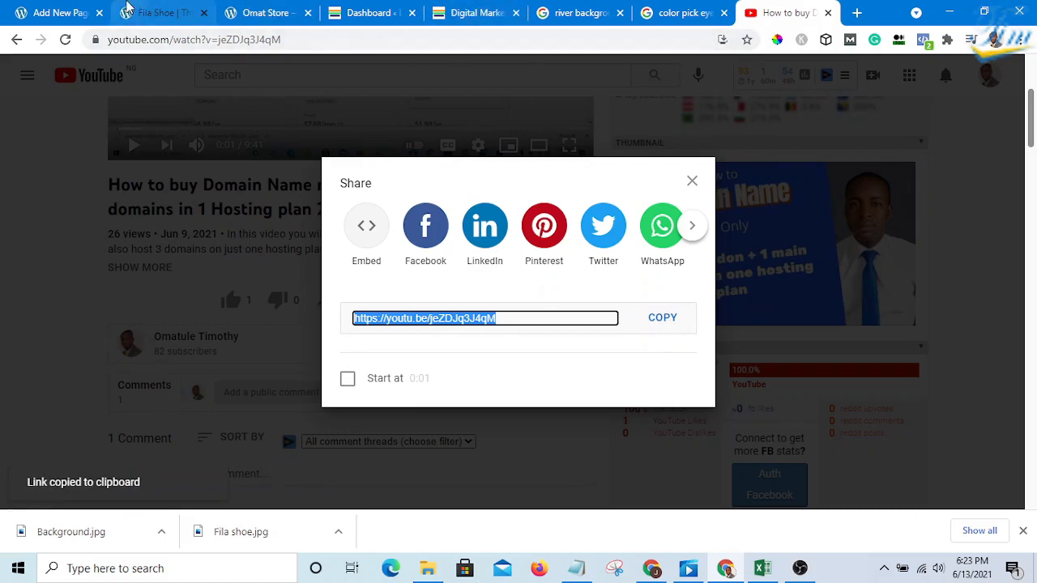
Step: Return to the Fila Shoe page in Thrive Architect and add a Video element below the two columns inside the navy content box
{"action": "left_click", "coordinate": [150, 15]}
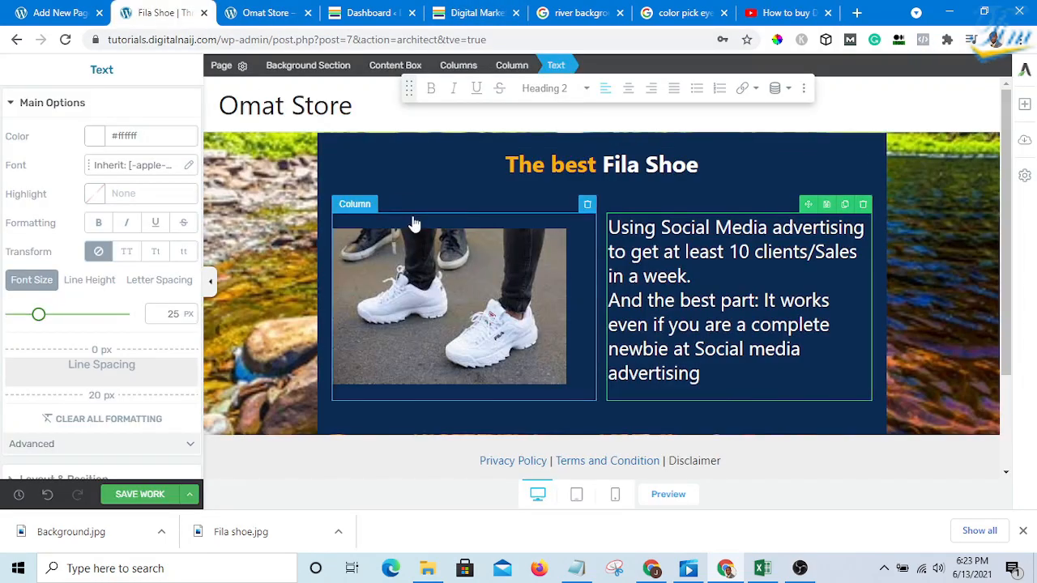
{"action": "scroll", "coordinate": [417, 199], "scroll_direction": "down", "scroll_amount": 2}
{"action": "scroll", "coordinate": [874, 242], "scroll_direction": "up", "scroll_amount": 1}
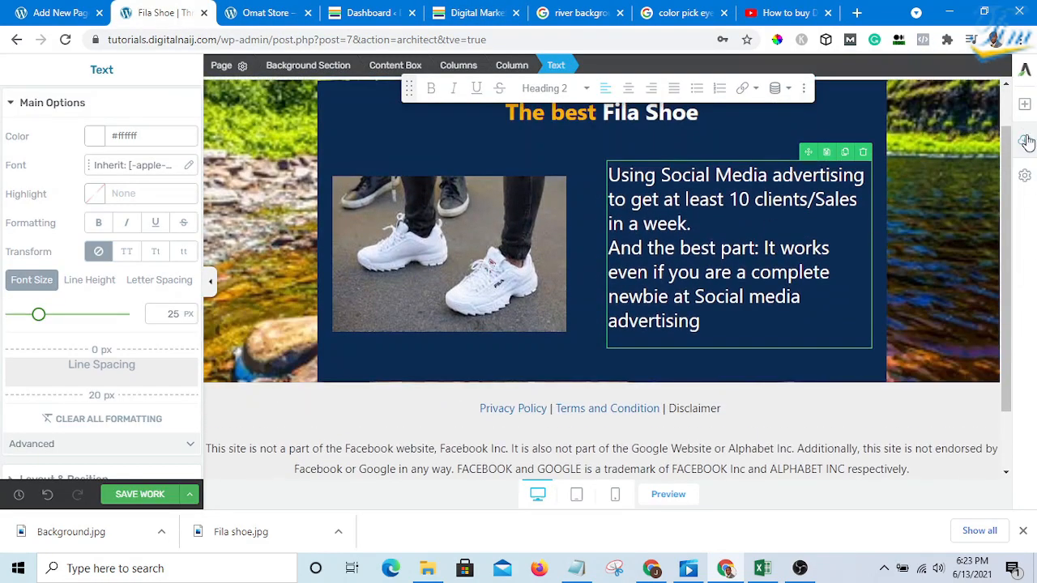
{"action": "left_click", "coordinate": [1024, 106]}
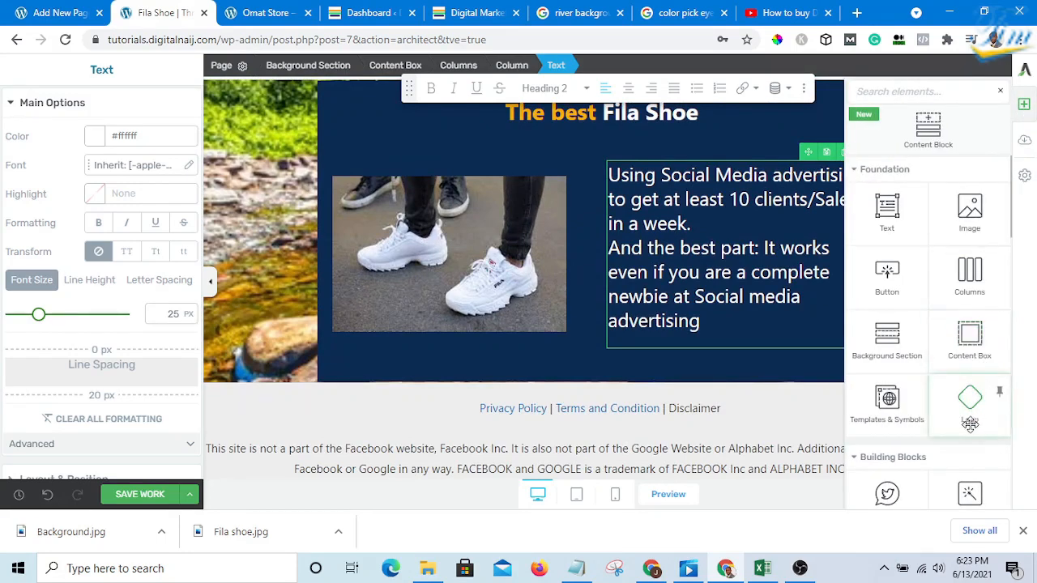
{"action": "scroll", "coordinate": [976, 386], "scroll_direction": "down", "scroll_amount": 4}
{"action": "scroll", "coordinate": [957, 400], "scroll_direction": "down", "scroll_amount": 5}
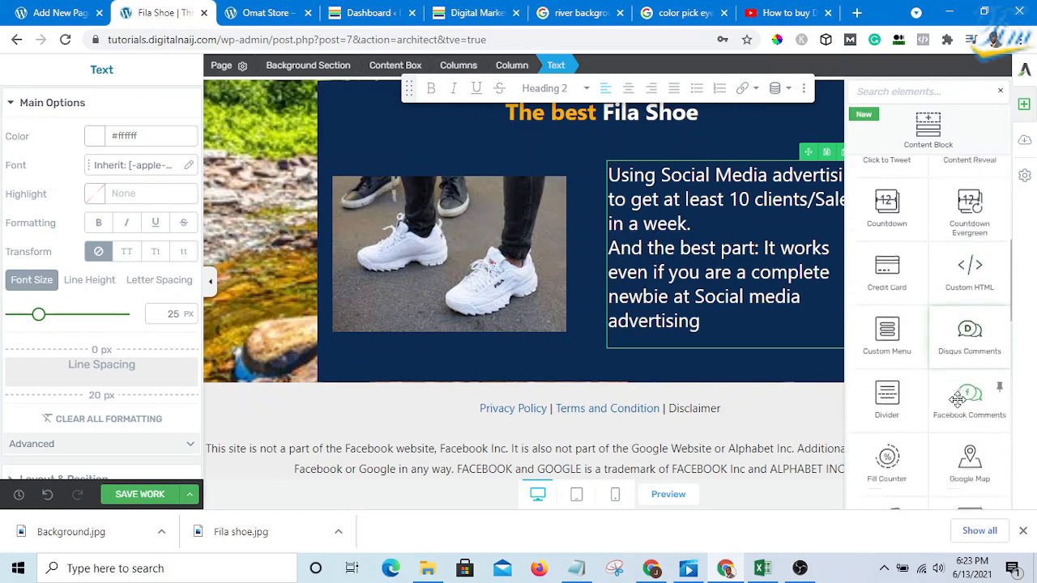
{"action": "scroll", "coordinate": [977, 448], "scroll_direction": "down", "scroll_amount": 3}
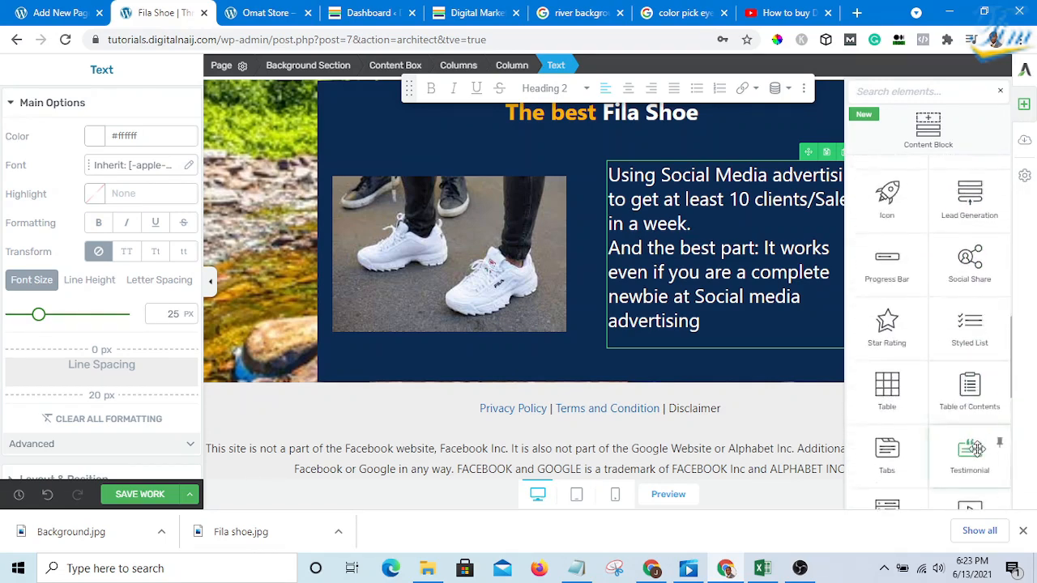
{"action": "scroll", "coordinate": [978, 443], "scroll_direction": "up", "scroll_amount": 8}
{"action": "scroll", "coordinate": [978, 441], "scroll_direction": "up", "scroll_amount": 5}
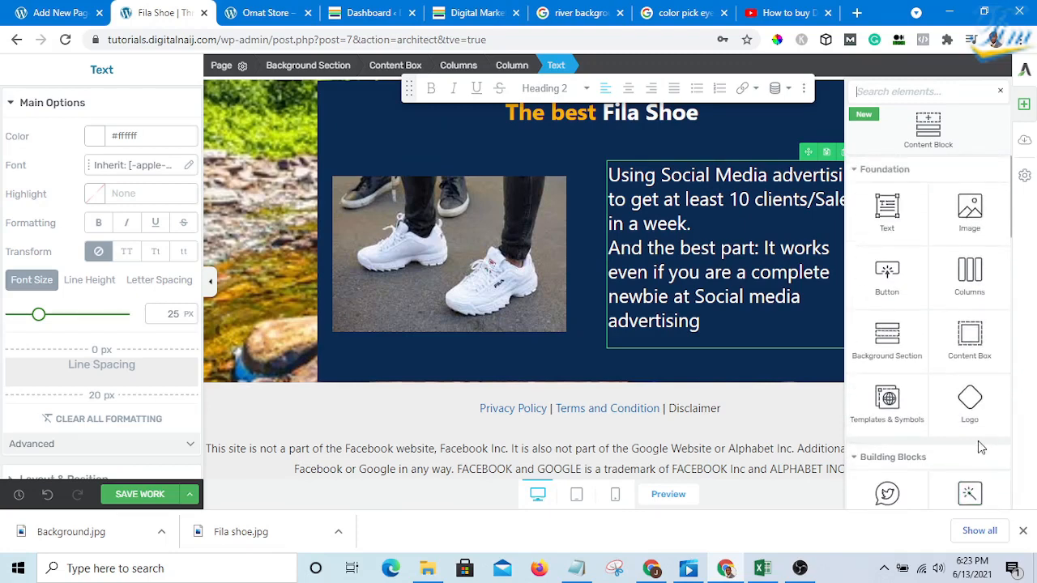
{"action": "scroll", "coordinate": [977, 440], "scroll_direction": "down", "scroll_amount": 5}
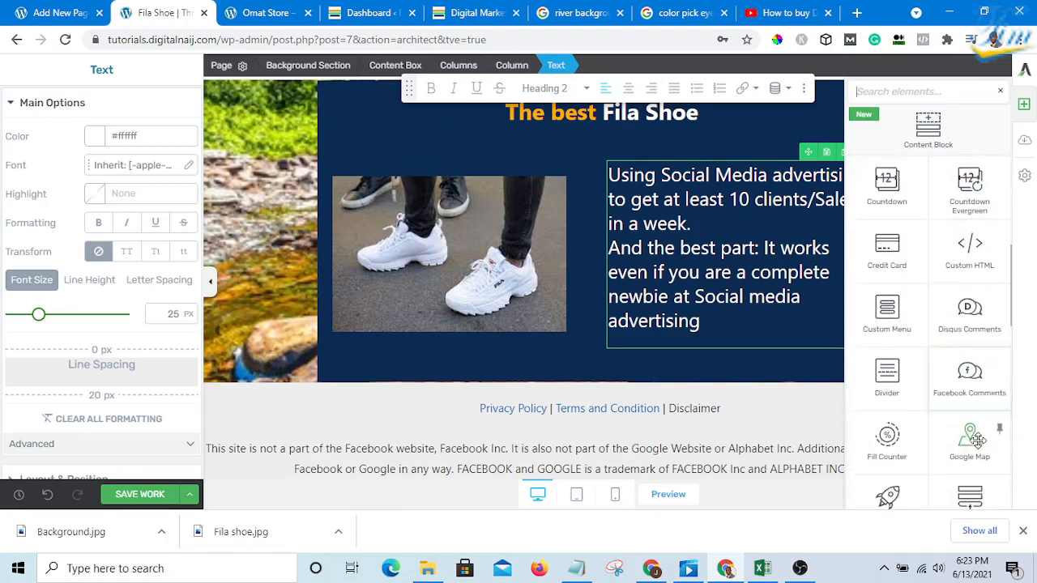
{"action": "scroll", "coordinate": [977, 440], "scroll_direction": "down", "scroll_amount": 1}
{"action": "scroll", "coordinate": [978, 439], "scroll_direction": "down", "scroll_amount": 3}
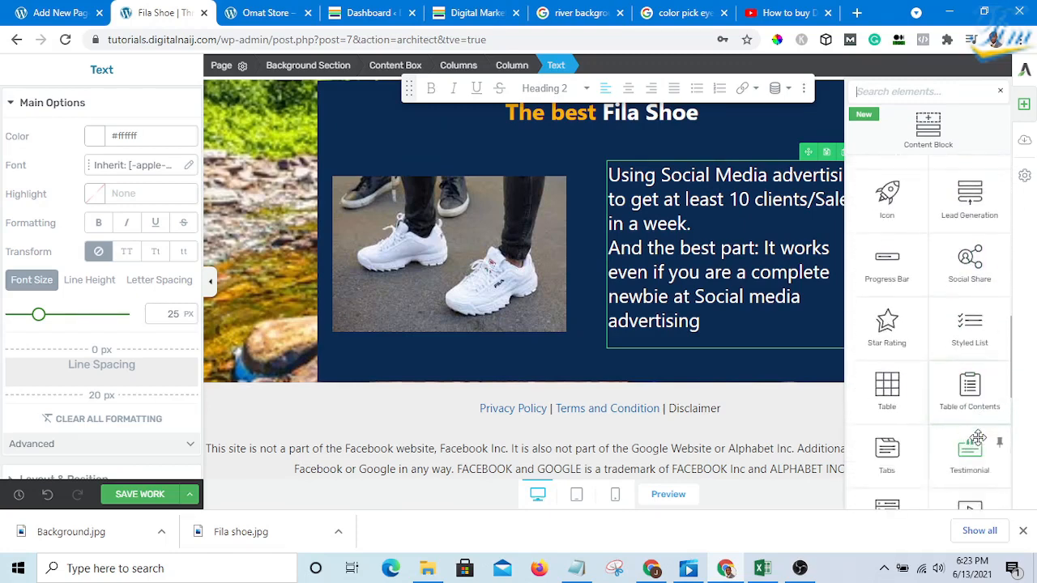
{"action": "scroll", "coordinate": [977, 438], "scroll_direction": "down", "scroll_amount": 3}
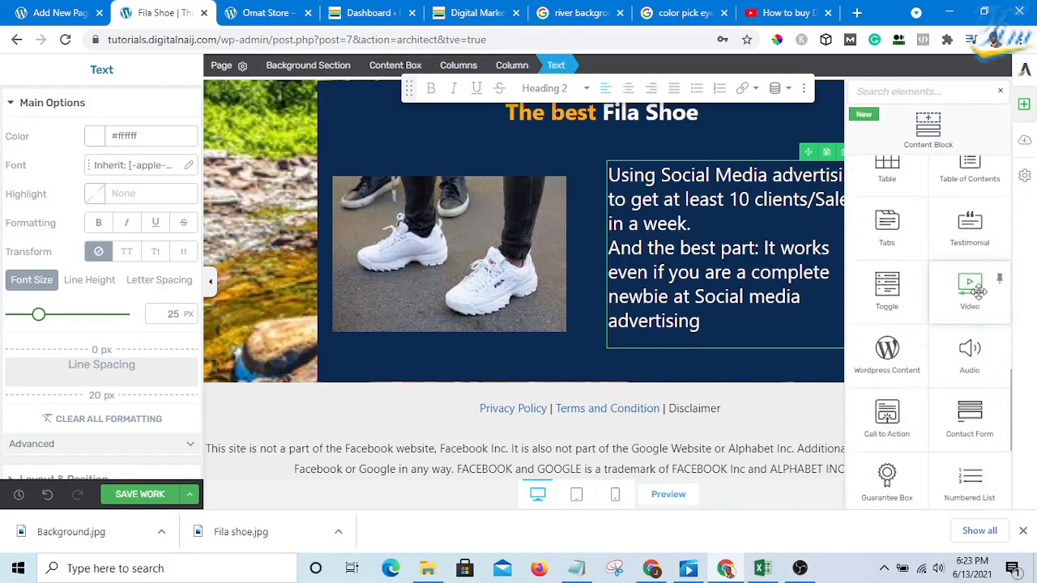
{"action": "left_click_drag", "start_coordinate": [973, 283], "coordinate": [631, 351]}
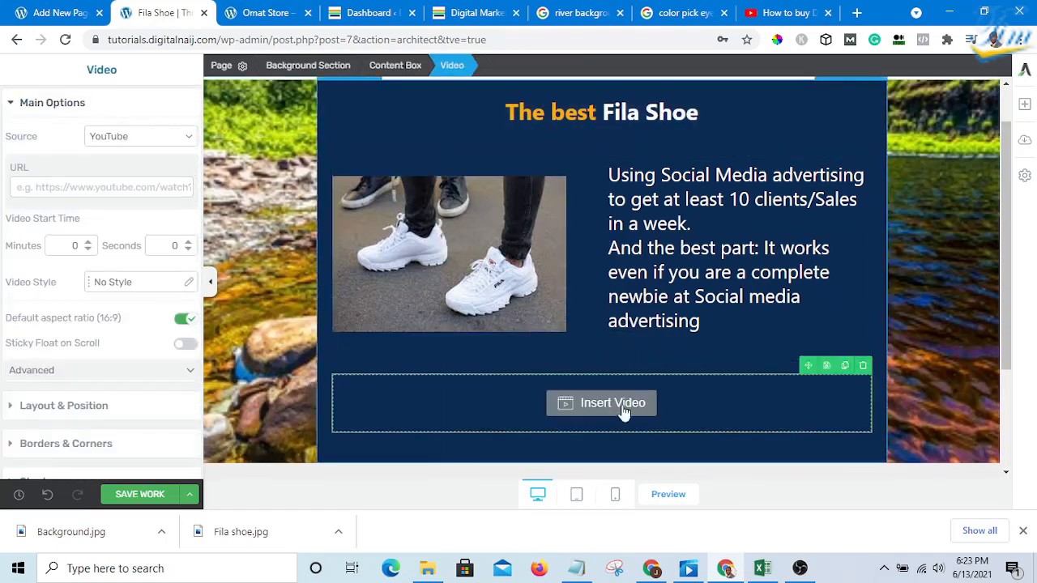
{"action": "left_click", "coordinate": [66, 187]}
{"action": "key", "text": "ctrl+v"}
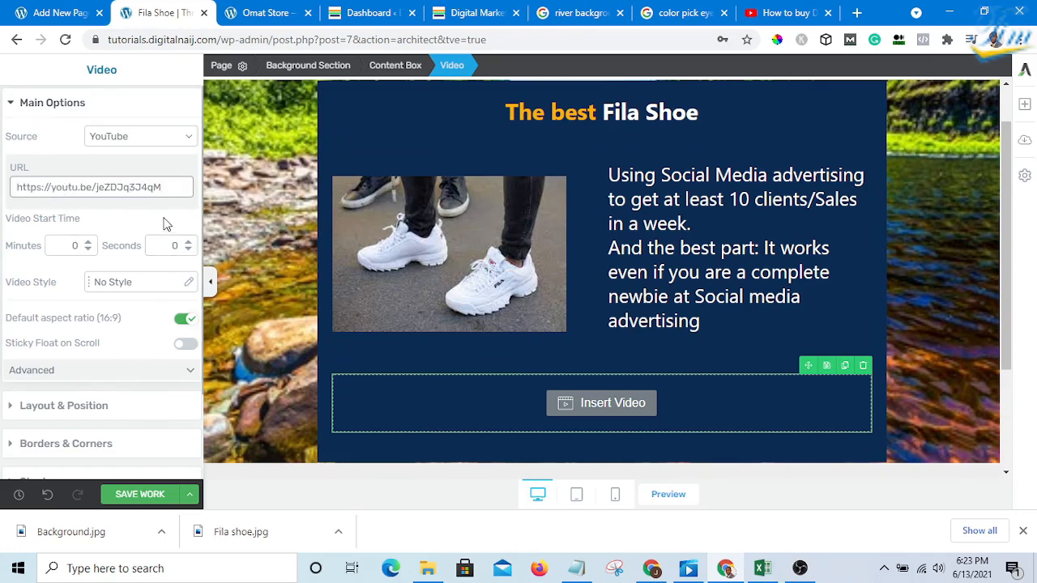
{"action": "scroll", "coordinate": [624, 369], "scroll_direction": "down", "scroll_amount": 3}
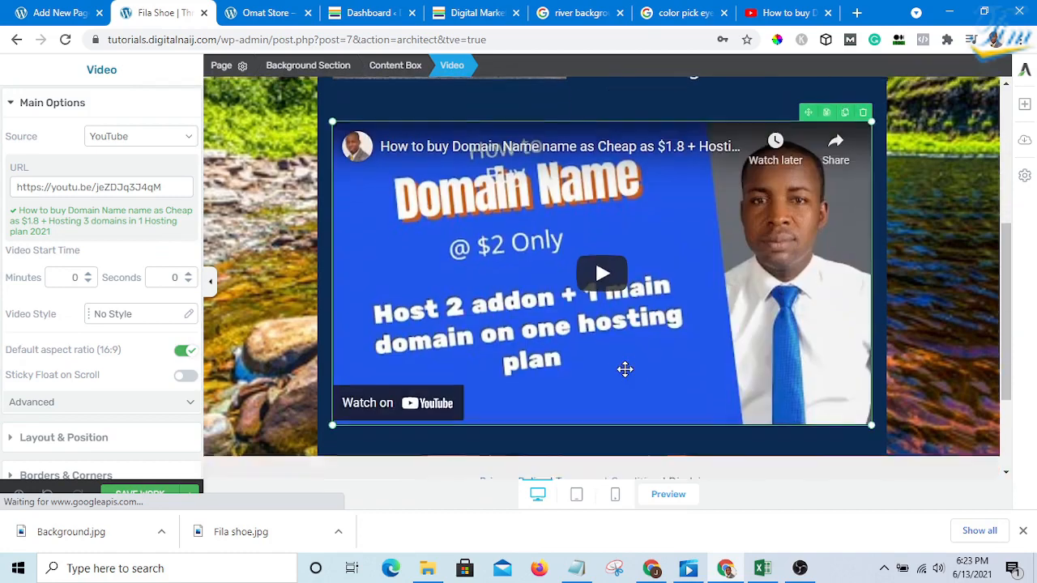
{"action": "scroll", "coordinate": [623, 369], "scroll_direction": "up", "scroll_amount": 2}
{"action": "scroll", "coordinate": [639, 359], "scroll_direction": "down", "scroll_amount": 3}
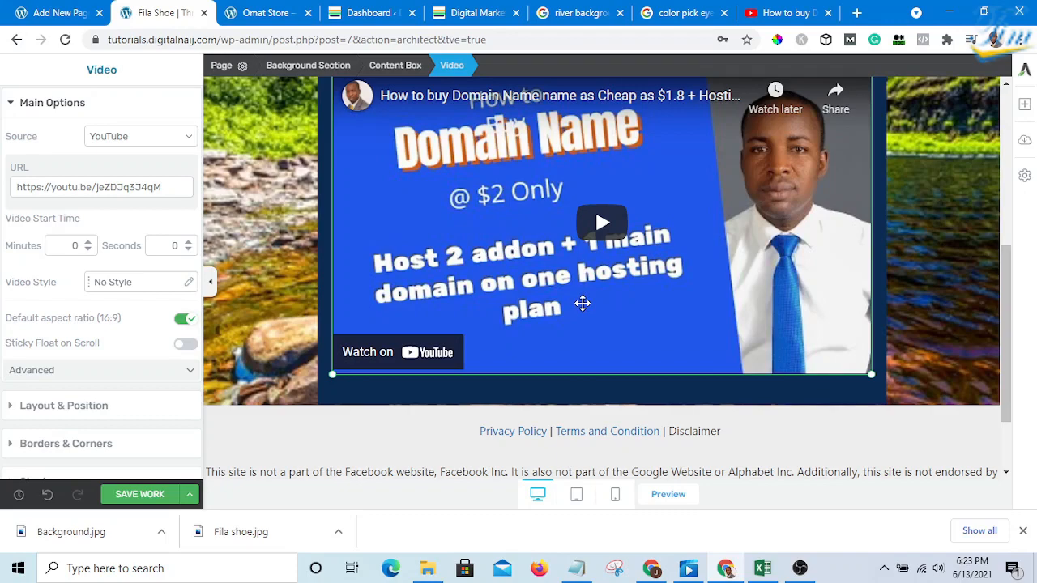
{"action": "scroll", "coordinate": [581, 302], "scroll_direction": "up", "scroll_amount": 3}
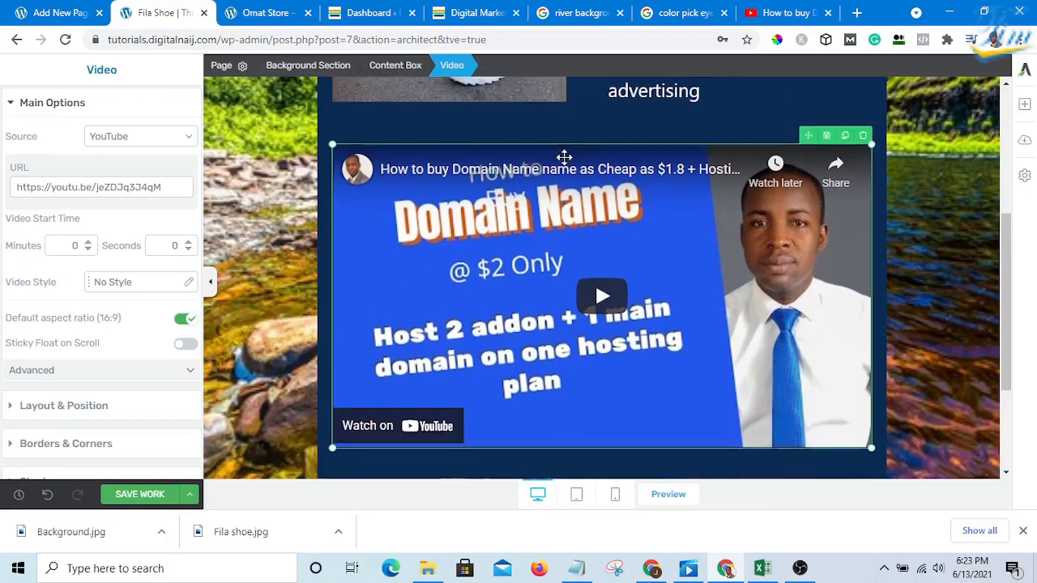
{"action": "scroll", "coordinate": [551, 176], "scroll_direction": "down", "scroll_amount": 3}
{"action": "scroll", "coordinate": [598, 194], "scroll_direction": "down", "scroll_amount": 1}
{"action": "scroll", "coordinate": [592, 286], "scroll_direction": "up", "scroll_amount": 3}
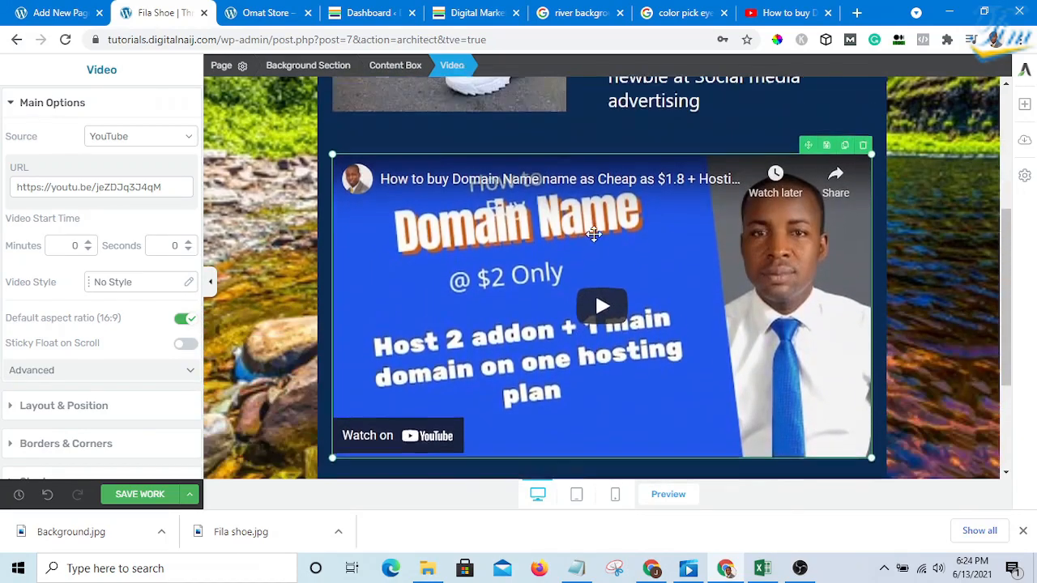
Step: Examine the Digital Market reference page's layout around its video and sign-up button
{"action": "left_click", "coordinate": [477, 13]}
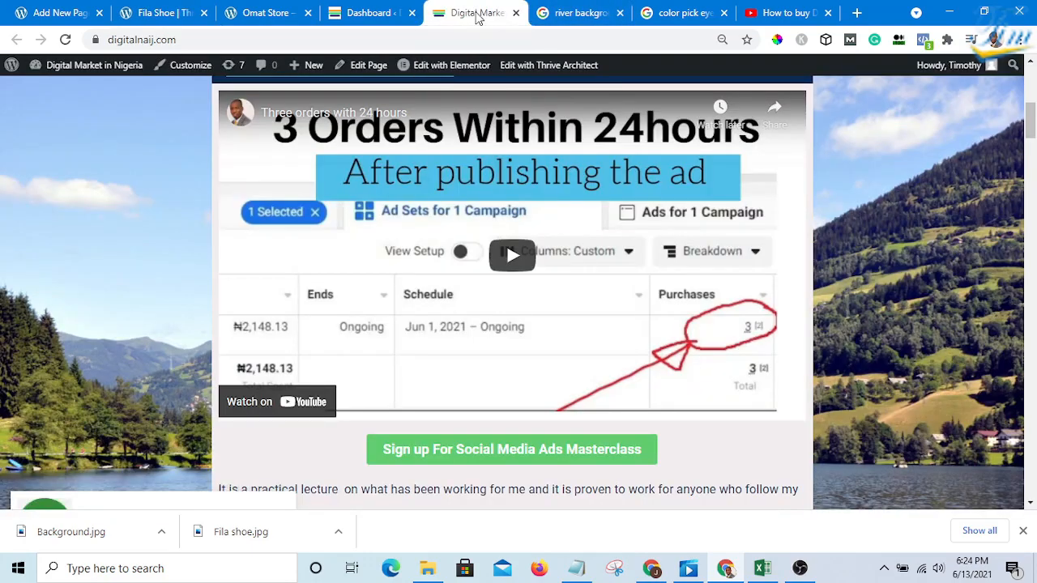
{"action": "scroll", "coordinate": [585, 234], "scroll_direction": "down", "scroll_amount": 4}
{"action": "scroll", "coordinate": [576, 234], "scroll_direction": "up", "scroll_amount": 4}
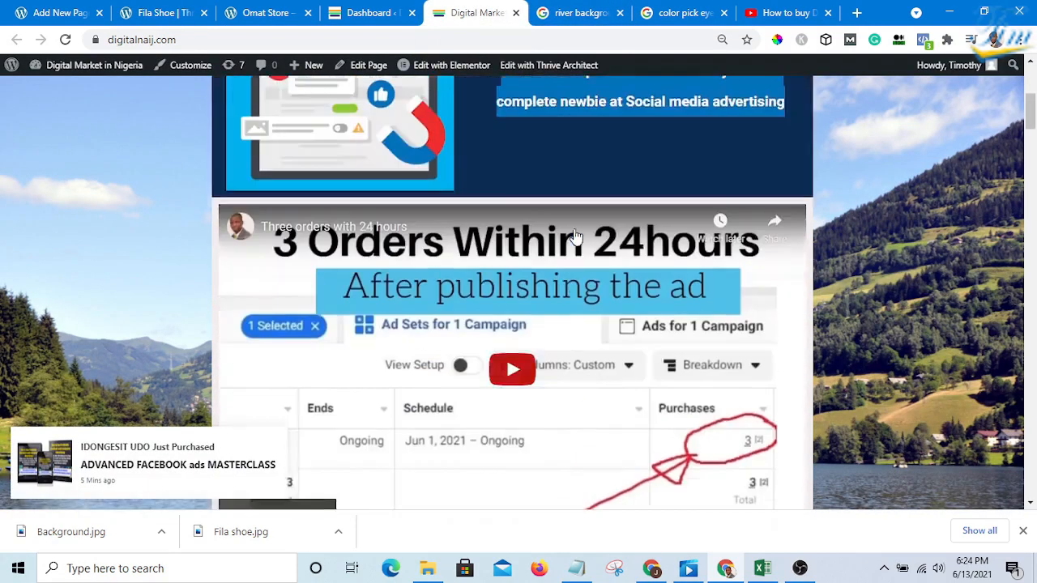
{"action": "scroll", "coordinate": [486, 237], "scroll_direction": "down", "scroll_amount": 4}
{"action": "scroll", "coordinate": [460, 243], "scroll_direction": "up", "scroll_amount": 6}
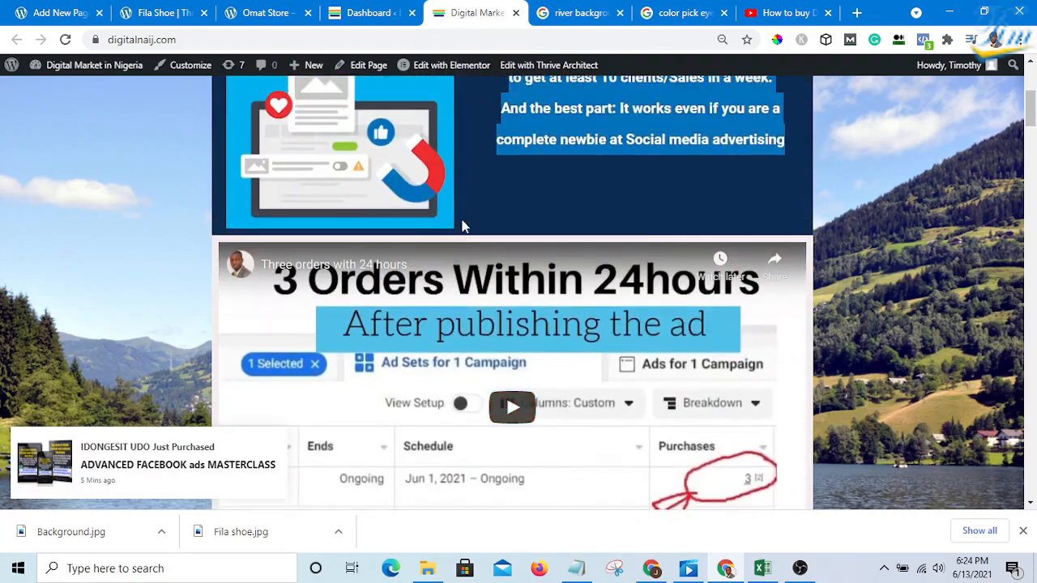
{"action": "scroll", "coordinate": [461, 231], "scroll_direction": "down", "scroll_amount": 5}
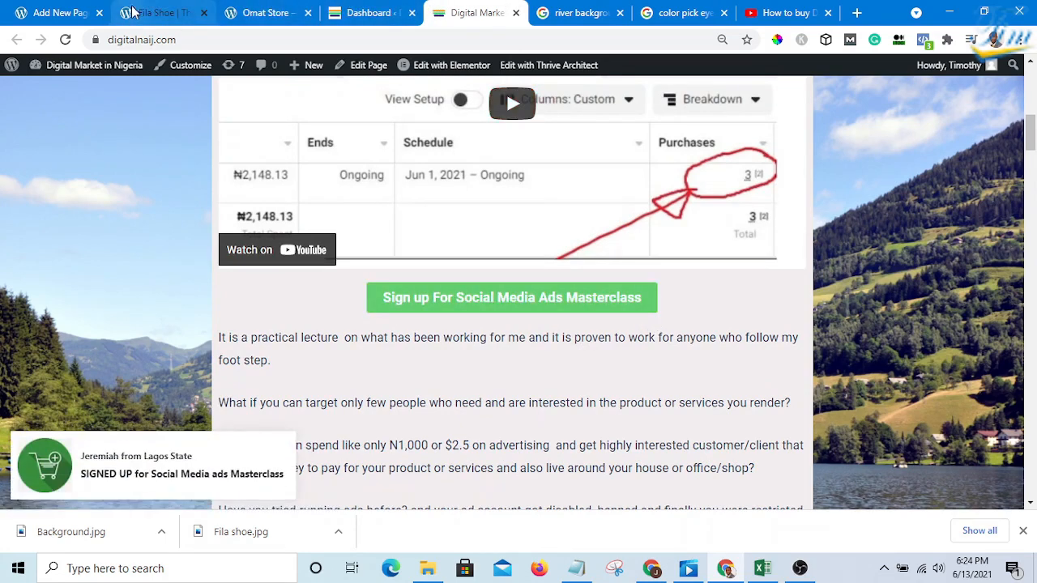
Step: Return to the Fila Shoe page editor and add a Button element below the video inside the content box
{"action": "left_click", "coordinate": [158, 13]}
{"action": "scroll", "coordinate": [720, 306], "scroll_direction": "down", "scroll_amount": 4}
{"action": "scroll", "coordinate": [687, 292], "scroll_direction": "up", "scroll_amount": 1}
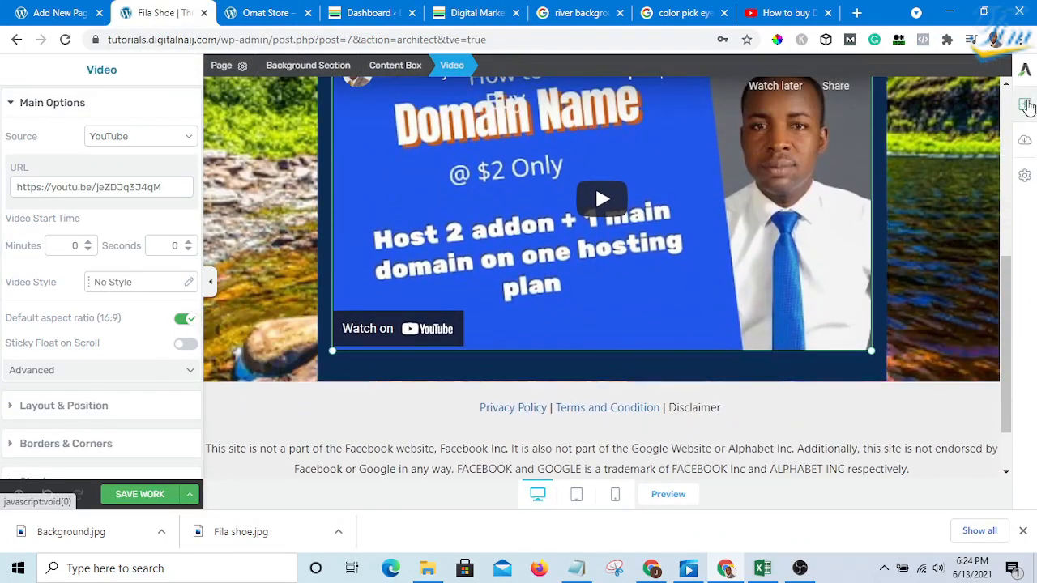
{"action": "left_click", "coordinate": [1025, 104]}
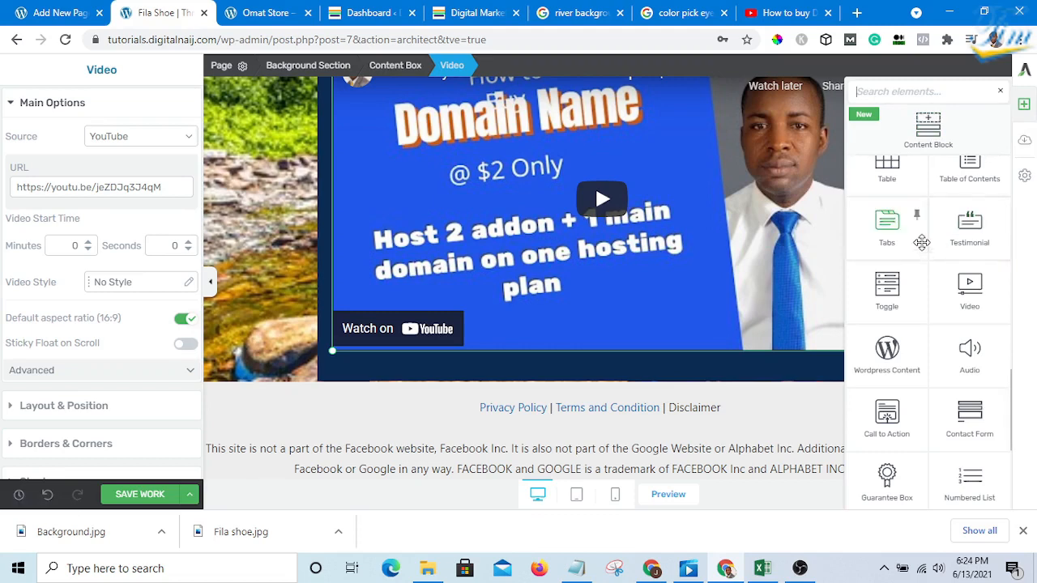
{"action": "scroll", "coordinate": [932, 223], "scroll_direction": "down", "scroll_amount": 1}
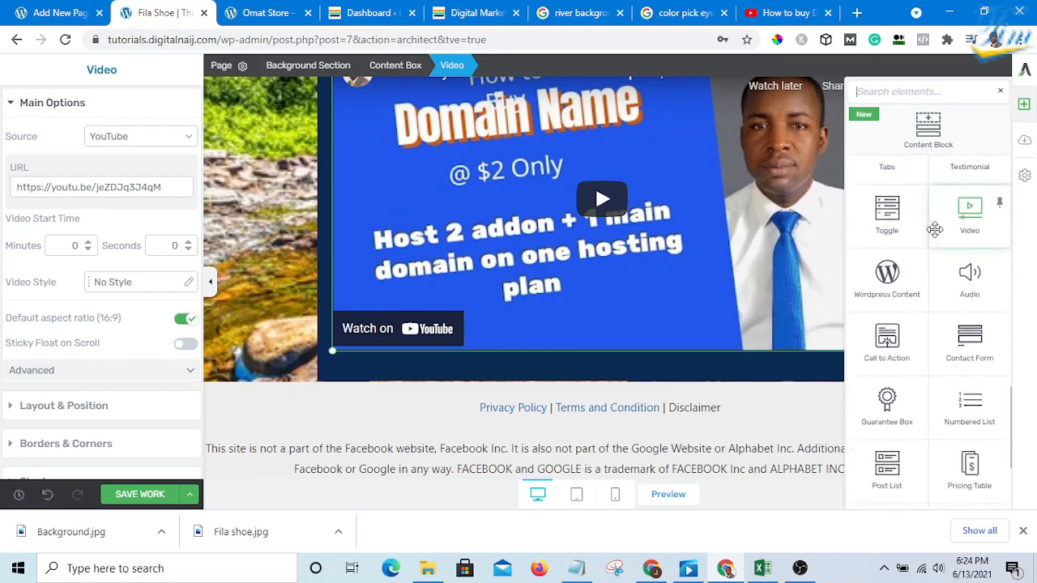
{"action": "scroll", "coordinate": [934, 230], "scroll_direction": "up", "scroll_amount": 1}
{"action": "scroll", "coordinate": [951, 316], "scroll_direction": "up", "scroll_amount": 7}
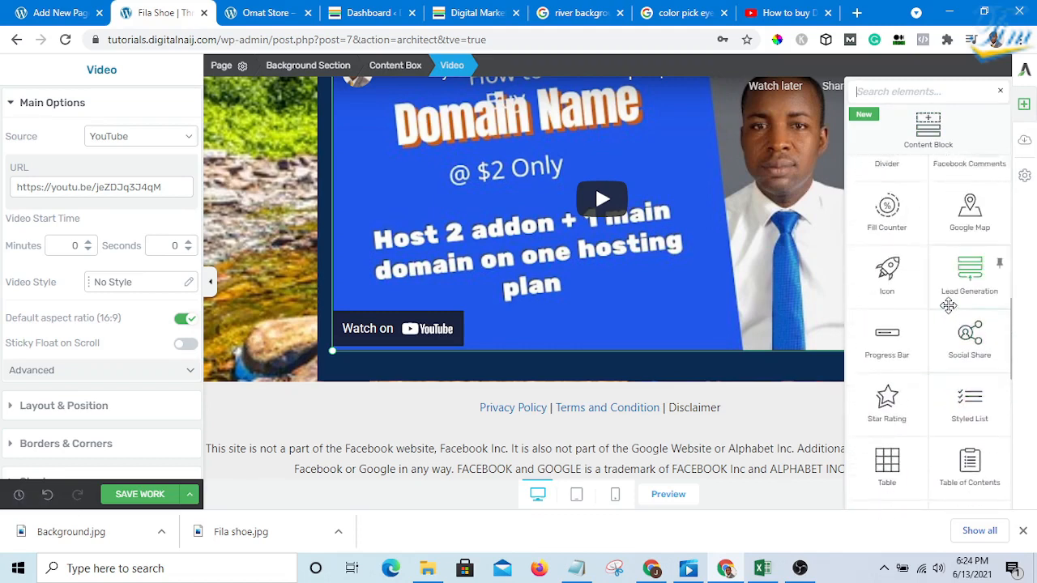
{"action": "scroll", "coordinate": [945, 306], "scroll_direction": "up", "scroll_amount": 5}
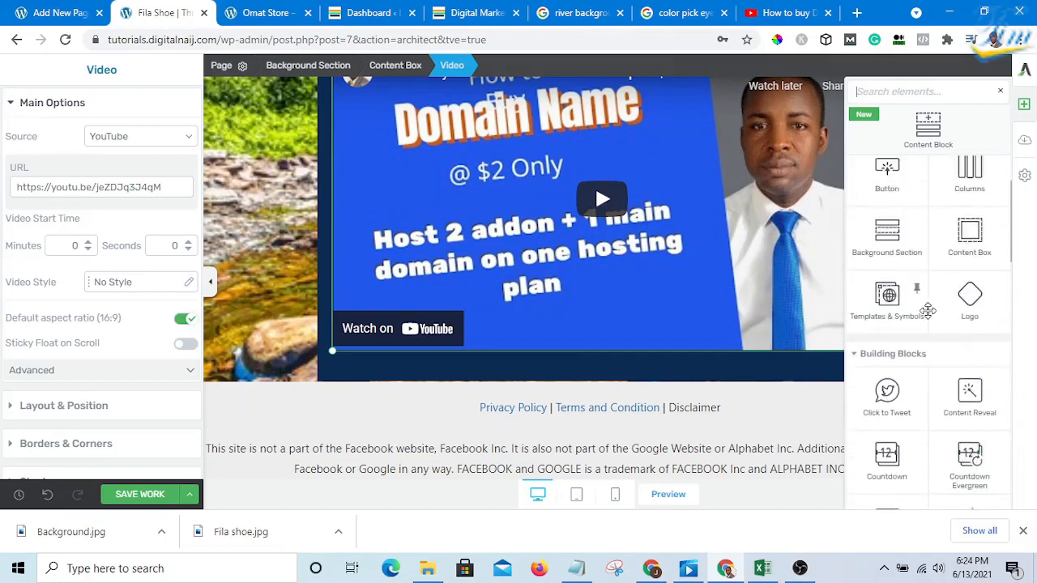
{"action": "left_click_drag", "start_coordinate": [888, 272], "coordinate": [616, 365]}
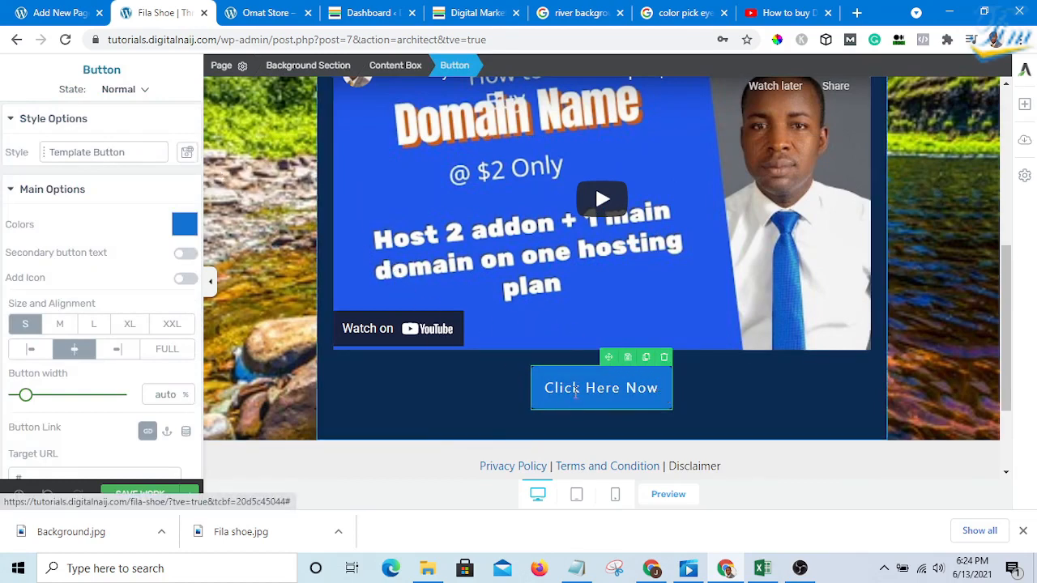
Step: Change the text of the new button below the video to "Order Now!"
{"action": "scroll", "coordinate": [567, 324], "scroll_direction": "down", "scroll_amount": 1}
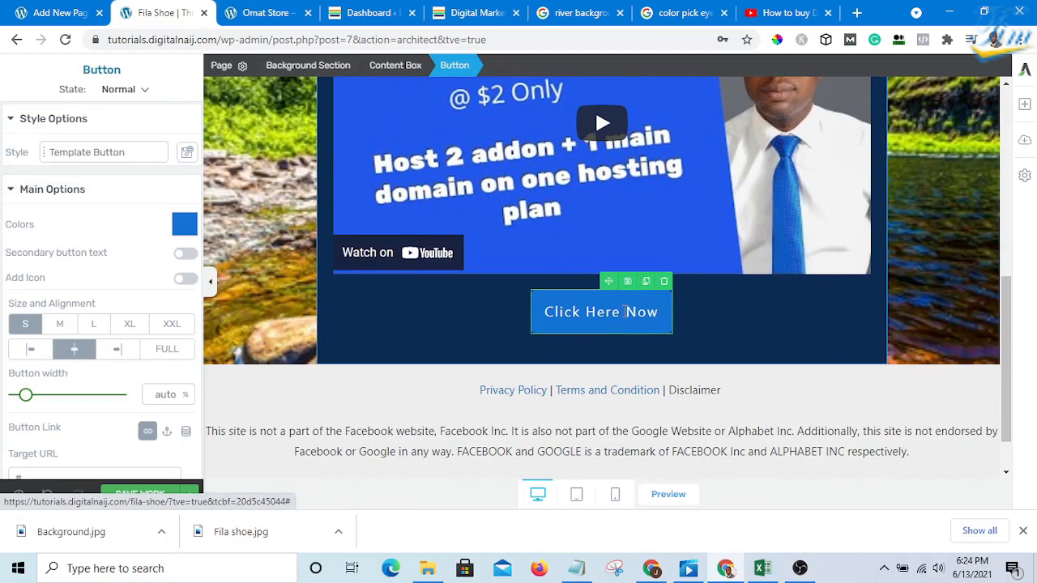
{"action": "left_click", "coordinate": [624, 312]}
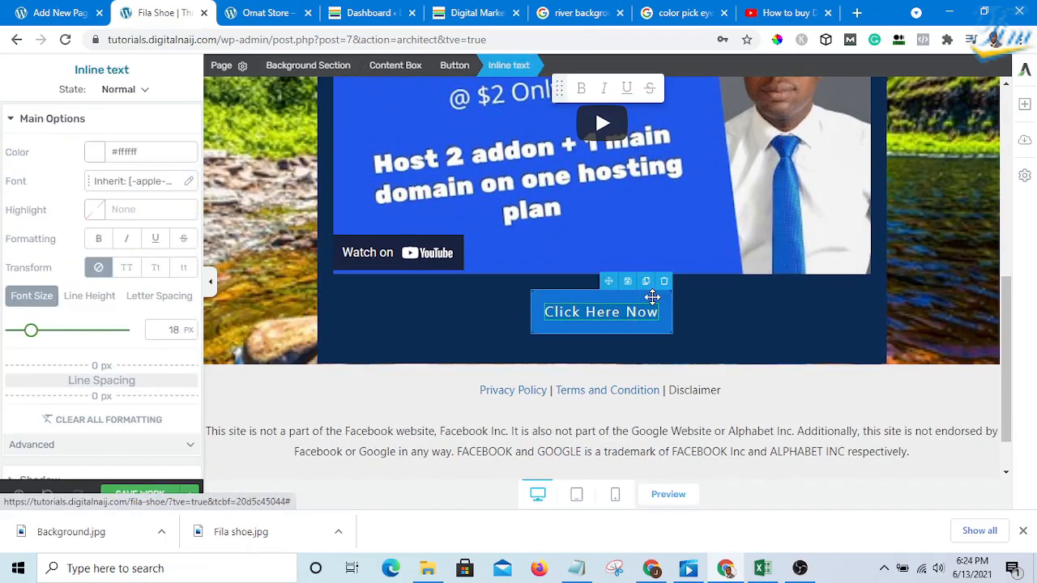
{"action": "key", "text": "ctrl+a"}
{"action": "type", "text": "O"}
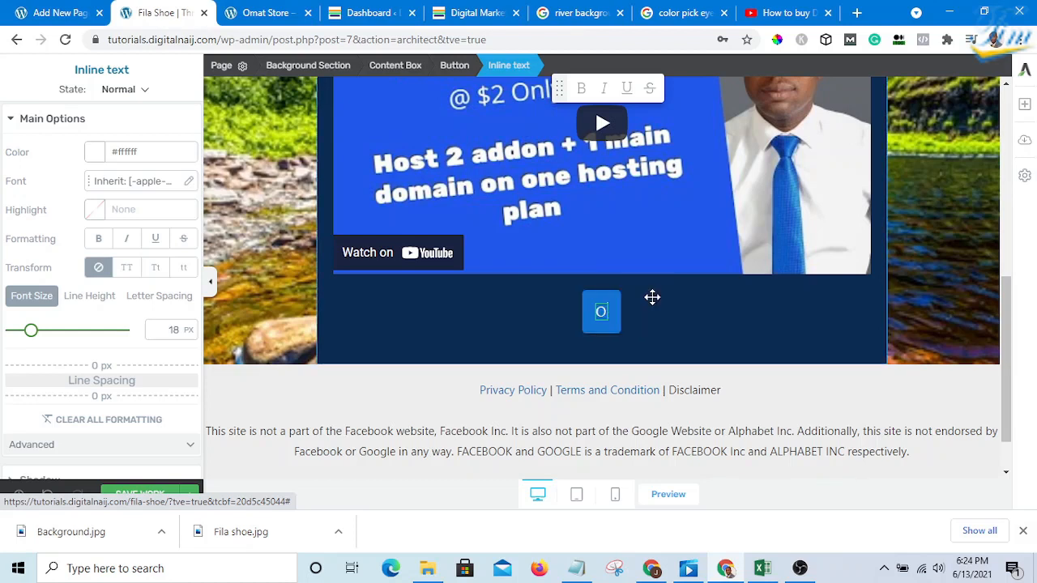
{"action": "type", "text": "redr"}
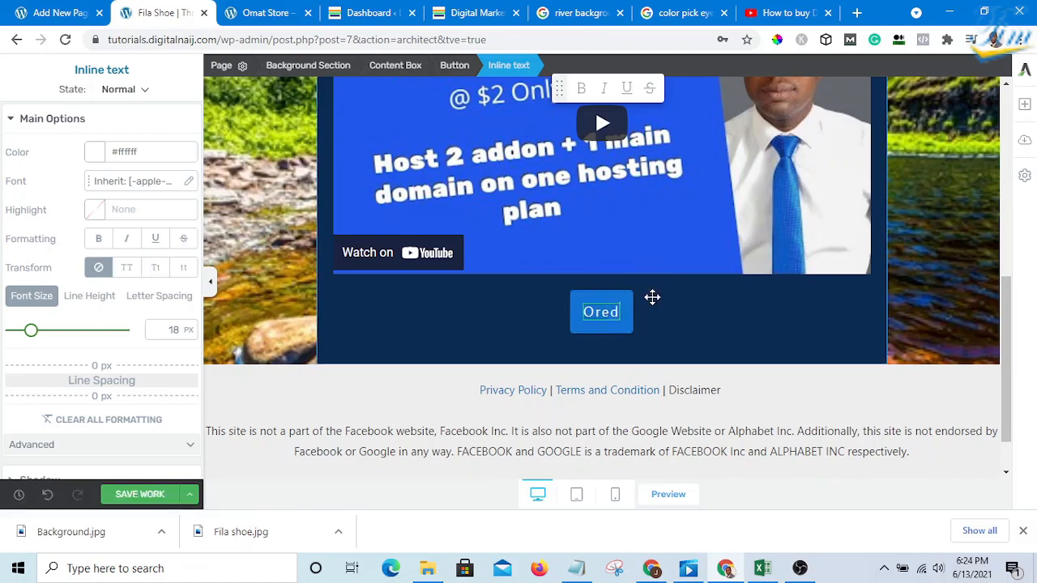
{"action": "key", "text": "BackSpace"}
{"action": "key", "text": "BackSpace"}
{"action": "key", "text": "BackSpace"}
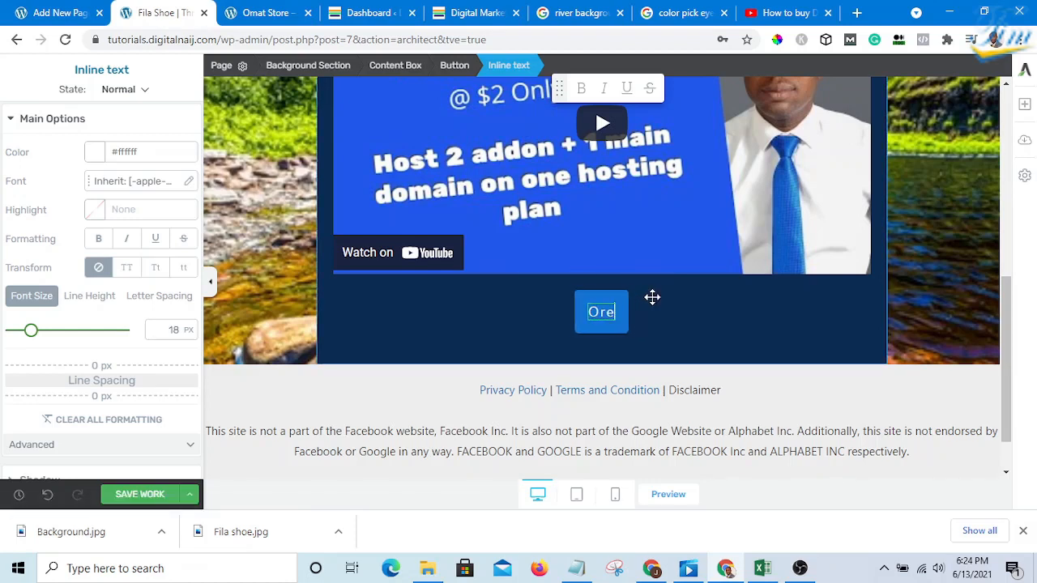
{"action": "type", "text": "der "}
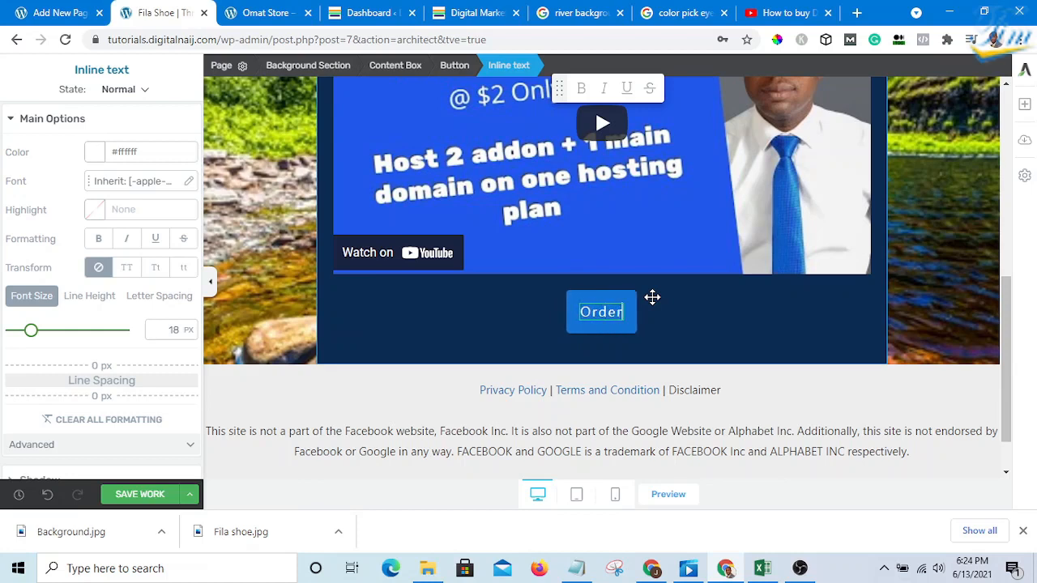
{"action": "type", "text": "No"}
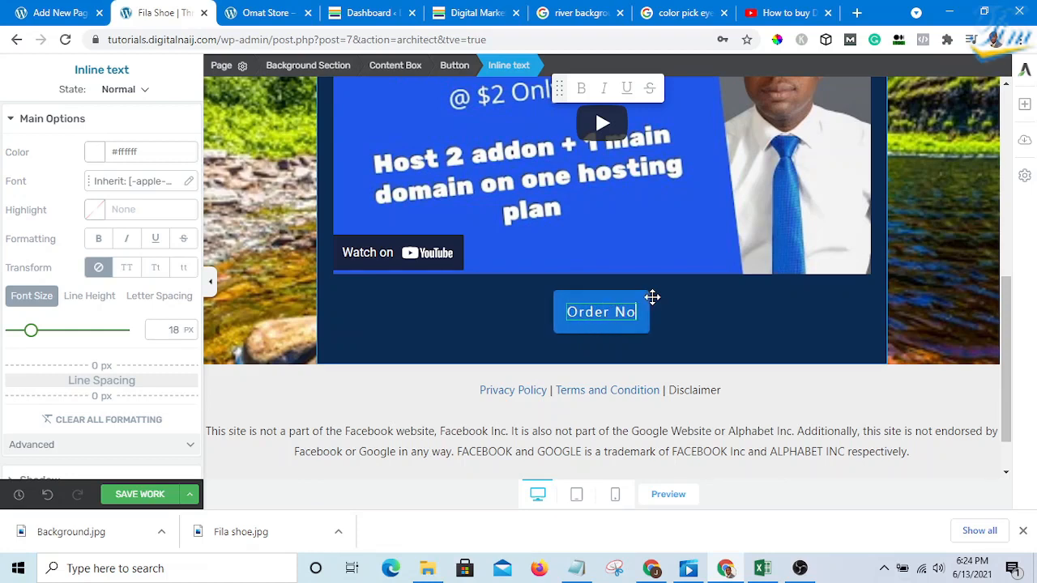
{"action": "type", "text": "w!"}
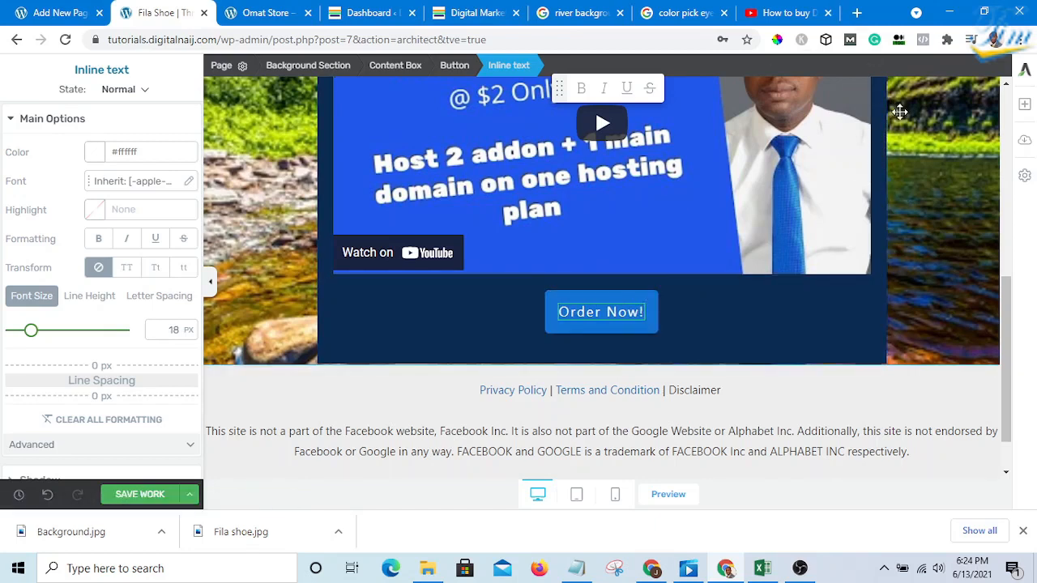
{"action": "left_click", "coordinate": [779, 319]}
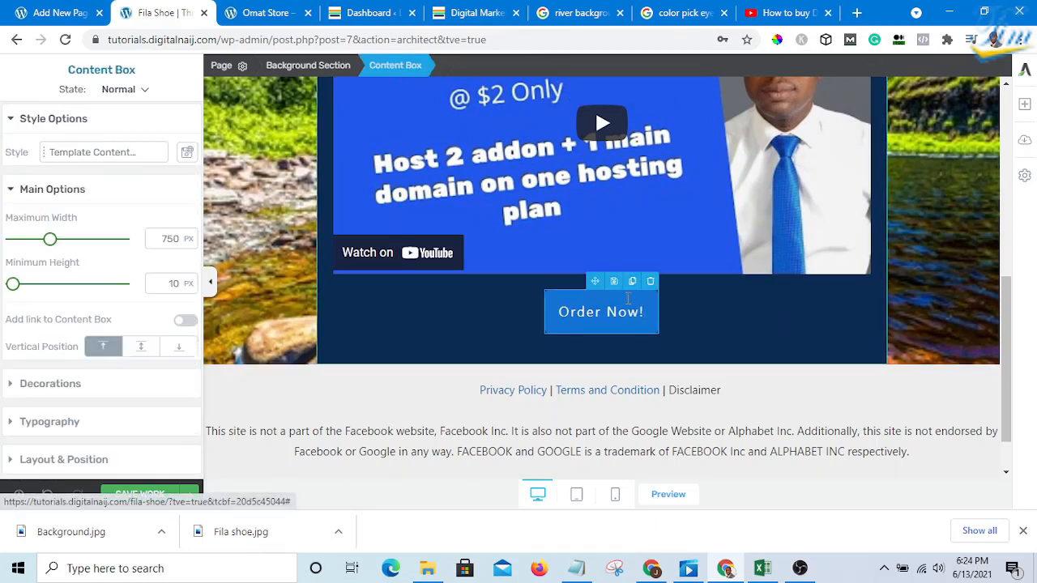
Step: Look at the sign-up button on the reference page and compare it with the Order Now! button in the editor
{"action": "left_click", "coordinate": [476, 12]}
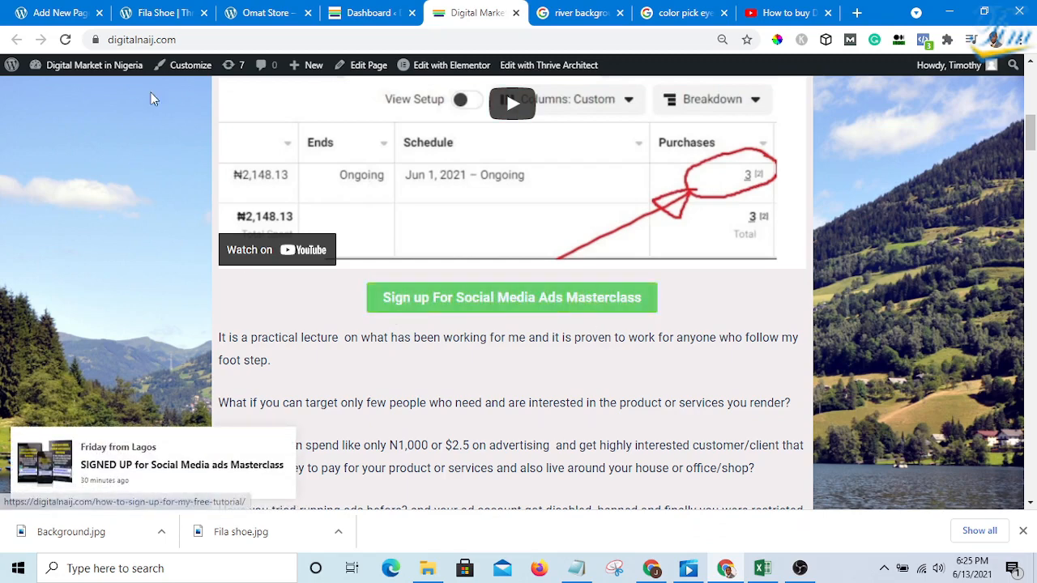
{"action": "left_click", "coordinate": [161, 13]}
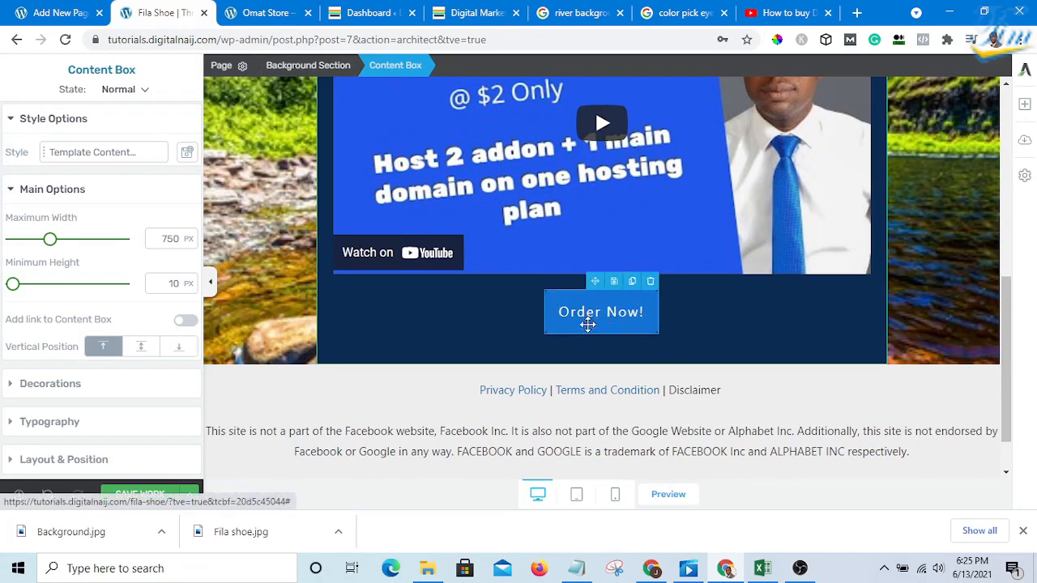
{"action": "left_click", "coordinate": [552, 323]}
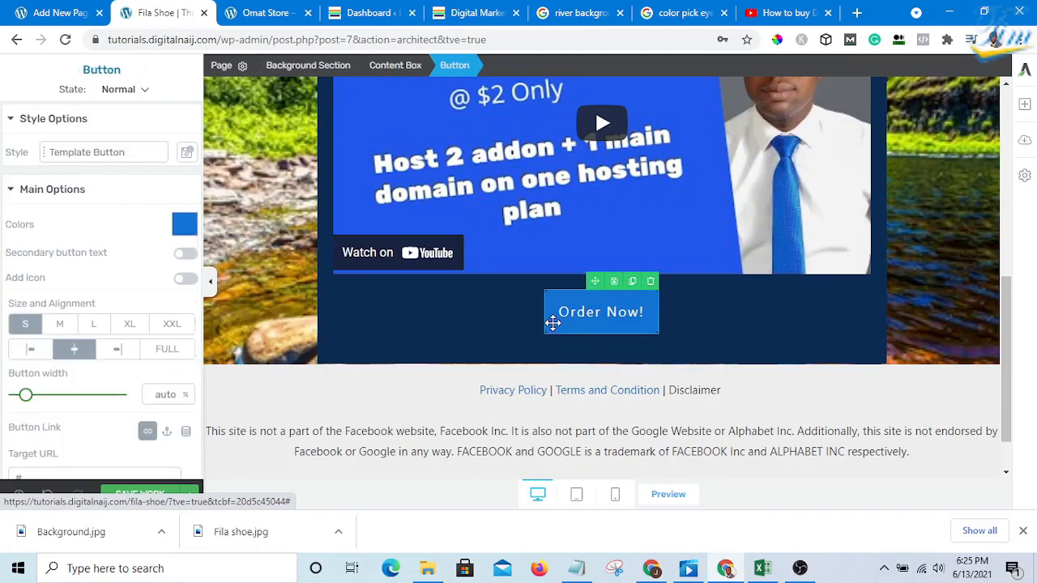
{"action": "left_click", "coordinate": [631, 309]}
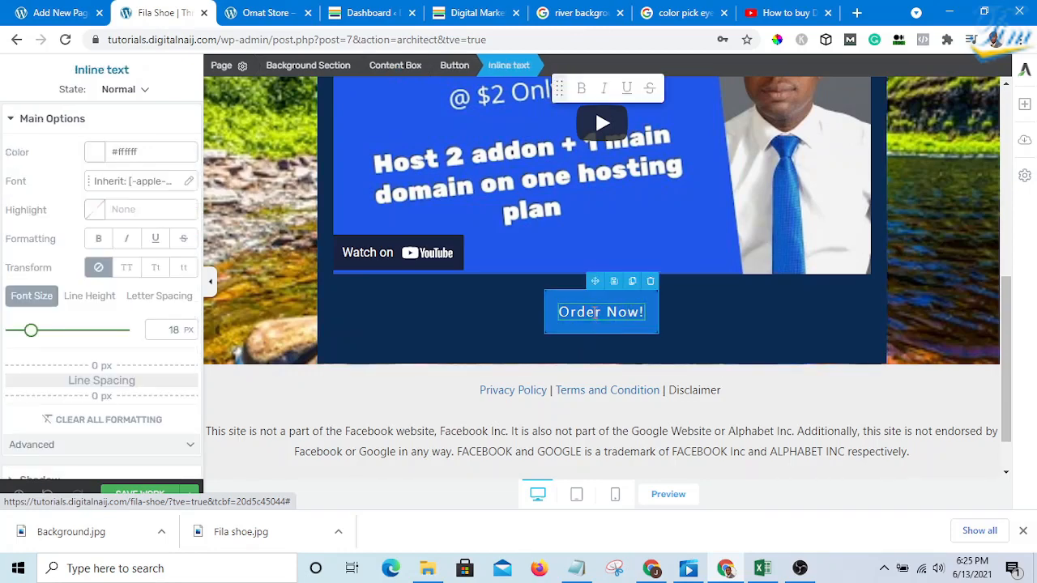
{"action": "left_click", "coordinate": [651, 325]}
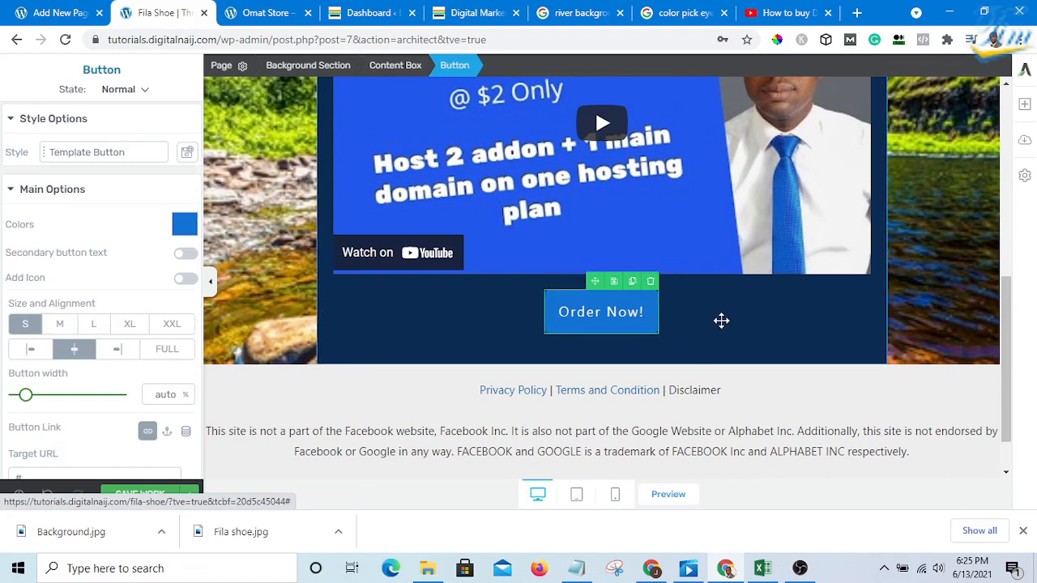
{"action": "left_click", "coordinate": [720, 320]}
Step: Set the Order Now! button's normal-state color to green #159b31 and apply it
{"action": "left_click", "coordinate": [649, 325]}
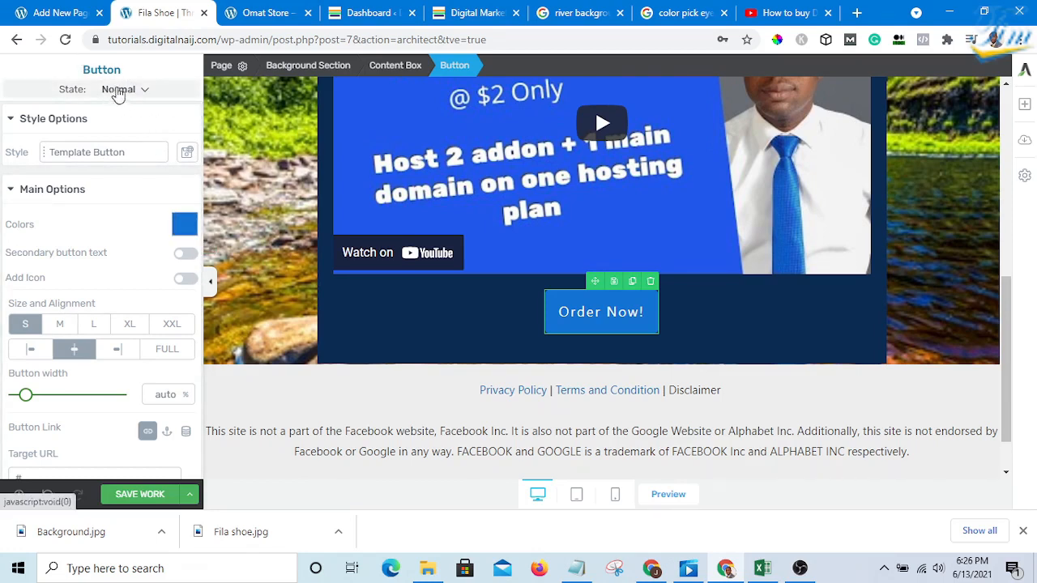
{"action": "left_click", "coordinate": [184, 233]}
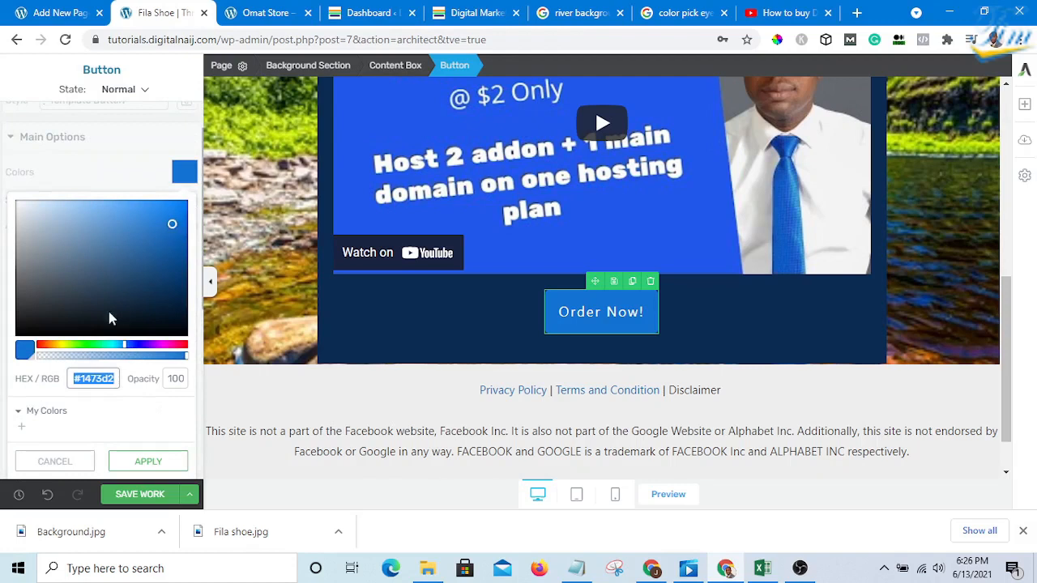
{"action": "left_click", "coordinate": [84, 346]}
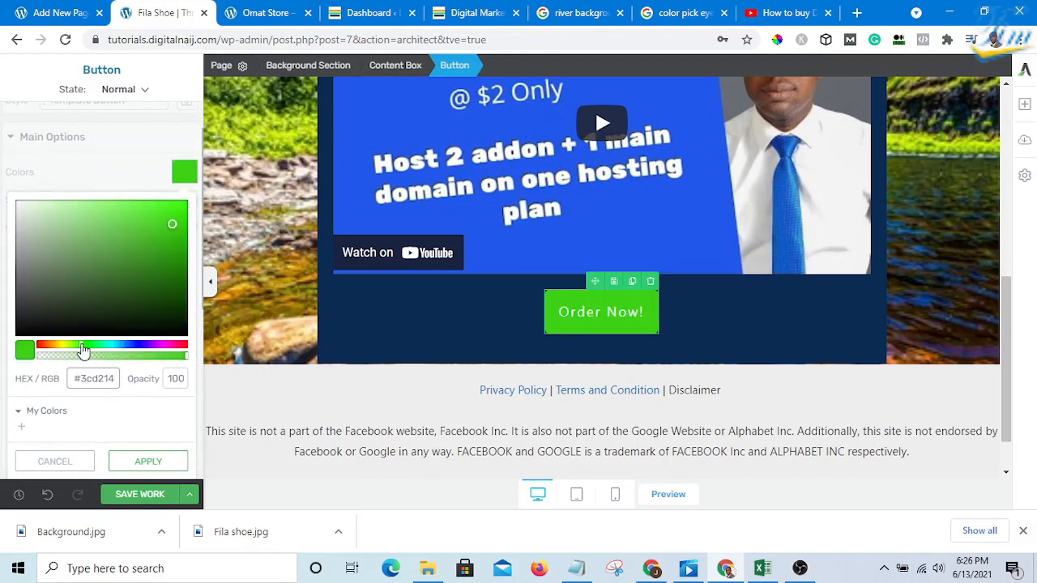
{"action": "left_click_drag", "start_coordinate": [84, 348], "coordinate": [94, 348]}
{"action": "left_click_drag", "start_coordinate": [172, 225], "coordinate": [166, 260]}
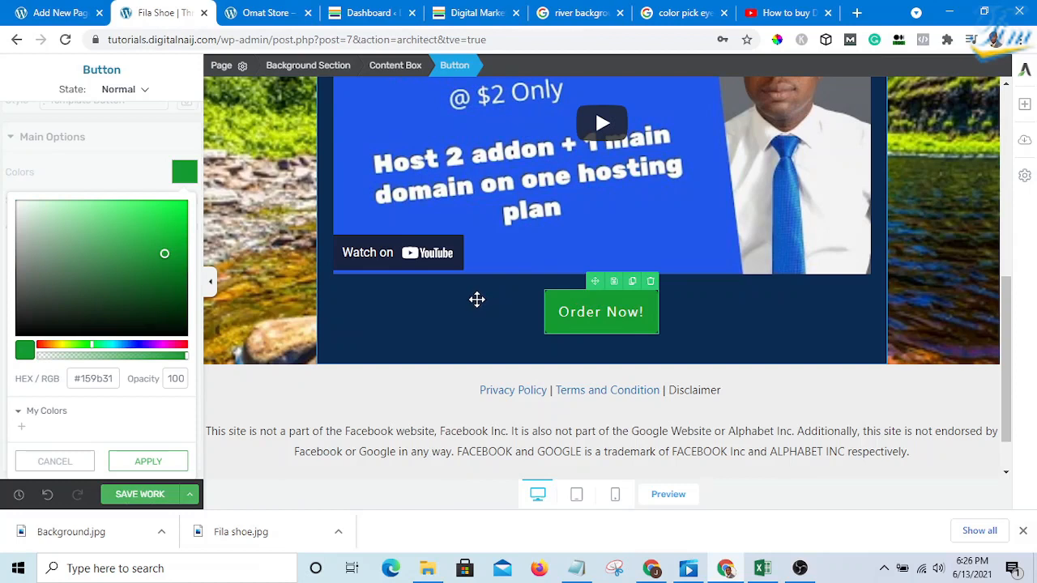
{"action": "left_click", "coordinate": [144, 90]}
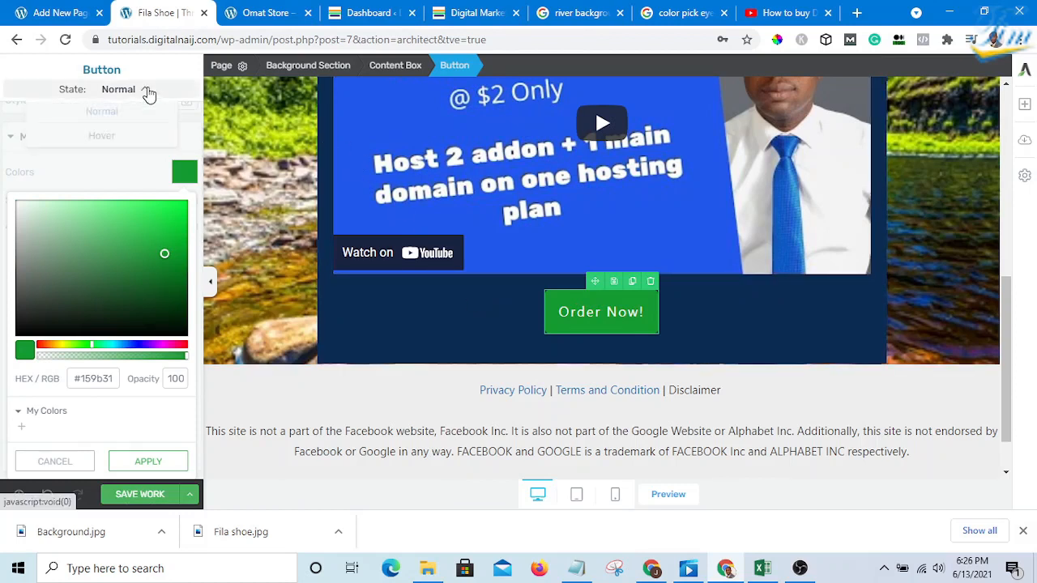
{"action": "left_click", "coordinate": [149, 463]}
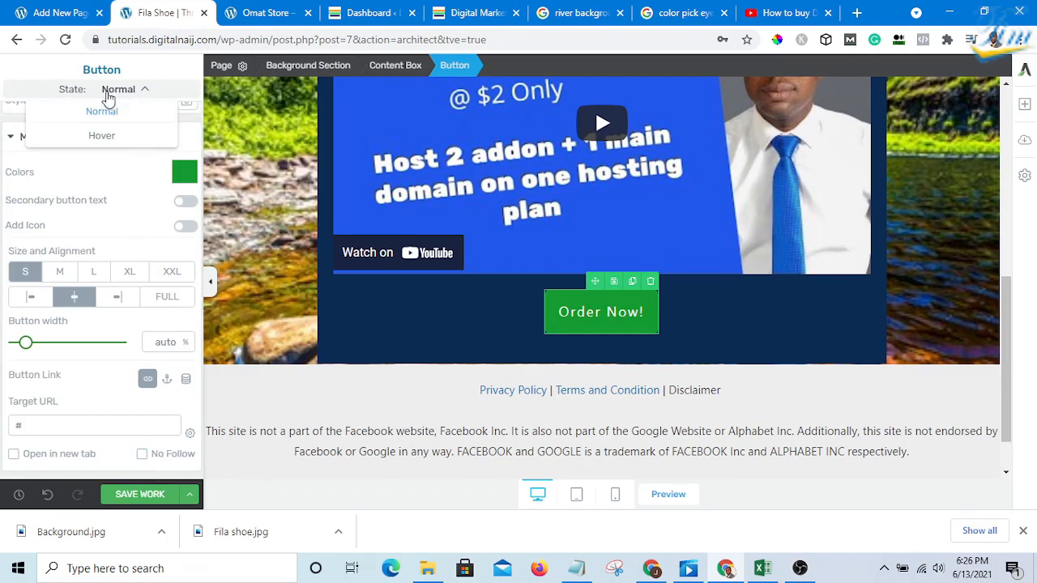
Step: Set the Order Now! button's hover-state background to solid yellow #e4d713 and apply it
{"action": "left_click", "coordinate": [102, 136]}
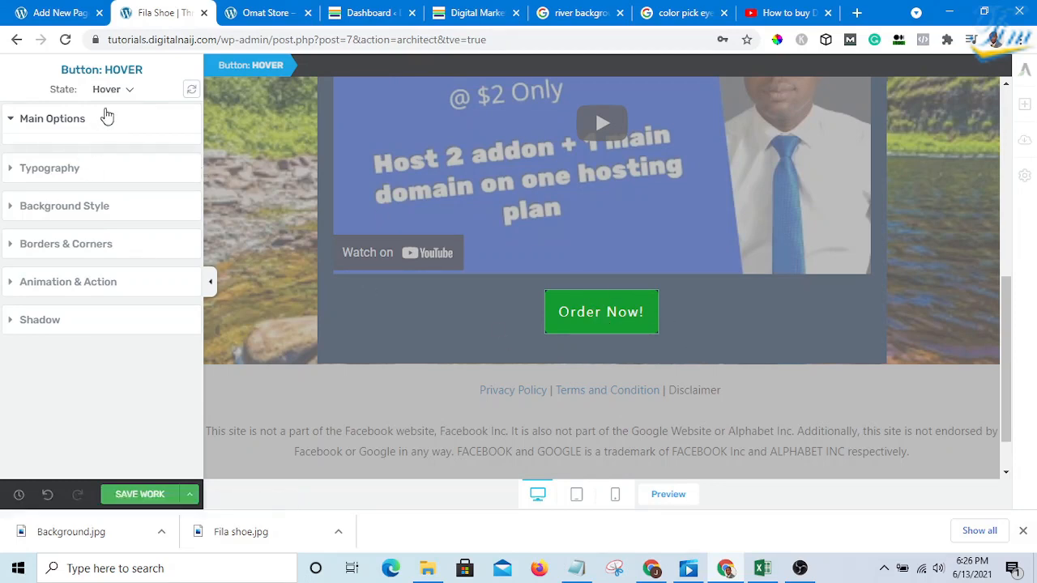
{"action": "left_click", "coordinate": [10, 123]}
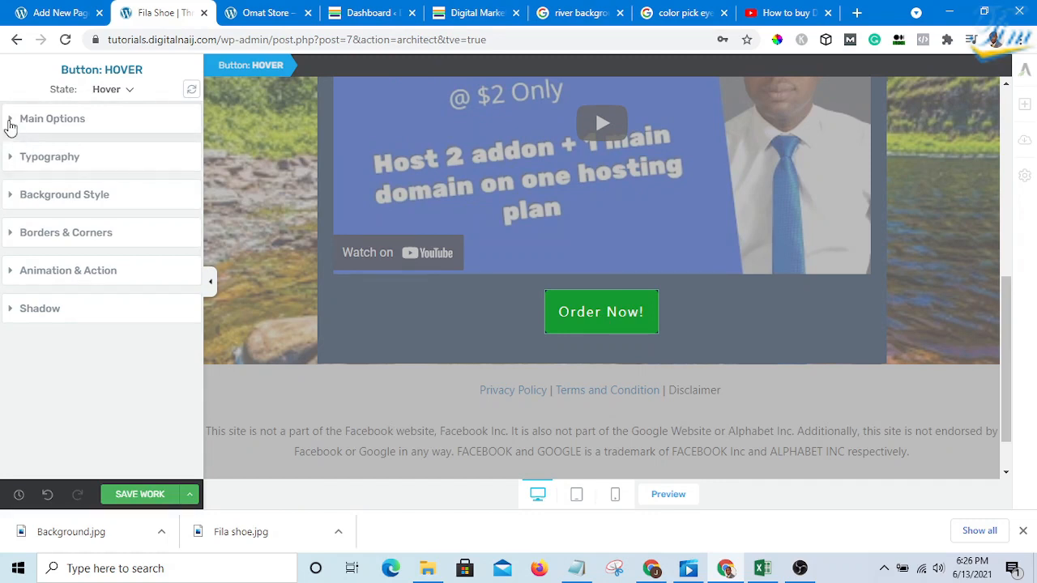
{"action": "left_click", "coordinate": [10, 200]}
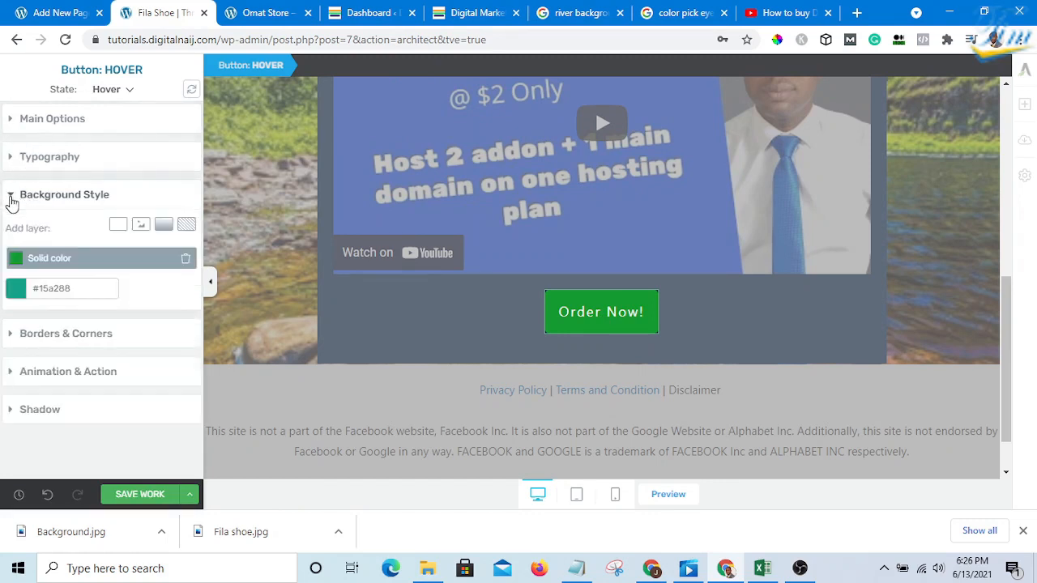
{"action": "left_click", "coordinate": [21, 258]}
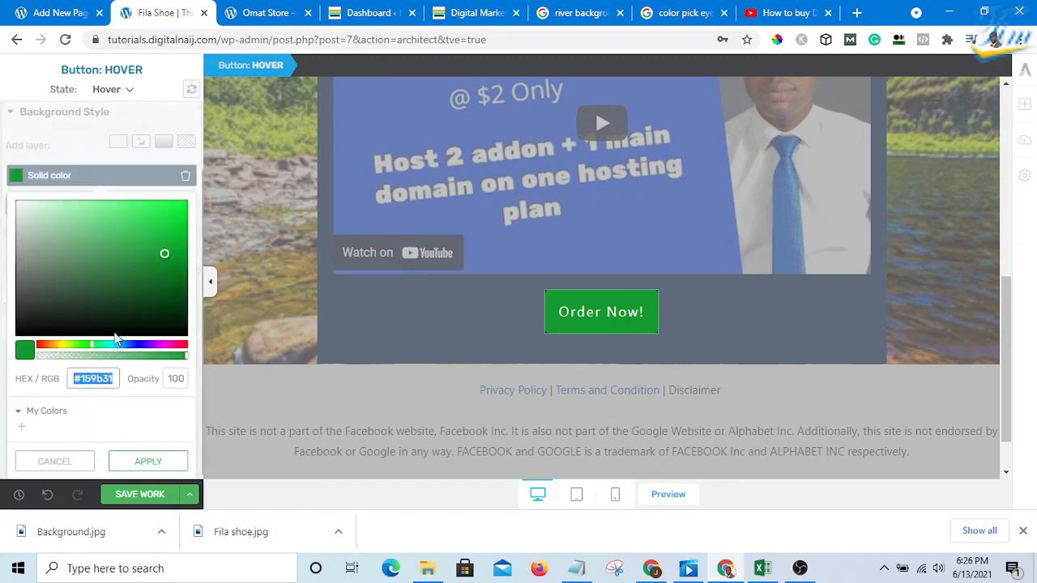
{"action": "left_click", "coordinate": [61, 348]}
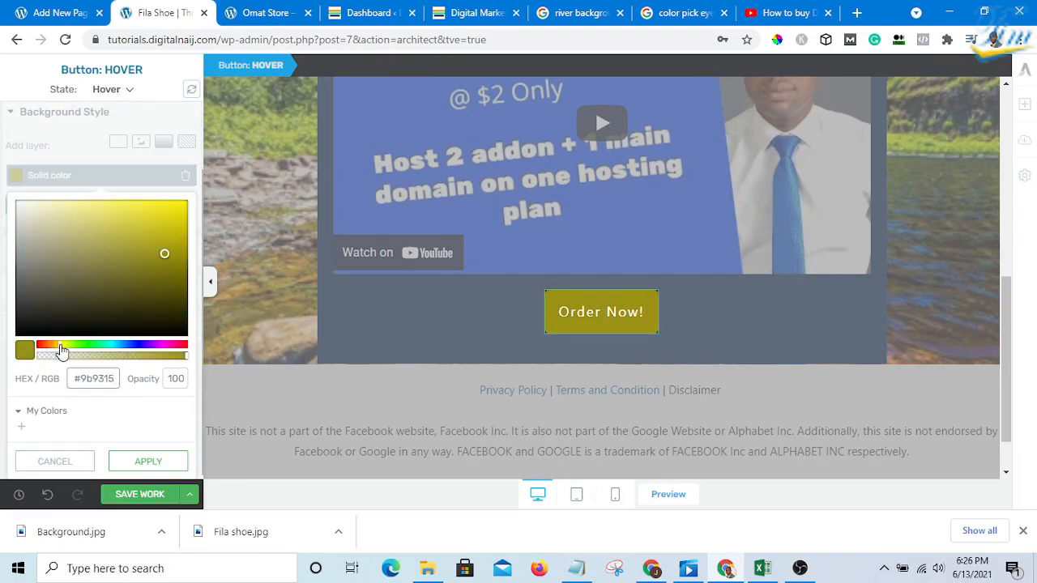
{"action": "left_click_drag", "start_coordinate": [166, 254], "coordinate": [176, 222]}
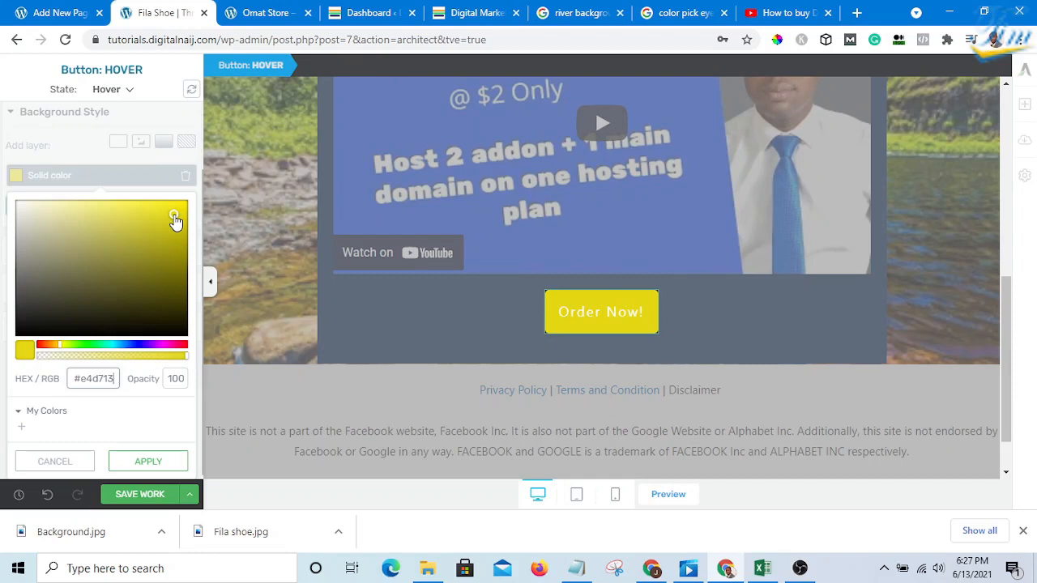
{"action": "left_click", "coordinate": [126, 95]}
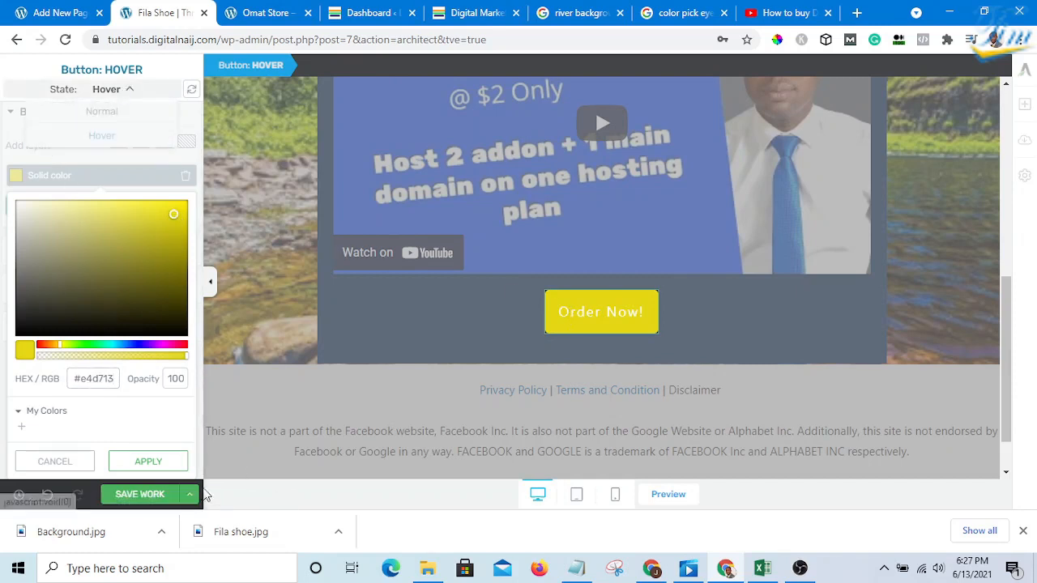
{"action": "left_click", "coordinate": [161, 465]}
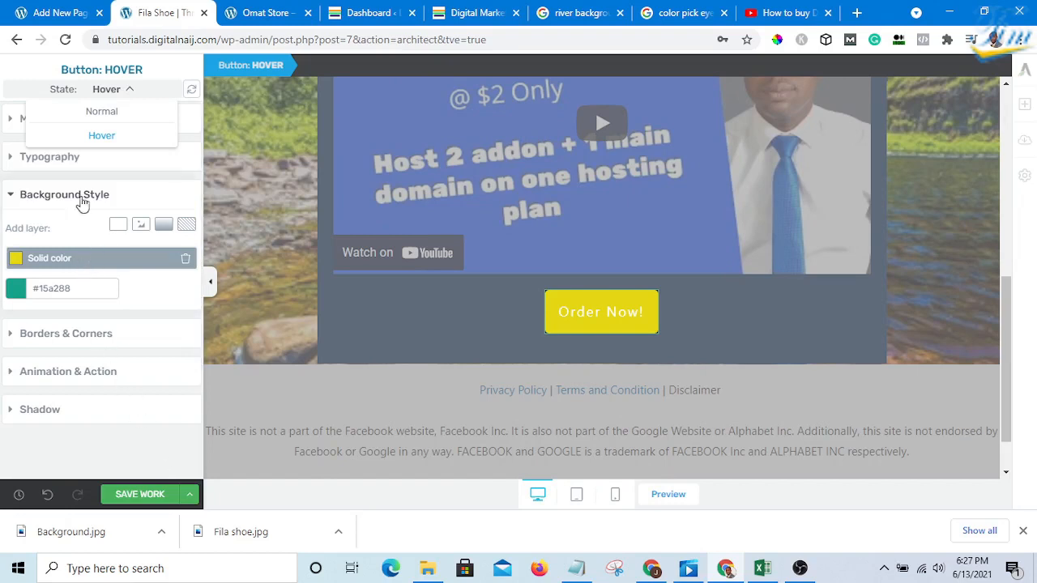
Step: Set the Order Now! button's hover-state text color to black #000000 and apply it
{"action": "left_click", "coordinate": [14, 159]}
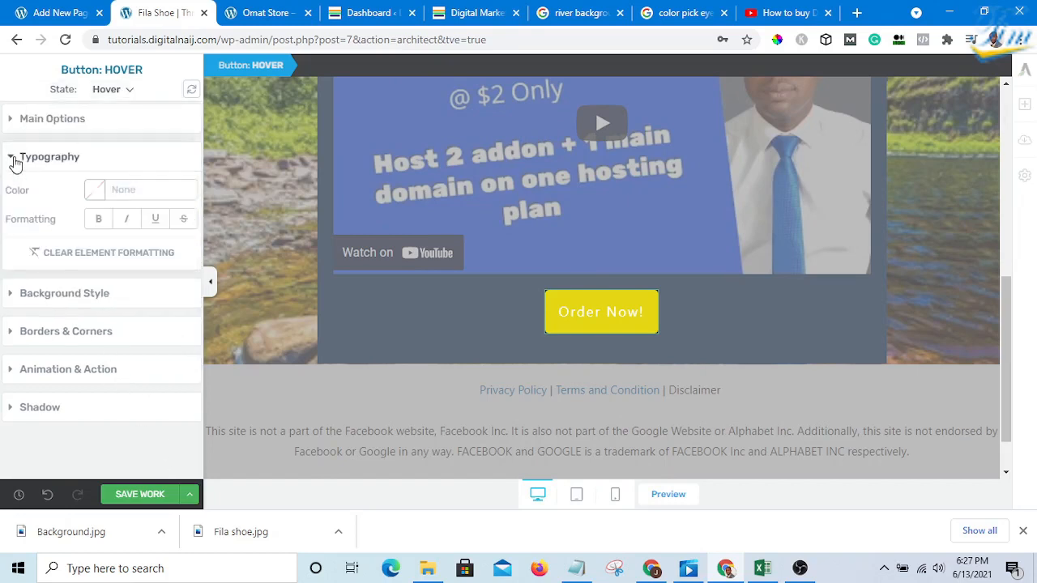
{"action": "left_click", "coordinate": [95, 192]}
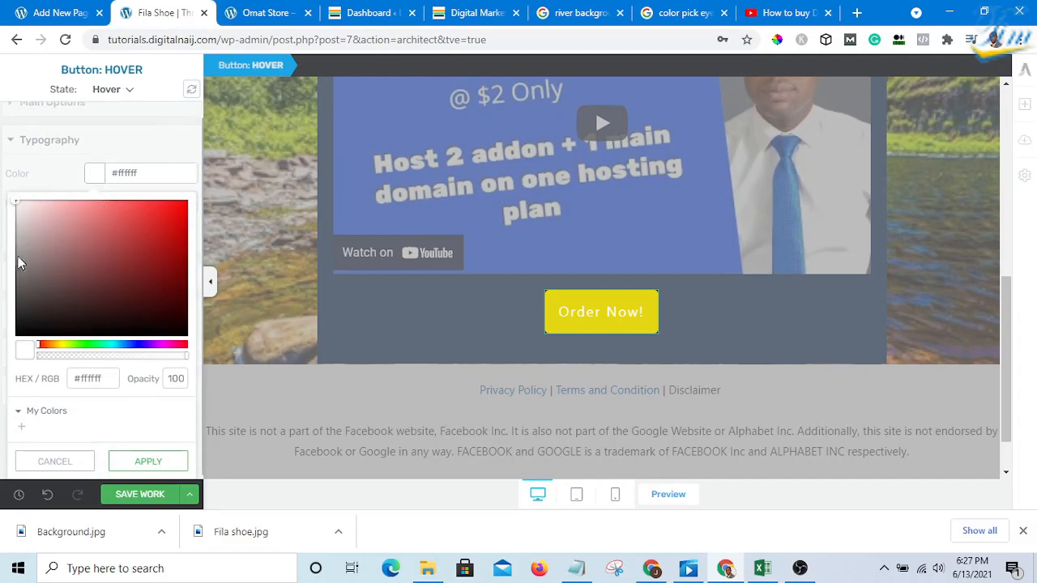
{"action": "left_click_drag", "start_coordinate": [14, 209], "coordinate": [20, 345]}
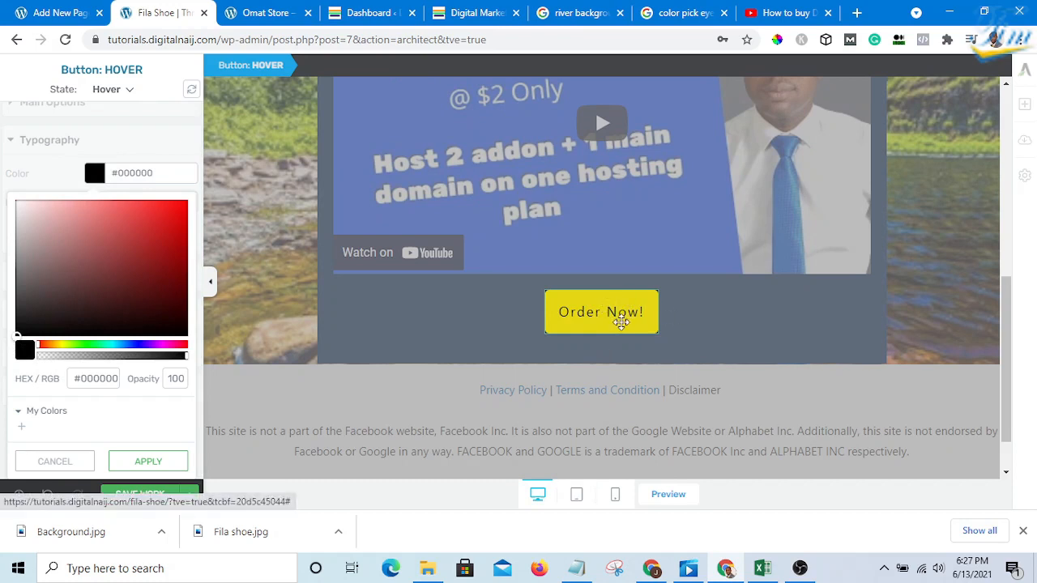
{"action": "scroll", "coordinate": [587, 341], "scroll_direction": "down", "scroll_amount": 1}
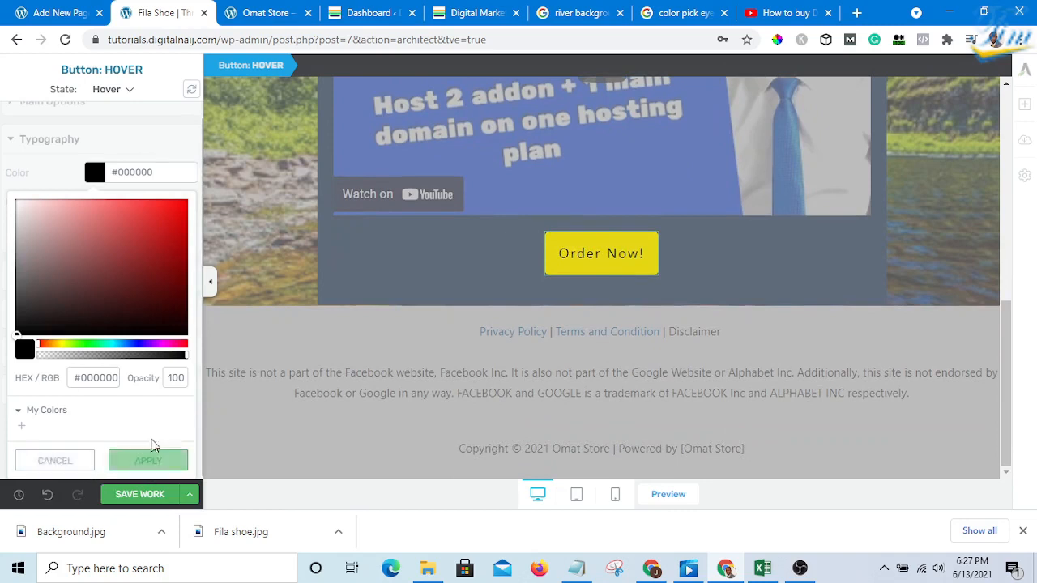
{"action": "left_click", "coordinate": [147, 460]}
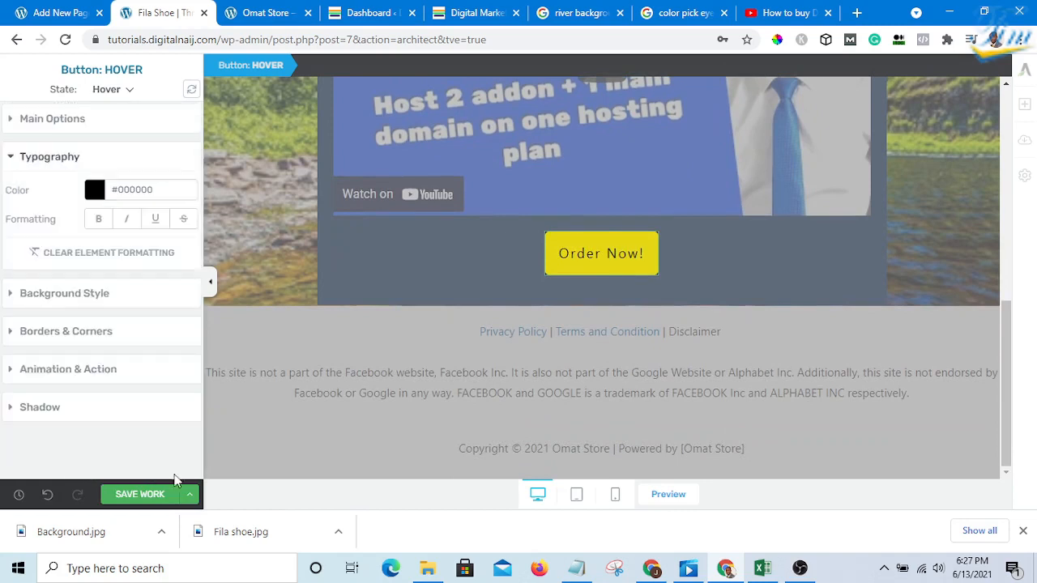
Step: Make the Order Now! button text bold in both its hover and normal states
{"action": "left_click", "coordinate": [640, 253]}
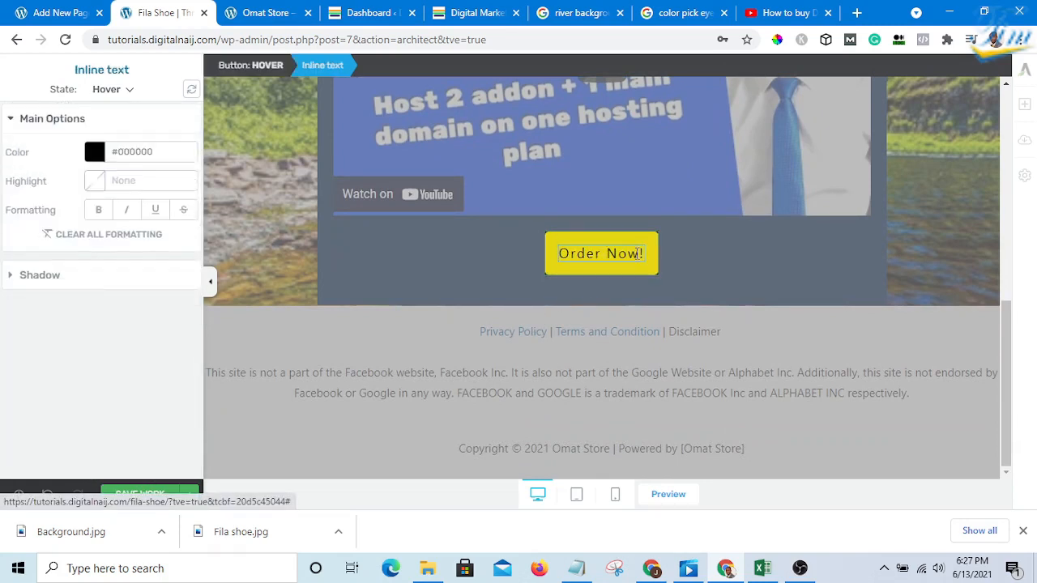
{"action": "left_click", "coordinate": [95, 212]}
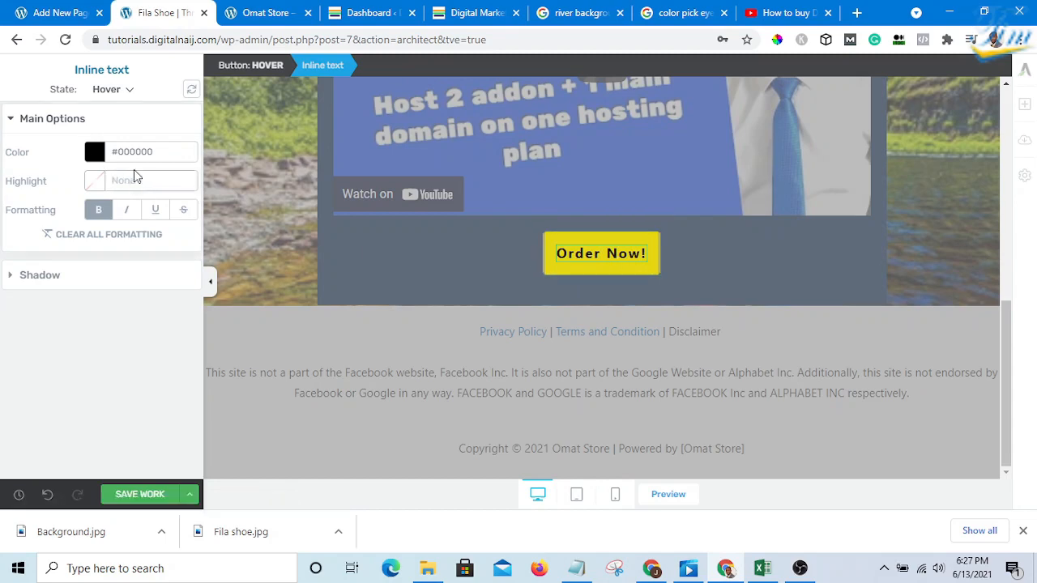
{"action": "left_click", "coordinate": [130, 91]}
{"action": "left_click", "coordinate": [105, 112]}
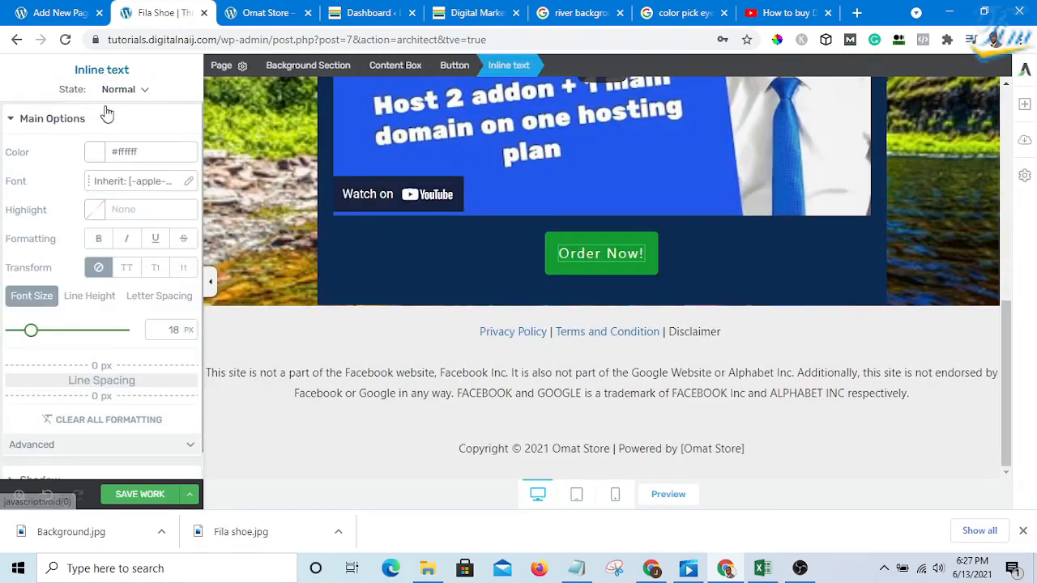
{"action": "left_click", "coordinate": [581, 255]}
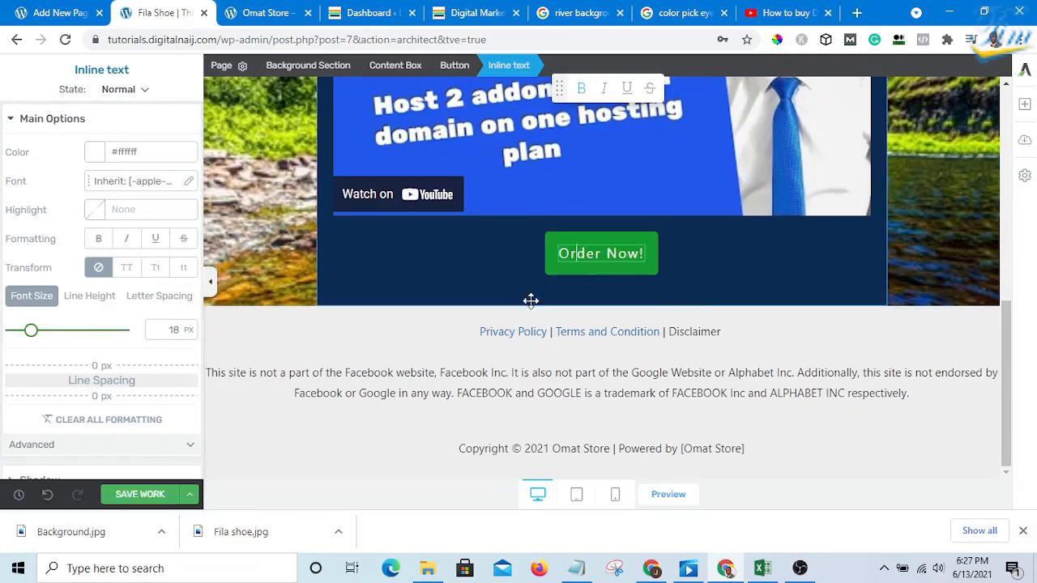
{"action": "left_click", "coordinate": [98, 240]}
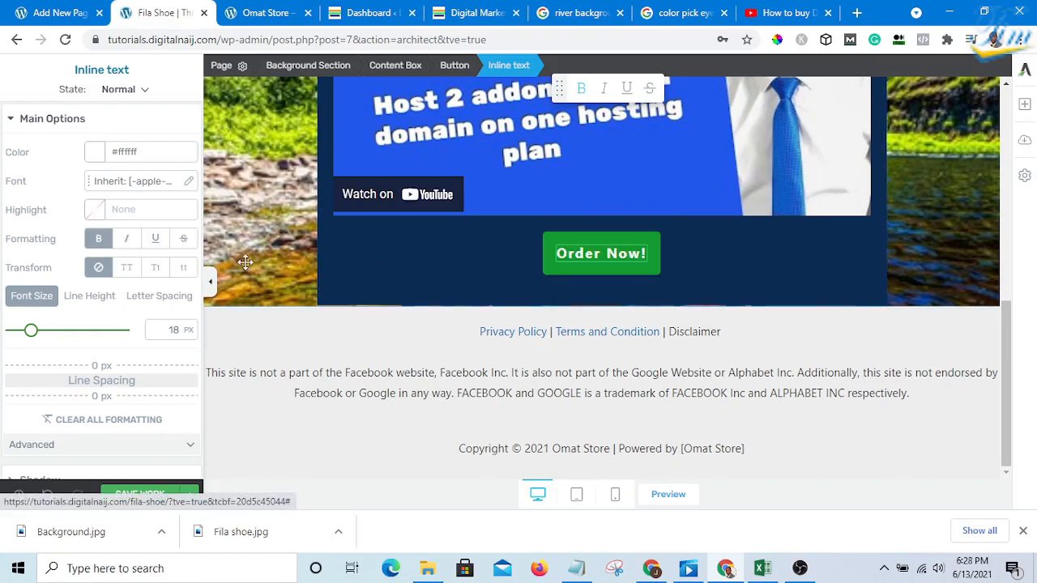
Step: Reload the reference page, look at its sign-up button, and return to the Fila Shoe page editor
{"action": "scroll", "coordinate": [72, 232], "scroll_direction": "down", "scroll_amount": 1}
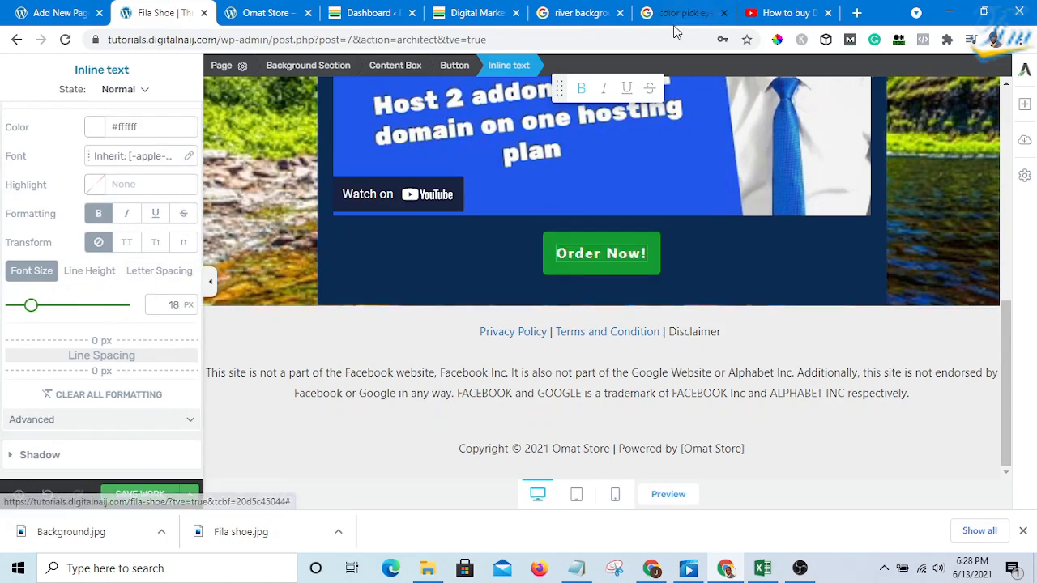
{"action": "left_click", "coordinate": [491, 10]}
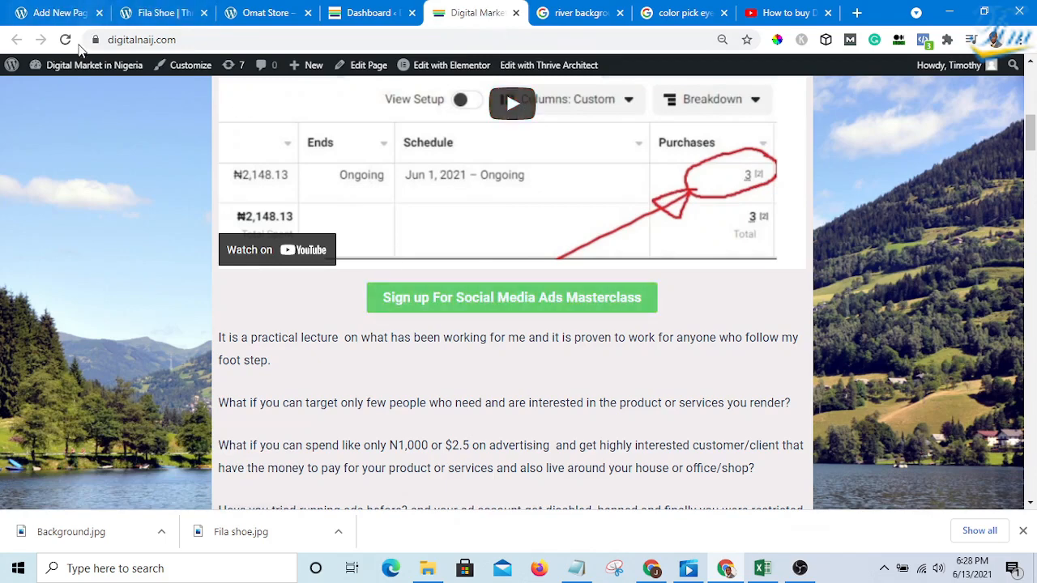
{"action": "left_click", "coordinate": [66, 40]}
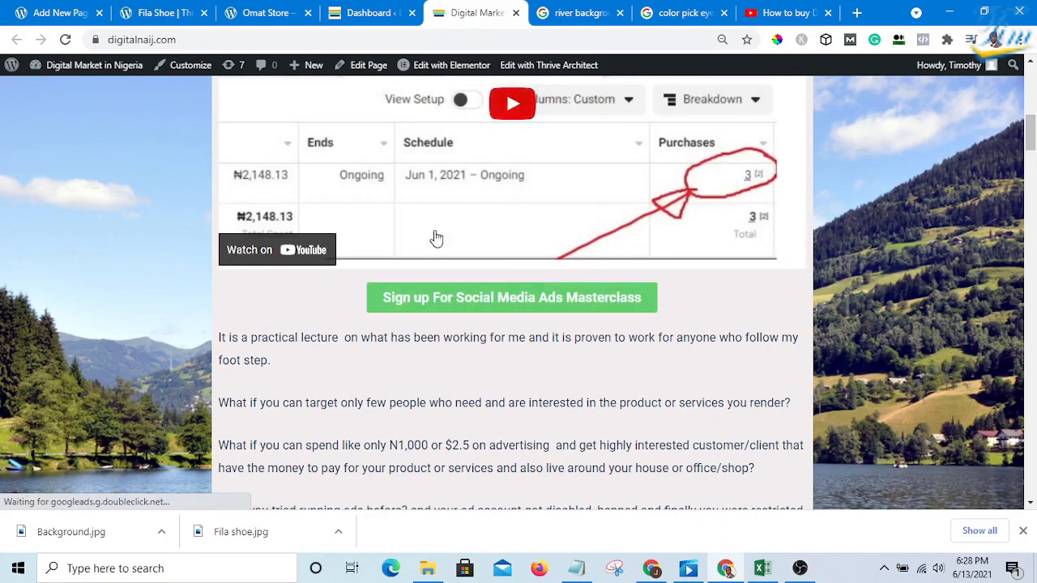
{"action": "left_click", "coordinate": [162, 13]}
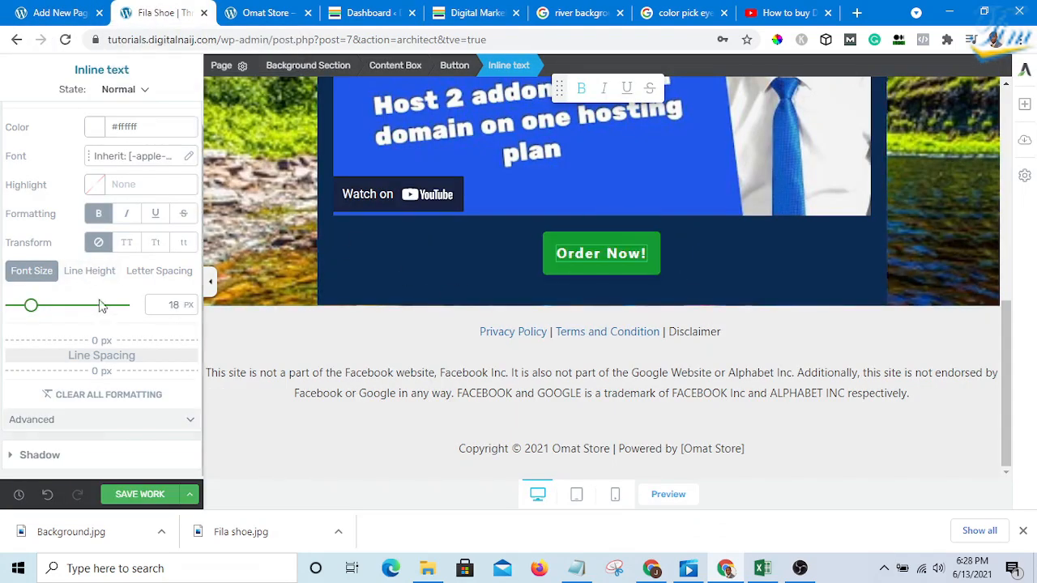
Step: Add an unlooped "Slide, top" animation to the Order Now! button in its normal state and save the page
{"action": "left_click", "coordinate": [600, 238]}
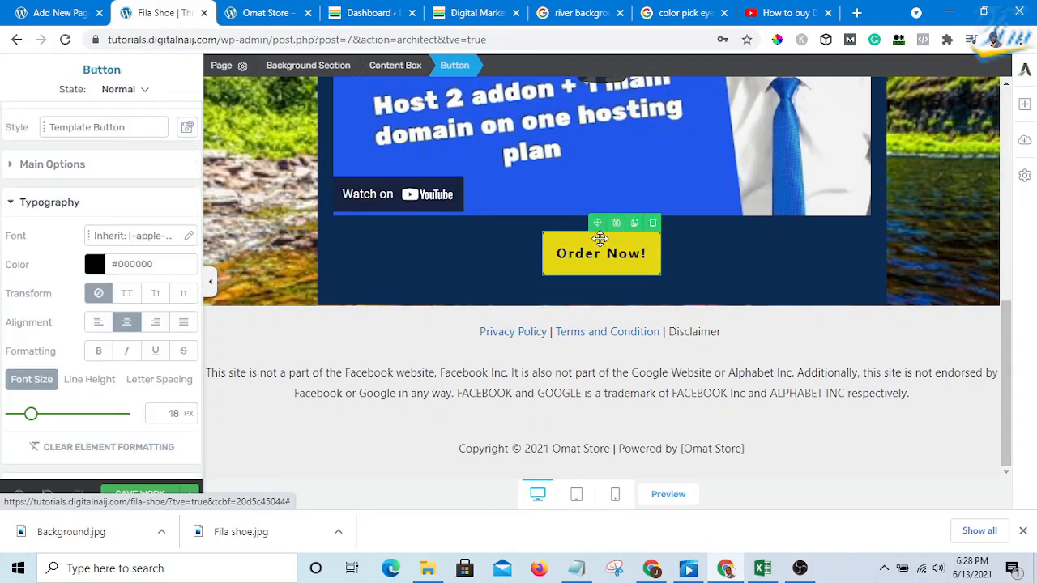
{"action": "scroll", "coordinate": [125, 328], "scroll_direction": "down", "scroll_amount": 4}
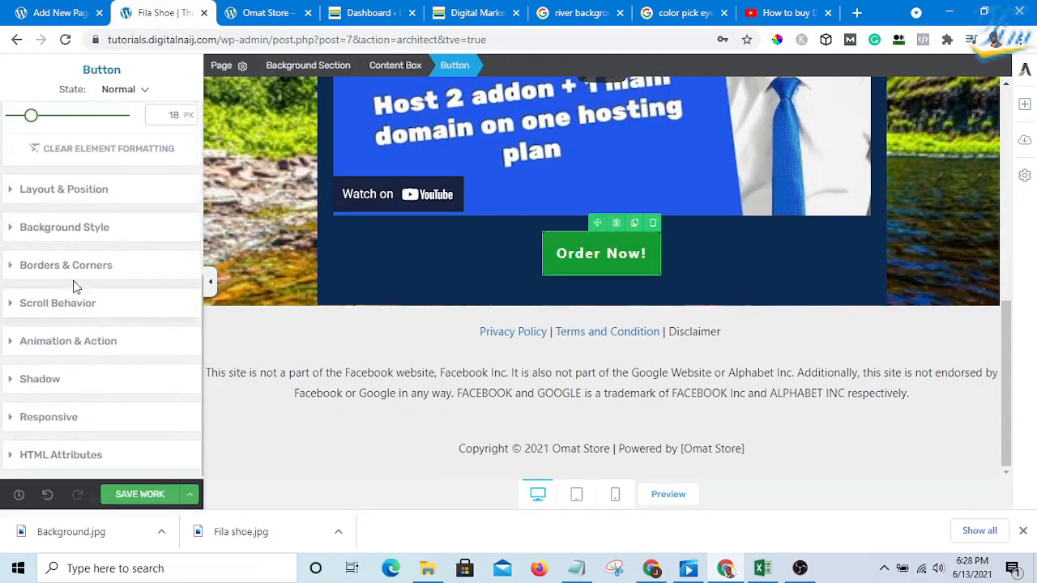
{"action": "scroll", "coordinate": [73, 284], "scroll_direction": "up", "scroll_amount": 1}
{"action": "scroll", "coordinate": [77, 285], "scroll_direction": "down", "scroll_amount": 1}
{"action": "left_click", "coordinate": [13, 344]}
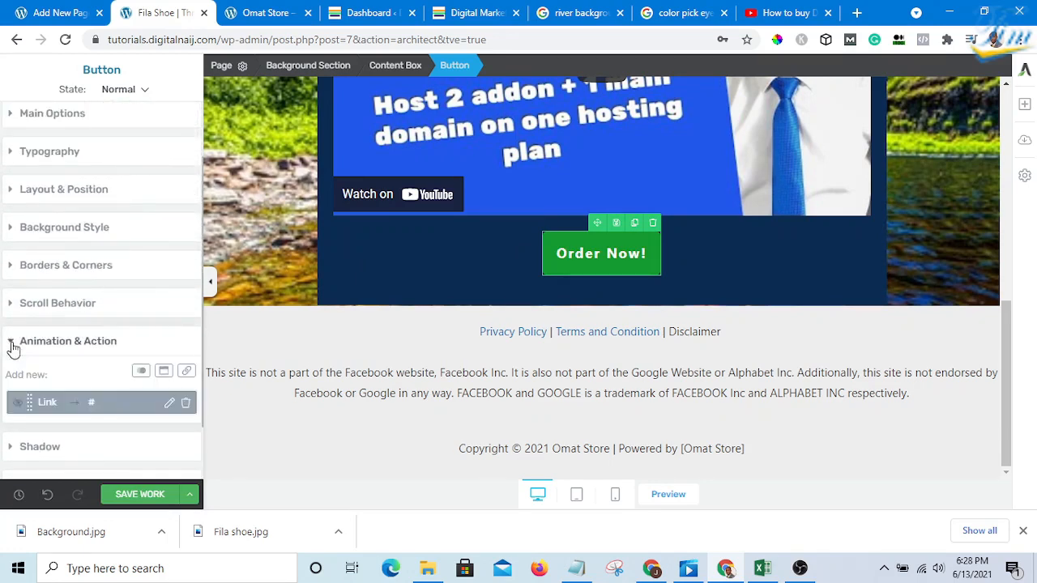
{"action": "scroll", "coordinate": [94, 282], "scroll_direction": "up", "scroll_amount": 1}
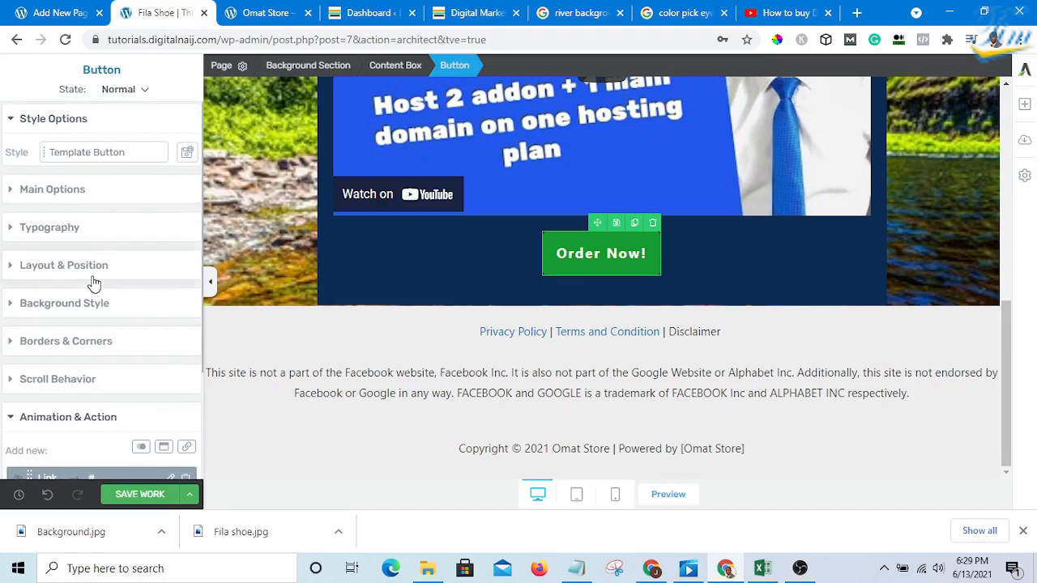
{"action": "scroll", "coordinate": [92, 284], "scroll_direction": "down", "scroll_amount": 1}
{"action": "scroll", "coordinate": [94, 285], "scroll_direction": "up", "scroll_amount": 1}
{"action": "scroll", "coordinate": [100, 289], "scroll_direction": "down", "scroll_amount": 2}
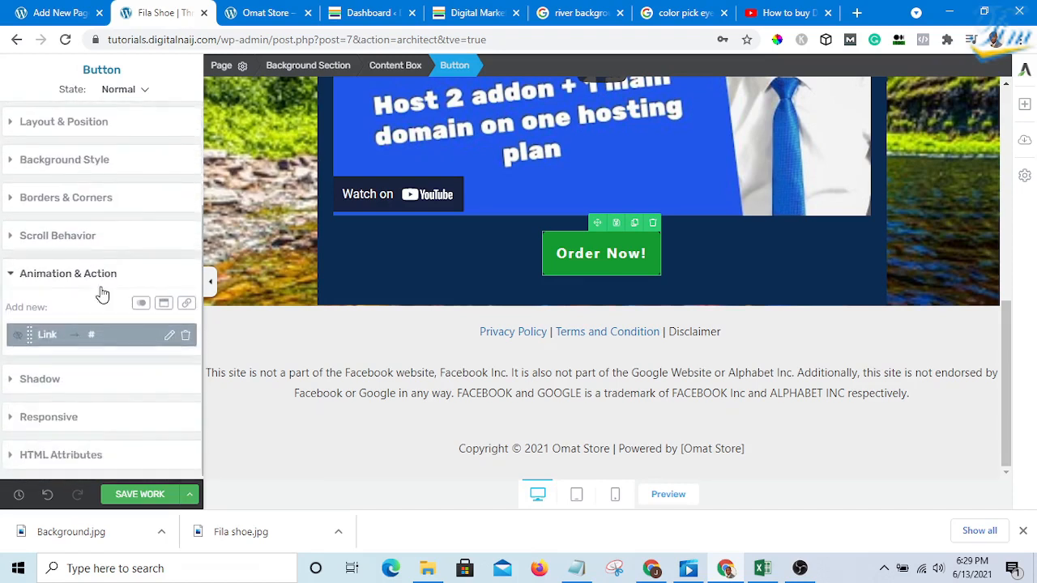
{"action": "left_click", "coordinate": [142, 305]}
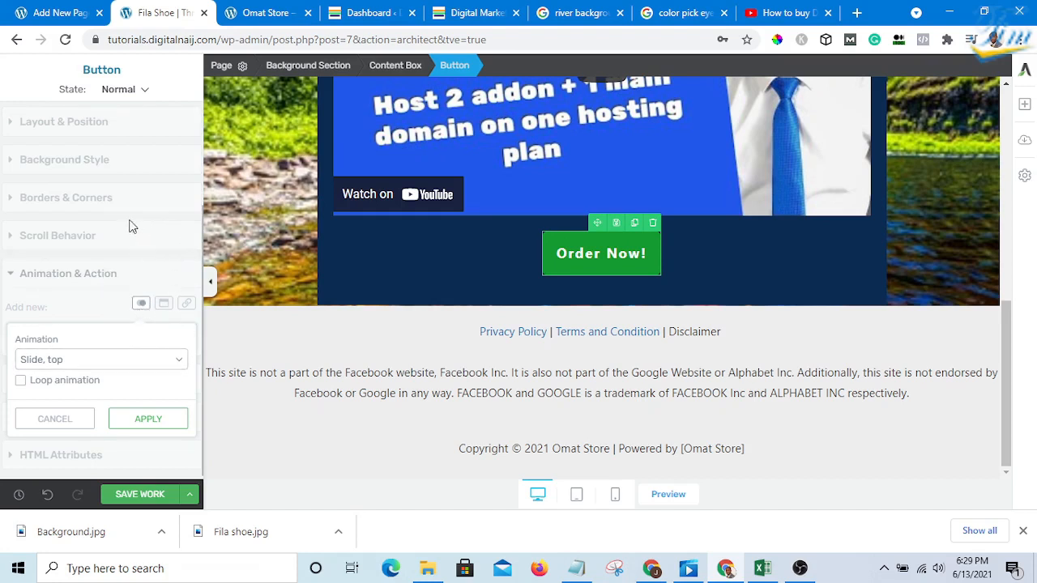
{"action": "left_click", "coordinate": [141, 362]}
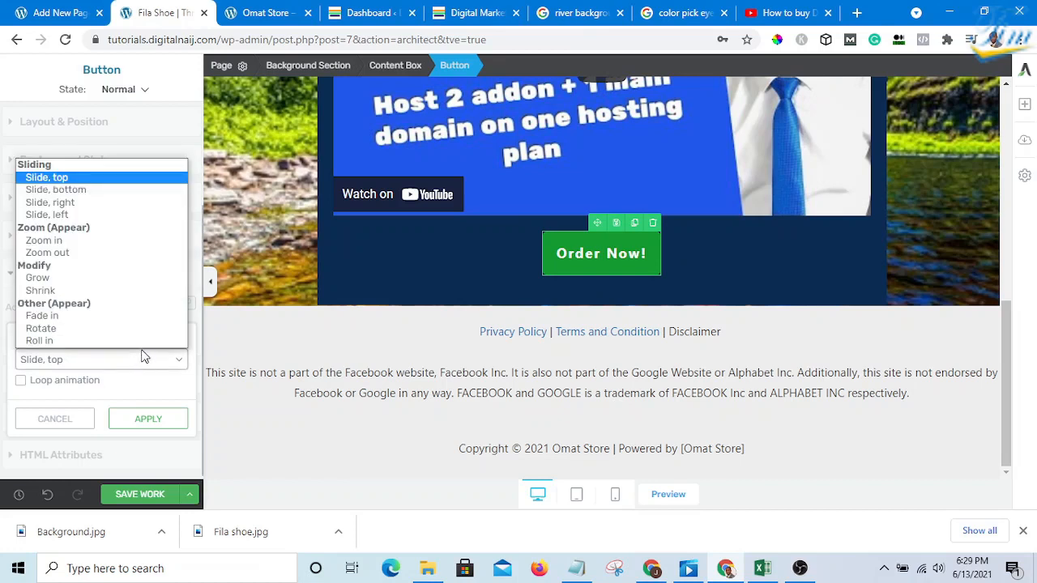
{"action": "left_click", "coordinate": [147, 363]}
{"action": "left_click", "coordinate": [147, 362]}
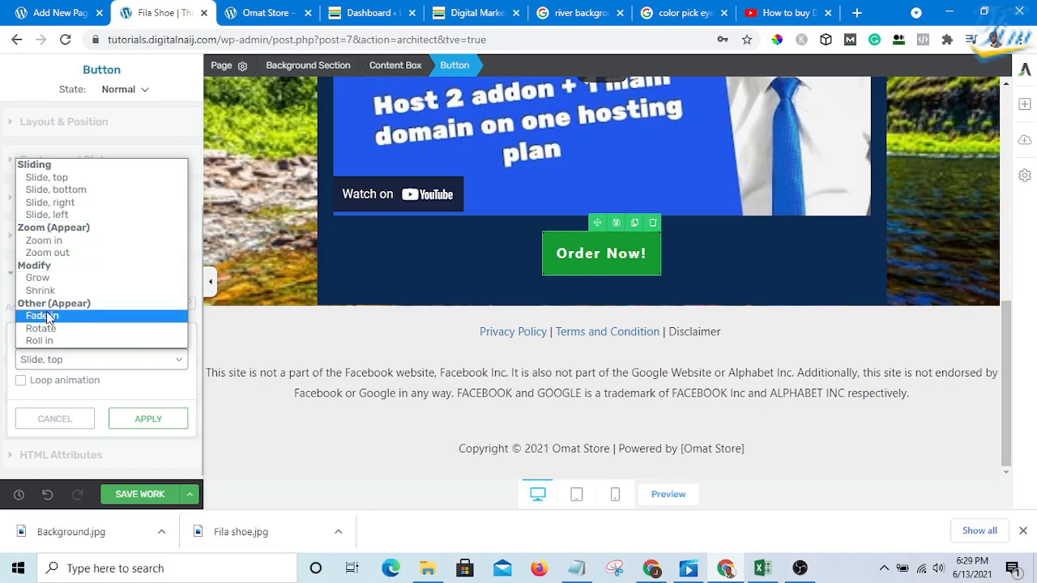
{"action": "left_click", "coordinate": [59, 177]}
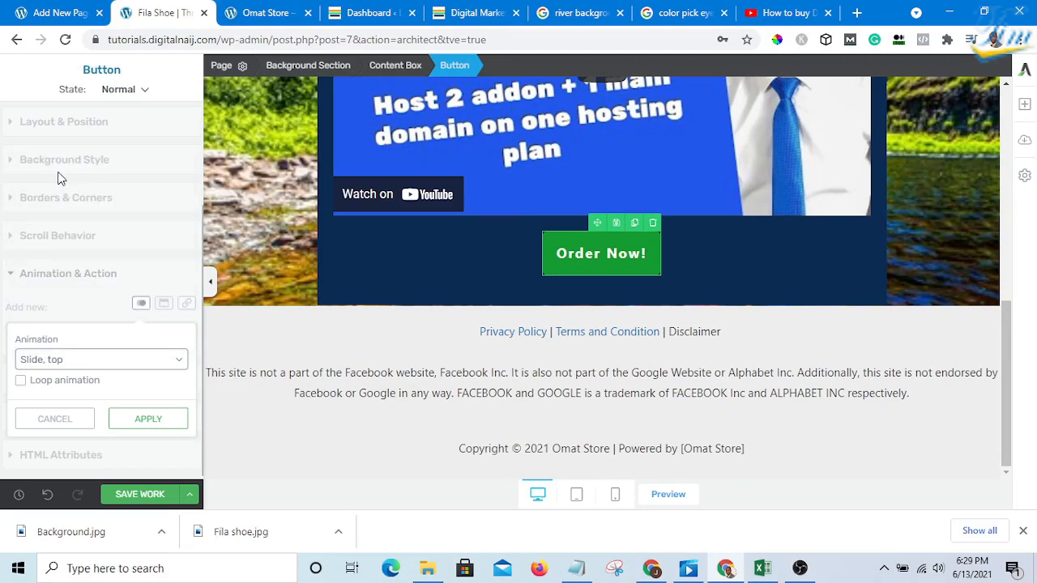
{"action": "left_click", "coordinate": [149, 420]}
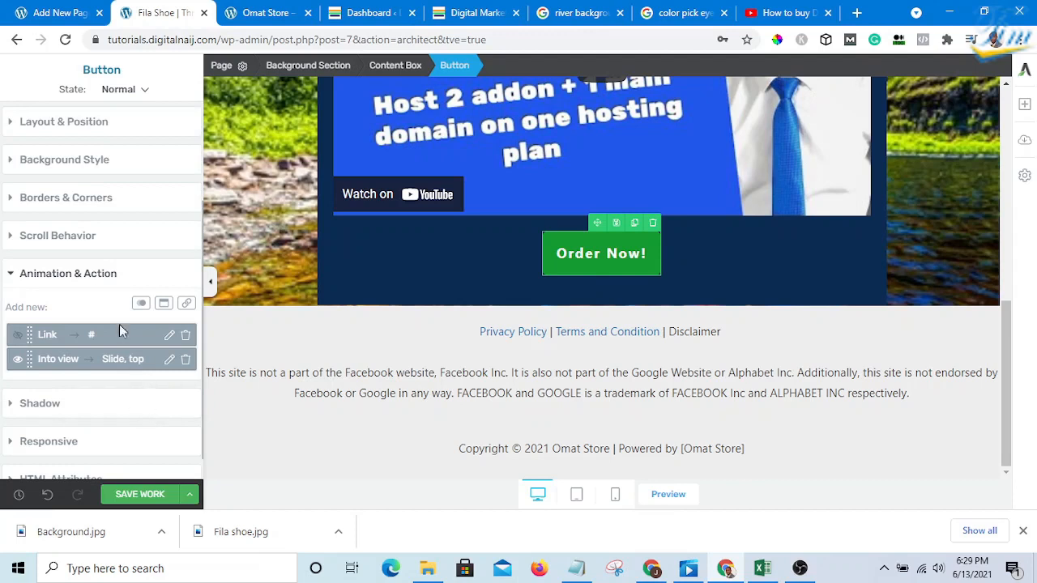
{"action": "left_click", "coordinate": [144, 493]}
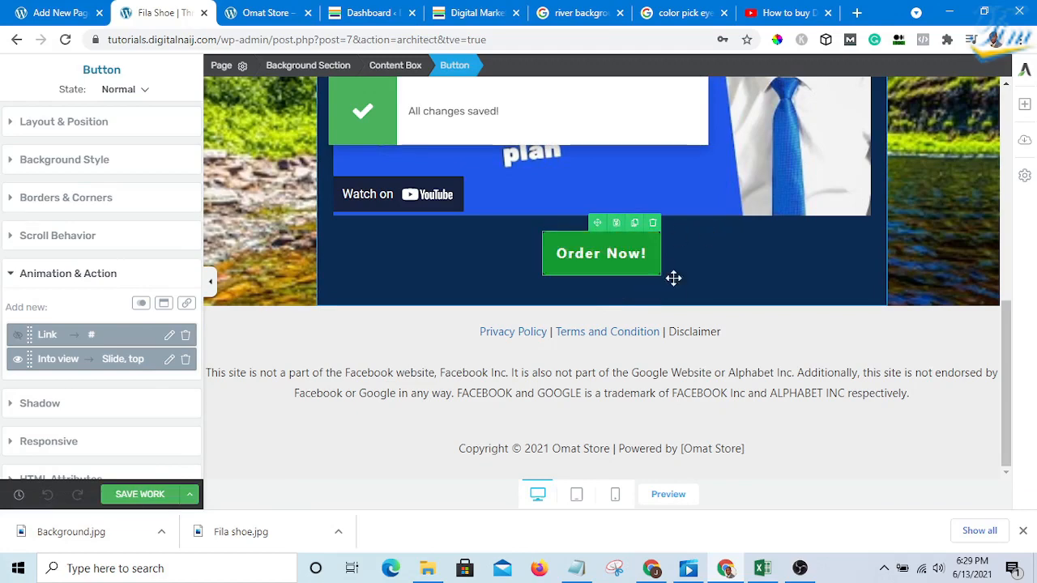
Step: Compare with the reference page's sign-up button below the video and return to the Fila Shoe page editor
{"action": "left_click", "coordinate": [472, 13]}
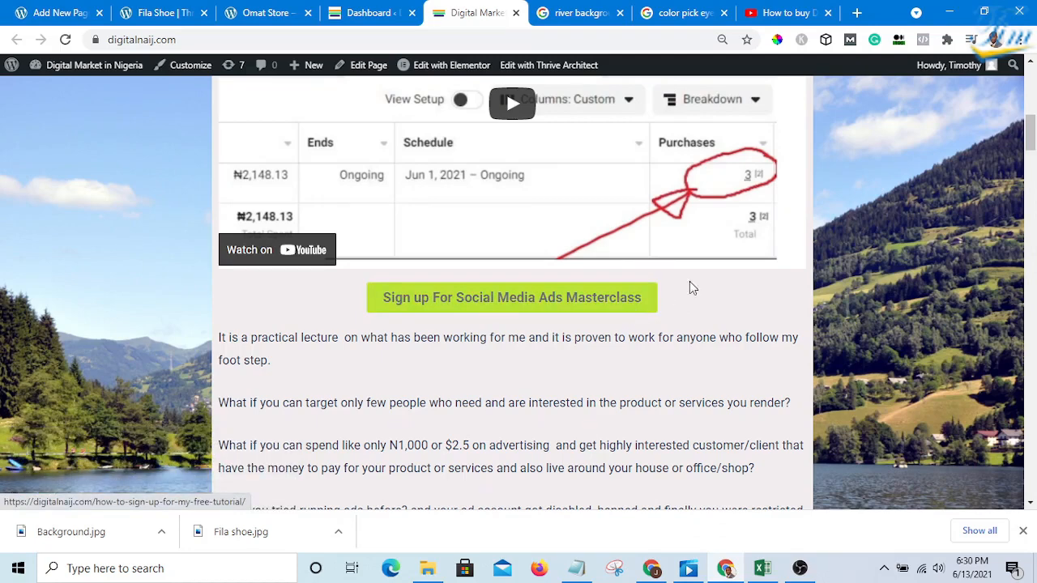
{"action": "left_click", "coordinate": [261, 14]}
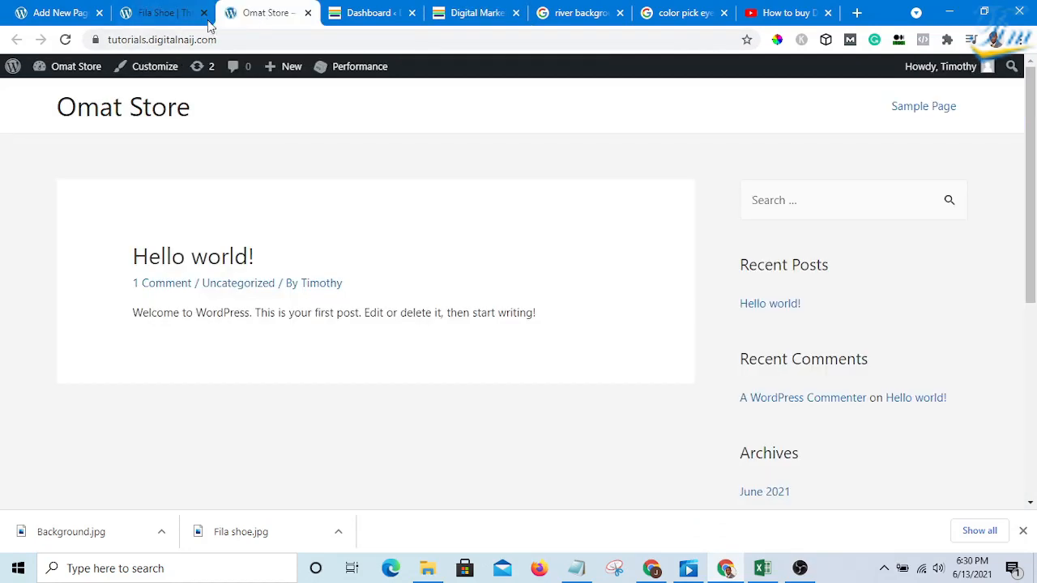
{"action": "left_click", "coordinate": [171, 11]}
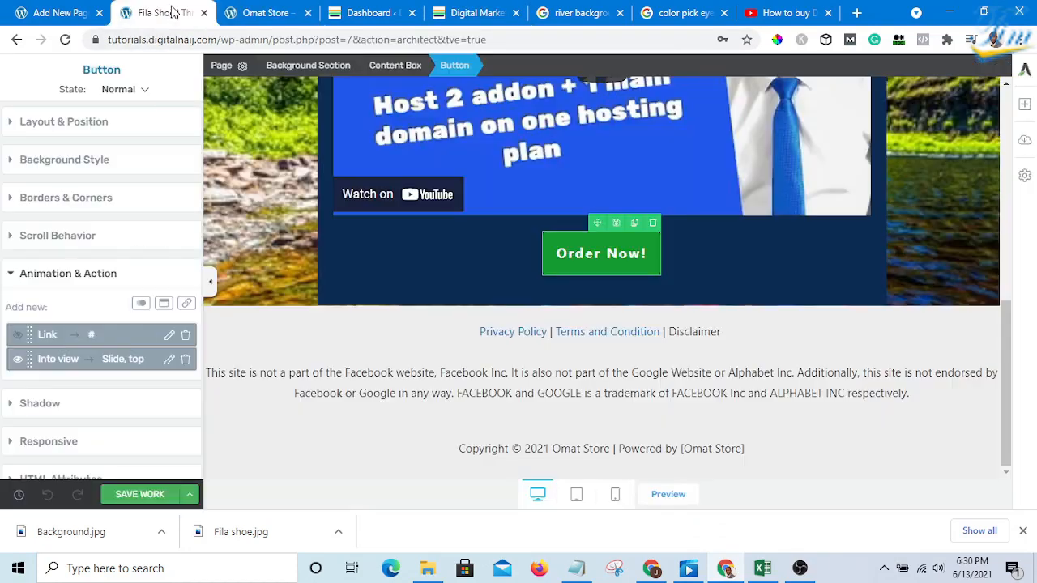
Step: Preview the Fila Shoe page in a new tab and check the Order Now! button's hover effect below the video
{"action": "left_click", "coordinate": [189, 496]}
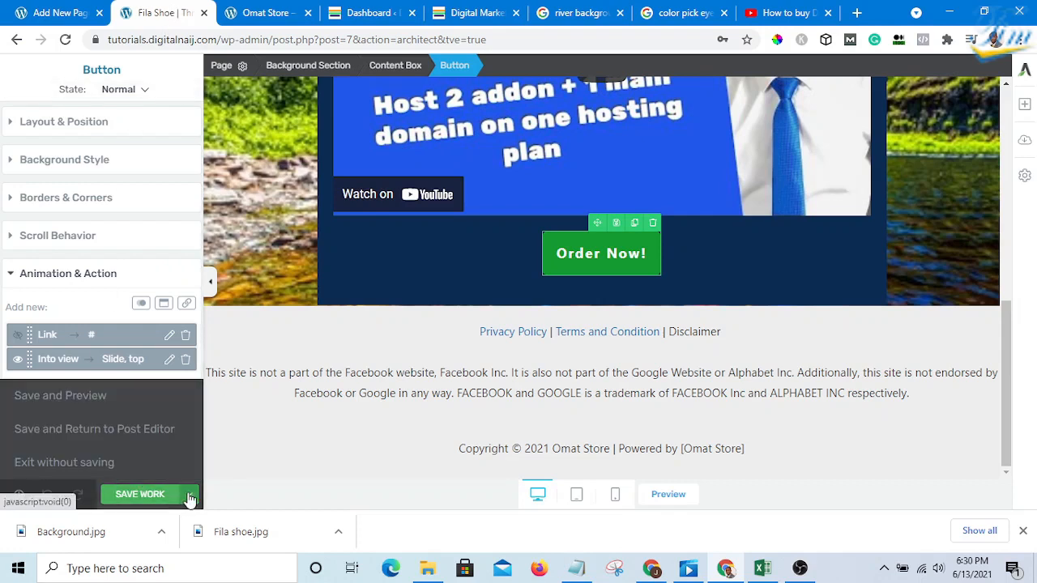
{"action": "right_click", "coordinate": [69, 395]}
{"action": "left_click", "coordinate": [136, 231]}
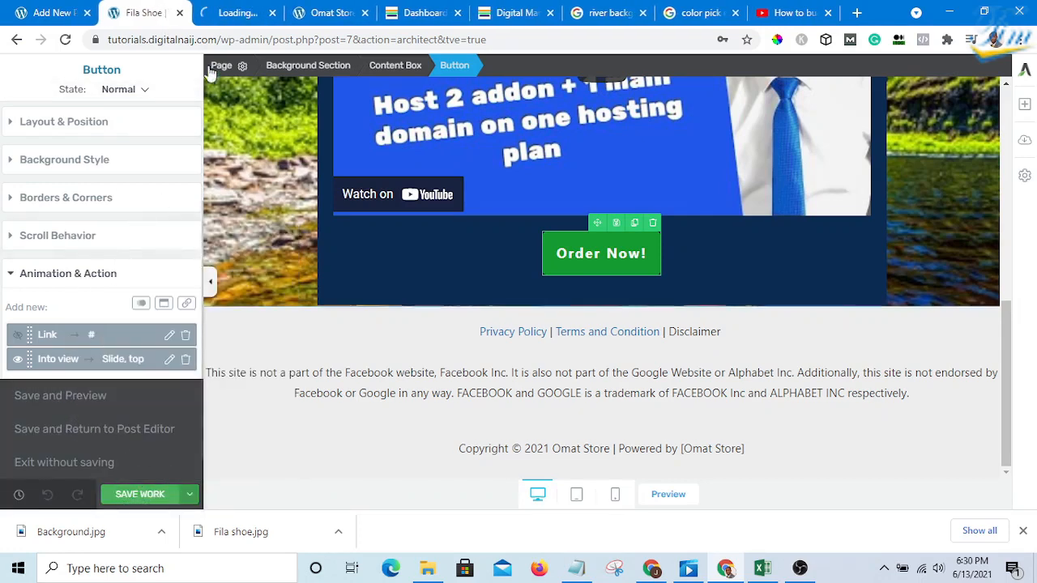
{"action": "left_click", "coordinate": [243, 12]}
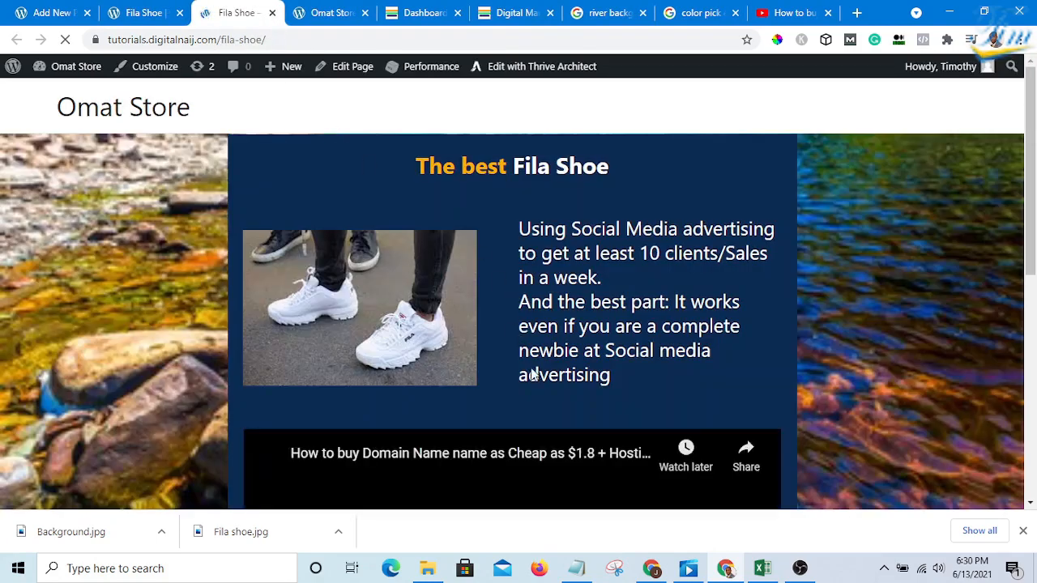
{"action": "scroll", "coordinate": [533, 374], "scroll_direction": "down", "scroll_amount": 5}
{"action": "scroll", "coordinate": [502, 363], "scroll_direction": "up", "scroll_amount": 2}
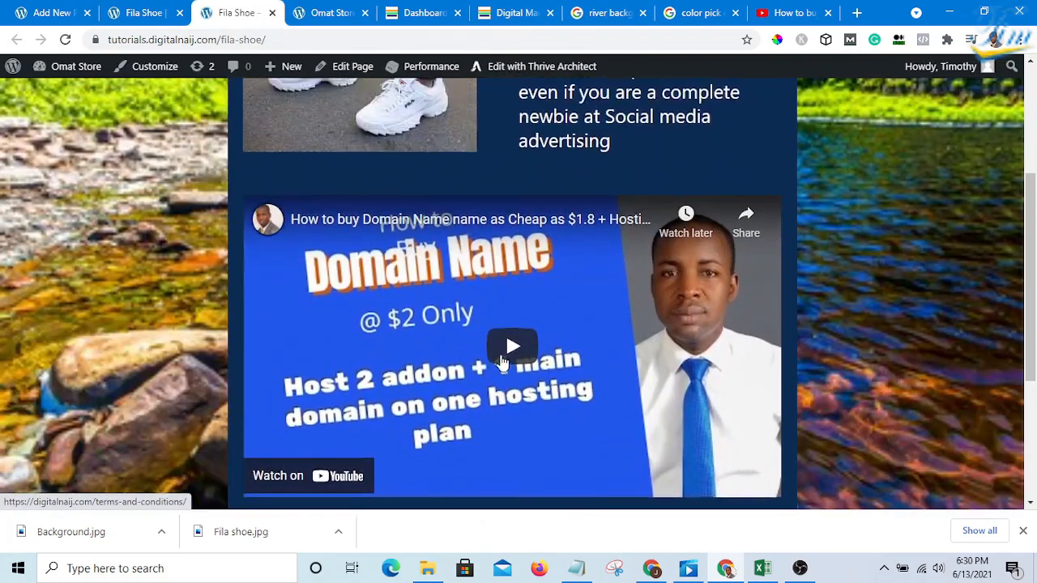
{"action": "scroll", "coordinate": [502, 363], "scroll_direction": "down", "scroll_amount": 3}
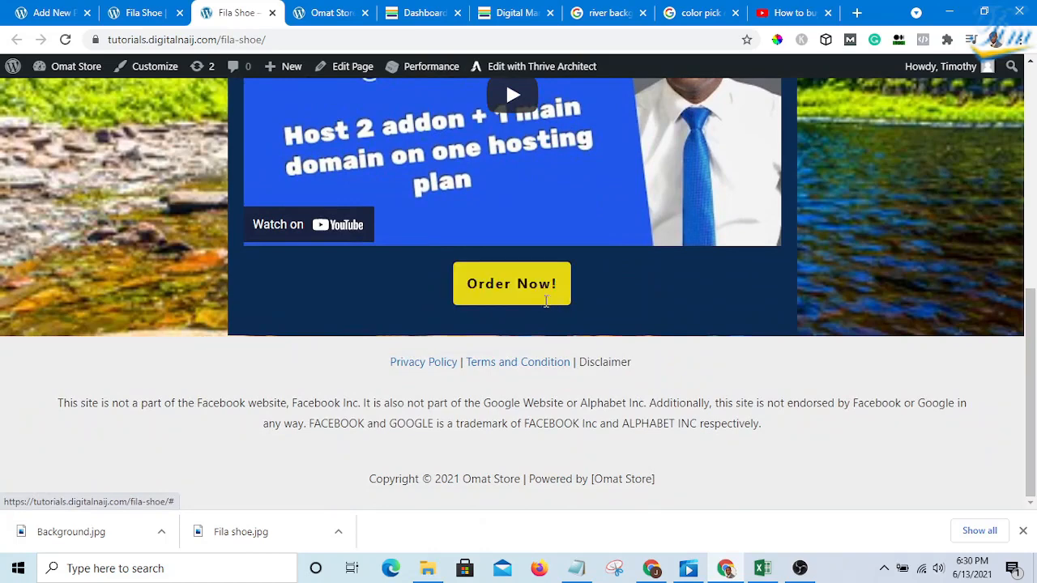
Step: Return to the Fila Shoe page editor and look over the video and Order Now! button area
{"action": "left_click", "coordinate": [141, 18]}
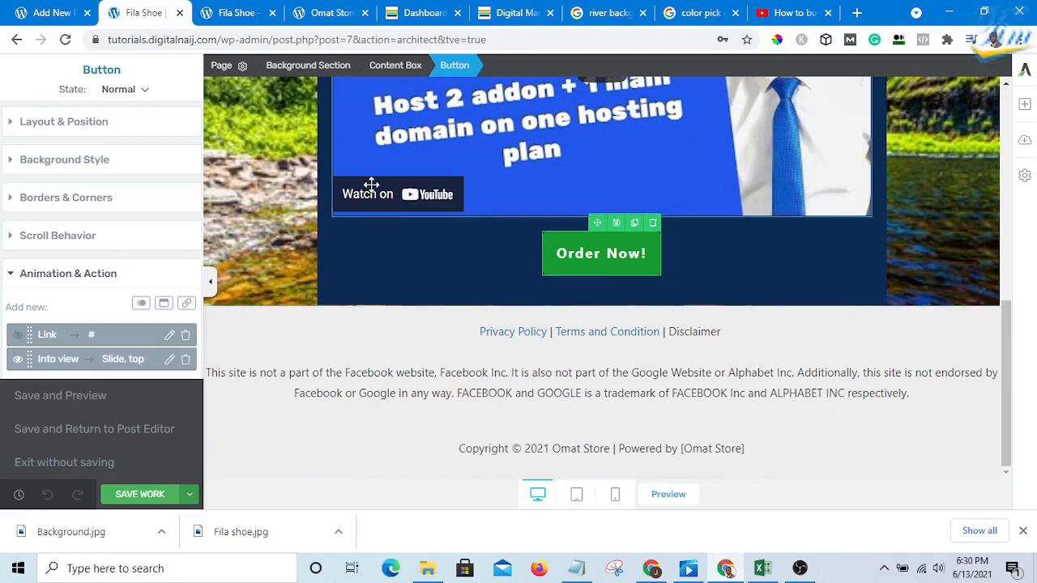
{"action": "scroll", "coordinate": [486, 234], "scroll_direction": "up", "scroll_amount": 6}
{"action": "scroll", "coordinate": [497, 240], "scroll_direction": "down", "scroll_amount": 5}
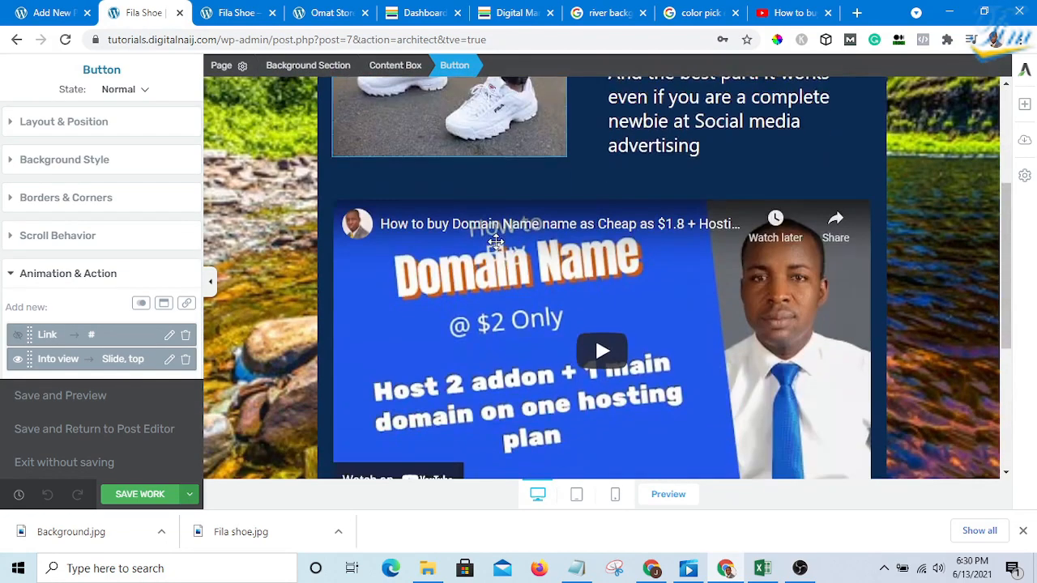
{"action": "scroll", "coordinate": [592, 243], "scroll_direction": "up", "scroll_amount": 2}
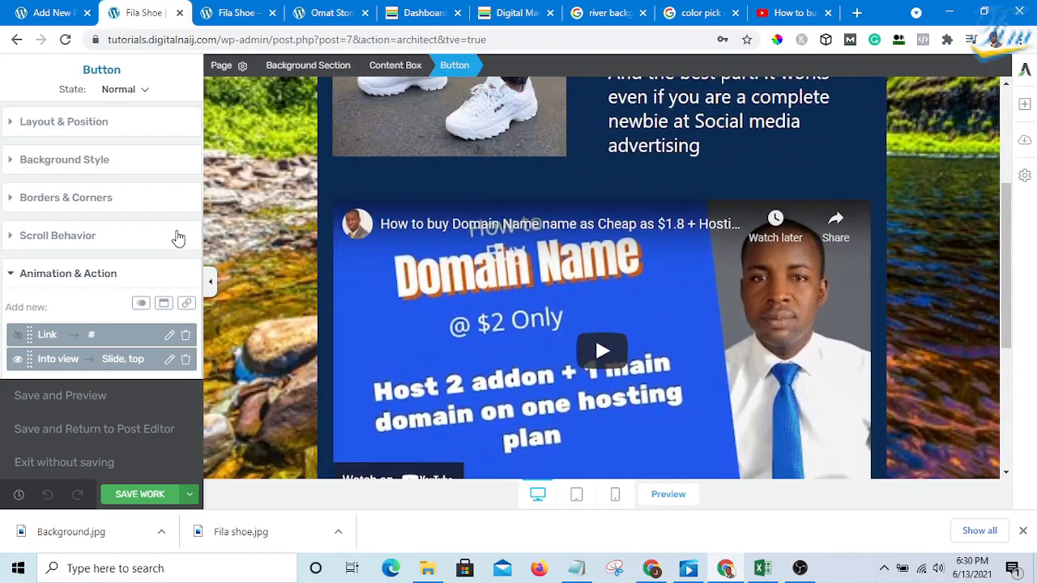
{"action": "scroll", "coordinate": [180, 239], "scroll_direction": "down", "scroll_amount": 1}
{"action": "scroll", "coordinate": [228, 245], "scroll_direction": "down", "scroll_amount": 4}
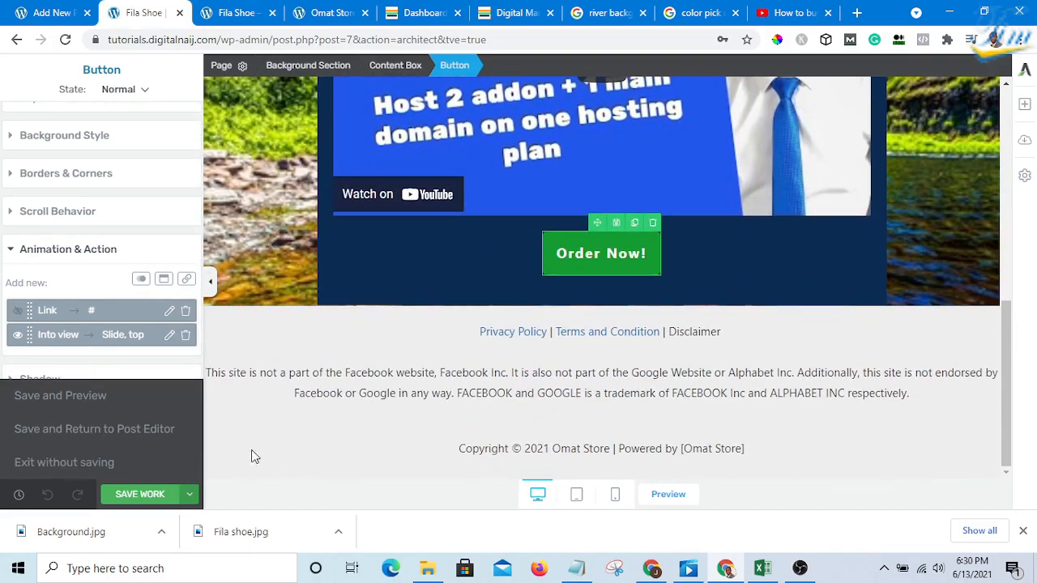
{"action": "scroll", "coordinate": [440, 316], "scroll_direction": "up", "scroll_amount": 2}
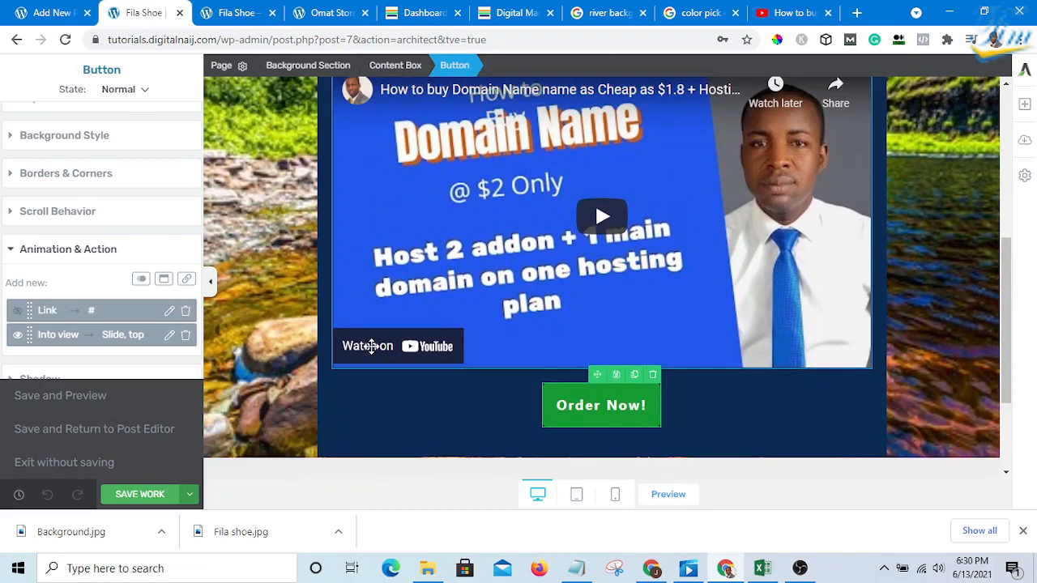
{"action": "scroll", "coordinate": [372, 348], "scroll_direction": "down", "scroll_amount": 2}
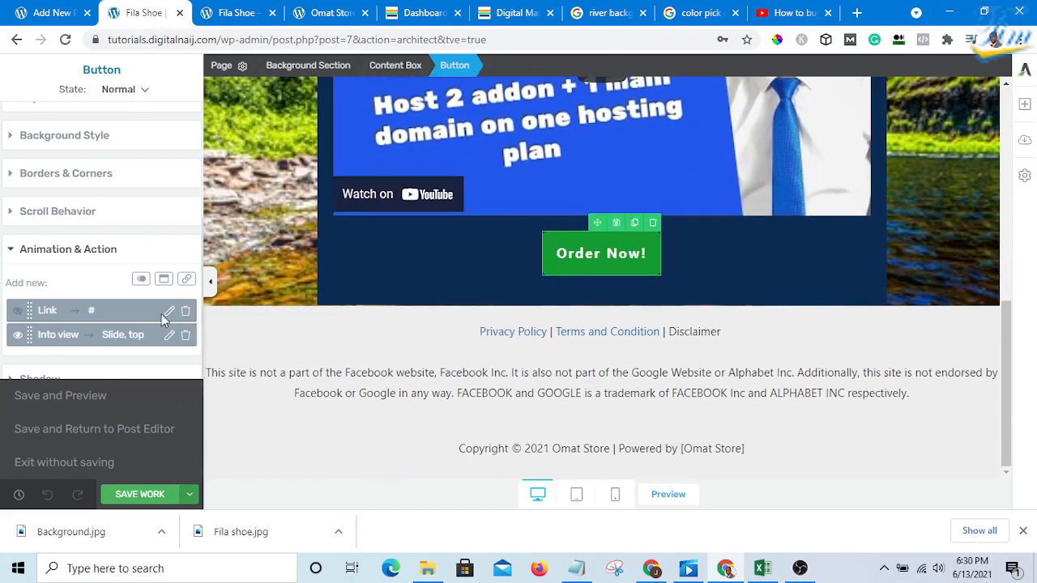
{"action": "scroll", "coordinate": [348, 327], "scroll_direction": "up", "scroll_amount": 3}
{"action": "scroll", "coordinate": [348, 326], "scroll_direction": "down", "scroll_amount": 2}
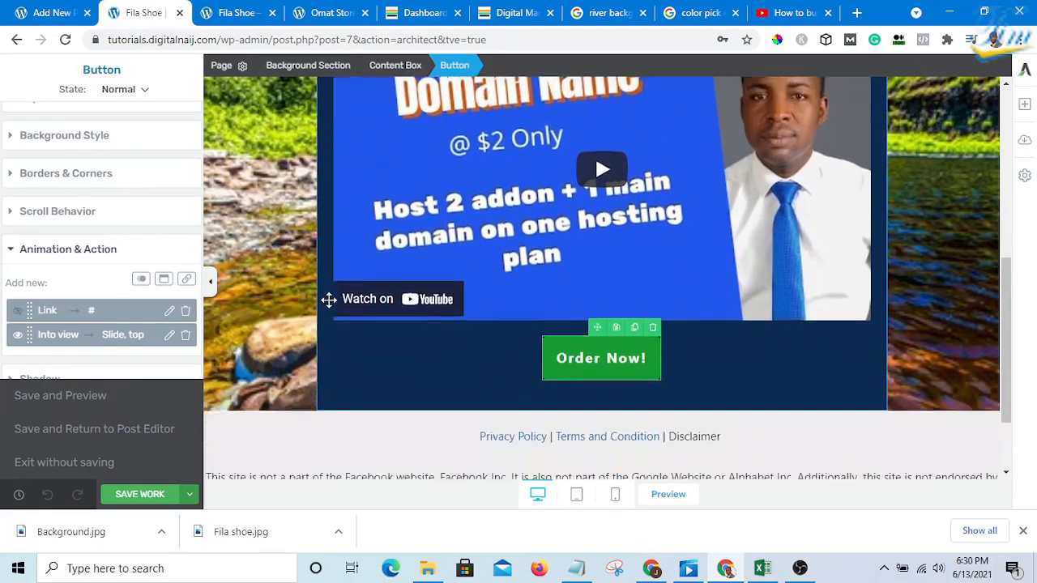
Step: Copy the button pointer CSS rule and its comment from the Notepad file "Thrive architect Hover CSS Code.txt"
{"action": "left_click", "coordinate": [212, 567]}
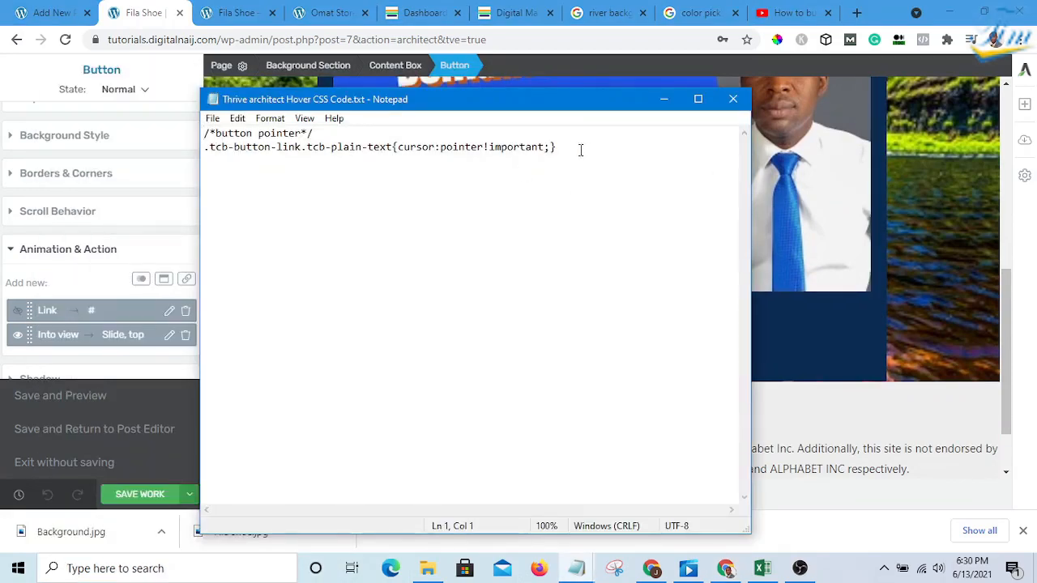
{"action": "left_click_drag", "start_coordinate": [565, 147], "coordinate": [196, 133]}
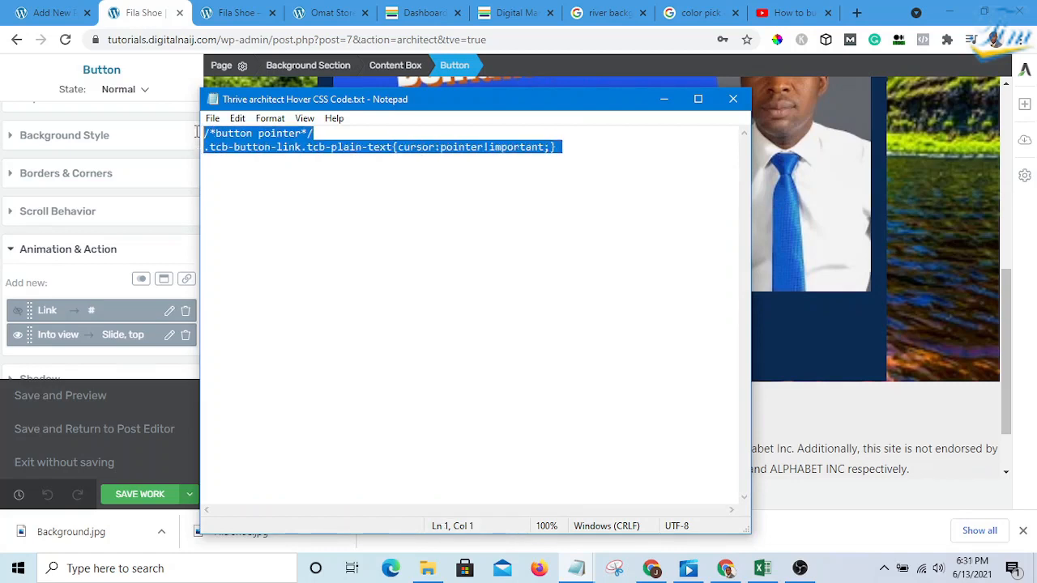
{"action": "right_click", "coordinate": [268, 134]}
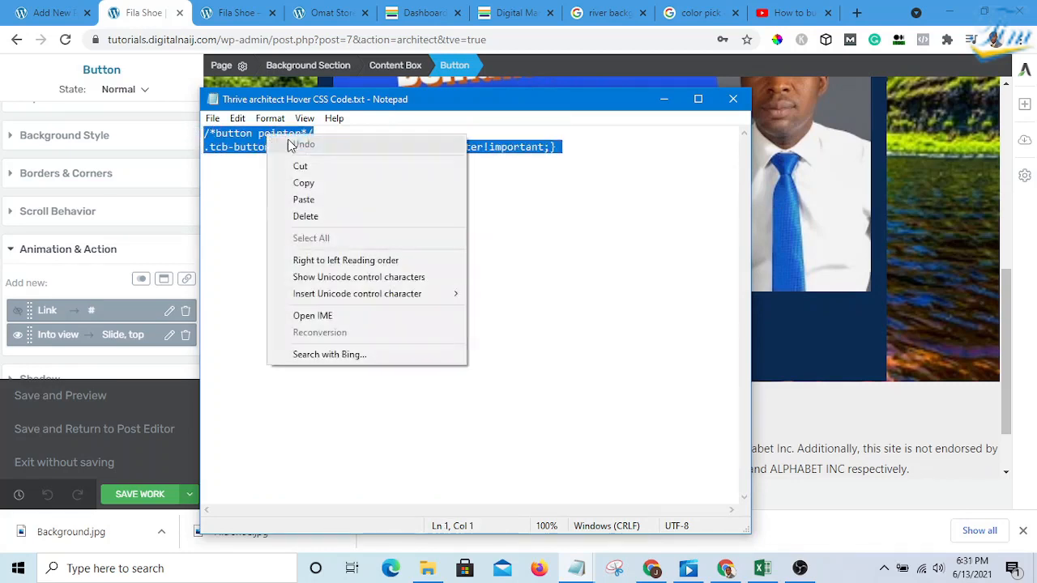
{"action": "left_click", "coordinate": [318, 183]}
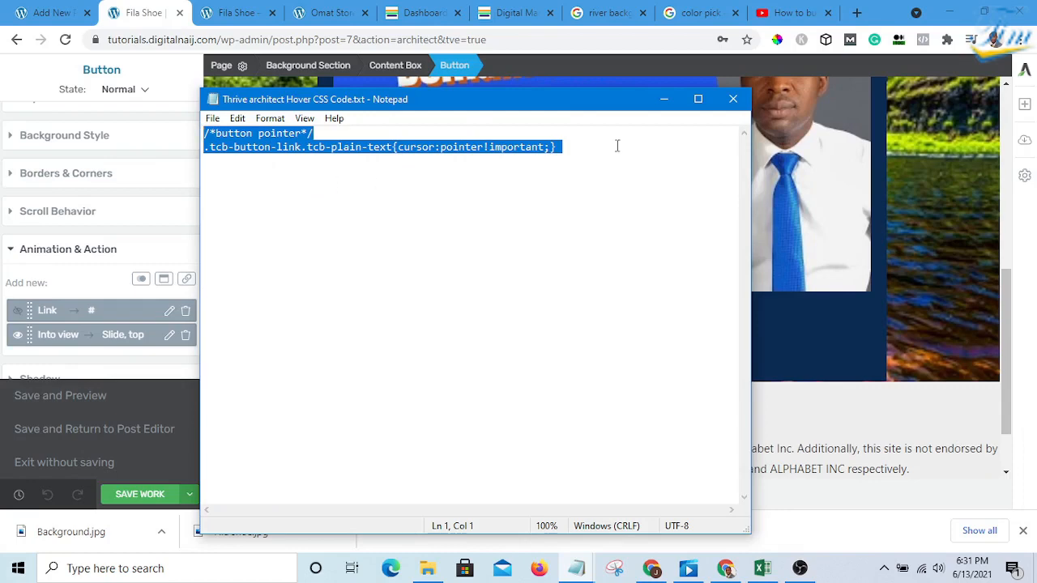
{"action": "left_click", "coordinate": [664, 99]}
Step: Paste the copied button pointer rule into the Fila Shoe page's custom CSS, apply it and save the page
{"action": "scroll", "coordinate": [972, 218], "scroll_direction": "up", "scroll_amount": 2}
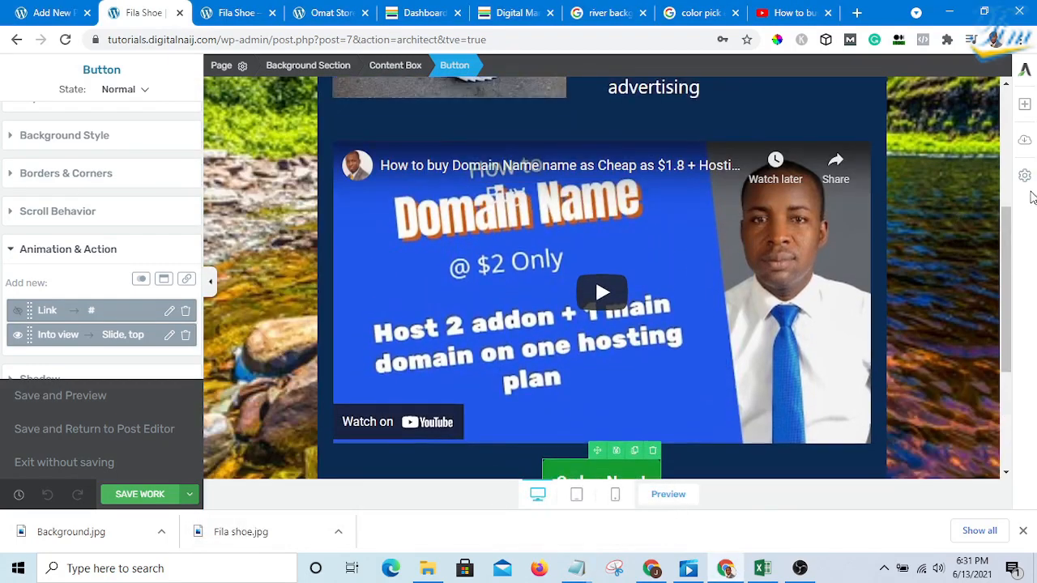
{"action": "left_click", "coordinate": [1025, 177]}
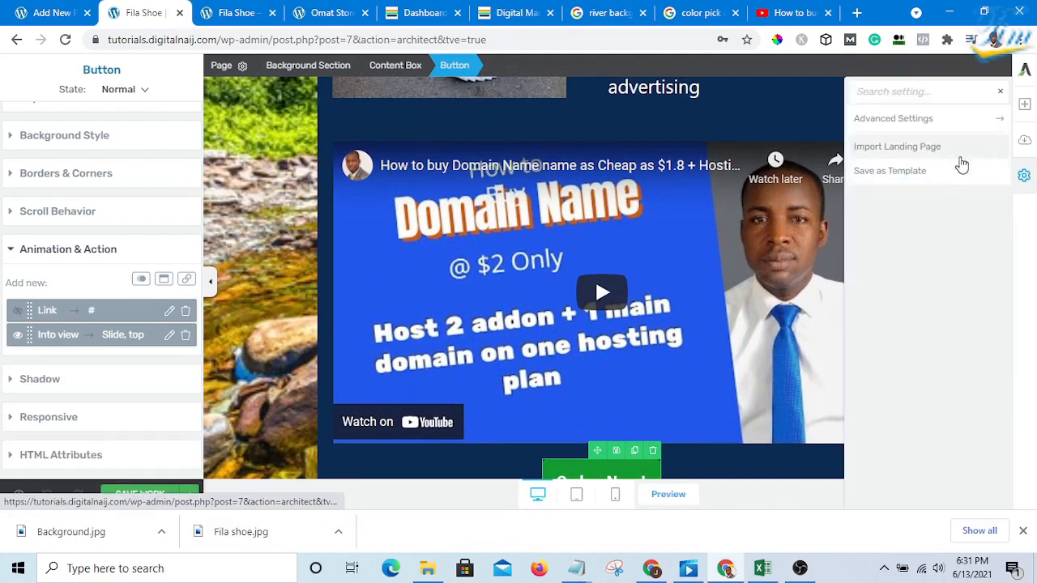
{"action": "left_click", "coordinate": [927, 120]}
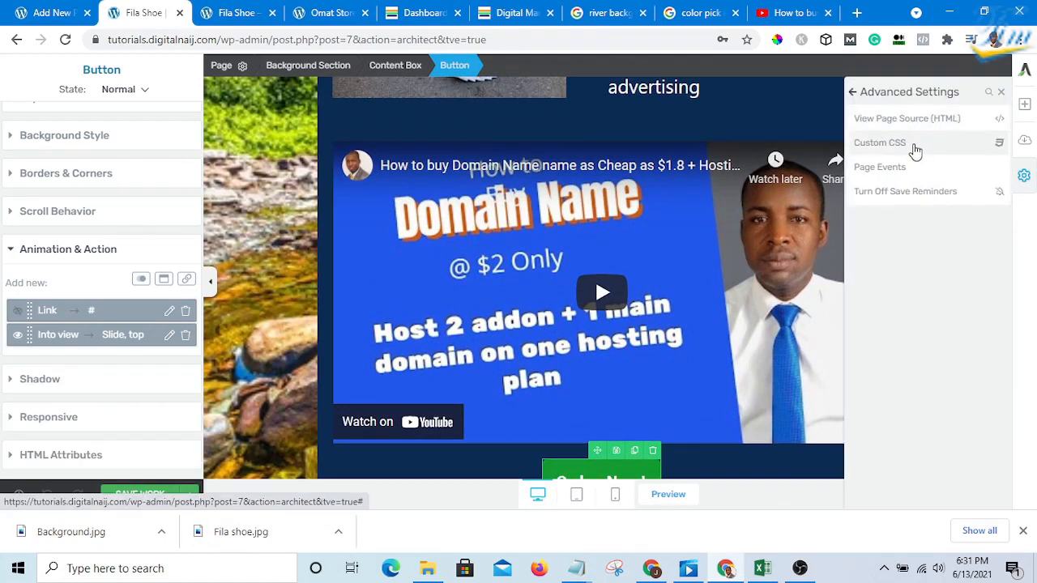
{"action": "left_click", "coordinate": [913, 146]}
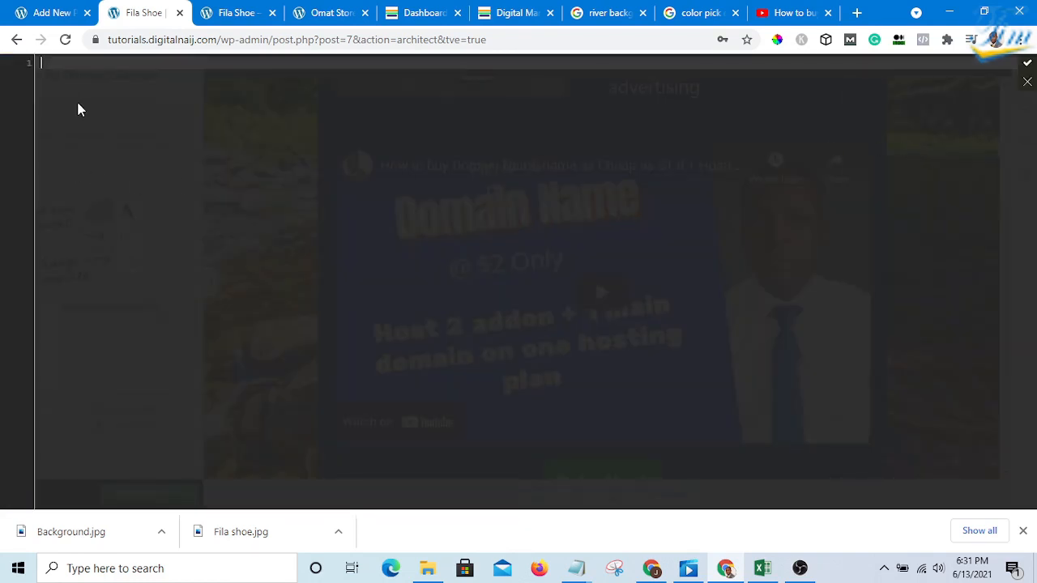
{"action": "key", "text": "ctrl+v"}
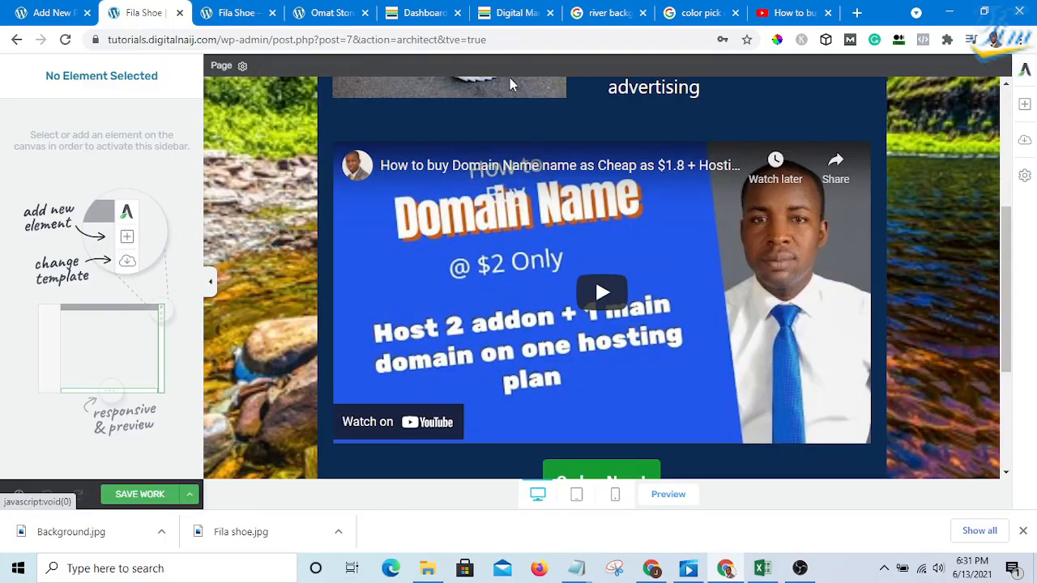
{"action": "left_click", "coordinate": [133, 502]}
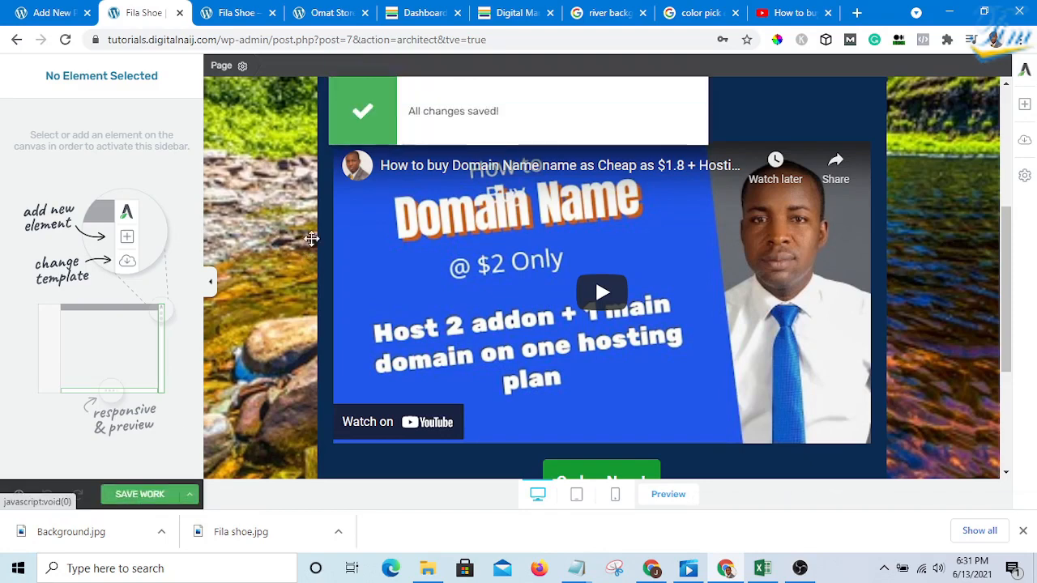
Step: Reload the Fila Shoe preview page and check the pointer cursor over the Order Now! button
{"action": "left_click", "coordinate": [233, 12]}
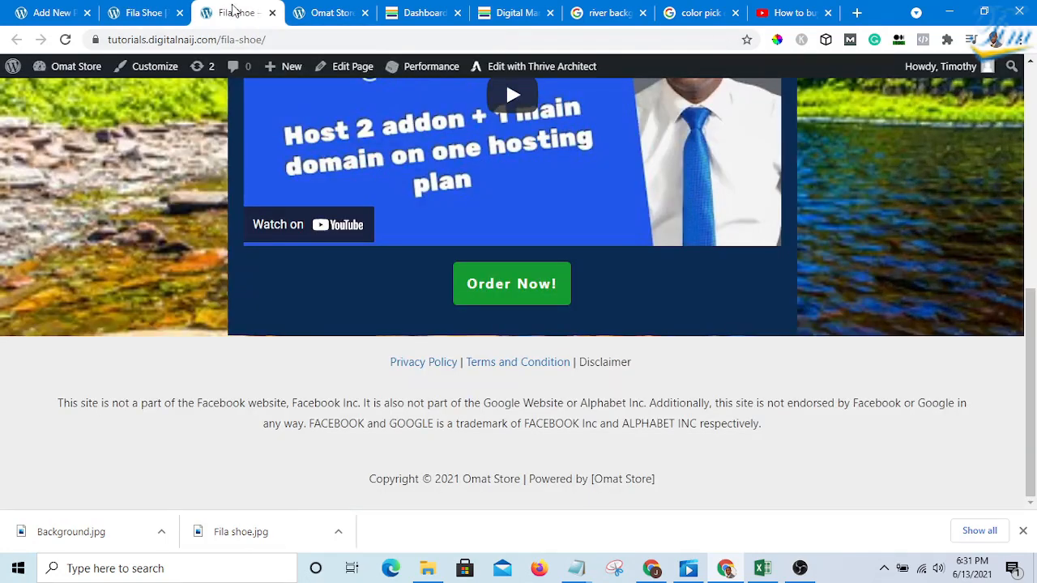
{"action": "scroll", "coordinate": [243, 102], "scroll_direction": "up", "scroll_amount": 10}
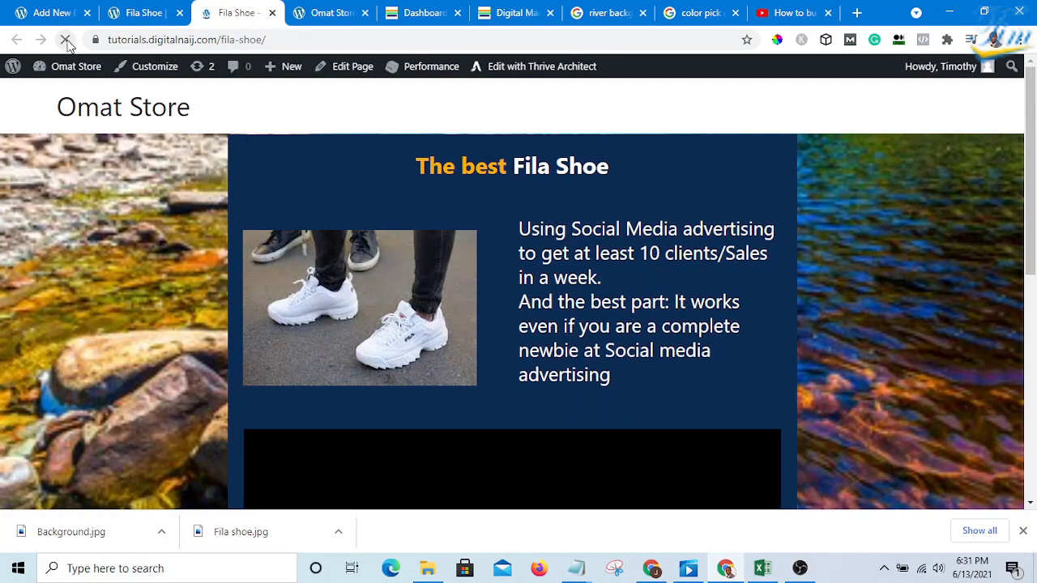
{"action": "scroll", "coordinate": [218, 243], "scroll_direction": "down", "scroll_amount": 6}
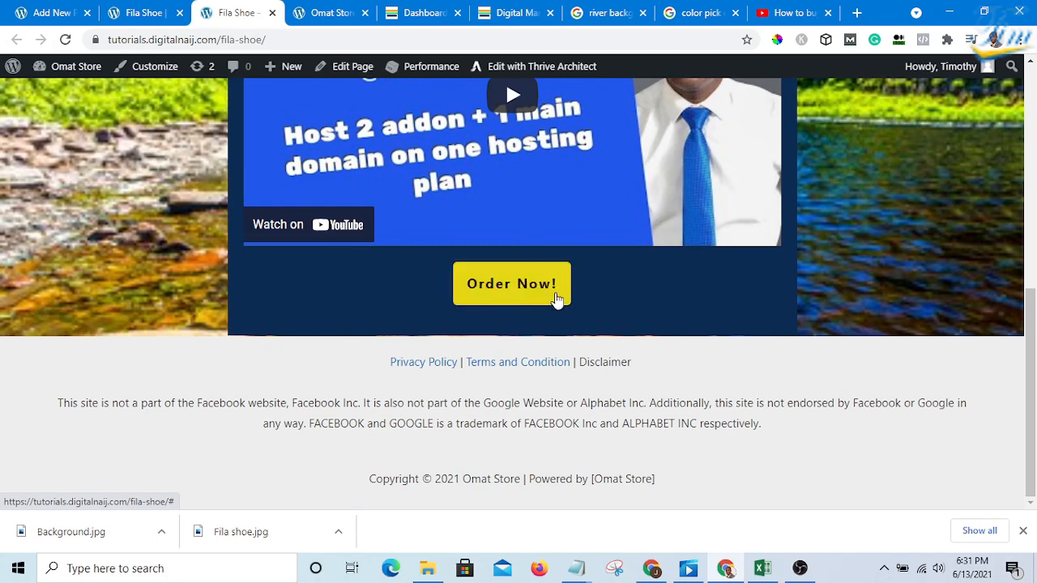
{"action": "scroll", "coordinate": [530, 308], "scroll_direction": "up", "scroll_amount": 2}
{"action": "scroll", "coordinate": [640, 336], "scroll_direction": "down", "scroll_amount": 1}
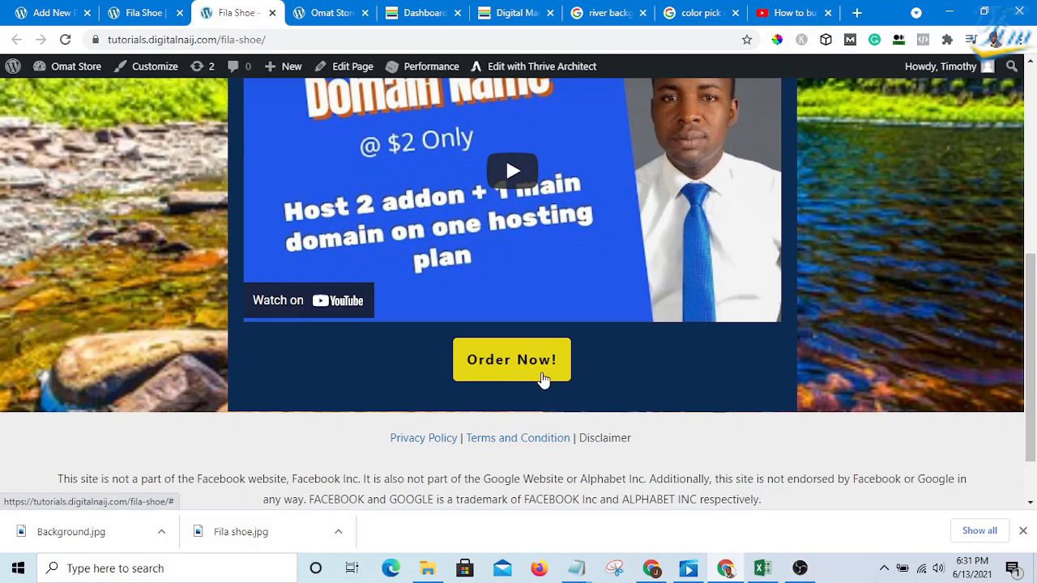
{"action": "scroll", "coordinate": [680, 348], "scroll_direction": "up", "scroll_amount": 5}
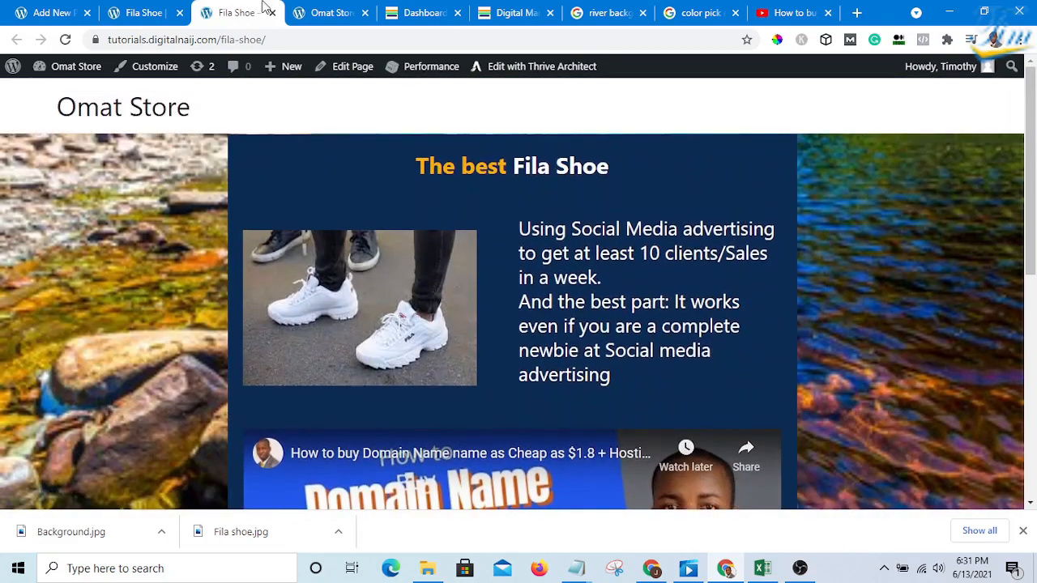
{"action": "scroll", "coordinate": [505, 261], "scroll_direction": "down", "scroll_amount": 4}
Step: Compare the end of the Fila Shoe page with the reference page and review the reference's text between its two sign-up buttons
{"action": "left_click", "coordinate": [139, 11]}
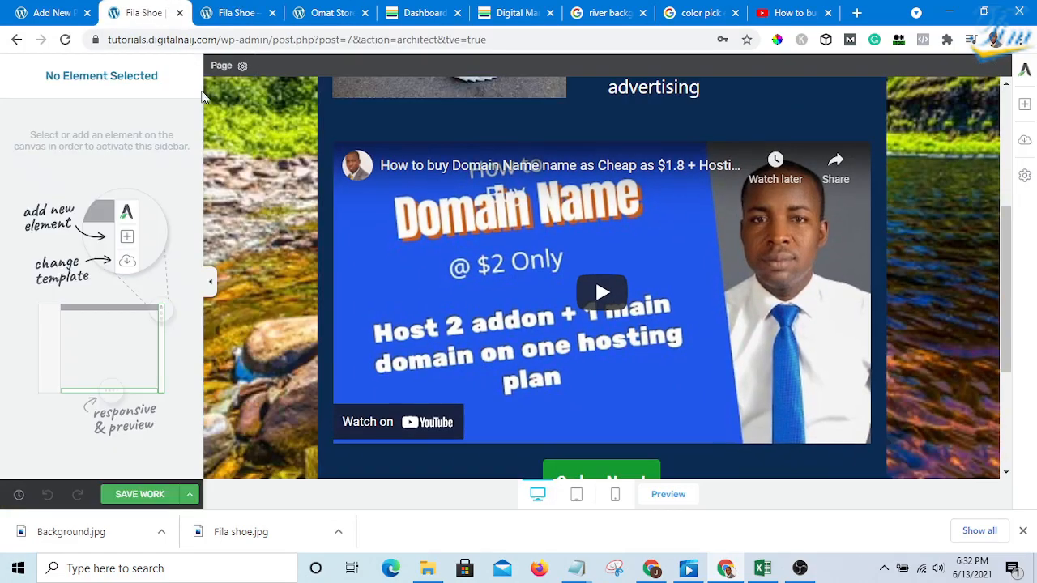
{"action": "scroll", "coordinate": [477, 234], "scroll_direction": "down", "scroll_amount": 3}
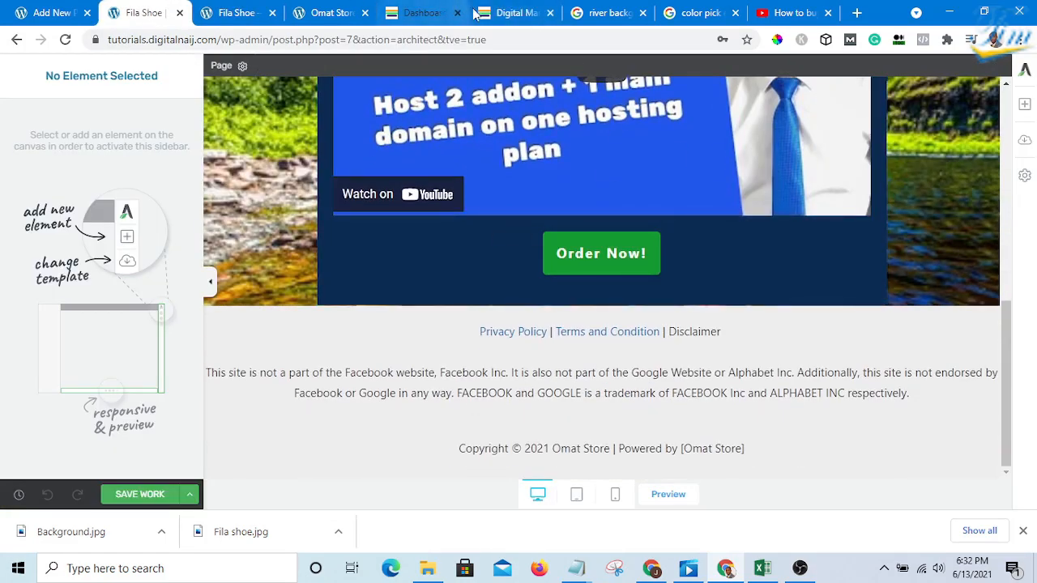
{"action": "left_click", "coordinate": [498, 13]}
{"action": "scroll", "coordinate": [557, 164], "scroll_direction": "down", "scroll_amount": 5}
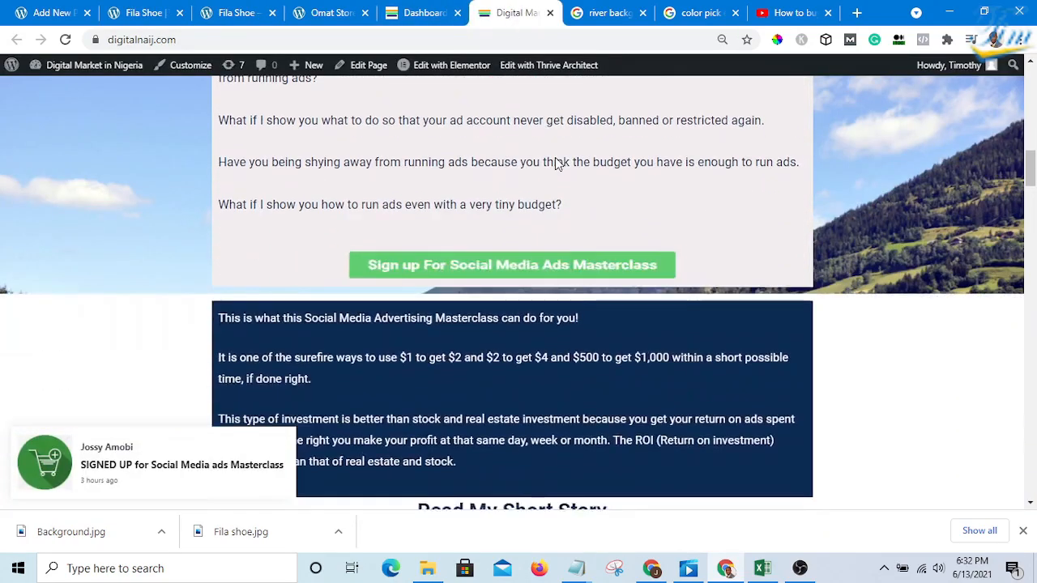
{"action": "scroll", "coordinate": [557, 164], "scroll_direction": "up", "scroll_amount": 5}
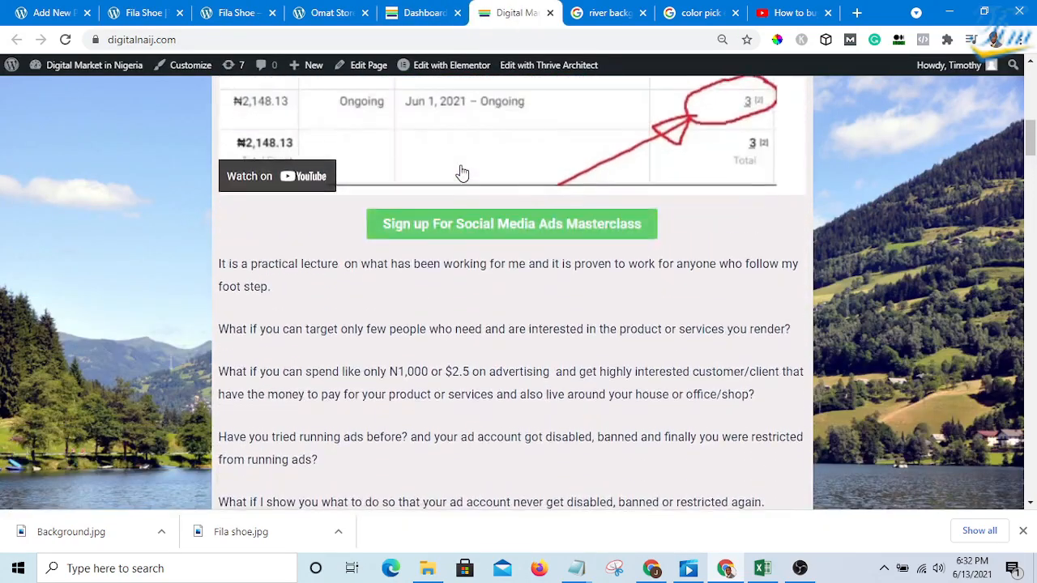
{"action": "scroll", "coordinate": [461, 173], "scroll_direction": "up", "scroll_amount": 4}
{"action": "scroll", "coordinate": [461, 178], "scroll_direction": "down", "scroll_amount": 6}
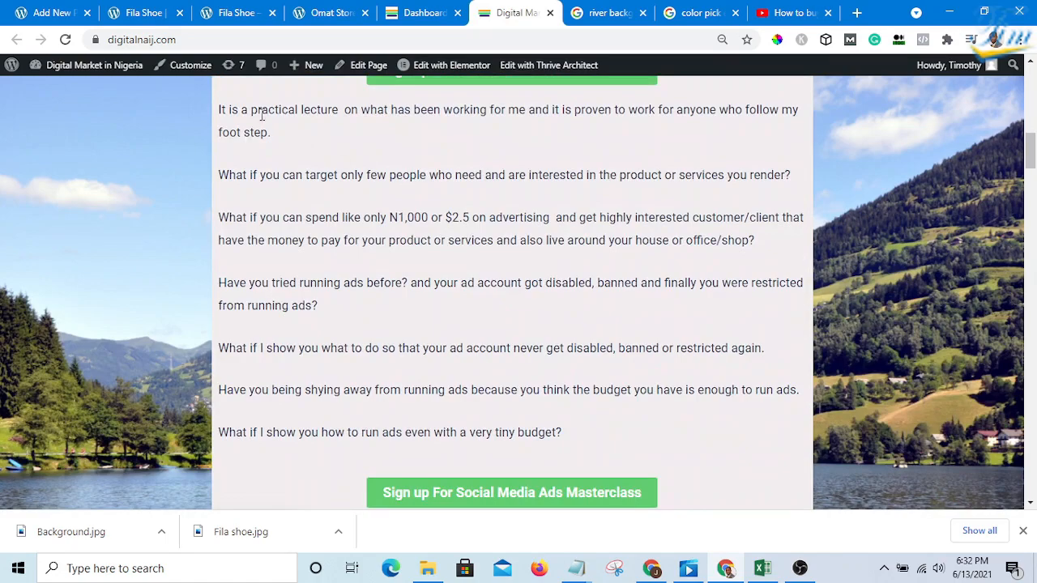
Step: Copy the reference page's text between its two sign-up buttons, from "It is a practical lecture" to "a very tiny budget?"
{"action": "scroll", "coordinate": [608, 228], "scroll_direction": "down", "scroll_amount": 1}
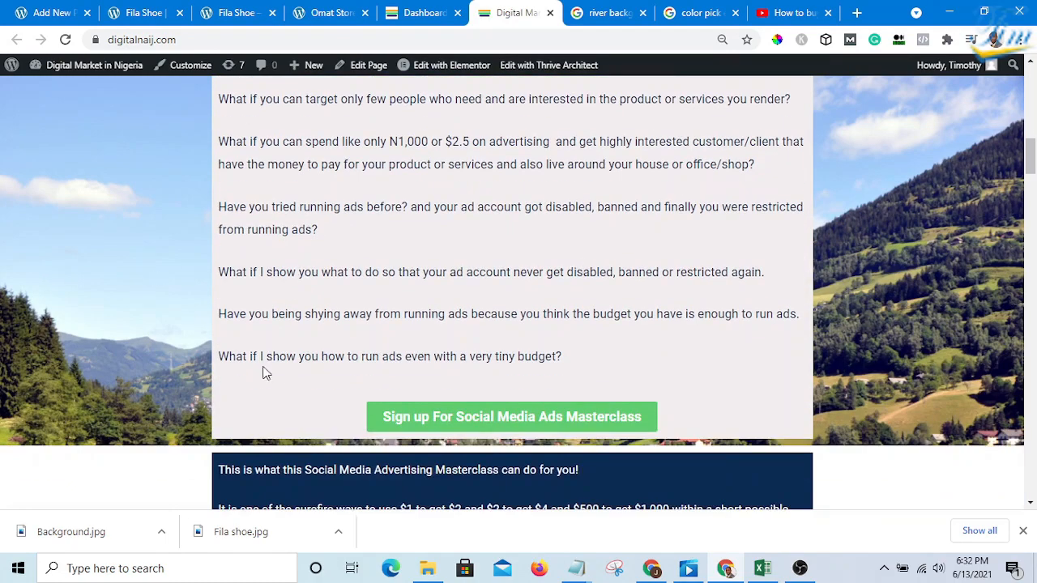
{"action": "scroll", "coordinate": [287, 232], "scroll_direction": "up", "scroll_amount": 3}
{"action": "scroll", "coordinate": [324, 251], "scroll_direction": "down", "scroll_amount": 4}
{"action": "scroll", "coordinate": [356, 265], "scroll_direction": "up", "scroll_amount": 1}
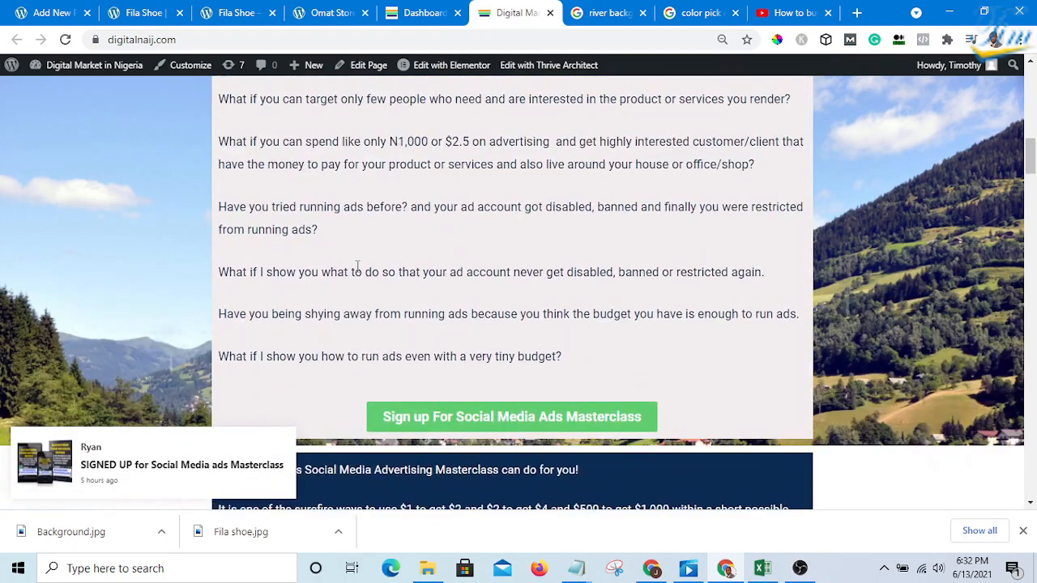
{"action": "scroll", "coordinate": [356, 266], "scroll_direction": "up", "scroll_amount": 2}
{"action": "scroll", "coordinate": [567, 341], "scroll_direction": "down", "scroll_amount": 2}
{"action": "left_click_drag", "start_coordinate": [579, 356], "coordinate": [219, 334]}
{"action": "right_click", "coordinate": [259, 330]}
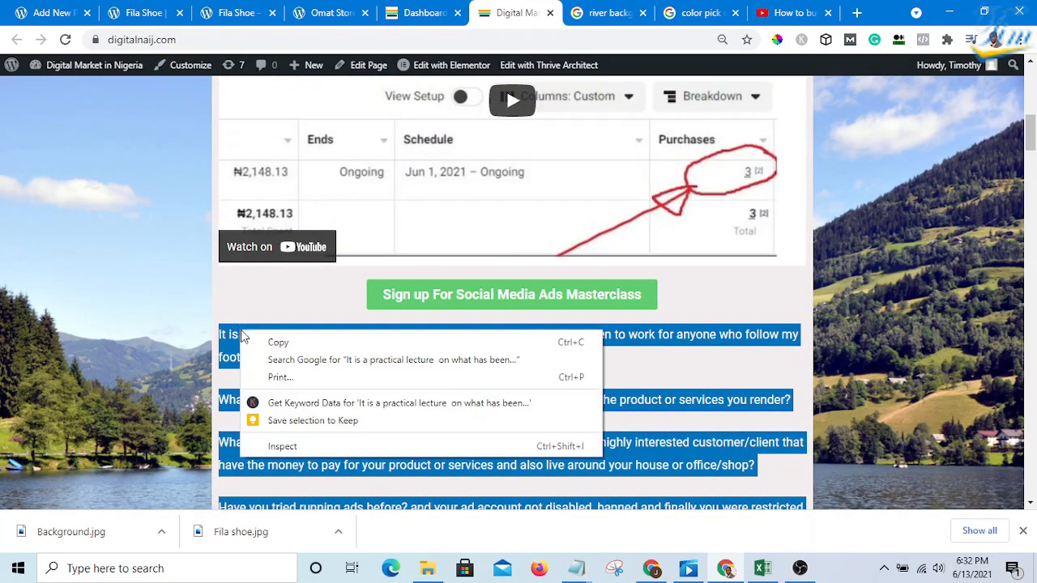
{"action": "left_click", "coordinate": [273, 344]}
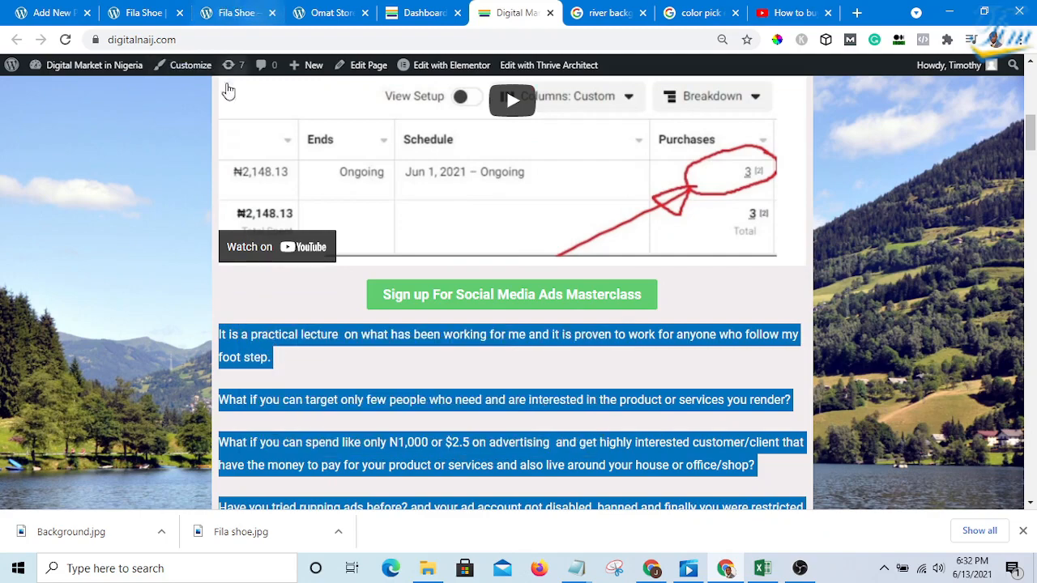
Step: Examine how the reference page arranges its video, sign-up button and the text section below them
{"action": "scroll", "coordinate": [534, 296], "scroll_direction": "down", "scroll_amount": 1}
{"action": "scroll", "coordinate": [567, 267], "scroll_direction": "down", "scroll_amount": 2}
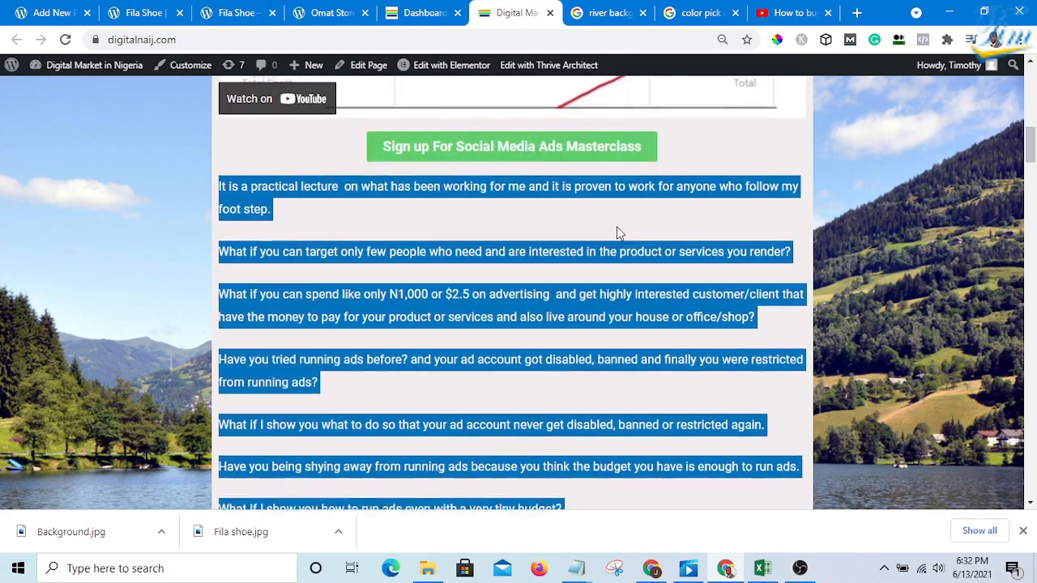
{"action": "scroll", "coordinate": [648, 226], "scroll_direction": "up", "scroll_amount": 1}
{"action": "scroll", "coordinate": [729, 208], "scroll_direction": "down", "scroll_amount": 1}
{"action": "scroll", "coordinate": [640, 178], "scroll_direction": "up", "scroll_amount": 2}
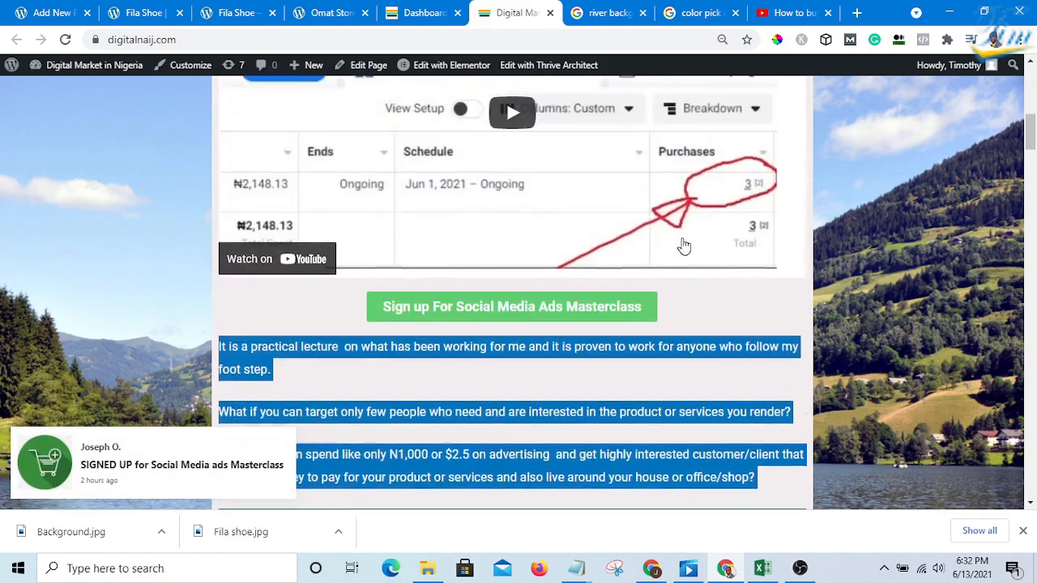
{"action": "scroll", "coordinate": [752, 342], "scroll_direction": "down", "scroll_amount": 1}
{"action": "scroll", "coordinate": [736, 340], "scroll_direction": "up", "scroll_amount": 1}
{"action": "scroll", "coordinate": [686, 190], "scroll_direction": "down", "scroll_amount": 1}
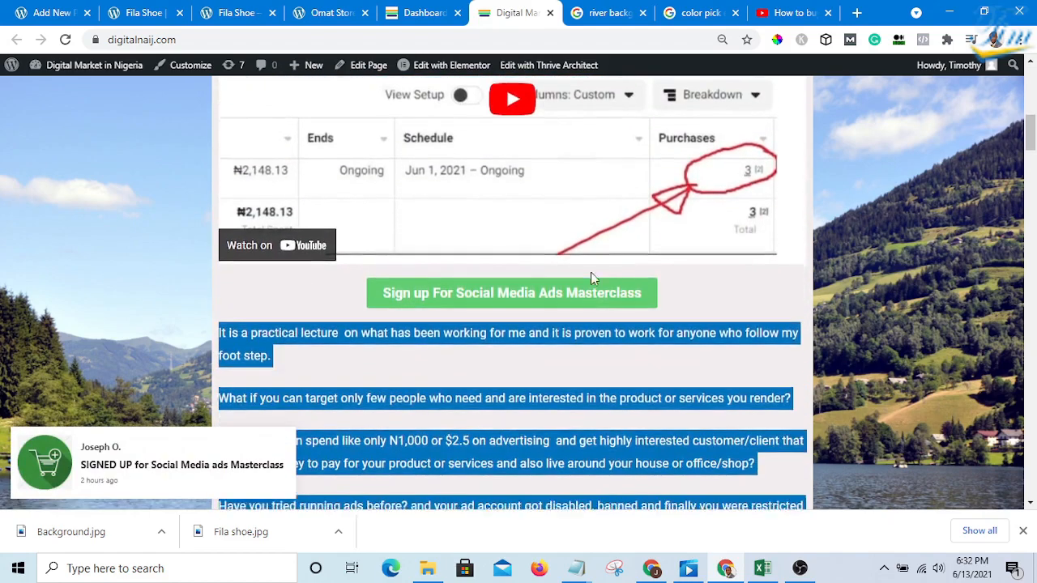
{"action": "scroll", "coordinate": [590, 272], "scroll_direction": "up", "scroll_amount": 2}
{"action": "scroll", "coordinate": [513, 278], "scroll_direction": "up", "scroll_amount": 5}
{"action": "scroll", "coordinate": [400, 239], "scroll_direction": "down", "scroll_amount": 2}
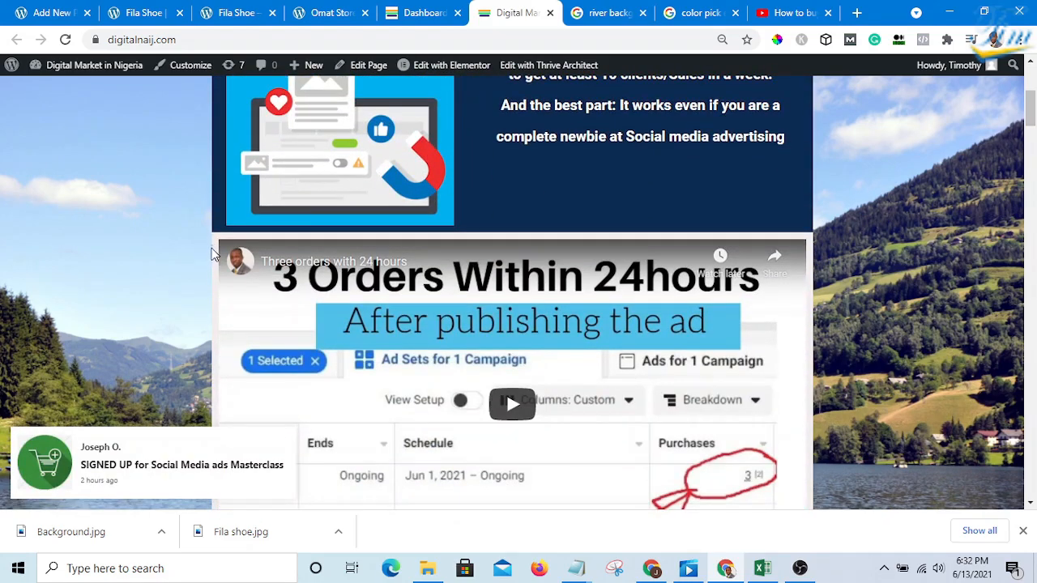
{"action": "scroll", "coordinate": [453, 243], "scroll_direction": "down", "scroll_amount": 5}
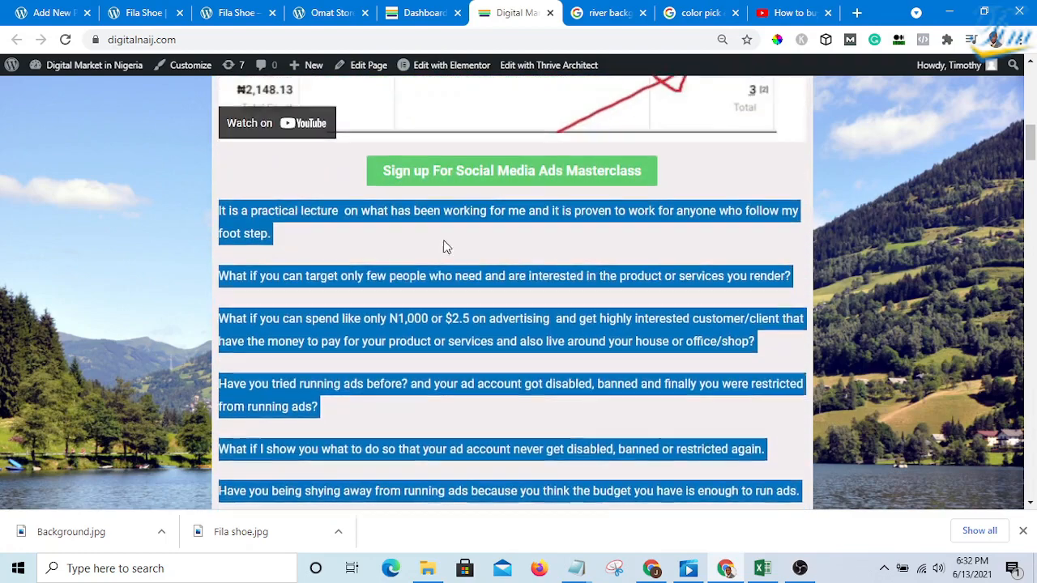
{"action": "scroll", "coordinate": [444, 246], "scroll_direction": "up", "scroll_amount": 4}
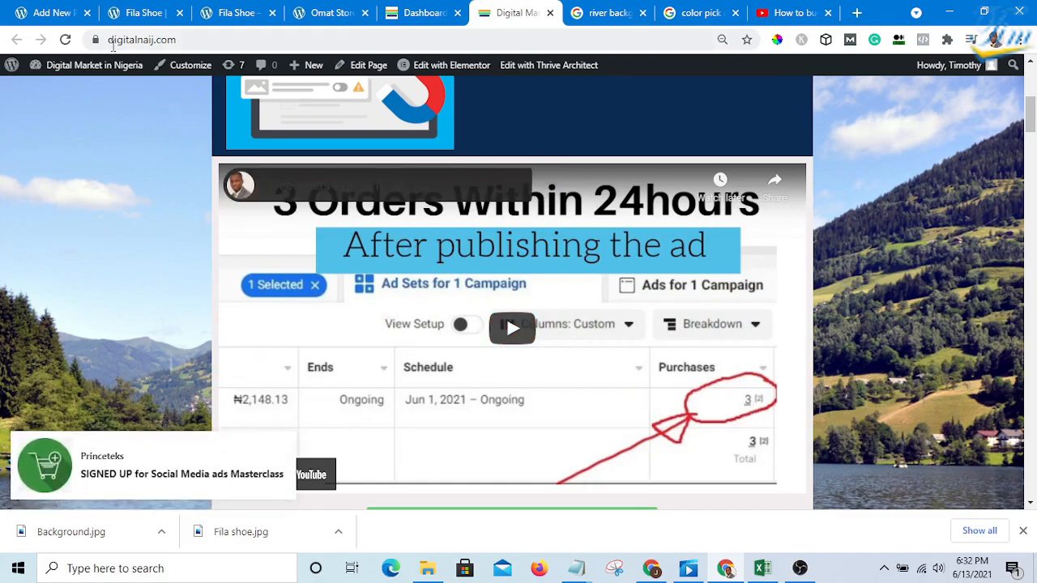
Step: Check the Fila Shoe preview page from the shoe image down to the end of the section below the Order Now! button
{"action": "left_click", "coordinate": [238, 11]}
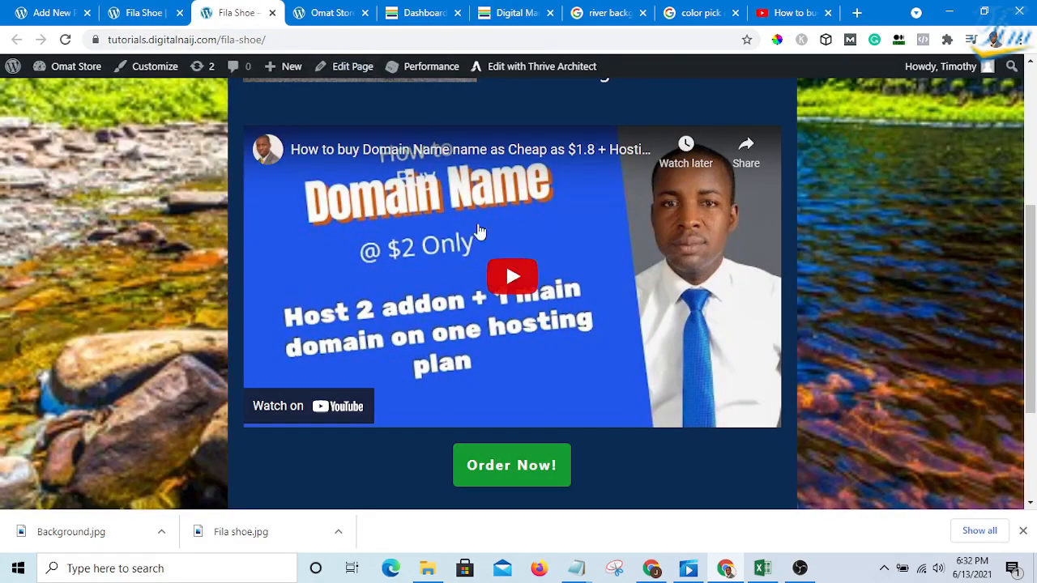
{"action": "scroll", "coordinate": [478, 230], "scroll_direction": "up", "scroll_amount": 4}
{"action": "scroll", "coordinate": [475, 212], "scroll_direction": "down", "scroll_amount": 7}
{"action": "scroll", "coordinate": [474, 200], "scroll_direction": "up", "scroll_amount": 4}
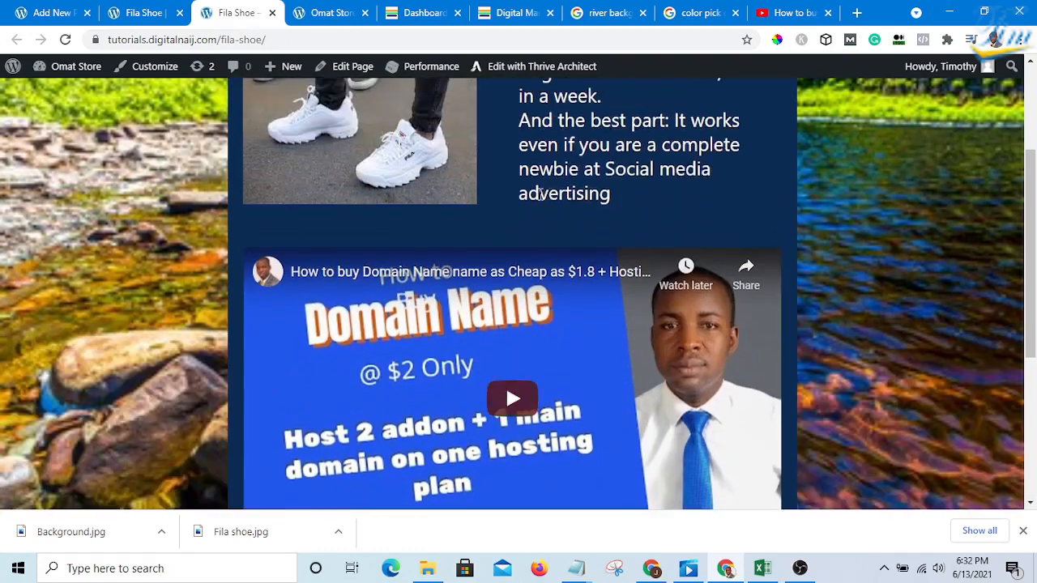
{"action": "scroll", "coordinate": [608, 178], "scroll_direction": "down", "scroll_amount": 2}
{"action": "scroll", "coordinate": [517, 383], "scroll_direction": "down", "scroll_amount": 2}
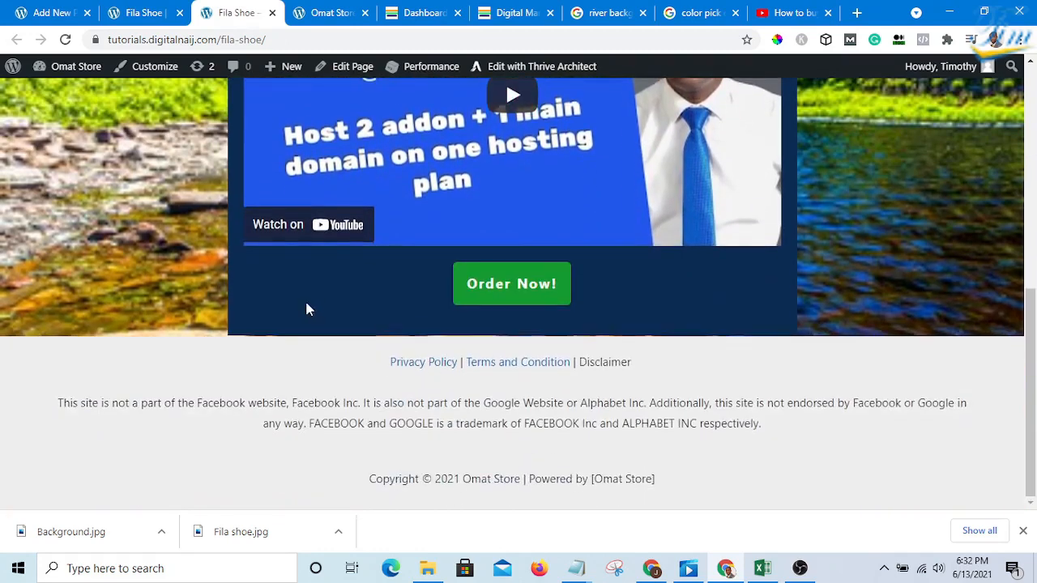
{"action": "scroll", "coordinate": [306, 305], "scroll_direction": "up", "scroll_amount": 5}
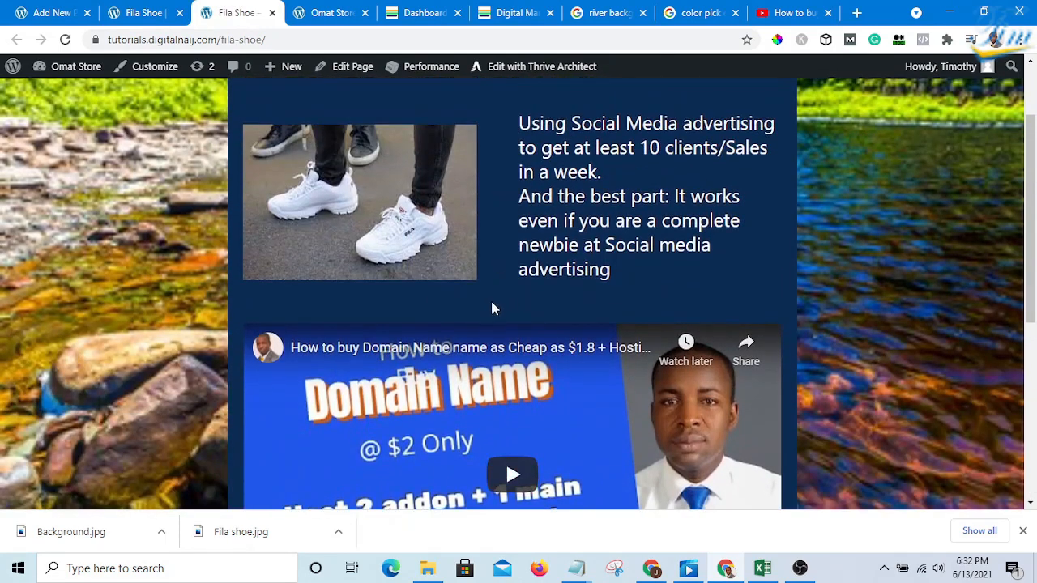
{"action": "scroll", "coordinate": [461, 308], "scroll_direction": "down", "scroll_amount": 4}
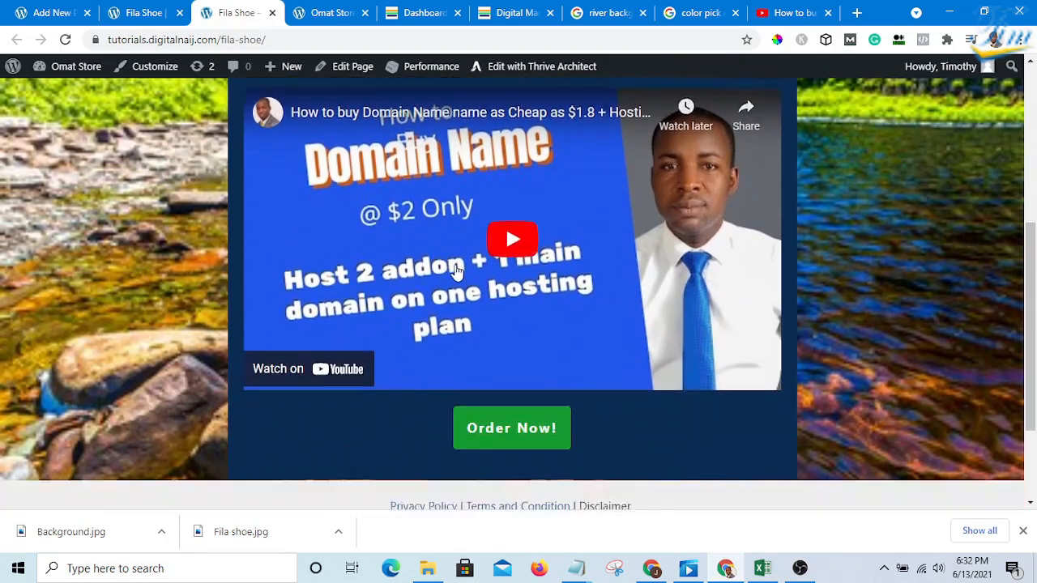
{"action": "scroll", "coordinate": [486, 261], "scroll_direction": "up", "scroll_amount": 2}
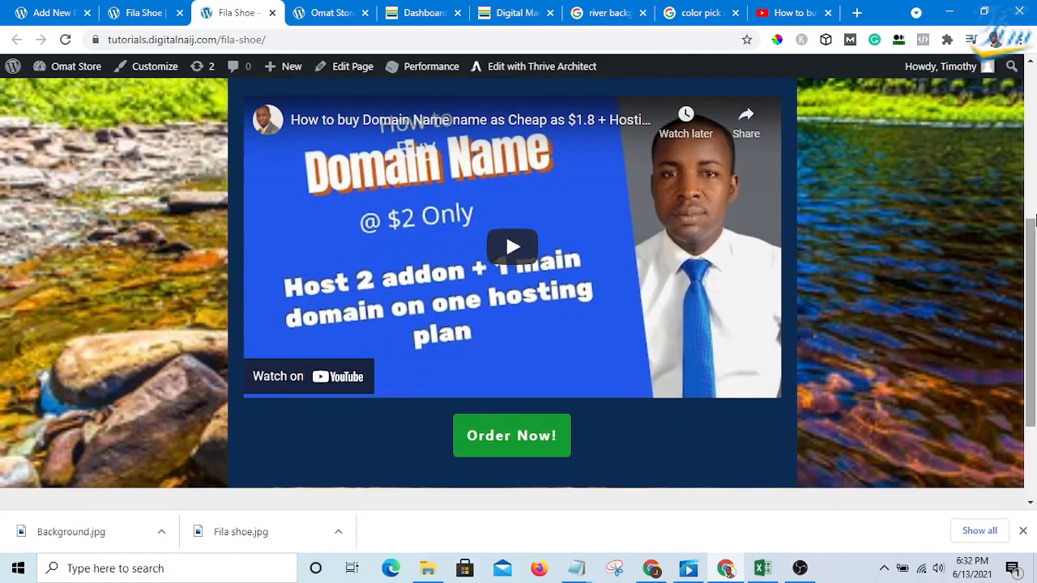
Step: Insert a Columns element with the 1/2 + 1/2 layout below the Order Now! section in the Fila Shoe page editor
{"action": "left_click", "coordinate": [141, 12]}
{"action": "scroll", "coordinate": [732, 342], "scroll_direction": "up", "scroll_amount": 5}
{"action": "scroll", "coordinate": [751, 308], "scroll_direction": "down", "scroll_amount": 2}
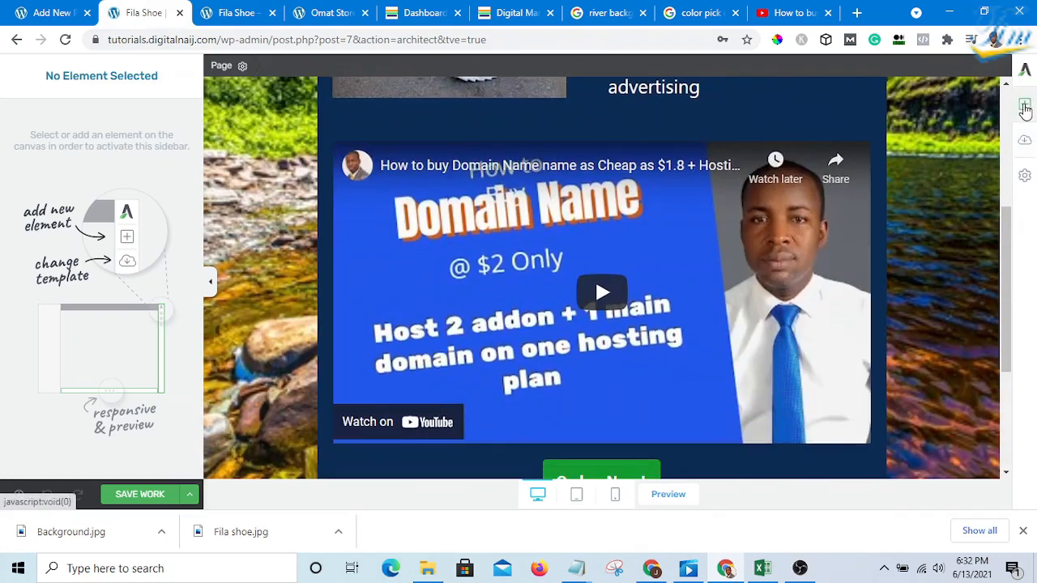
{"action": "left_click", "coordinate": [1022, 104]}
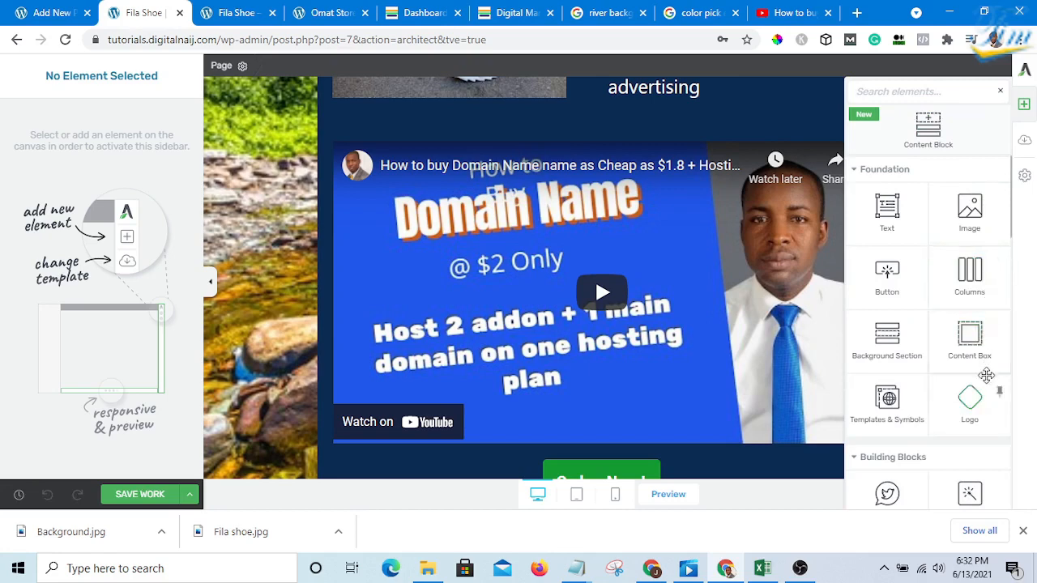
{"action": "left_click_drag", "start_coordinate": [977, 274], "coordinate": [696, 396]}
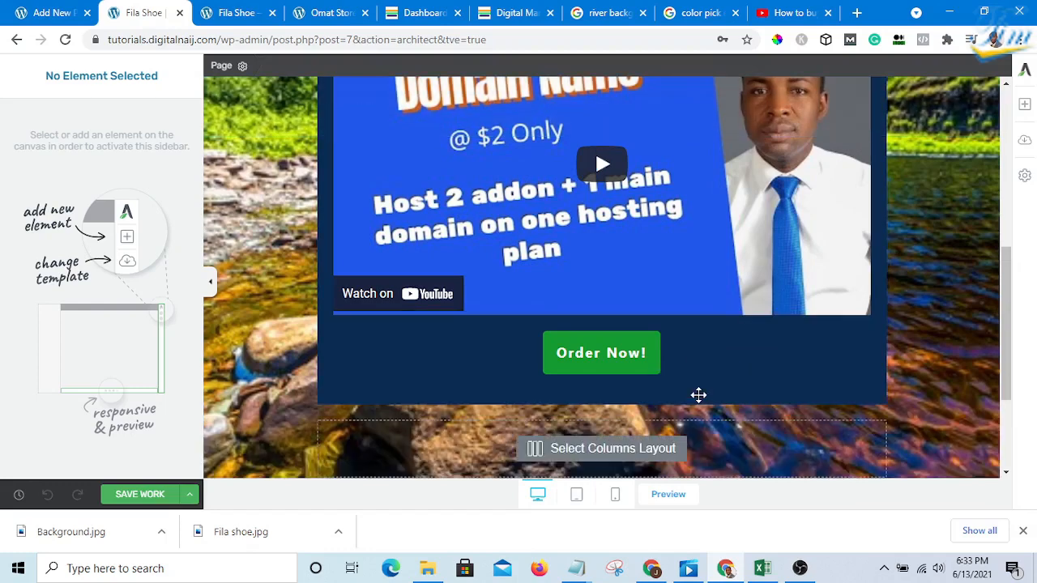
{"action": "scroll", "coordinate": [716, 409], "scroll_direction": "down", "scroll_amount": 3}
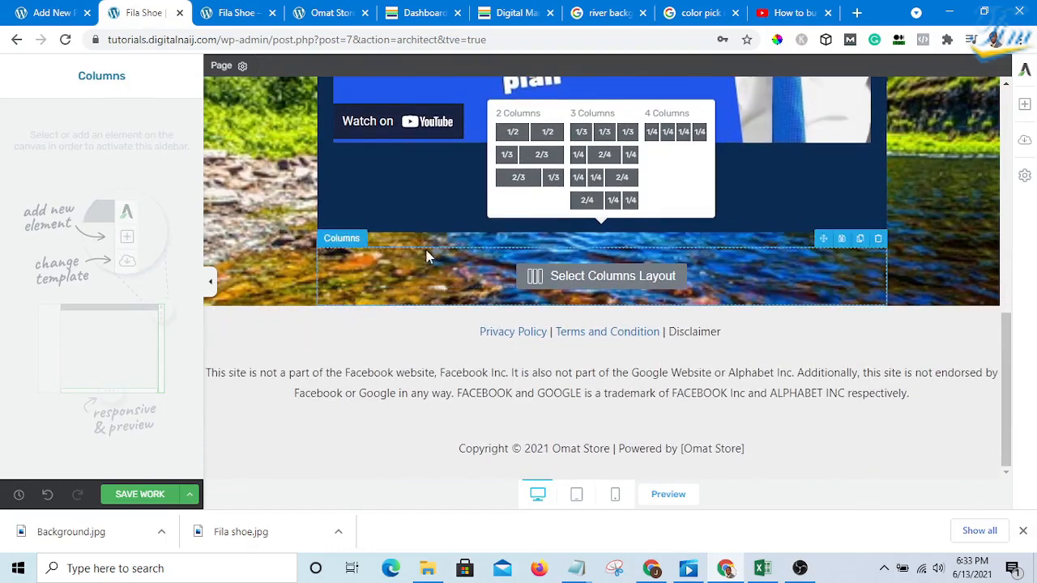
{"action": "left_click", "coordinate": [515, 133]}
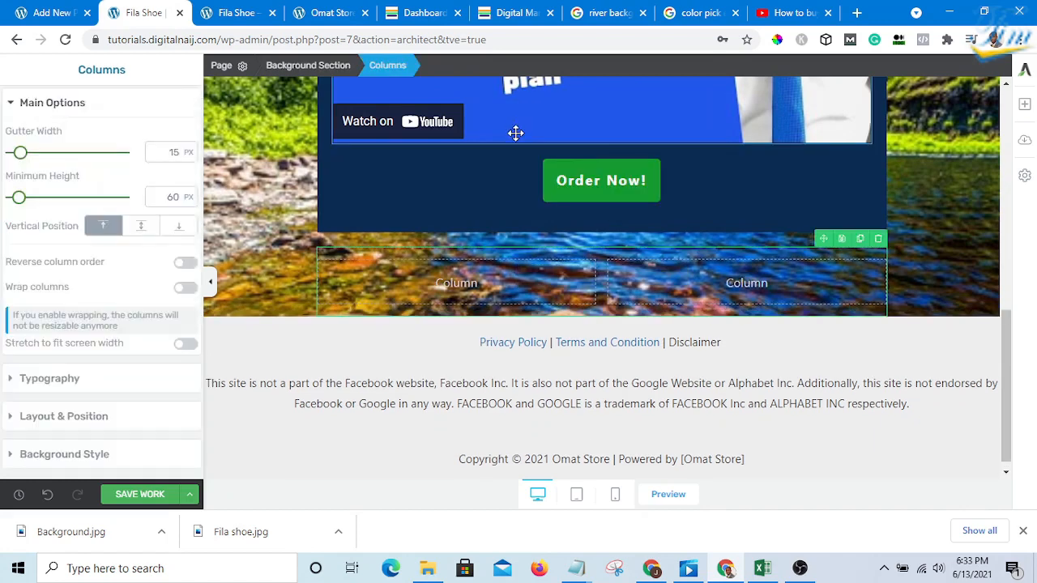
Step: Delete one of the two new columns and select the remaining full-width column
{"action": "left_click", "coordinate": [587, 250]}
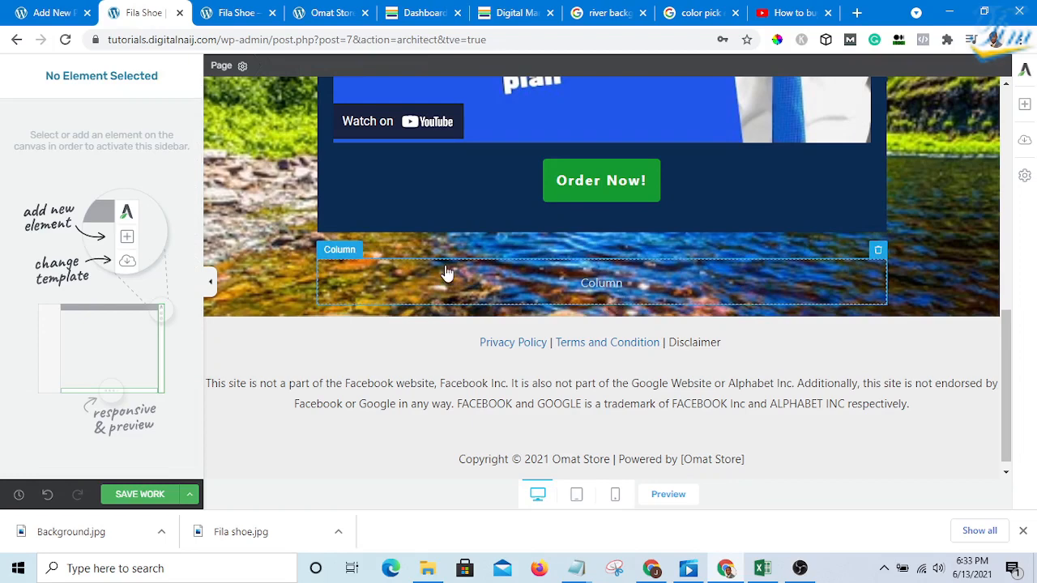
{"action": "scroll", "coordinate": [491, 289], "scroll_direction": "up", "scroll_amount": 1}
{"action": "scroll", "coordinate": [493, 296], "scroll_direction": "down", "scroll_amount": 1}
{"action": "left_click", "coordinate": [589, 283]}
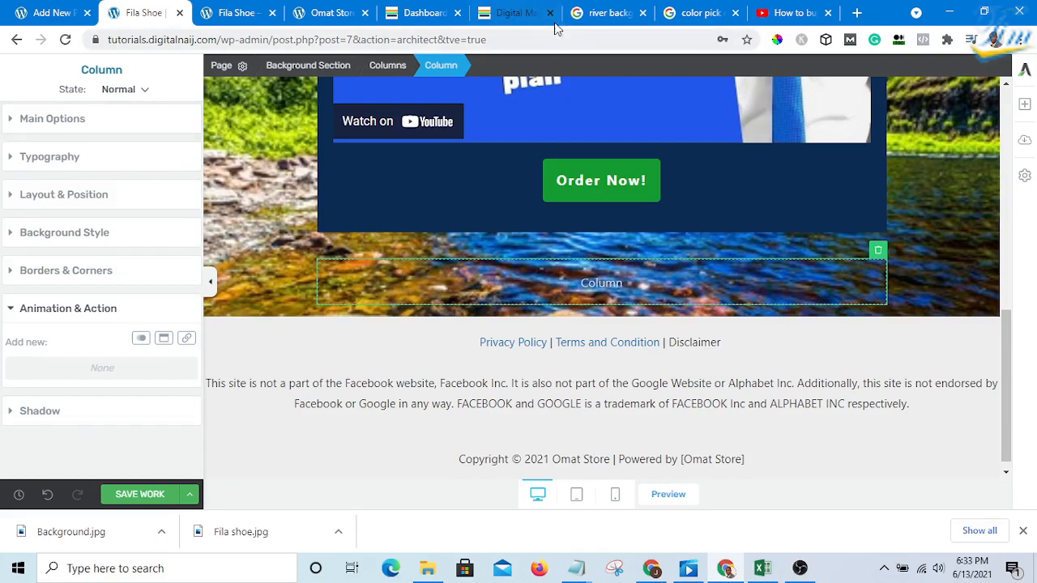
Step: Sample the light background colour rgb(242,238,238) of the reference page's text section with the ColorPick Eyedropper
{"action": "left_click", "coordinate": [518, 12]}
{"action": "scroll", "coordinate": [683, 275], "scroll_direction": "down", "scroll_amount": 12}
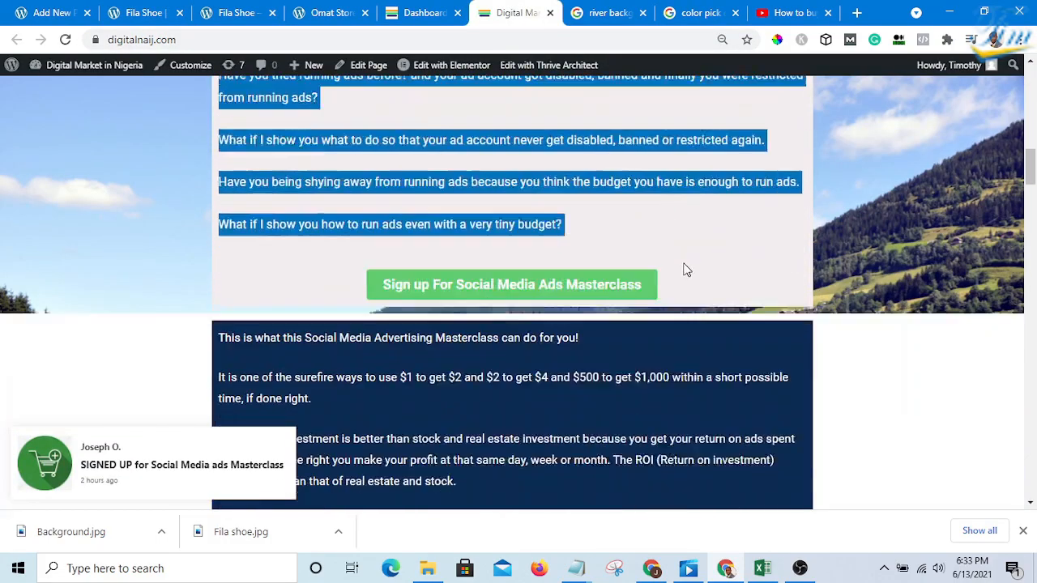
{"action": "scroll", "coordinate": [683, 275], "scroll_direction": "up", "scroll_amount": 5}
{"action": "scroll", "coordinate": [708, 297], "scroll_direction": "down", "scroll_amount": 4}
{"action": "scroll", "coordinate": [787, 324], "scroll_direction": "up", "scroll_amount": 3}
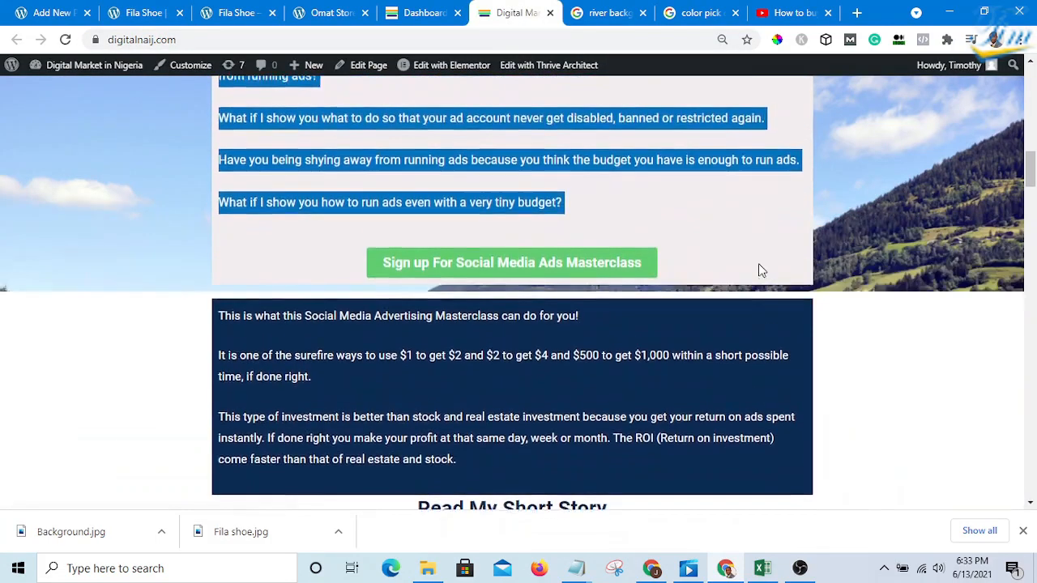
{"action": "left_click", "coordinate": [750, 377]}
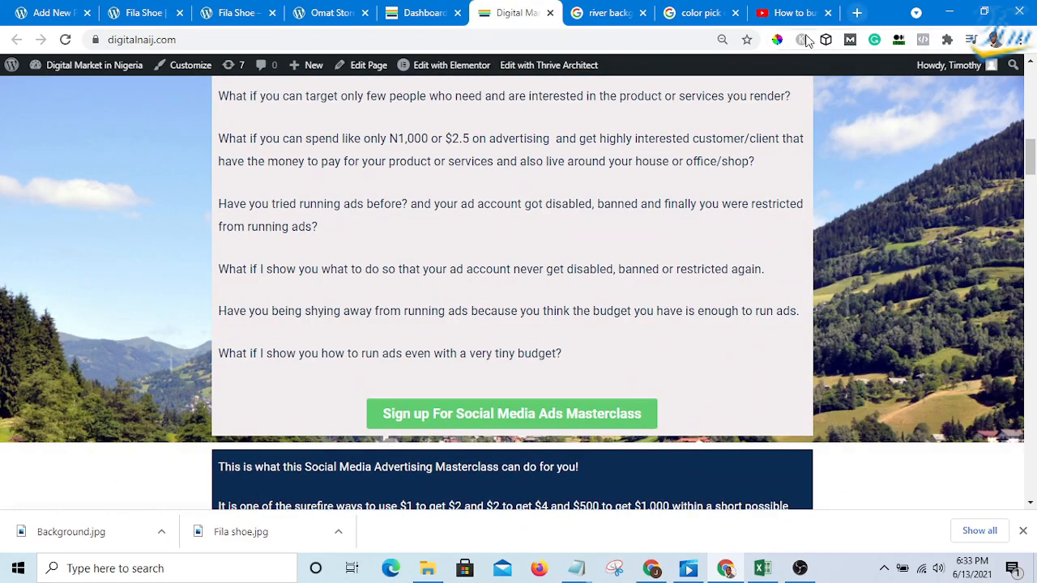
{"action": "left_click", "coordinate": [777, 39]}
{"action": "left_click", "coordinate": [686, 363]}
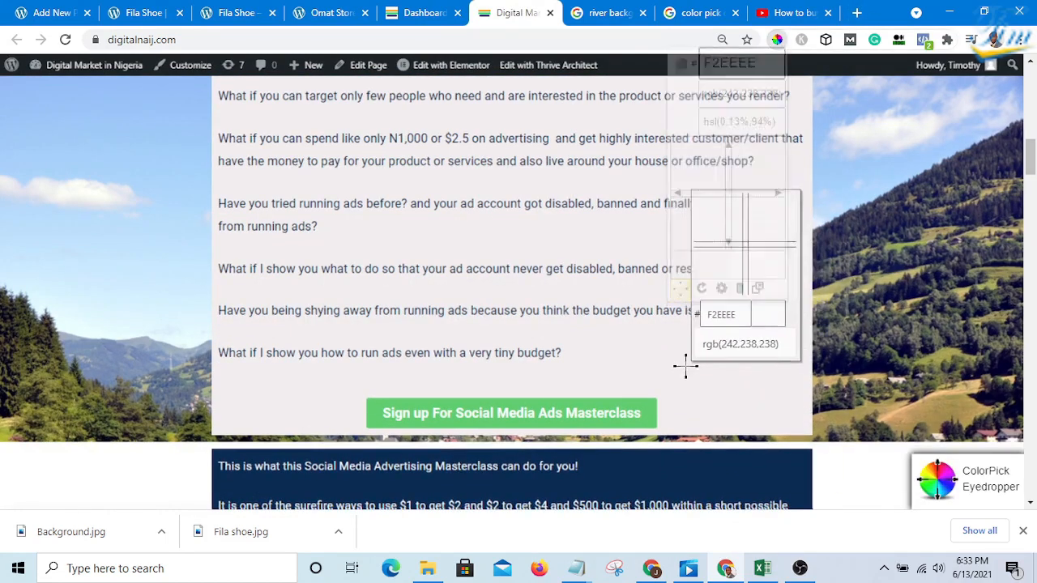
{"action": "right_click", "coordinate": [721, 400]}
{"action": "left_click", "coordinate": [771, 409]}
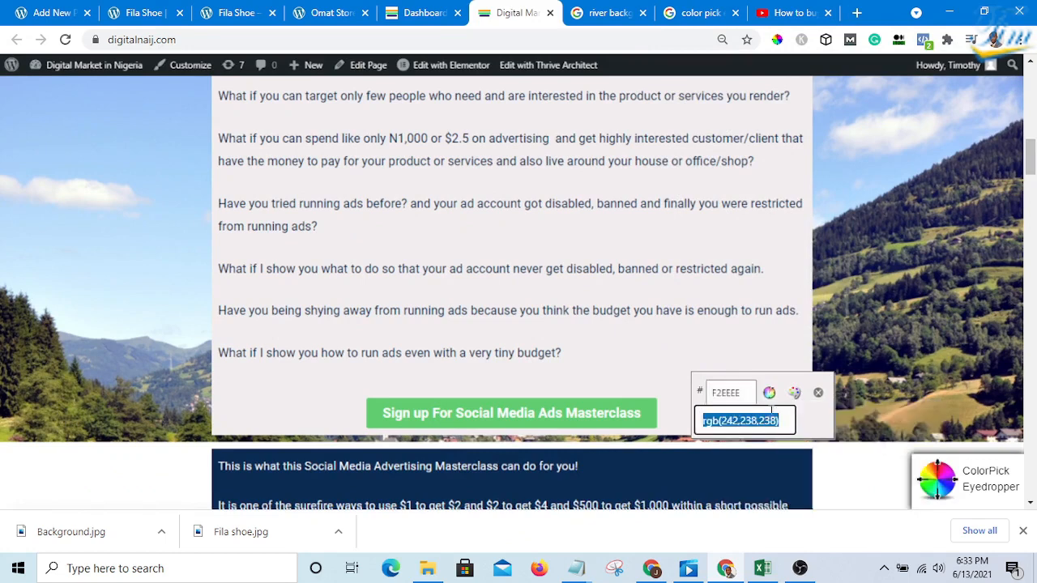
{"action": "left_click", "coordinate": [818, 394]}
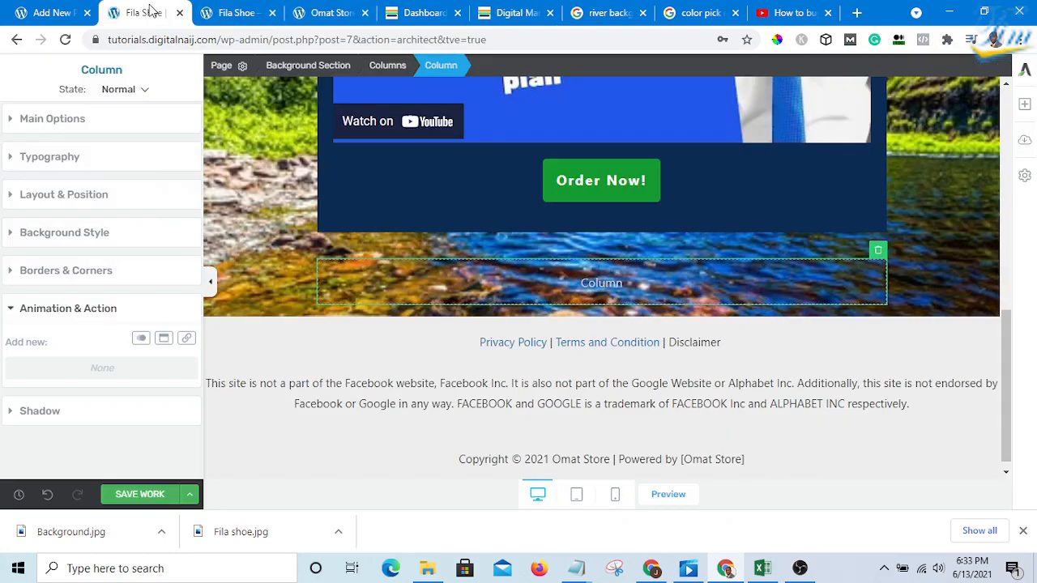
Step: Open the colour picker for a new solid background layer on the selected column in the Fila Shoe editor
{"action": "left_click", "coordinate": [144, 12]}
{"action": "left_click", "coordinate": [11, 236]}
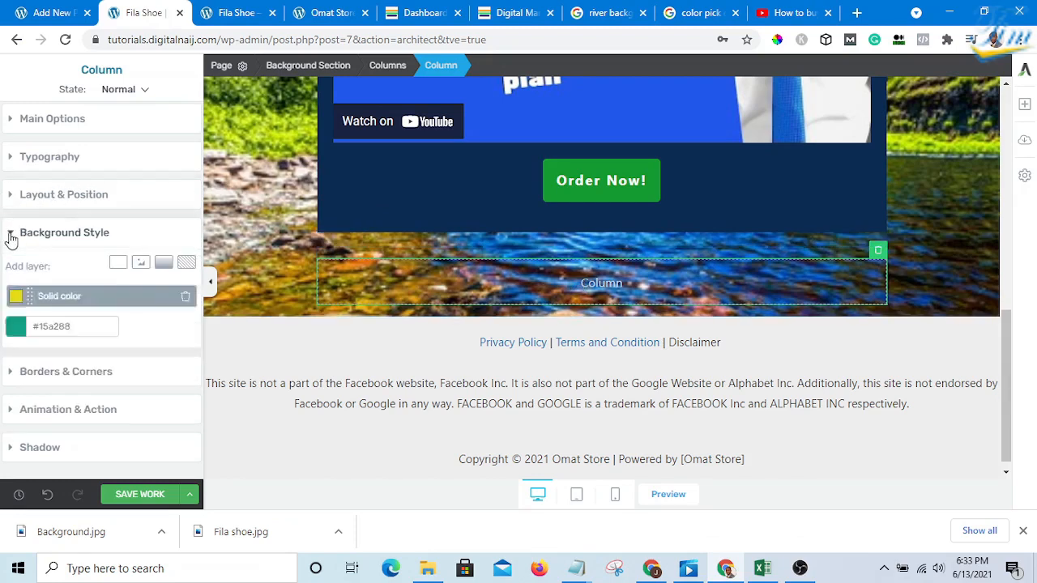
{"action": "left_click", "coordinate": [118, 268]}
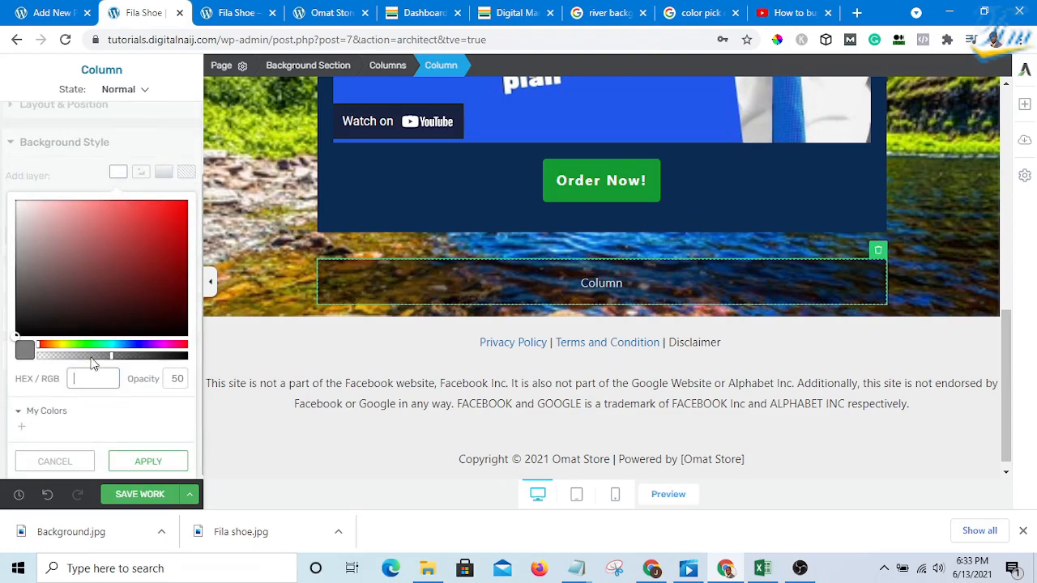
{"action": "scroll", "coordinate": [90, 360], "scroll_direction": "up", "scroll_amount": 2}
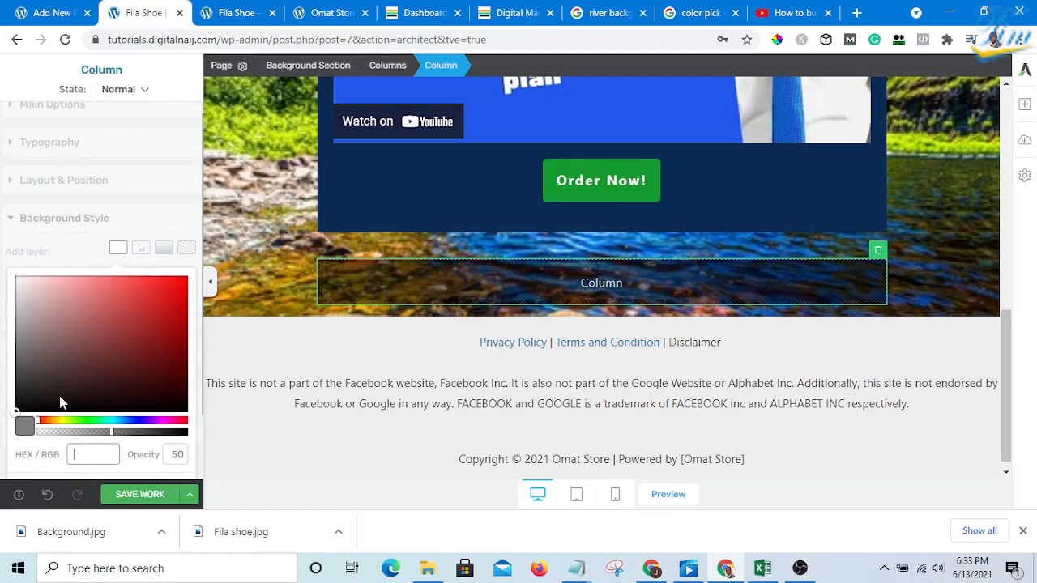
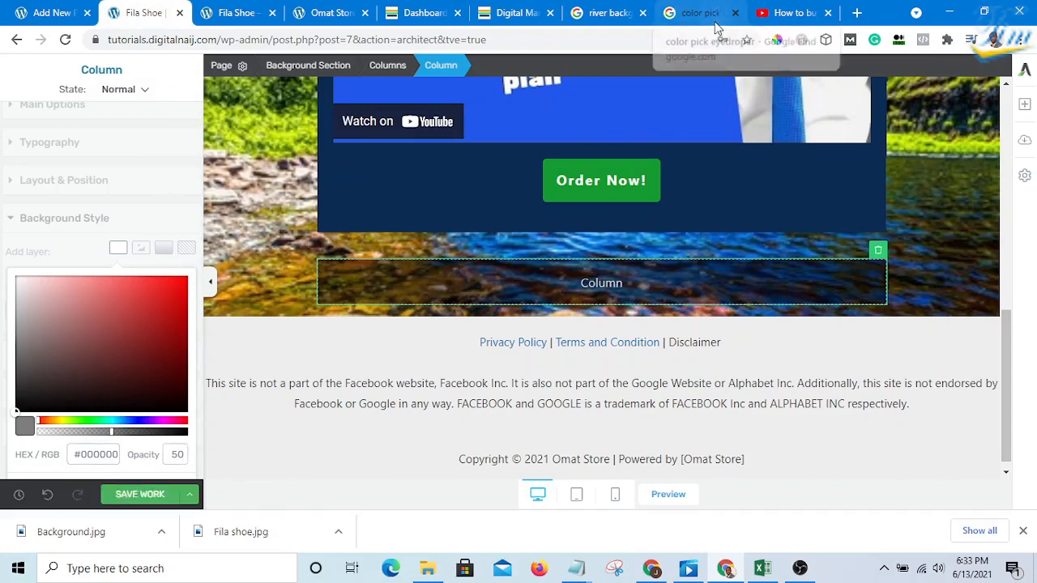
Step: Sample the light text section's background on the reference page with the ColorPick Eyedropper and copy its hex code F2EEEE
{"action": "left_click", "coordinate": [522, 14]}
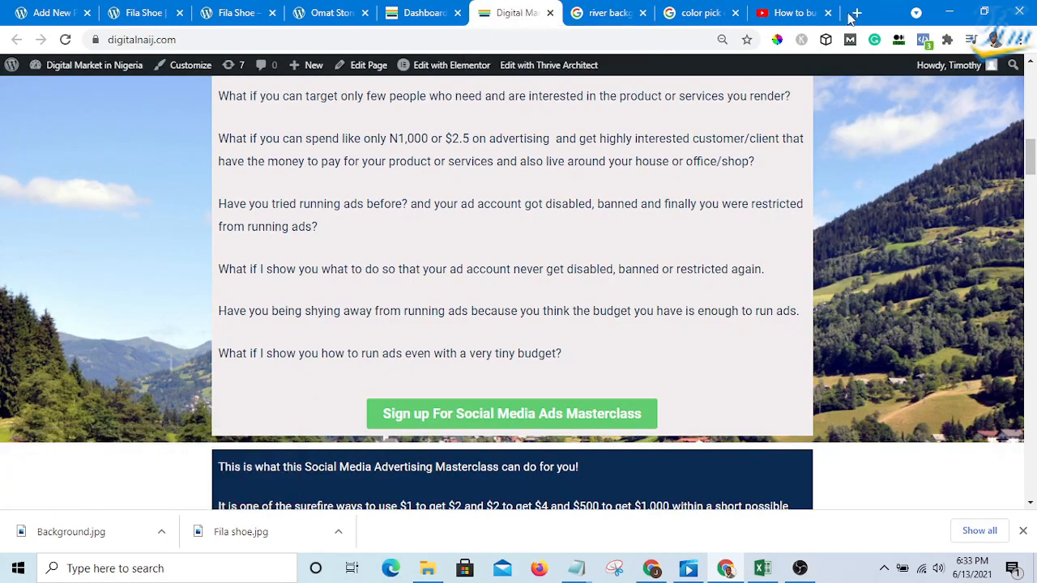
{"action": "left_click", "coordinate": [776, 42]}
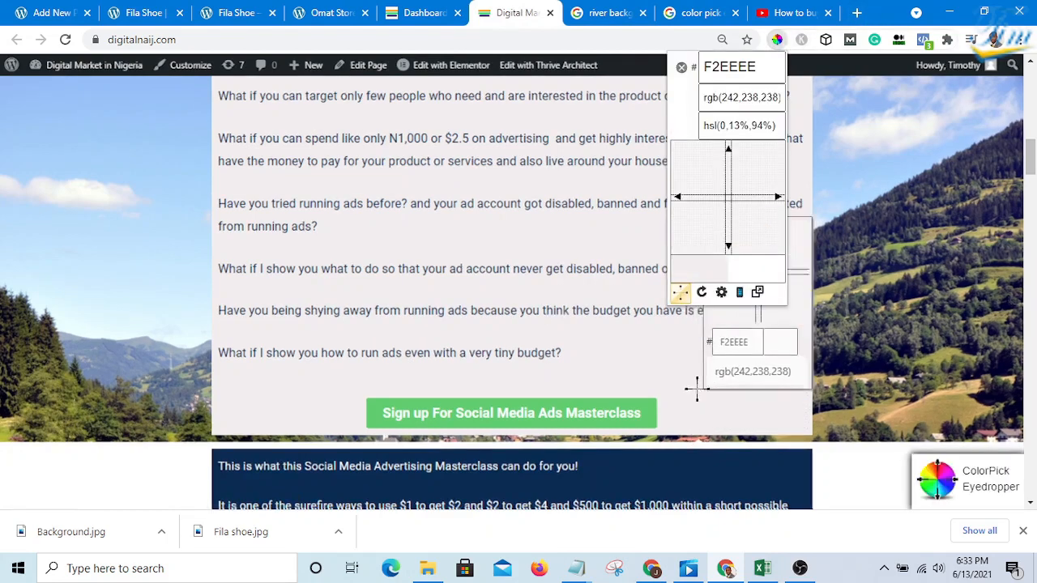
{"action": "left_click", "coordinate": [679, 371]}
{"action": "right_click", "coordinate": [712, 398]}
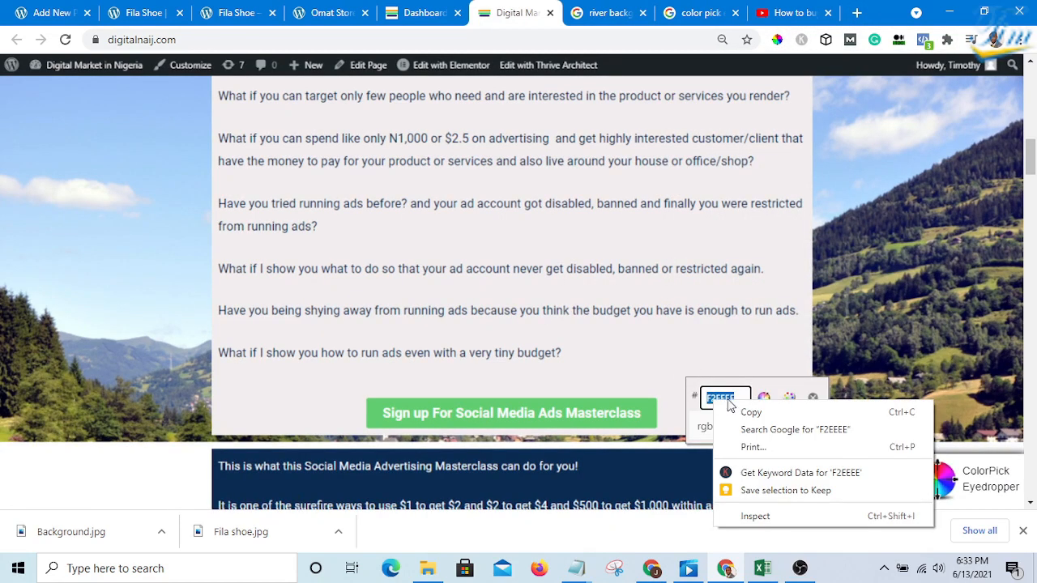
{"action": "left_click", "coordinate": [720, 348]}
{"action": "left_click", "coordinate": [813, 398]}
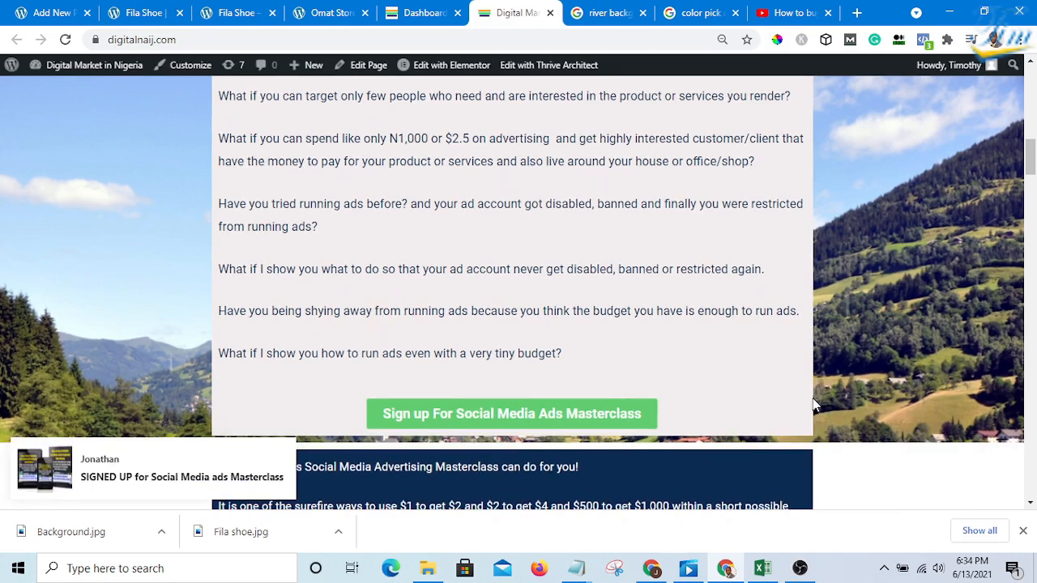
Step: Set the selected column's solid background to #f2eeee at 100 opacity in the Fila Shoe editor
{"action": "left_click", "coordinate": [153, 9]}
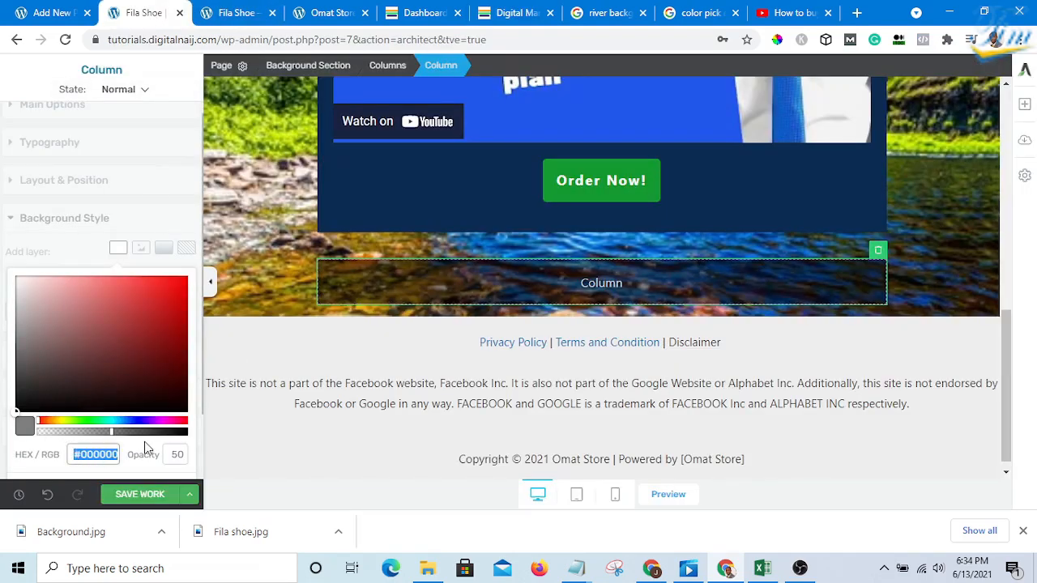
{"action": "key", "text": "ctrl+v"}
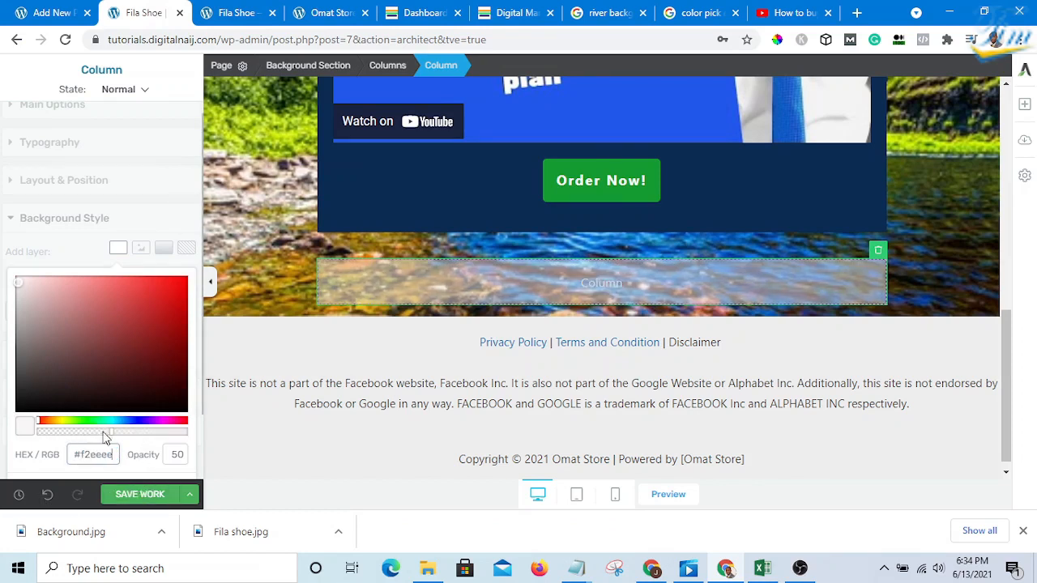
{"action": "left_click_drag", "start_coordinate": [115, 437], "coordinate": [194, 451]}
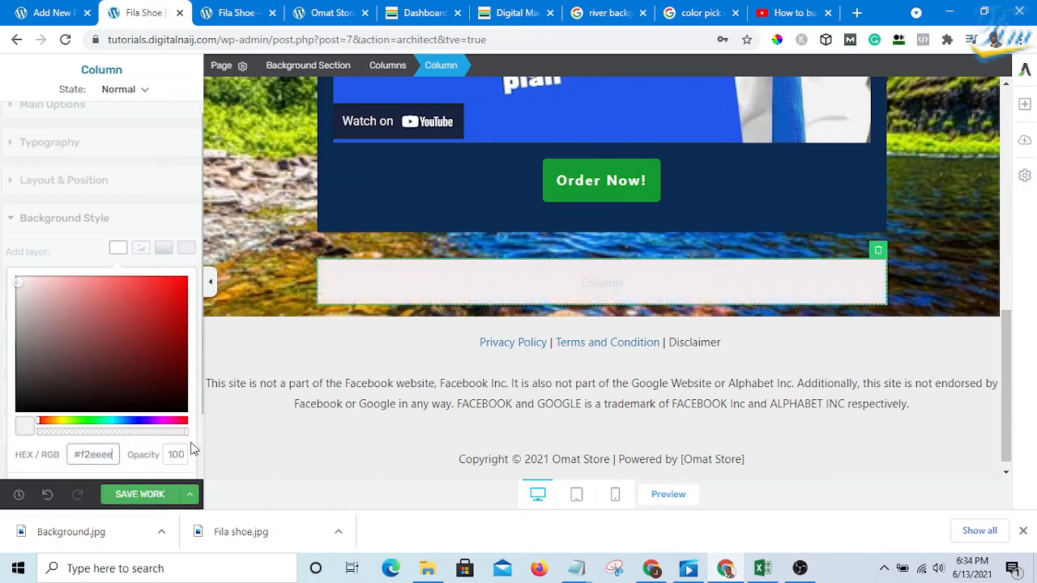
Step: Move the Order Now! button from the dark blue section into the light column below it
{"action": "scroll", "coordinate": [430, 275], "scroll_direction": "up", "scroll_amount": 2}
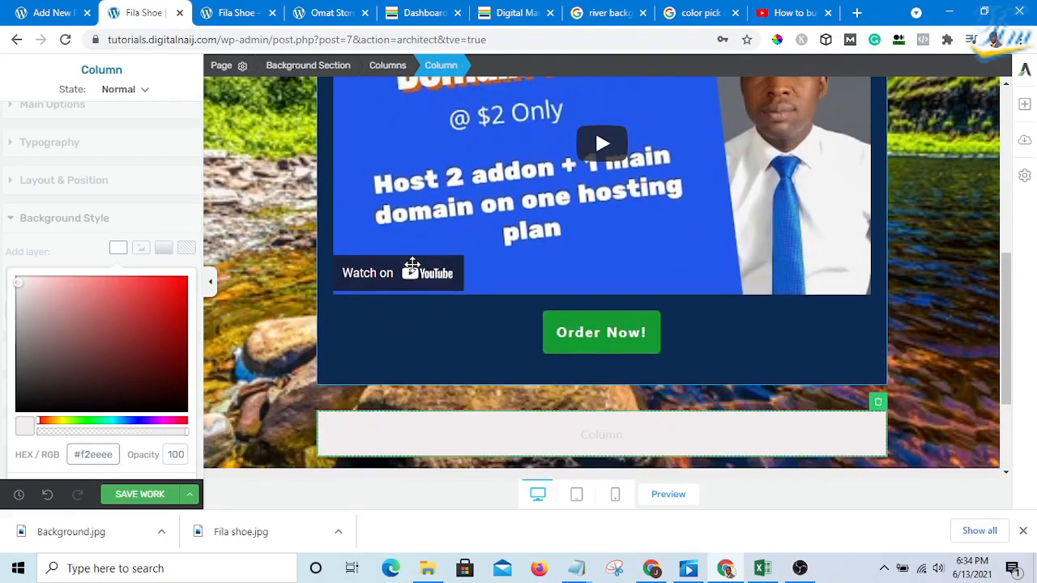
{"action": "scroll", "coordinate": [412, 265], "scroll_direction": "down", "scroll_amount": 2}
{"action": "scroll", "coordinate": [595, 234], "scroll_direction": "up", "scroll_amount": 1}
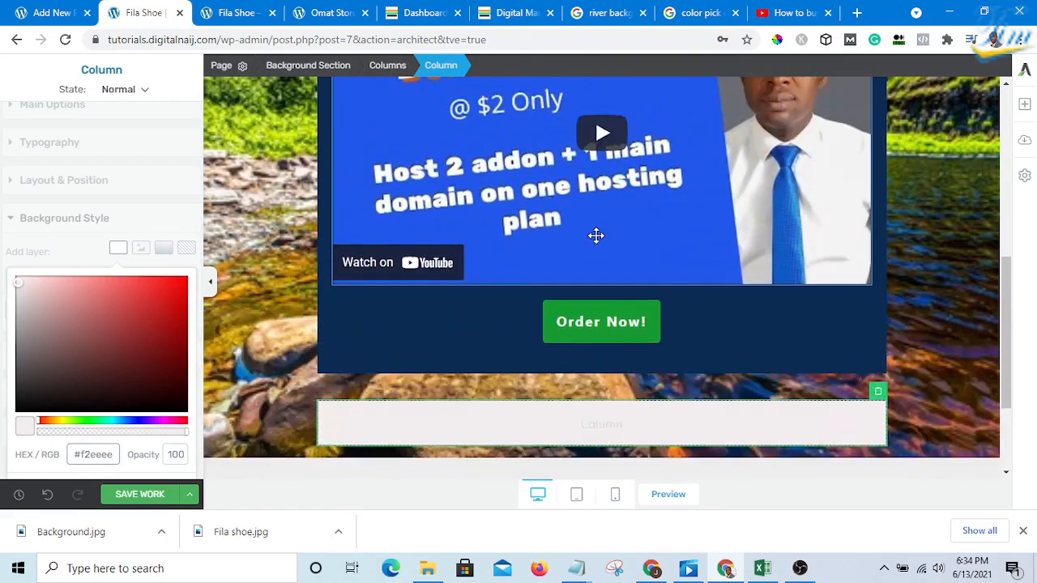
{"action": "scroll", "coordinate": [597, 200], "scroll_direction": "down", "scroll_amount": 2}
{"action": "scroll", "coordinate": [629, 277], "scroll_direction": "up", "scroll_amount": 2}
{"action": "scroll", "coordinate": [629, 277], "scroll_direction": "down", "scroll_amount": 2}
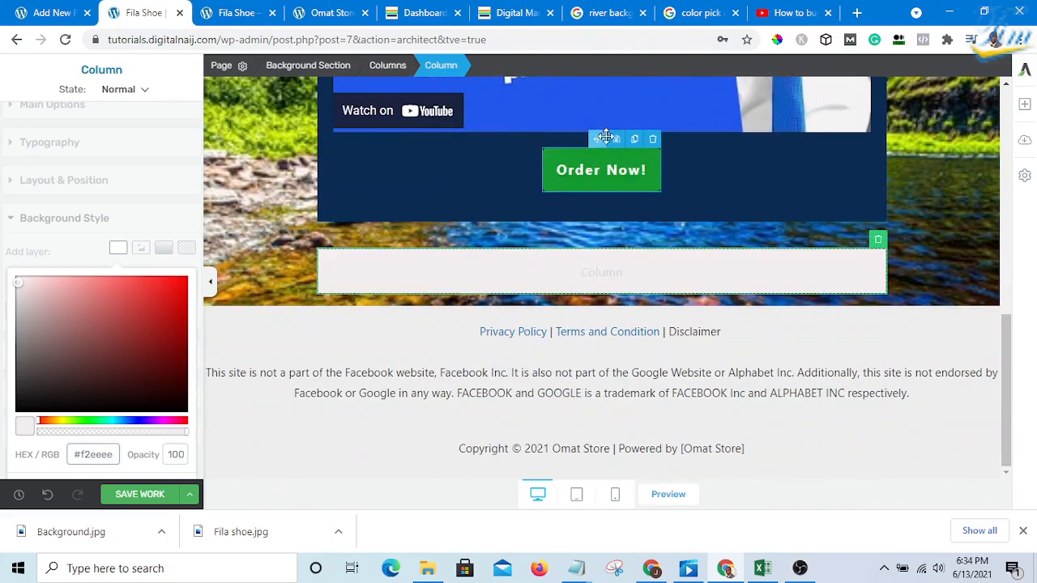
{"action": "left_click_drag", "start_coordinate": [595, 138], "coordinate": [590, 266]}
{"action": "scroll", "coordinate": [703, 210], "scroll_direction": "up", "scroll_amount": 4}
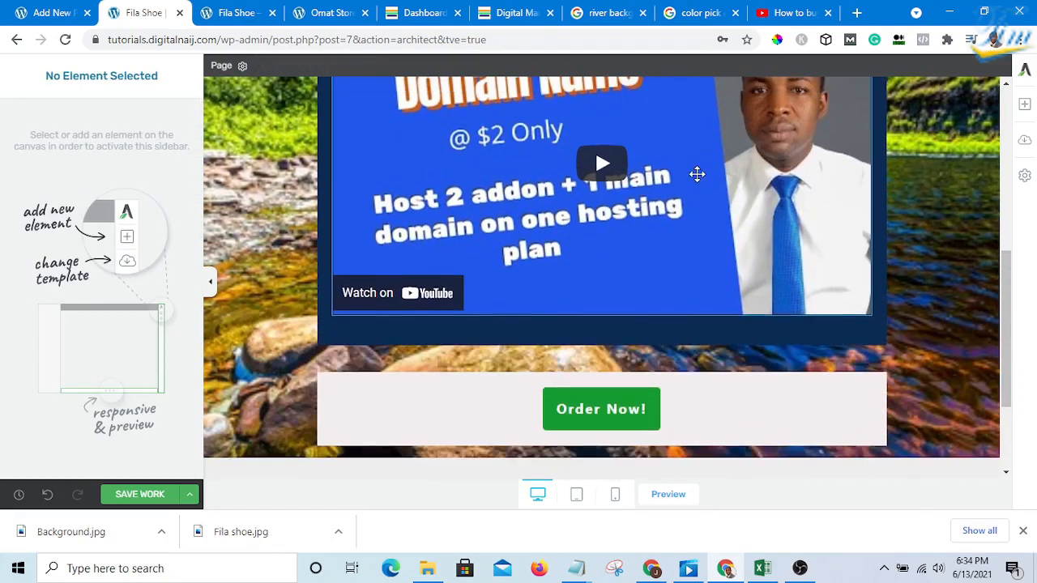
Step: Move the YouTube video from the dark blue section into the light column, above the Order Now! button
{"action": "scroll", "coordinate": [778, 151], "scroll_direction": "down", "scroll_amount": 2}
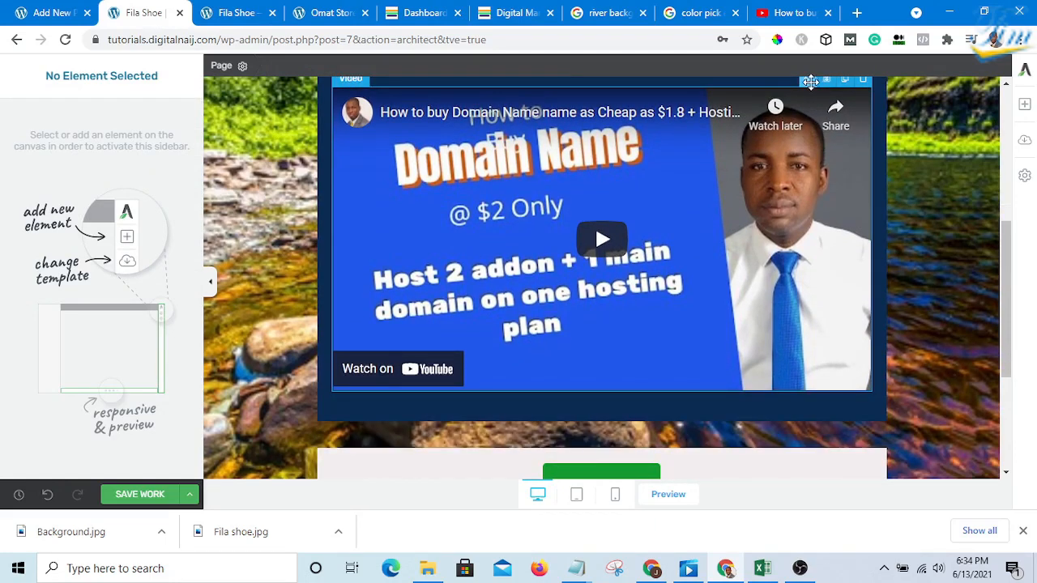
{"action": "scroll", "coordinate": [810, 93], "scroll_direction": "up", "scroll_amount": 2}
{"action": "scroll", "coordinate": [811, 117], "scroll_direction": "down", "scroll_amount": 1}
{"action": "left_click_drag", "start_coordinate": [812, 82], "coordinate": [777, 278]}
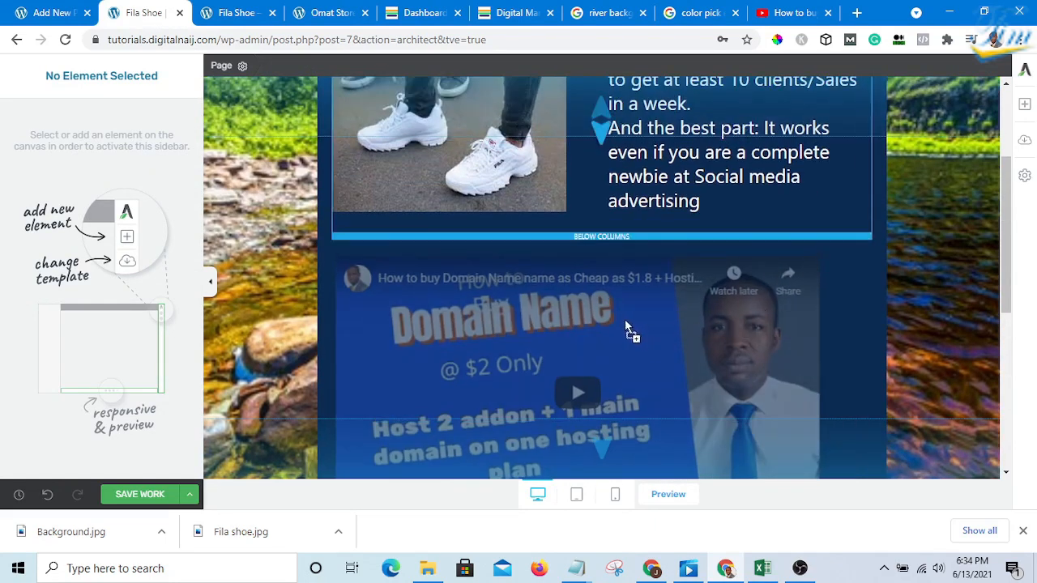
{"action": "mouse_move", "coordinate": [571, 419]}
{"action": "left_mouse_down"}
{"action": "mouse_move", "coordinate": [597, 462]}
{"action": "mouse_move", "coordinate": [578, 285]}
{"action": "mouse_move", "coordinate": [591, 293]}
{"action": "left_mouse_up"}
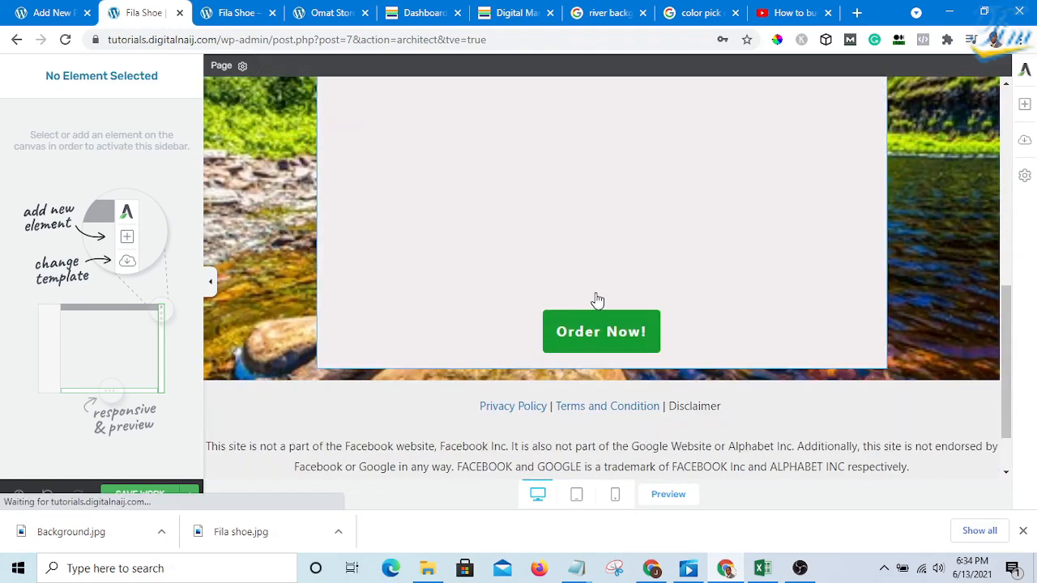
Step: Review the Fila Shoe page layout, from the dark blue heading section down to the light column and footer
{"action": "scroll", "coordinate": [607, 255], "scroll_direction": "up", "scroll_amount": 4}
{"action": "scroll", "coordinate": [608, 255], "scroll_direction": "down", "scroll_amount": 1}
{"action": "scroll", "coordinate": [608, 255], "scroll_direction": "up", "scroll_amount": 3}
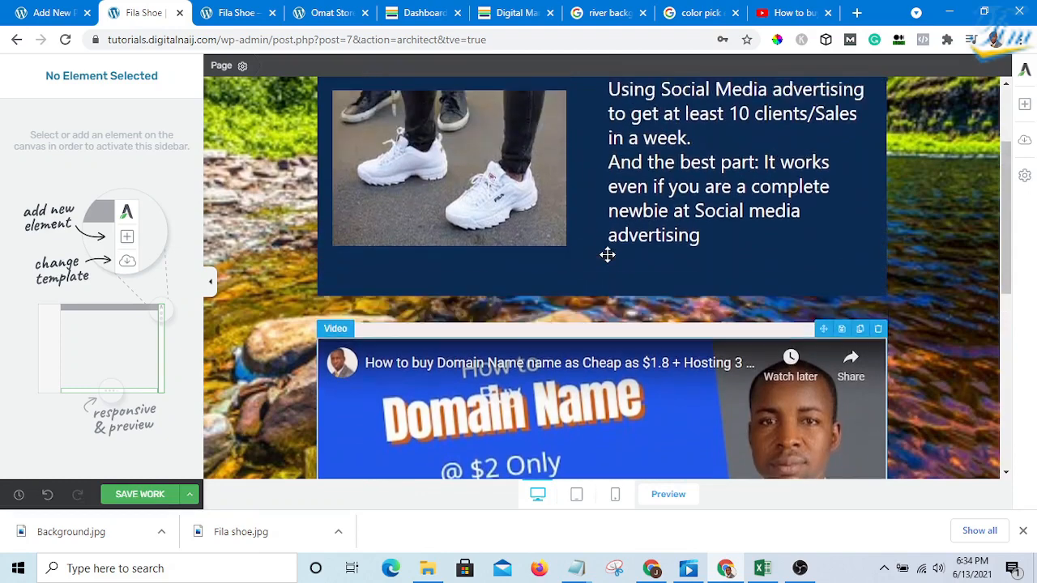
{"action": "scroll", "coordinate": [608, 255], "scroll_direction": "down", "scroll_amount": 4}
{"action": "scroll", "coordinate": [607, 255], "scroll_direction": "down", "scroll_amount": 2}
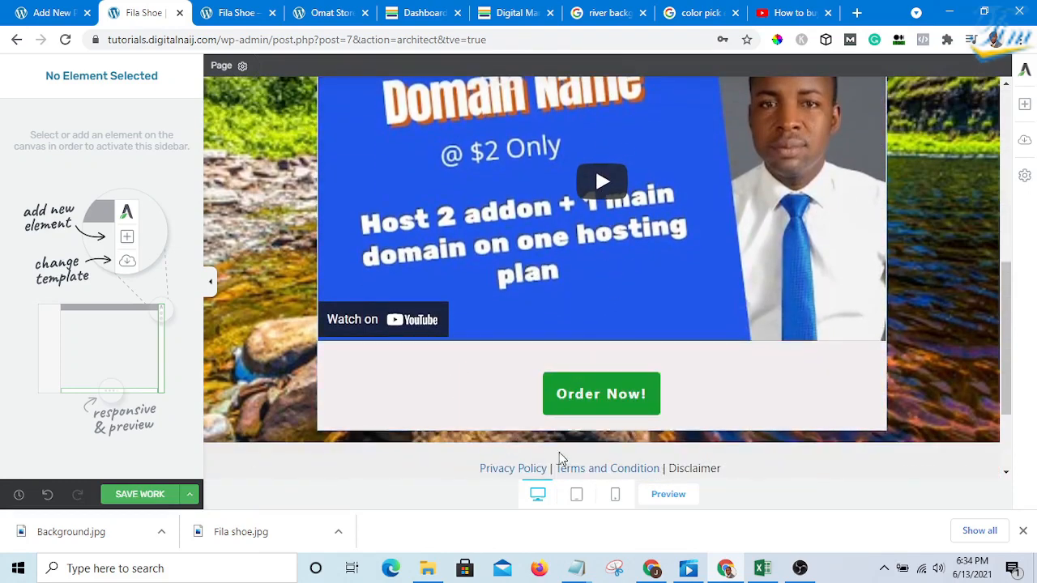
{"action": "scroll", "coordinate": [438, 338], "scroll_direction": "up", "scroll_amount": 1}
{"action": "scroll", "coordinate": [438, 338], "scroll_direction": "up", "scroll_amount": 6}
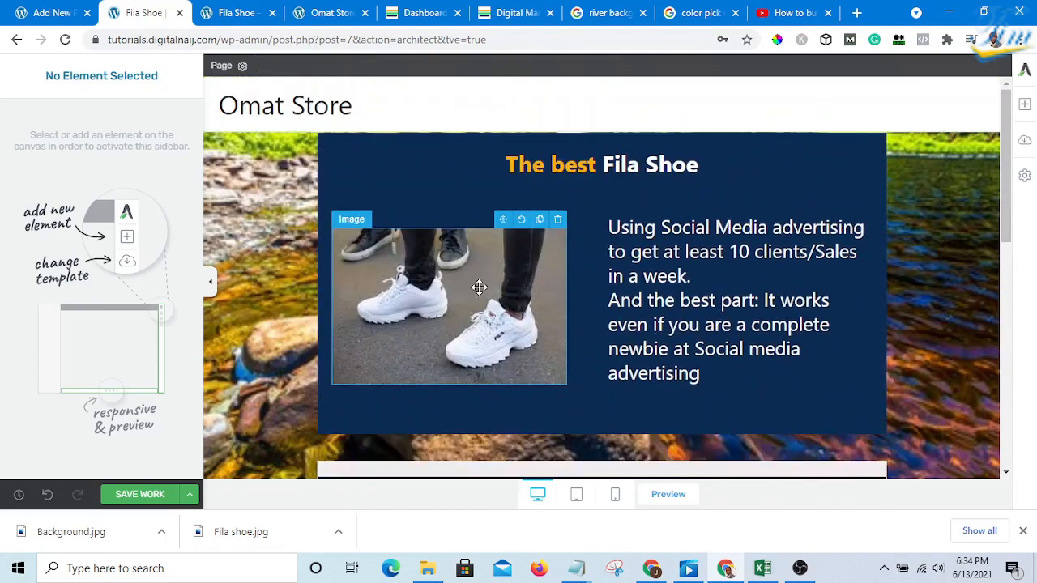
{"action": "scroll", "coordinate": [480, 287], "scroll_direction": "down", "scroll_amount": 2}
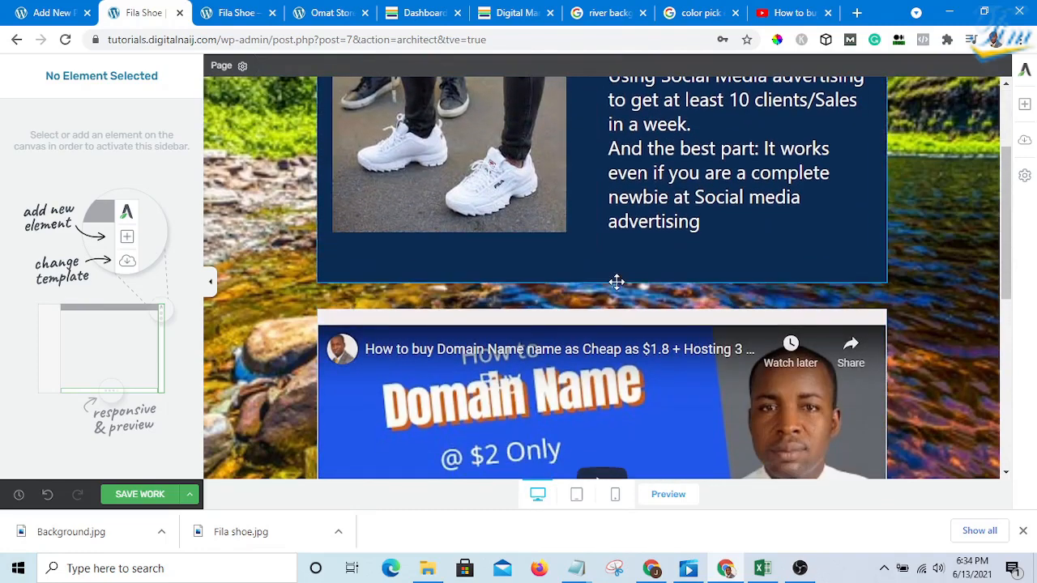
{"action": "scroll", "coordinate": [678, 292], "scroll_direction": "down", "scroll_amount": 5}
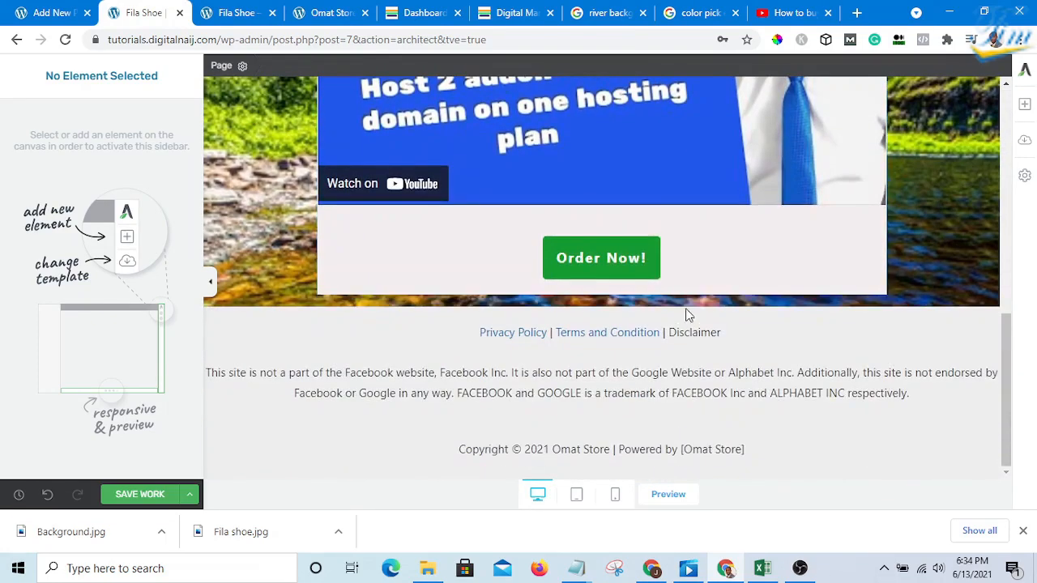
{"action": "scroll", "coordinate": [686, 315], "scroll_direction": "up", "scroll_amount": 1}
{"action": "scroll", "coordinate": [664, 340], "scroll_direction": "down", "scroll_amount": 1}
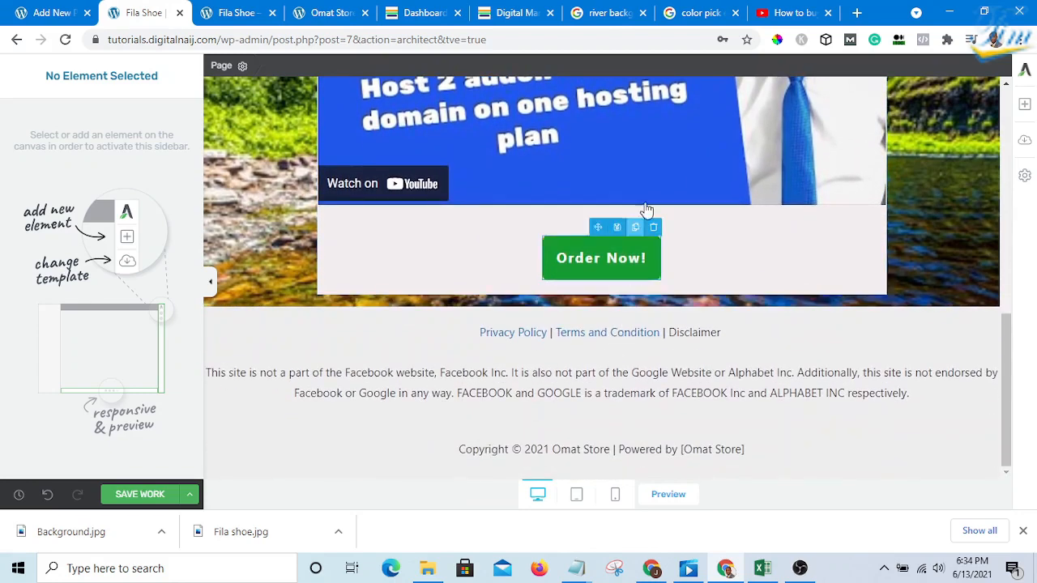
Step: Copy the paragraphs from "It is a practical lecture" to "a very tiny budget?" on the reference page
{"action": "left_click", "coordinate": [512, 14]}
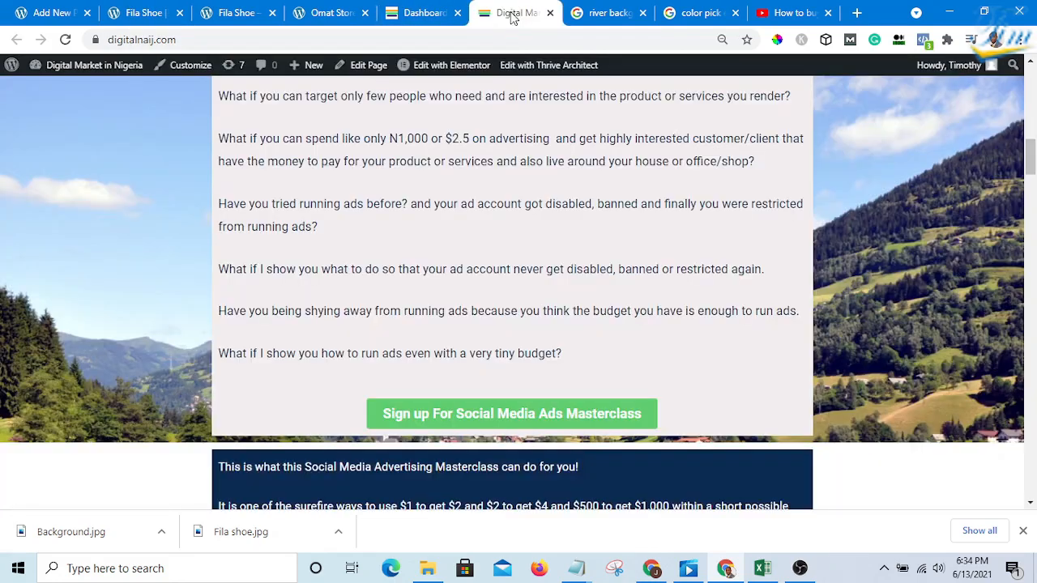
{"action": "scroll", "coordinate": [536, 368], "scroll_direction": "down", "scroll_amount": 2}
{"action": "scroll", "coordinate": [534, 364], "scroll_direction": "up", "scroll_amount": 3}
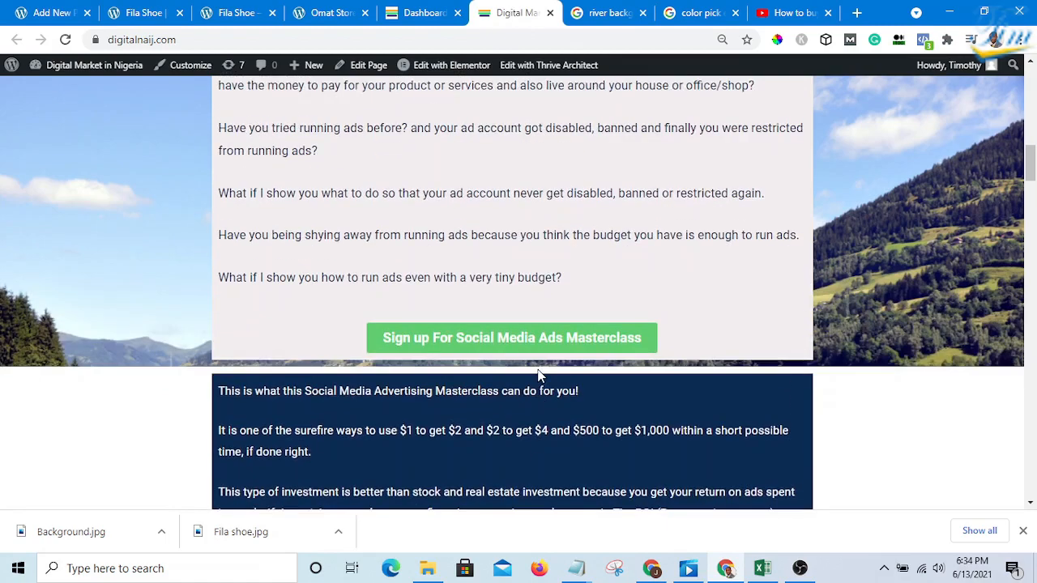
{"action": "scroll", "coordinate": [532, 361], "scroll_direction": "up", "scroll_amount": 2}
{"action": "scroll", "coordinate": [527, 331], "scroll_direction": "down", "scroll_amount": 5}
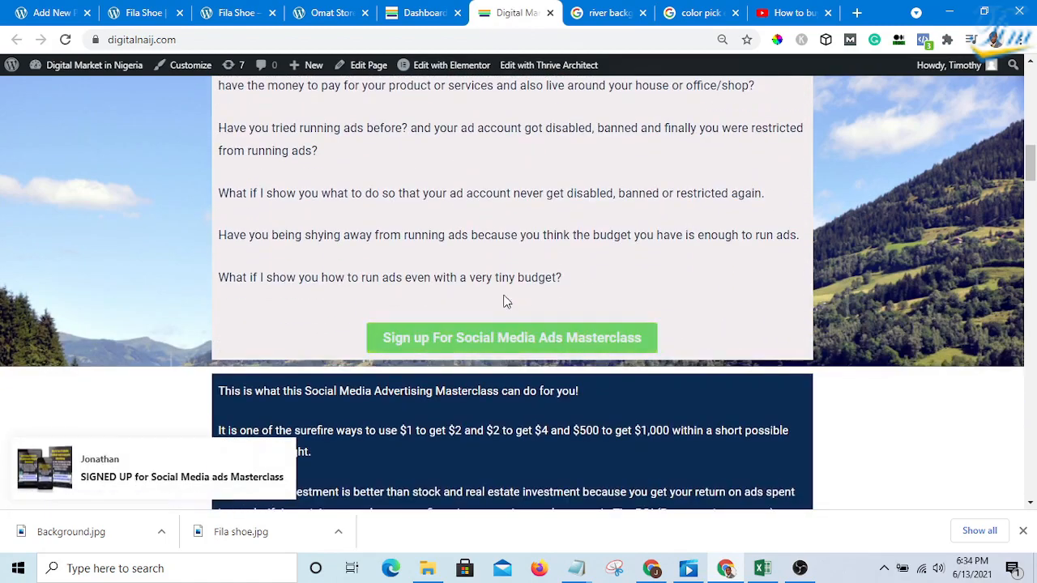
{"action": "scroll", "coordinate": [527, 271], "scroll_direction": "up", "scroll_amount": 1}
{"action": "left_click_drag", "start_coordinate": [592, 369], "coordinate": [223, 251]}
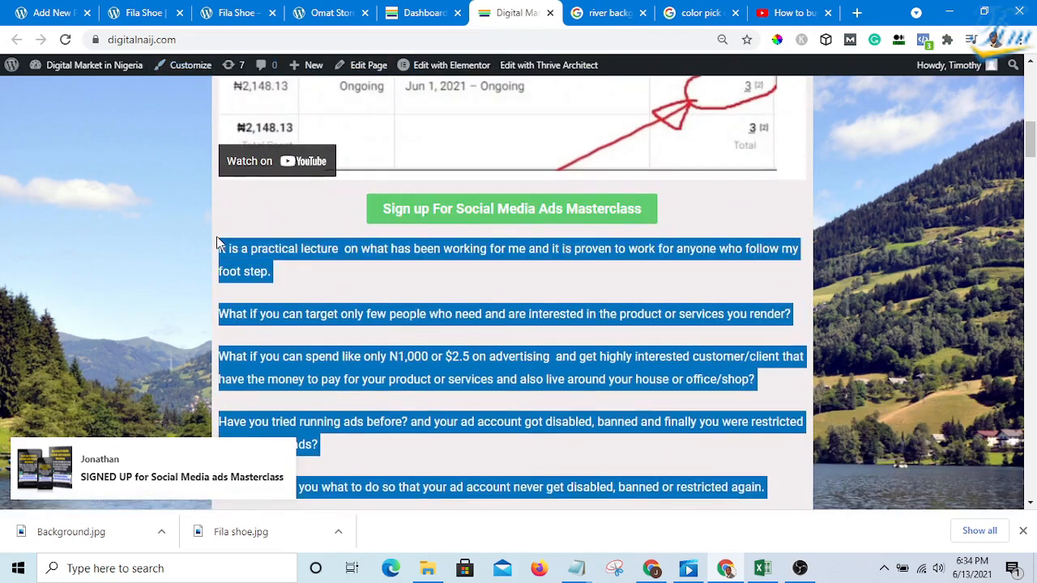
{"action": "right_click", "coordinate": [258, 239]}
{"action": "left_click", "coordinate": [298, 251]}
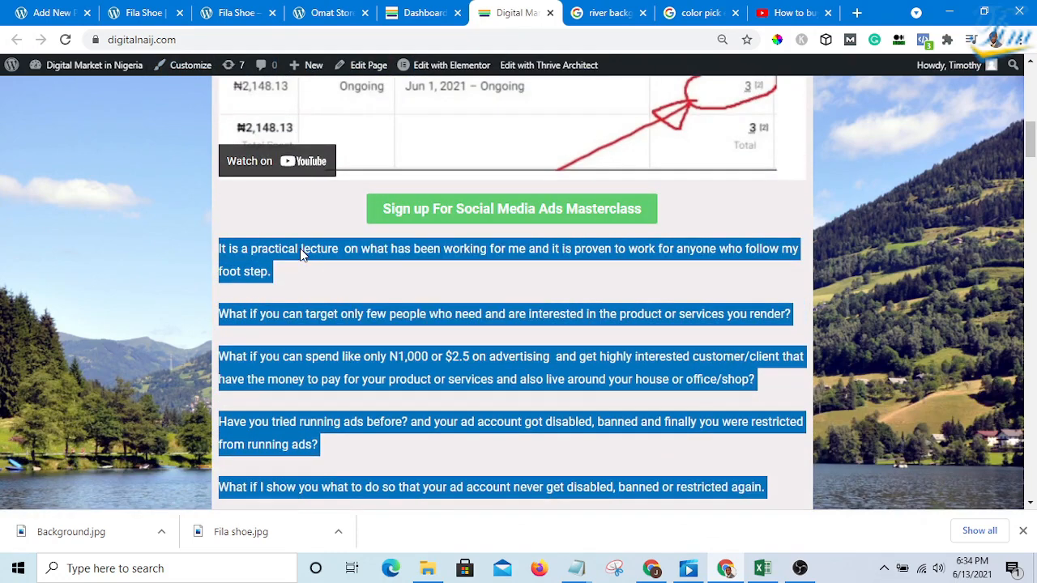
Step: Add a Text element below the Order Now! button in the Fila Shoe editor and paste the copied paragraphs into it
{"action": "left_click", "coordinate": [155, 14]}
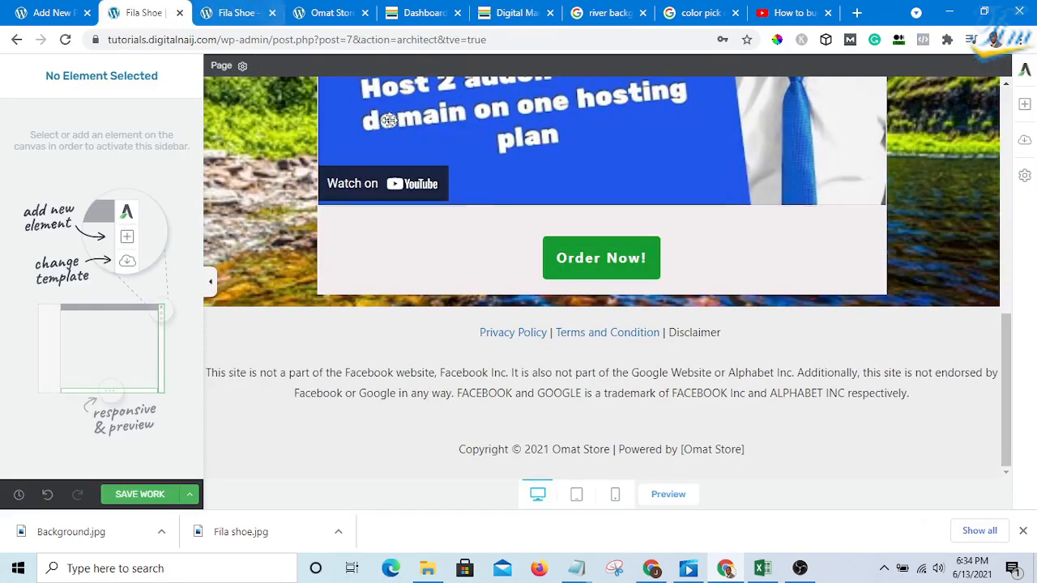
{"action": "scroll", "coordinate": [528, 235], "scroll_direction": "up", "scroll_amount": 3}
{"action": "scroll", "coordinate": [537, 230], "scroll_direction": "down", "scroll_amount": 3}
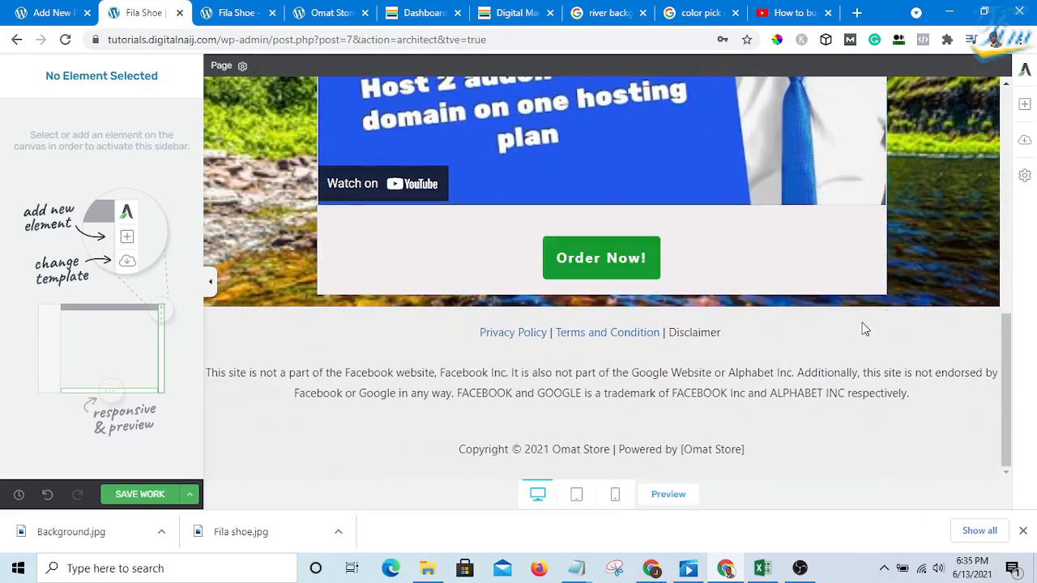
{"action": "left_click", "coordinate": [1024, 105]}
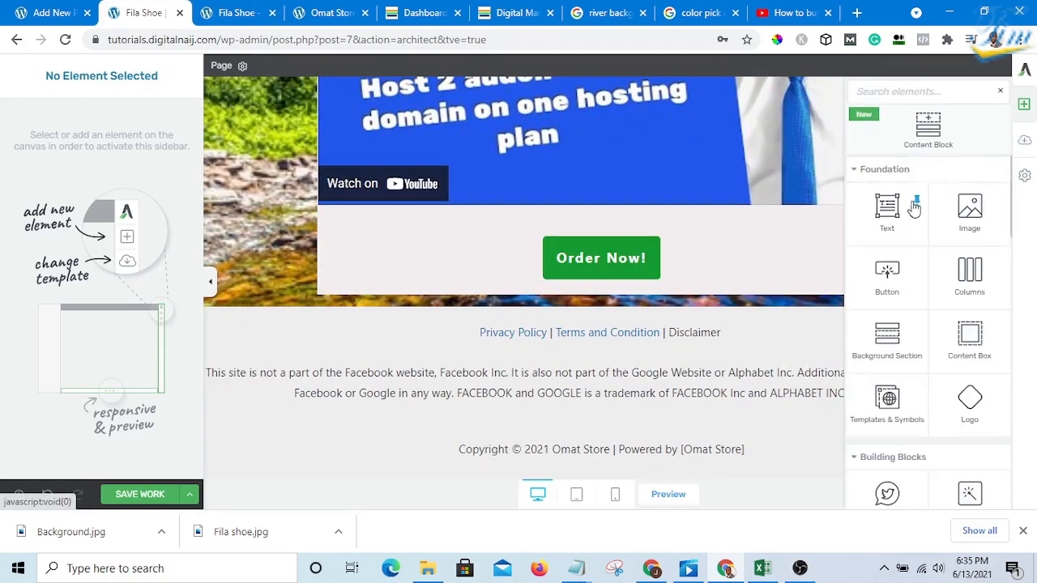
{"action": "left_click_drag", "start_coordinate": [914, 209], "coordinate": [580, 277]}
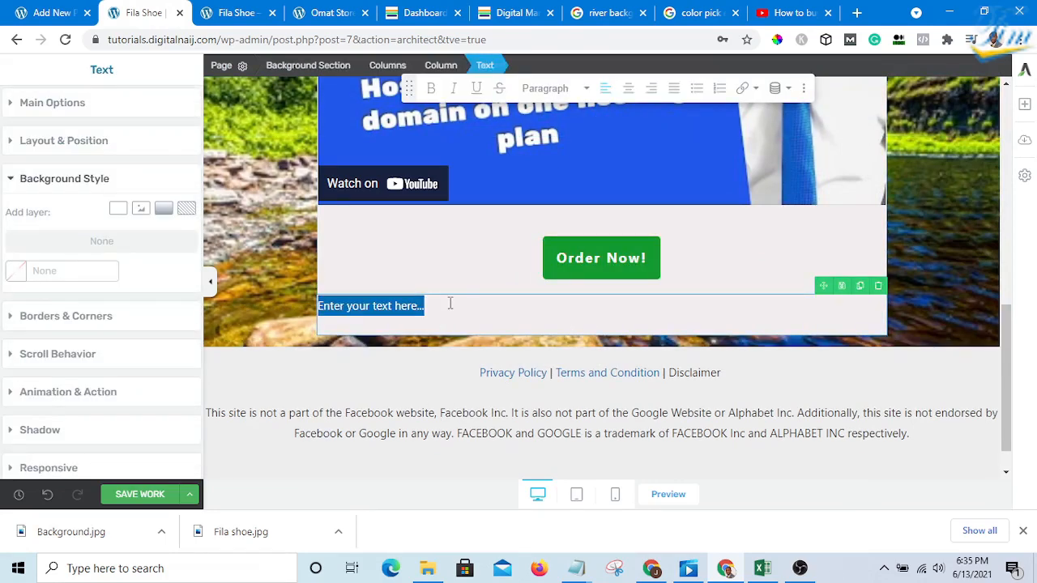
{"action": "key", "text": "ctrl+v"}
{"action": "scroll", "coordinate": [518, 403], "scroll_direction": "down", "scroll_amount": 4}
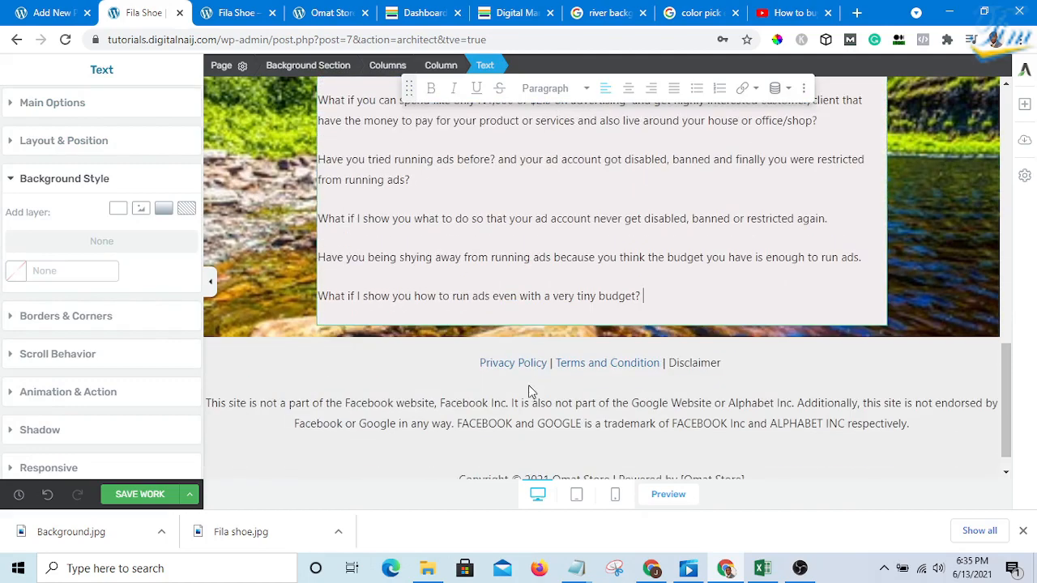
Step: Copy all the pasted paragraphs in the Text element below the Order Now! button and delete them from it
{"action": "scroll", "coordinate": [614, 311], "scroll_direction": "up", "scroll_amount": 1}
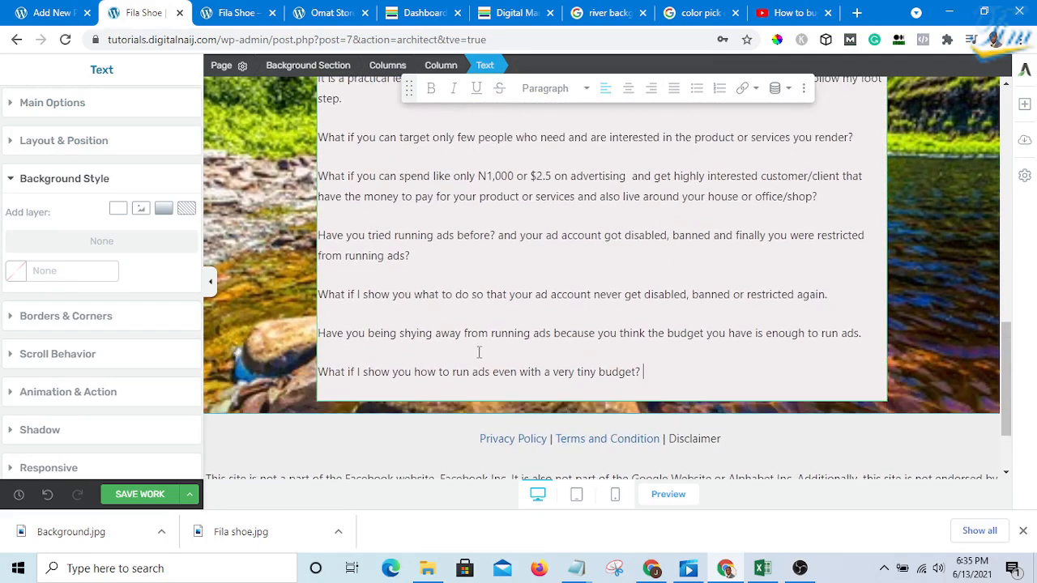
{"action": "scroll", "coordinate": [480, 352], "scroll_direction": "up", "scroll_amount": 1}
{"action": "scroll", "coordinate": [640, 369], "scroll_direction": "down", "scroll_amount": 1}
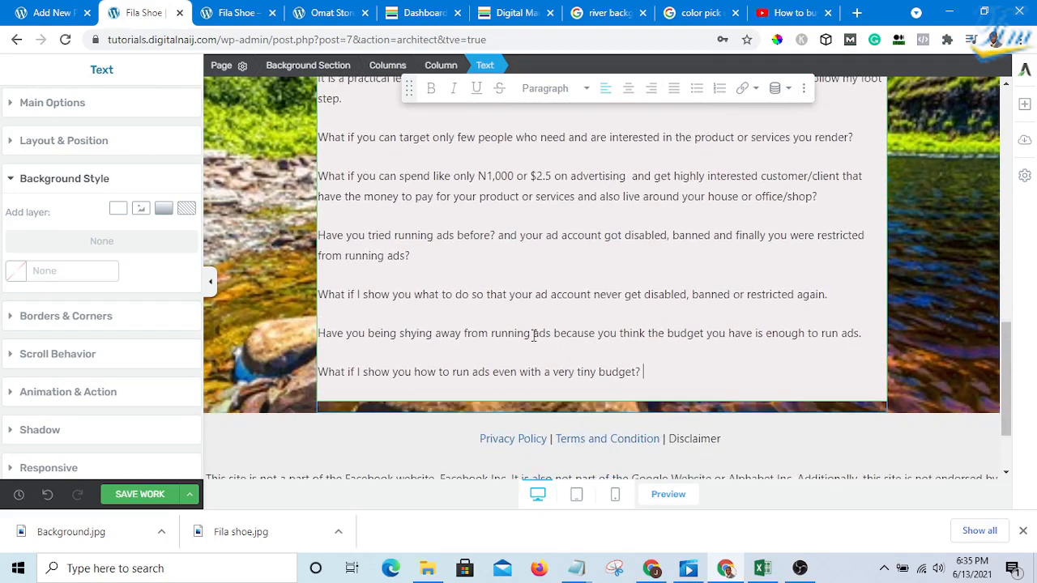
{"action": "scroll", "coordinate": [696, 348], "scroll_direction": "up", "scroll_amount": 1}
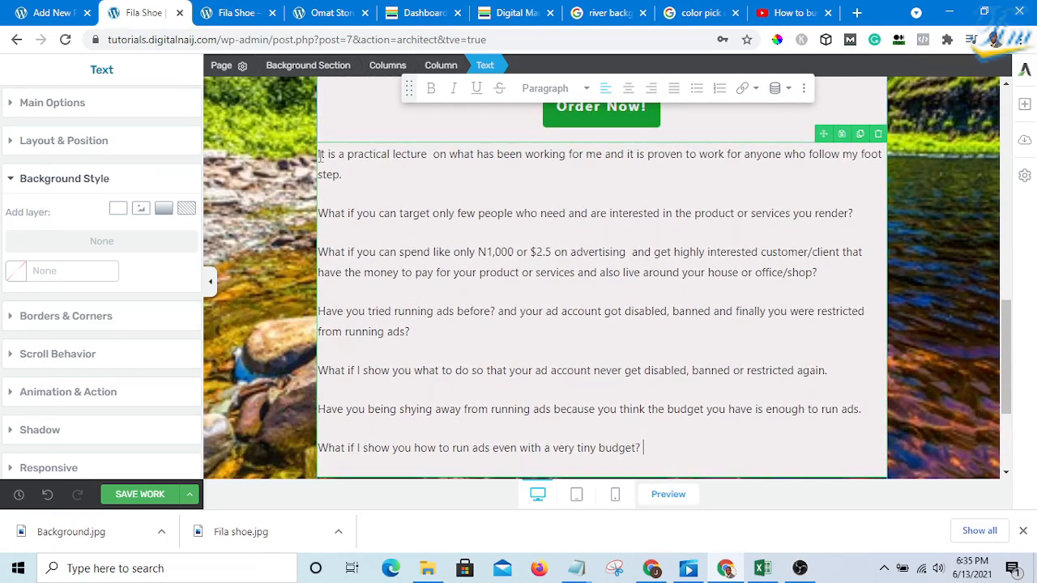
{"action": "left_click_drag", "start_coordinate": [660, 443], "coordinate": [300, 156]}
{"action": "key", "text": "ctrl+c"}
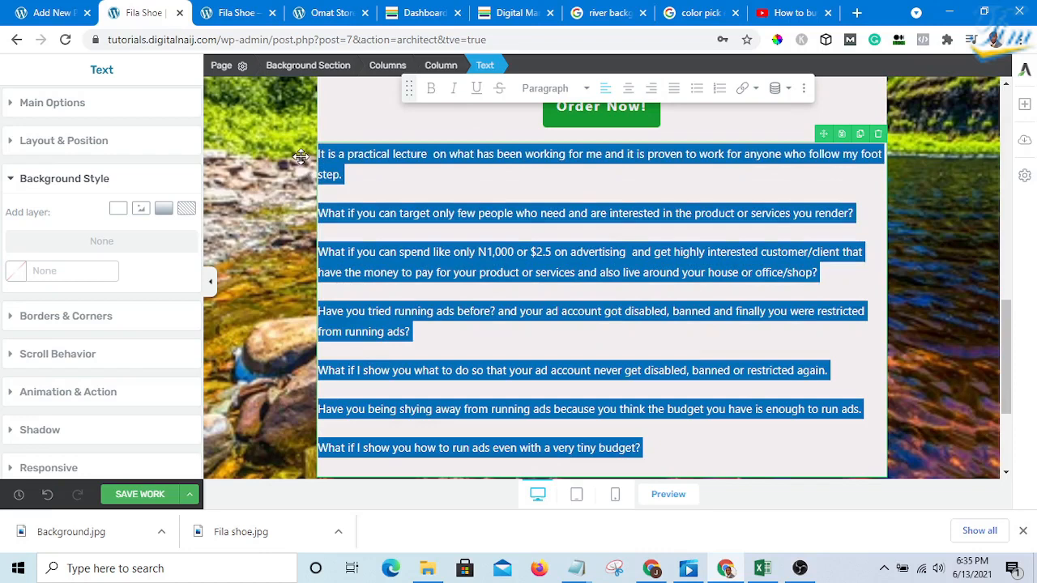
{"action": "key", "text": "Delete"}
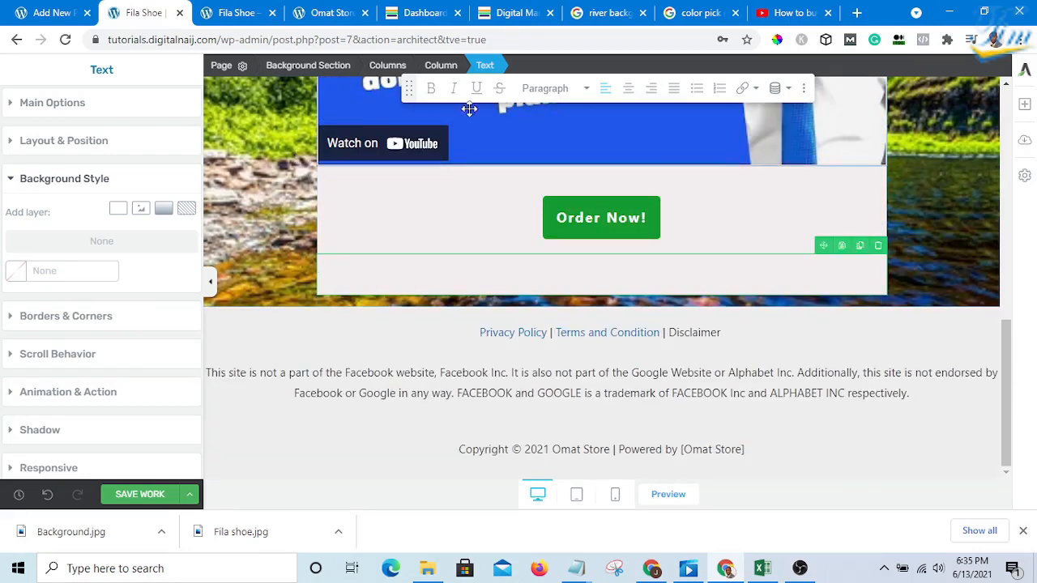
Step: Add a Content Box below the empty Text element under the Order Now! button and paste the copied paragraphs into it
{"action": "left_click", "coordinate": [1023, 107]}
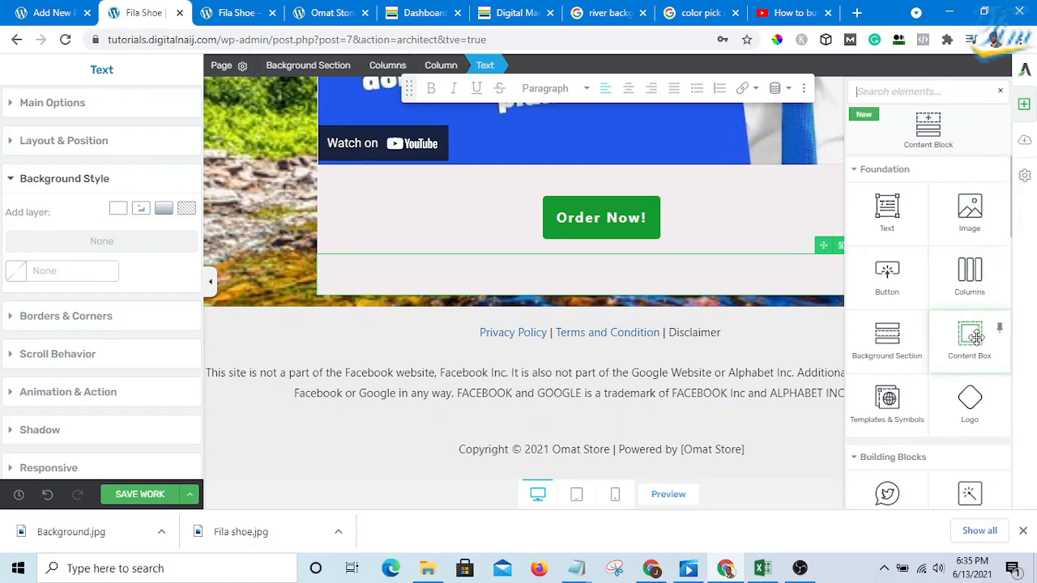
{"action": "left_click_drag", "start_coordinate": [976, 337], "coordinate": [653, 277]}
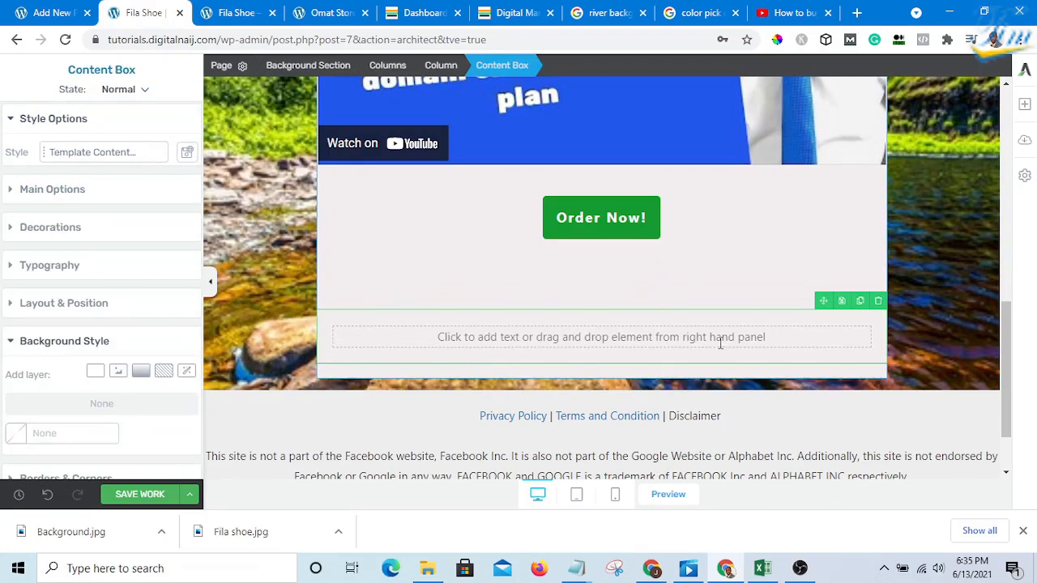
{"action": "left_click", "coordinate": [767, 336]}
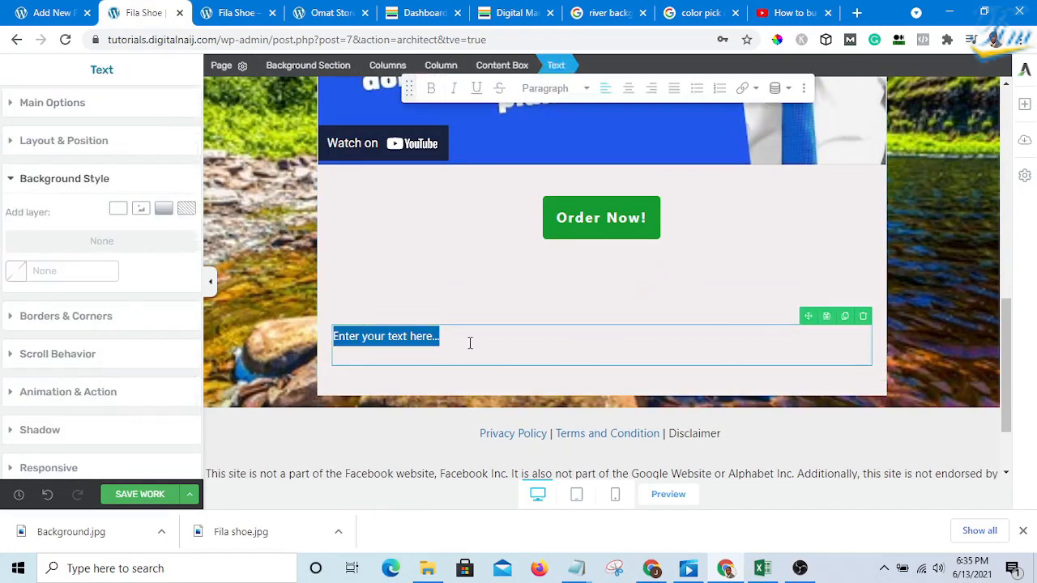
{"action": "key", "text": "ctrl+v"}
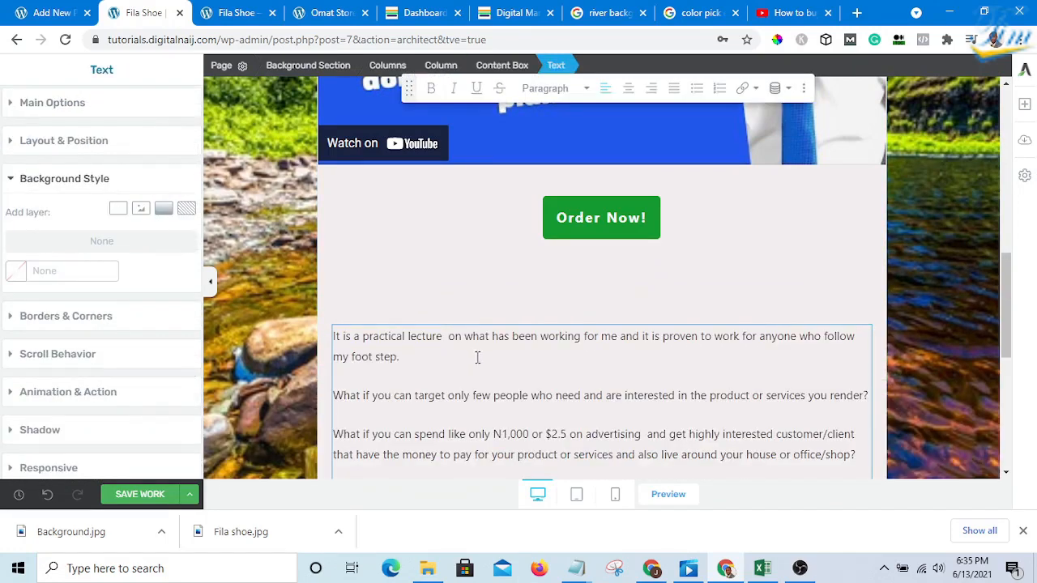
{"action": "scroll", "coordinate": [486, 356], "scroll_direction": "down", "scroll_amount": 3}
{"action": "scroll", "coordinate": [621, 392], "scroll_direction": "up", "scroll_amount": 1}
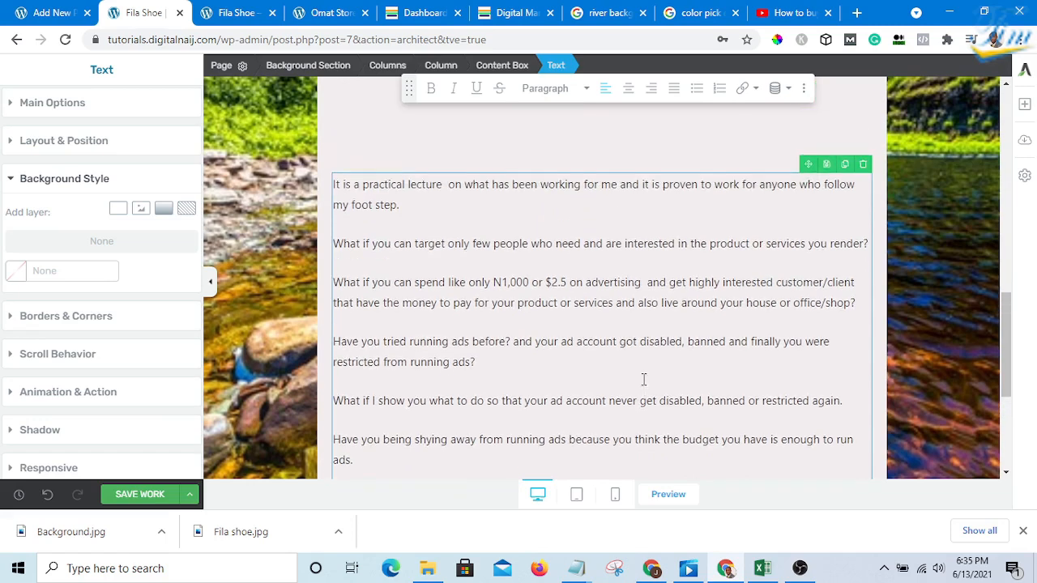
{"action": "scroll", "coordinate": [644, 379], "scroll_direction": "up", "scroll_amount": 2}
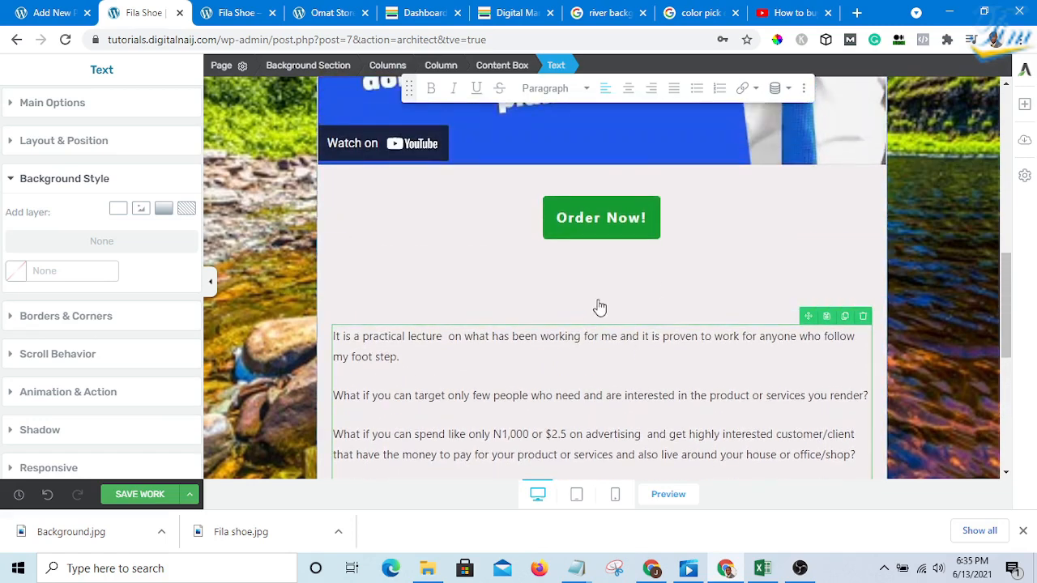
Step: Delete the empty Text element between the Order Now! button and the content box, and check the pasted paragraphs
{"action": "left_click", "coordinate": [880, 246]}
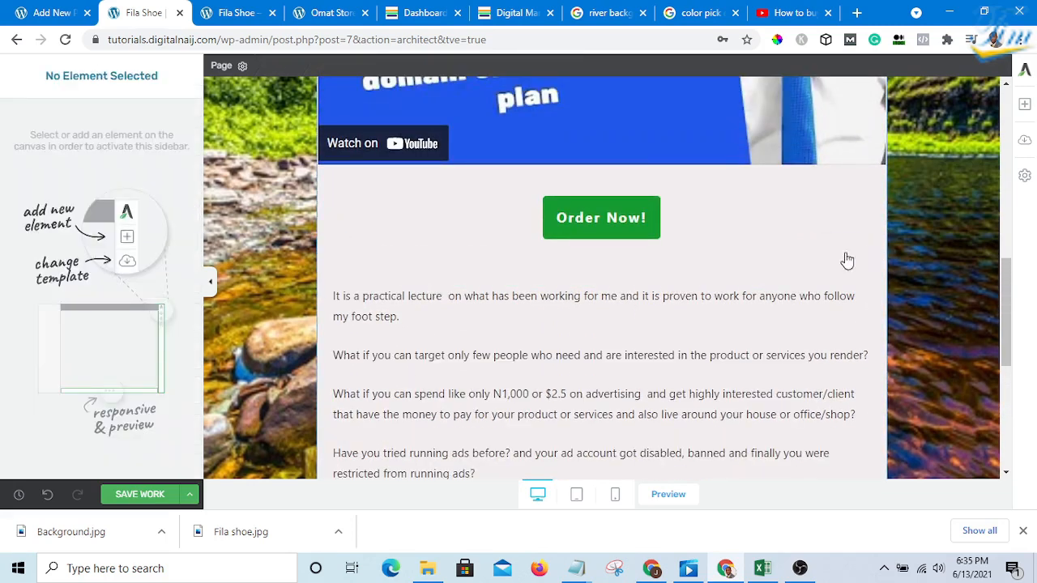
{"action": "scroll", "coordinate": [602, 297], "scroll_direction": "down", "scroll_amount": 2}
{"action": "scroll", "coordinate": [600, 293], "scroll_direction": "up", "scroll_amount": 3}
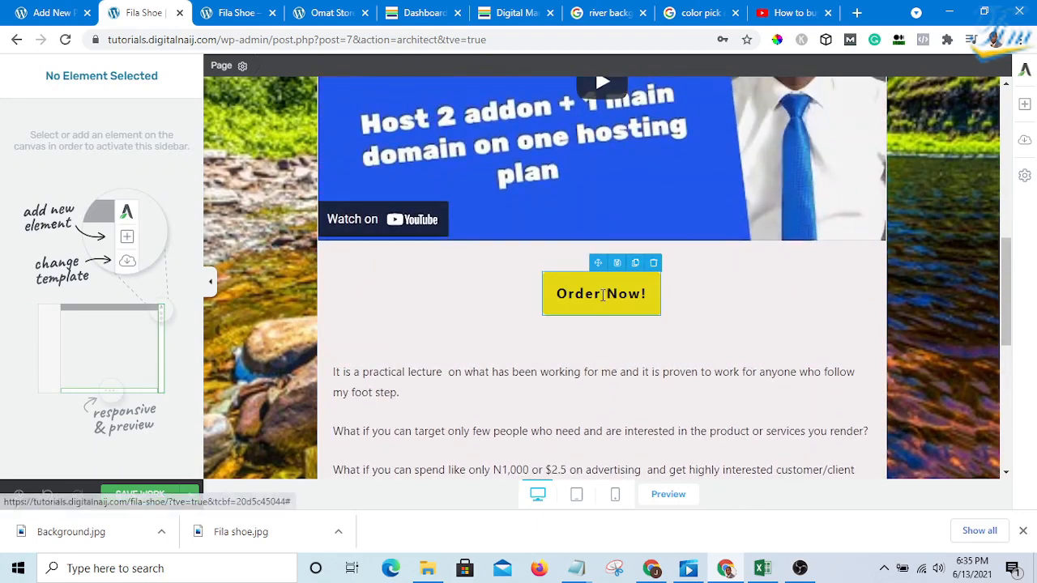
{"action": "scroll", "coordinate": [601, 300], "scroll_direction": "down", "scroll_amount": 7}
{"action": "scroll", "coordinate": [603, 313], "scroll_direction": "up", "scroll_amount": 4}
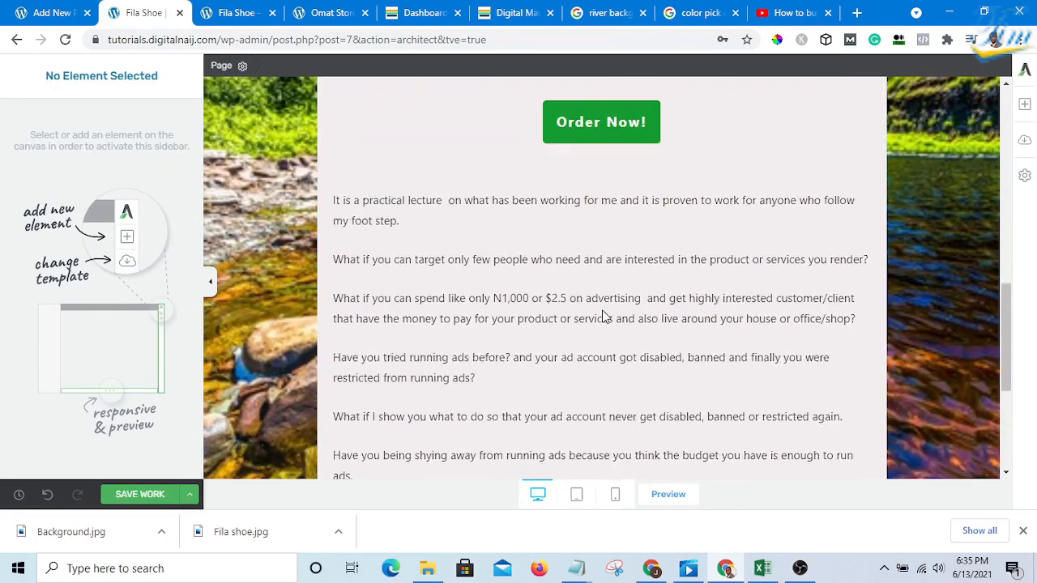
{"action": "scroll", "coordinate": [604, 304], "scroll_direction": "down", "scroll_amount": 4}
{"action": "scroll", "coordinate": [615, 308], "scroll_direction": "up", "scroll_amount": 5}
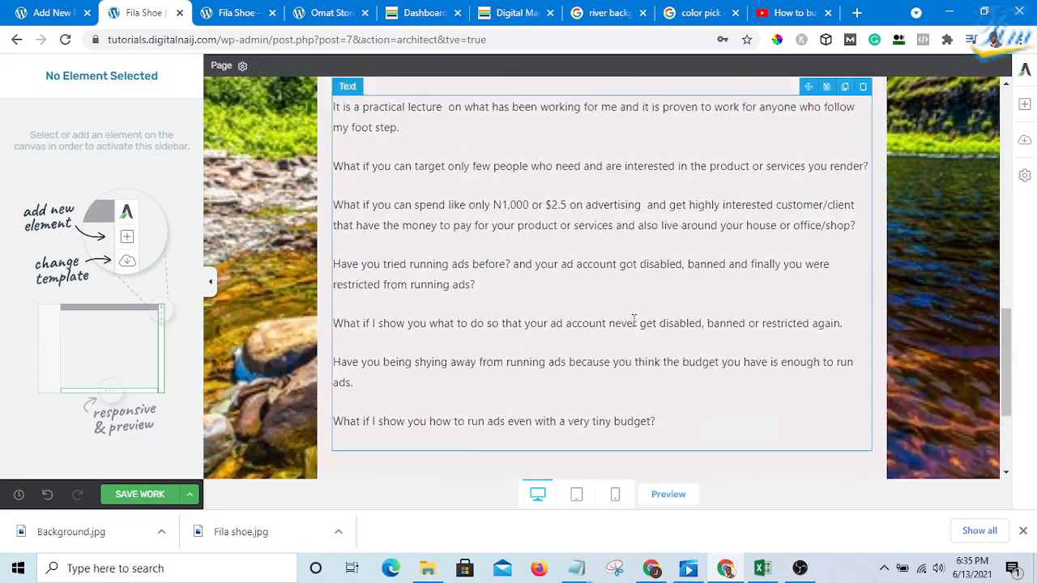
{"action": "scroll", "coordinate": [569, 207], "scroll_direction": "down", "scroll_amount": 3}
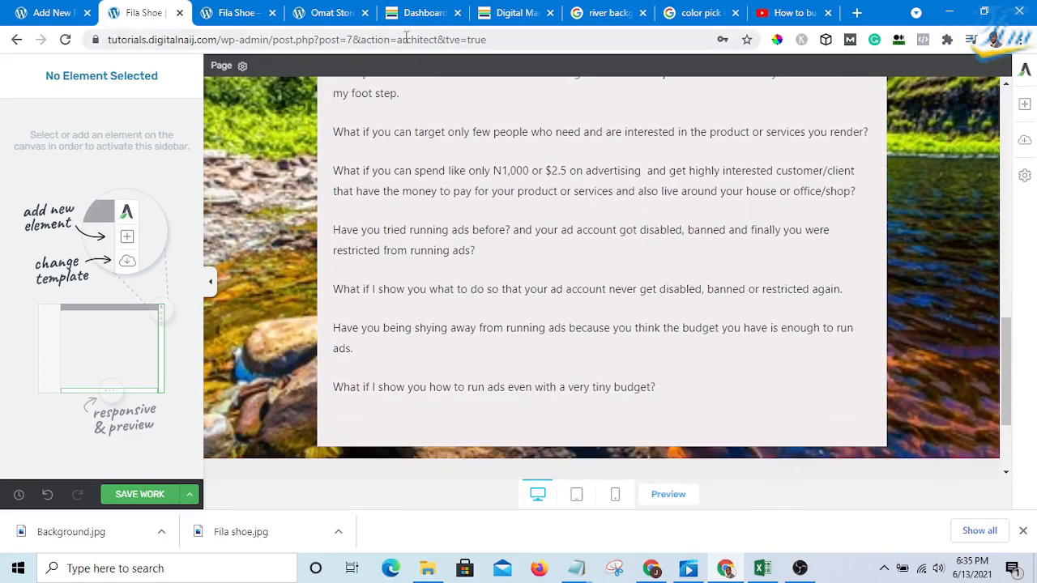
Step: Check on the reference page which element follows the paragraph ending "a very tiny budget?" in the light column
{"action": "left_click", "coordinate": [519, 13]}
{"action": "scroll", "coordinate": [518, 267], "scroll_direction": "down", "scroll_amount": 5}
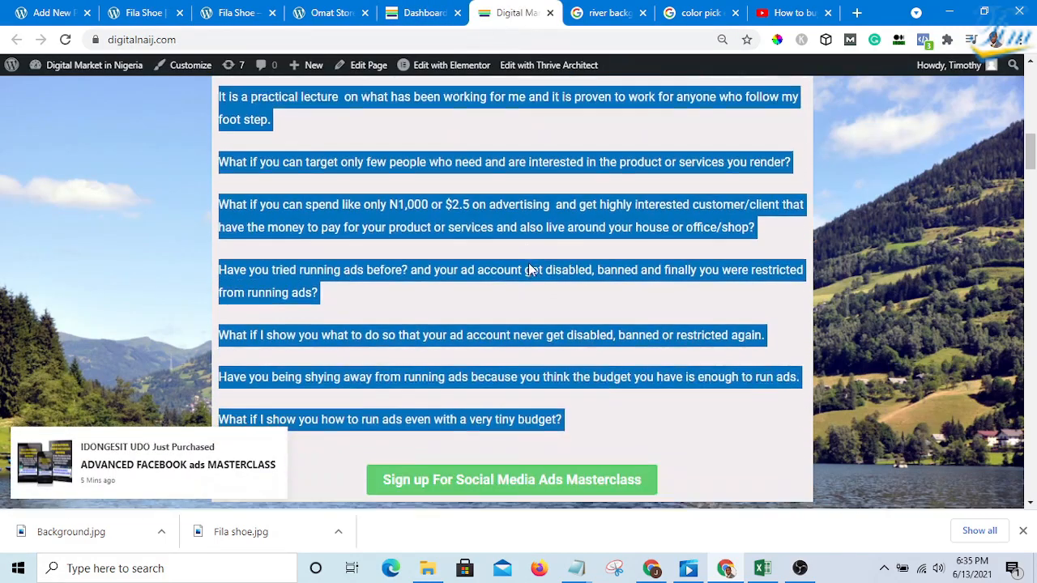
{"action": "scroll", "coordinate": [523, 270], "scroll_direction": "up", "scroll_amount": 1}
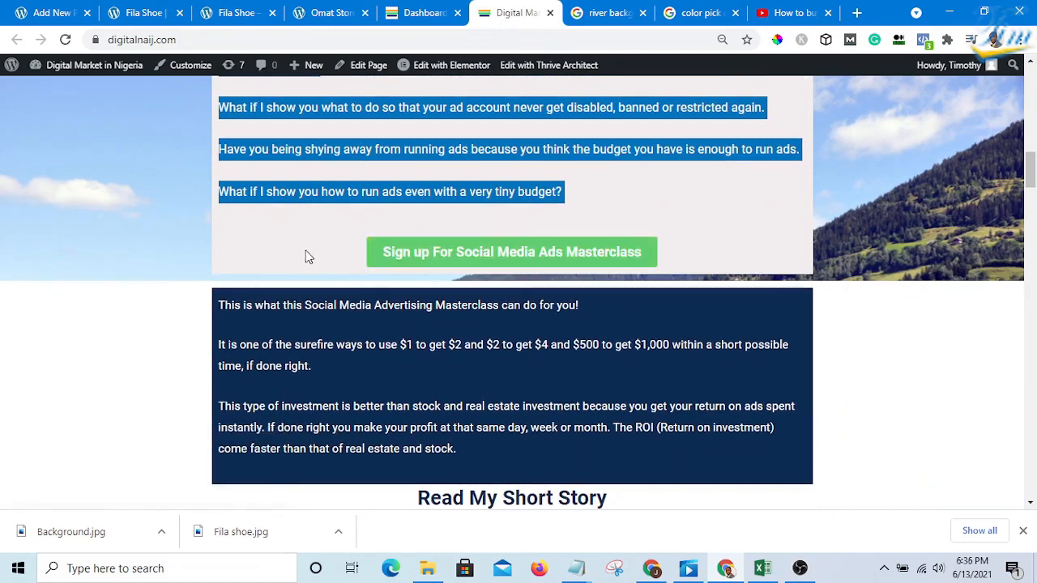
{"action": "left_click", "coordinate": [276, 256]}
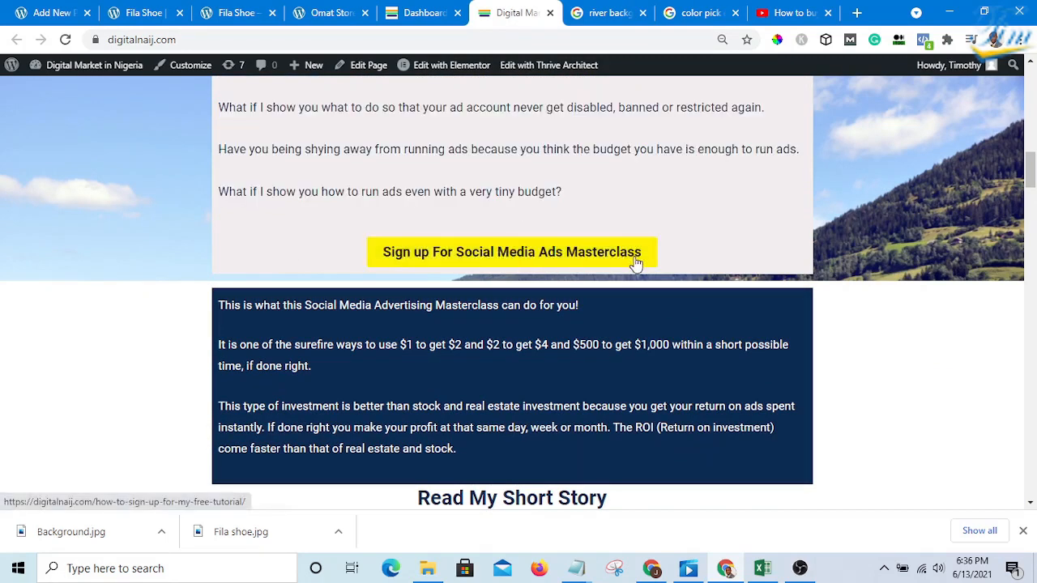
{"action": "left_click", "coordinate": [412, 15]}
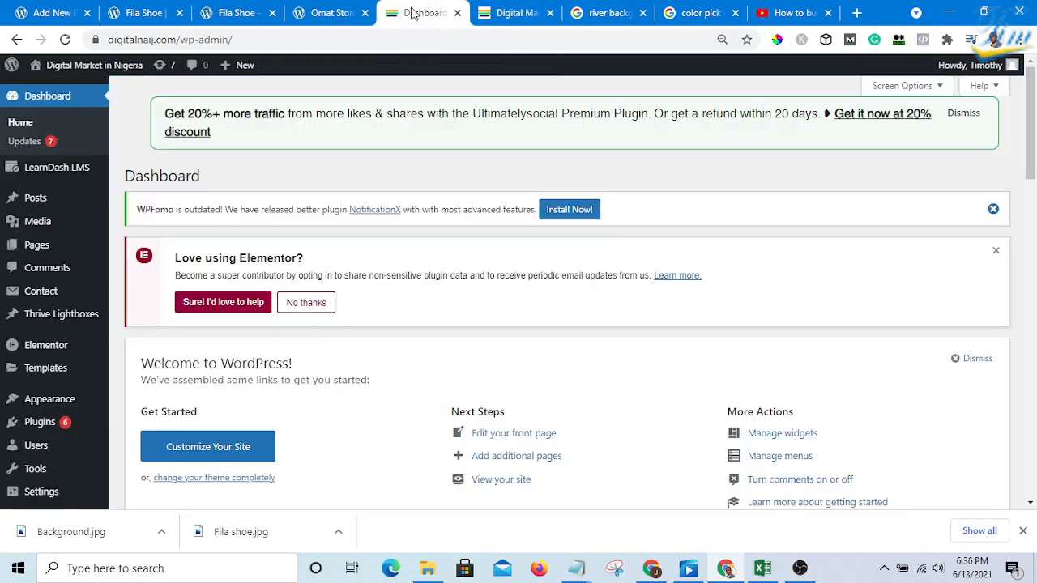
Step: Duplicate the Order Now! button in the Fila Shoe editor and move the copy below the content box of pasted paragraphs
{"action": "left_click", "coordinate": [161, 18]}
{"action": "scroll", "coordinate": [493, 283], "scroll_direction": "up", "scroll_amount": 3}
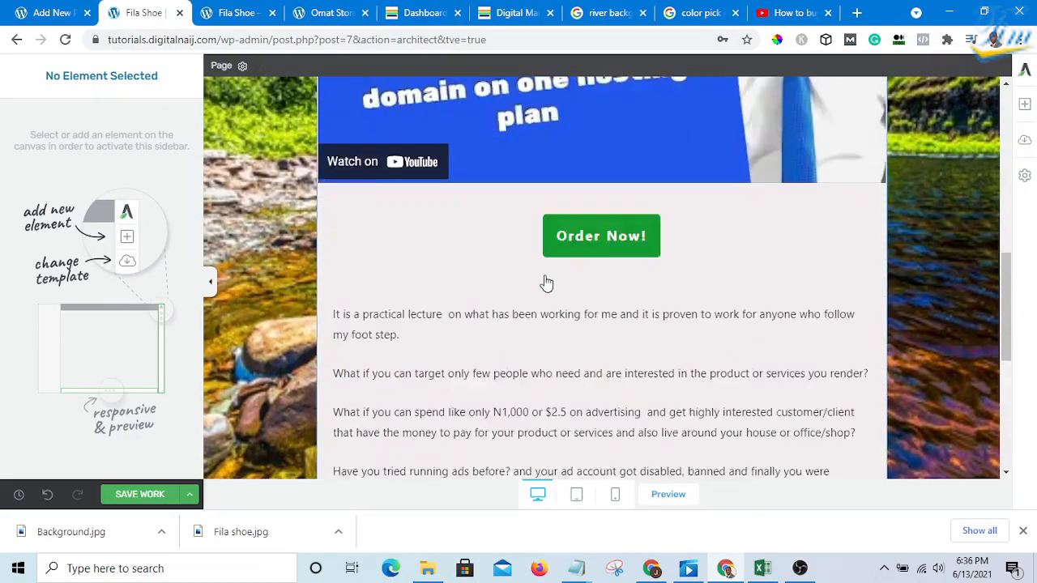
{"action": "mouse_move", "coordinate": [613, 201]}
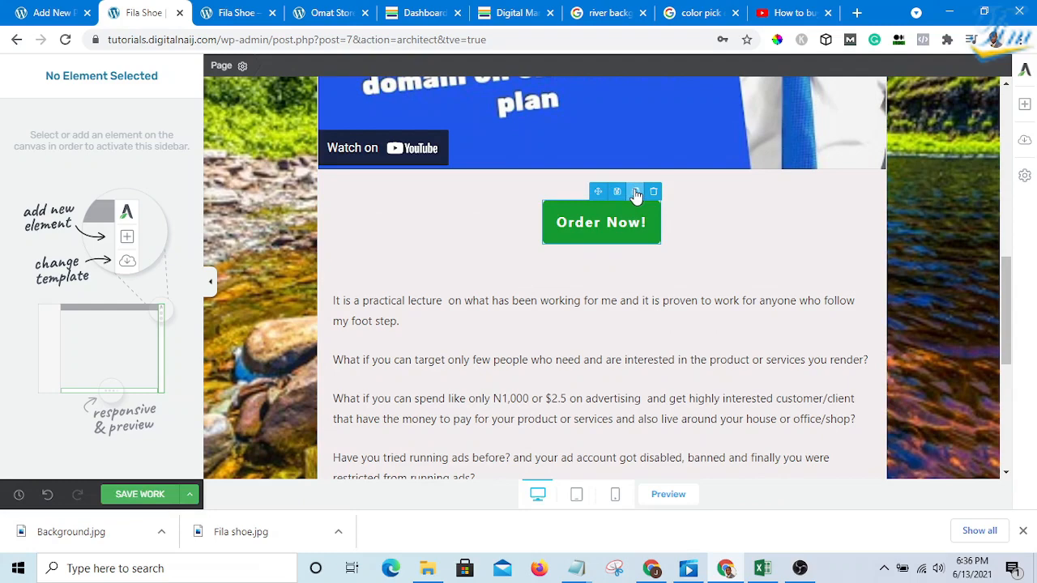
{"action": "left_click", "coordinate": [635, 192]}
{"action": "scroll", "coordinate": [635, 199], "scroll_direction": "down", "scroll_amount": 3}
{"action": "scroll", "coordinate": [596, 181], "scroll_direction": "up", "scroll_amount": 2}
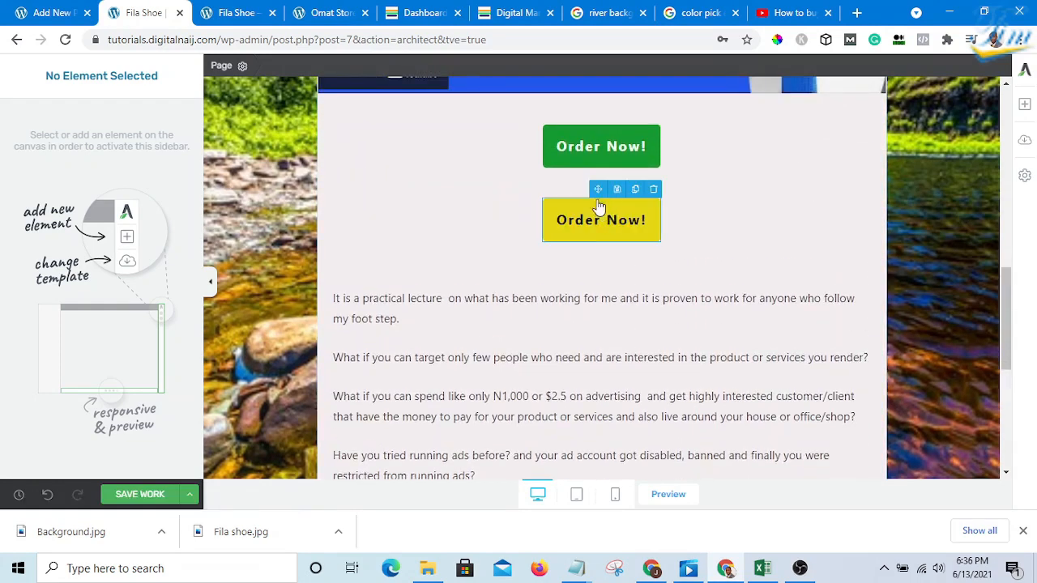
{"action": "left_click_drag", "start_coordinate": [599, 194], "coordinate": [572, 277]}
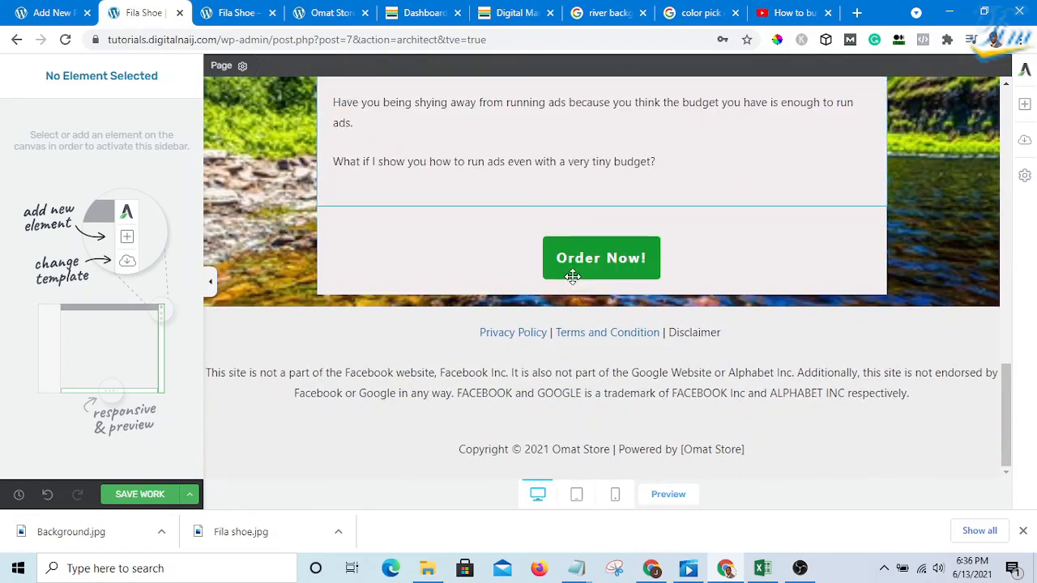
{"action": "scroll", "coordinate": [560, 306], "scroll_direction": "up", "scroll_amount": 3}
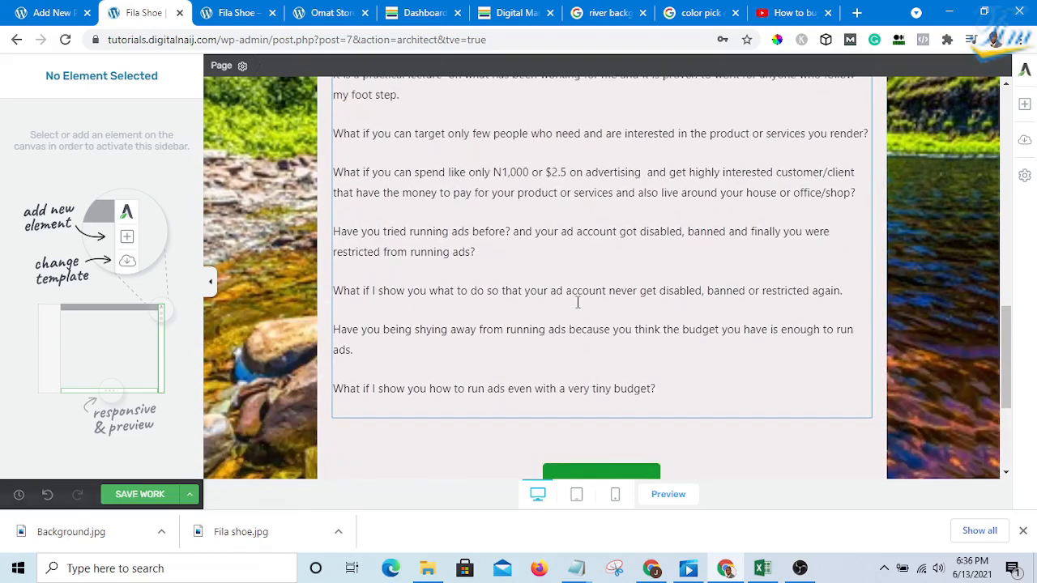
{"action": "scroll", "coordinate": [590, 127], "scroll_direction": "down", "scroll_amount": 3}
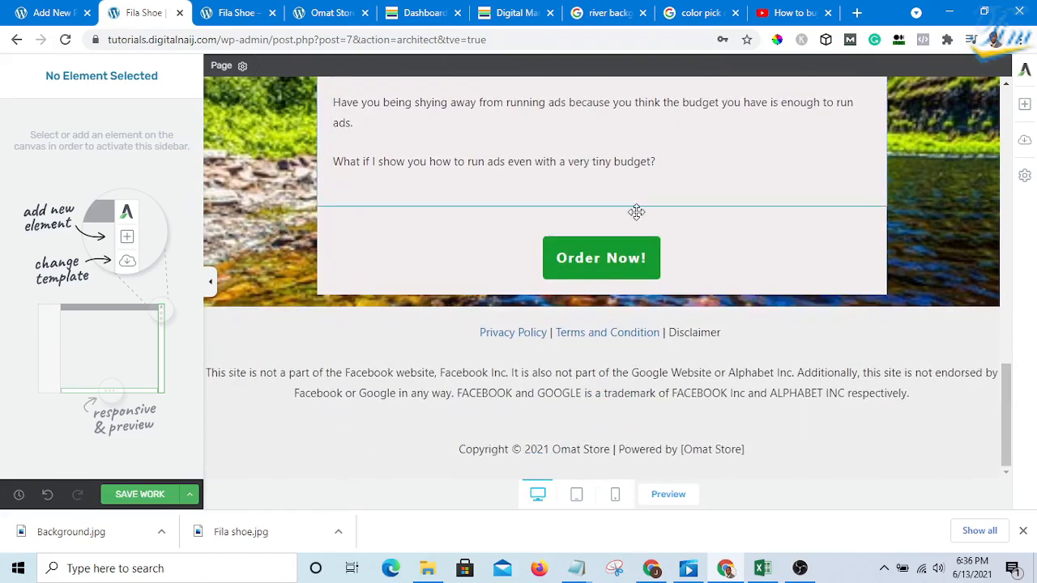
Step: Examine the reference page's layout below the light column, from the second sign-up button through the dark blue text block to "Read My Short Story"
{"action": "left_click", "coordinate": [510, 13]}
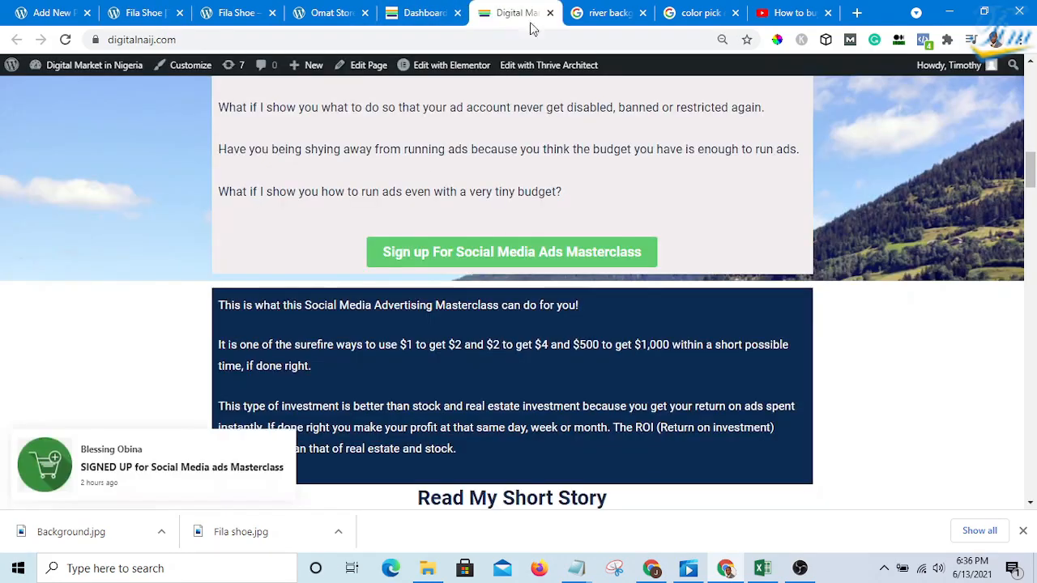
{"action": "scroll", "coordinate": [597, 180], "scroll_direction": "down", "scroll_amount": 3}
{"action": "scroll", "coordinate": [523, 196], "scroll_direction": "up", "scroll_amount": 2}
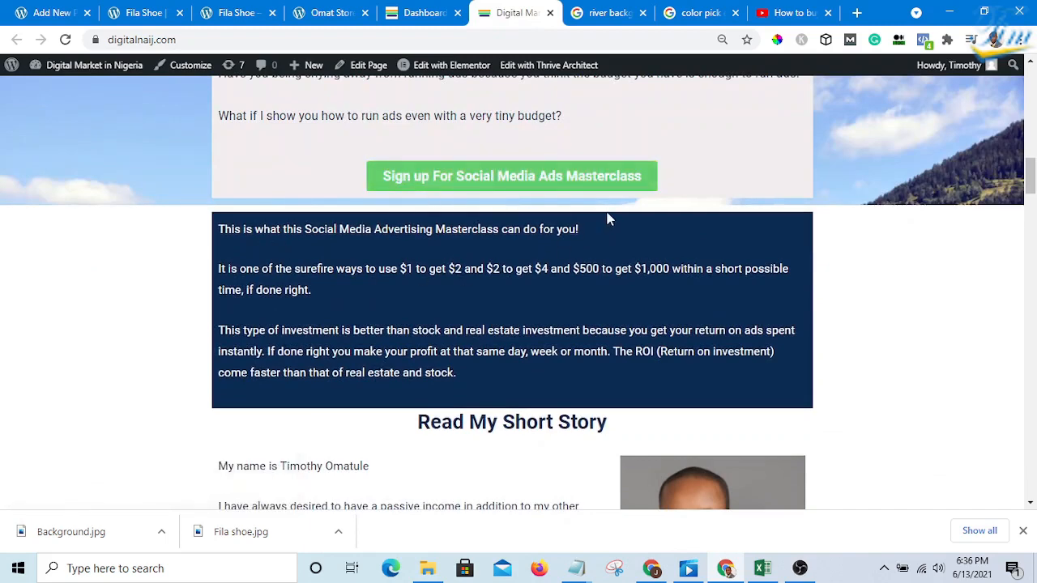
{"action": "scroll", "coordinate": [174, 227], "scroll_direction": "down", "scroll_amount": 2}
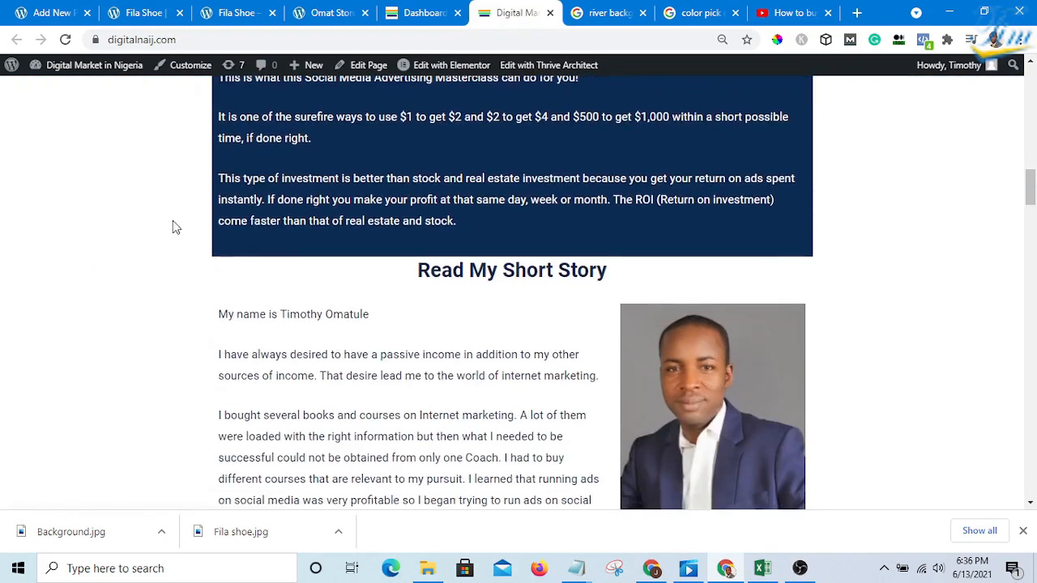
{"action": "scroll", "coordinate": [181, 227], "scroll_direction": "up", "scroll_amount": 3}
{"action": "scroll", "coordinate": [68, 226], "scroll_direction": "down", "scroll_amount": 1}
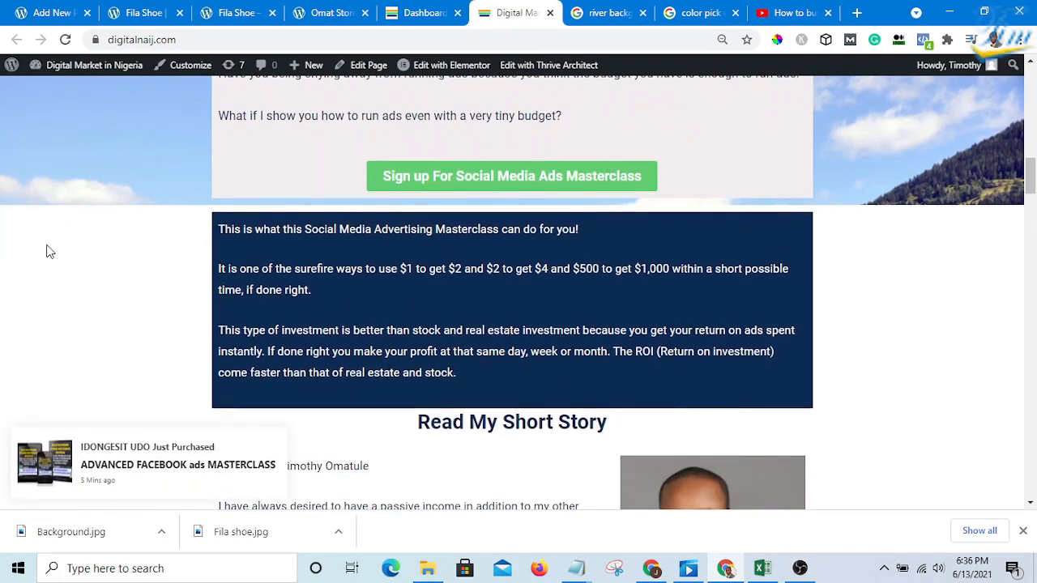
{"action": "scroll", "coordinate": [46, 250], "scroll_direction": "up", "scroll_amount": 2}
{"action": "scroll", "coordinate": [122, 259], "scroll_direction": "down", "scroll_amount": 3}
{"action": "scroll", "coordinate": [953, 273], "scroll_direction": "up", "scroll_amount": 5}
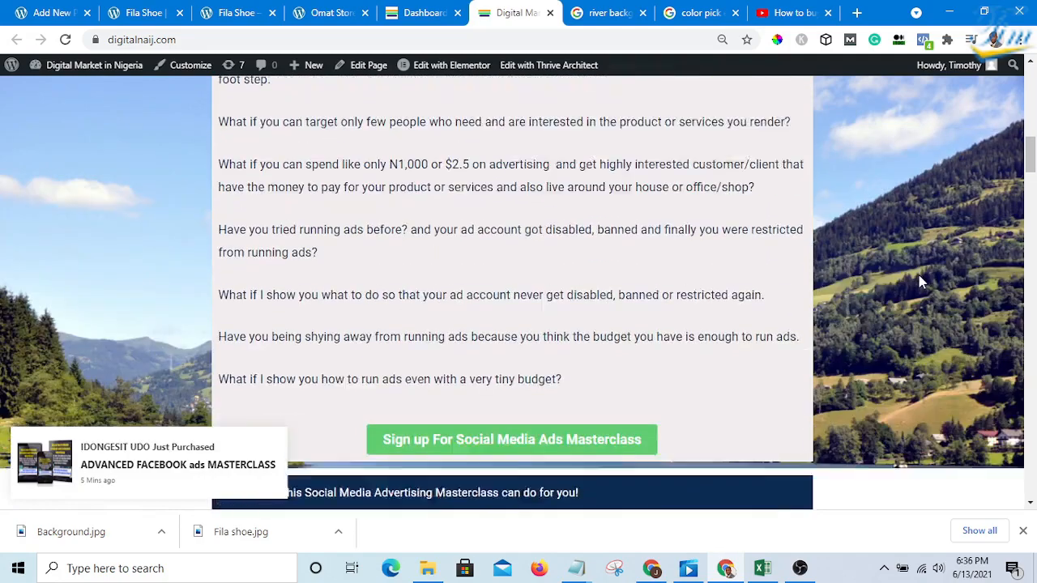
{"action": "scroll", "coordinate": [893, 194], "scroll_direction": "down", "scroll_amount": 4}
{"action": "scroll", "coordinate": [905, 323], "scroll_direction": "up", "scroll_amount": 1}
{"action": "scroll", "coordinate": [905, 322], "scroll_direction": "up", "scroll_amount": 3}
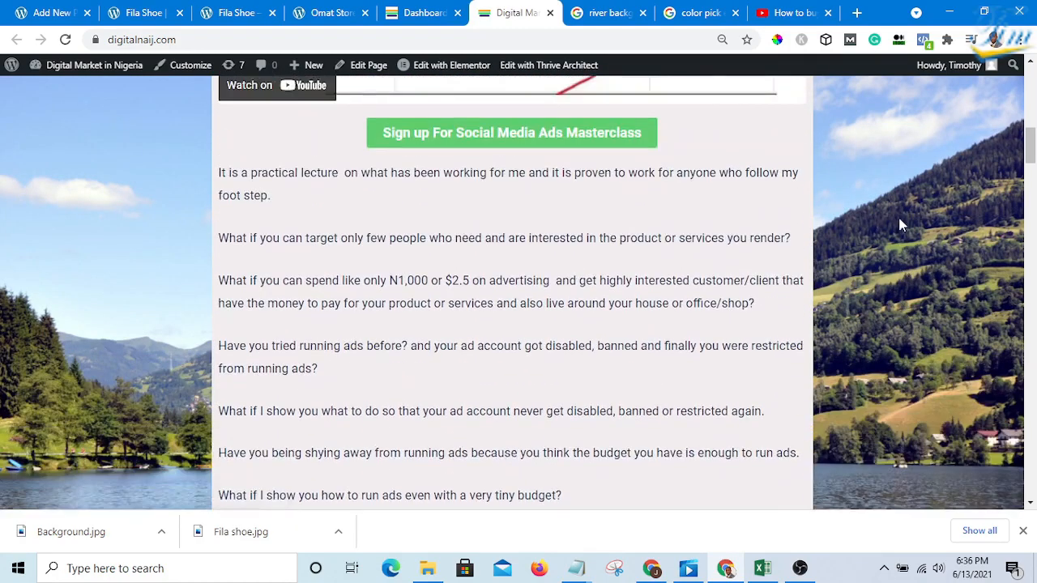
{"action": "scroll", "coordinate": [912, 317], "scroll_direction": "down", "scroll_amount": 6}
{"action": "scroll", "coordinate": [899, 243], "scroll_direction": "up", "scroll_amount": 2}
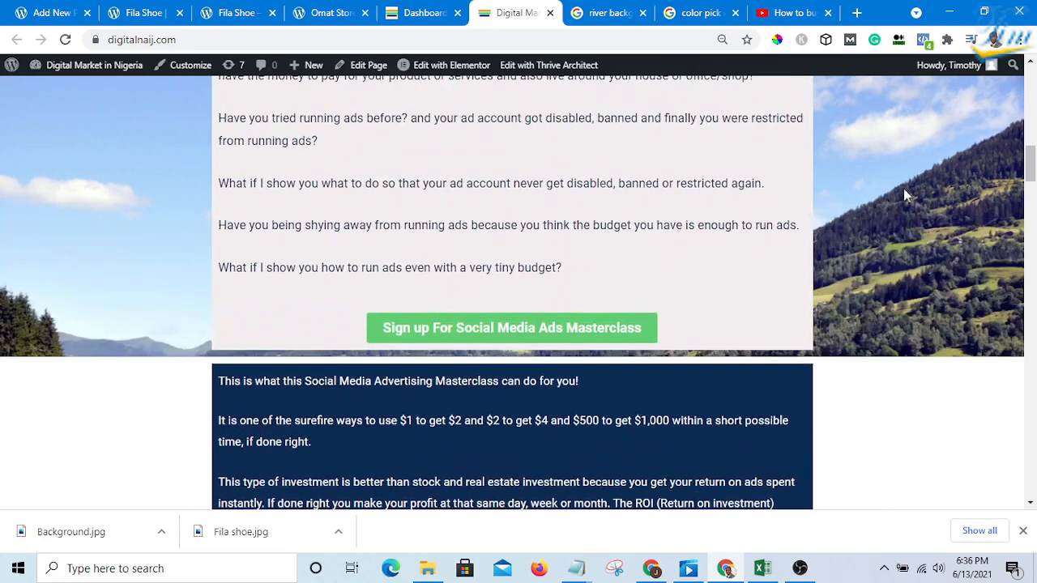
{"action": "scroll", "coordinate": [903, 188], "scroll_direction": "down", "scroll_amount": 2}
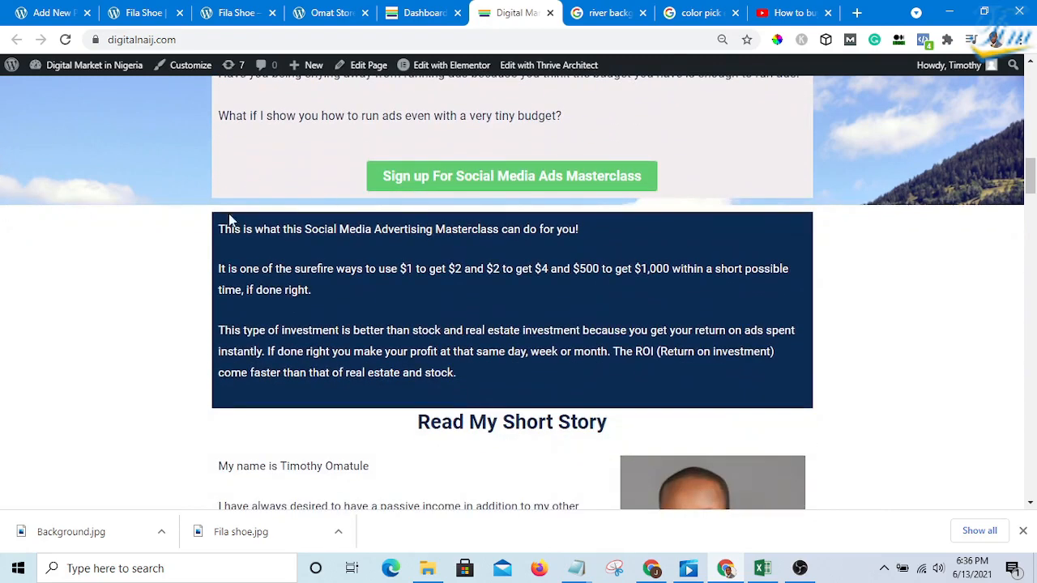
{"action": "scroll", "coordinate": [975, 260], "scroll_direction": "down", "scroll_amount": 3}
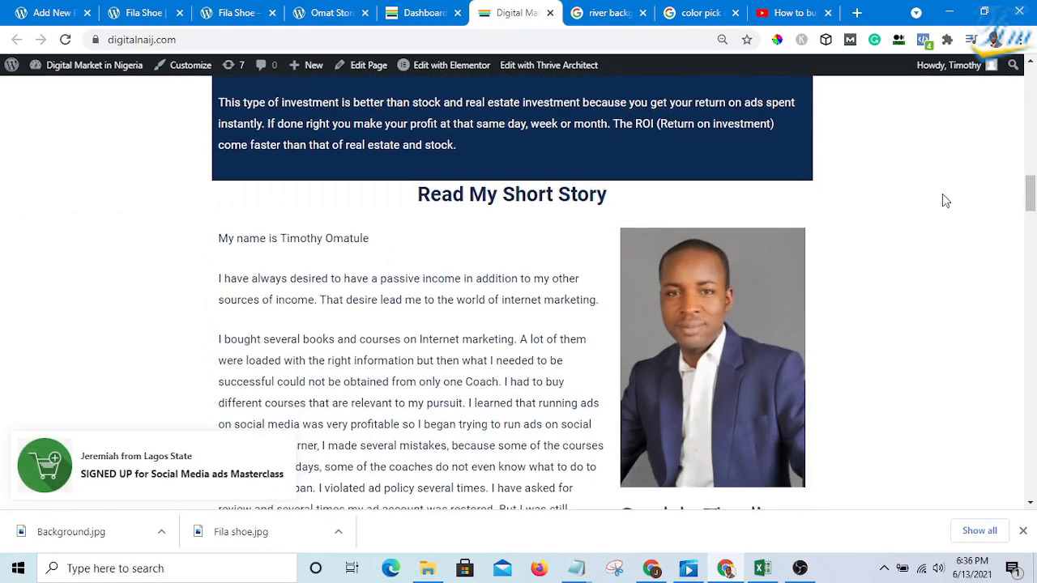
{"action": "scroll", "coordinate": [939, 190], "scroll_direction": "up", "scroll_amount": 1}
{"action": "scroll", "coordinate": [927, 203], "scroll_direction": "up", "scroll_amount": 2}
{"action": "scroll", "coordinate": [907, 308], "scroll_direction": "down", "scroll_amount": 1}
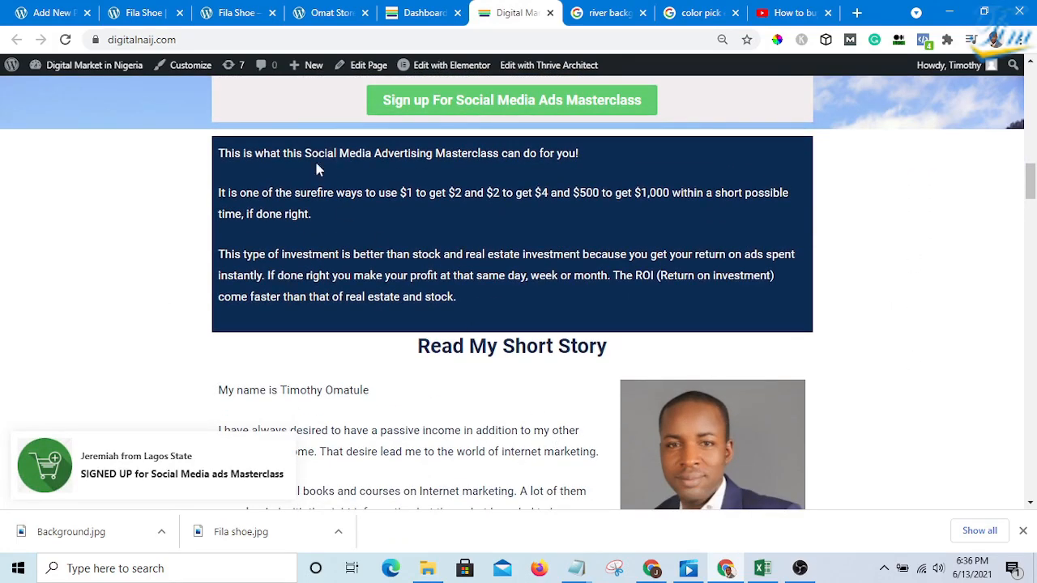
Step: Add an empty Background Section to the Fila Shoe page between the river-image section and the footer
{"action": "left_click", "coordinate": [132, 13]}
{"action": "scroll", "coordinate": [676, 252], "scroll_direction": "up", "scroll_amount": 3}
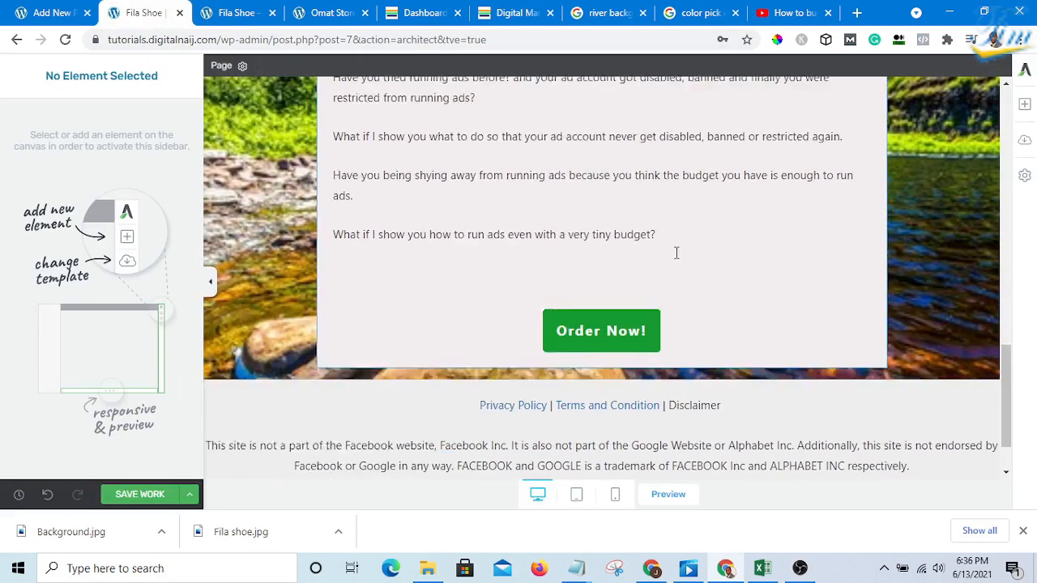
{"action": "scroll", "coordinate": [625, 187], "scroll_direction": "down", "scroll_amount": 3}
{"action": "scroll", "coordinate": [818, 243], "scroll_direction": "up", "scroll_amount": 1}
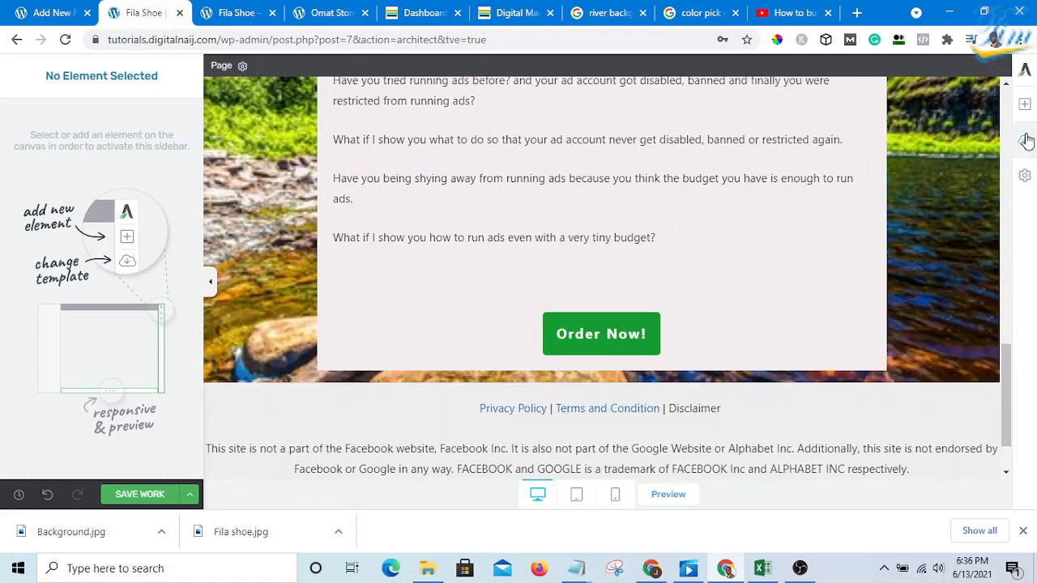
{"action": "left_click", "coordinate": [1024, 104]}
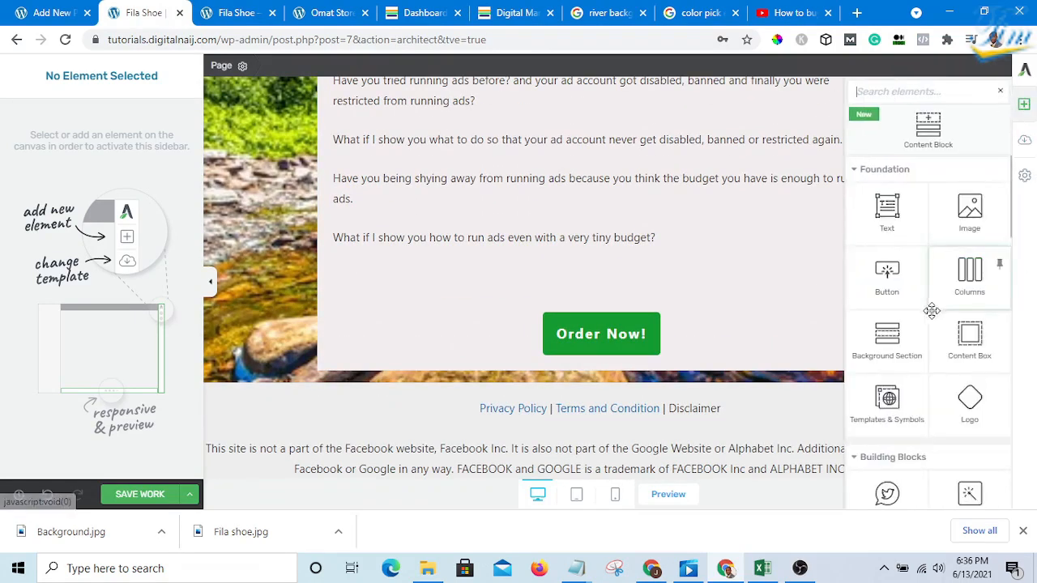
{"action": "scroll", "coordinate": [899, 267], "scroll_direction": "down", "scroll_amount": 2}
{"action": "scroll", "coordinate": [897, 252], "scroll_direction": "up", "scroll_amount": 1}
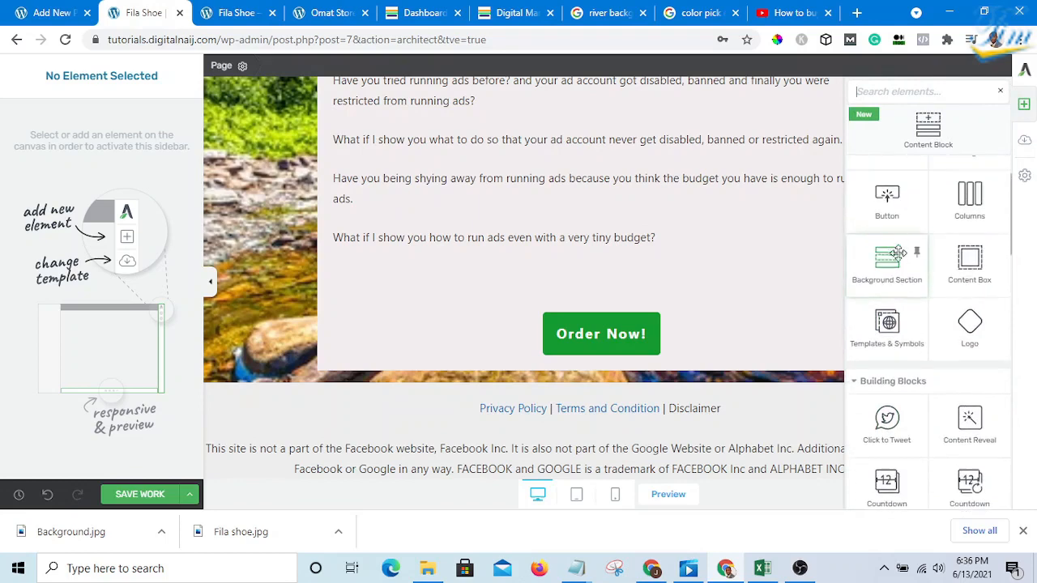
{"action": "left_click_drag", "start_coordinate": [891, 266], "coordinate": [560, 396]}
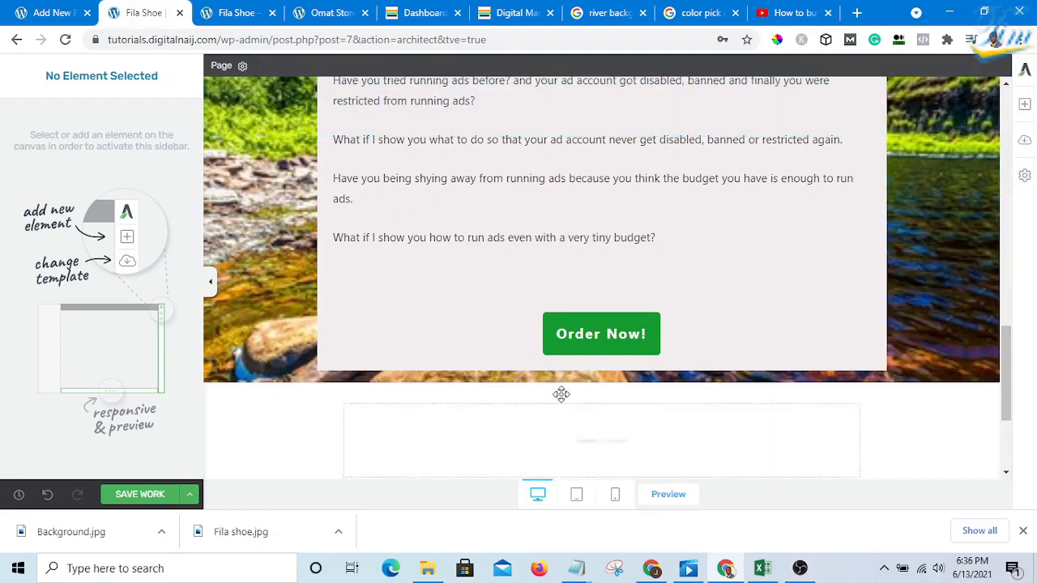
{"action": "scroll", "coordinate": [562, 395], "scroll_direction": "down", "scroll_amount": 2}
{"action": "scroll", "coordinate": [583, 365], "scroll_direction": "up", "scroll_amount": 1}
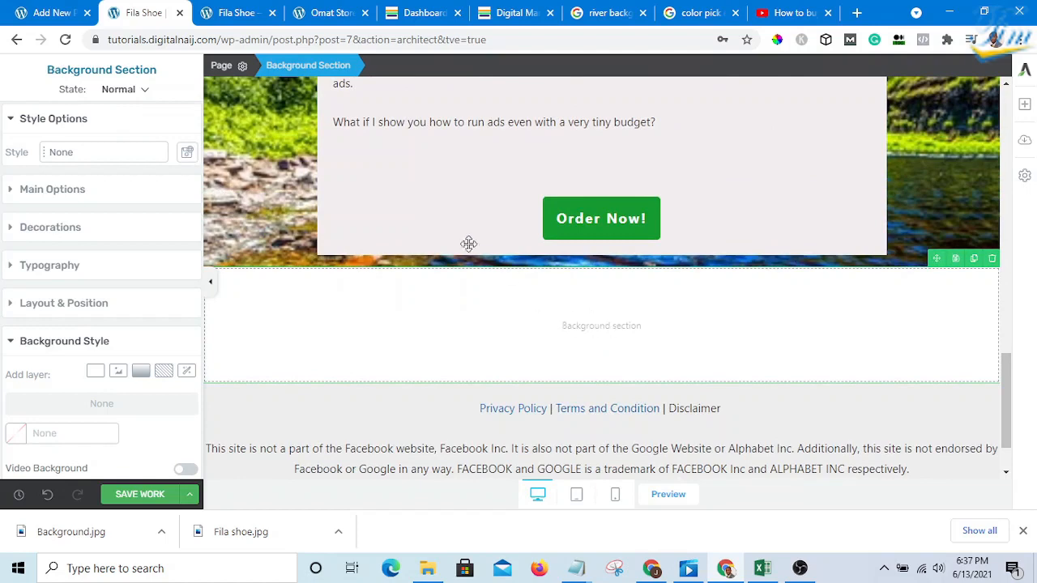
Step: Check the dark blue text block on the reference page and insert a Content Box into the new Background Section
{"action": "left_click", "coordinate": [513, 13]}
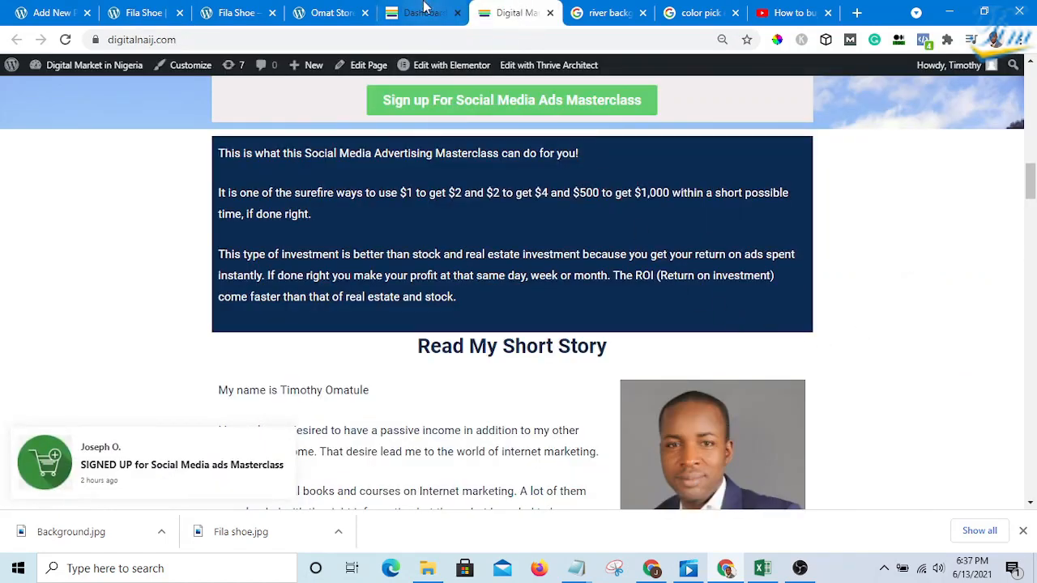
{"action": "left_click", "coordinate": [146, 14]}
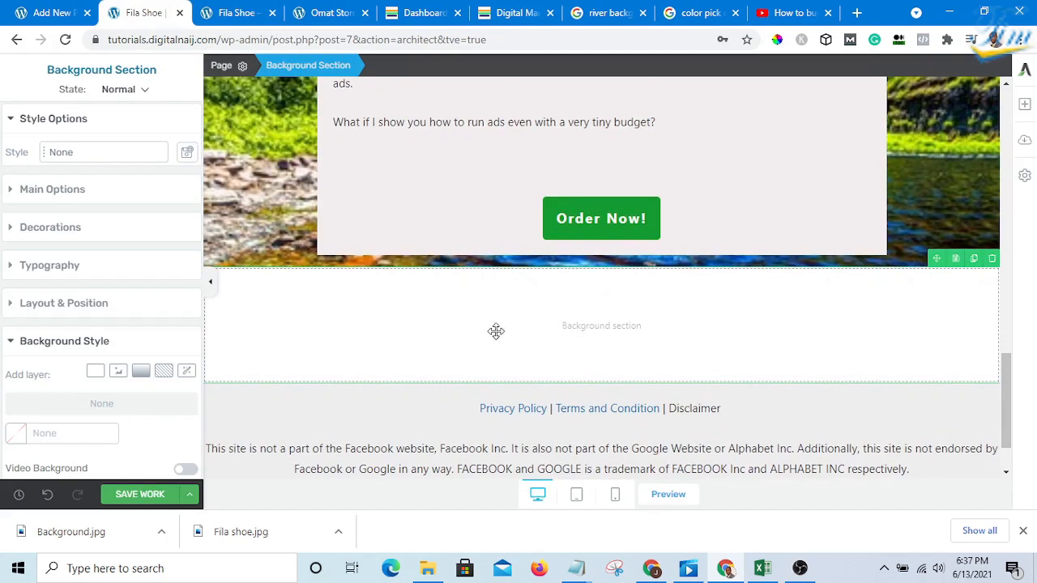
{"action": "left_click", "coordinate": [1024, 107]}
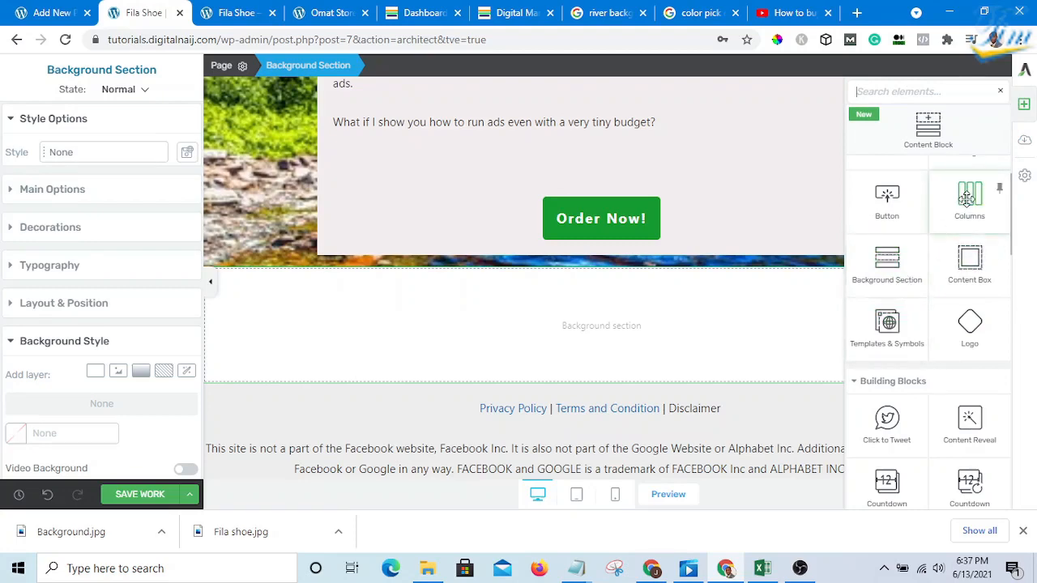
{"action": "left_click_drag", "start_coordinate": [971, 196], "coordinate": [1032, 102]}
{"action": "left_click", "coordinate": [1026, 105]}
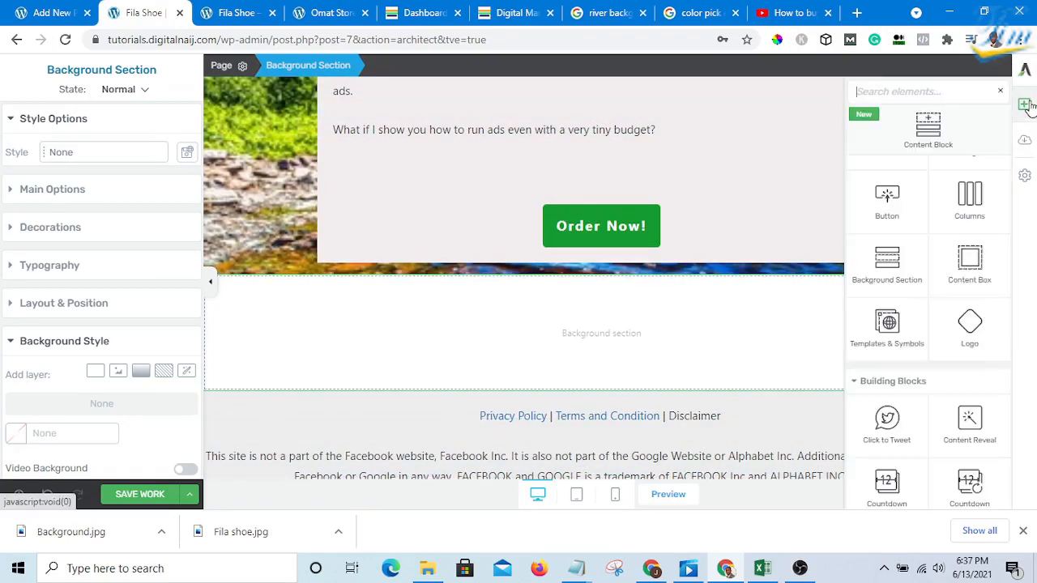
{"action": "left_click_drag", "start_coordinate": [978, 263], "coordinate": [578, 350]}
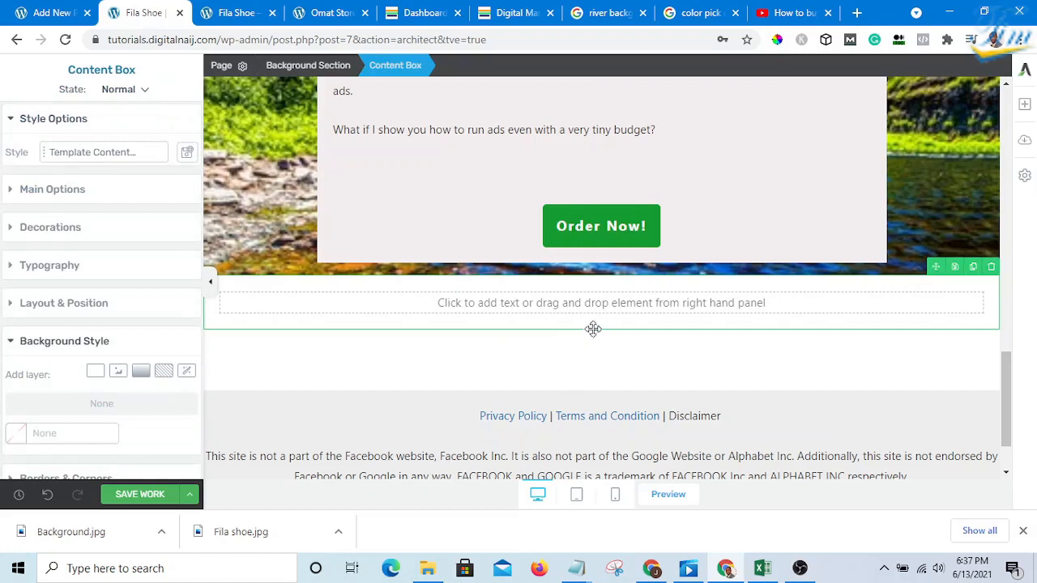
Step: Set the new Content Box's maximum width to 750 px
{"action": "left_click", "coordinate": [12, 193]}
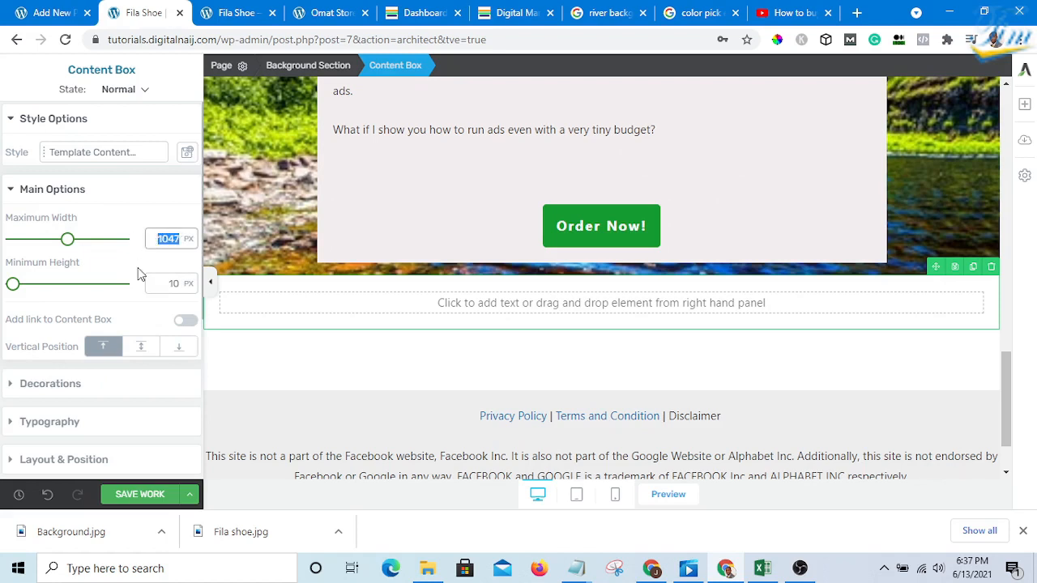
{"action": "type", "text": "75"}
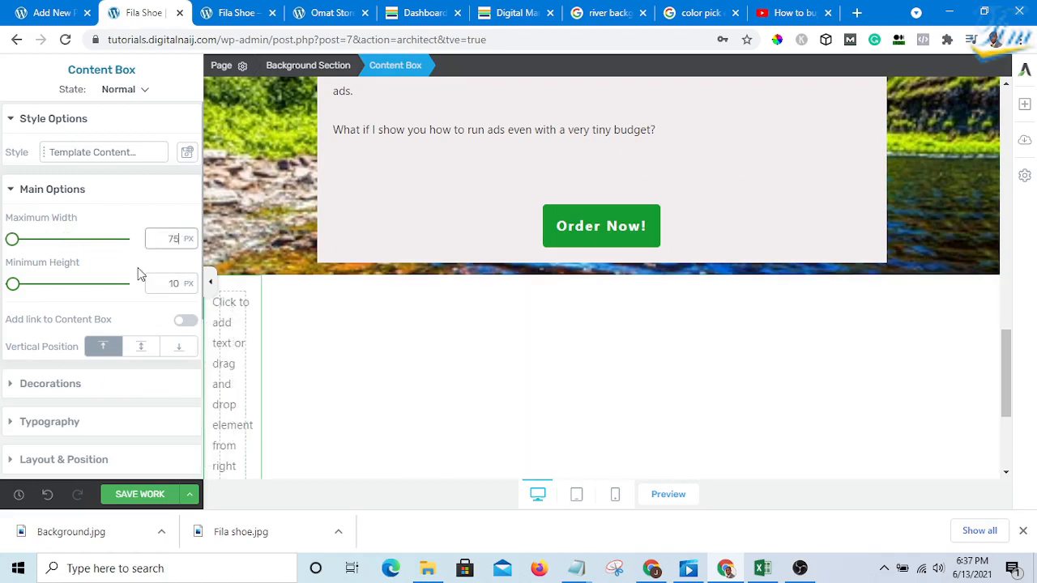
{"action": "type", "text": "0"}
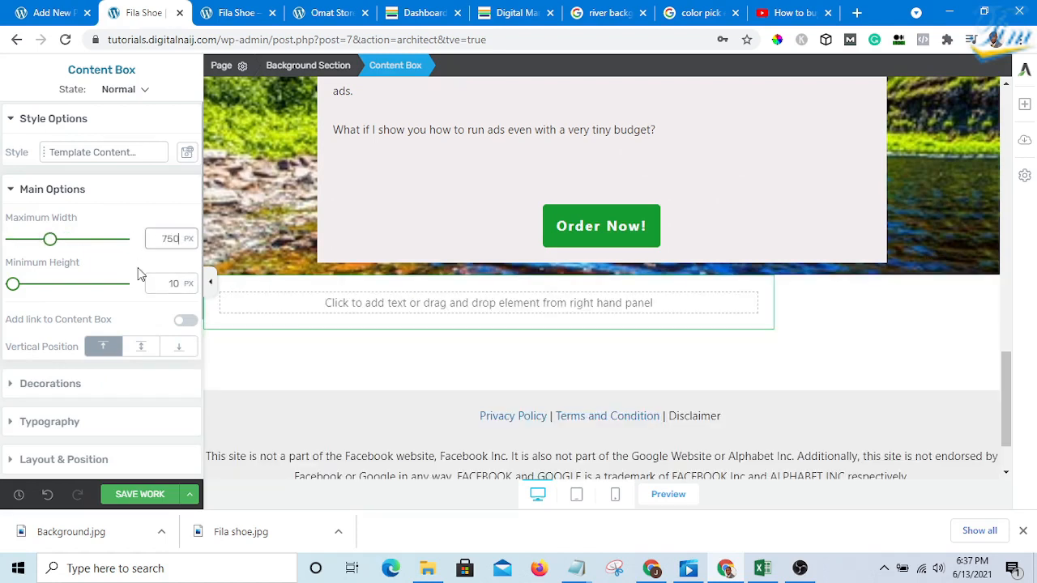
{"action": "scroll", "coordinate": [518, 289], "scroll_direction": "down", "scroll_amount": 2}
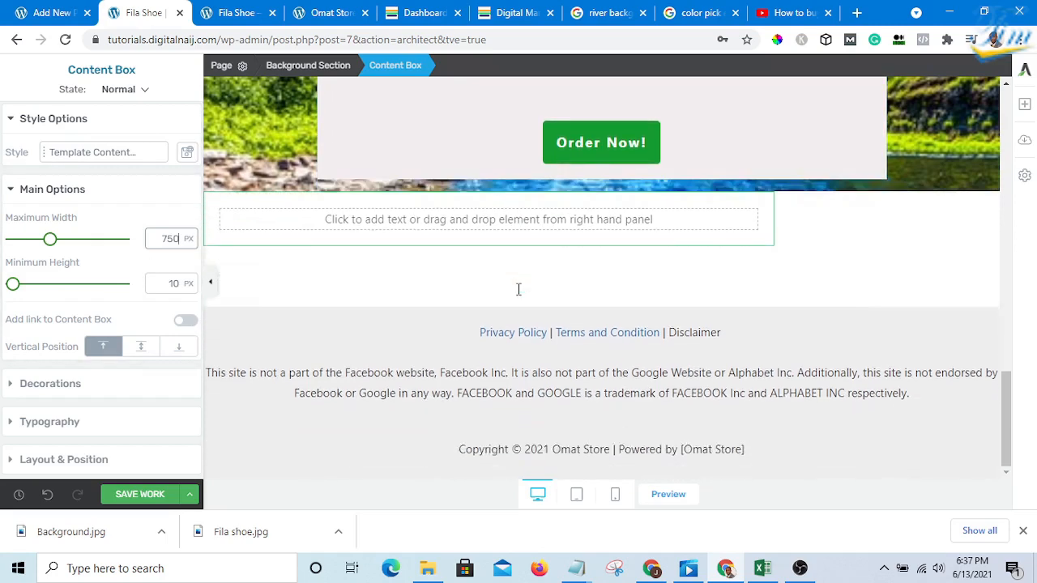
{"action": "scroll", "coordinate": [550, 303], "scroll_direction": "up", "scroll_amount": 1}
{"action": "left_click", "coordinate": [661, 347]}
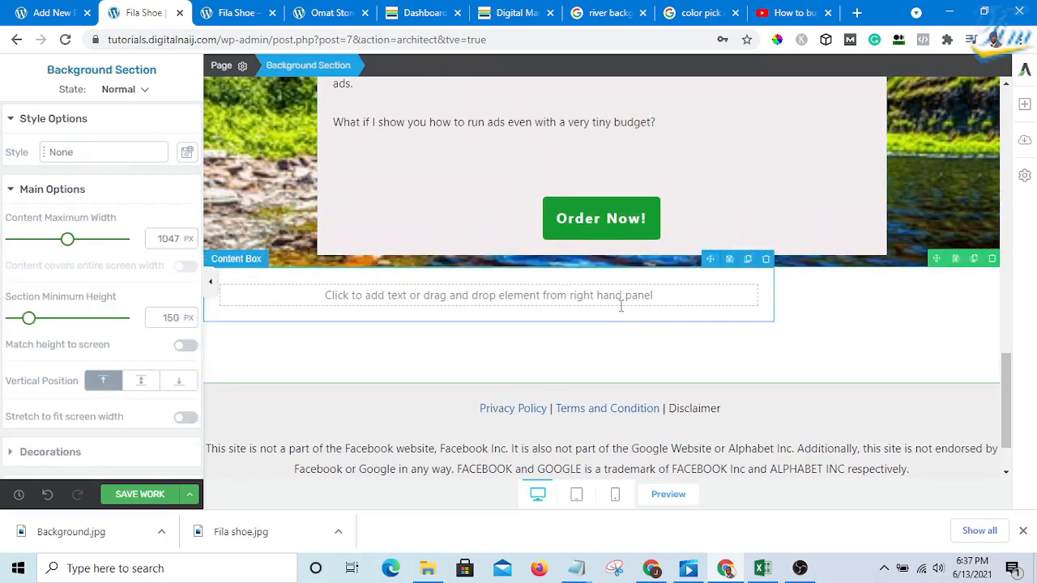
Step: Start a text element inside the new Content Box and centre-align the box within its Background Section
{"action": "left_click", "coordinate": [618, 298]}
{"action": "left_click", "coordinate": [580, 326]}
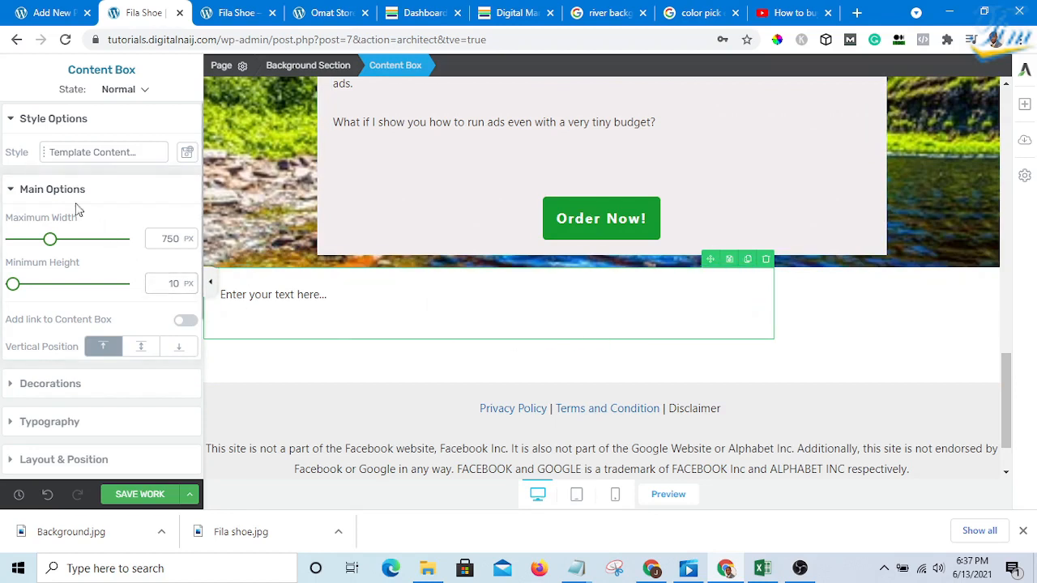
{"action": "scroll", "coordinate": [27, 342], "scroll_direction": "down", "scroll_amount": 2}
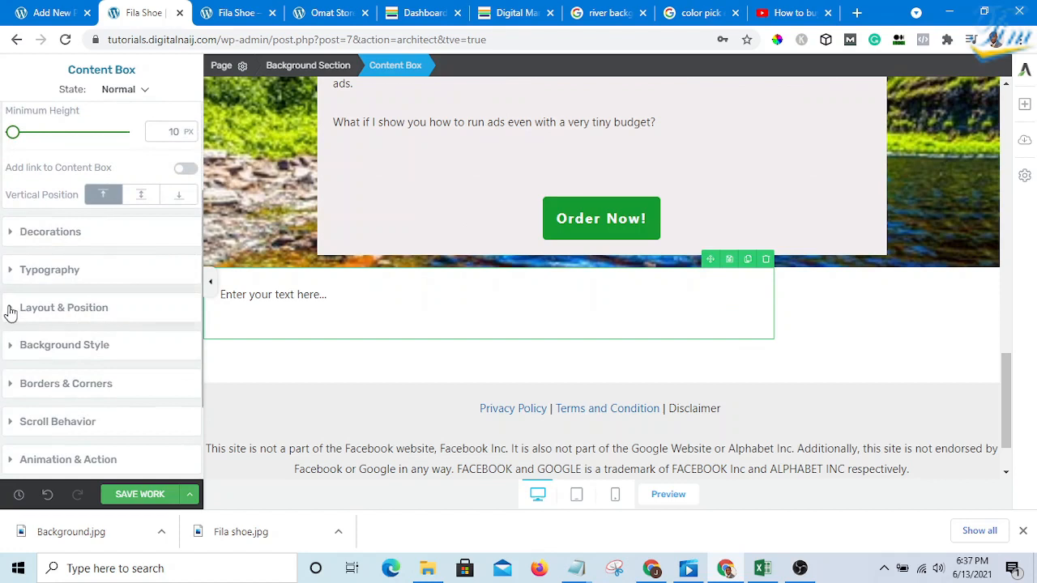
{"action": "left_click", "coordinate": [9, 312]}
{"action": "scroll", "coordinate": [85, 299], "scroll_direction": "down", "scroll_amount": 4}
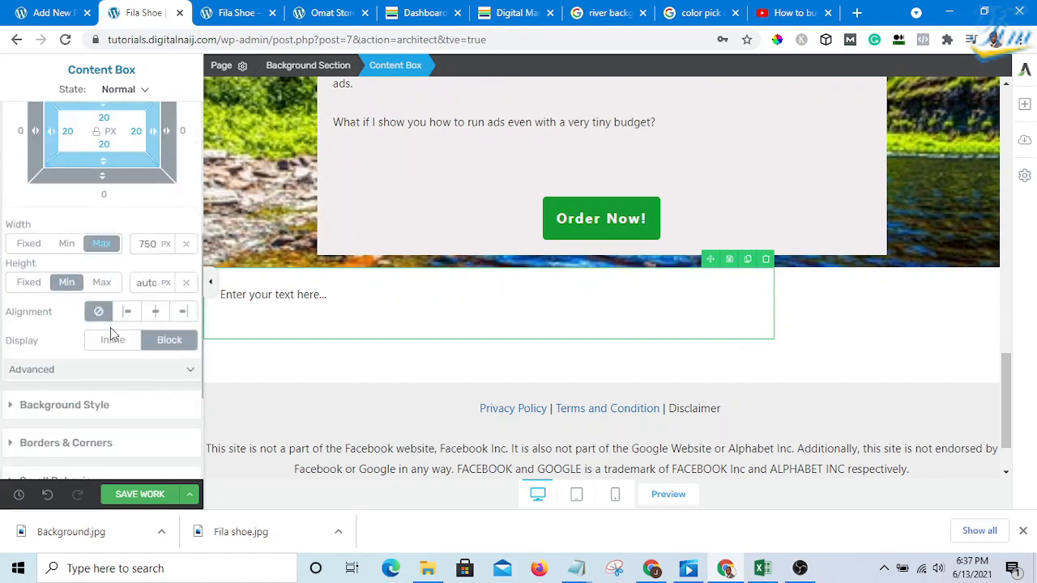
{"action": "left_click", "coordinate": [158, 315]}
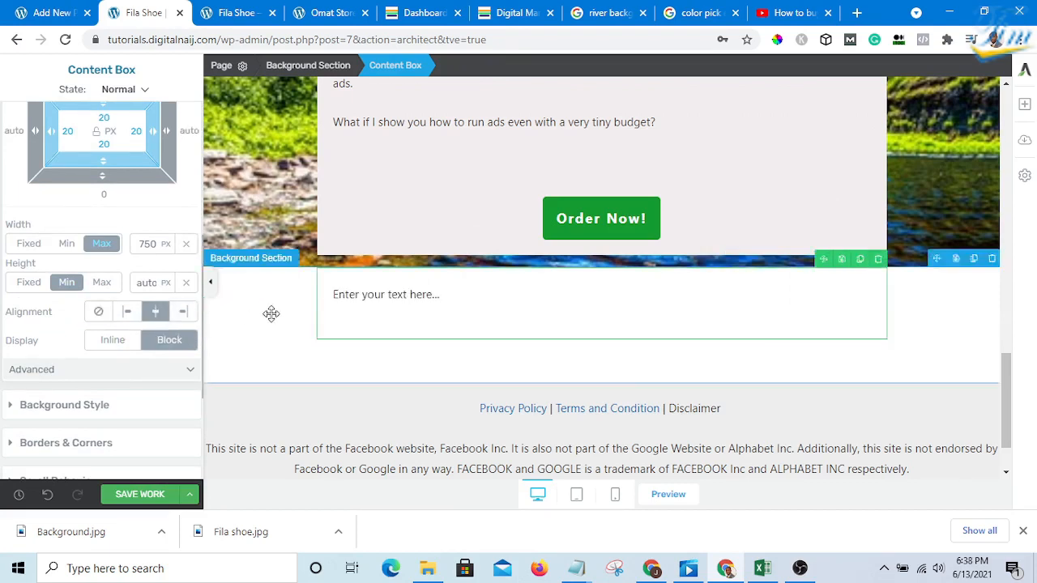
{"action": "scroll", "coordinate": [526, 316], "scroll_direction": "up", "scroll_amount": 1}
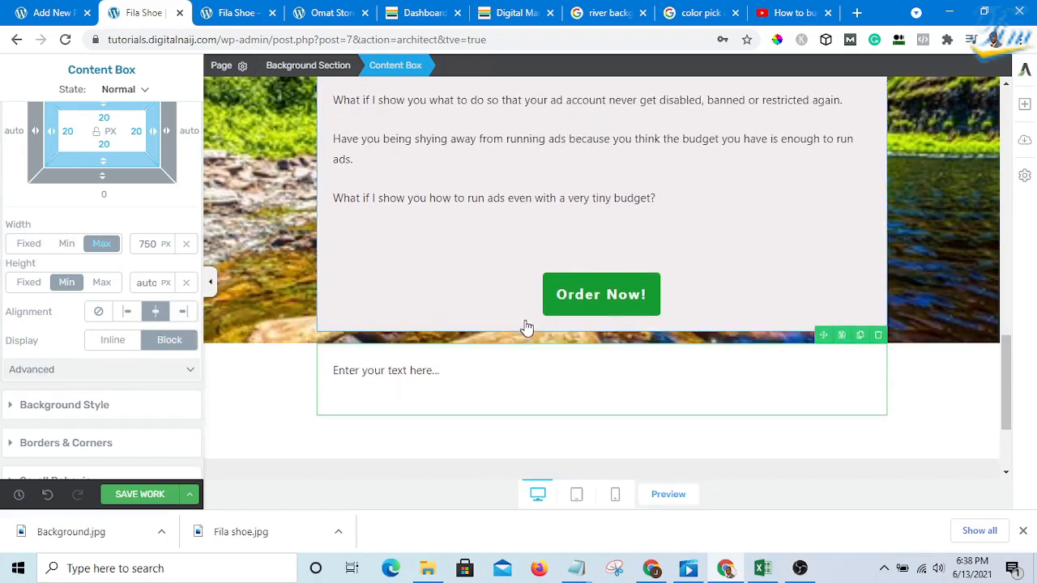
{"action": "scroll", "coordinate": [527, 324], "scroll_direction": "down", "scroll_amount": 2}
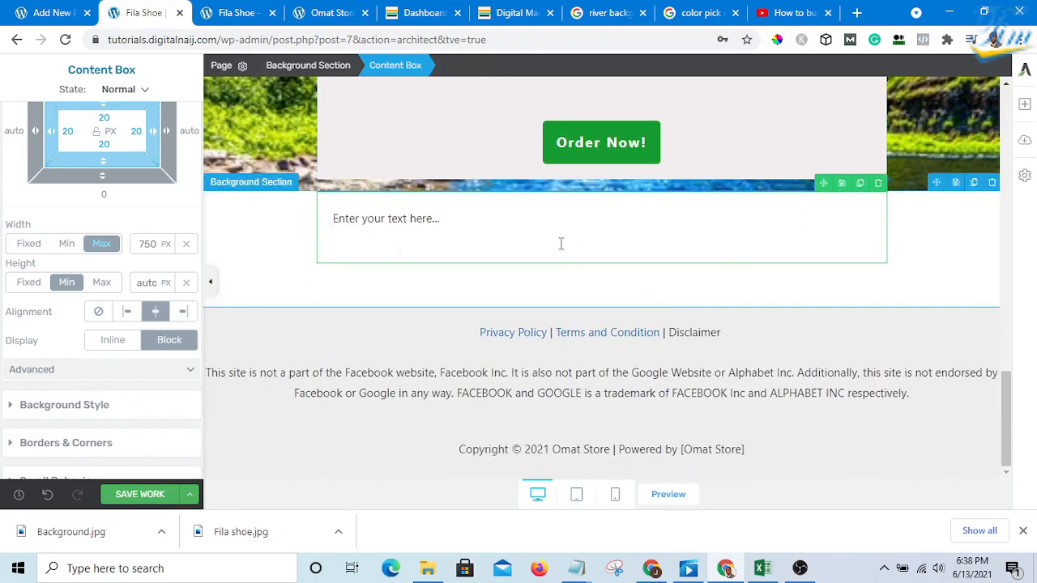
{"action": "scroll", "coordinate": [550, 248], "scroll_direction": "up", "scroll_amount": 2}
Step: Sample the dark blue block's background colour on the reference page with the ColorPick eyedropper and copy its code, 0B2B52
{"action": "left_click", "coordinate": [518, 13]}
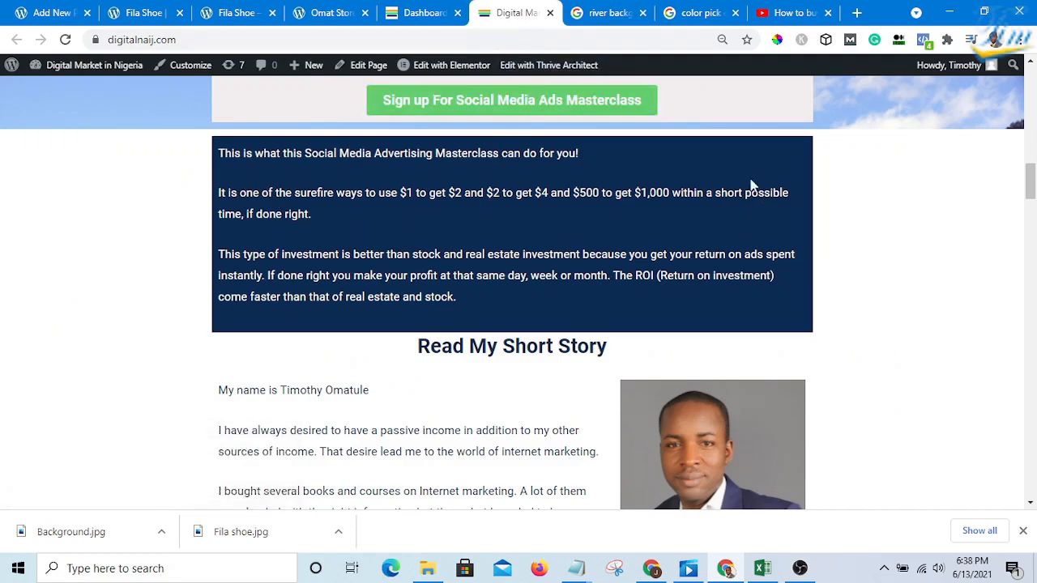
{"action": "scroll", "coordinate": [488, 300], "scroll_direction": "up", "scroll_amount": 2}
{"action": "scroll", "coordinate": [489, 300], "scroll_direction": "down", "scroll_amount": 2}
{"action": "left_click", "coordinate": [777, 39]}
{"action": "left_click", "coordinate": [660, 192]}
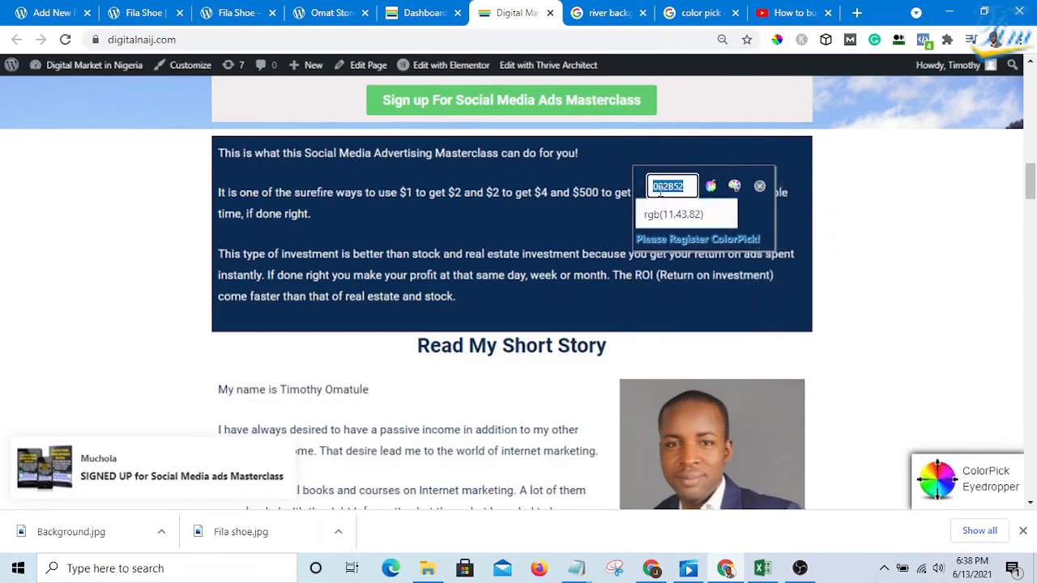
{"action": "right_click", "coordinate": [663, 188]}
{"action": "left_click", "coordinate": [690, 198]}
{"action": "left_click", "coordinate": [760, 188]}
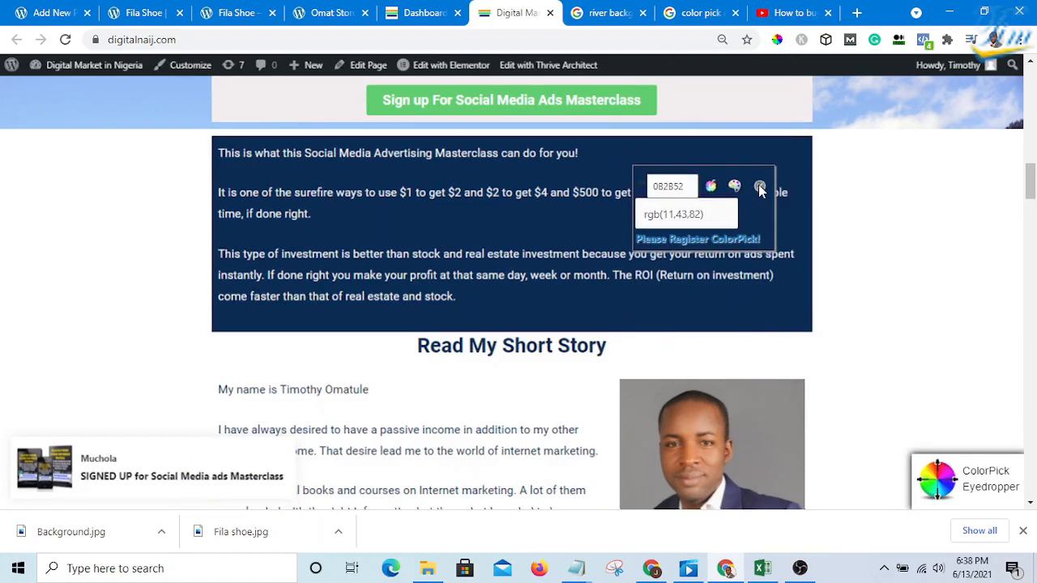
Step: Return to the Fila Shoe page editor and select the Content Box around the placeholder text below the light column
{"action": "left_click", "coordinate": [411, 10]}
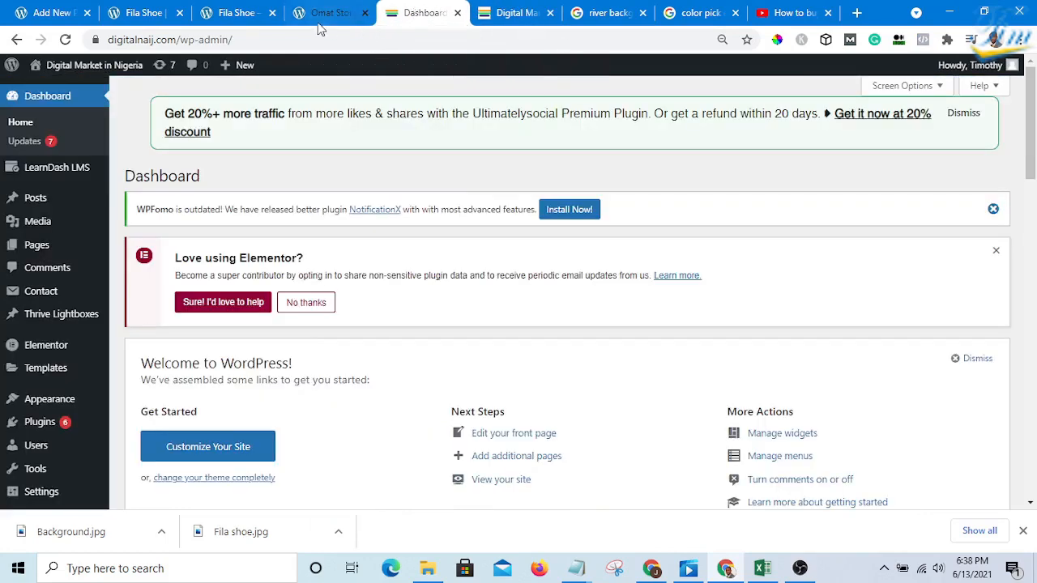
{"action": "left_click", "coordinate": [135, 9]}
{"action": "scroll", "coordinate": [505, 347], "scroll_direction": "down", "scroll_amount": 3}
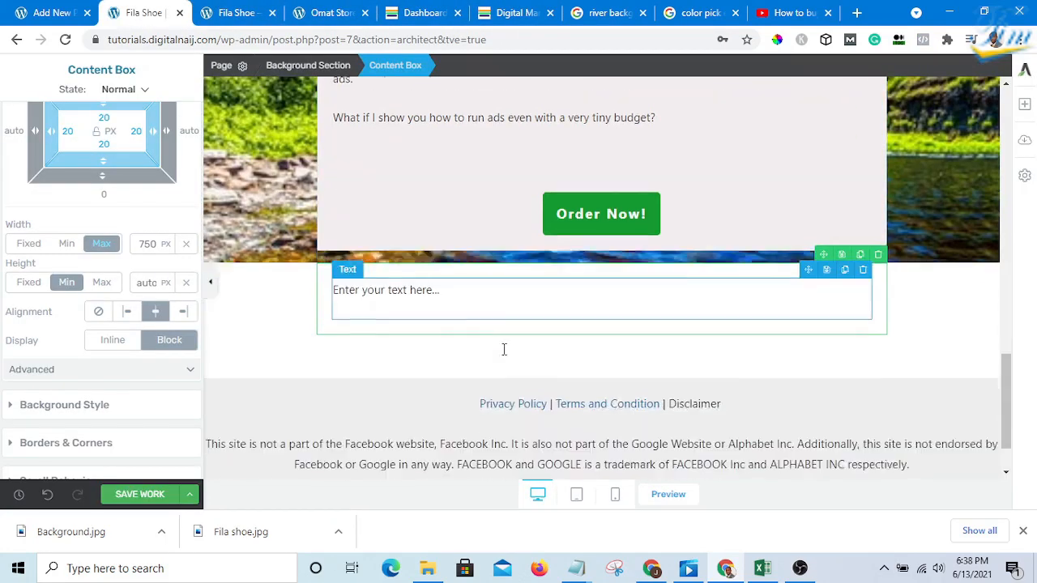
{"action": "scroll", "coordinate": [609, 267], "scroll_direction": "up", "scroll_amount": 1}
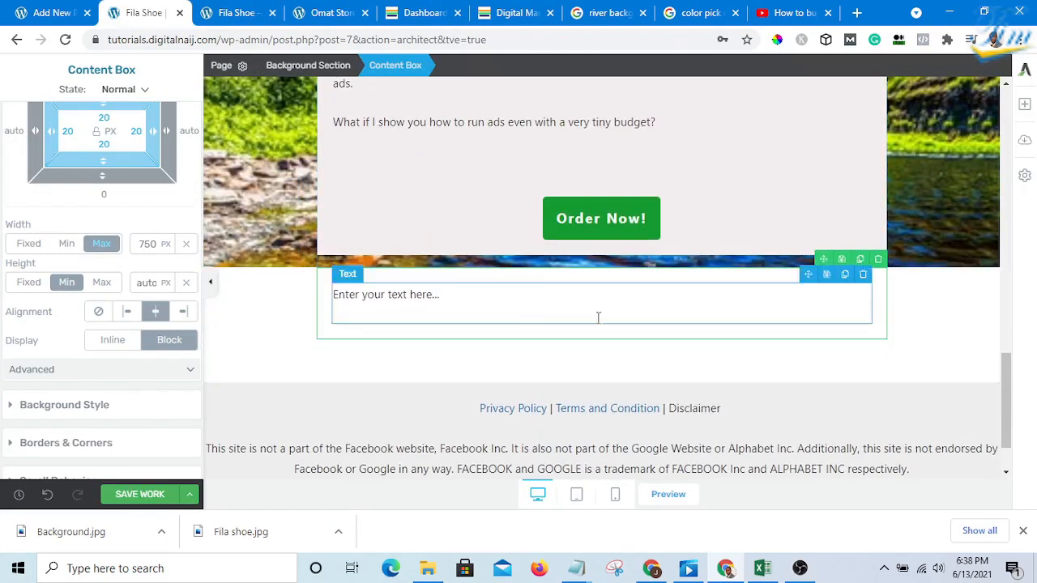
{"action": "left_click", "coordinate": [454, 315]}
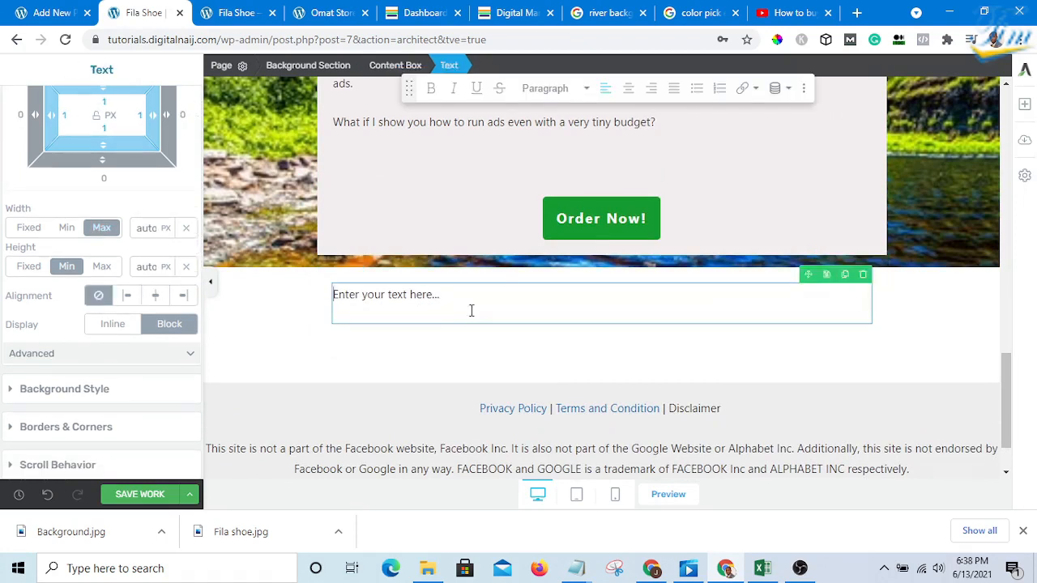
{"action": "left_click", "coordinate": [324, 335]}
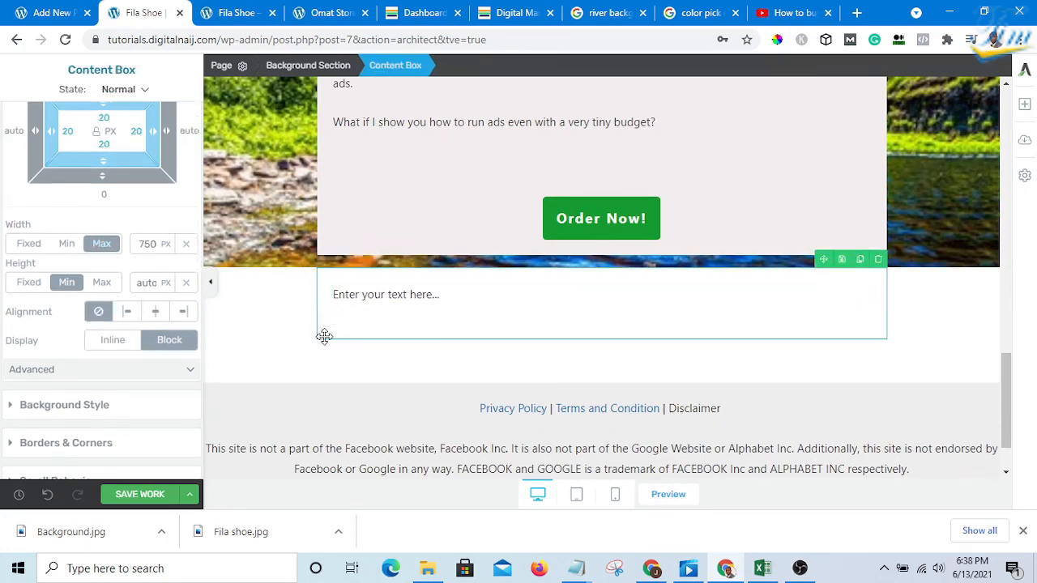
{"action": "left_click", "coordinate": [319, 345]}
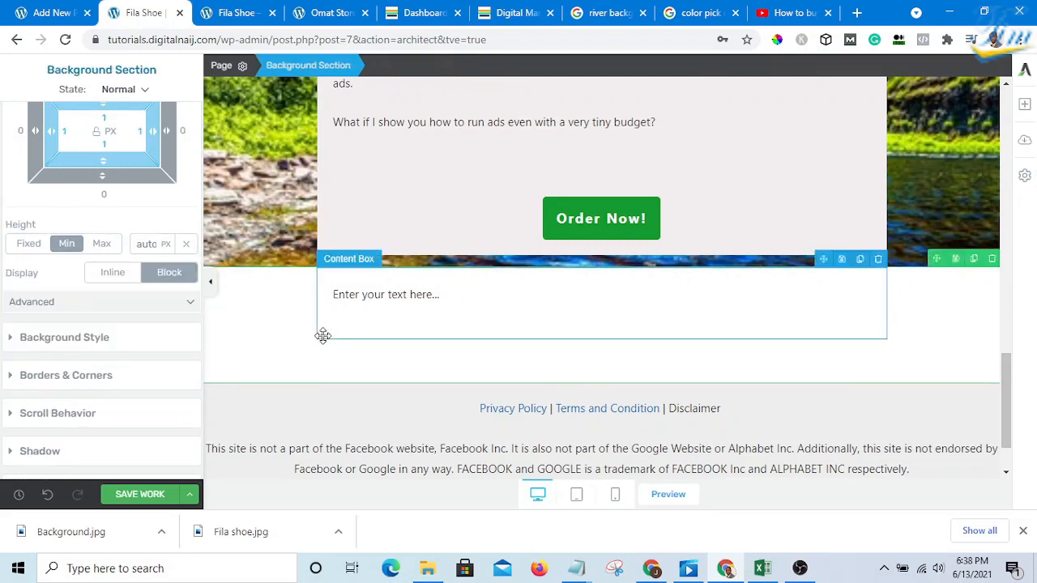
{"action": "left_click", "coordinate": [323, 335]}
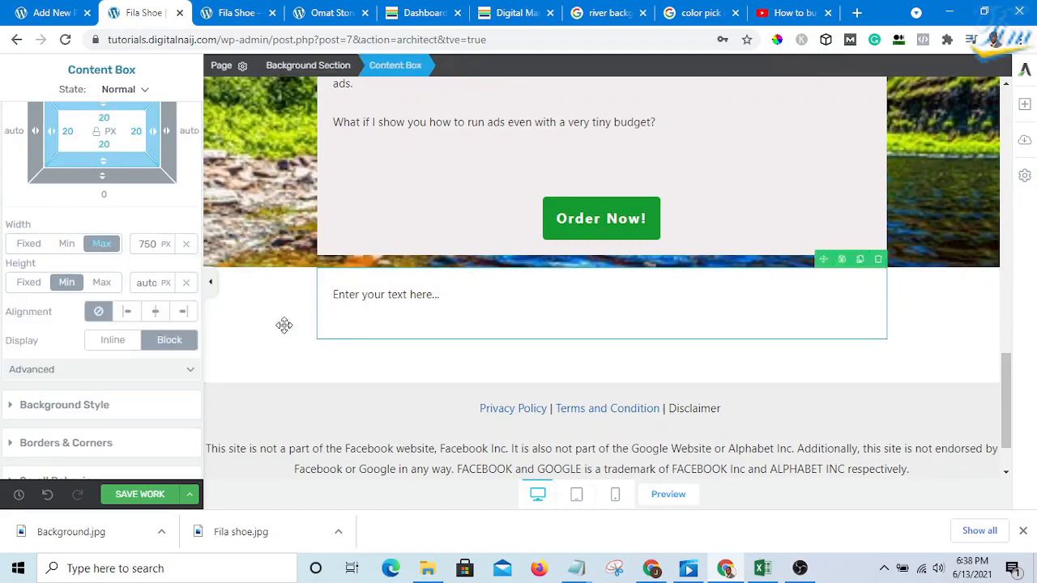
Step: Give the Content Box a solid background colour of #0b2b52 at 100 opacity and save the page
{"action": "scroll", "coordinate": [49, 276], "scroll_direction": "up", "scroll_amount": 3}
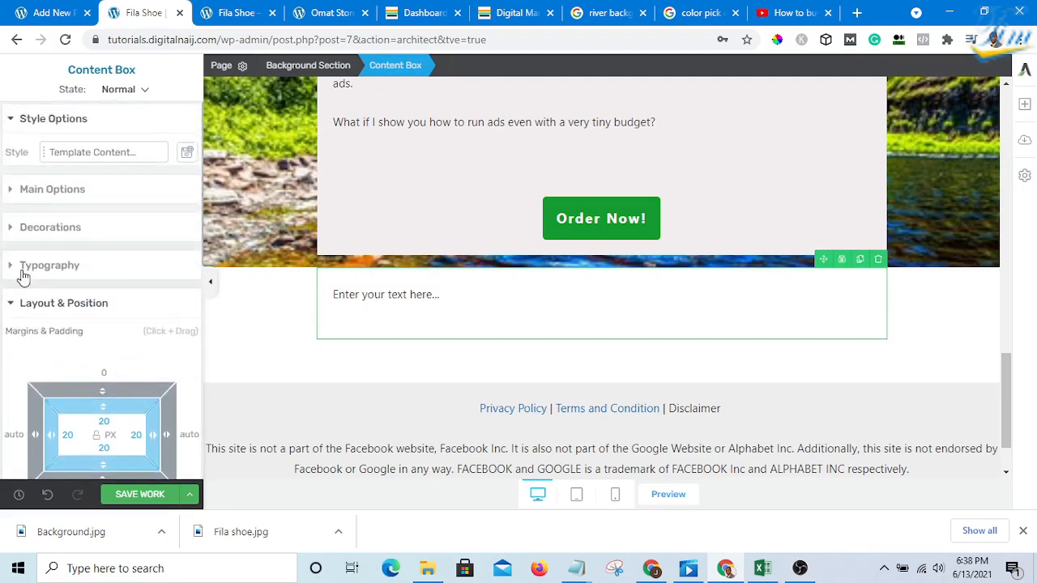
{"action": "scroll", "coordinate": [20, 243], "scroll_direction": "down", "scroll_amount": 3}
{"action": "scroll", "coordinate": [20, 243], "scroll_direction": "down", "scroll_amount": 3}
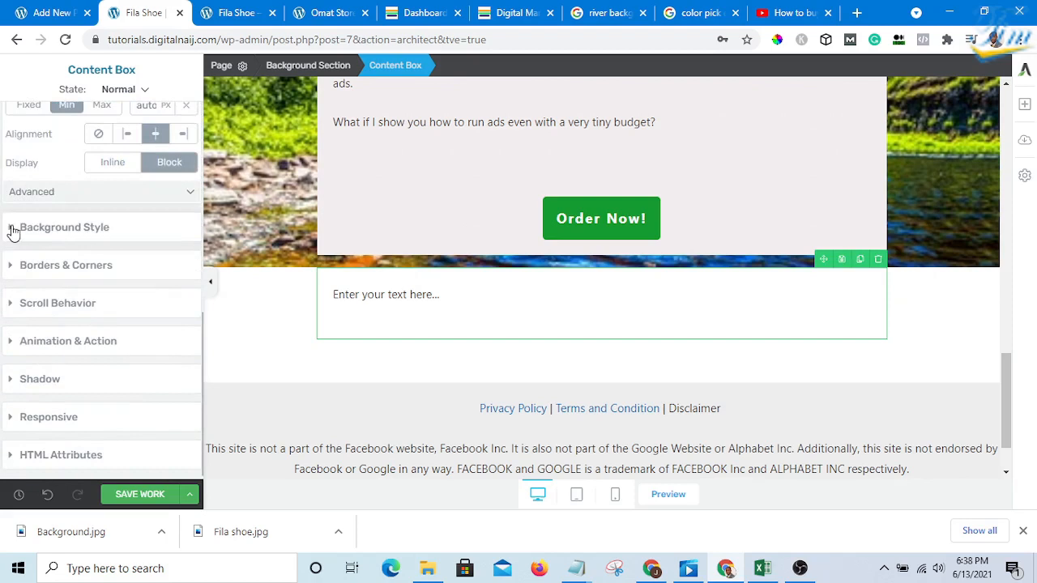
{"action": "left_click", "coordinate": [11, 230]}
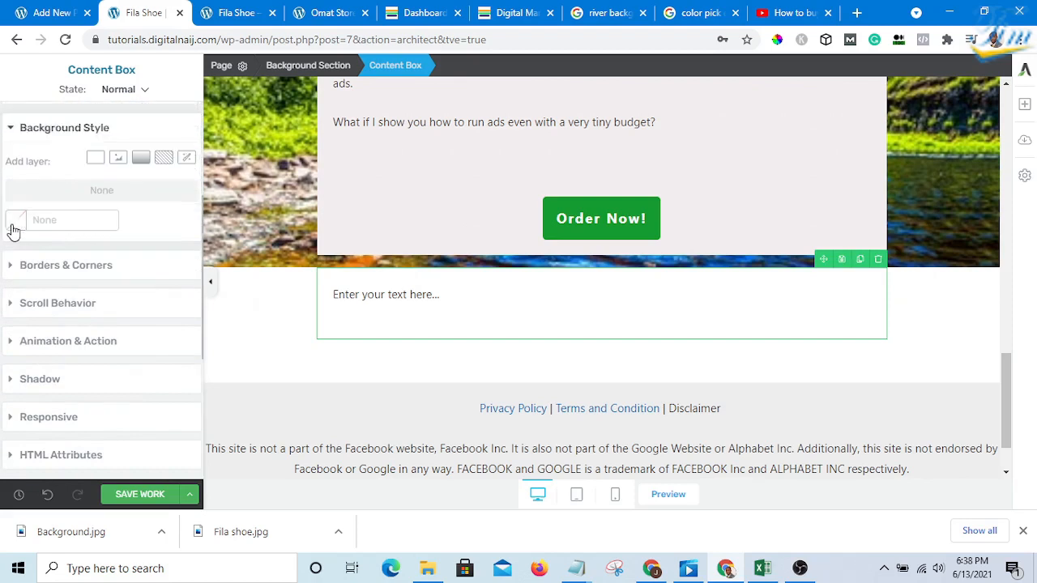
{"action": "left_click", "coordinate": [95, 157]}
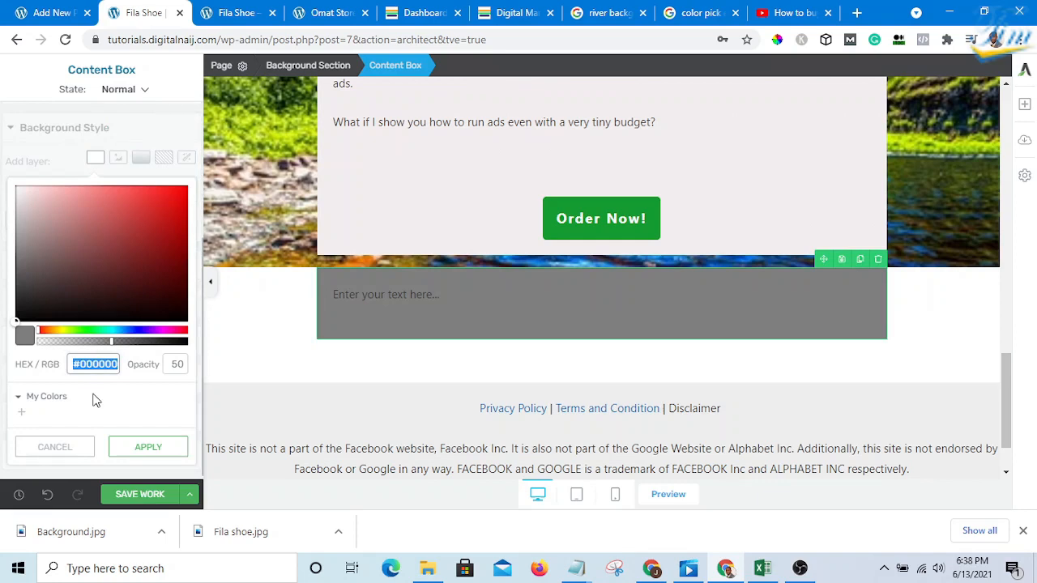
{"action": "key", "text": "ctrl+v"}
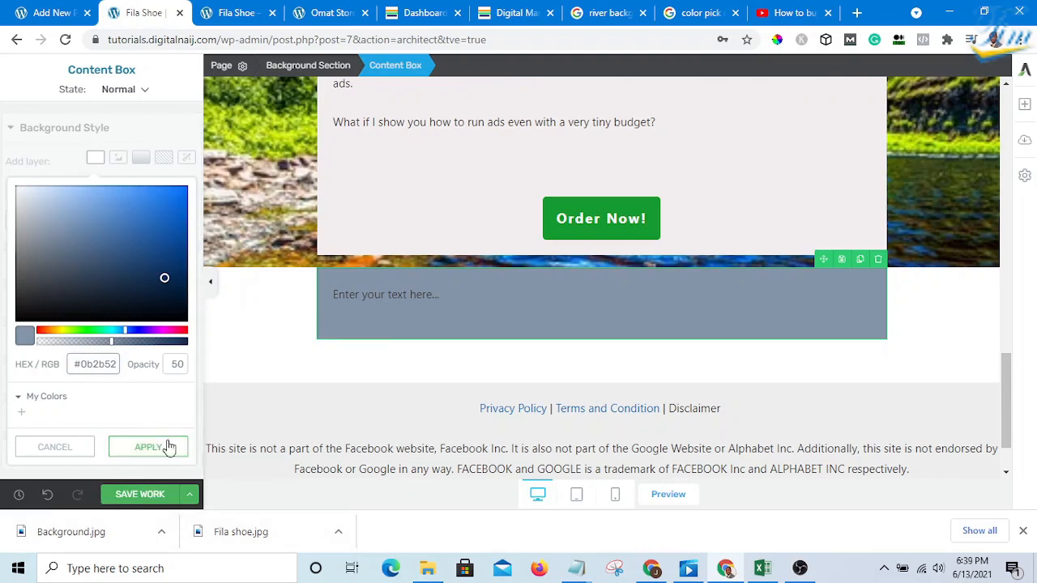
{"action": "left_click_drag", "start_coordinate": [112, 344], "coordinate": [201, 340]}
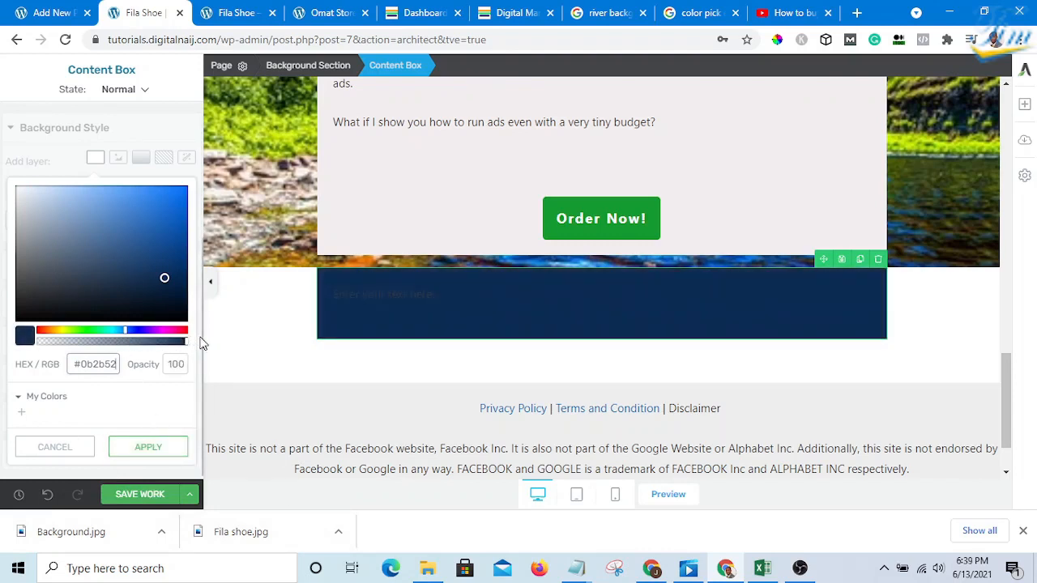
{"action": "left_click", "coordinate": [148, 448]}
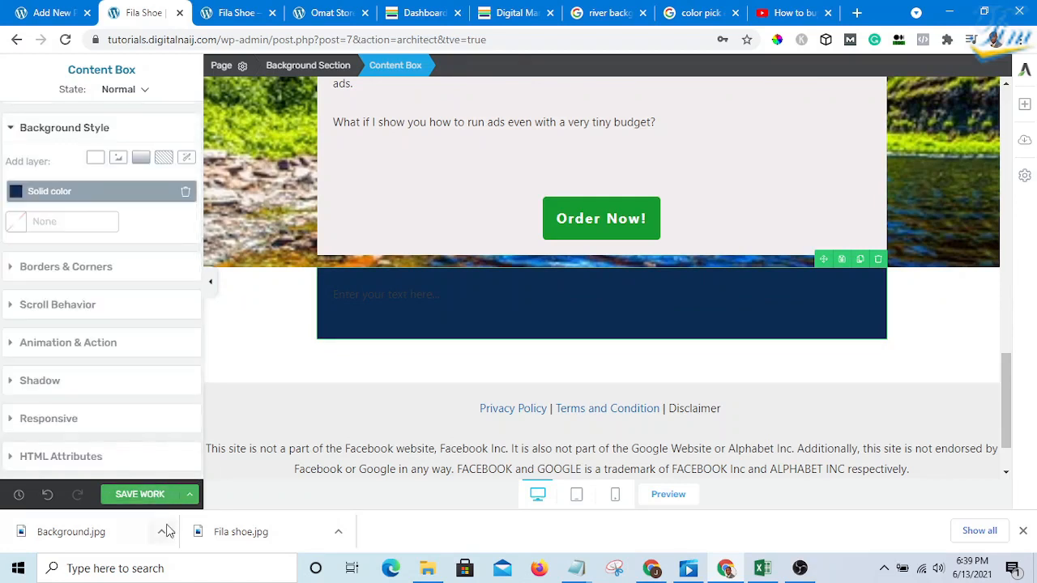
{"action": "left_click", "coordinate": [146, 499]}
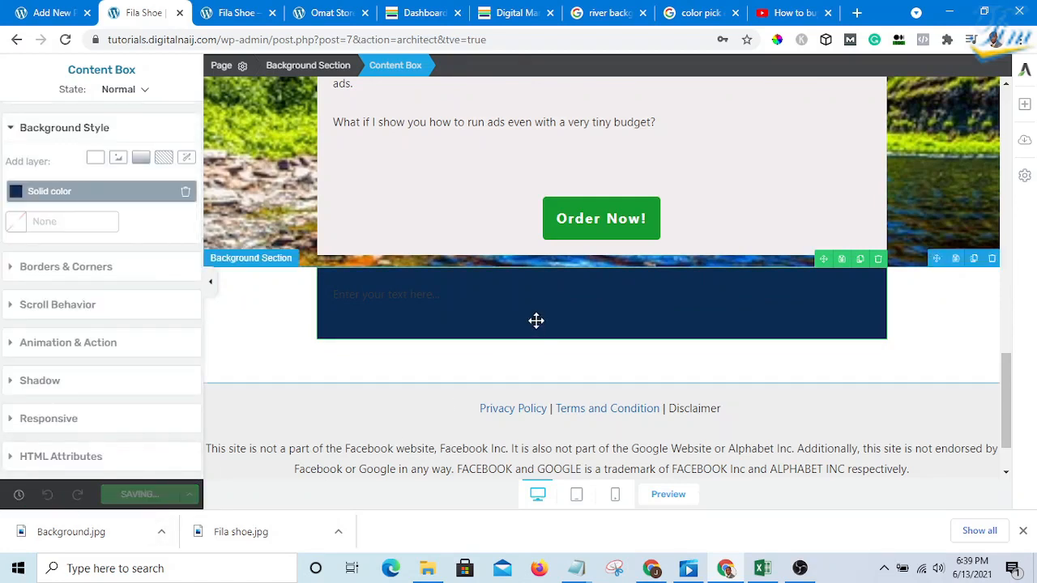
Step: Copy all the text in the dark blue block on the reference page and return to the Fila Shoe page editor
{"action": "left_click", "coordinate": [523, 12]}
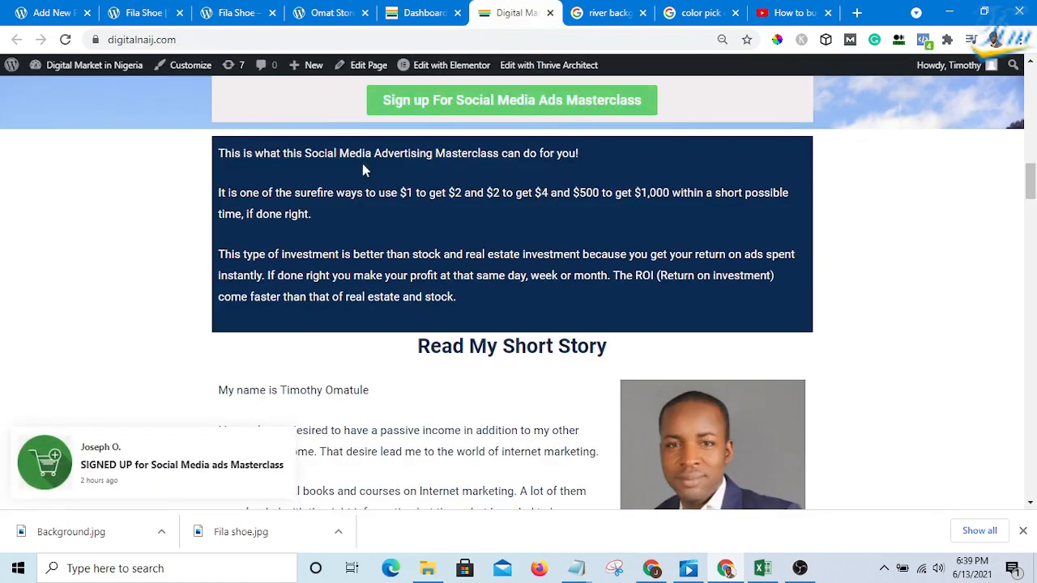
{"action": "left_click_drag", "start_coordinate": [467, 296], "coordinate": [219, 154]}
{"action": "right_click", "coordinate": [247, 158]}
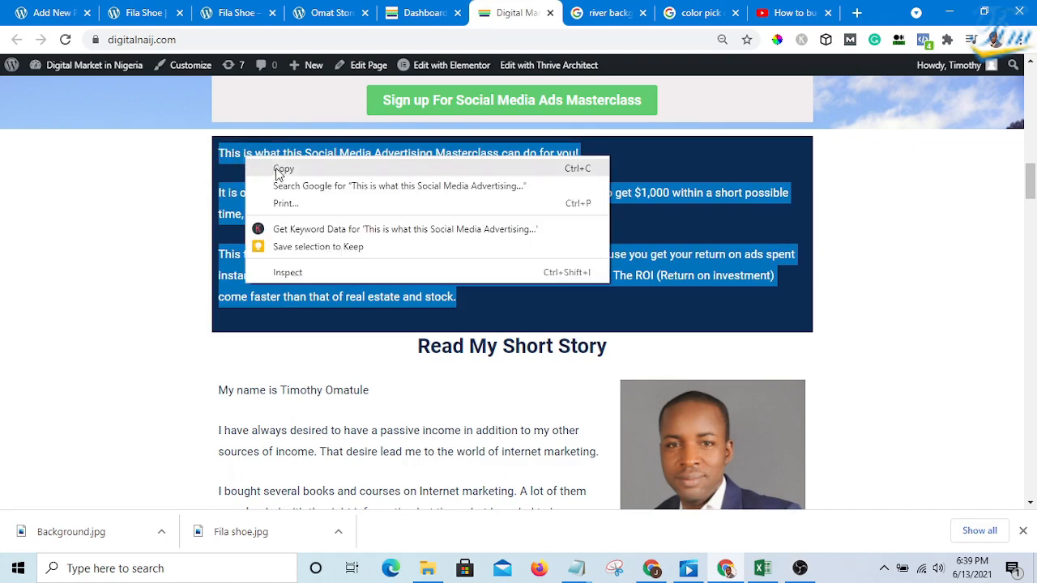
{"action": "left_click", "coordinate": [279, 170]}
{"action": "left_click", "coordinate": [147, 16]}
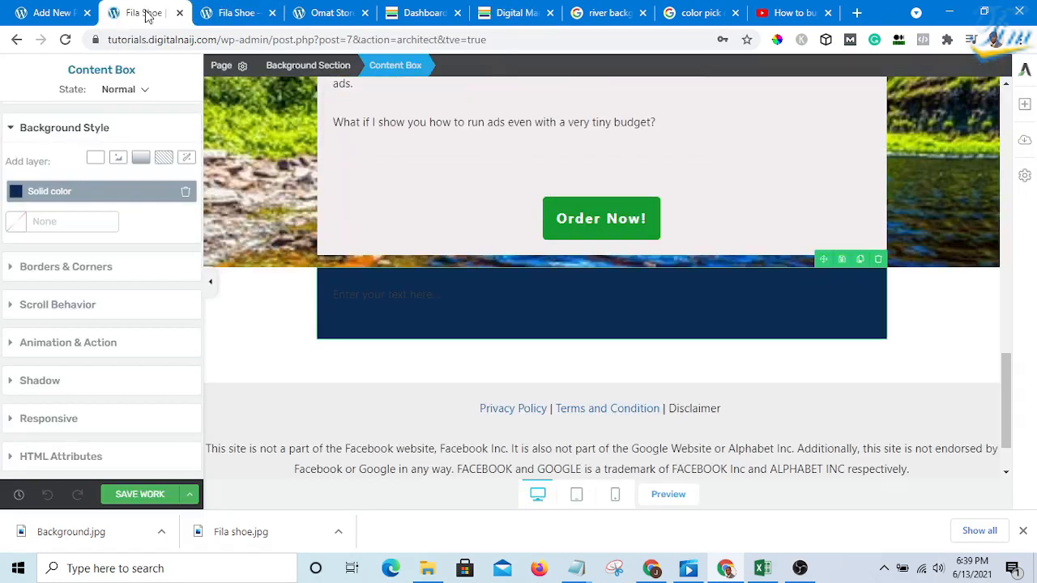
Step: Replace the placeholder text in the dark blue Content Box with the copied paragraphs
{"action": "left_click", "coordinate": [595, 302]}
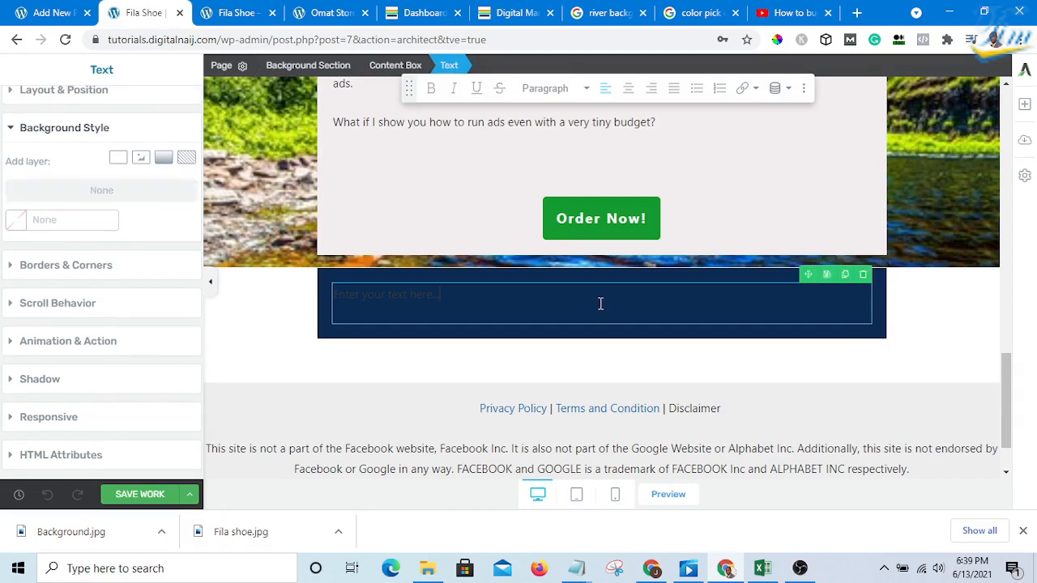
{"action": "left_click", "coordinate": [310, 292]}
{"action": "left_click_drag", "start_coordinate": [433, 297], "coordinate": [335, 293]}
{"action": "left_click_drag", "start_coordinate": [455, 297], "coordinate": [322, 299]}
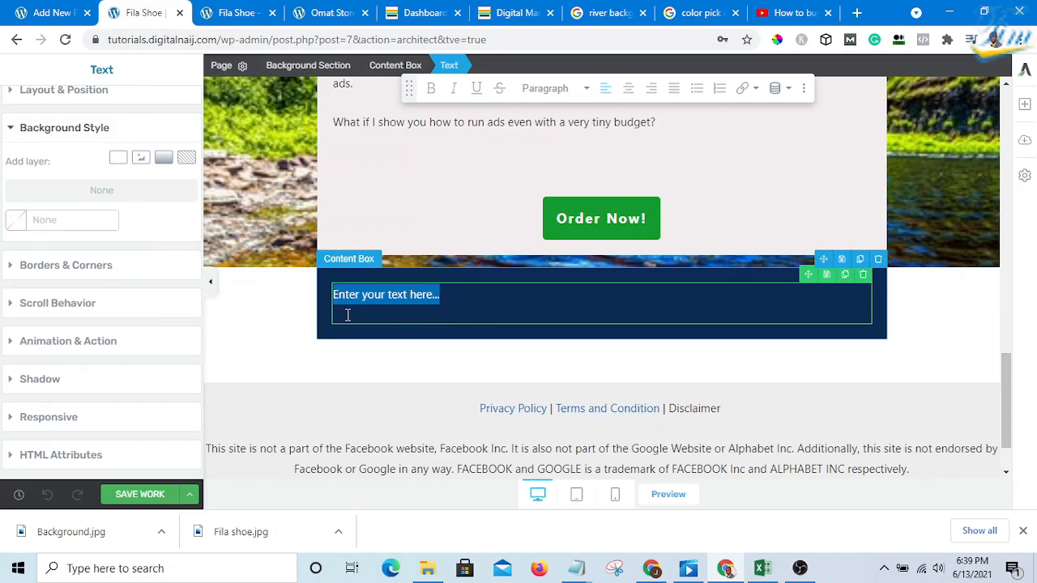
{"action": "key", "text": "ctrl+v"}
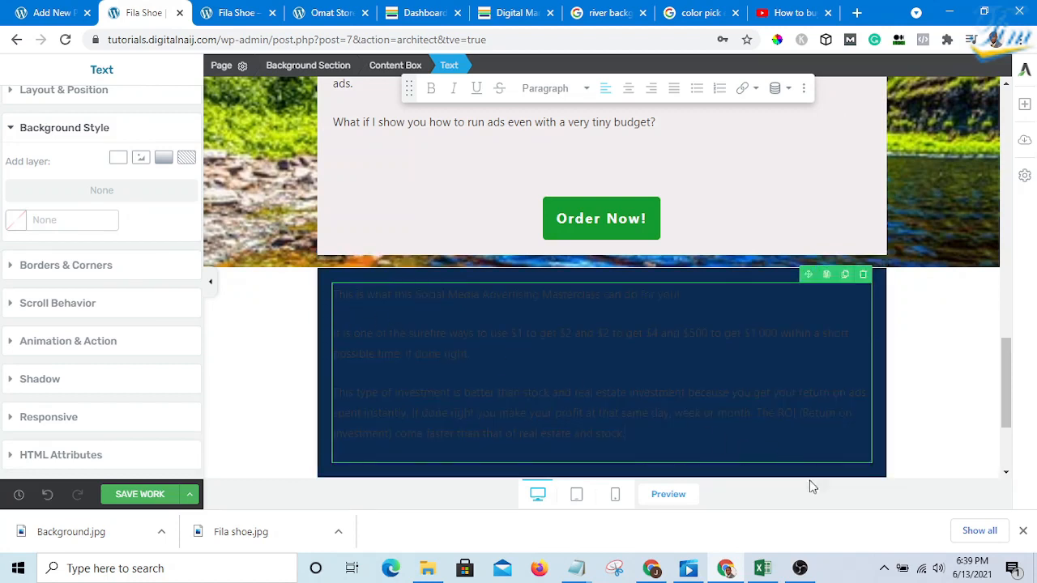
Step: Try a solid #ffffff background at 50 opacity on the pasted text element
{"action": "left_click_drag", "start_coordinate": [753, 423], "coordinate": [305, 289]}
{"action": "left_click", "coordinate": [733, 441]}
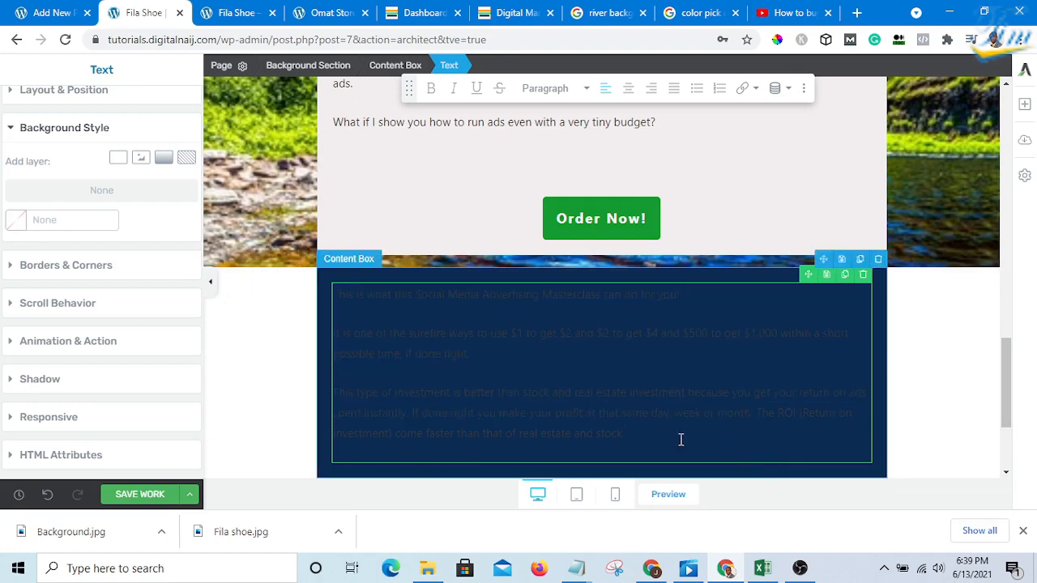
{"action": "left_click_drag", "start_coordinate": [681, 440], "coordinate": [325, 286]}
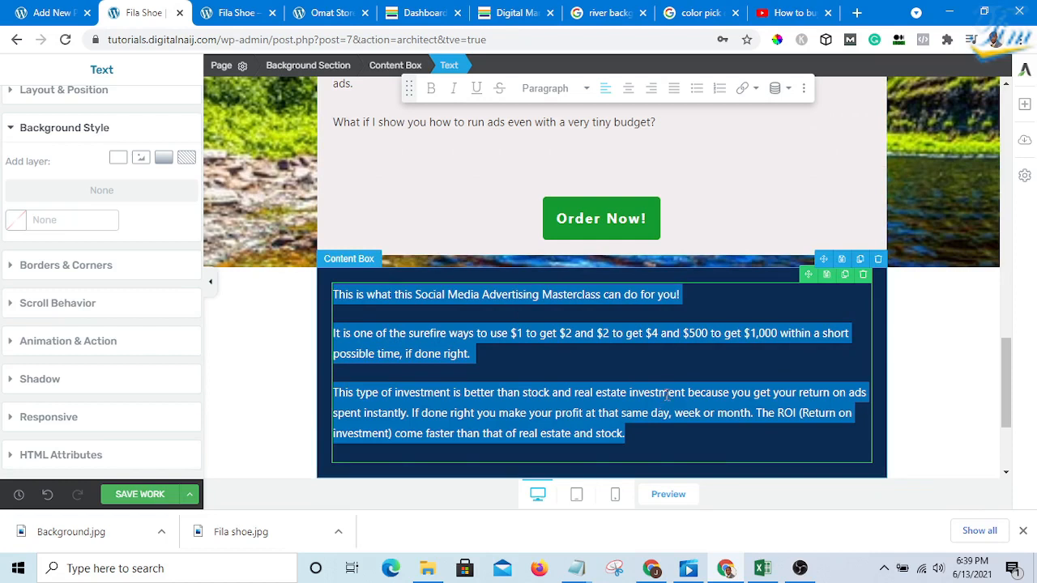
{"action": "left_click", "coordinate": [118, 158]}
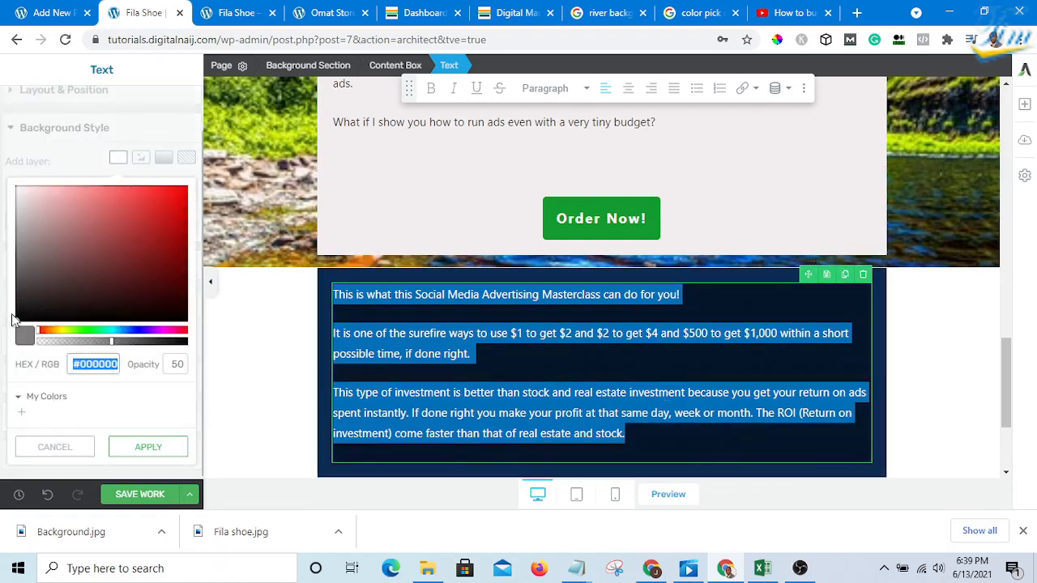
{"action": "left_click_drag", "start_coordinate": [19, 324], "coordinate": [4, 186]}
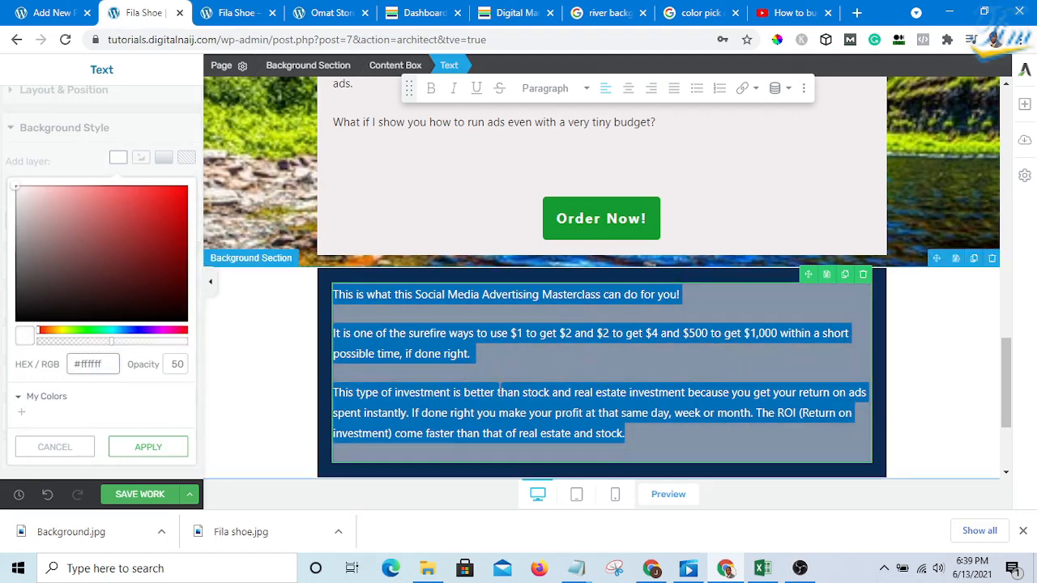
{"action": "left_click", "coordinate": [561, 392]}
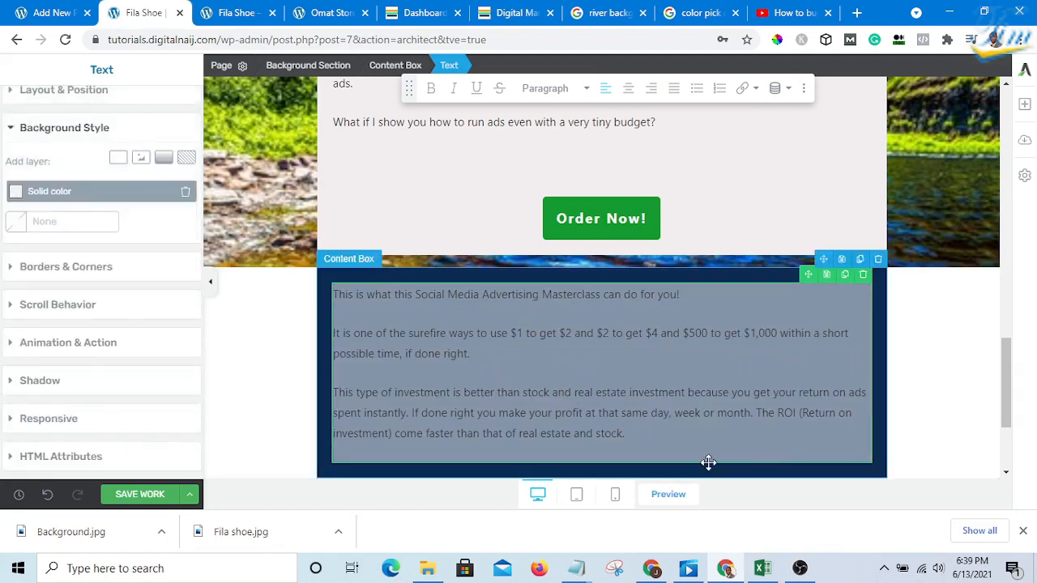
{"action": "left_click", "coordinate": [777, 463]}
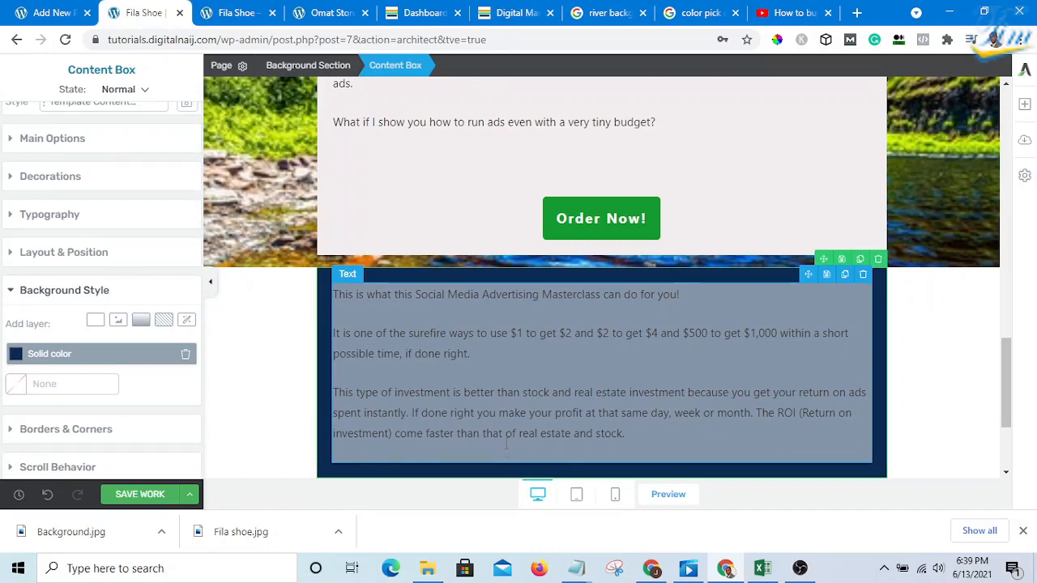
Step: Set the font colour of all the pasted paragraphs in the dark blue box to white, #ffffff
{"action": "left_click", "coordinate": [650, 433]}
{"action": "left_click_drag", "start_coordinate": [497, 429], "coordinate": [331, 284]}
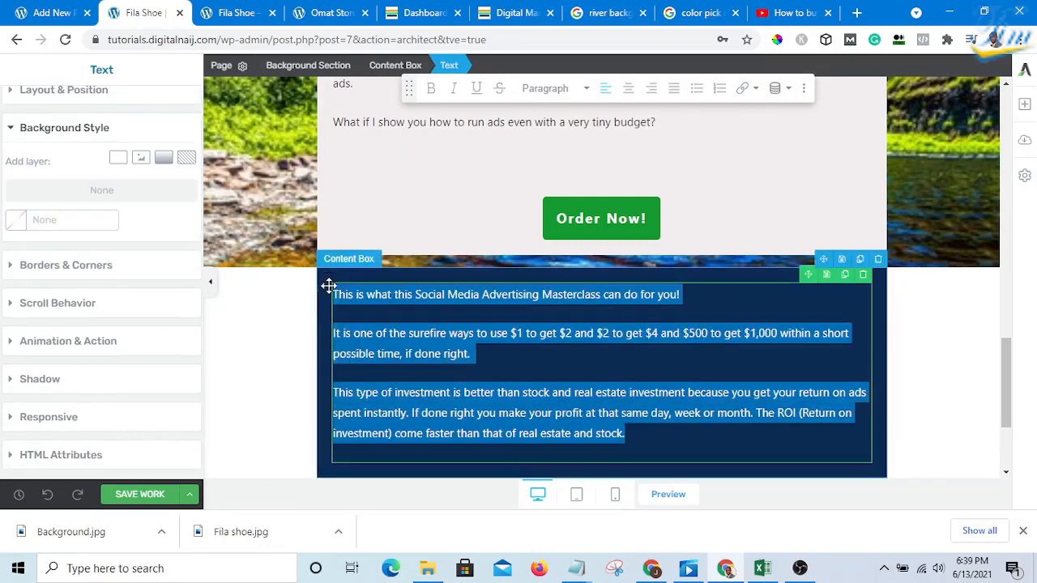
{"action": "left_click", "coordinate": [11, 127]}
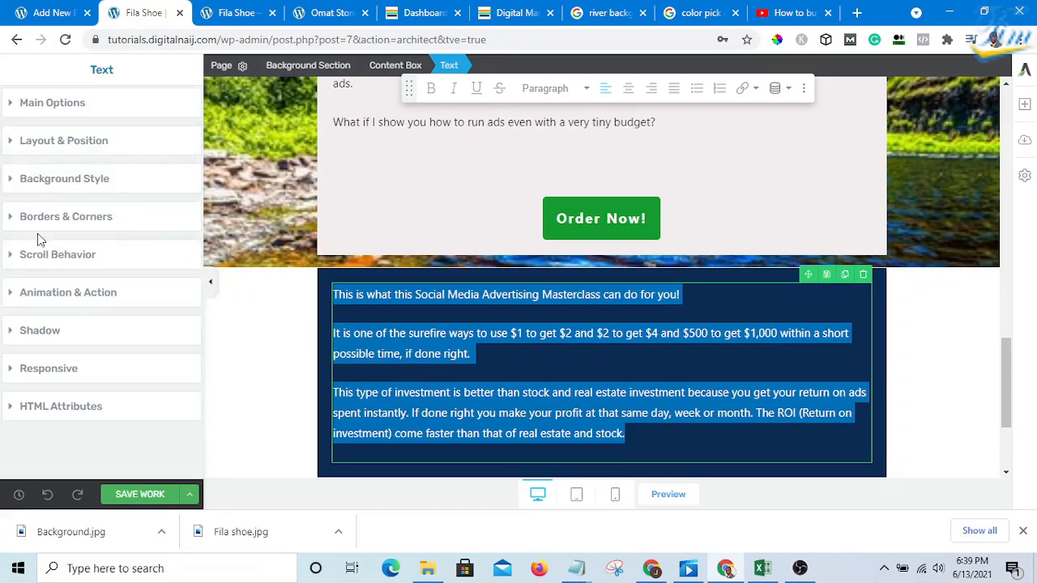
{"action": "left_click", "coordinate": [9, 104]}
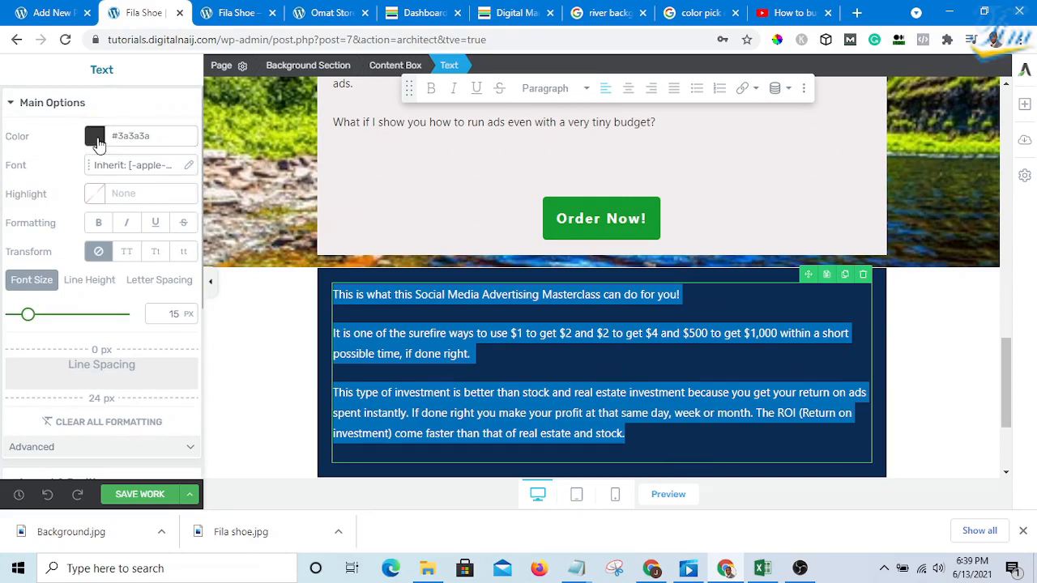
{"action": "left_click", "coordinate": [104, 139]}
{"action": "left_click_drag", "start_coordinate": [14, 276], "coordinate": [12, 148]}
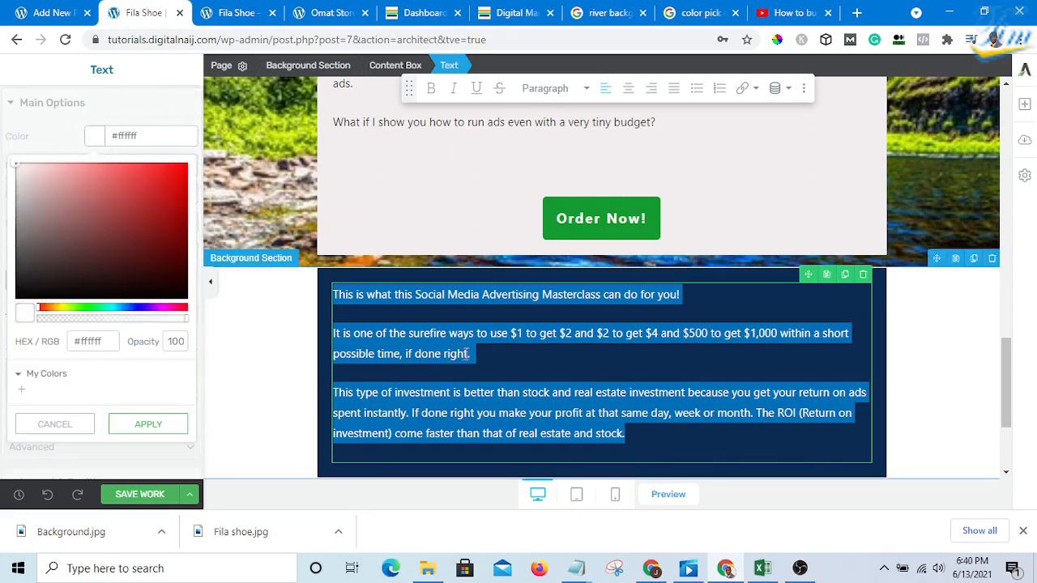
{"action": "left_click", "coordinate": [546, 393]}
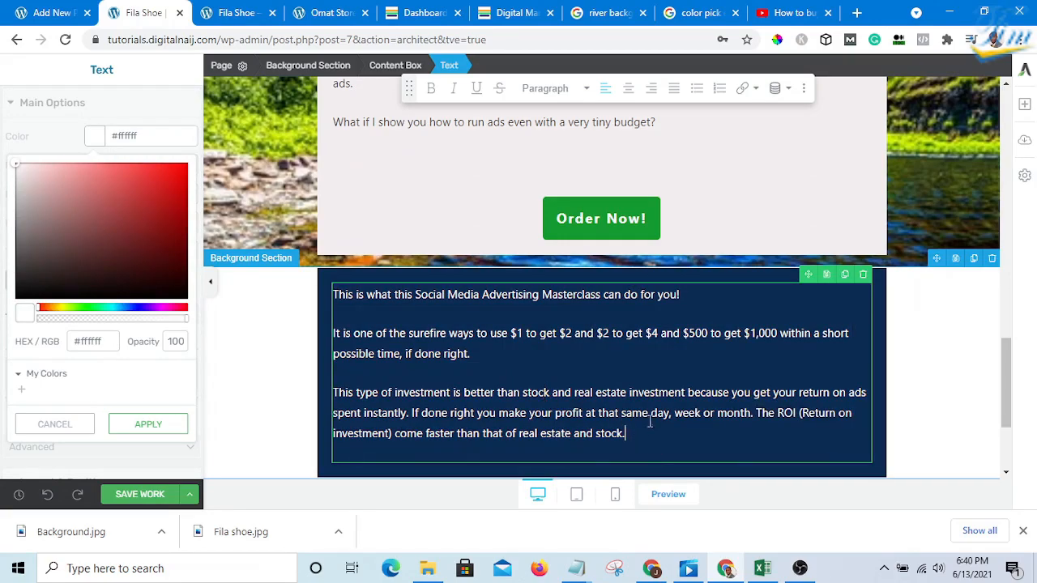
Step: Review the dark blue text box on the page and compare it with the matching block on the reference page
{"action": "scroll", "coordinate": [644, 417], "scroll_direction": "down", "scroll_amount": 1}
{"action": "scroll", "coordinate": [632, 401], "scroll_direction": "up", "scroll_amount": 3}
{"action": "scroll", "coordinate": [571, 348], "scroll_direction": "down", "scroll_amount": 1}
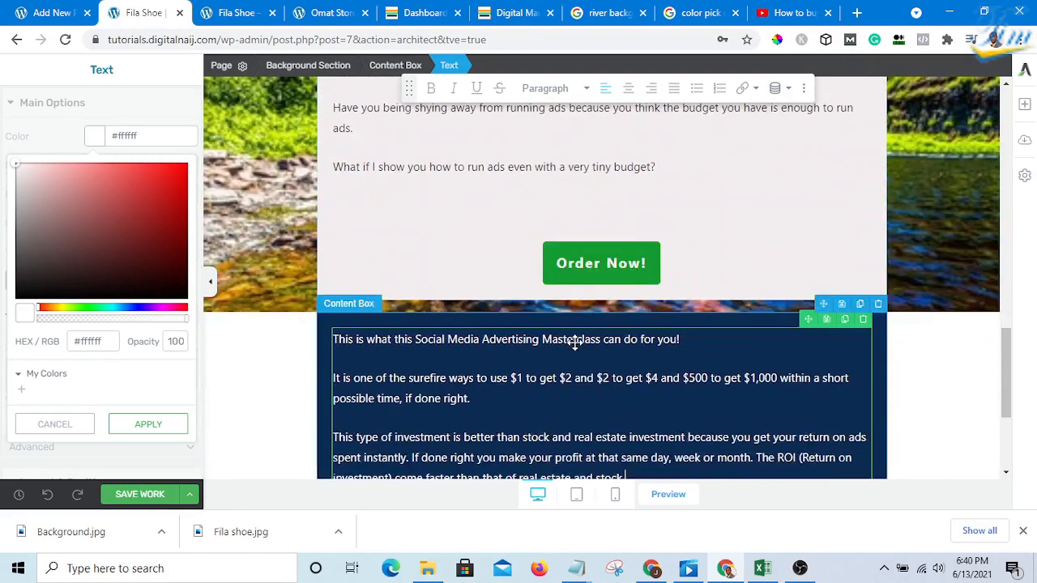
{"action": "scroll", "coordinate": [573, 343], "scroll_direction": "down", "scroll_amount": 3}
{"action": "left_click", "coordinate": [326, 14]}
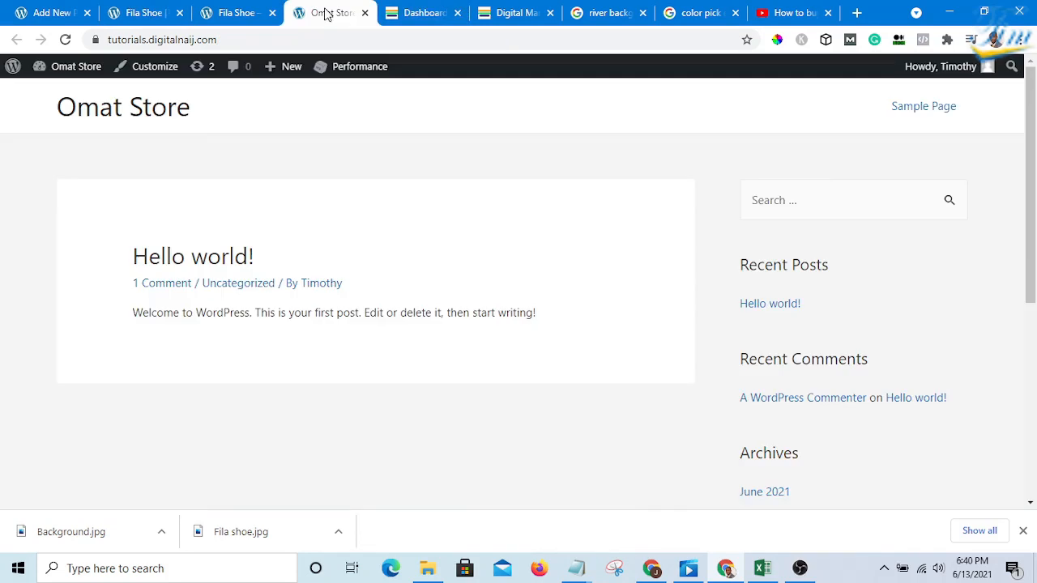
{"action": "left_click", "coordinate": [523, 14]}
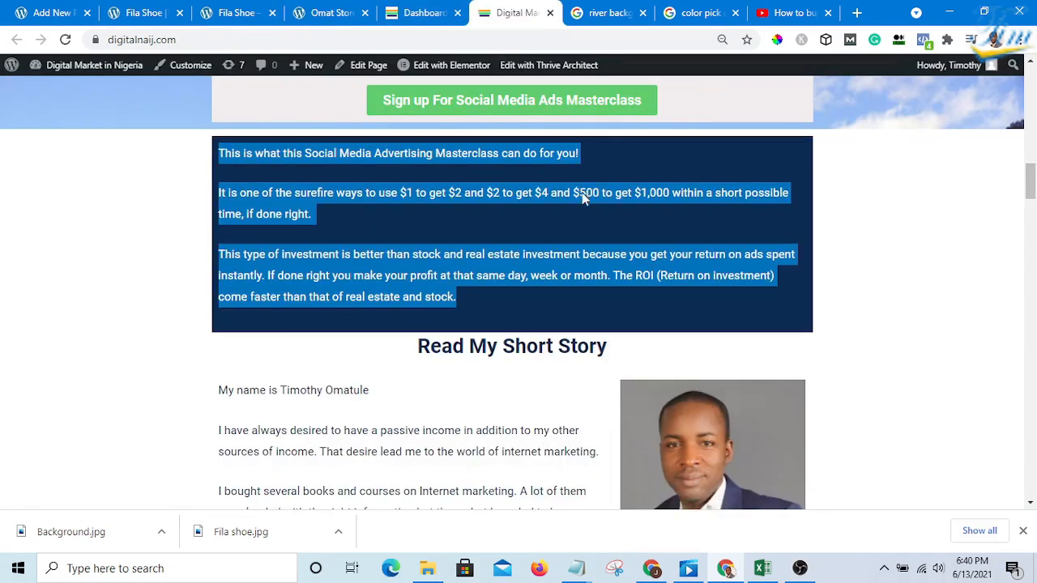
Step: Examine the reference page's section below the dark blue box, with its heading, story text and photo, and return to the page editor
{"action": "scroll", "coordinate": [567, 212], "scroll_direction": "down", "scroll_amount": 3}
{"action": "scroll", "coordinate": [489, 252], "scroll_direction": "up", "scroll_amount": 1}
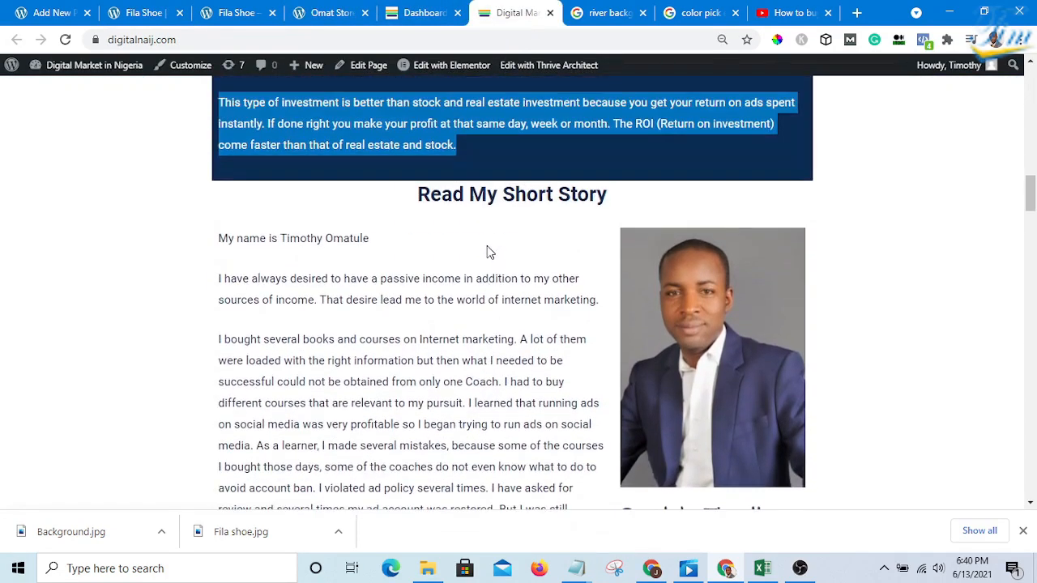
{"action": "left_click", "coordinate": [647, 195]}
{"action": "scroll", "coordinate": [488, 273], "scroll_direction": "up", "scroll_amount": 2}
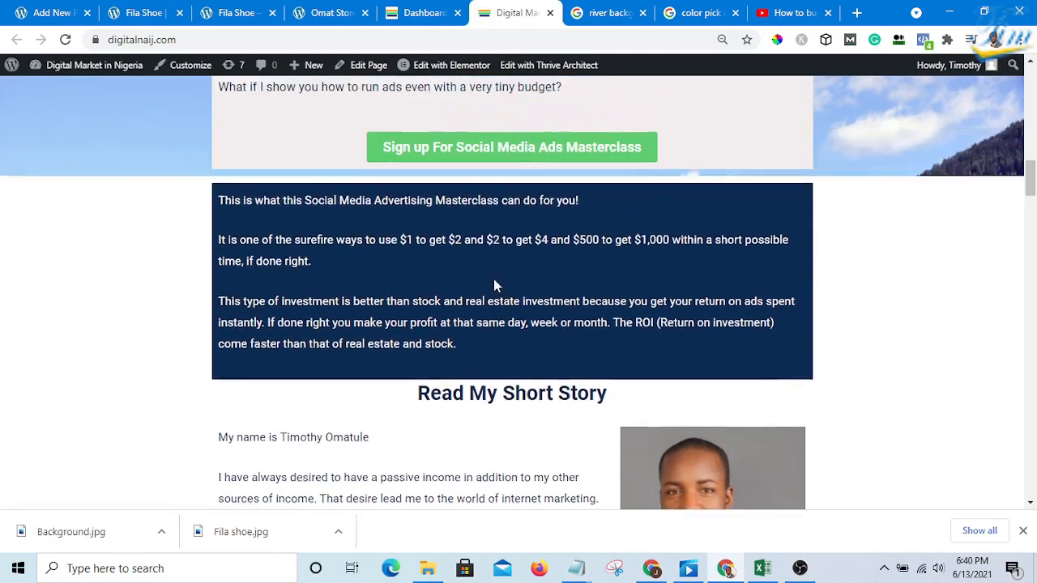
{"action": "scroll", "coordinate": [495, 284], "scroll_direction": "down", "scroll_amount": 2}
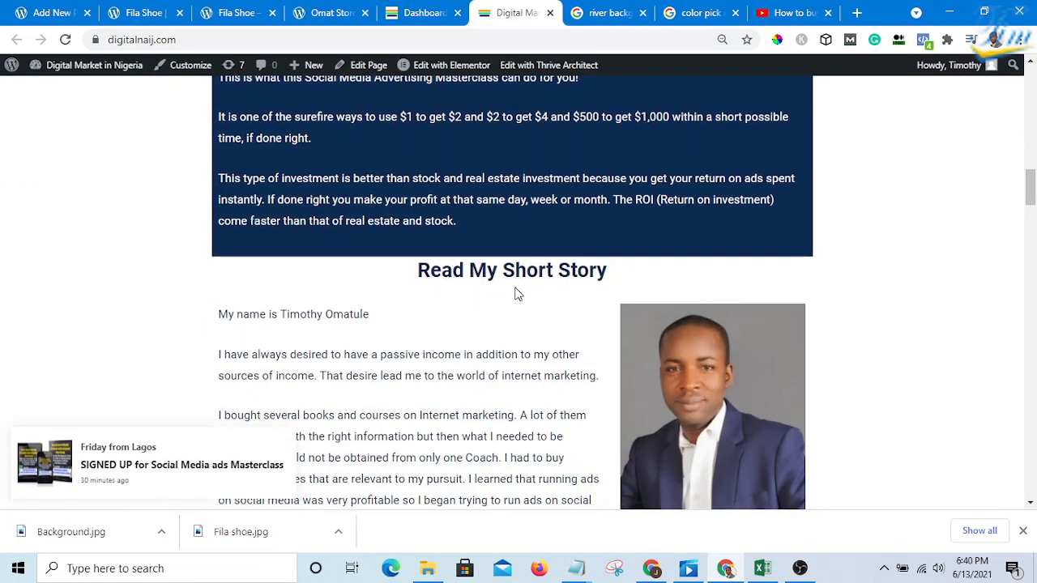
{"action": "scroll", "coordinate": [456, 259], "scroll_direction": "up", "scroll_amount": 2}
{"action": "scroll", "coordinate": [400, 393], "scroll_direction": "down", "scroll_amount": 3}
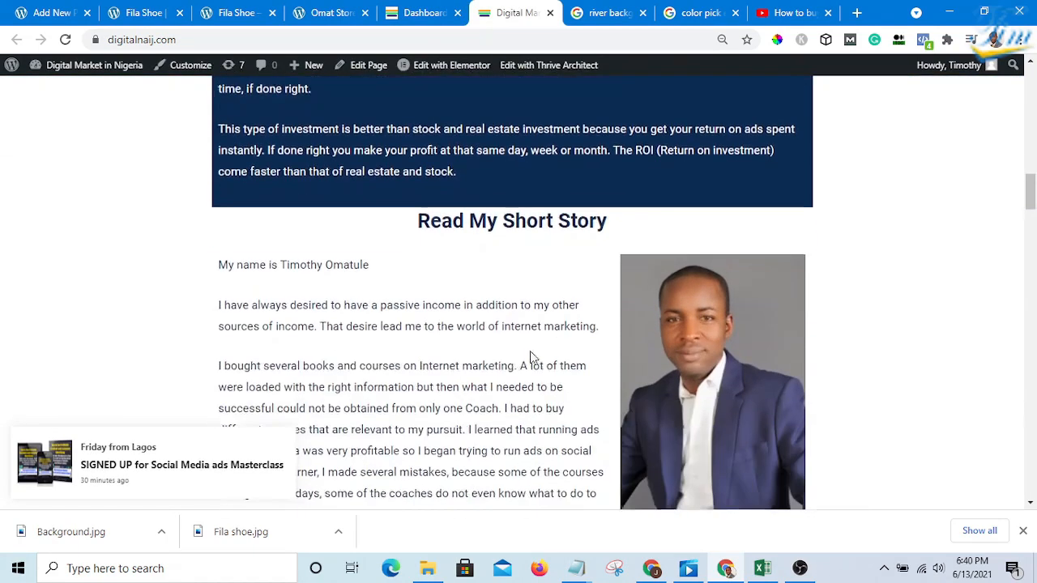
{"action": "scroll", "coordinate": [251, 244], "scroll_direction": "up", "scroll_amount": 2}
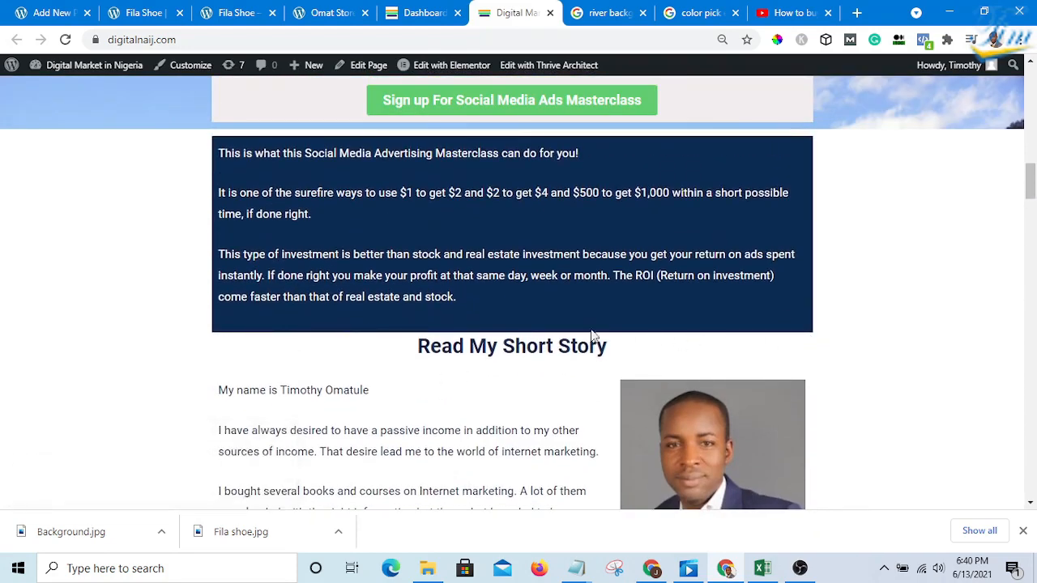
{"action": "scroll", "coordinate": [435, 350], "scroll_direction": "down", "scroll_amount": 5}
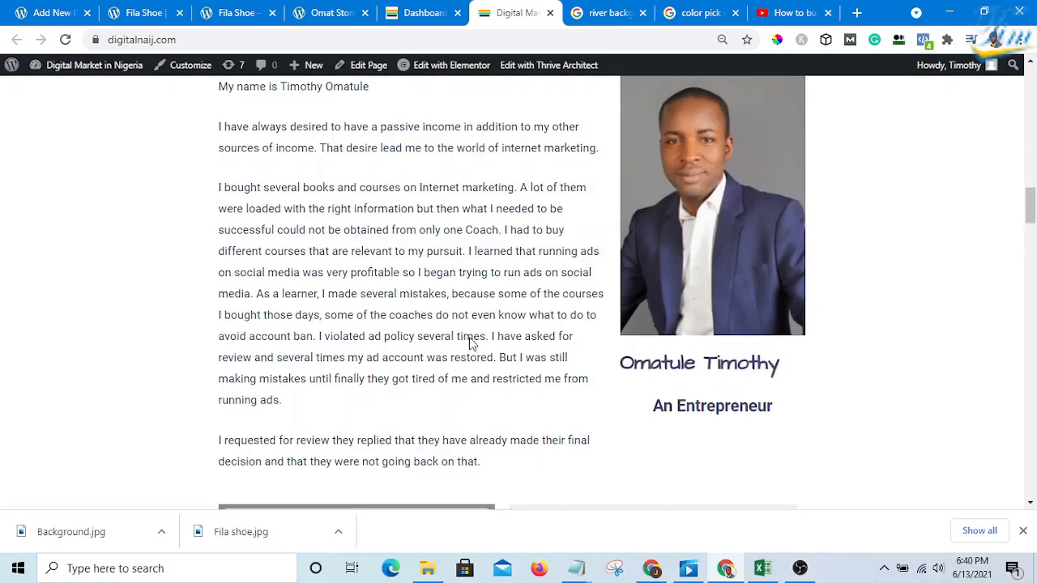
{"action": "scroll", "coordinate": [469, 340], "scroll_direction": "up", "scroll_amount": 3}
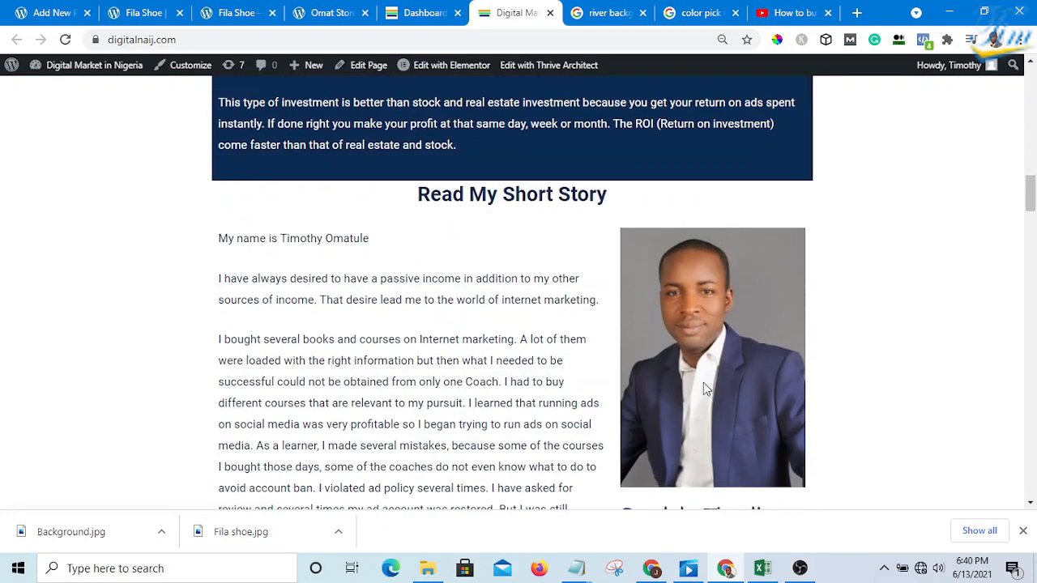
{"action": "scroll", "coordinate": [569, 412], "scroll_direction": "down", "scroll_amount": 2}
{"action": "scroll", "coordinate": [494, 365], "scroll_direction": "up", "scroll_amount": 2}
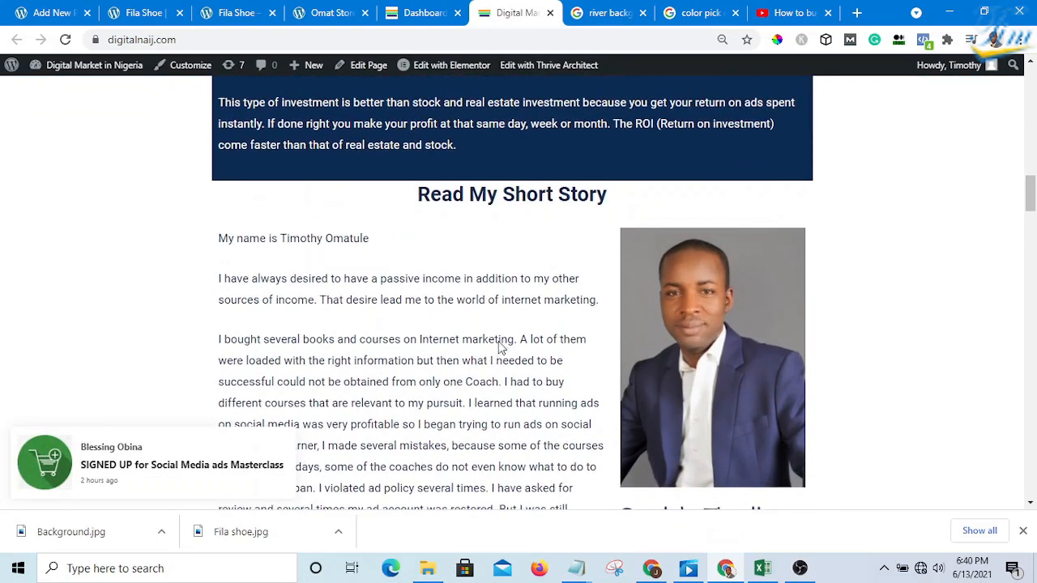
{"action": "left_click_drag", "start_coordinate": [615, 184], "coordinate": [413, 196]}
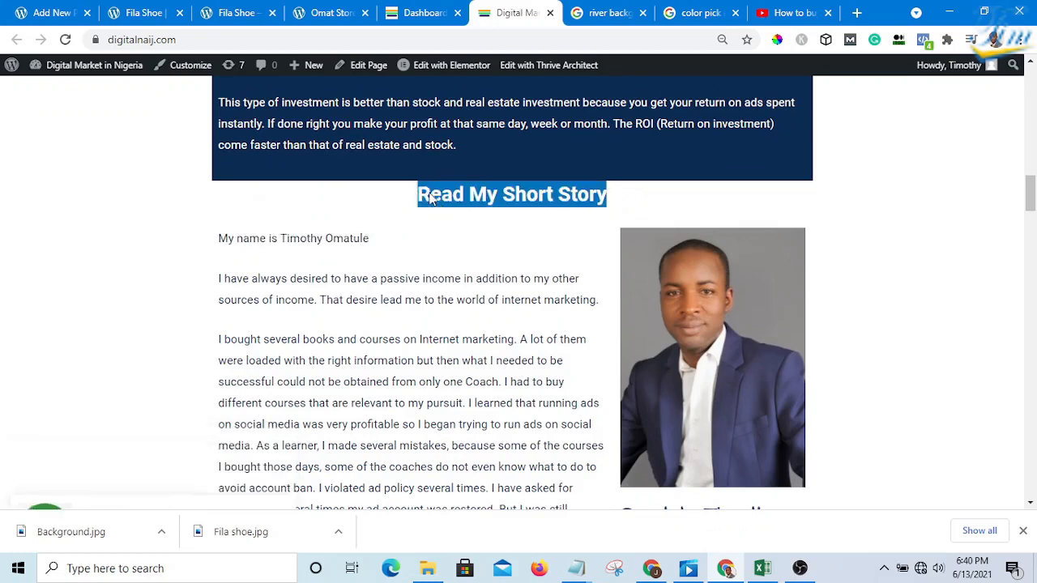
{"action": "scroll", "coordinate": [481, 219], "scroll_direction": "up", "scroll_amount": 1}
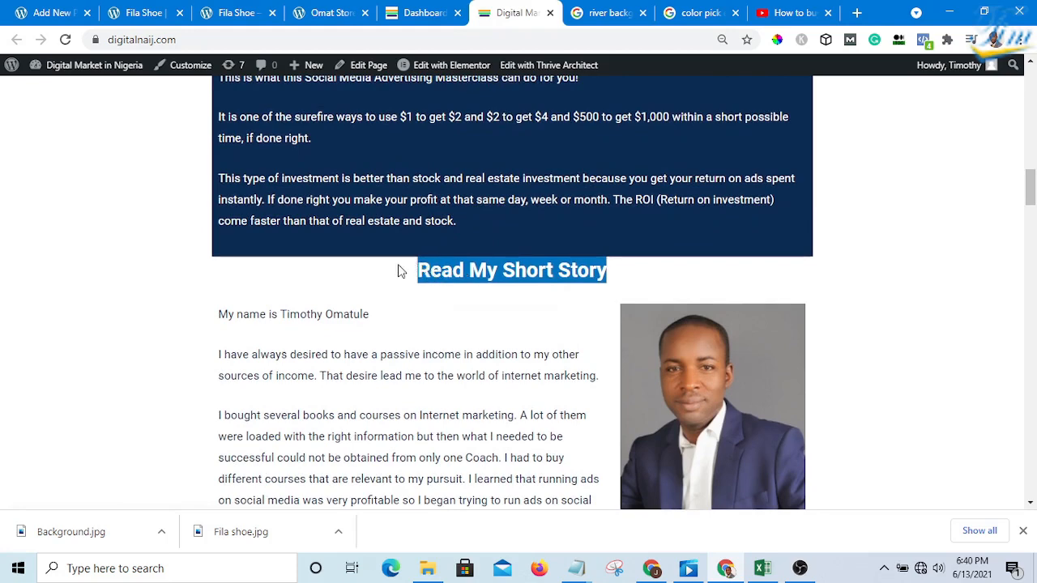
{"action": "scroll", "coordinate": [307, 252], "scroll_direction": "down", "scroll_amount": 1}
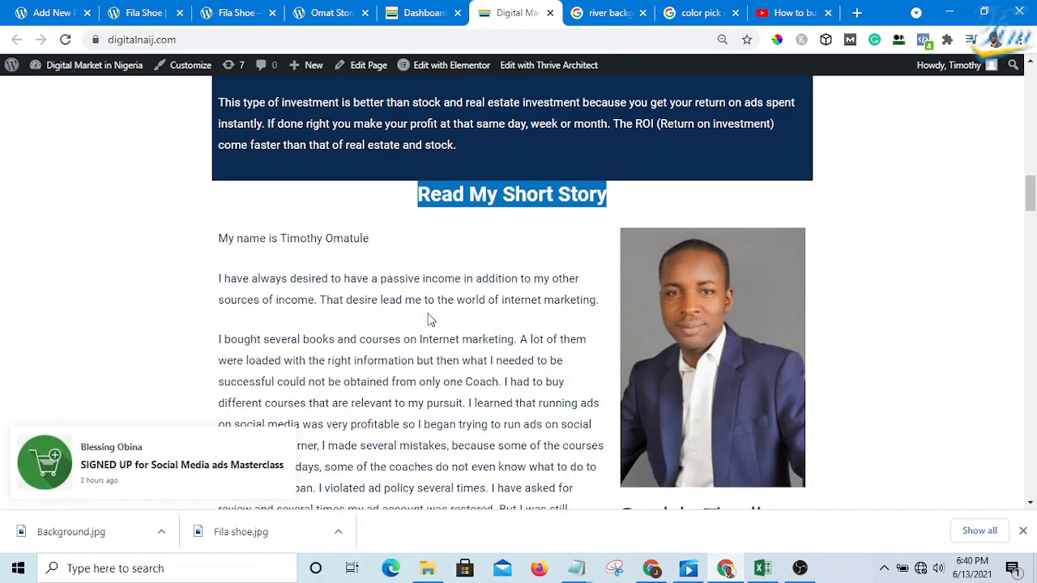
{"action": "left_click", "coordinate": [144, 14]}
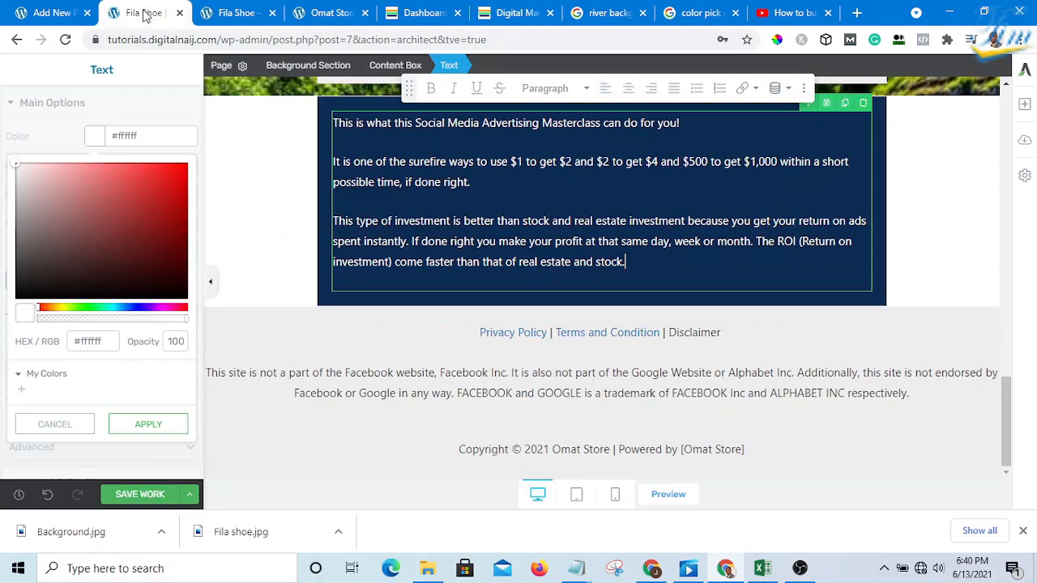
{"action": "scroll", "coordinate": [541, 286], "scroll_direction": "up", "scroll_amount": 3}
{"action": "scroll", "coordinate": [590, 312], "scroll_direction": "down", "scroll_amount": 3}
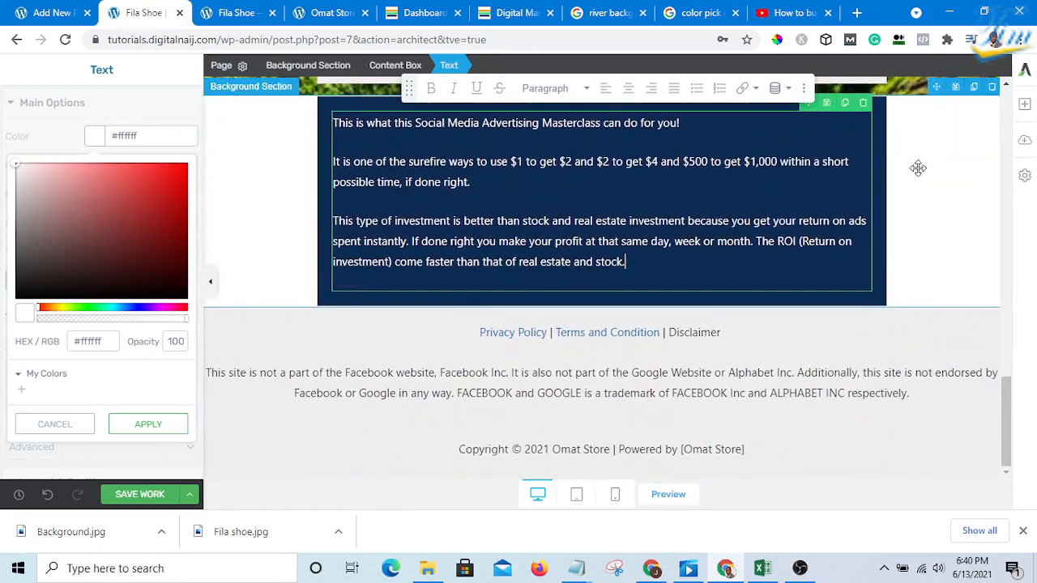
{"action": "scroll", "coordinate": [917, 168], "scroll_direction": "up", "scroll_amount": 1}
{"action": "left_click", "coordinate": [1023, 105]}
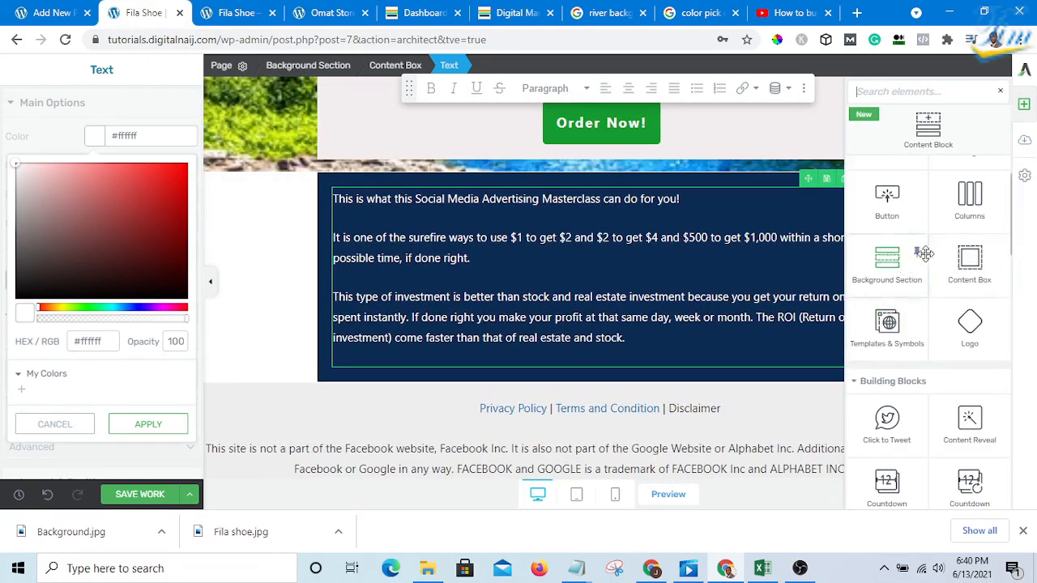
{"action": "left_click_drag", "start_coordinate": [969, 199], "coordinate": [624, 393]}
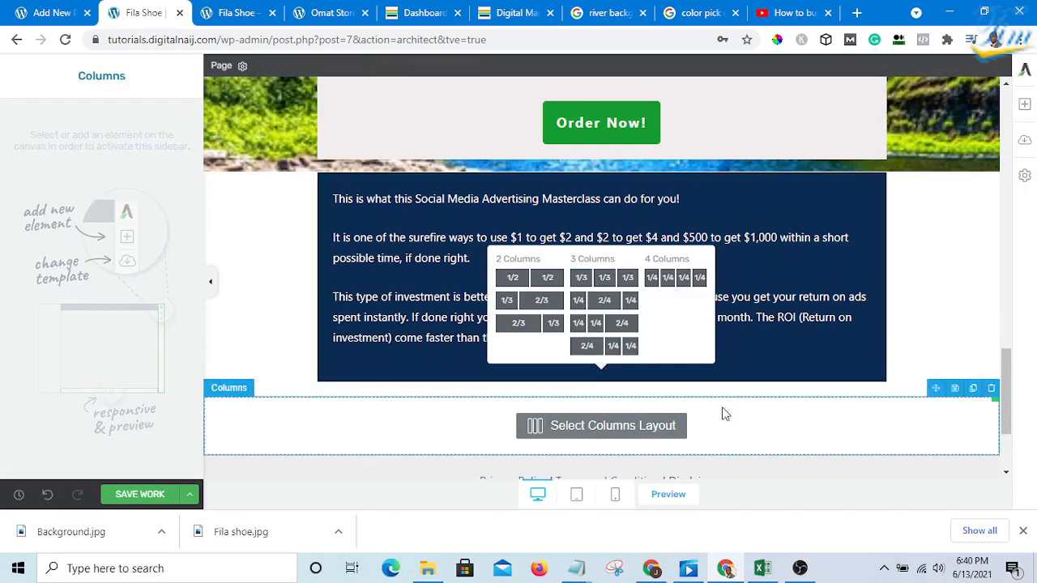
{"action": "left_click", "coordinate": [991, 388]}
{"action": "scroll", "coordinate": [729, 247], "scroll_direction": "down", "scroll_amount": 1}
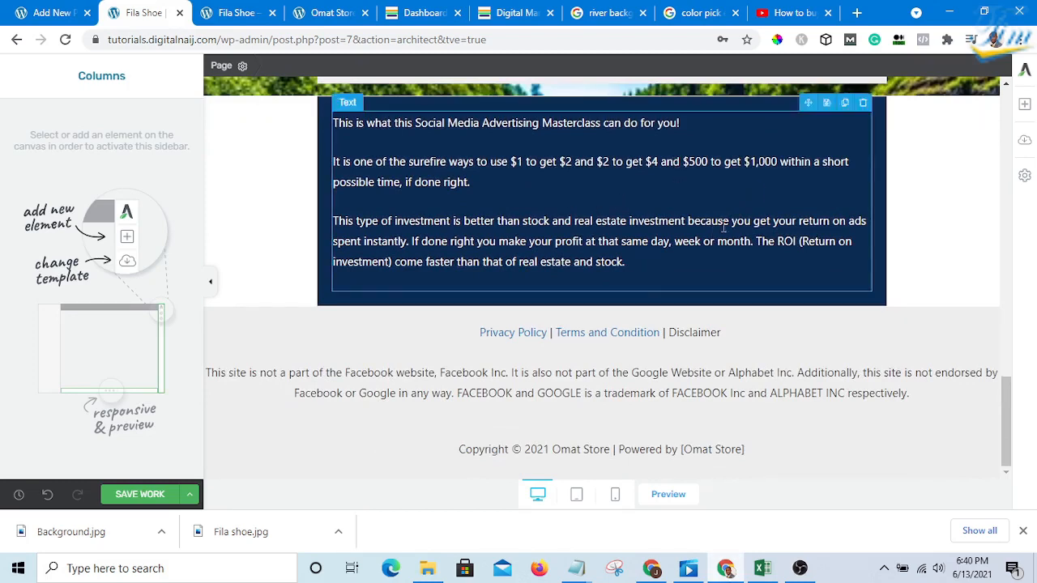
Step: Insert a Content Box directly below the dark blue box and set its maximum width to 750 px
{"action": "left_click", "coordinate": [1026, 108]}
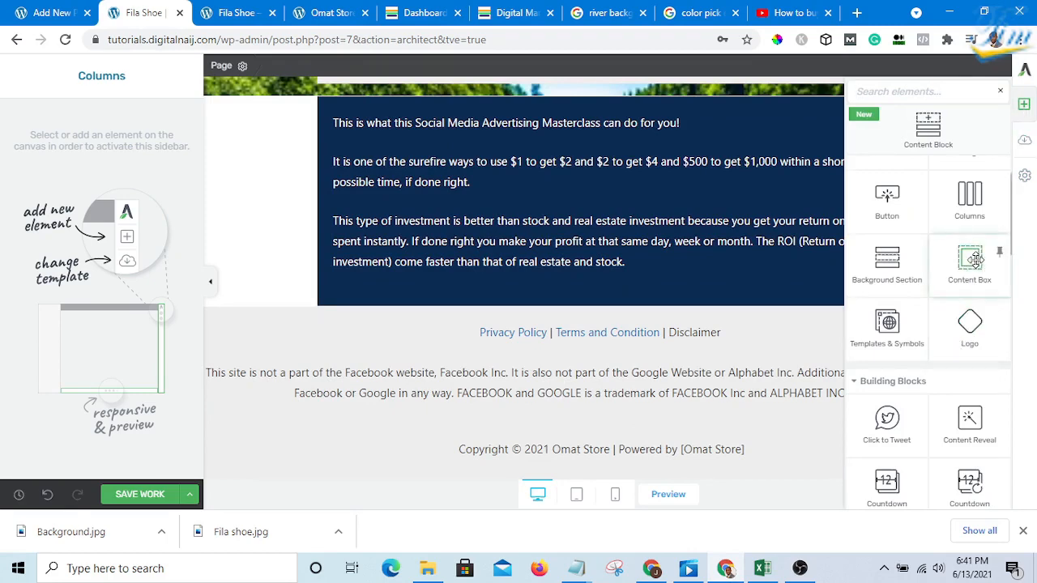
{"action": "left_click_drag", "start_coordinate": [971, 261], "coordinate": [639, 305]}
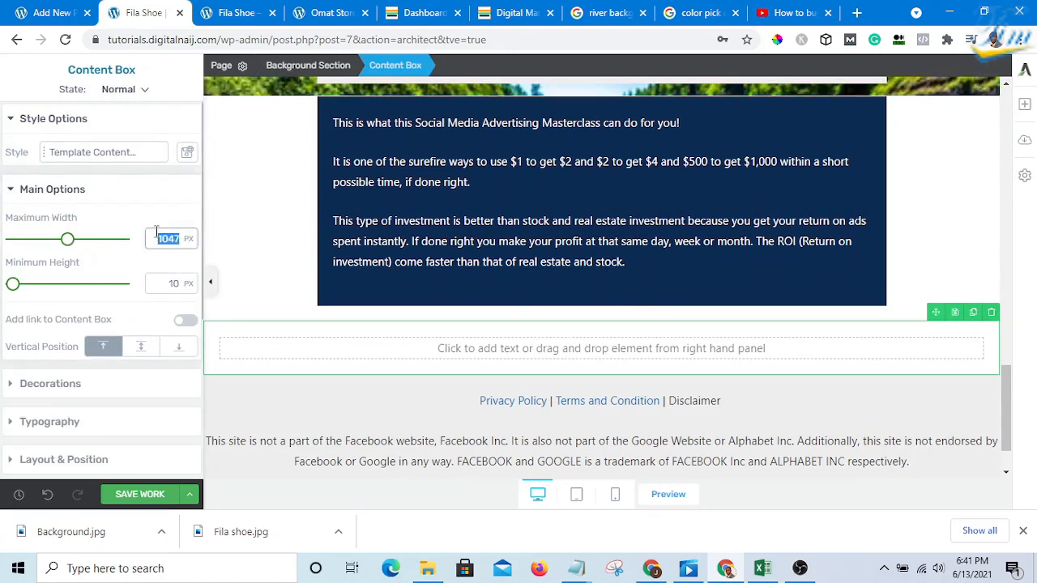
{"action": "type", "text": "75"}
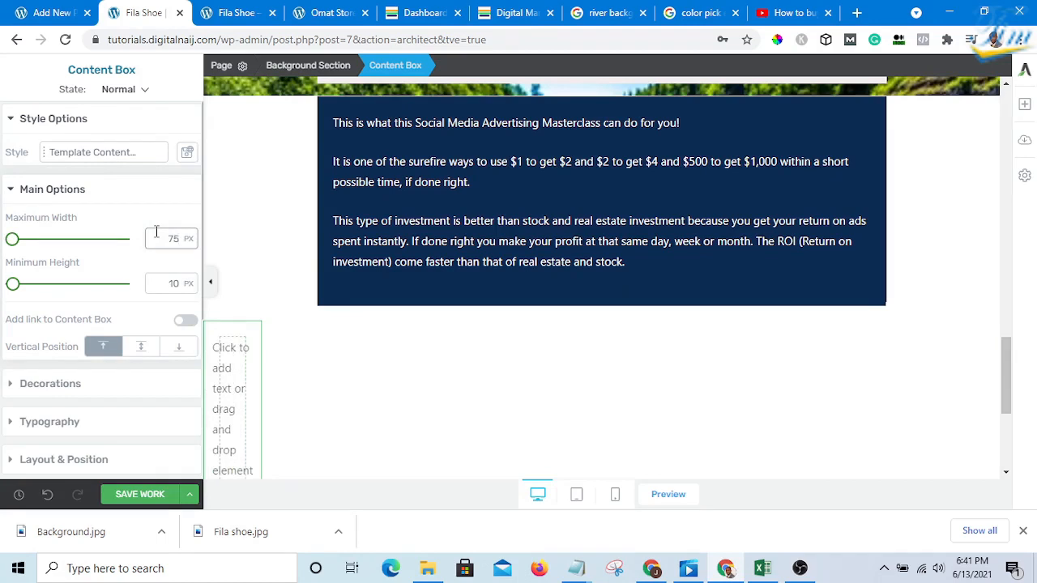
{"action": "type", "text": "0"}
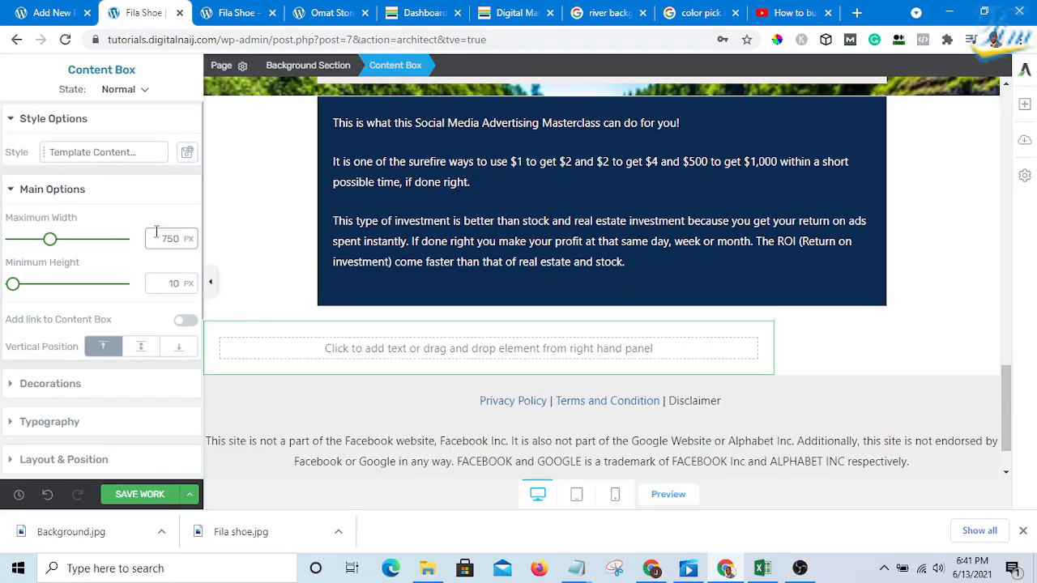
Step: Align the new Content Box to the centre of the section in its layout and position settings
{"action": "scroll", "coordinate": [71, 373], "scroll_direction": "down", "scroll_amount": 2}
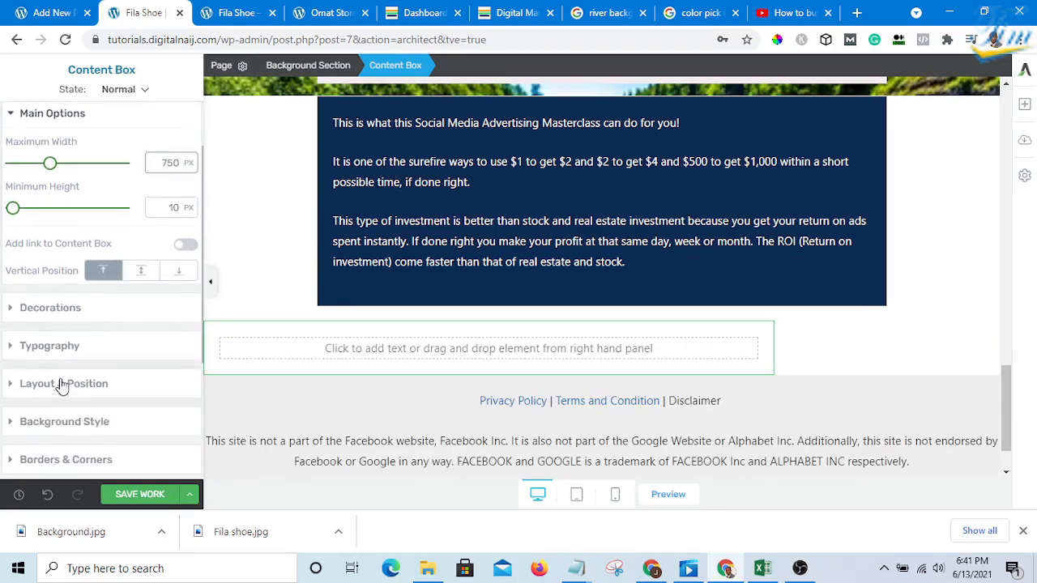
{"action": "left_click", "coordinate": [12, 385]}
{"action": "scroll", "coordinate": [100, 388], "scroll_direction": "down", "scroll_amount": 3}
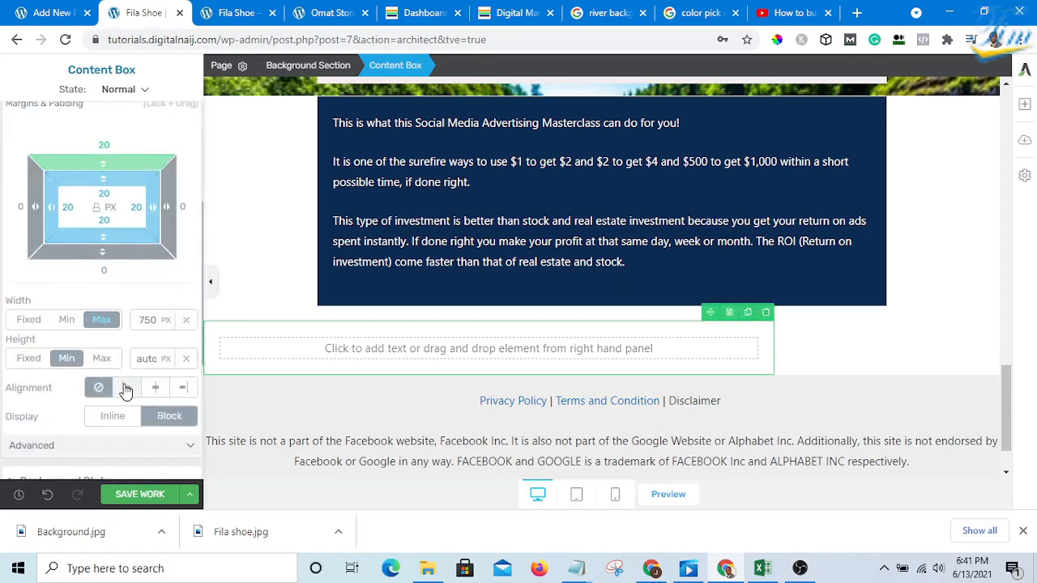
{"action": "scroll", "coordinate": [153, 422], "scroll_direction": "down", "scroll_amount": 2}
{"action": "left_click", "coordinate": [158, 314]}
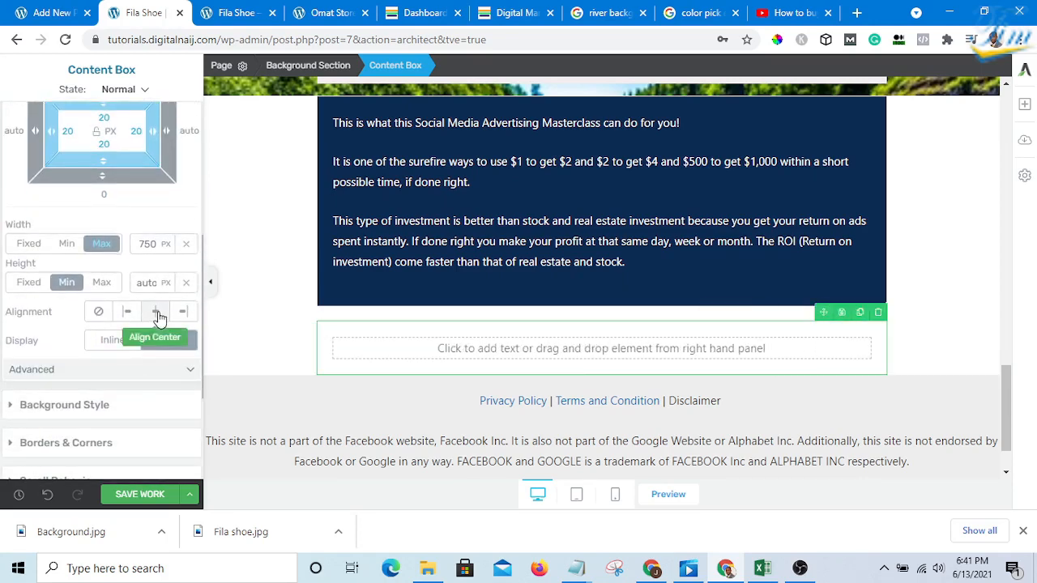
Step: Add a text element to the new Content Box and replace its placeholder with "Read My Short Story" copied from the reference page
{"action": "left_click", "coordinate": [758, 345]}
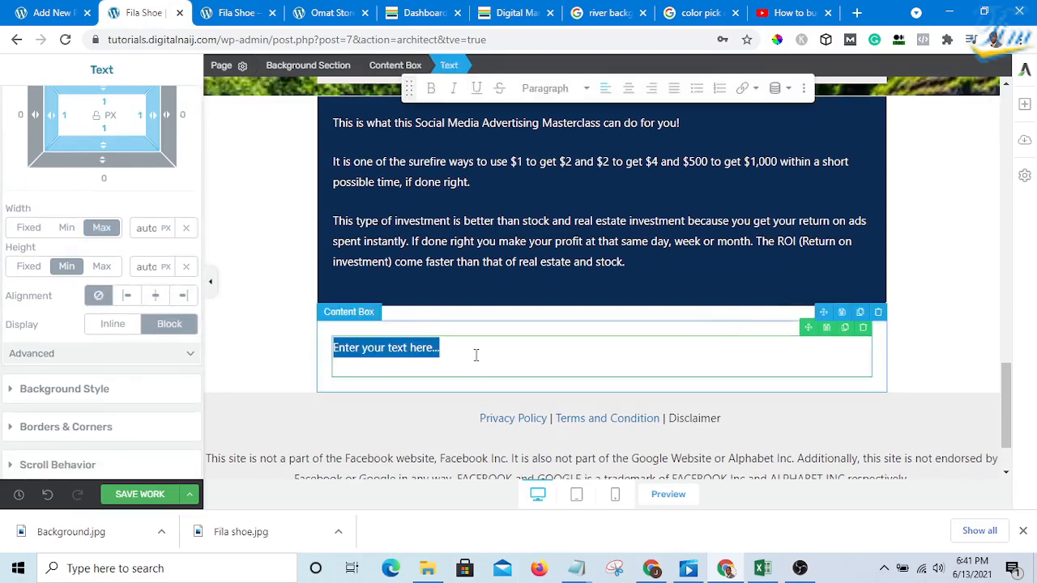
{"action": "left_click", "coordinate": [443, 347]}
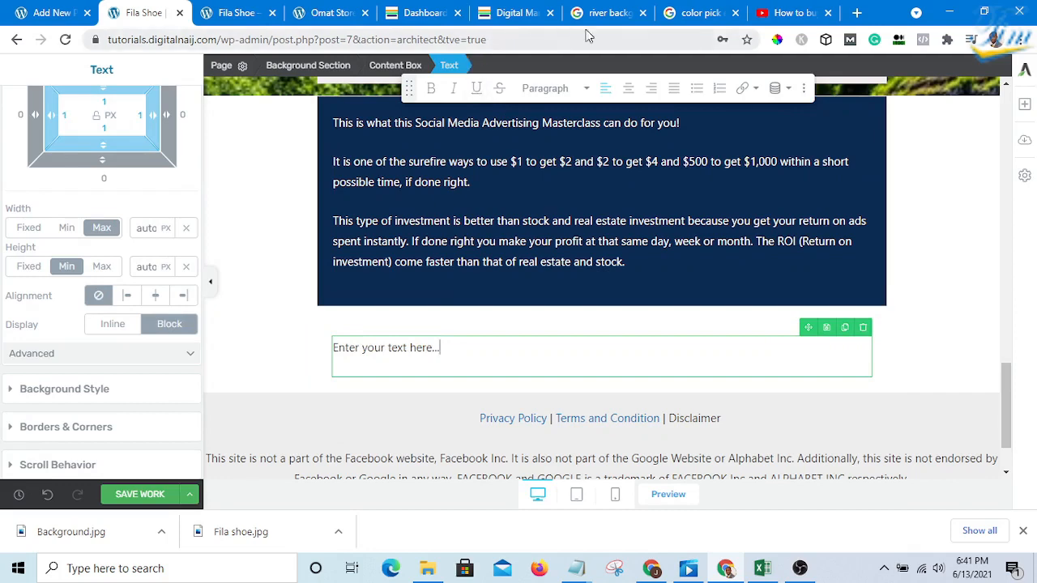
{"action": "left_click", "coordinate": [514, 12]}
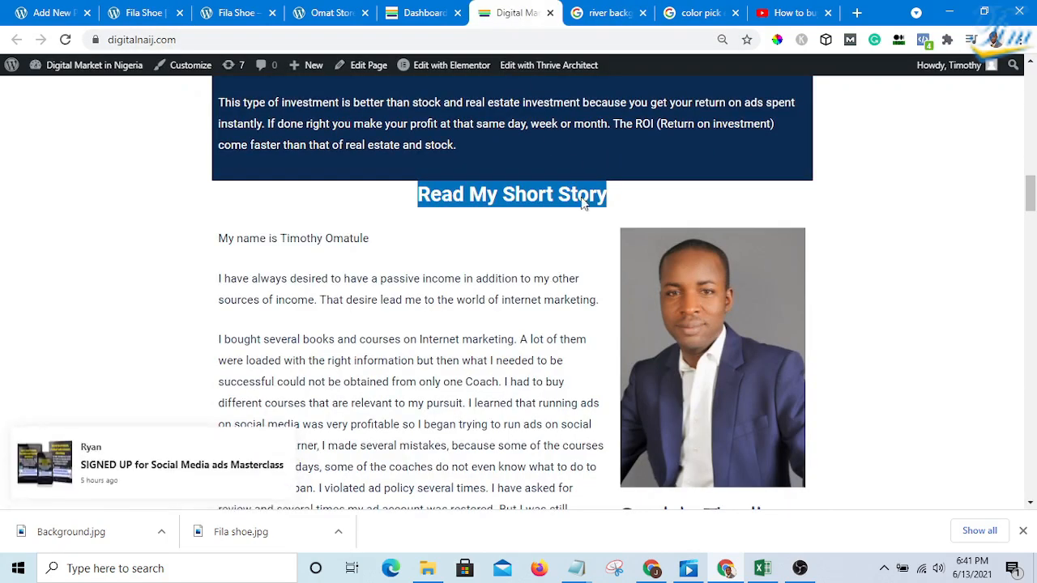
{"action": "left_click_drag", "start_coordinate": [613, 203], "coordinate": [385, 208]}
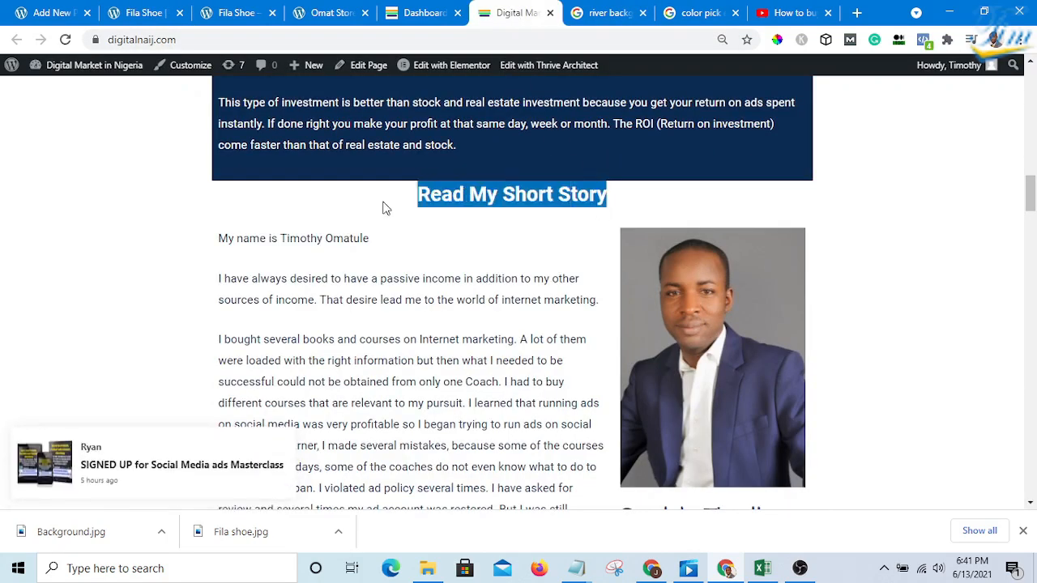
{"action": "right_click", "coordinate": [436, 201]}
{"action": "left_click", "coordinate": [475, 208]}
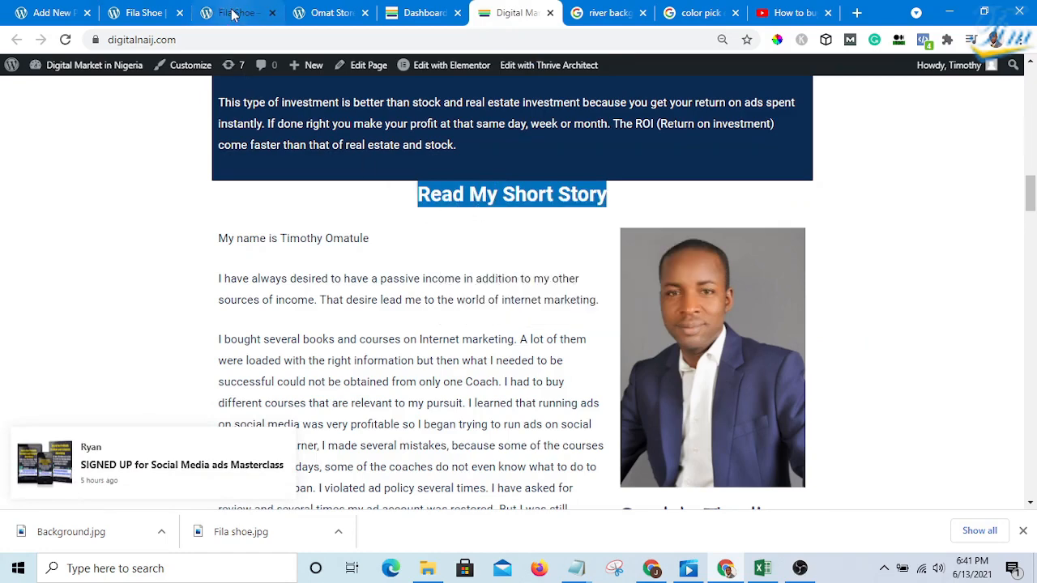
{"action": "left_click", "coordinate": [146, 13]}
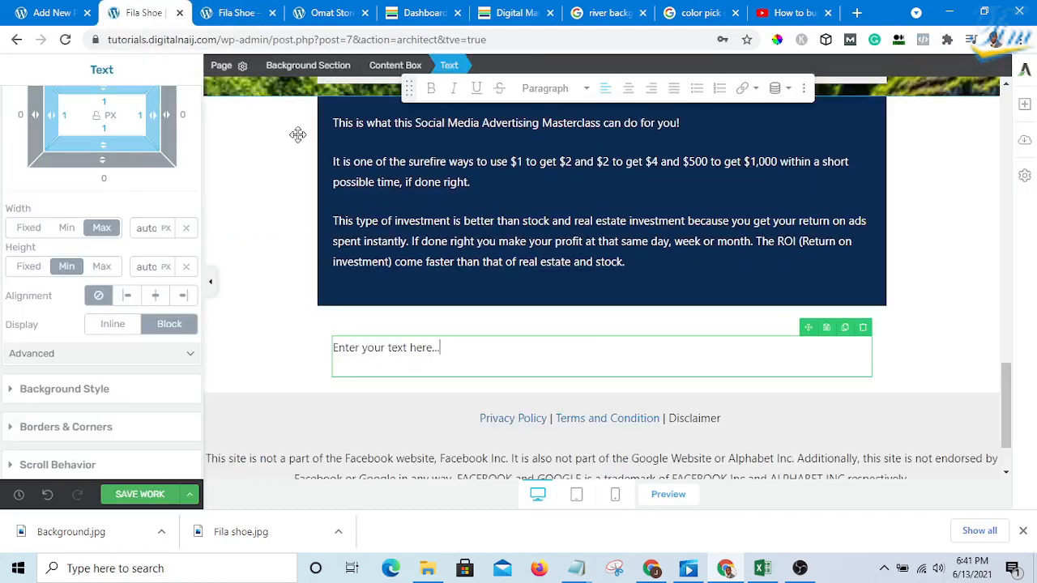
{"action": "left_click_drag", "start_coordinate": [456, 357], "coordinate": [292, 358]}
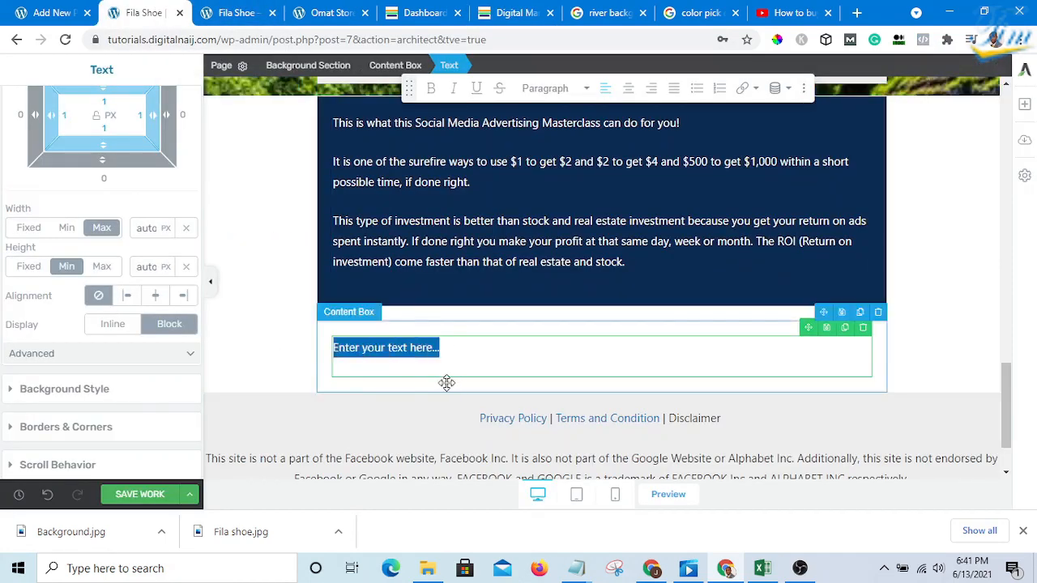
{"action": "key", "text": "ctrl+v"}
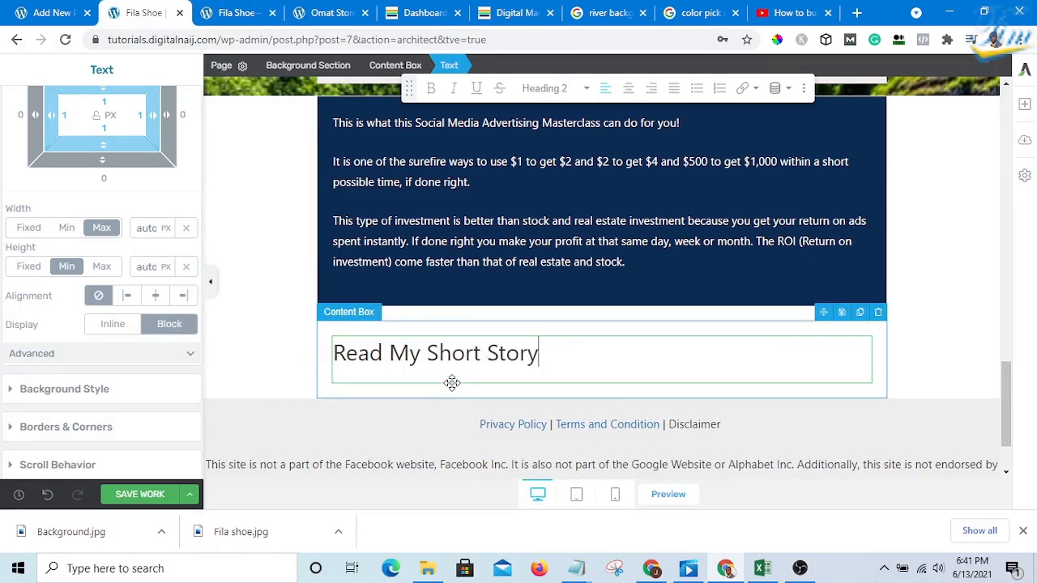
Step: Format the "Read My Short Story" text as a bold, centred Heading 2
{"action": "left_click_drag", "start_coordinate": [544, 357], "coordinate": [324, 353]}
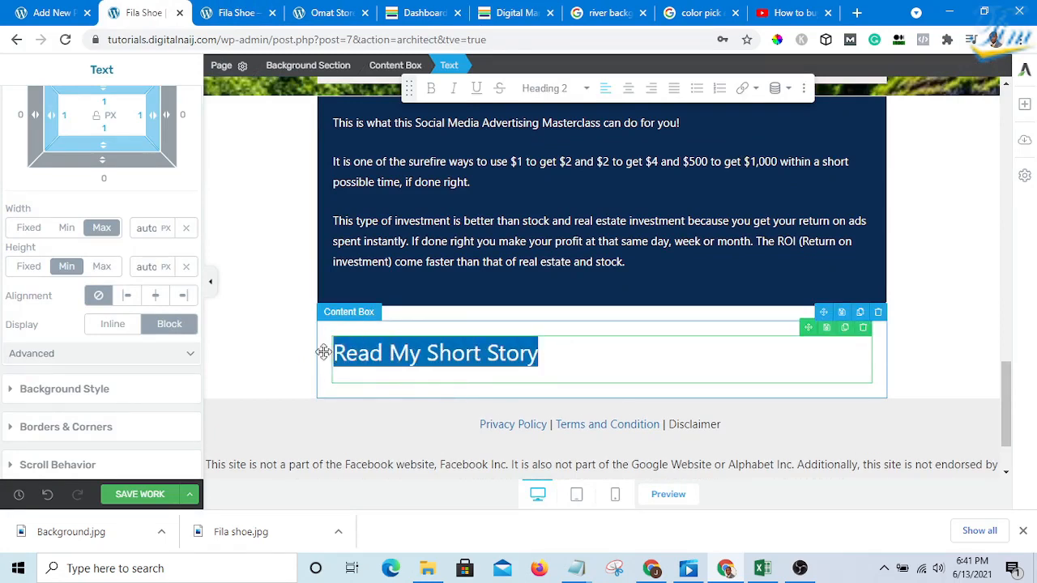
{"action": "left_click", "coordinate": [431, 89]}
{"action": "left_click", "coordinate": [589, 90]}
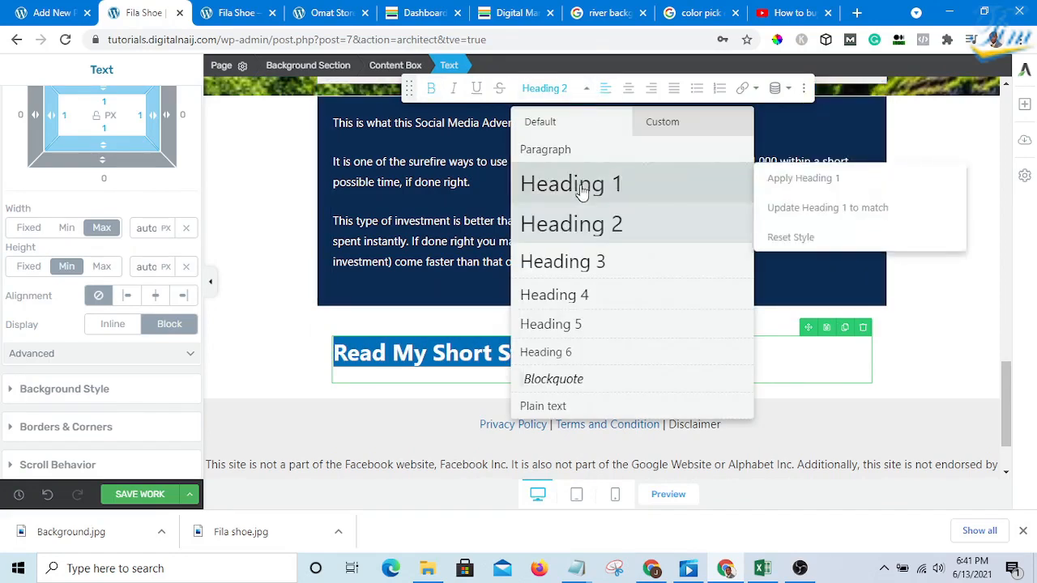
{"action": "mouse_move", "coordinate": [572, 237]}
{"action": "left_click", "coordinate": [572, 229]}
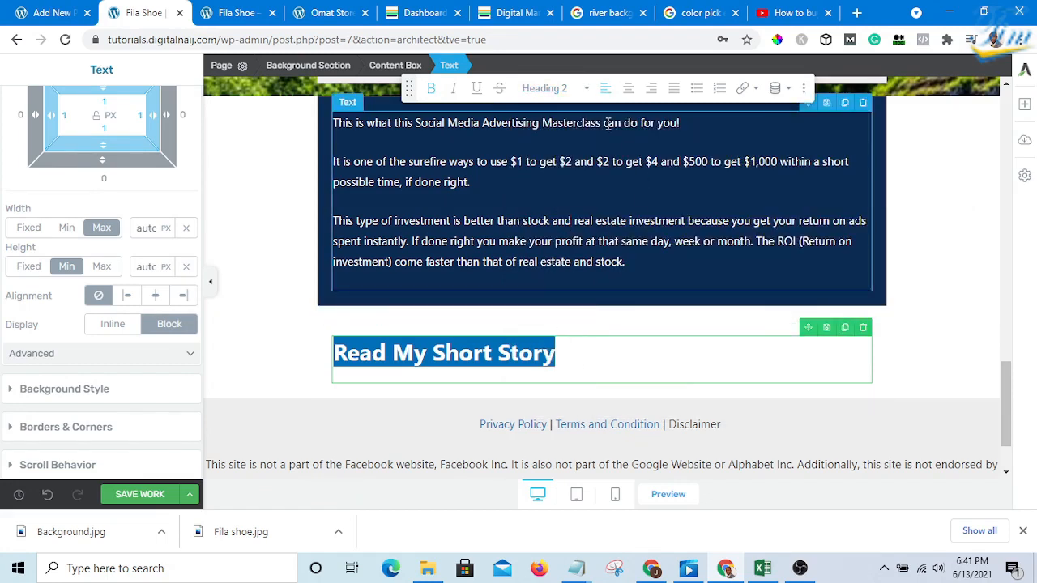
{"action": "left_click", "coordinate": [628, 89]}
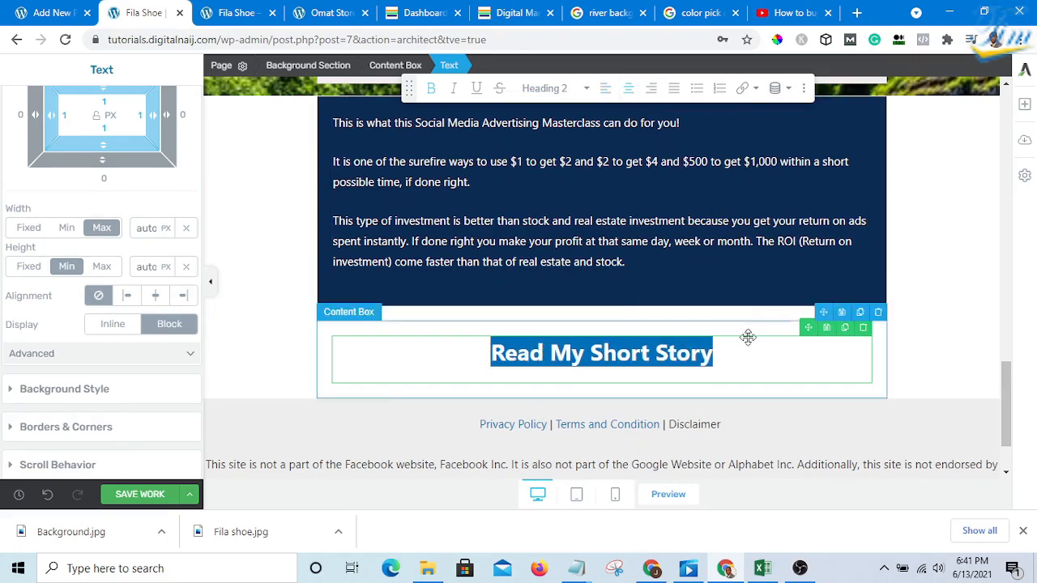
Step: Examine how the "Read My Short Story" section on the reference page arranges its story text, portrait and caption
{"action": "left_click", "coordinate": [764, 362]}
{"action": "scroll", "coordinate": [712, 349], "scroll_direction": "down", "scroll_amount": 1}
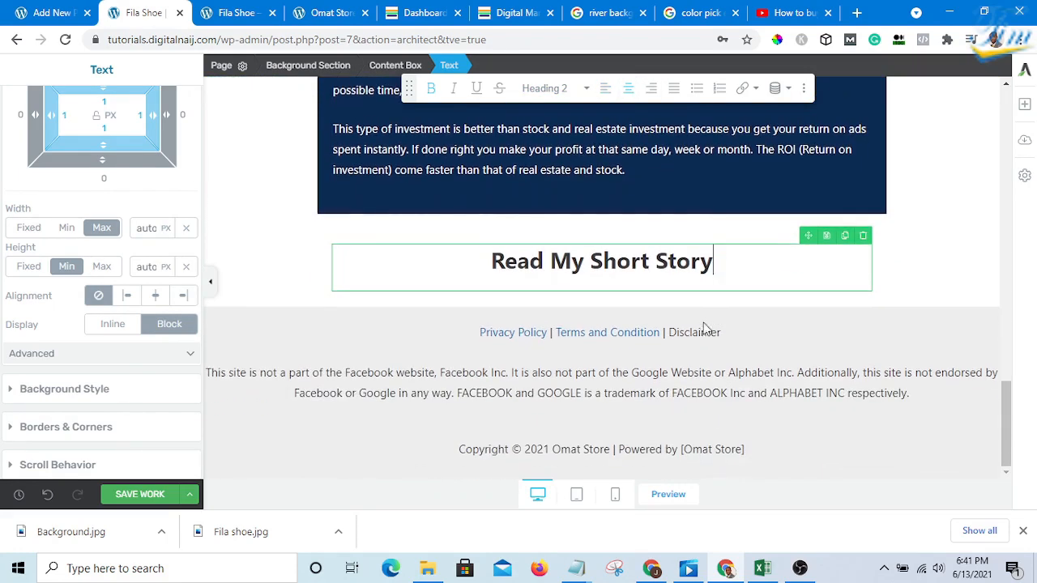
{"action": "scroll", "coordinate": [706, 291], "scroll_direction": "up", "scroll_amount": 1}
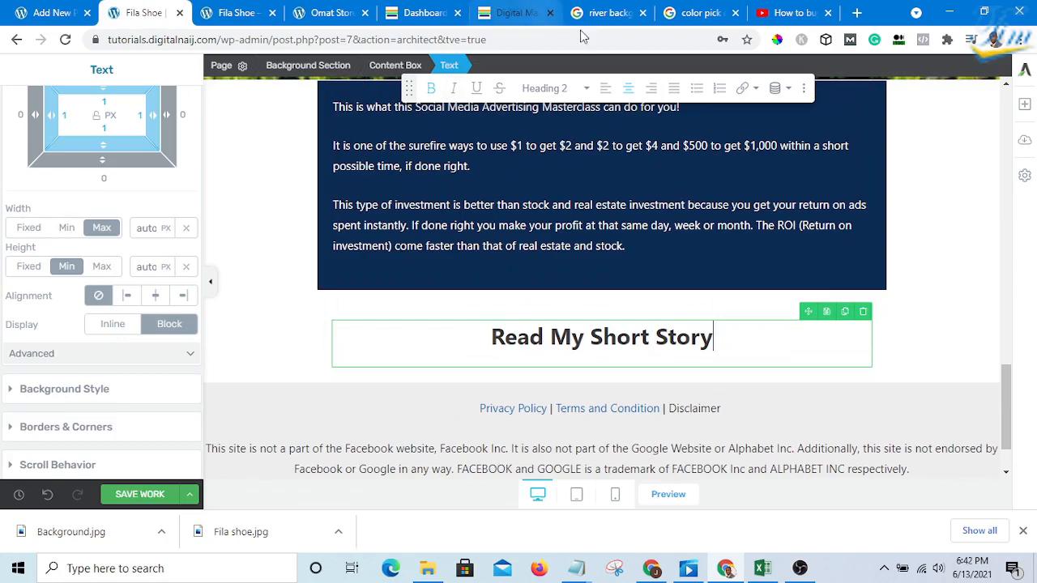
{"action": "left_click", "coordinate": [516, 12]}
{"action": "scroll", "coordinate": [446, 273], "scroll_direction": "down", "scroll_amount": 1}
{"action": "scroll", "coordinate": [439, 266], "scroll_direction": "up", "scroll_amount": 1}
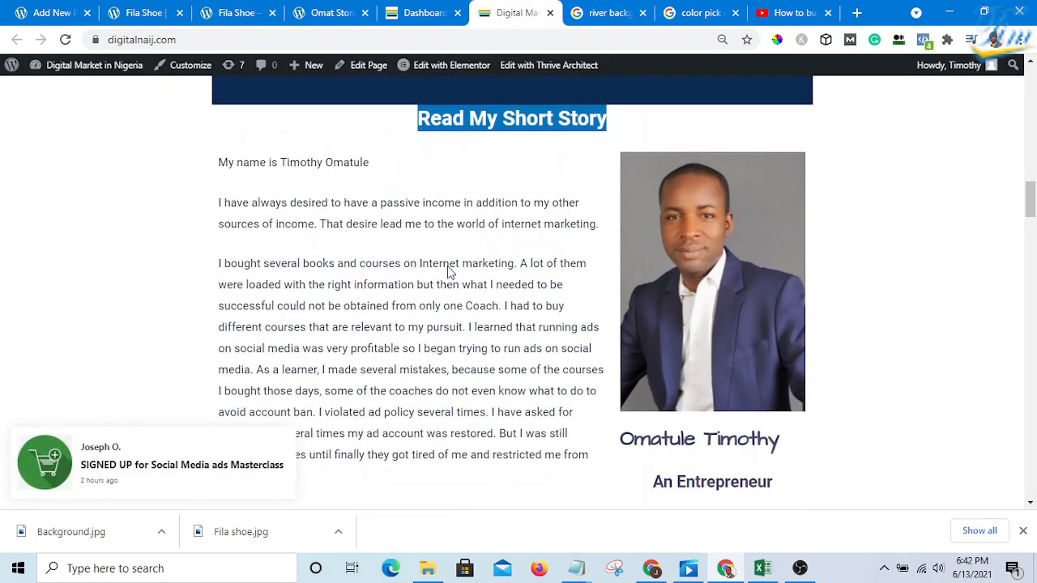
{"action": "scroll", "coordinate": [343, 240], "scroll_direction": "down", "scroll_amount": 1}
{"action": "scroll", "coordinate": [343, 240], "scroll_direction": "down", "scroll_amount": 1}
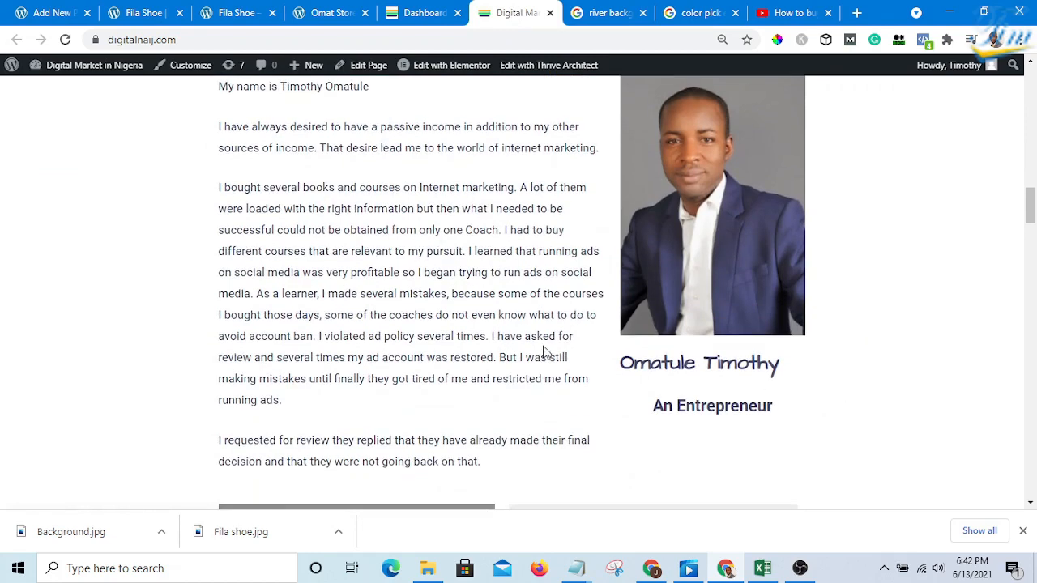
{"action": "scroll", "coordinate": [724, 279], "scroll_direction": "up", "scroll_amount": 1}
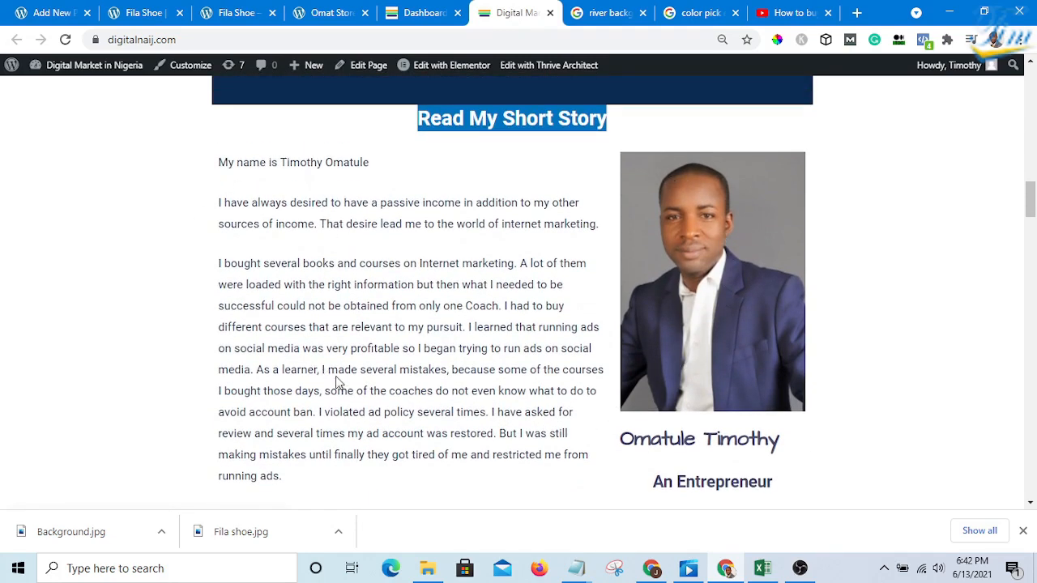
{"action": "scroll", "coordinate": [530, 430], "scroll_direction": "down", "scroll_amount": 1}
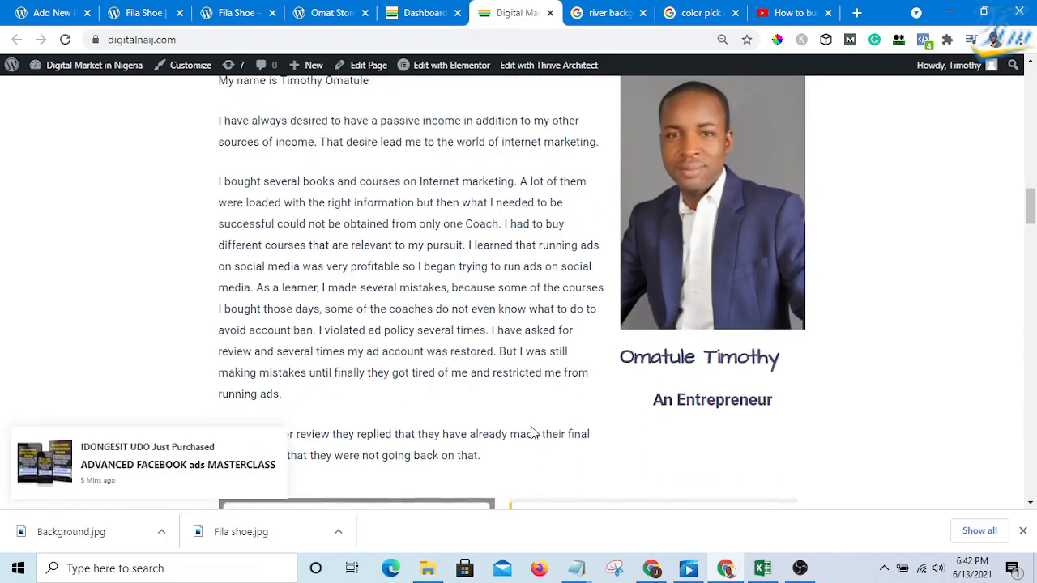
{"action": "scroll", "coordinate": [531, 430], "scroll_direction": "up", "scroll_amount": 1}
{"action": "scroll", "coordinate": [531, 430], "scroll_direction": "down", "scroll_amount": 1}
{"action": "scroll", "coordinate": [567, 416], "scroll_direction": "up", "scroll_amount": 1}
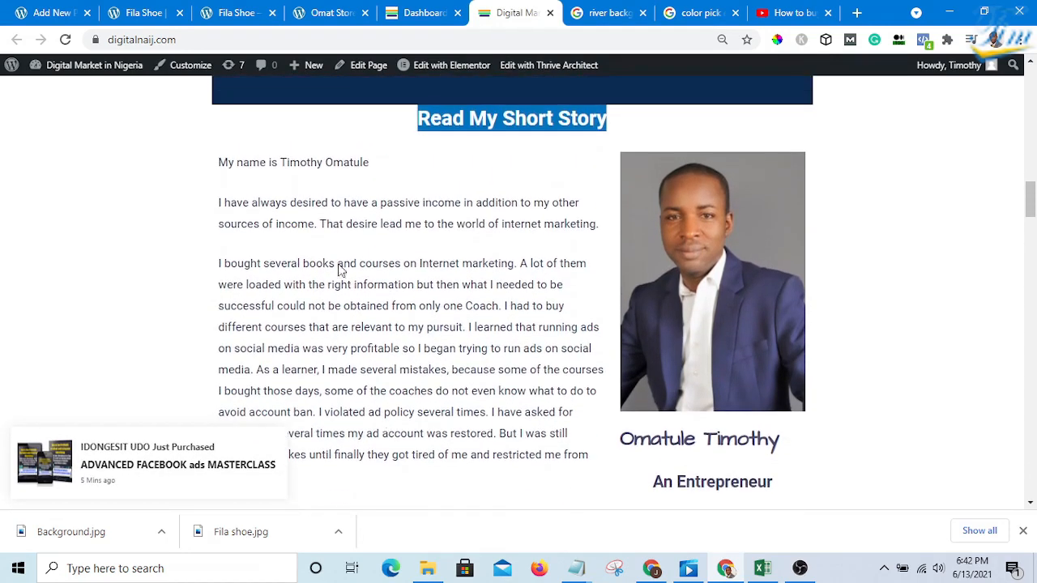
Step: Return to the Fila Shoe page and insert a two-column 1/2 + 1/2 Columns element below the "Read My Short Story" heading
{"action": "left_click", "coordinate": [138, 13]}
{"action": "scroll", "coordinate": [735, 248], "scroll_direction": "up", "scroll_amount": 3}
{"action": "scroll", "coordinate": [735, 297], "scroll_direction": "down", "scroll_amount": 3}
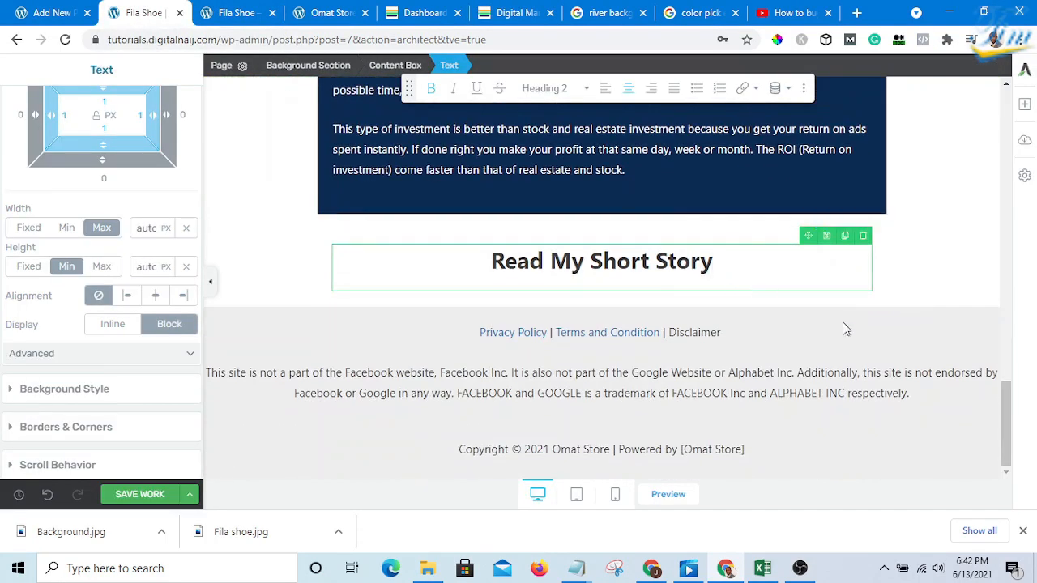
{"action": "left_click", "coordinate": [1024, 105]}
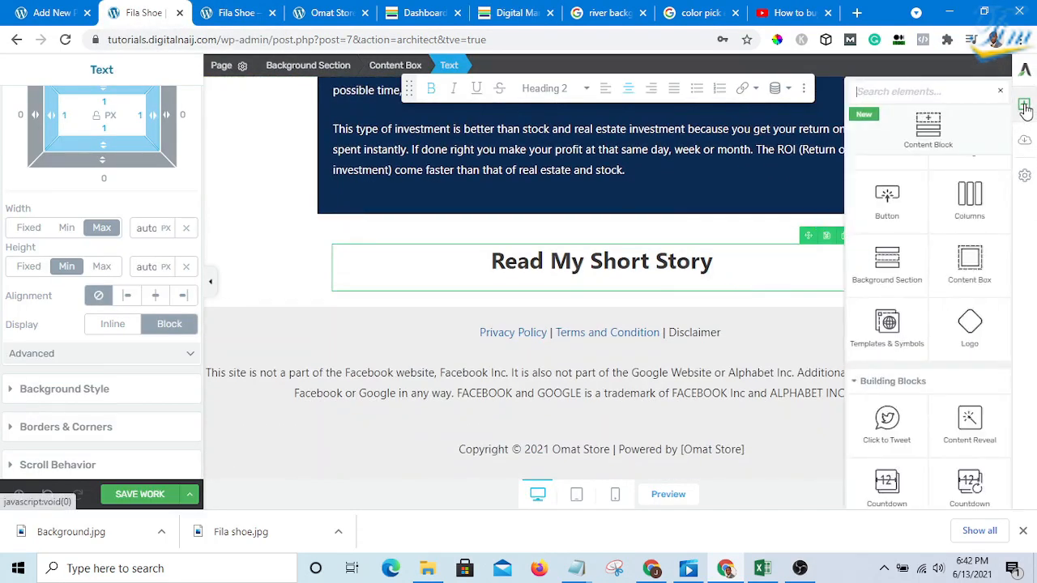
{"action": "left_click_drag", "start_coordinate": [969, 194], "coordinate": [569, 267]}
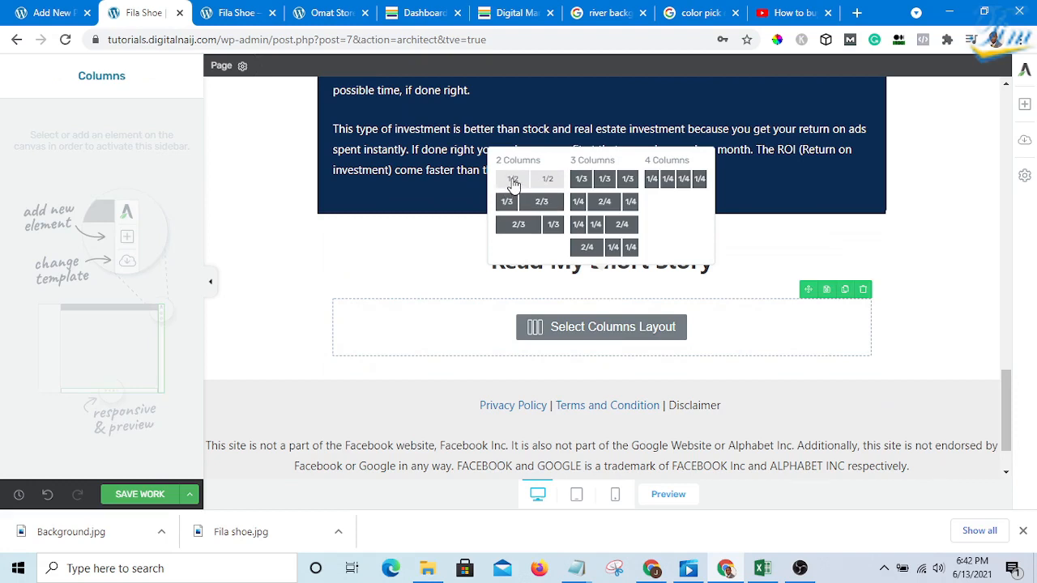
{"action": "left_click", "coordinate": [513, 180]}
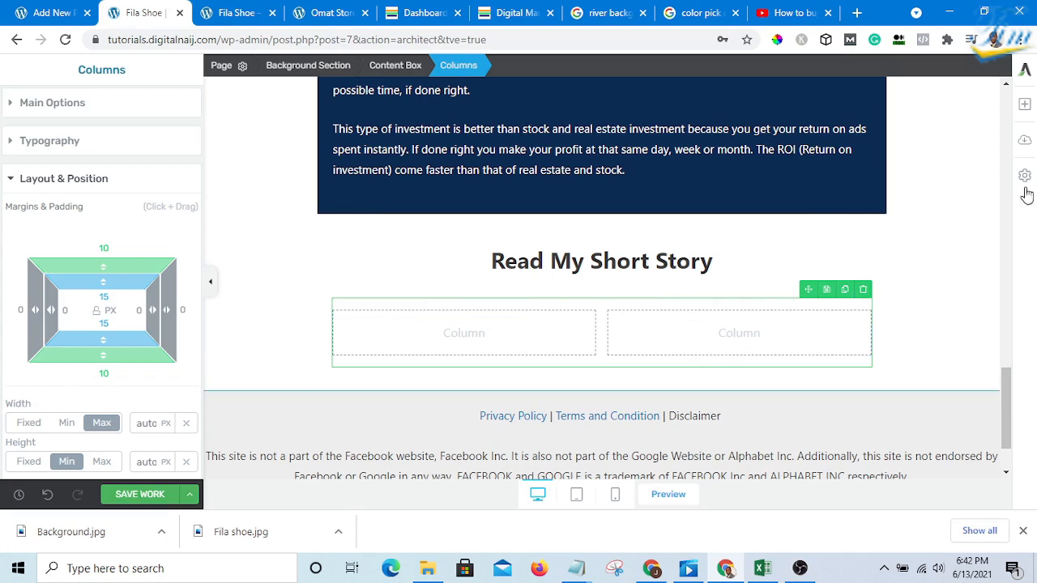
Step: Add an image element to the right-hand column and fill it with Fila-shoe.jpg from the media library
{"action": "left_click", "coordinate": [1024, 104]}
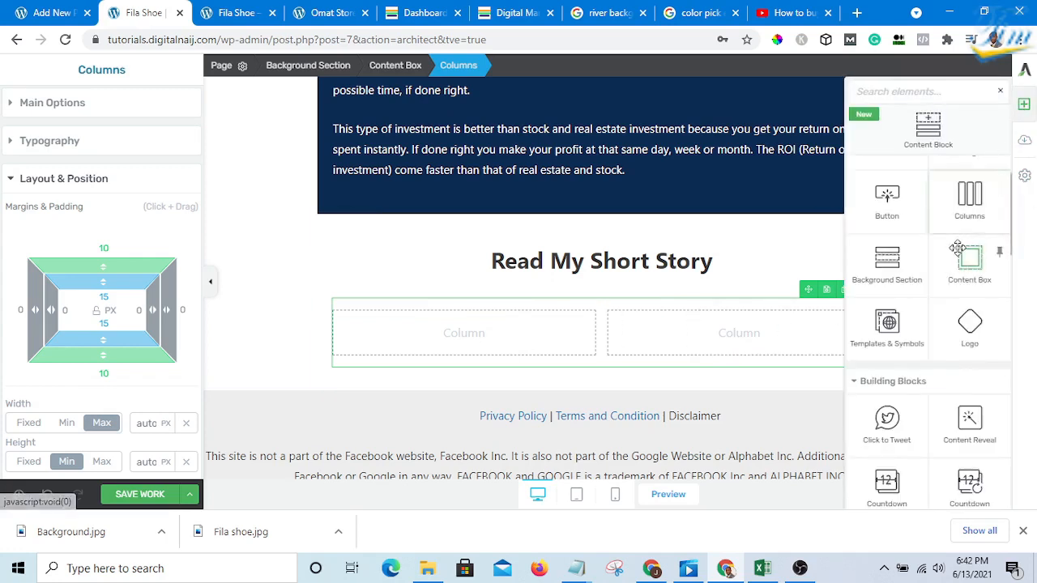
{"action": "scroll", "coordinate": [967, 210], "scroll_direction": "down", "scroll_amount": 2}
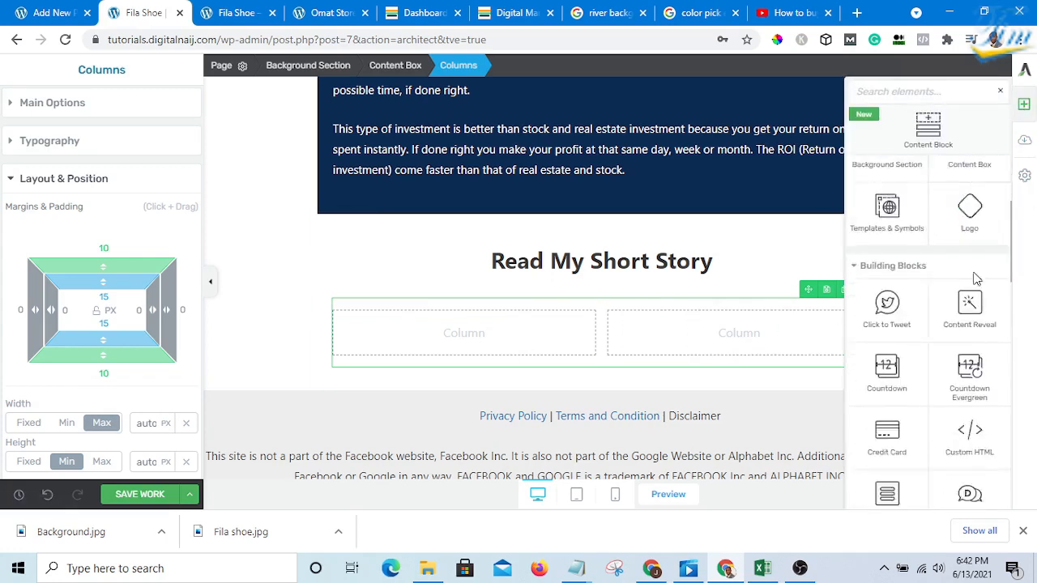
{"action": "scroll", "coordinate": [967, 232], "scroll_direction": "up", "scroll_amount": 3}
{"action": "left_click_drag", "start_coordinate": [972, 218], "coordinate": [729, 352]}
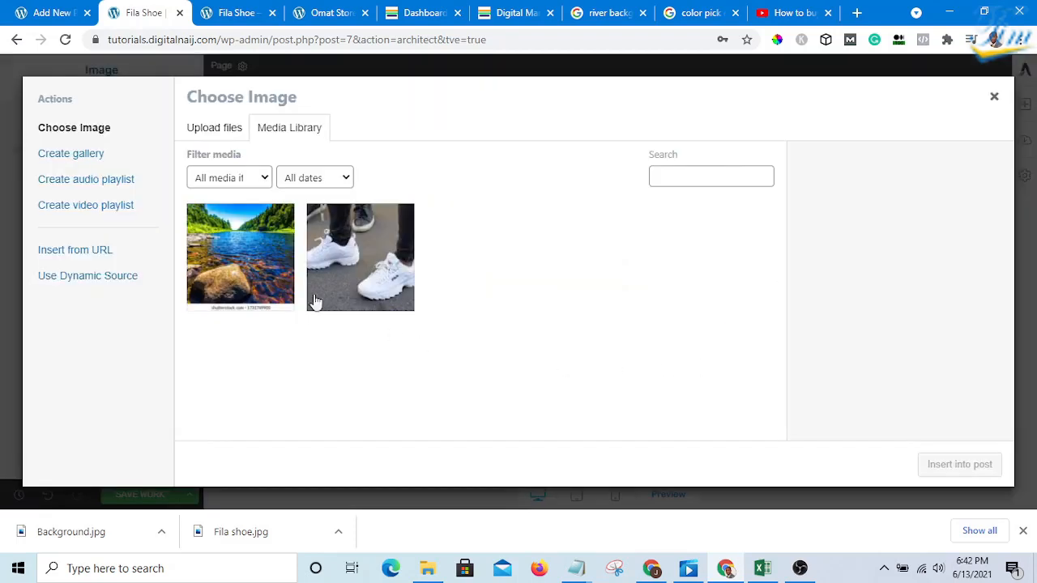
{"action": "left_click", "coordinate": [369, 267]}
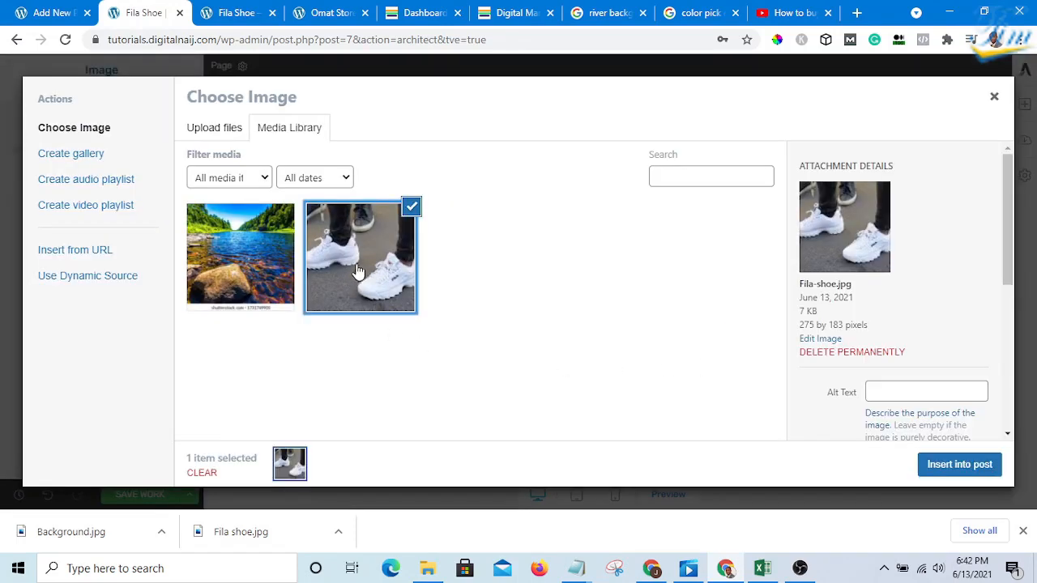
{"action": "left_click", "coordinate": [954, 464]}
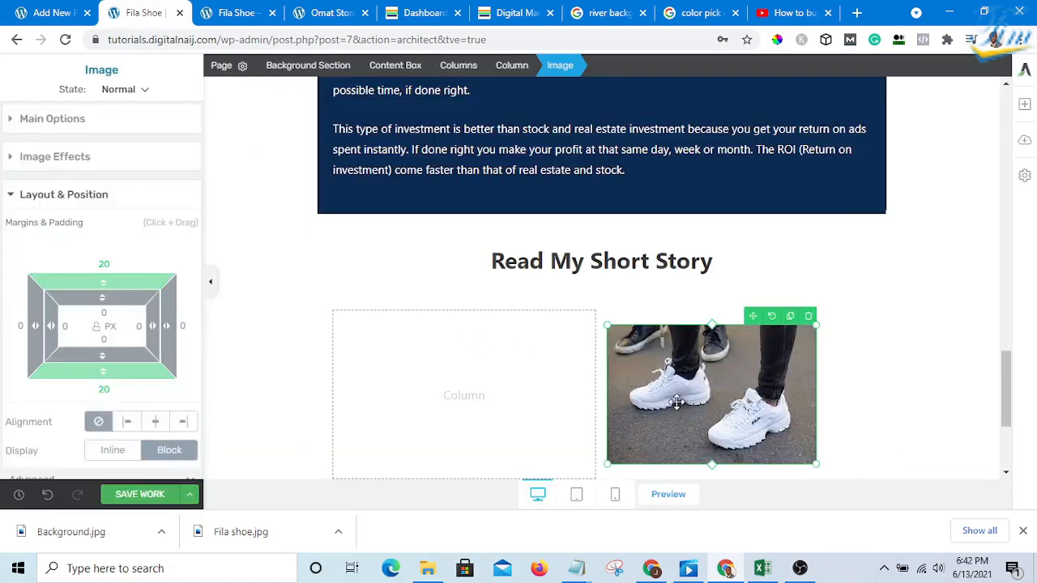
Step: Add a text element to the empty left-hand column beside the shoe image
{"action": "scroll", "coordinate": [712, 353], "scroll_direction": "up", "scroll_amount": 3}
{"action": "scroll", "coordinate": [697, 340], "scroll_direction": "down", "scroll_amount": 5}
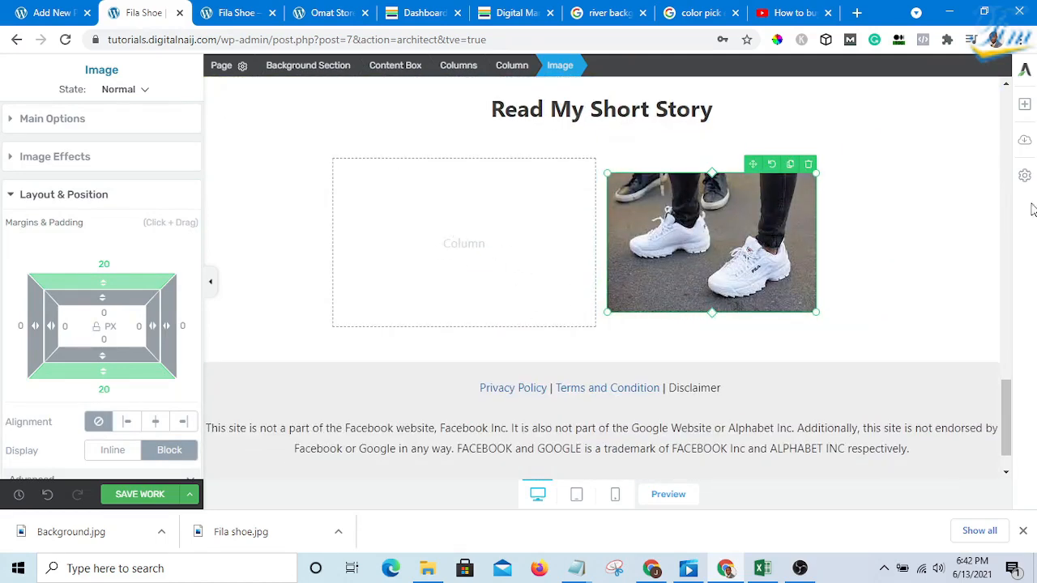
{"action": "left_click", "coordinate": [1023, 108]}
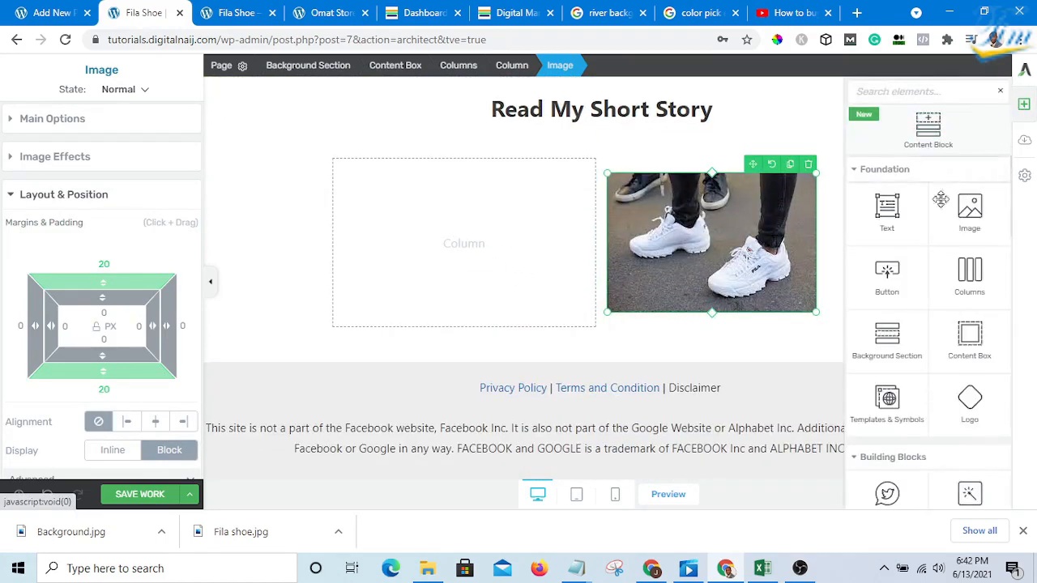
{"action": "left_click_drag", "start_coordinate": [887, 208], "coordinate": [458, 258]}
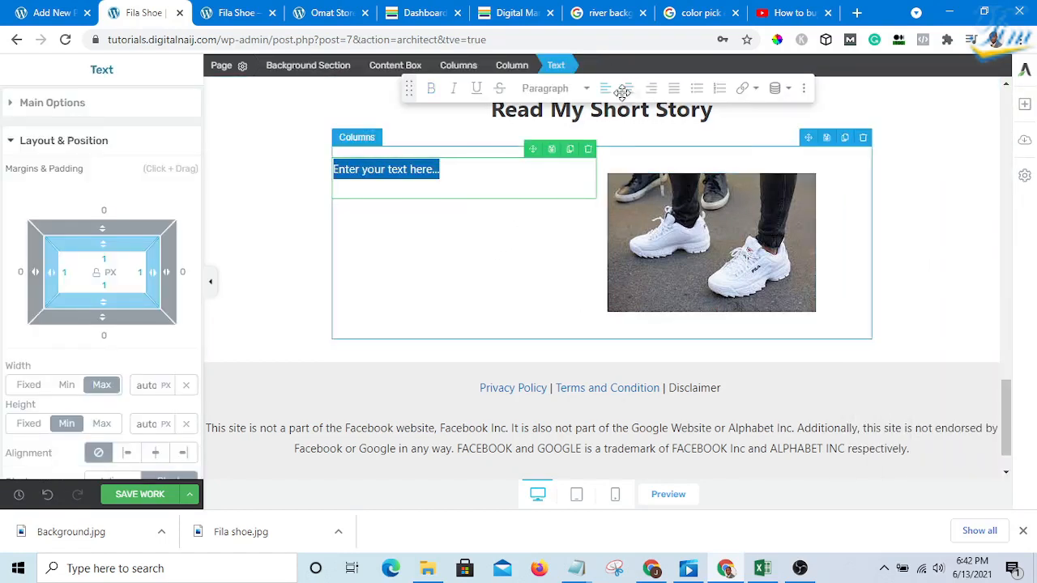
Step: Copy all the story paragraphs, from the introduction to "not going back on that.", from the reference page
{"action": "left_click", "coordinate": [509, 13]}
{"action": "scroll", "coordinate": [539, 255], "scroll_direction": "down", "scroll_amount": 2}
{"action": "scroll", "coordinate": [550, 308], "scroll_direction": "down", "scroll_amount": 1}
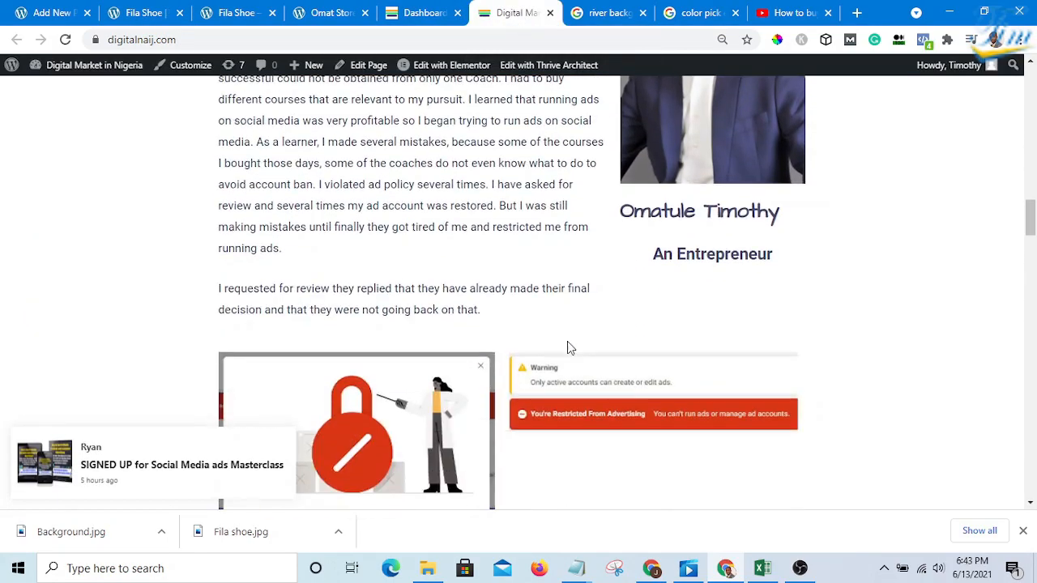
{"action": "left_click_drag", "start_coordinate": [474, 314], "coordinate": [214, 123]}
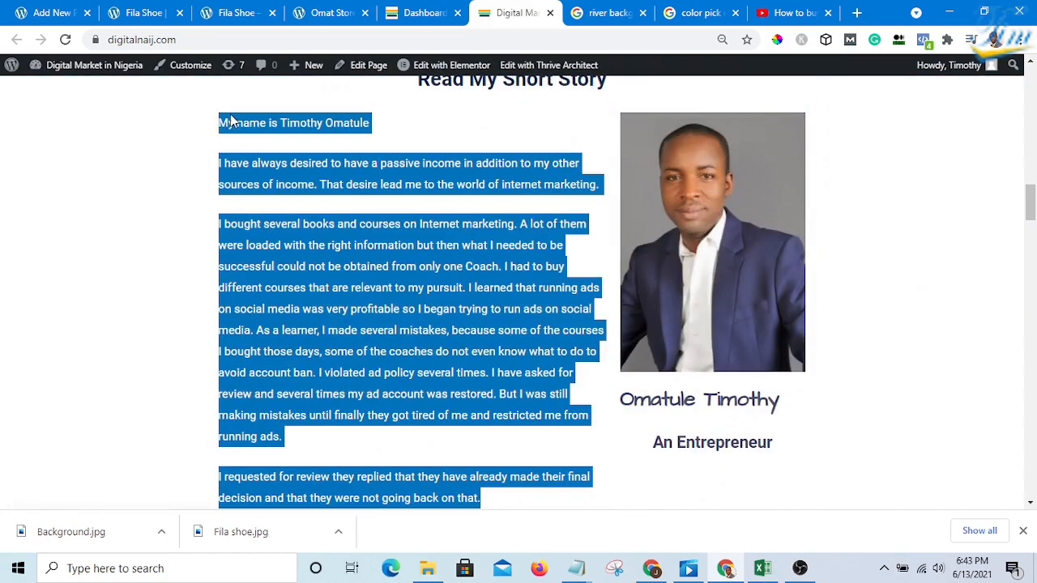
{"action": "right_click", "coordinate": [231, 122]}
{"action": "left_click", "coordinate": [276, 129]}
{"action": "scroll", "coordinate": [273, 139], "scroll_direction": "down", "scroll_amount": 3}
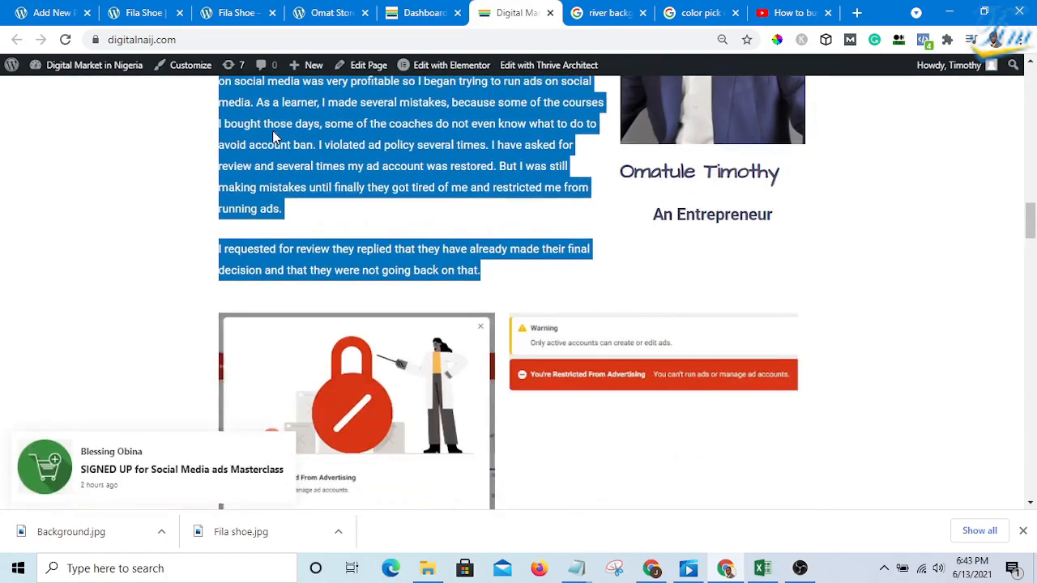
{"action": "scroll", "coordinate": [274, 139], "scroll_direction": "up", "scroll_amount": 4}
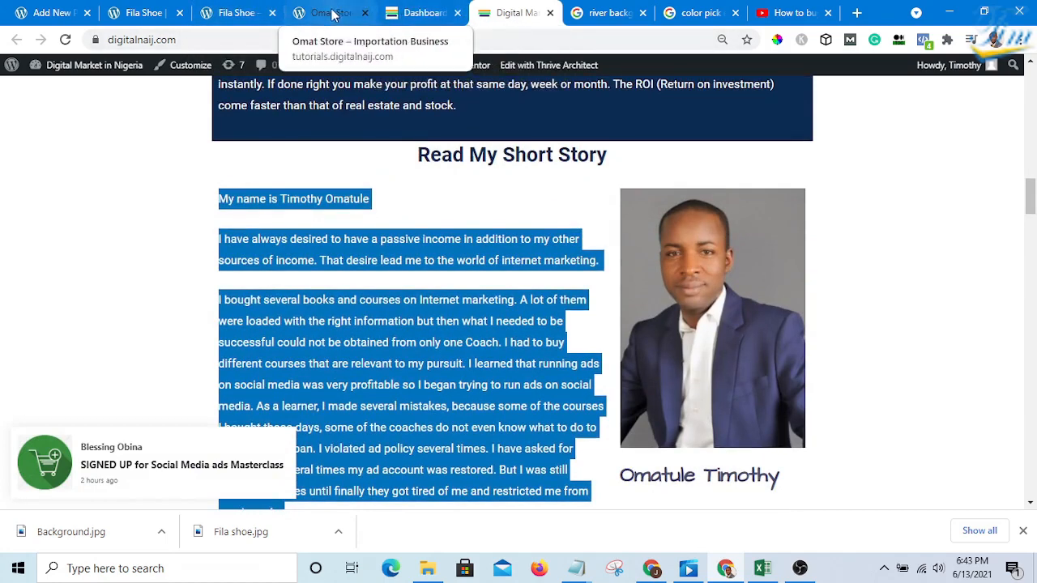
Step: Replace the placeholder text in the left-hand column of the Fila Shoe page with the copied story
{"action": "left_click", "coordinate": [152, 14]}
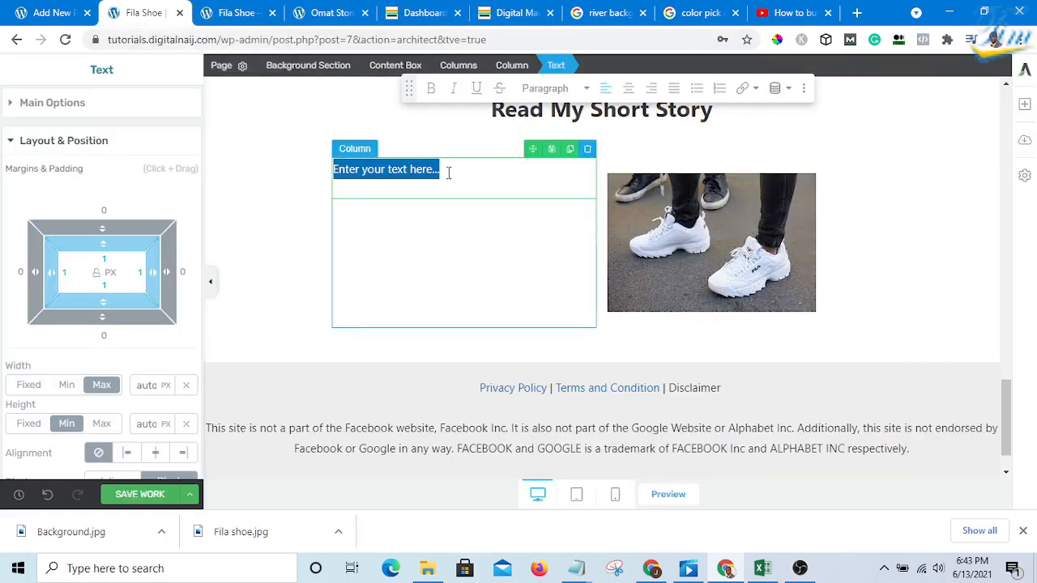
{"action": "left_click_drag", "start_coordinate": [448, 173], "coordinate": [239, 171]}
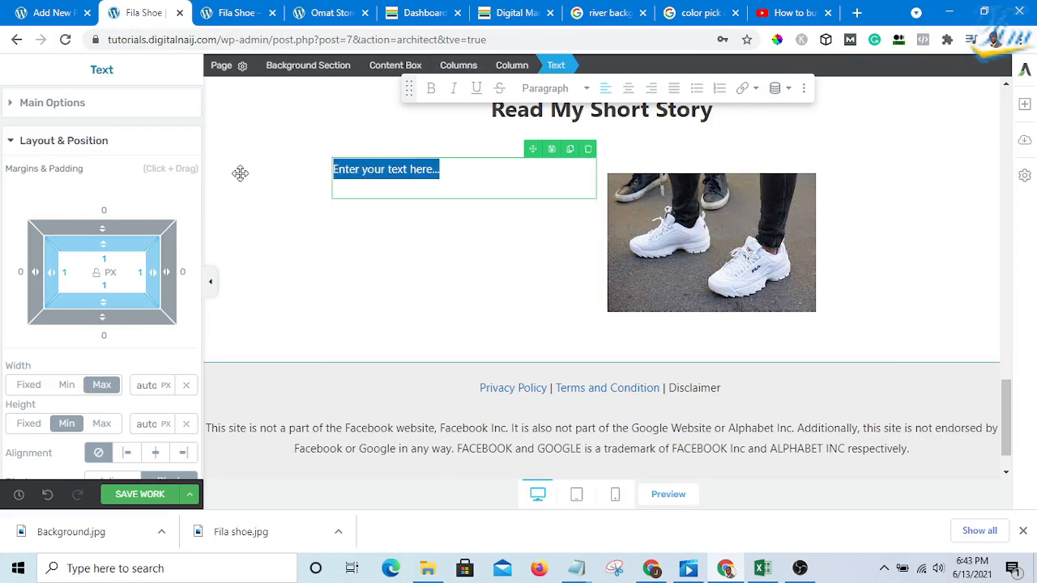
{"action": "key", "text": "ctrl+v"}
{"action": "scroll", "coordinate": [492, 271], "scroll_direction": "down", "scroll_amount": 5}
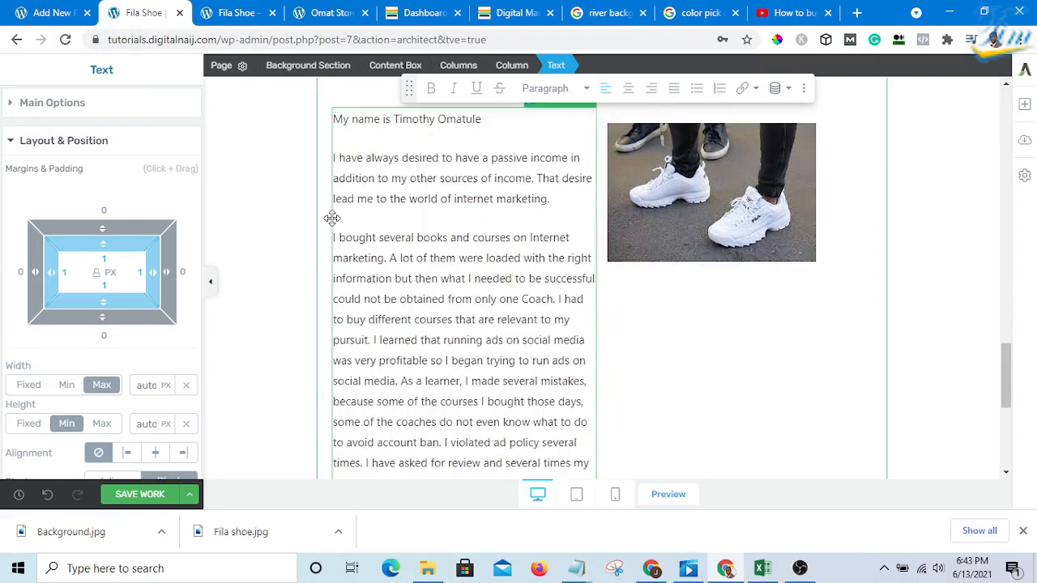
{"action": "scroll", "coordinate": [543, 297], "scroll_direction": "up", "scroll_amount": 5}
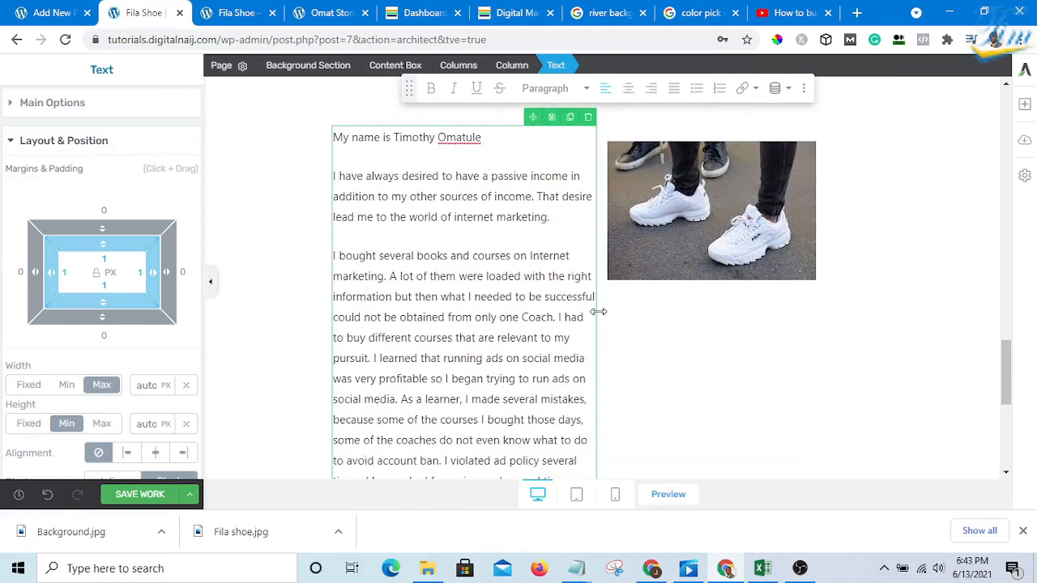
Step: Widen the story text column so the shoe image column becomes narrower, and check the resulting text flow
{"action": "left_click_drag", "start_coordinate": [598, 306], "coordinate": [659, 306]}
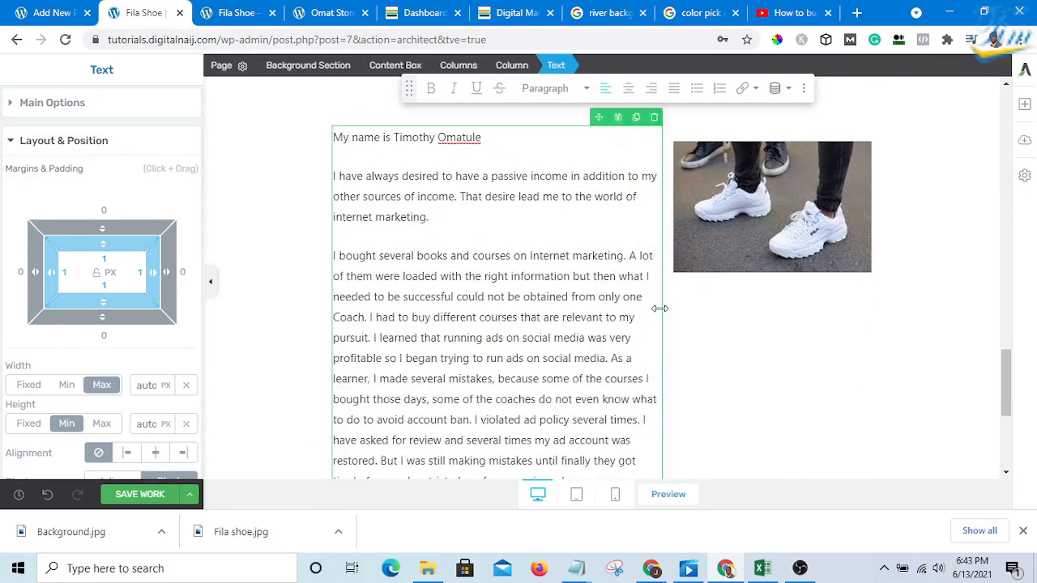
{"action": "scroll", "coordinate": [567, 308], "scroll_direction": "down", "scroll_amount": 3}
{"action": "scroll", "coordinate": [492, 300], "scroll_direction": "up", "scroll_amount": 4}
{"action": "scroll", "coordinate": [526, 296], "scroll_direction": "down", "scroll_amount": 4}
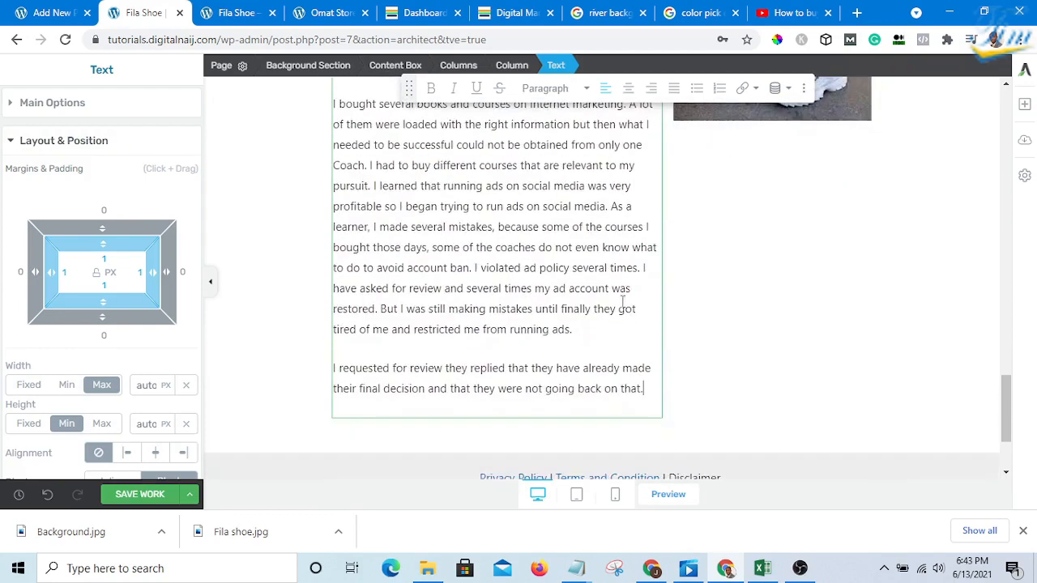
{"action": "scroll", "coordinate": [527, 295], "scroll_direction": "up", "scroll_amount": 3}
{"action": "scroll", "coordinate": [518, 304], "scroll_direction": "down", "scroll_amount": 3}
{"action": "scroll", "coordinate": [504, 308], "scroll_direction": "up", "scroll_amount": 4}
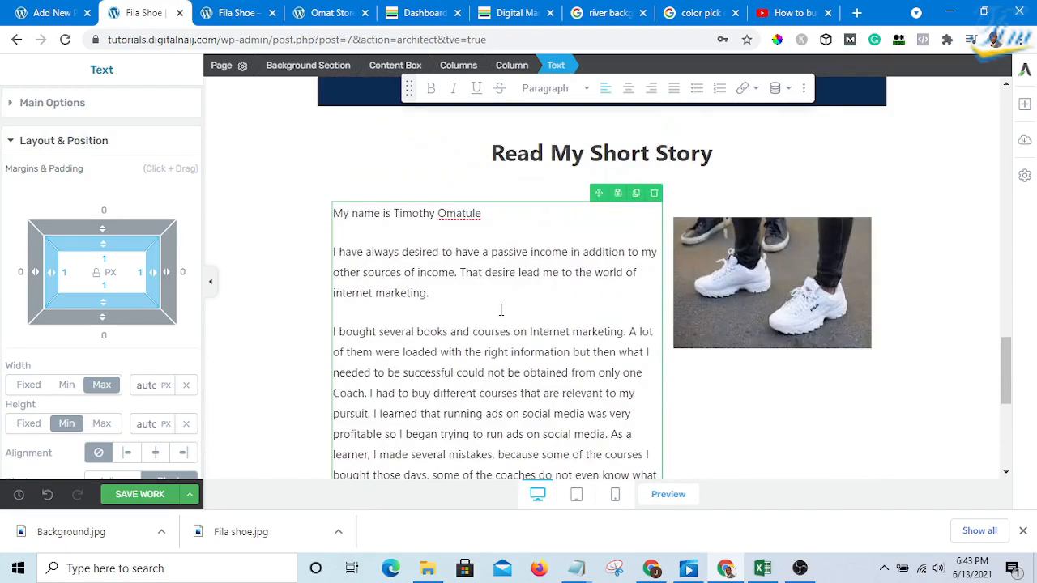
Step: Copy the name and the "An Entrepreneur" caption from below the portrait on the reference page
{"action": "left_click", "coordinate": [518, 13]}
{"action": "scroll", "coordinate": [615, 277], "scroll_direction": "down", "scroll_amount": 5}
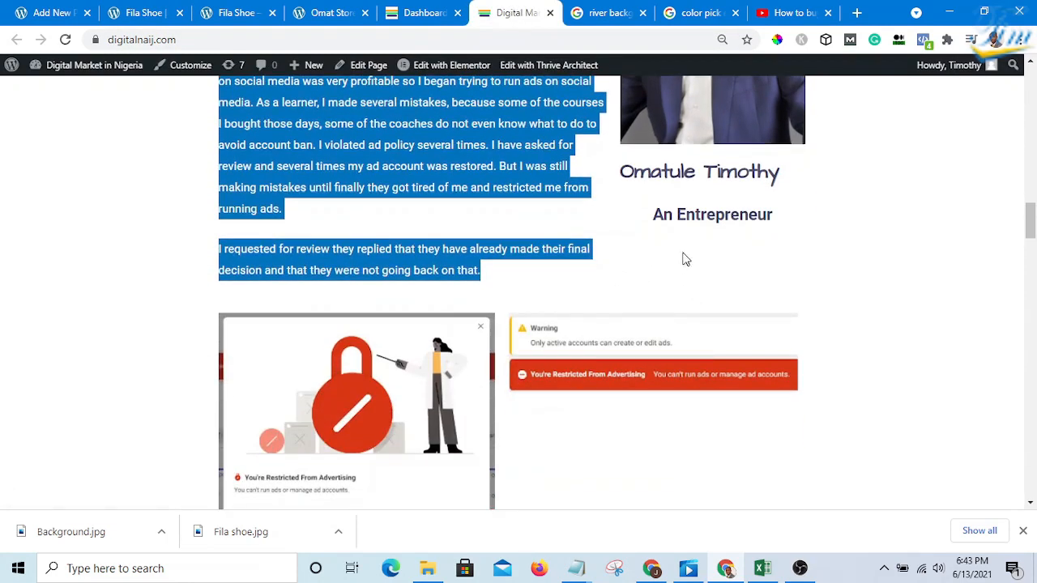
{"action": "scroll", "coordinate": [802, 207], "scroll_direction": "up", "scroll_amount": 1}
{"action": "left_click_drag", "start_coordinate": [800, 279], "coordinate": [623, 256]}
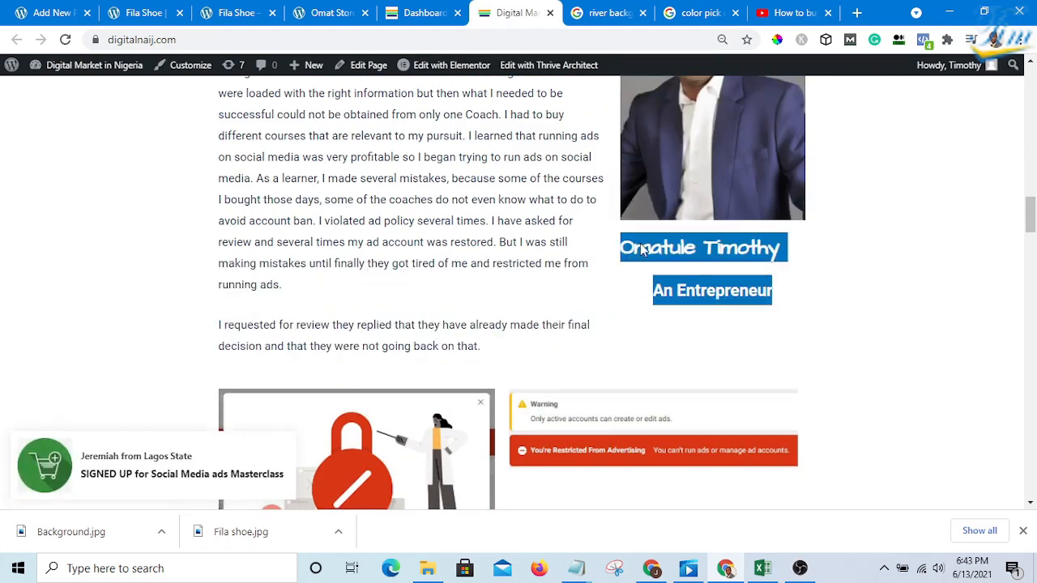
{"action": "right_click", "coordinate": [642, 246]}
{"action": "left_click", "coordinate": [676, 258]}
Step: On the Fila Shoe page, add a text element directly below the shoe image in the story section
{"action": "left_click", "coordinate": [138, 11]}
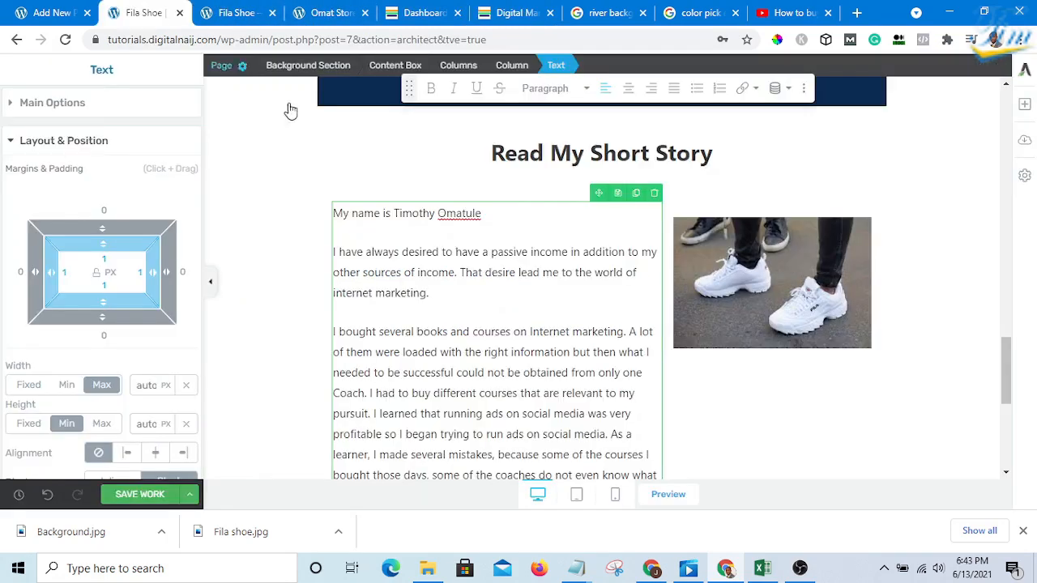
{"action": "scroll", "coordinate": [805, 342], "scroll_direction": "down", "scroll_amount": 2}
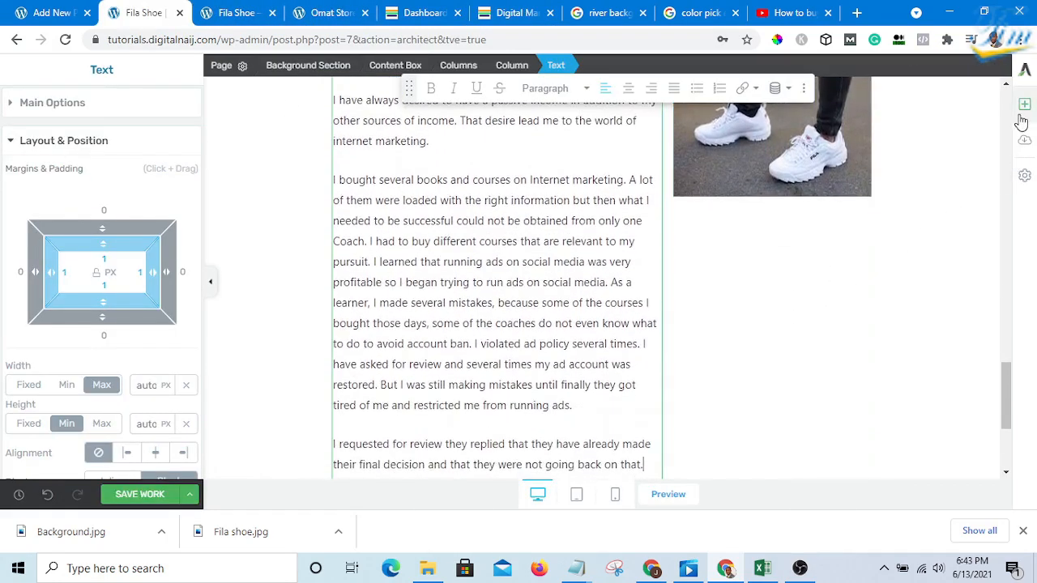
{"action": "left_click", "coordinate": [1024, 104]}
{"action": "mouse_move", "coordinate": [896, 209]}
{"action": "left_mouse_down"}
{"action": "mouse_move", "coordinate": [661, 360]}
{"action": "mouse_move", "coordinate": [743, 219]}
{"action": "mouse_move", "coordinate": [738, 190]}
{"action": "left_mouse_up"}
{"action": "left_click", "coordinate": [789, 238]}
{"action": "left_click", "coordinate": [791, 223]}
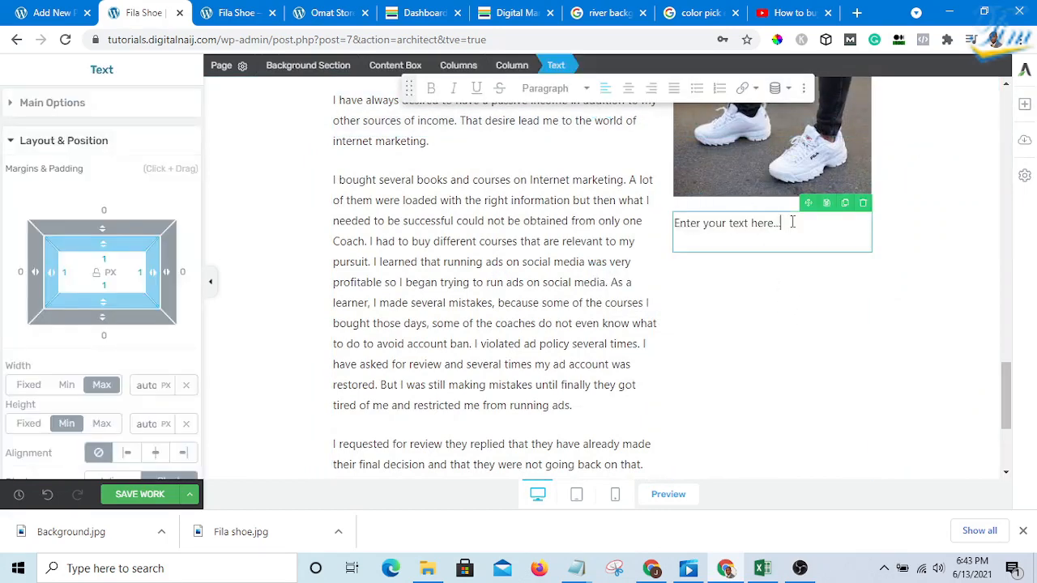
Step: Paste the copied name and "An Entrepreneur" caption into the new text element, and remove its placeholder text and blank line
{"action": "key", "text": "ctrl+v"}
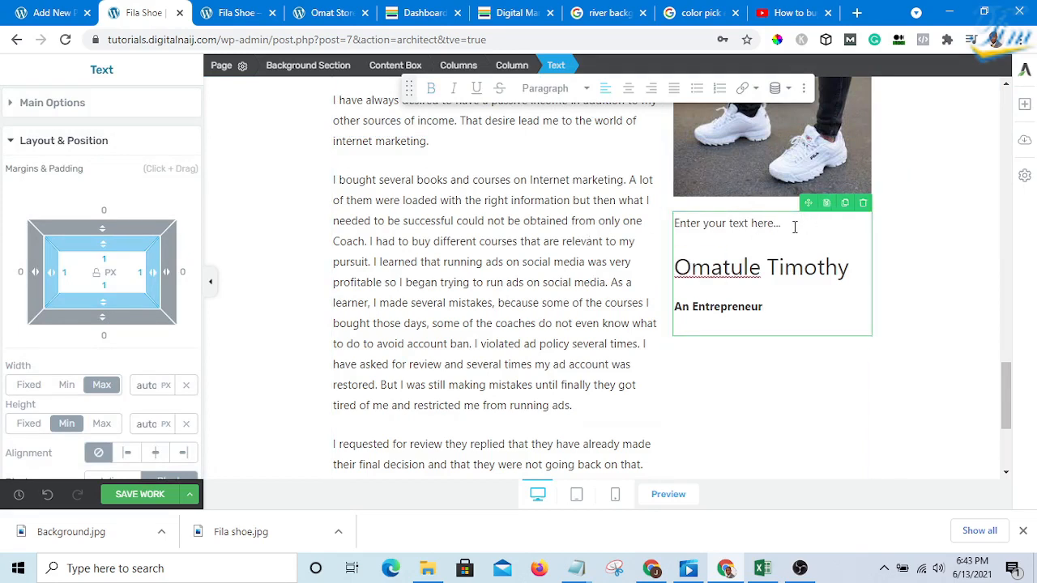
{"action": "key", "text": "BackSpace"}
{"action": "key", "text": "BackSpace"}
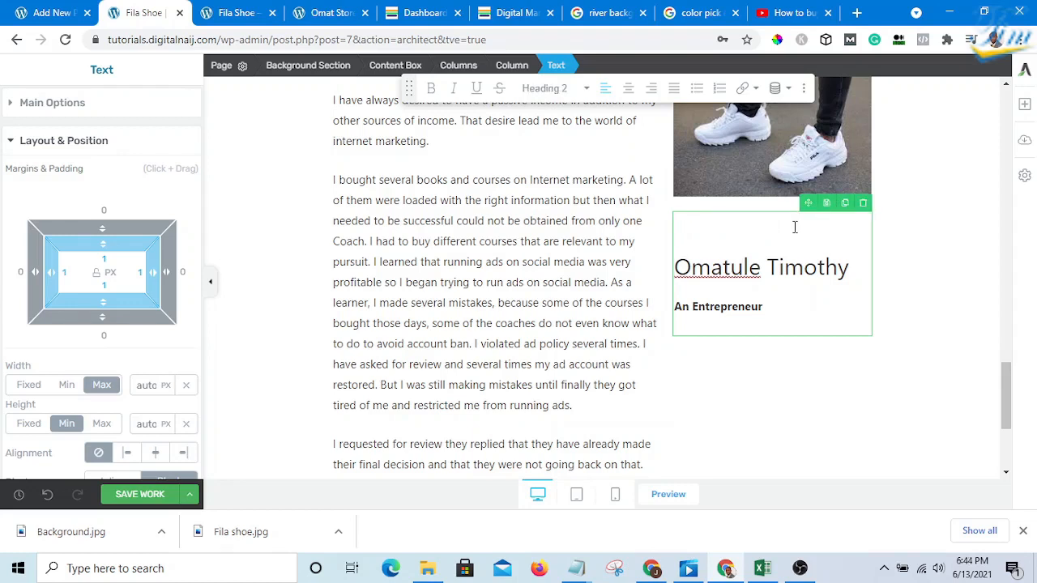
{"action": "key", "text": "Delete"}
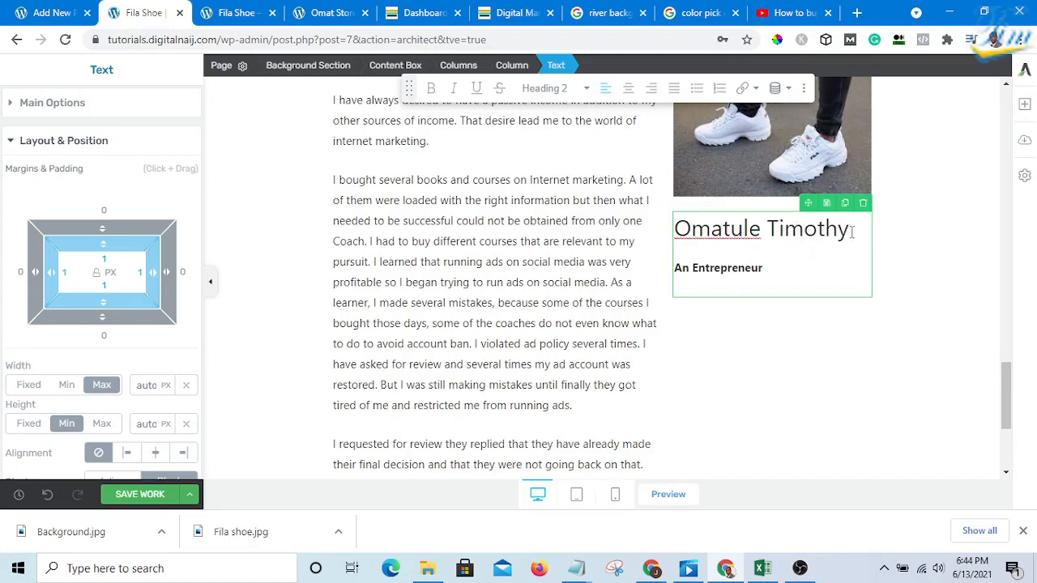
Step: Set the font of the name heading below the shoe image to the web safe font Comic Sans MS
{"action": "left_click_drag", "start_coordinate": [854, 229], "coordinate": [670, 228]}
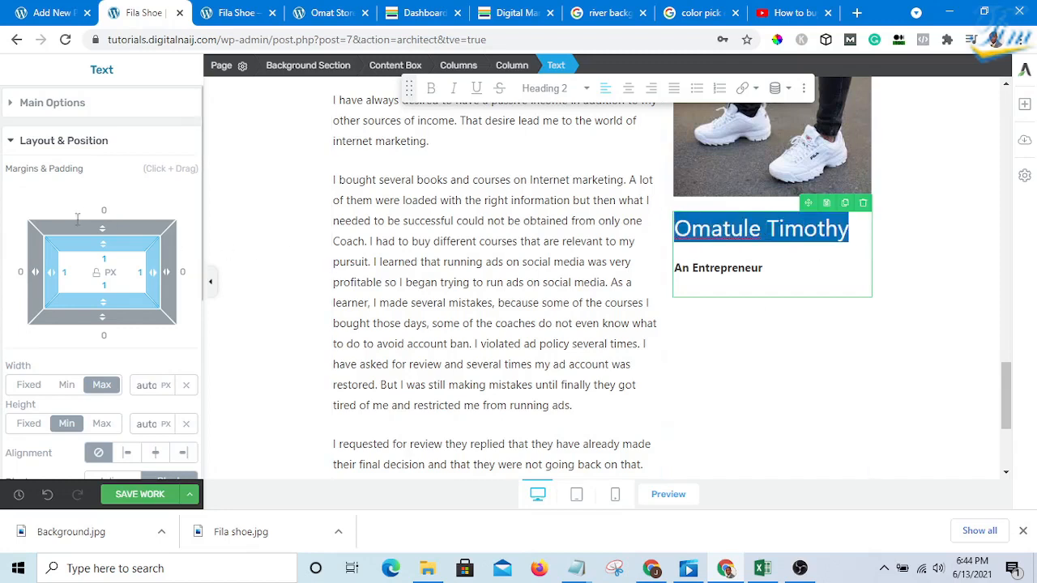
{"action": "scroll", "coordinate": [104, 321], "scroll_direction": "down", "scroll_amount": 1}
{"action": "scroll", "coordinate": [79, 168], "scroll_direction": "up", "scroll_amount": 1}
{"action": "left_click", "coordinate": [11, 108]}
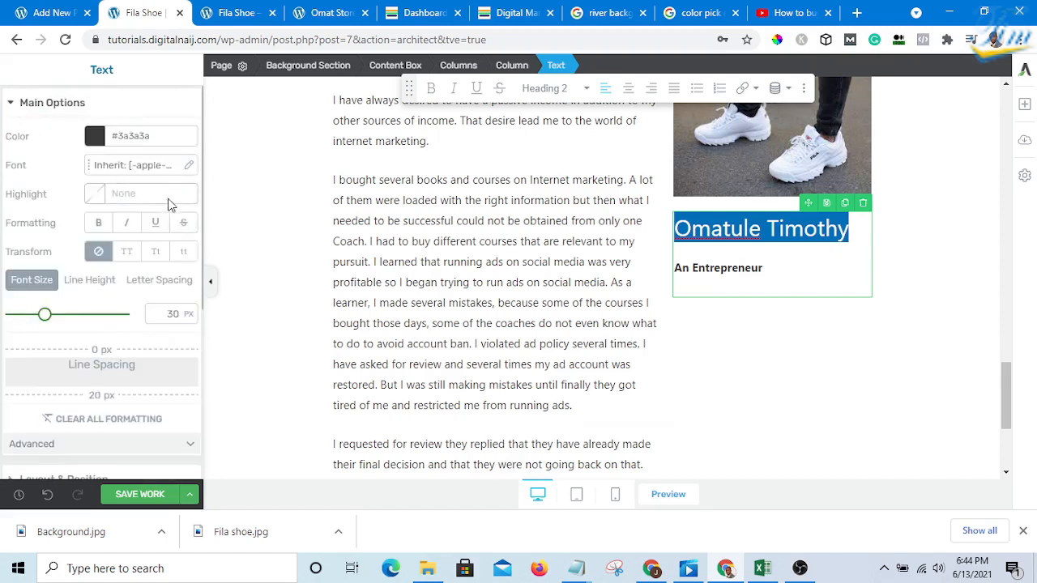
{"action": "left_click", "coordinate": [188, 164]}
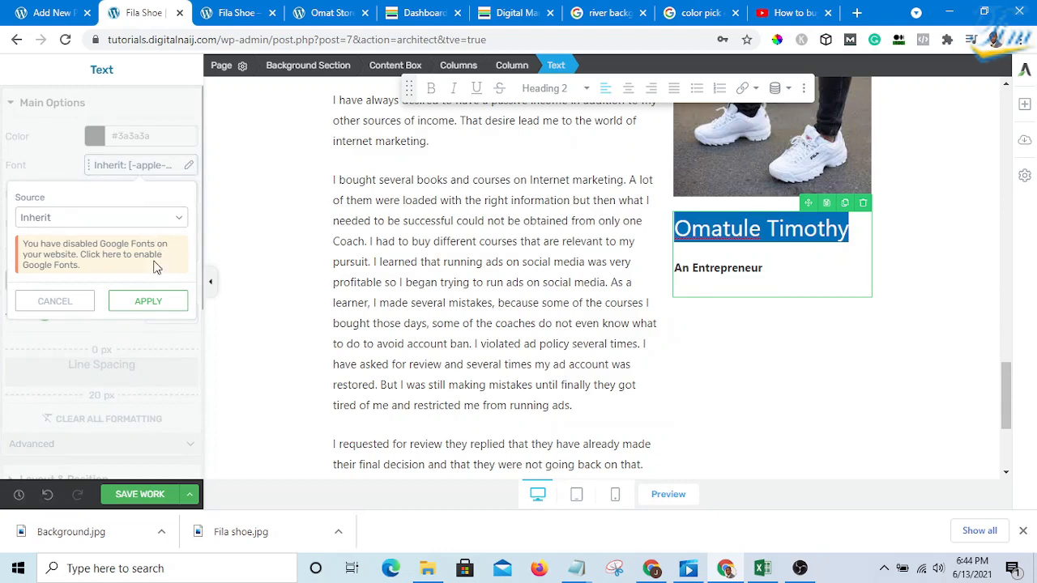
{"action": "left_click", "coordinate": [150, 219]}
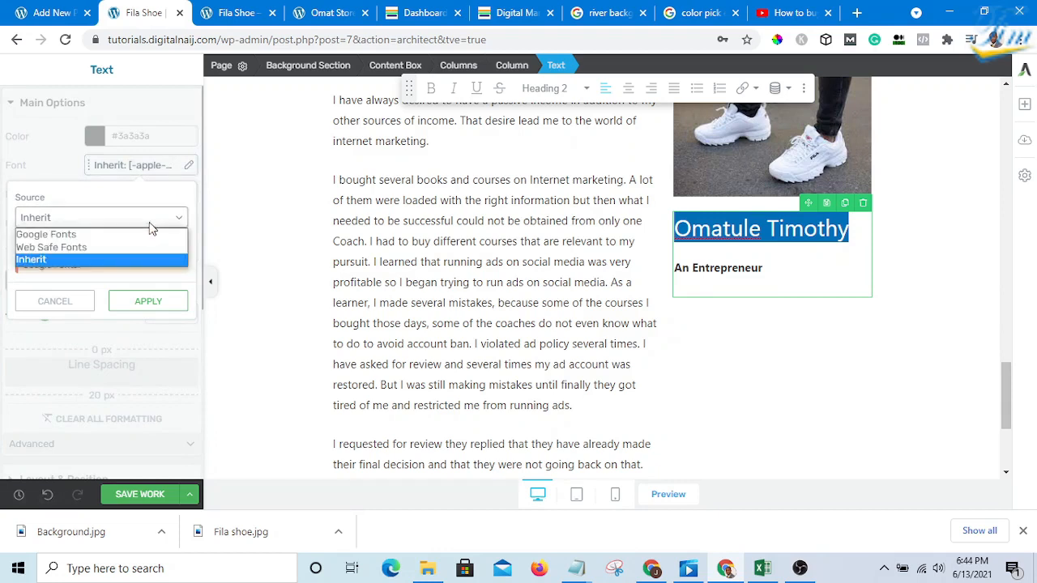
{"action": "left_click", "coordinate": [78, 235]}
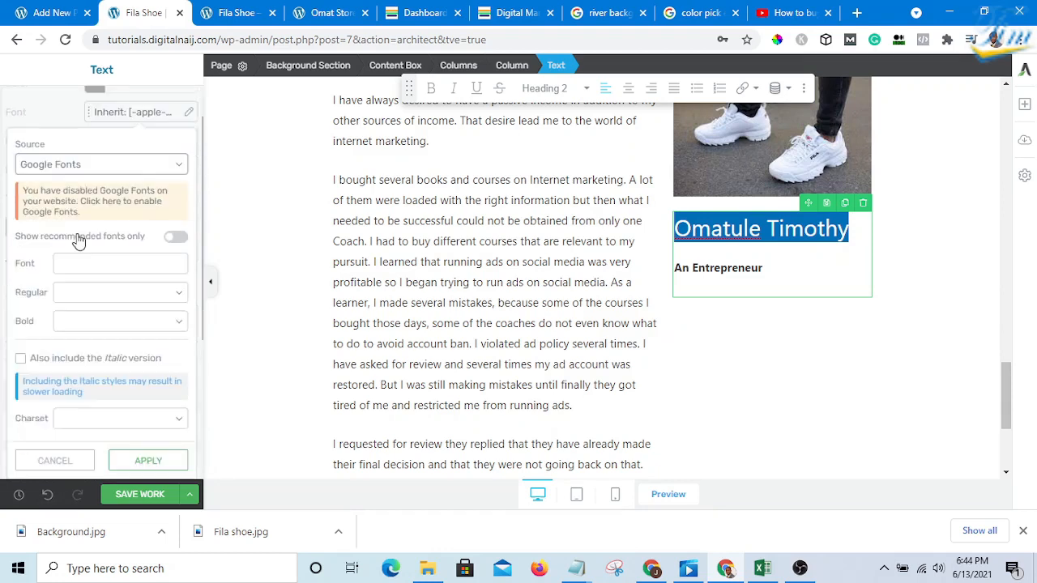
{"action": "left_click", "coordinate": [125, 170]}
{"action": "left_click", "coordinate": [92, 196]}
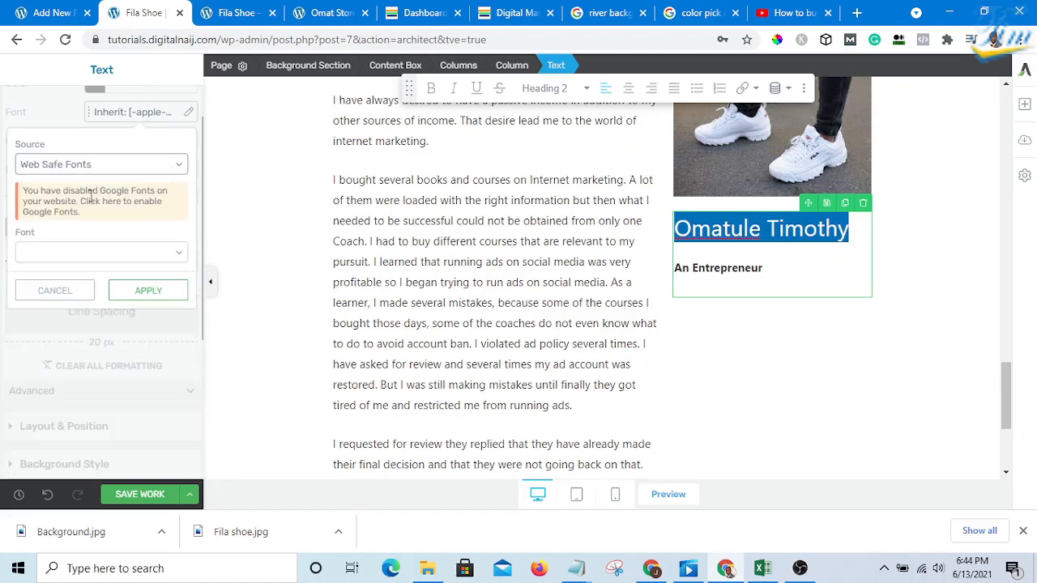
{"action": "left_click", "coordinate": [102, 252]}
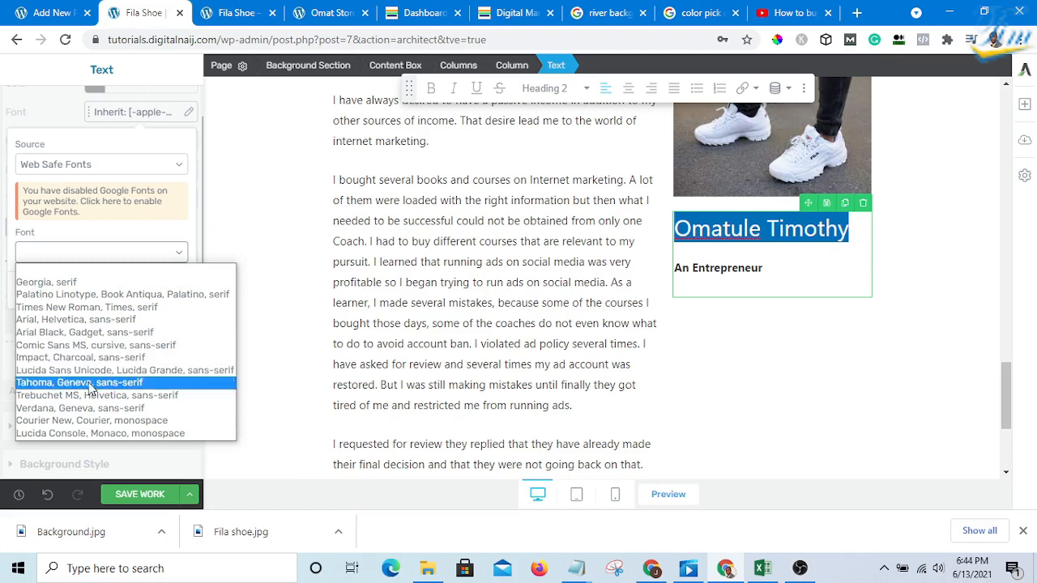
{"action": "left_click", "coordinate": [101, 346]}
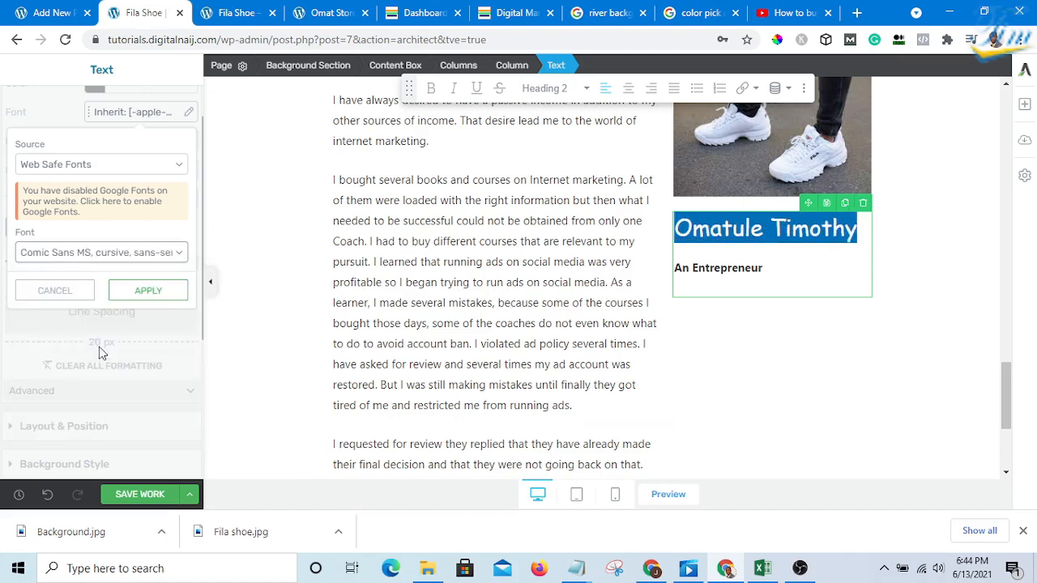
{"action": "left_click", "coordinate": [804, 280]}
Step: Centre the "An Entrepreneur" caption under the name heading and check the column layout
{"action": "triple_click", "coordinate": [777, 268]}
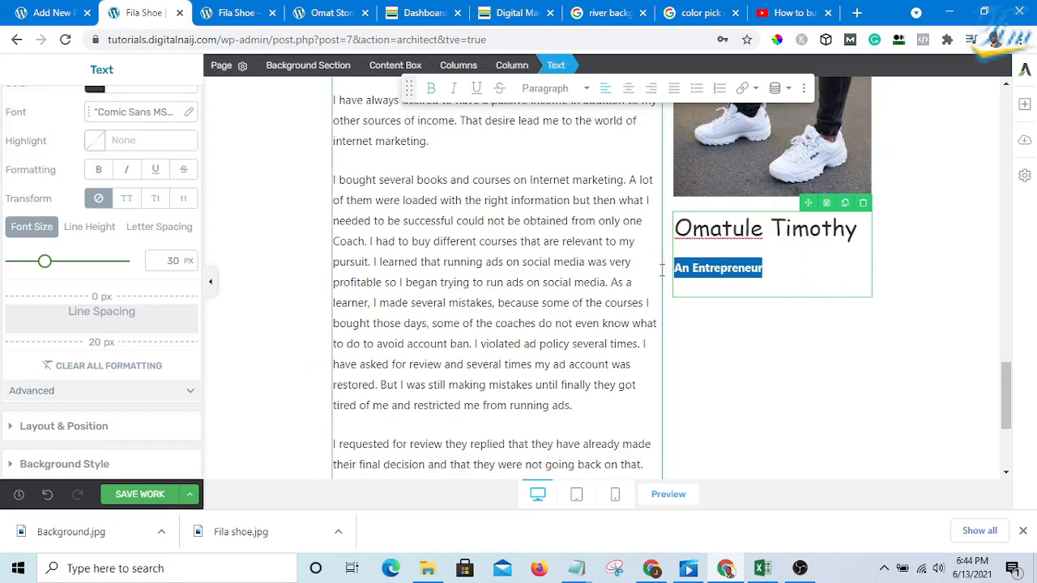
{"action": "left_click", "coordinate": [627, 88]}
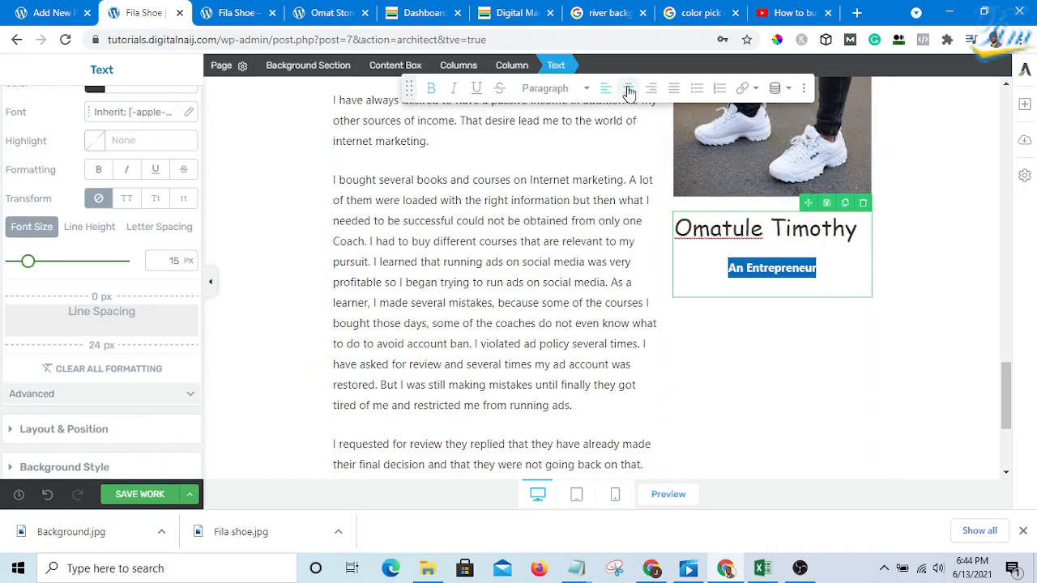
{"action": "left_click", "coordinate": [835, 356]}
{"action": "scroll", "coordinate": [761, 275], "scroll_direction": "down", "scroll_amount": 3}
{"action": "scroll", "coordinate": [770, 289], "scroll_direction": "up", "scroll_amount": 1}
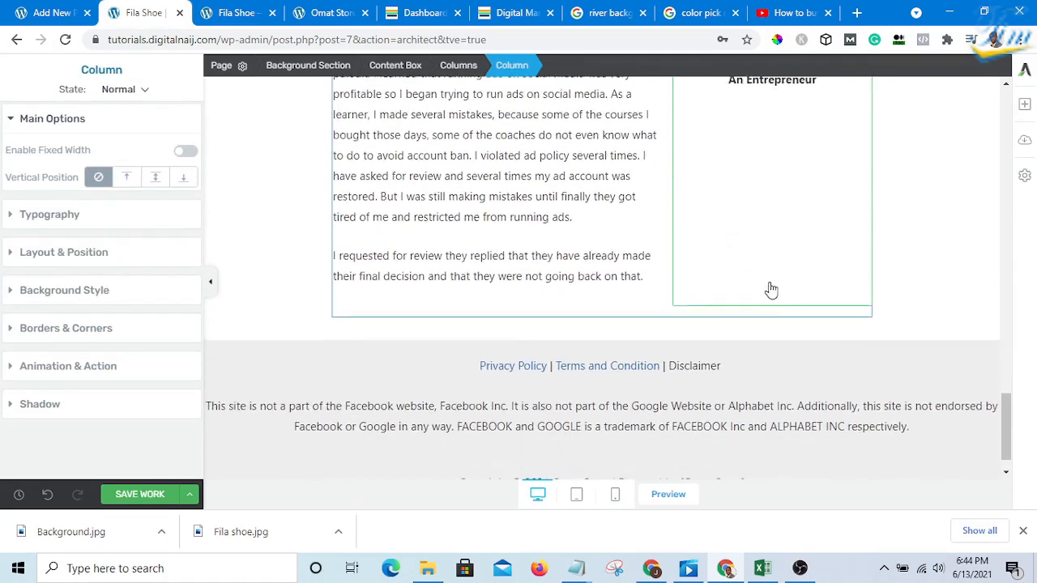
{"action": "scroll", "coordinate": [772, 282], "scroll_direction": "up", "scroll_amount": 3}
Step: Replace the name heading below the shoe image with "Fila Shoe" and centre it
{"action": "left_click", "coordinate": [788, 315]}
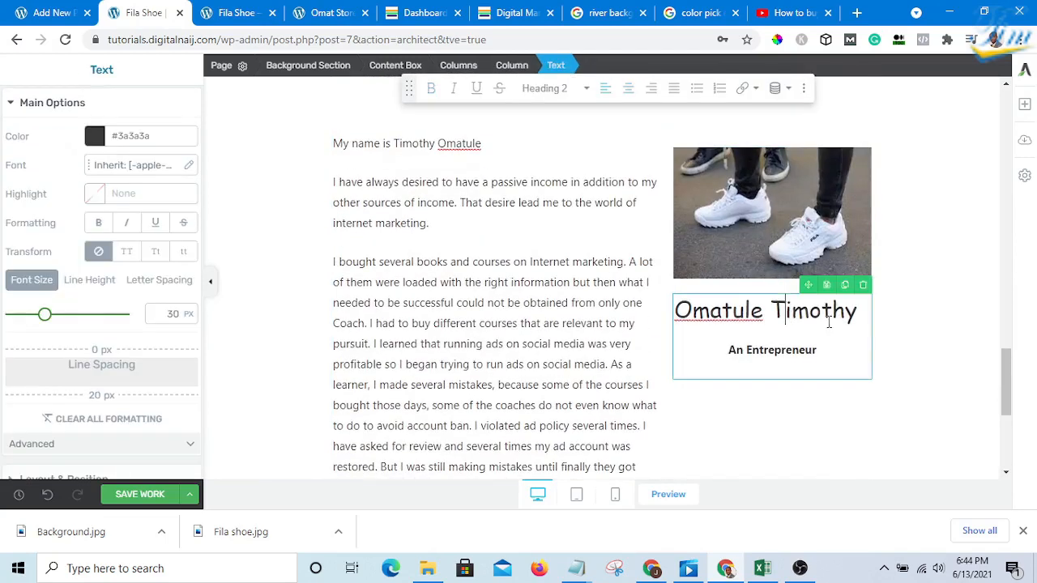
{"action": "left_click_drag", "start_coordinate": [855, 314], "coordinate": [648, 306]}
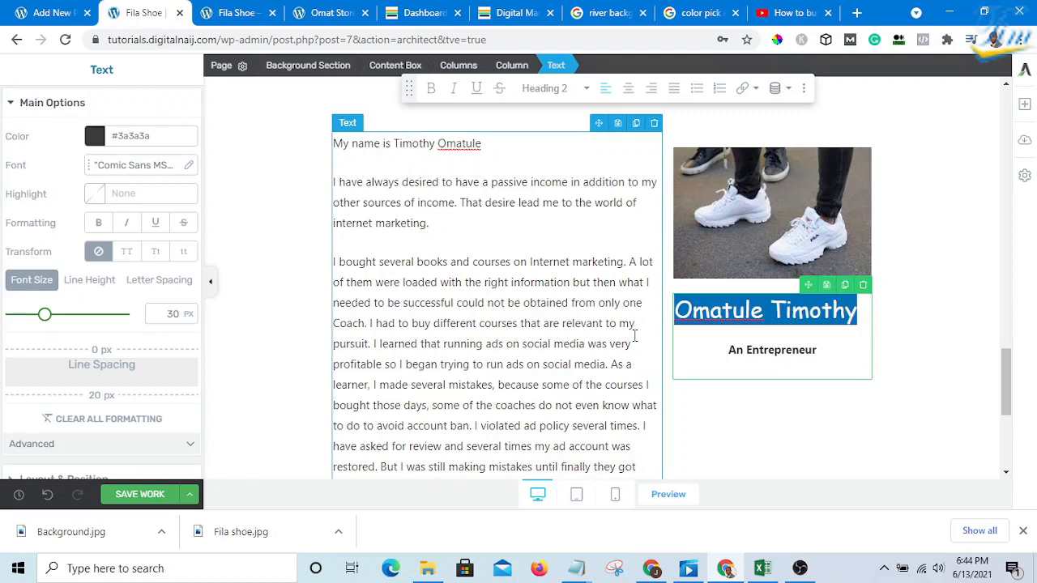
{"action": "type", "text": "Fila Shoe"}
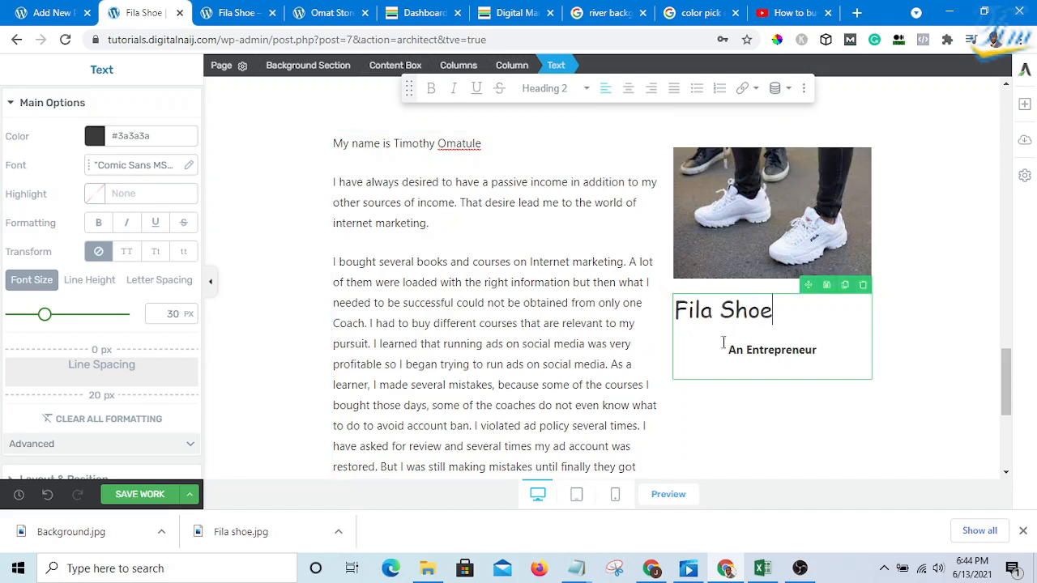
{"action": "left_click_drag", "start_coordinate": [787, 312], "coordinate": [655, 309]}
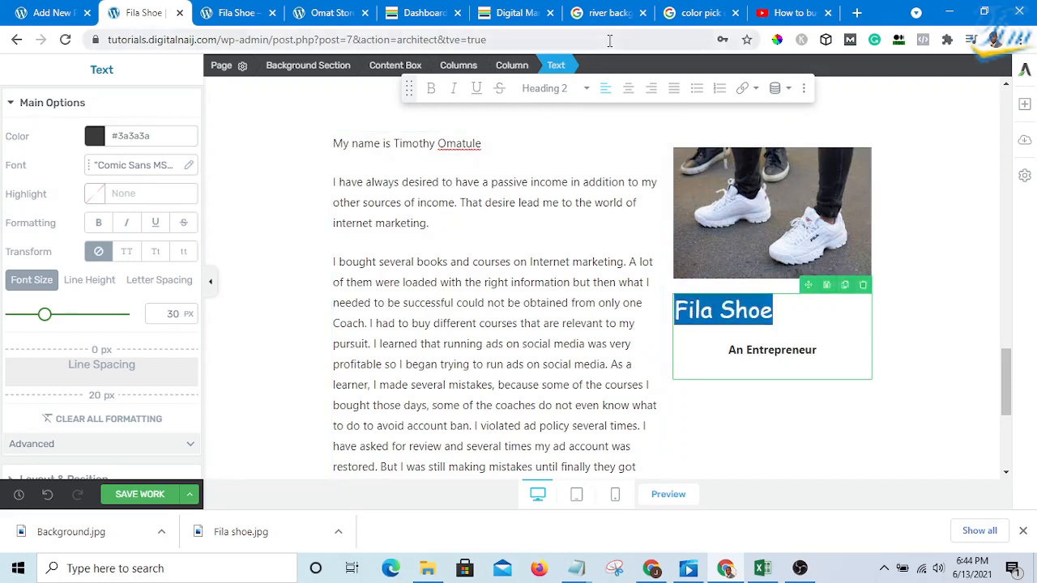
{"action": "left_click", "coordinate": [629, 92]}
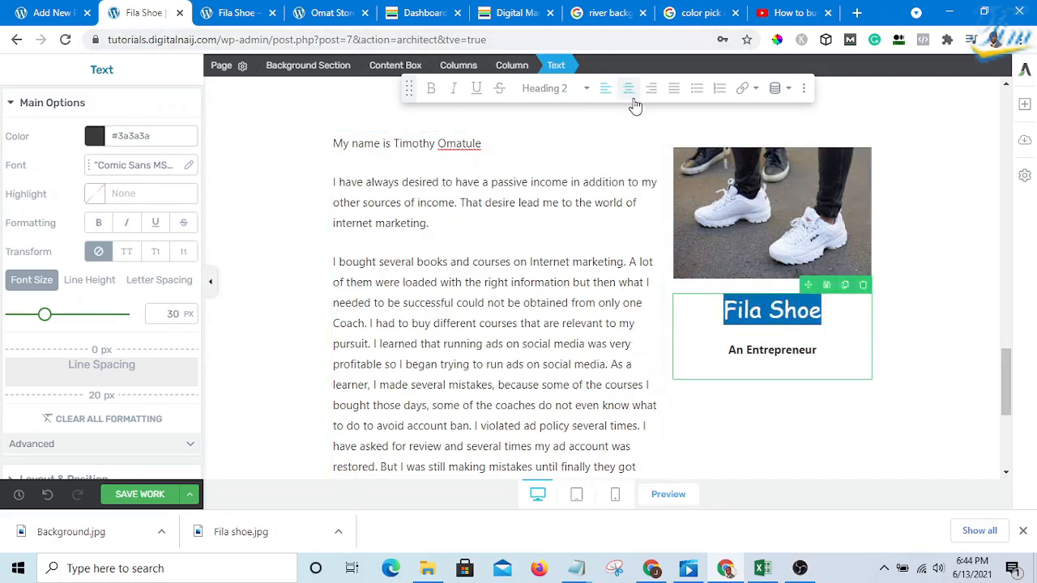
Step: Replace the "An Entrepreneur" caption with "High Quality Shoe"
{"action": "left_click", "coordinate": [818, 357]}
{"action": "left_click_drag", "start_coordinate": [825, 350], "coordinate": [712, 351]}
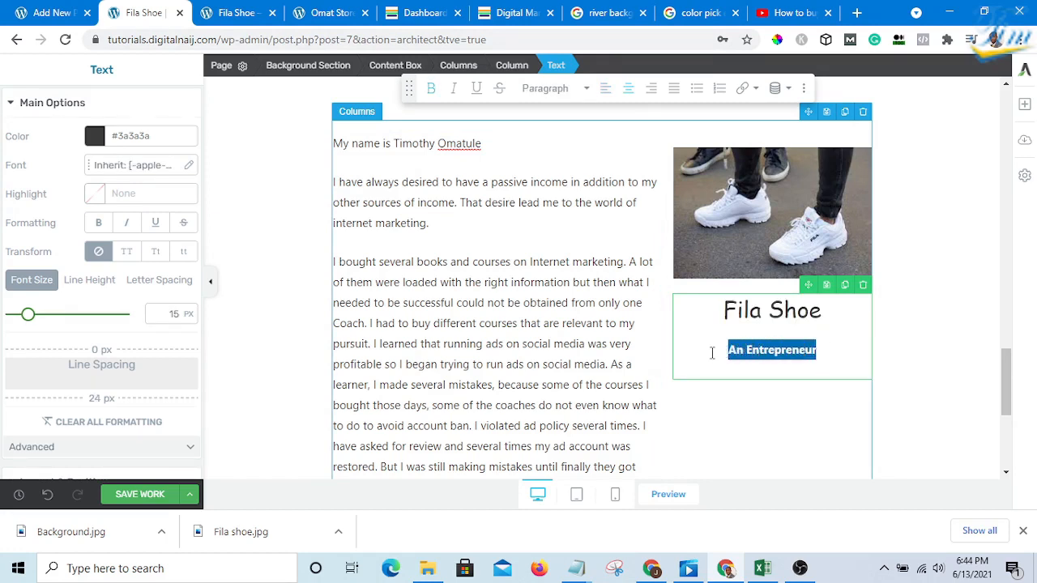
{"action": "type", "text": "High"}
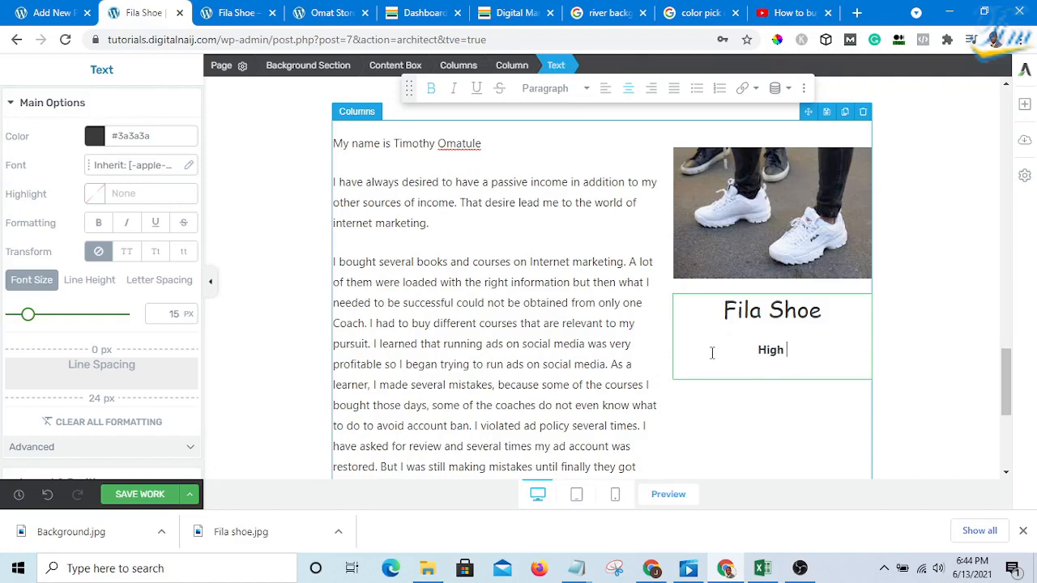
{"action": "type", "text": " Quality "}
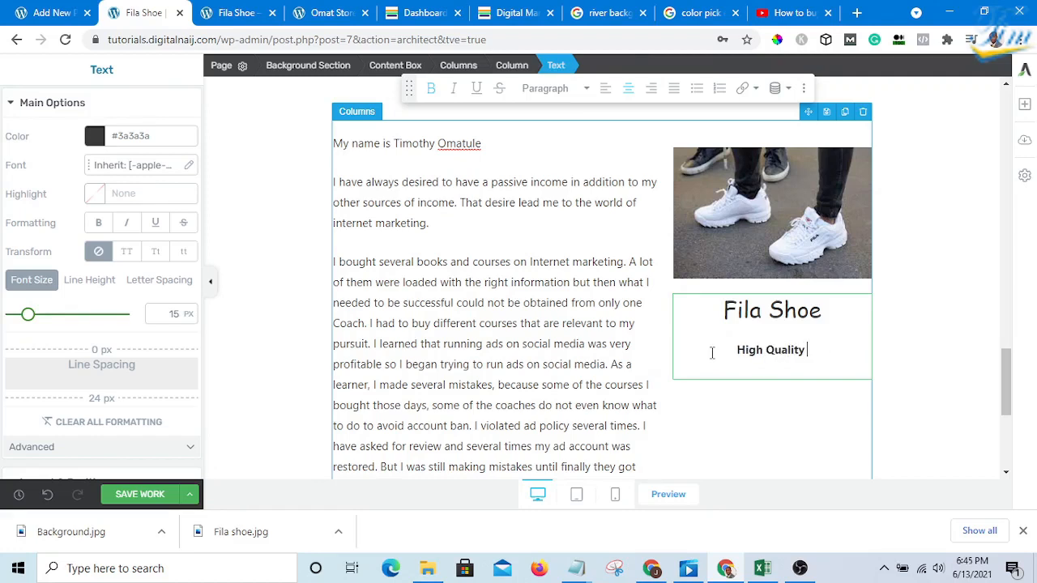
{"action": "type", "text": "Shoe"}
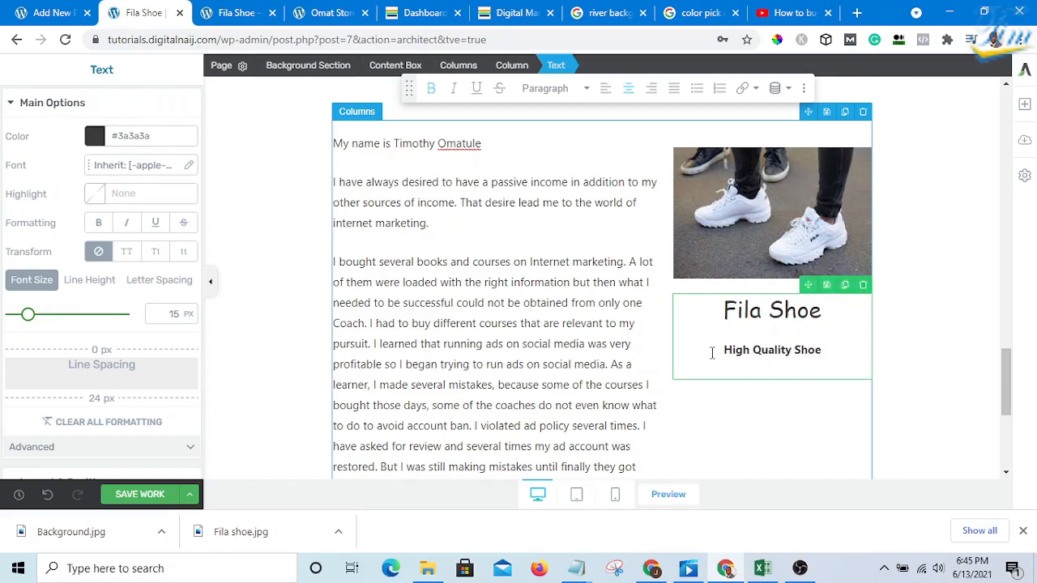
Step: Save the page changes and review the finished story section down to the footer
{"action": "scroll", "coordinate": [300, 461], "scroll_direction": "down", "scroll_amount": 4}
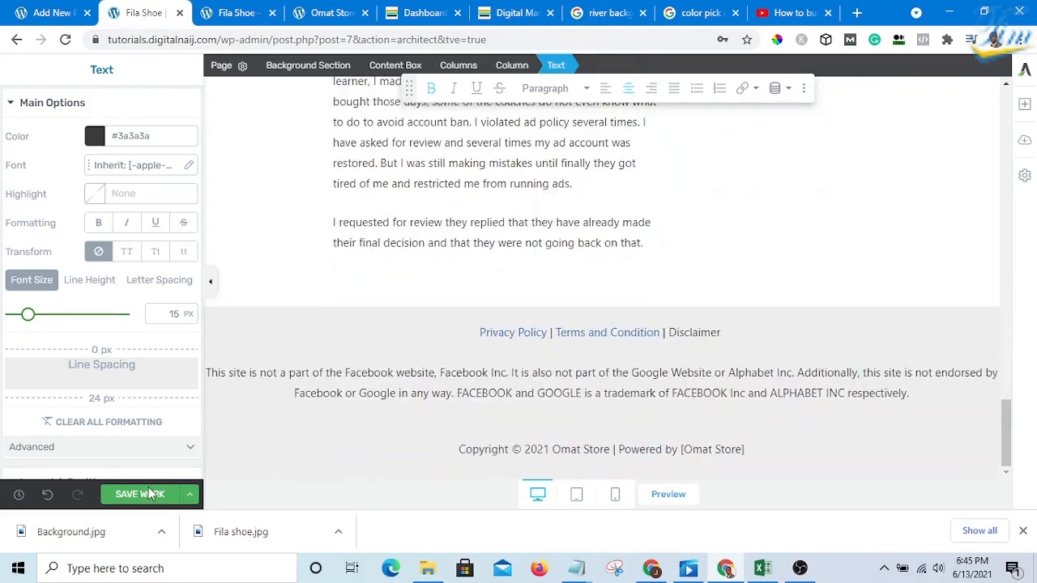
{"action": "left_click", "coordinate": [146, 494]}
{"action": "scroll", "coordinate": [602, 287], "scroll_direction": "up", "scroll_amount": 3}
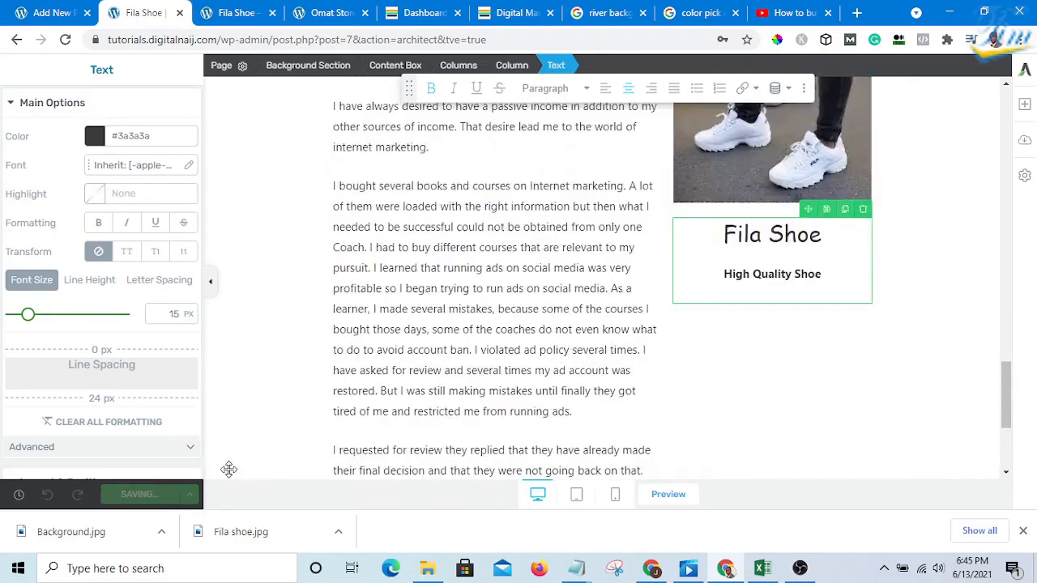
{"action": "scroll", "coordinate": [205, 458], "scroll_direction": "down", "scroll_amount": 1}
{"action": "scroll", "coordinate": [197, 453], "scroll_direction": "down", "scroll_amount": 2}
{"action": "scroll", "coordinate": [576, 271], "scroll_direction": "down", "scroll_amount": 1}
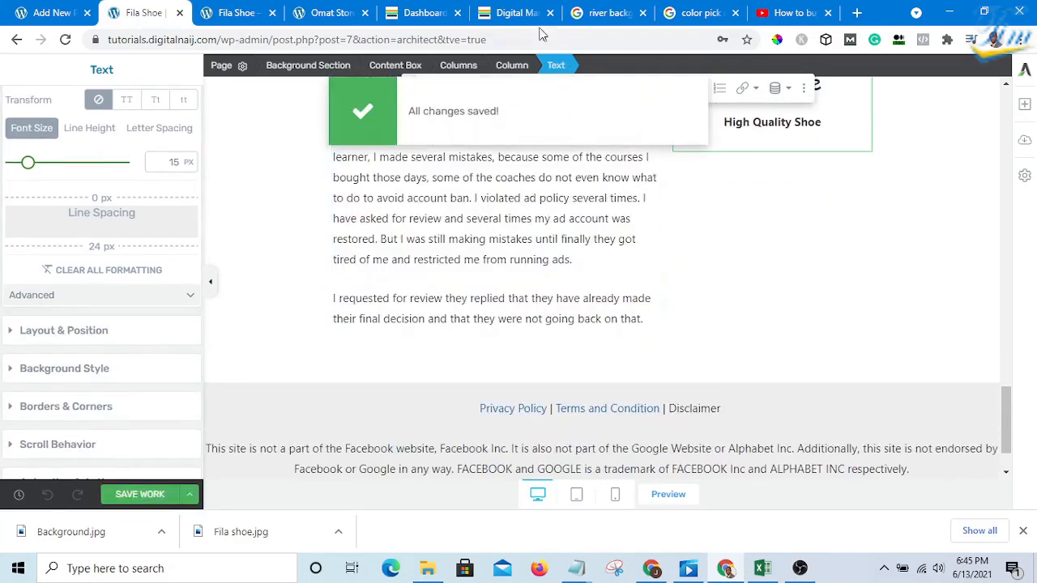
Step: Examine the reference page's sections below the story, from the student testimonials down to the footer, for what to build
{"action": "left_click", "coordinate": [513, 12]}
{"action": "scroll", "coordinate": [551, 297], "scroll_direction": "down", "scroll_amount": 20}
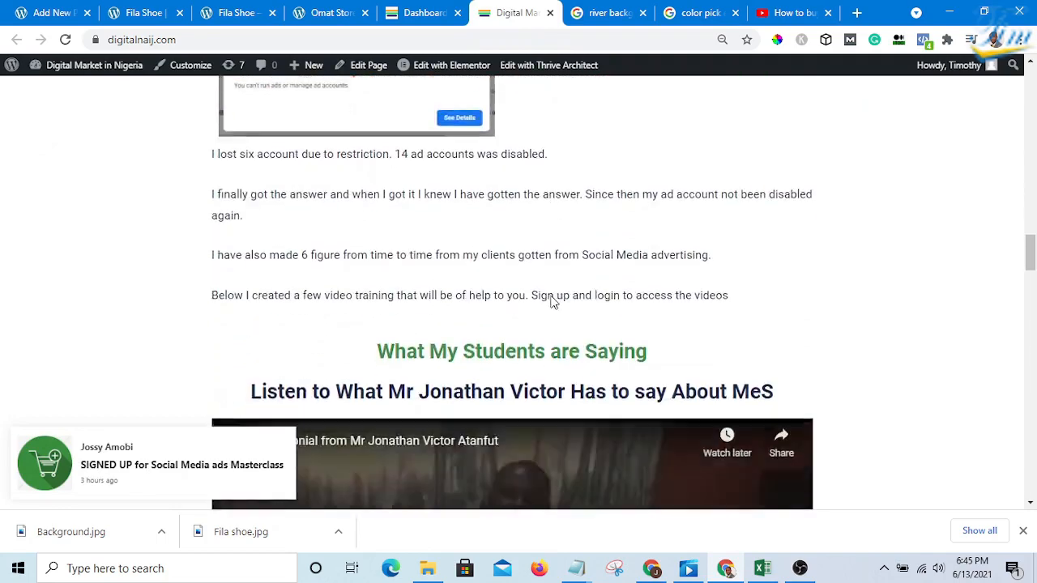
{"action": "scroll", "coordinate": [556, 303], "scroll_direction": "down", "scroll_amount": 20}
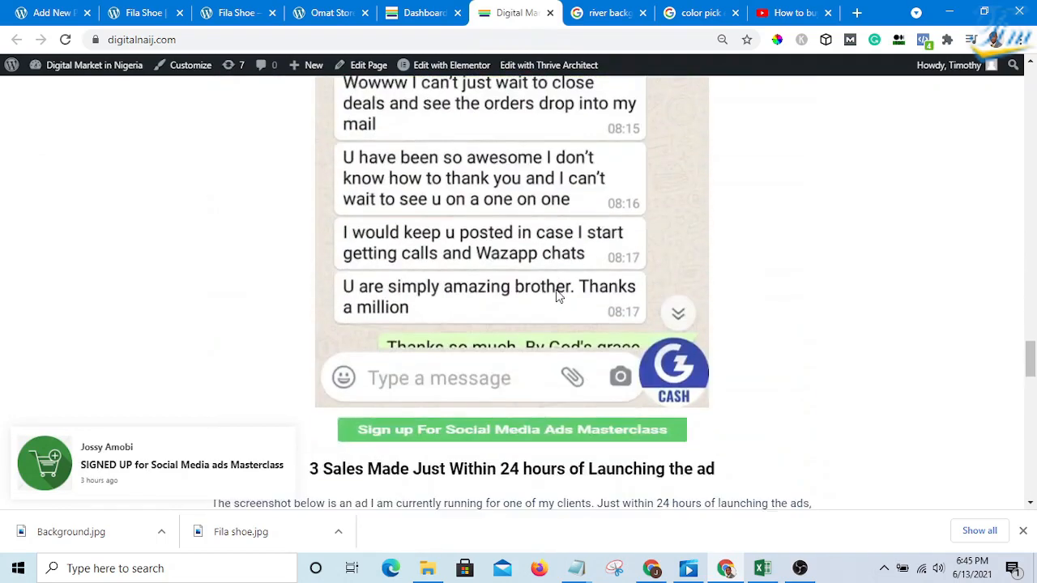
{"action": "scroll", "coordinate": [559, 311], "scroll_direction": "down", "scroll_amount": 4}
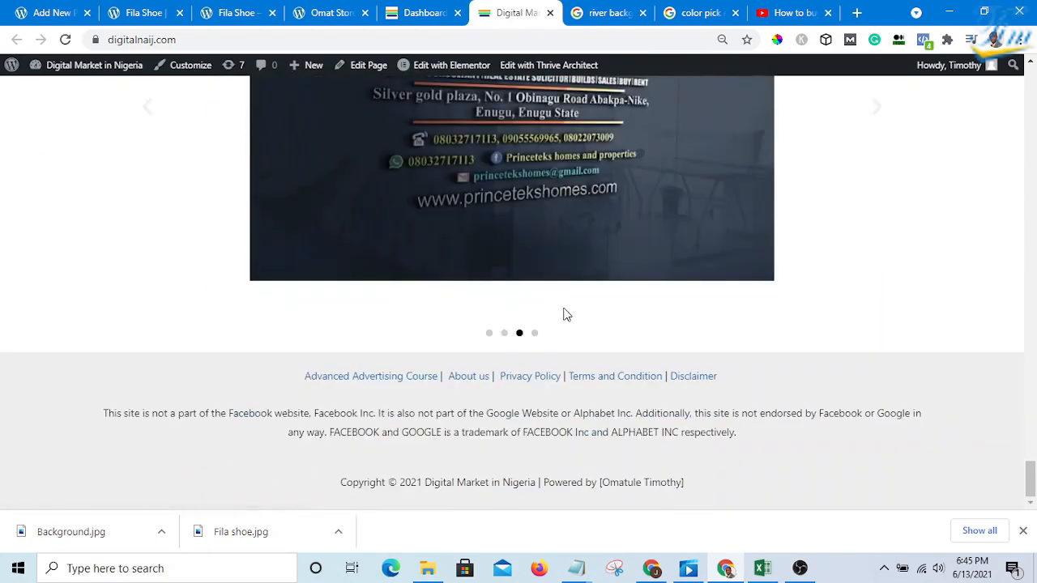
{"action": "scroll", "coordinate": [562, 315], "scroll_direction": "up", "scroll_amount": 8}
{"action": "scroll", "coordinate": [577, 332], "scroll_direction": "up", "scroll_amount": 15}
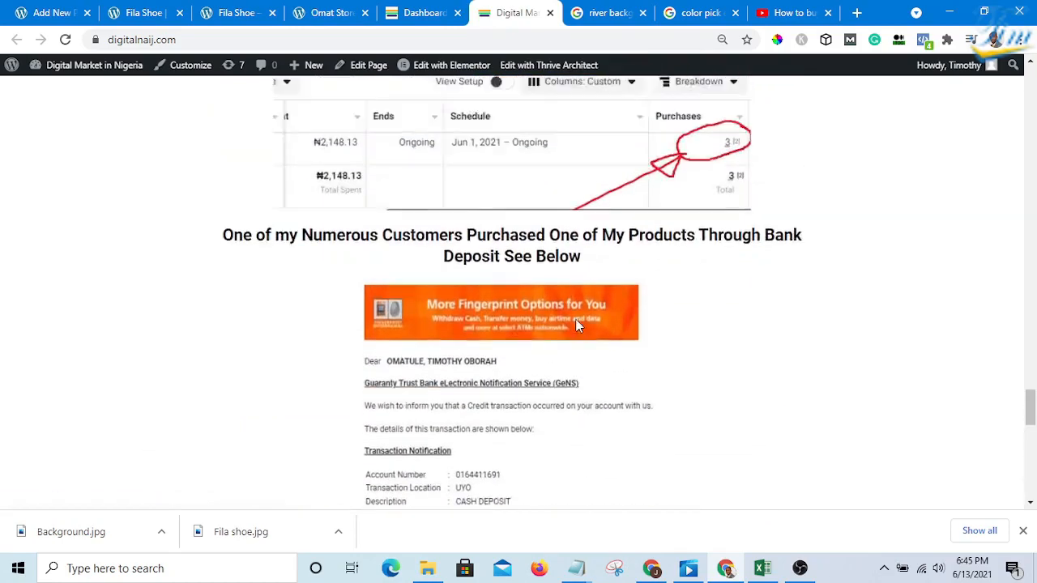
{"action": "scroll", "coordinate": [599, 304], "scroll_direction": "up", "scroll_amount": 12}
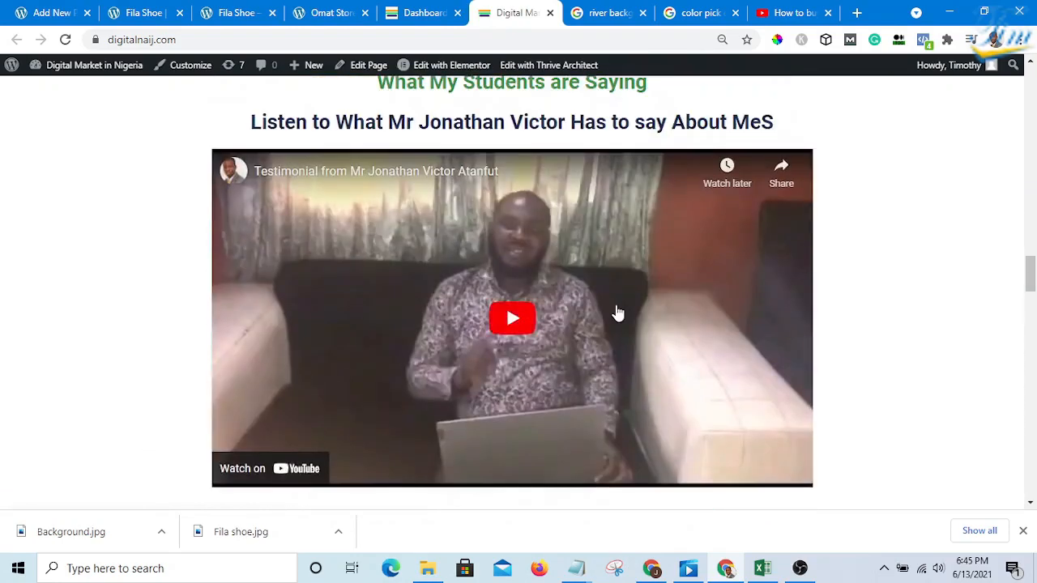
{"action": "scroll", "coordinate": [623, 316], "scroll_direction": "down", "scroll_amount": 5}
{"action": "scroll", "coordinate": [636, 326], "scroll_direction": "down", "scroll_amount": 15}
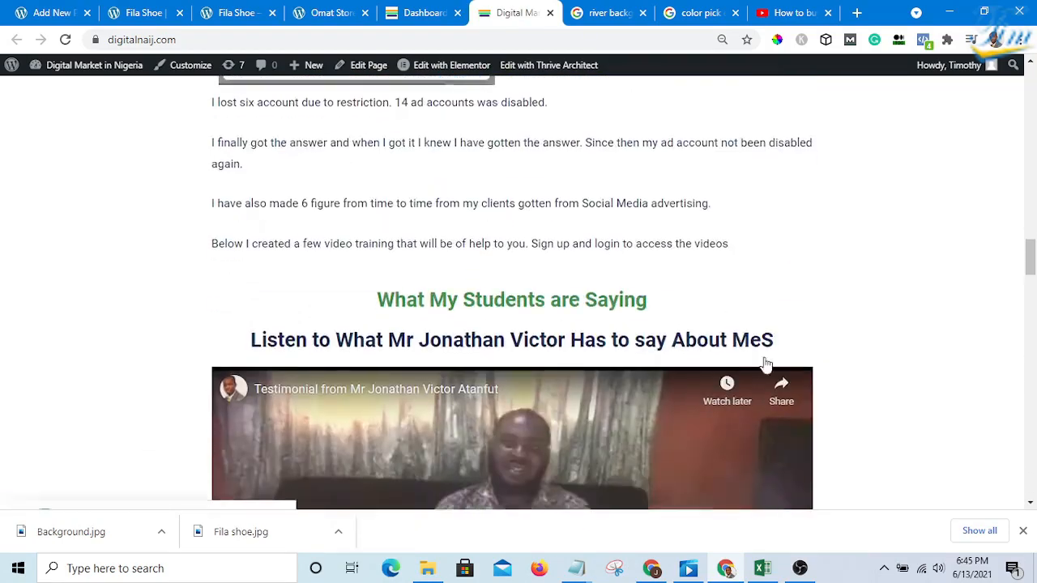
Step: Examine the reference page's student testimonials, ad results and payment proof, down to the "TRUSTED BY" image carousel
{"action": "scroll", "coordinate": [768, 375], "scroll_direction": "down", "scroll_amount": 6}
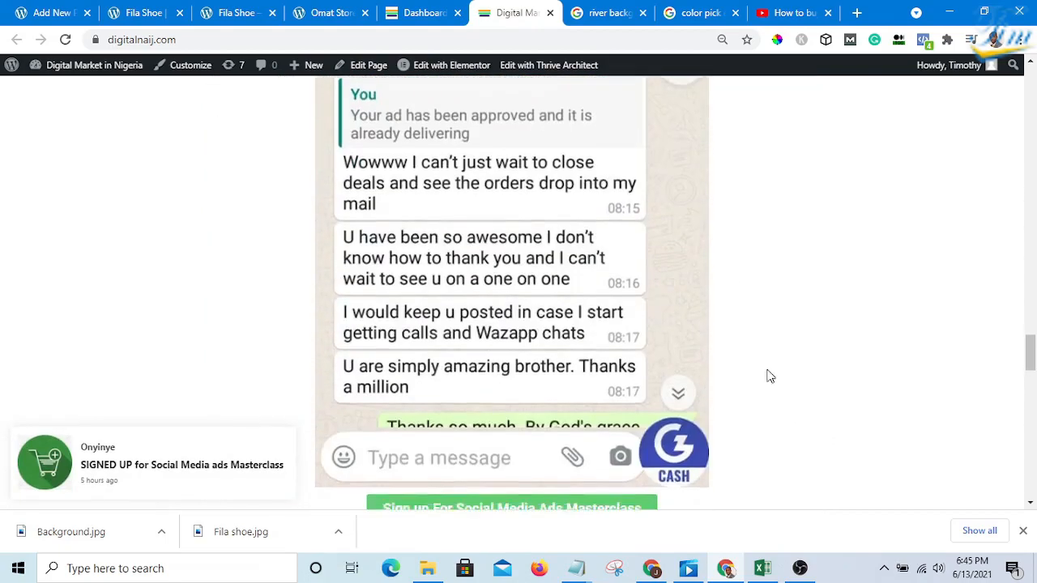
{"action": "scroll", "coordinate": [806, 367], "scroll_direction": "down", "scroll_amount": 3}
{"action": "scroll", "coordinate": [806, 367], "scroll_direction": "down", "scroll_amount": 10}
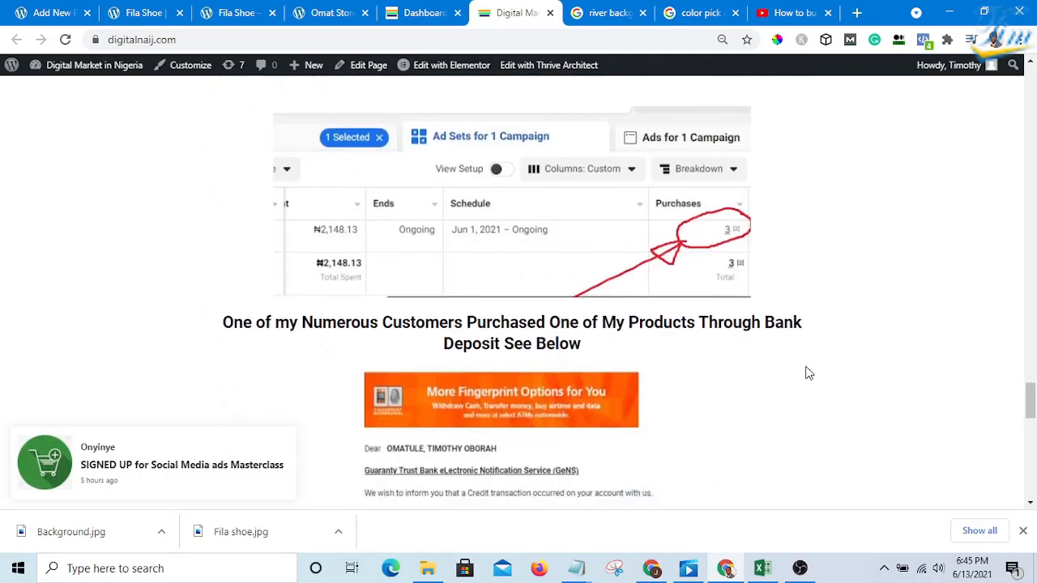
{"action": "scroll", "coordinate": [683, 397], "scroll_direction": "down", "scroll_amount": 3}
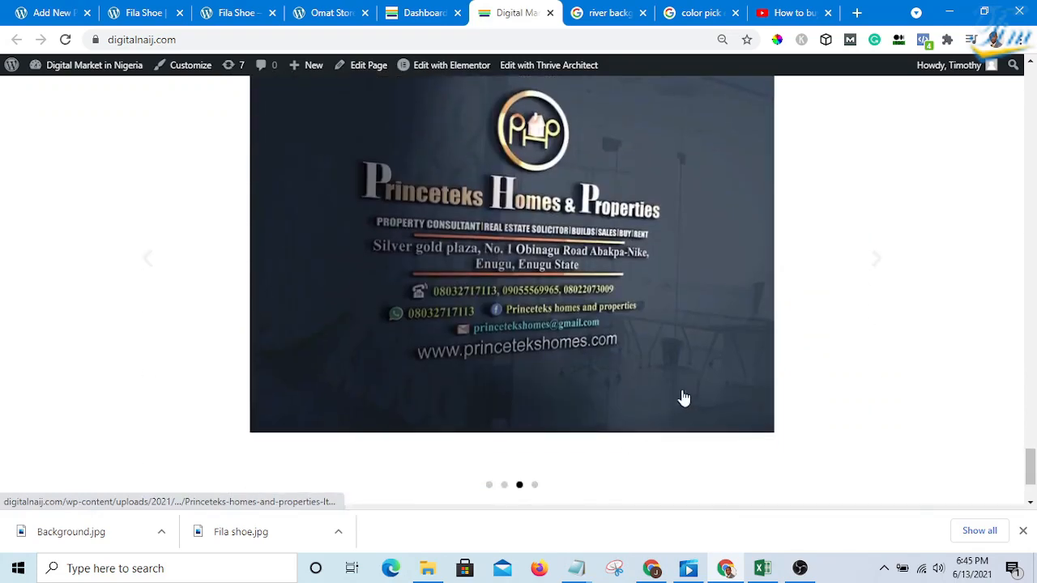
{"action": "scroll", "coordinate": [523, 351], "scroll_direction": "down", "scroll_amount": 2}
{"action": "scroll", "coordinate": [524, 352], "scroll_direction": "up", "scroll_amount": 2}
{"action": "scroll", "coordinate": [573, 275], "scroll_direction": "up", "scroll_amount": 3}
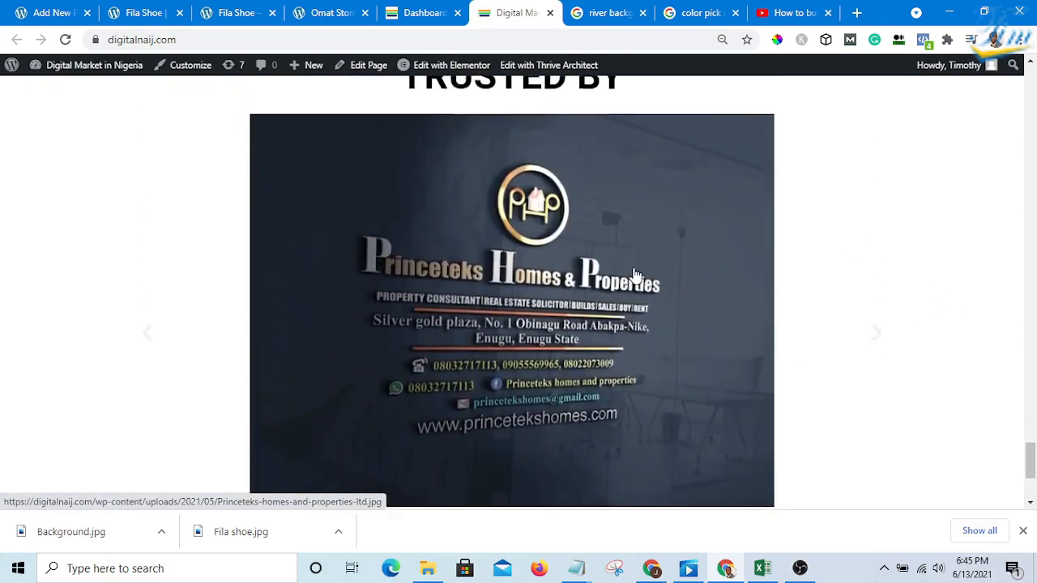
{"action": "scroll", "coordinate": [653, 211], "scroll_direction": "down", "scroll_amount": 5}
{"action": "scroll", "coordinate": [419, 238], "scroll_direction": "up", "scroll_amount": 3}
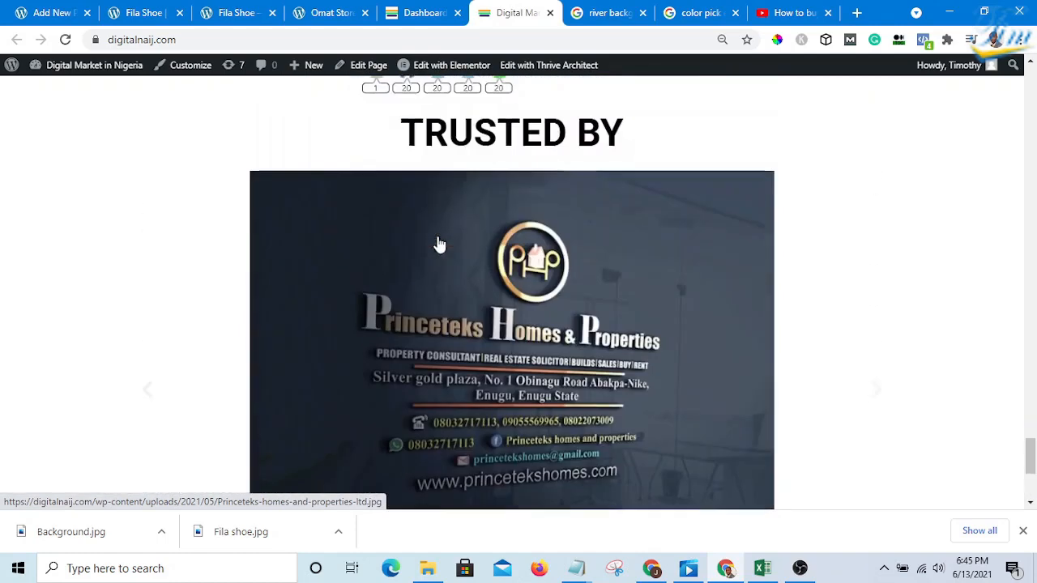
{"action": "scroll", "coordinate": [513, 191], "scroll_direction": "down", "scroll_amount": 1}
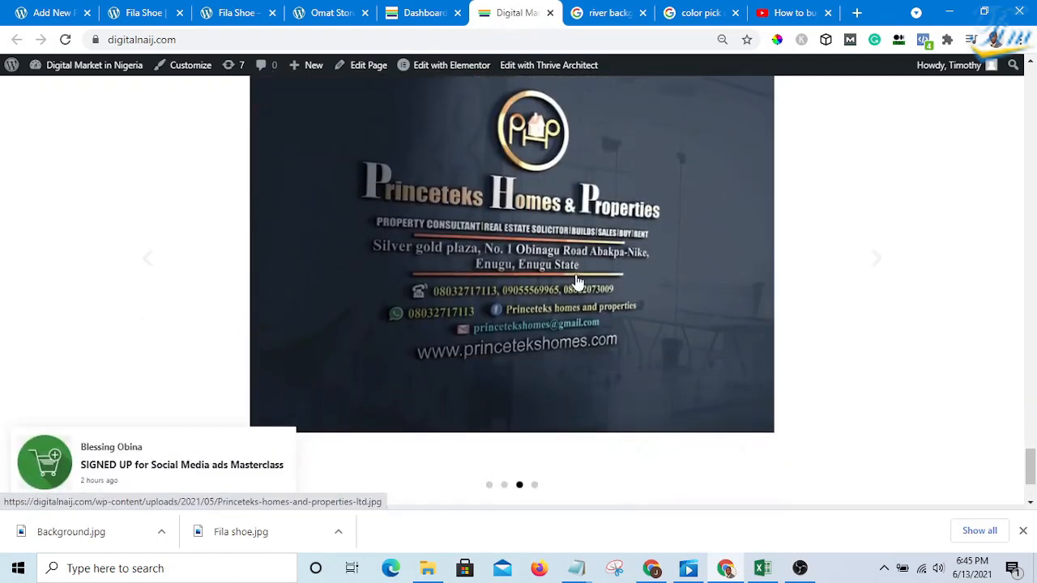
{"action": "scroll", "coordinate": [474, 320], "scroll_direction": "up", "scroll_amount": 2}
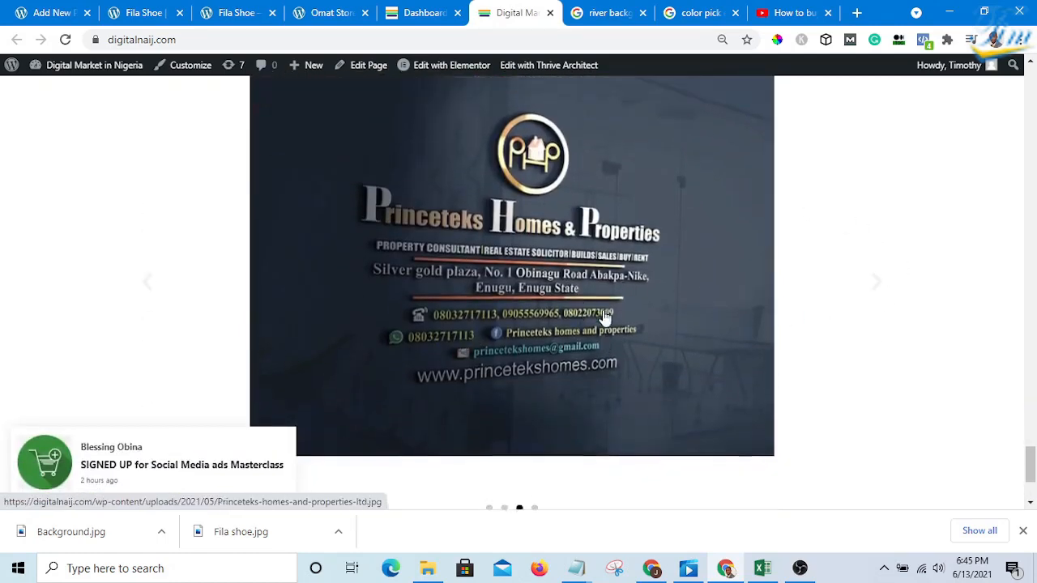
{"action": "scroll", "coordinate": [603, 323], "scroll_direction": "down", "scroll_amount": 3}
{"action": "scroll", "coordinate": [603, 323], "scroll_direction": "up", "scroll_amount": 2}
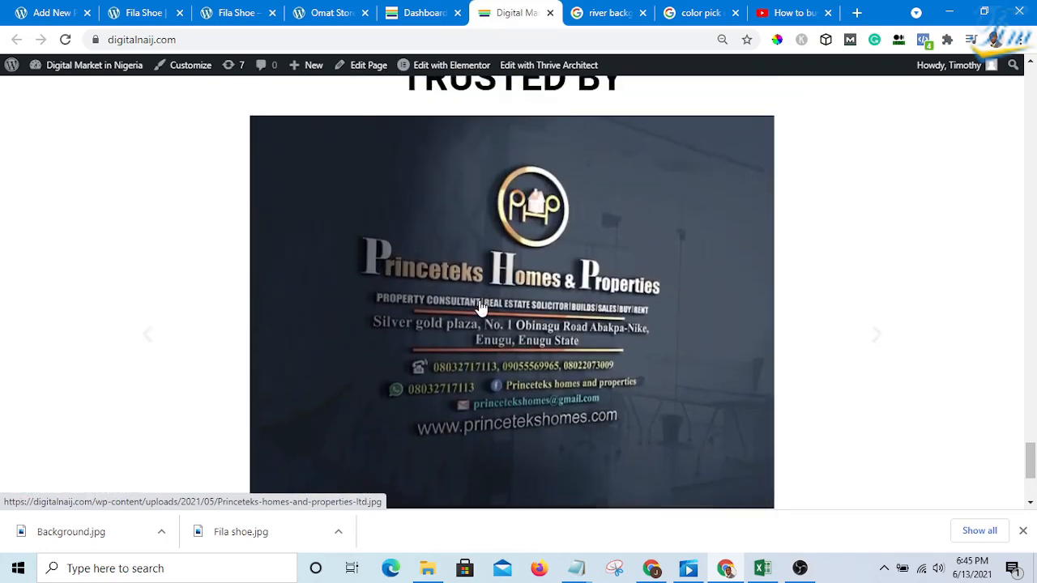
Step: Review the reference page again from the "TRUSTED BY" carousel back up to the "Read My Short Story" section
{"action": "scroll", "coordinate": [608, 307], "scroll_direction": "up", "scroll_amount": 2}
{"action": "scroll", "coordinate": [608, 306], "scroll_direction": "up", "scroll_amount": 8}
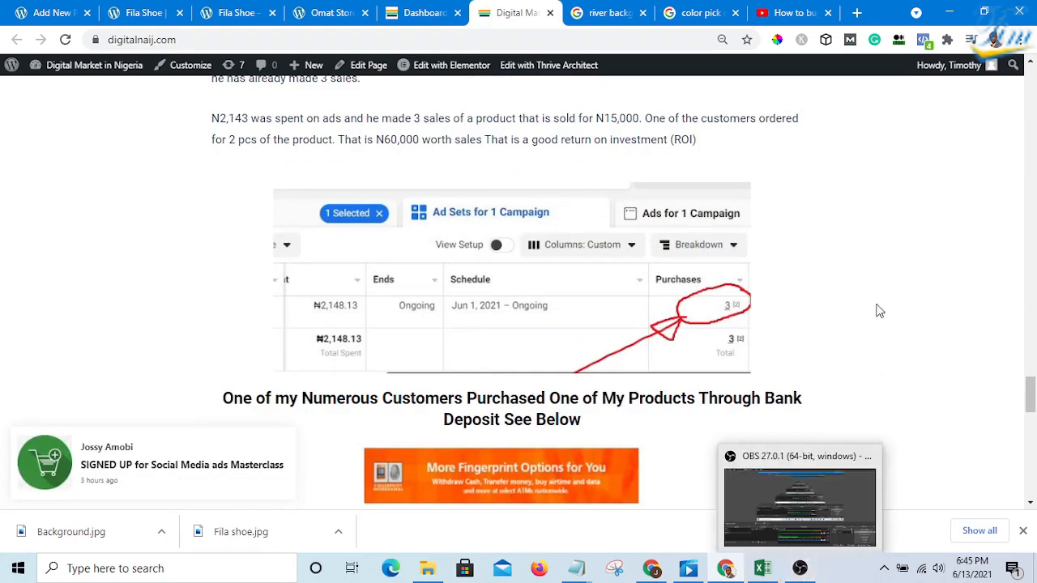
{"action": "scroll", "coordinate": [418, 154], "scroll_direction": "up", "scroll_amount": 20}
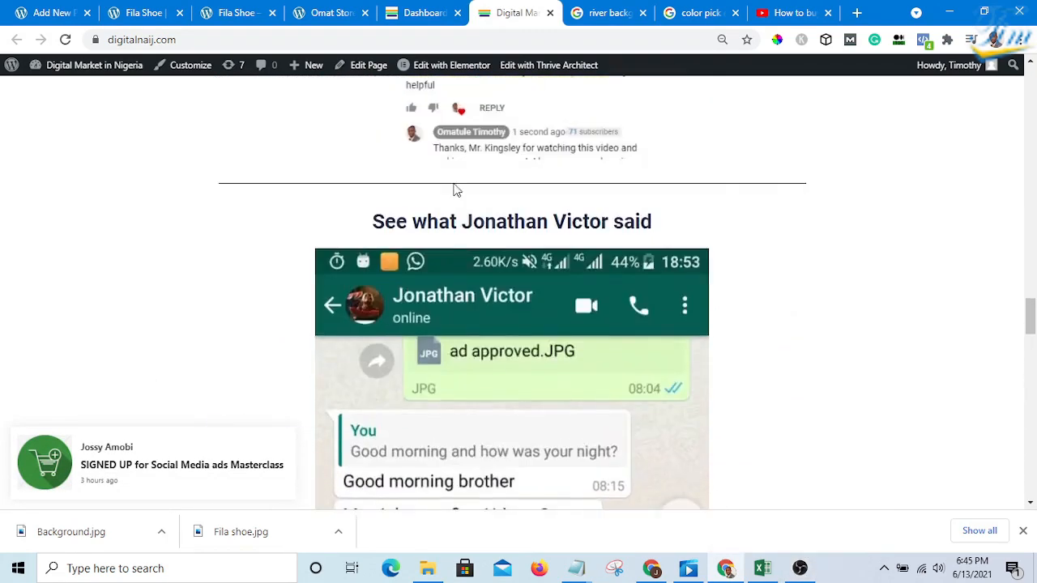
{"action": "scroll", "coordinate": [477, 192], "scroll_direction": "up", "scroll_amount": 10}
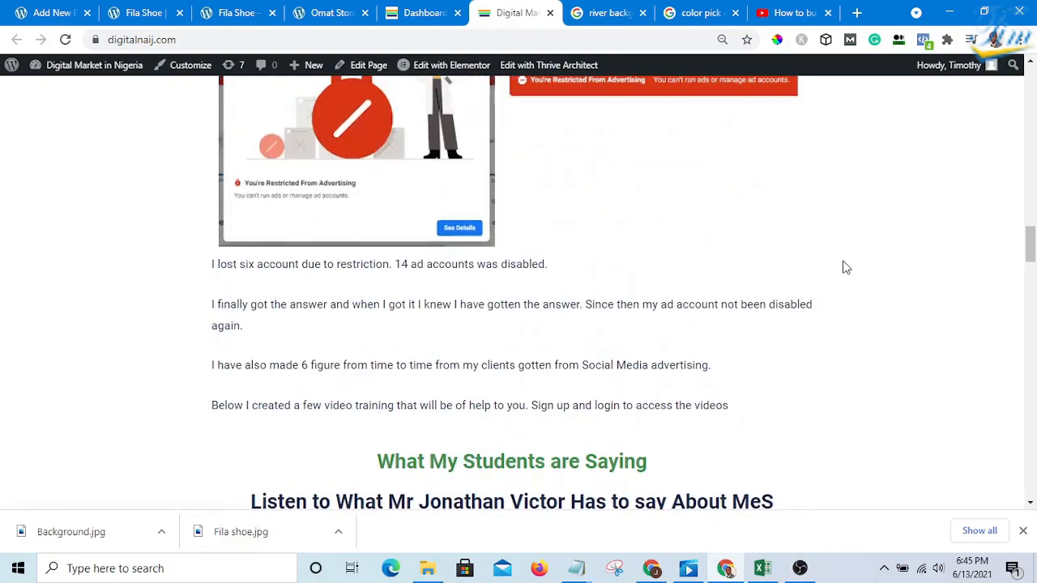
{"action": "scroll", "coordinate": [845, 267], "scroll_direction": "up", "scroll_amount": 3}
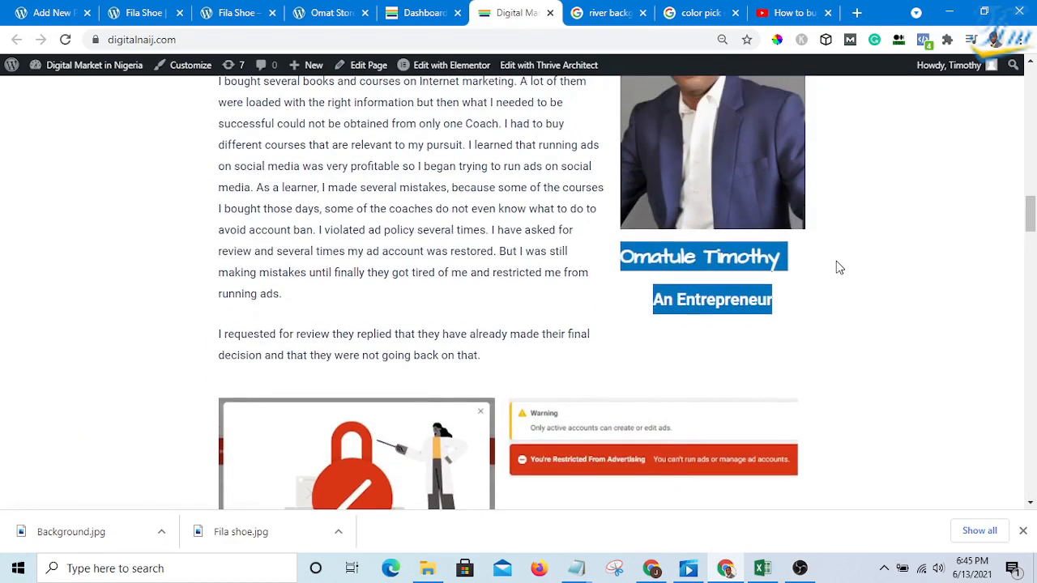
{"action": "scroll", "coordinate": [863, 276], "scroll_direction": "up", "scroll_amount": 3}
{"action": "scroll", "coordinate": [664, 238], "scroll_direction": "down", "scroll_amount": 1}
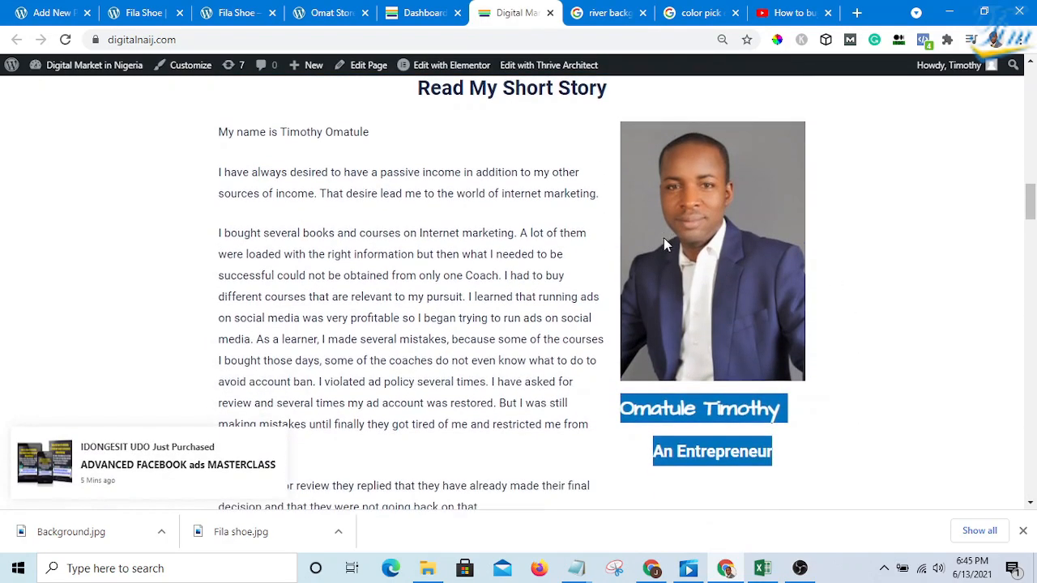